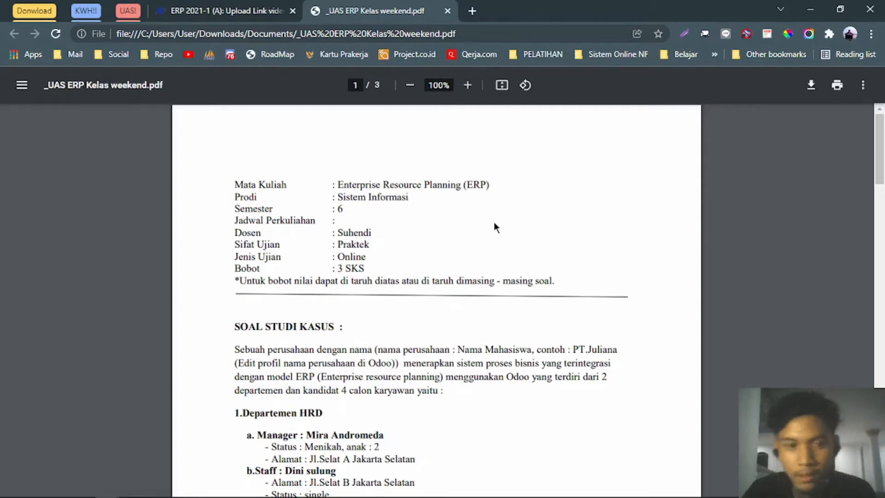
# Scroll through the PDF's candidate list, highlighting the HRD and Purchasing candidate details.
pyautogui.scroll(-4, 494, 222)
pyautogui.scroll(4, 494, 222)
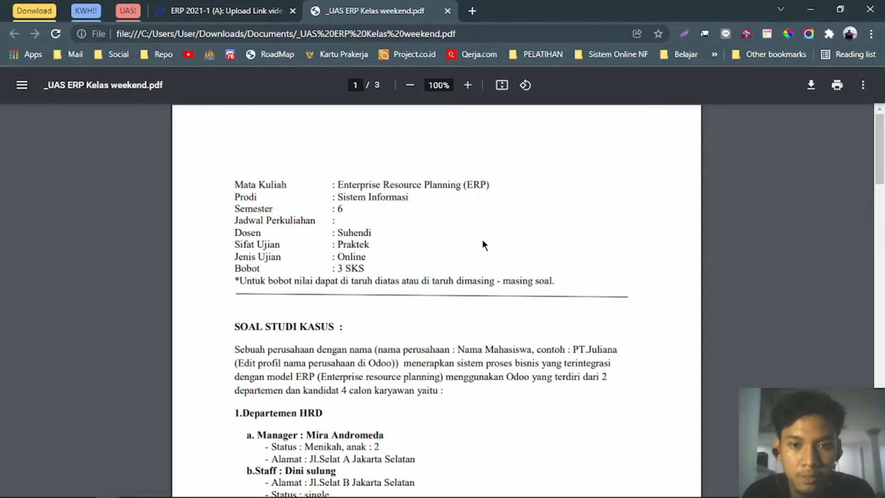
pyautogui.scroll(-4, 482, 239)
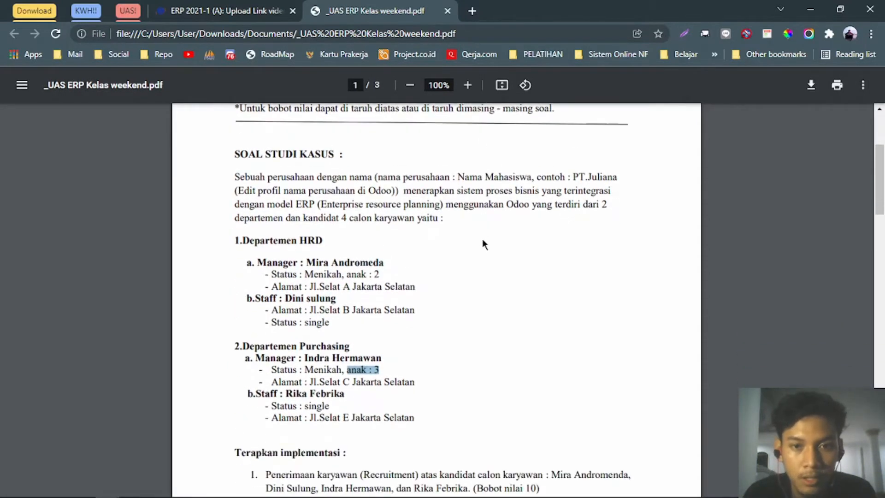
pyautogui.scroll(-2, 544, 231)
pyautogui.scroll(2, 545, 231)
pyautogui.click(478, 246)
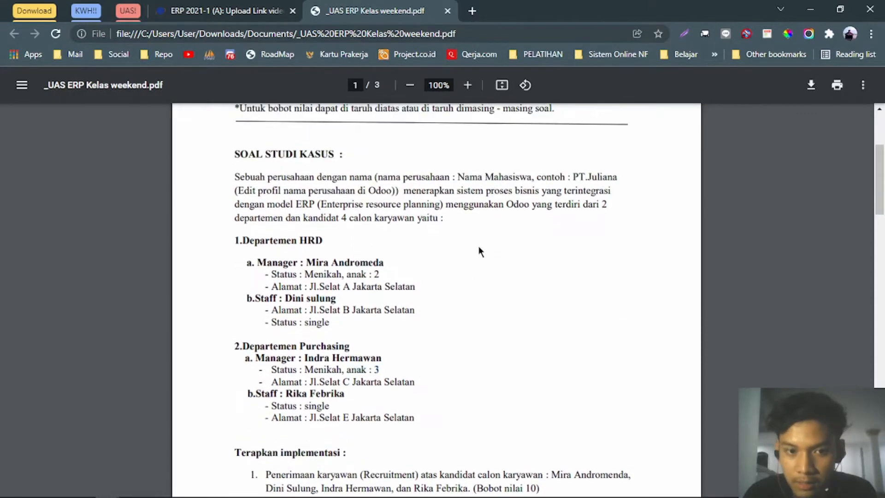
pyautogui.scroll(1, 382, 230)
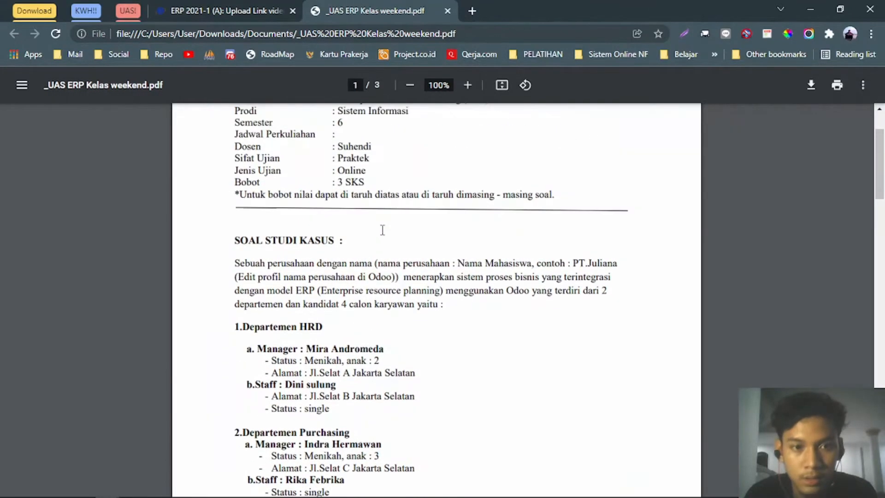
pyautogui.scroll(-1, 382, 230)
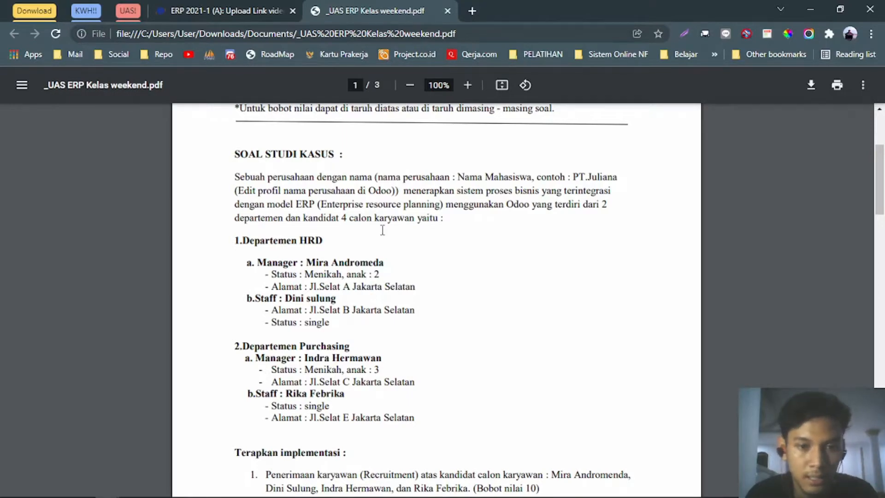
pyautogui.scroll(-2, 382, 230)
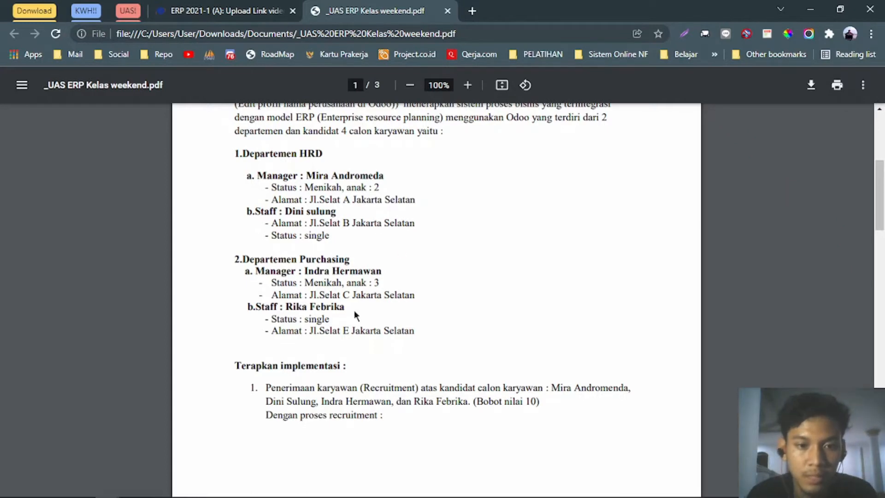
pyautogui.moveTo(414, 333); pyautogui.dragTo(241, 175)
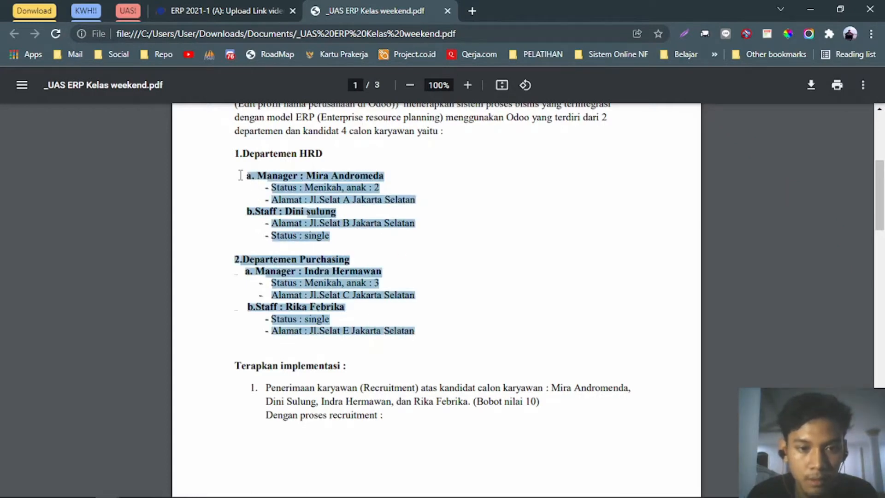
pyautogui.scroll(-4, 242, 175)
pyautogui.scroll(6, 377, 163)
pyautogui.click(376, 163)
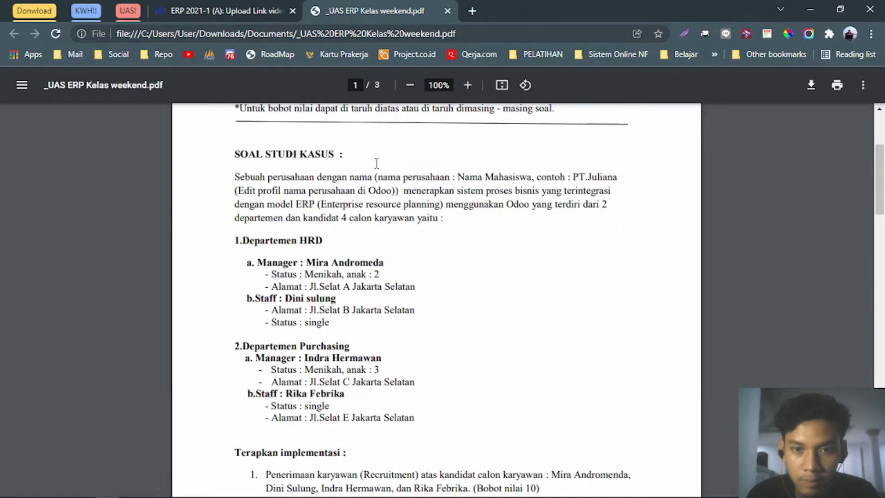
pyautogui.scroll(-20, 376, 163)
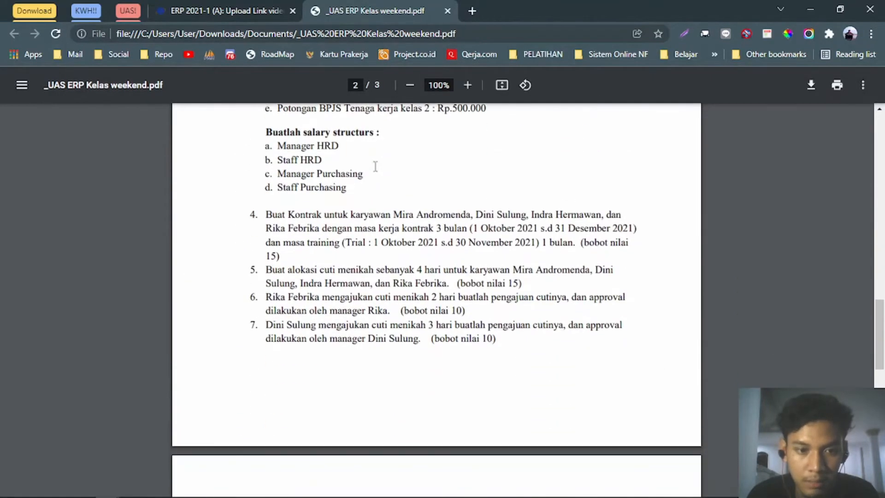
pyautogui.scroll(-1, 376, 165)
pyautogui.scroll(8, 383, 244)
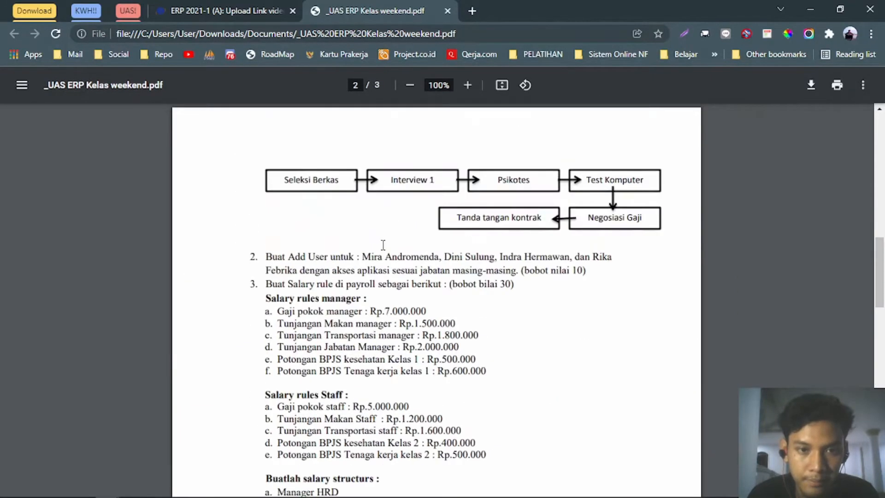
pyautogui.scroll(5, 383, 244)
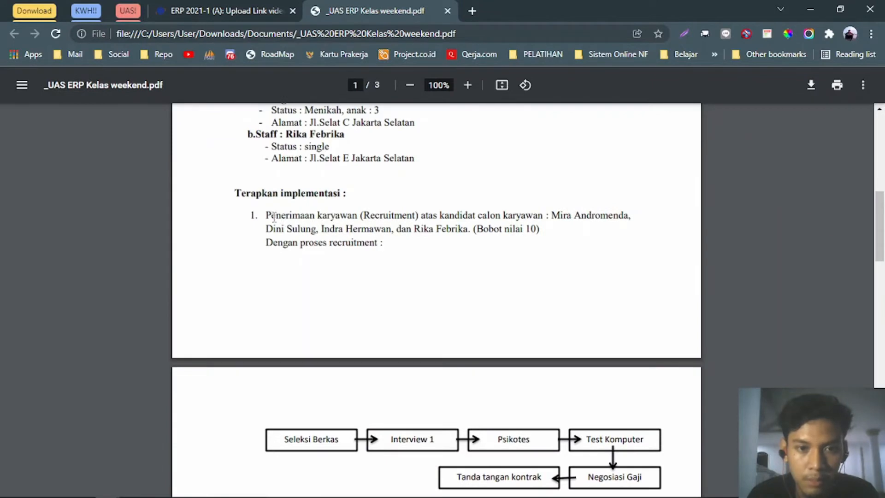
# Highlight item 1's recruitment task and first candidate name, then scroll down to page 2.
pyautogui.moveTo(265, 216); pyautogui.dragTo(421, 217)
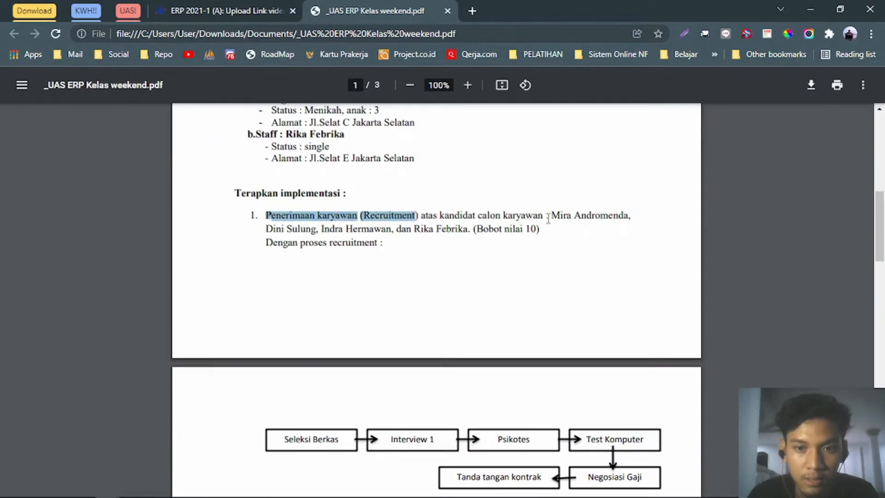
pyautogui.moveTo(548, 216); pyautogui.dragTo(628, 217)
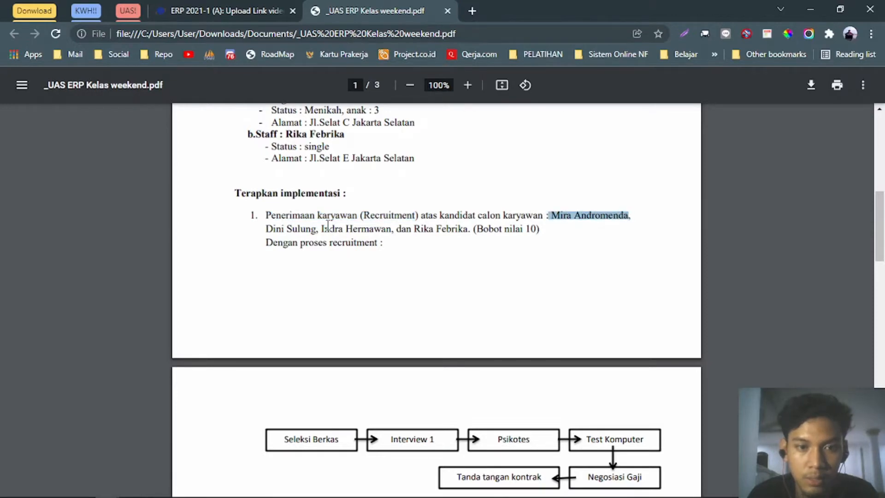
pyautogui.click(463, 234)
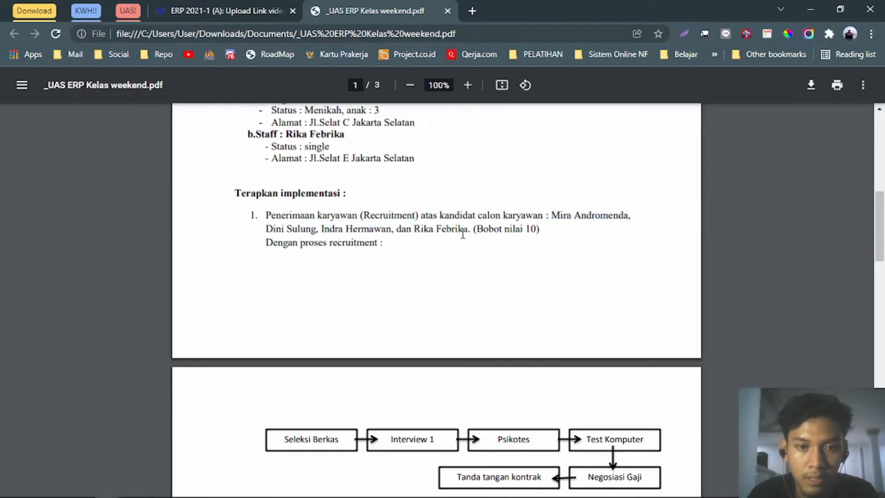
pyautogui.scroll(-4, 460, 238)
pyautogui.scroll(2, 342, 180)
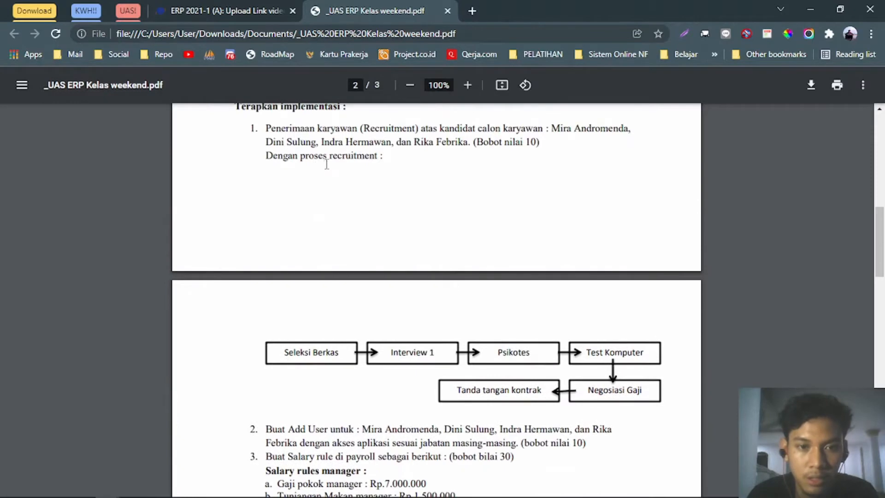
pyautogui.scroll(-2, 415, 185)
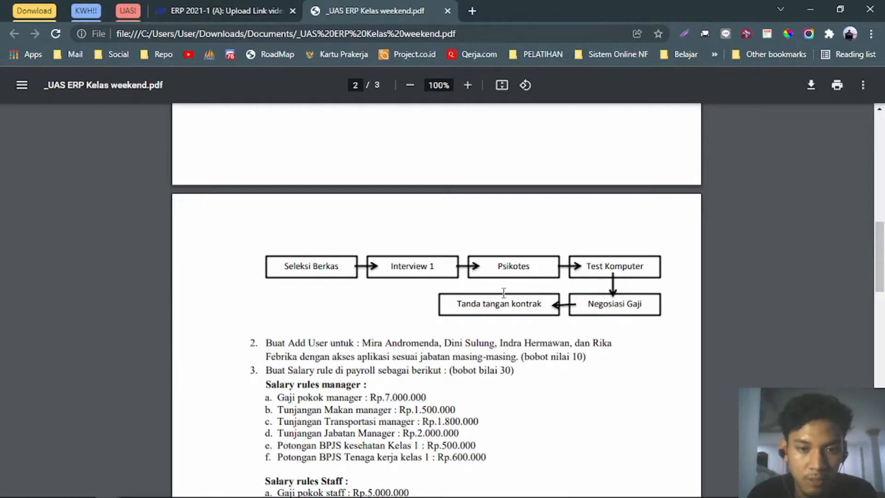
pyautogui.scroll(-2, 503, 292)
pyautogui.scroll(4, 266, 267)
pyautogui.scroll(-4, 265, 265)
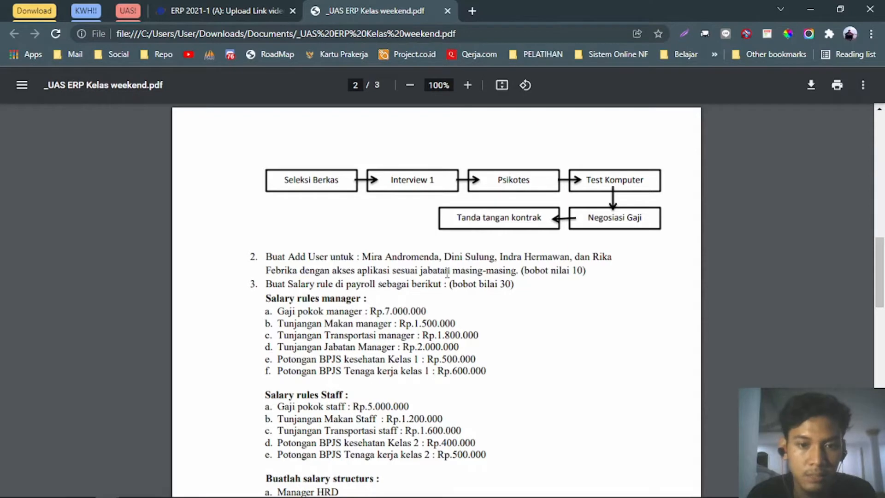
pyautogui.scroll(-2, 435, 270)
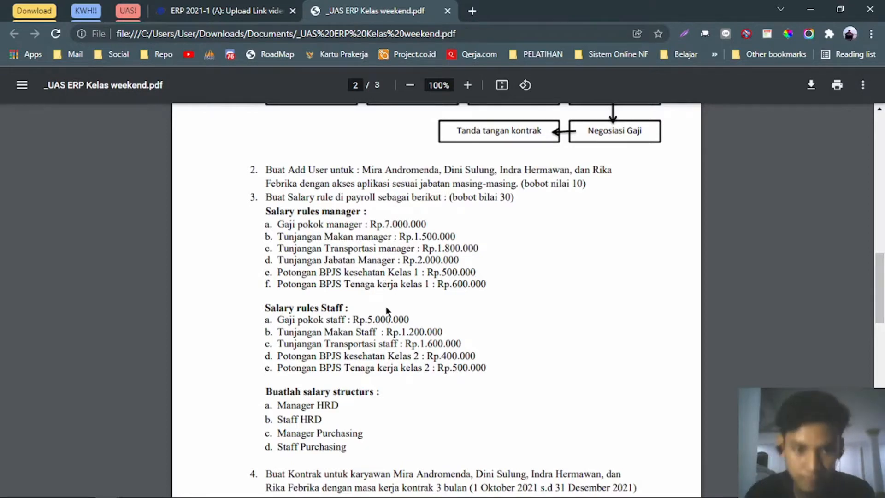
# Review page 2's Staff salary rules, highlighting the heading and rules b through e.
pyautogui.scroll(-2, 388, 307)
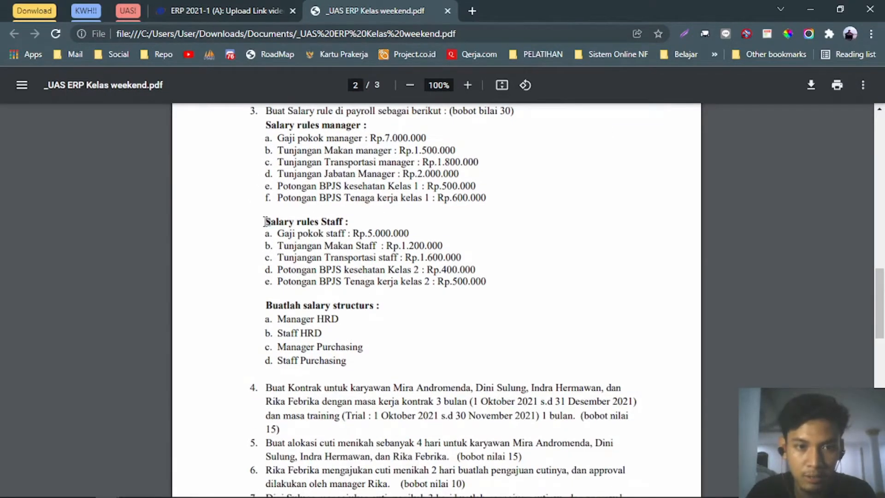
pyautogui.moveTo(263, 222); pyautogui.dragTo(362, 235)
pyautogui.click(493, 283)
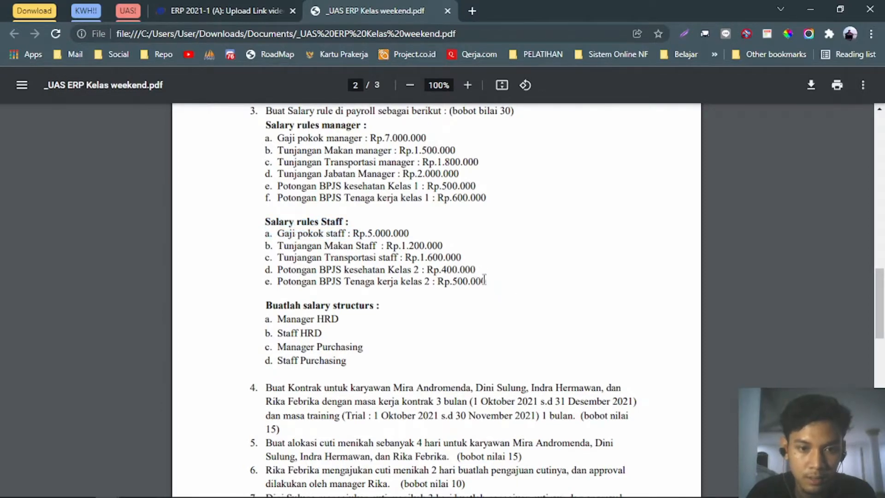
pyautogui.moveTo(486, 282); pyautogui.dragTo(249, 233)
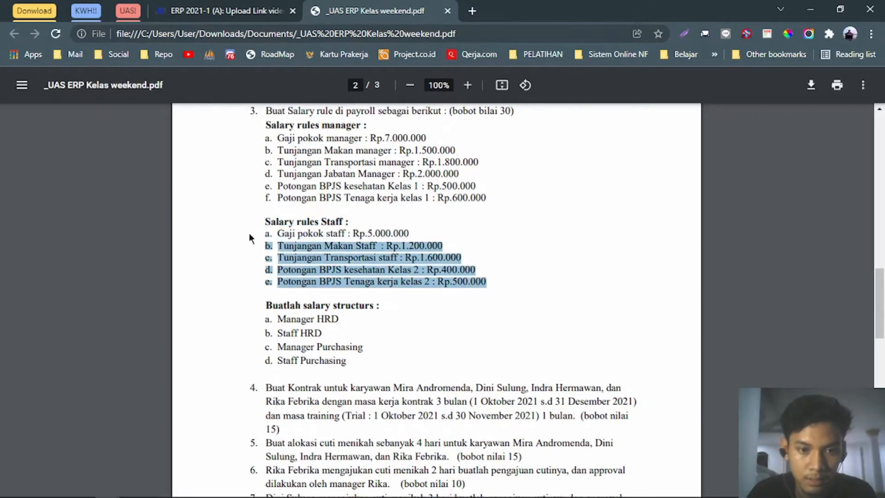
pyautogui.click(353, 270)
pyautogui.scroll(-2, 354, 269)
pyautogui.scroll(2, 354, 270)
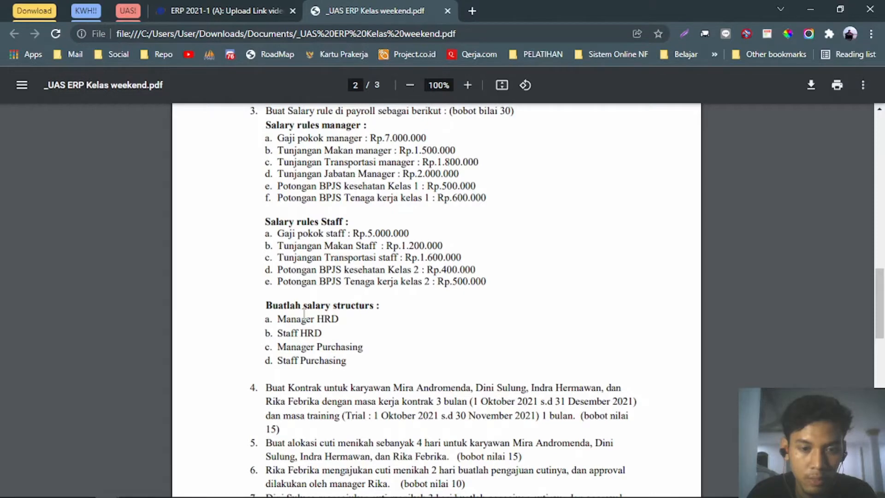
# Highlight the HRD and Purchasing salary structure items and tasks 4 through 7.
pyautogui.moveTo(283, 332); pyautogui.dragTo(363, 347)
pyautogui.moveTo(286, 360); pyautogui.dragTo(346, 360)
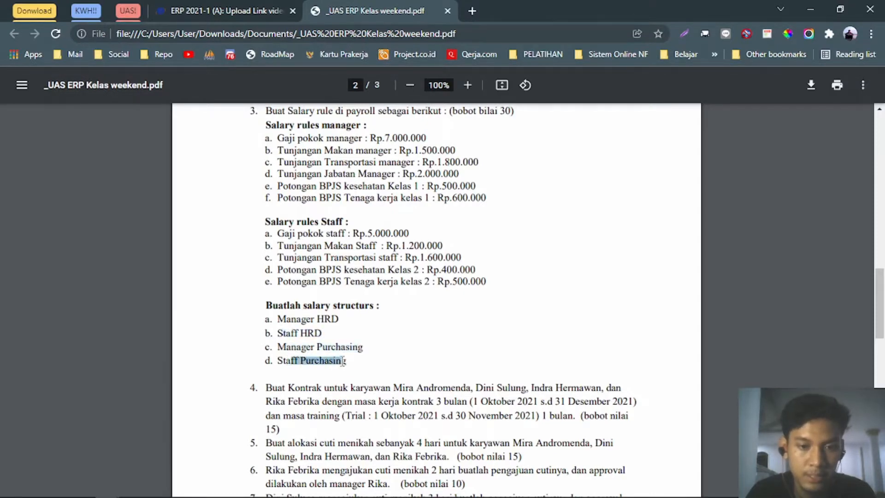
pyautogui.click(361, 372)
pyautogui.scroll(-2, 361, 372)
pyautogui.scroll(-9, 361, 372)
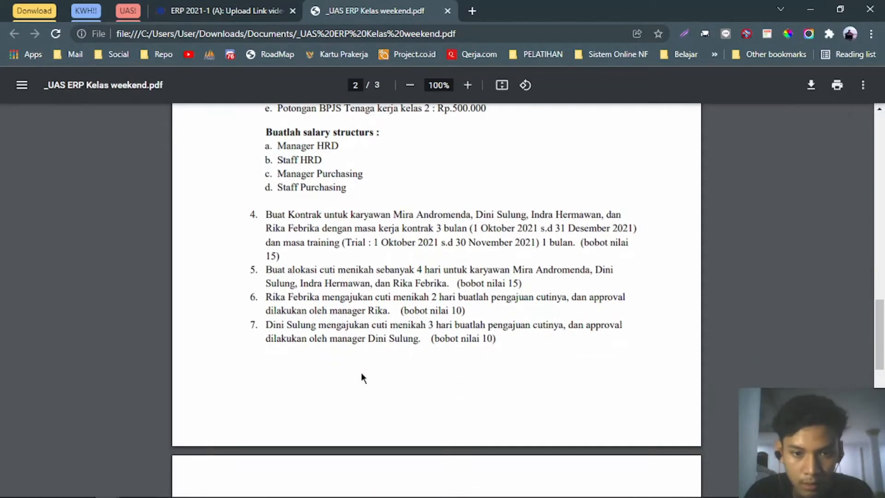
pyautogui.scroll(7, 361, 372)
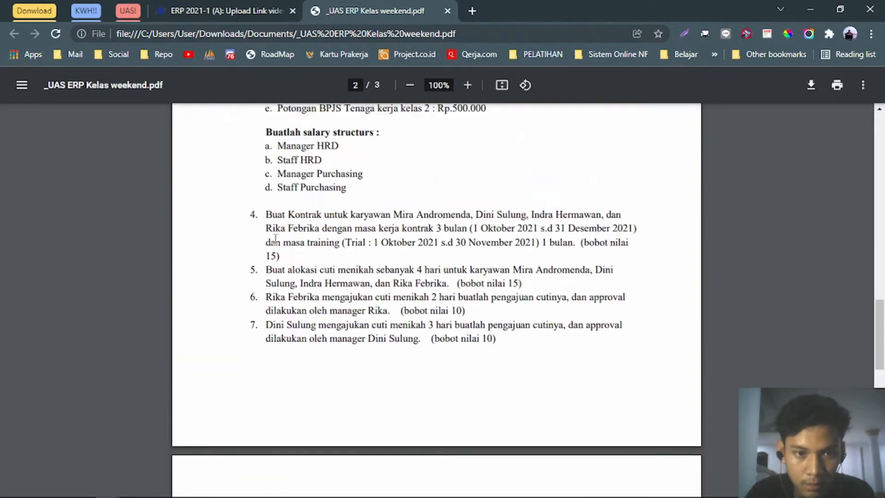
pyautogui.moveTo(263, 214); pyautogui.dragTo(504, 340)
pyautogui.click(505, 341)
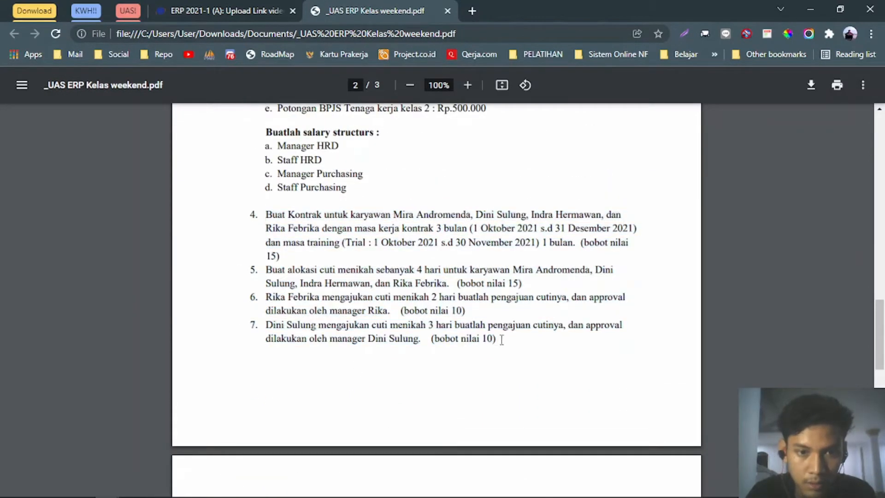
# Scroll back to the top of page 1, then switch to the recording software window.
pyautogui.scroll(-6, 477, 341)
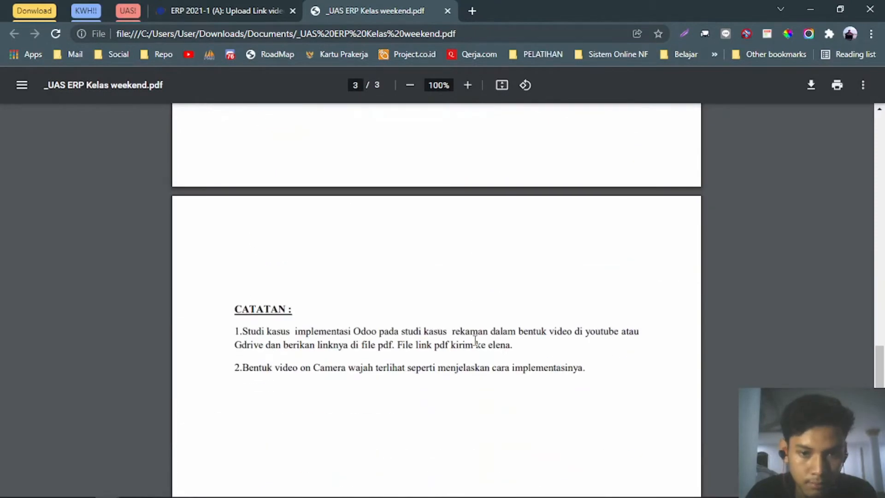
pyautogui.scroll(13, 475, 340)
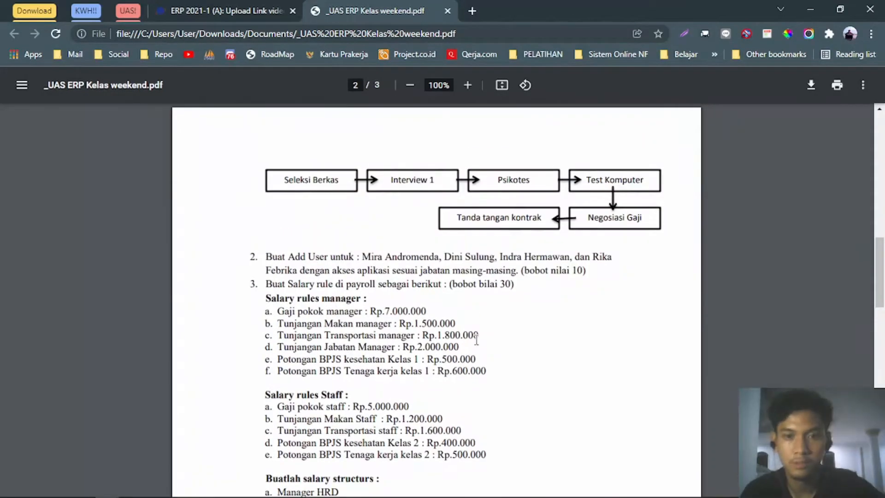
pyautogui.scroll(14, 476, 340)
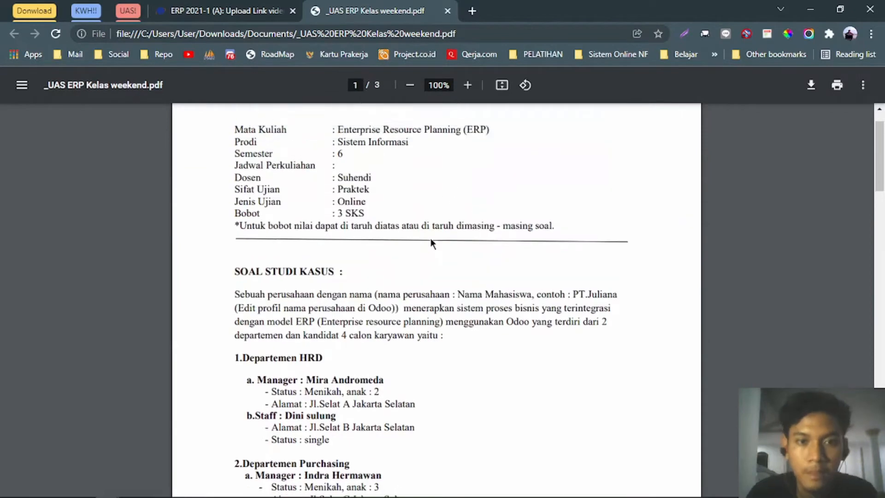
pyautogui.scroll(2, 432, 242)
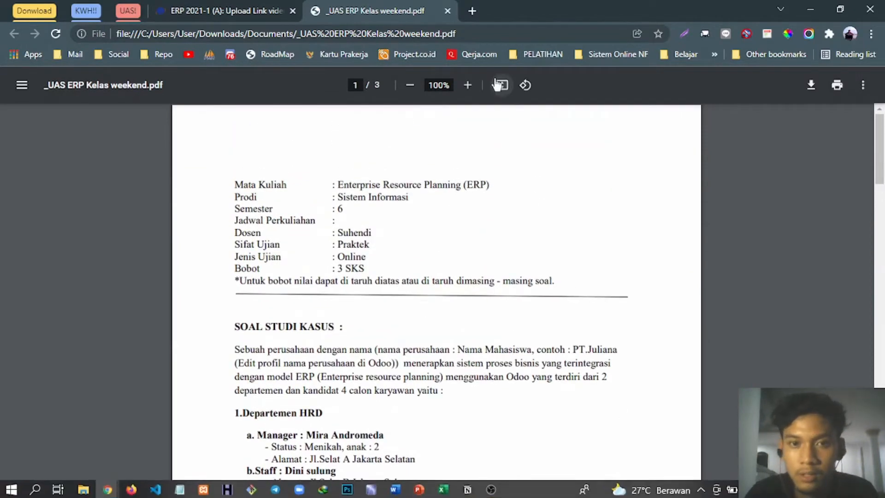
pyautogui.hotkey('alt', 'Tab')
pyautogui.hotkey('alt', 'Tab')
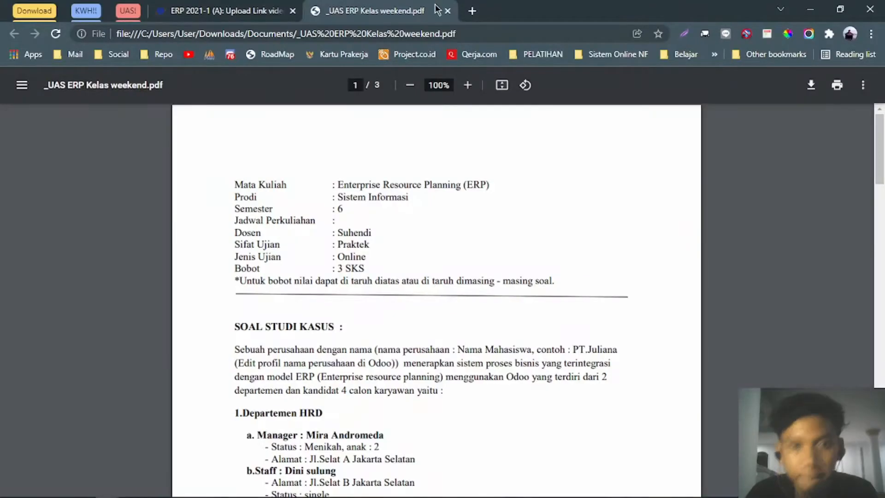
# Log in to Odoo at localhost:8069 using the saved login email and the account password.
pyautogui.click(470, 11)
pyautogui.write('loc')
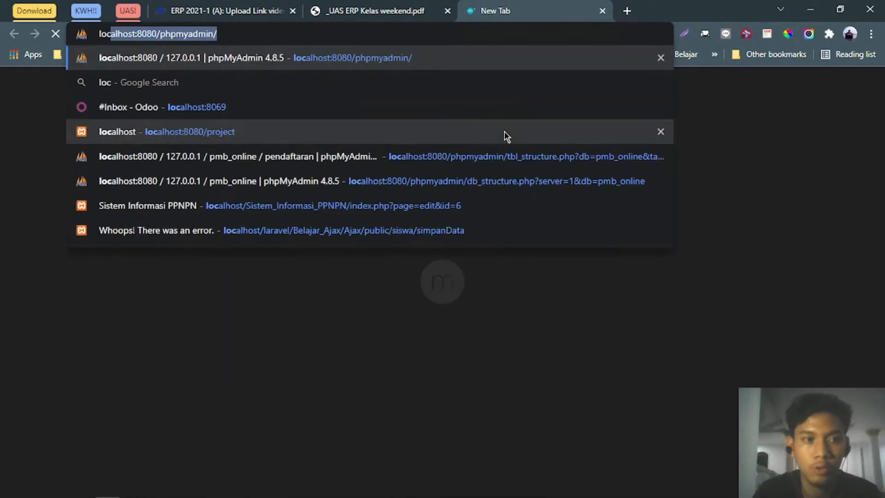
pyautogui.write('alhost:80')
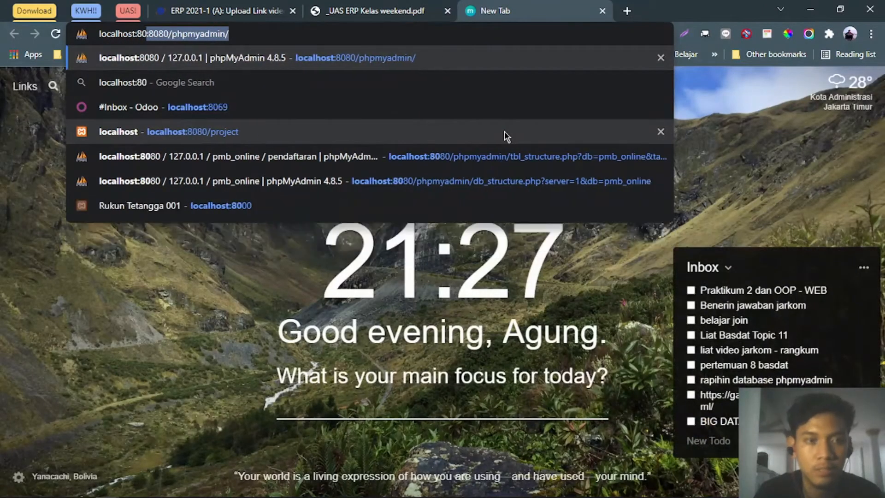
pyautogui.write('69')
pyautogui.press('Return')
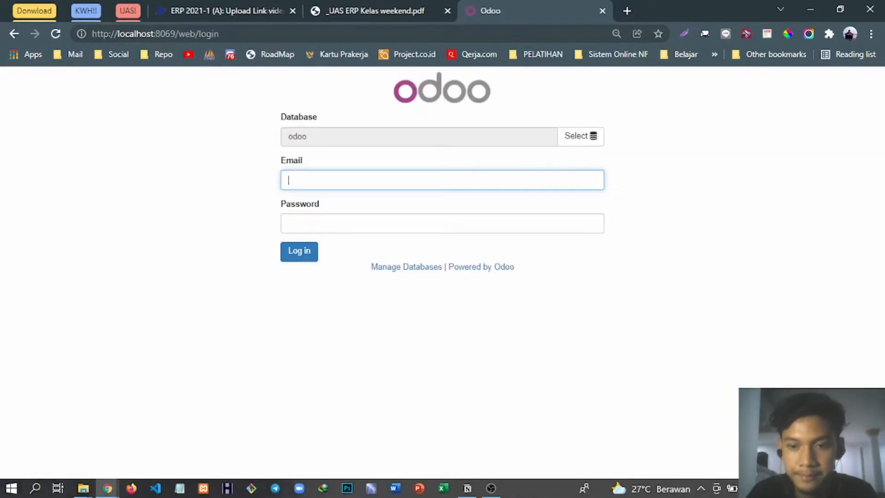
pyautogui.click(369, 179)
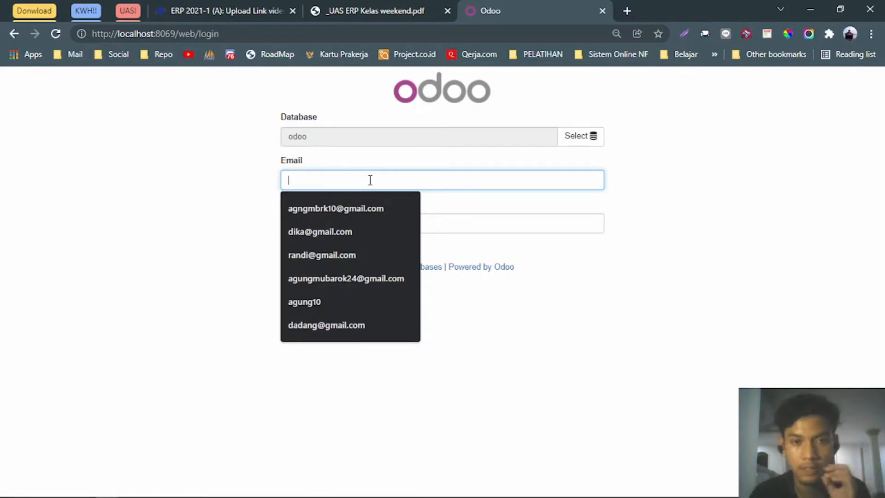
pyautogui.press('Down')
pyautogui.press('Return')
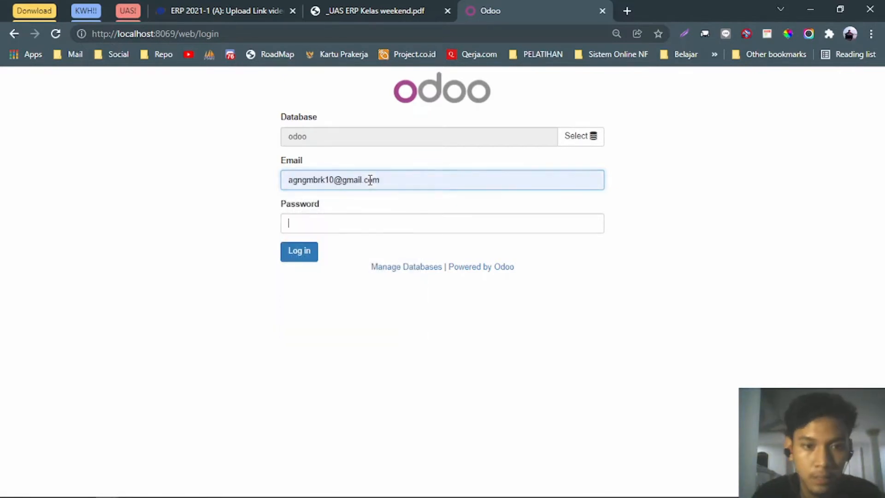
pyautogui.write('•••••••')
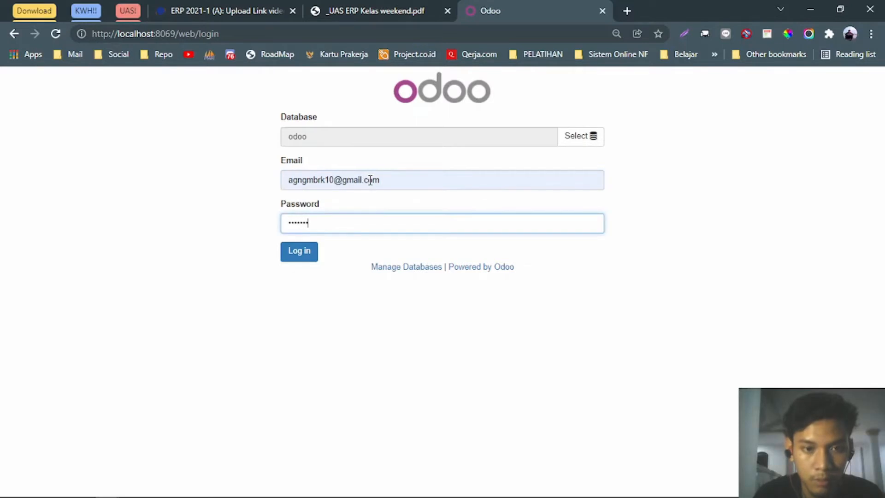
pyautogui.write('•••••')
pyautogui.press('Return')
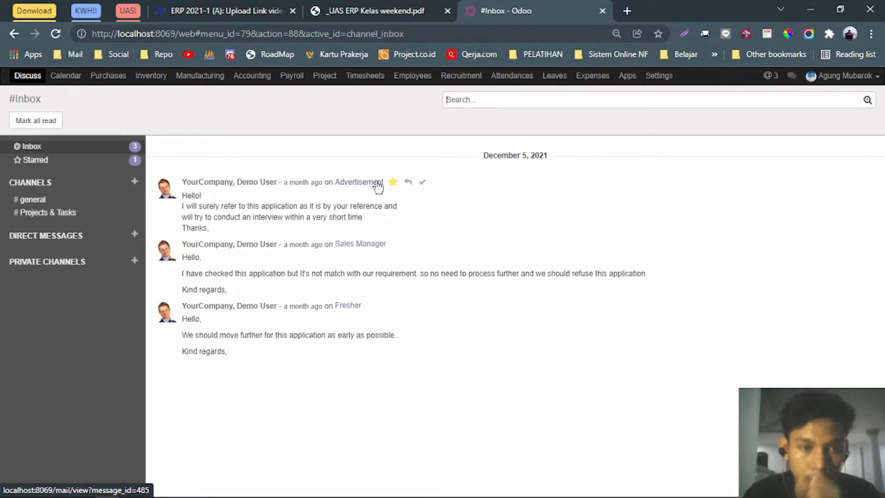
# Scroll through the assignment PDF, then return to the Odoo Discuss inbox tab.
pyautogui.click(375, 10)
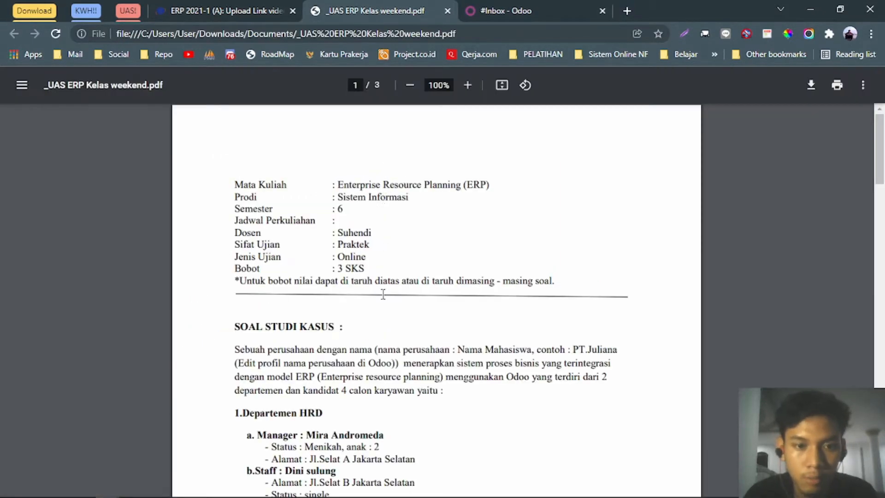
pyautogui.scroll(-4, 379, 306)
pyautogui.scroll(-10, 378, 306)
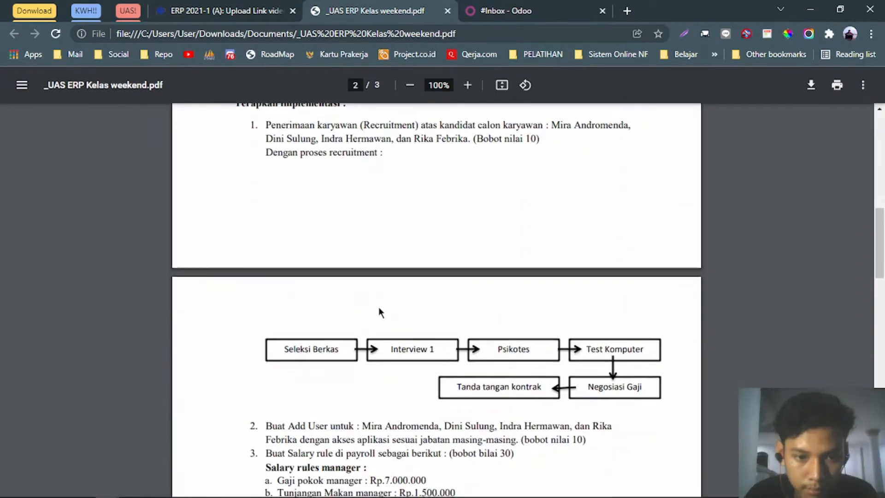
pyautogui.scroll(-6, 377, 308)
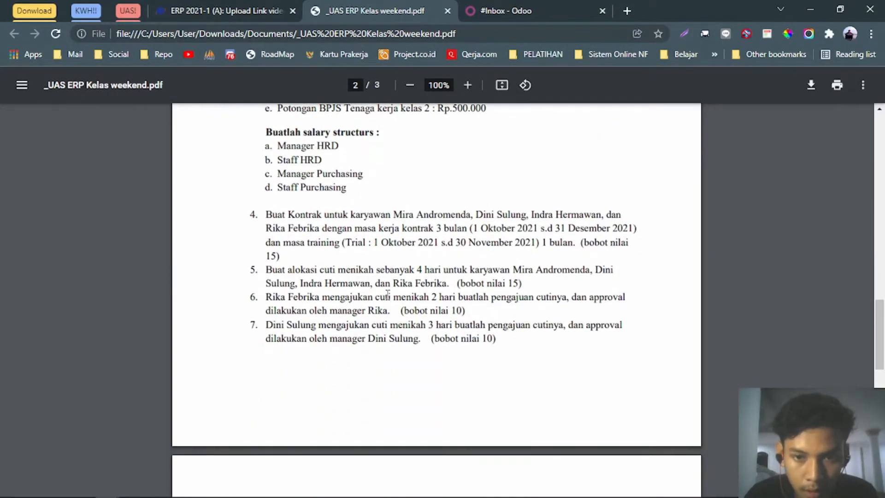
pyautogui.scroll(-7, 504, 314)
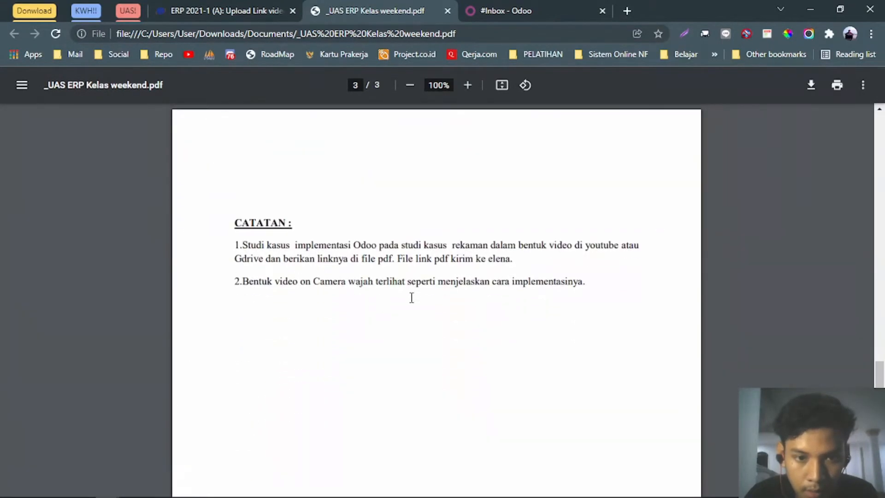
pyautogui.scroll(18, 411, 297)
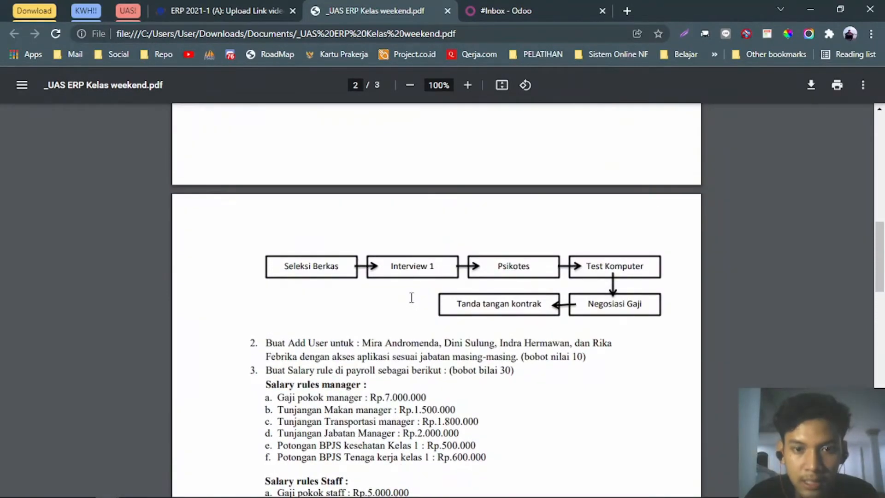
pyautogui.scroll(5, 412, 297)
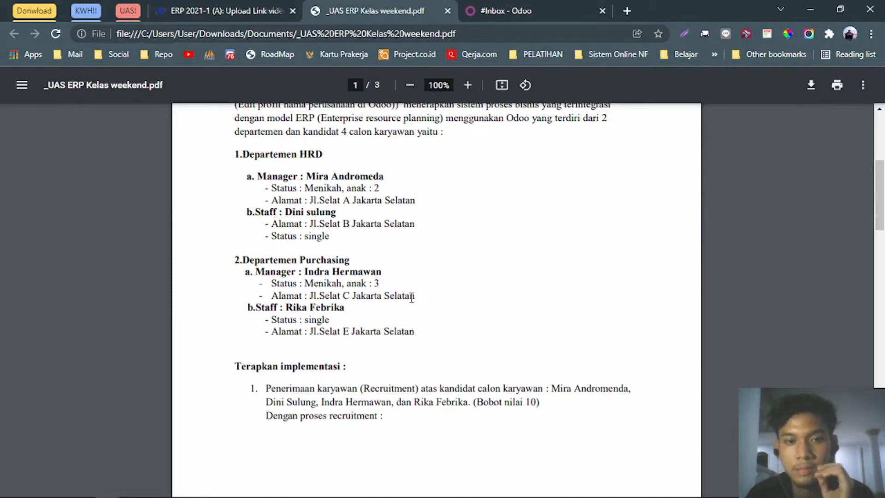
pyautogui.click(518, 12)
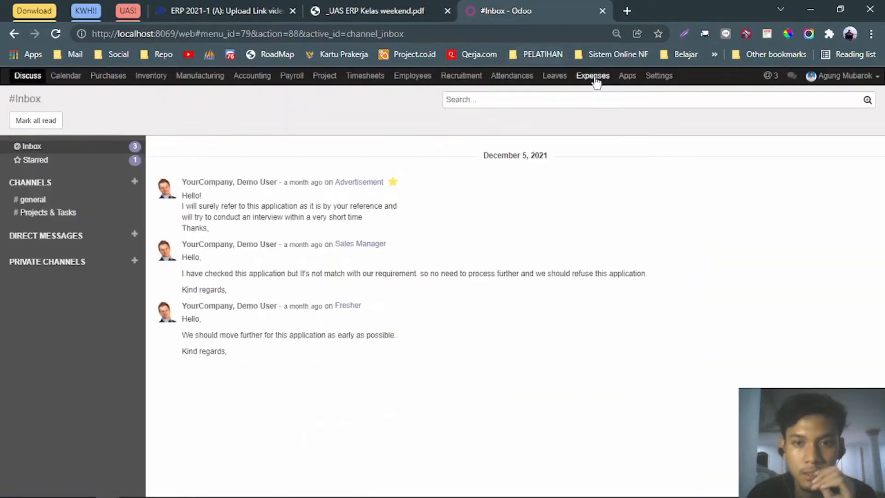
# Activate Odoo developer mode from Settings, reopen the Settings dashboard, and return to the PDF.
pyautogui.click(665, 78)
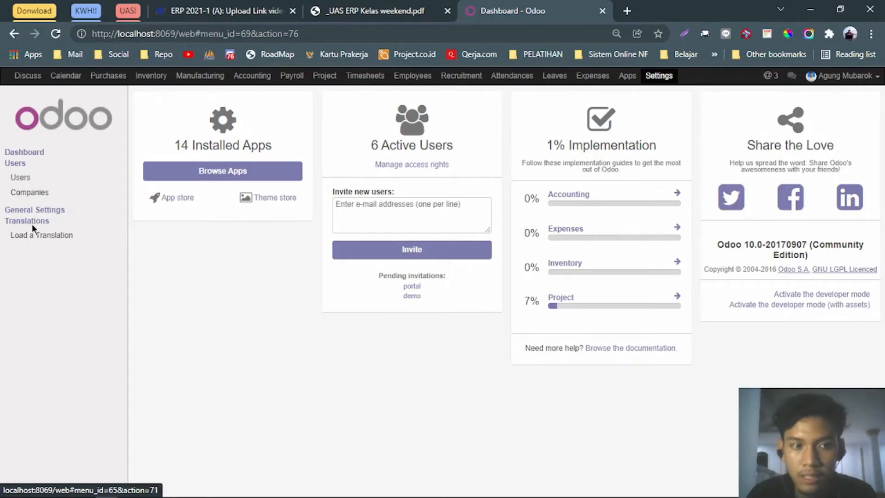
pyautogui.click(826, 297)
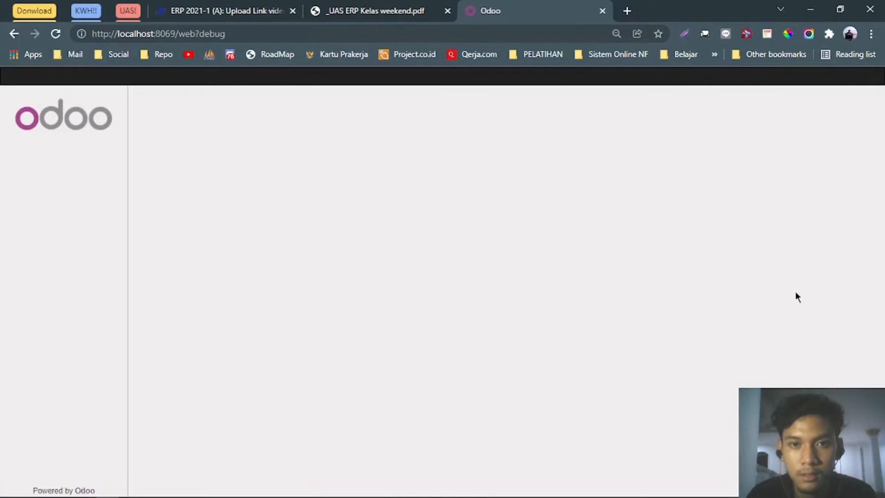
pyautogui.click(676, 76)
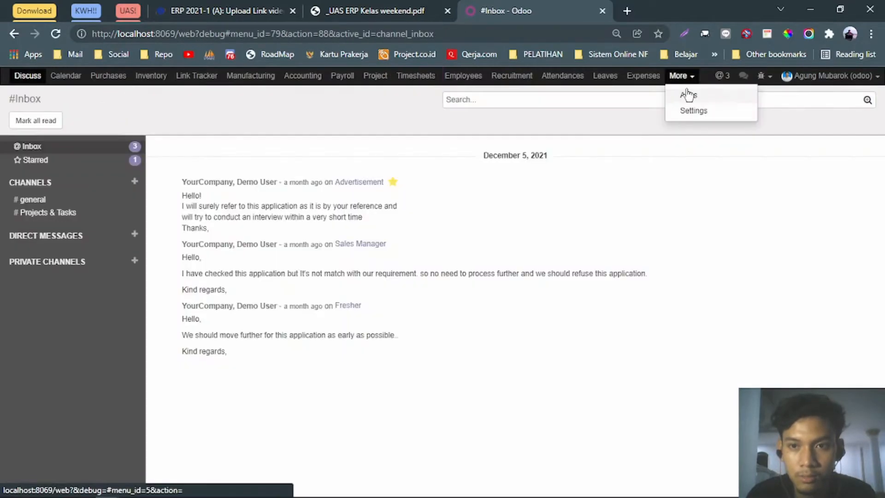
pyautogui.click(682, 110)
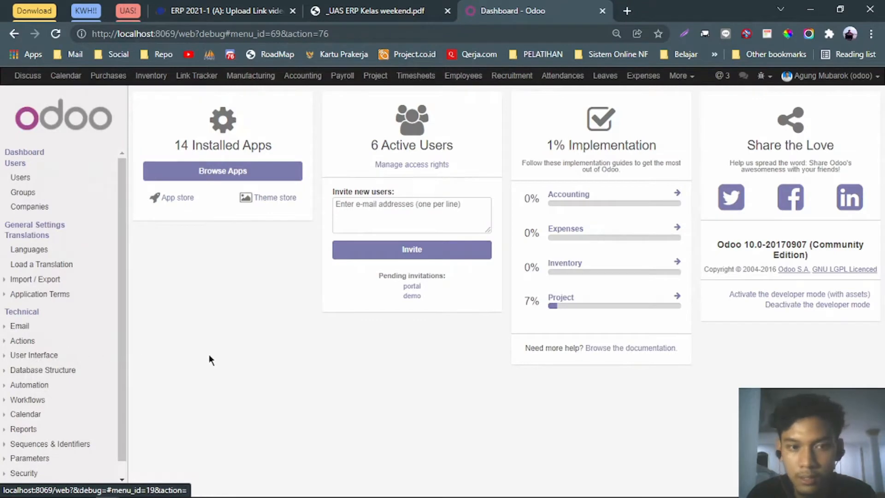
pyautogui.click(365, 12)
pyautogui.scroll(4, 437, 304)
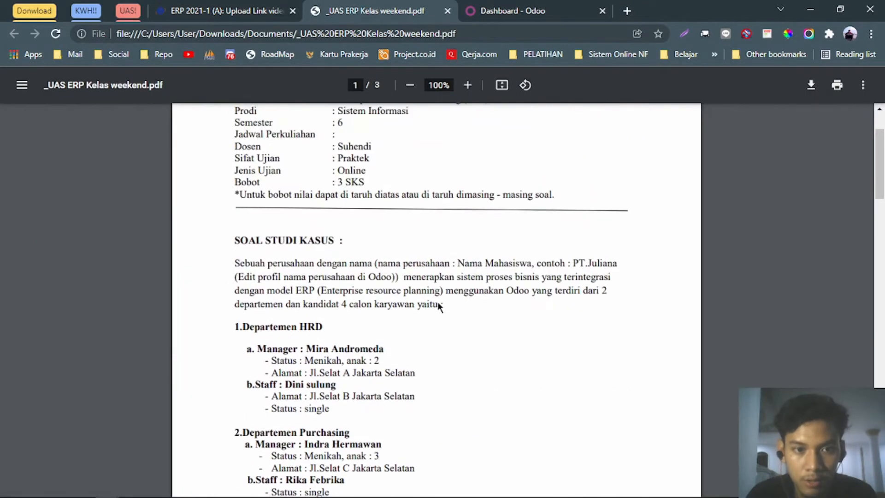
# Read the company-name requirement in the PDF, marking the words 'Nama Mahasiswa'.
pyautogui.scroll(-2, 439, 307)
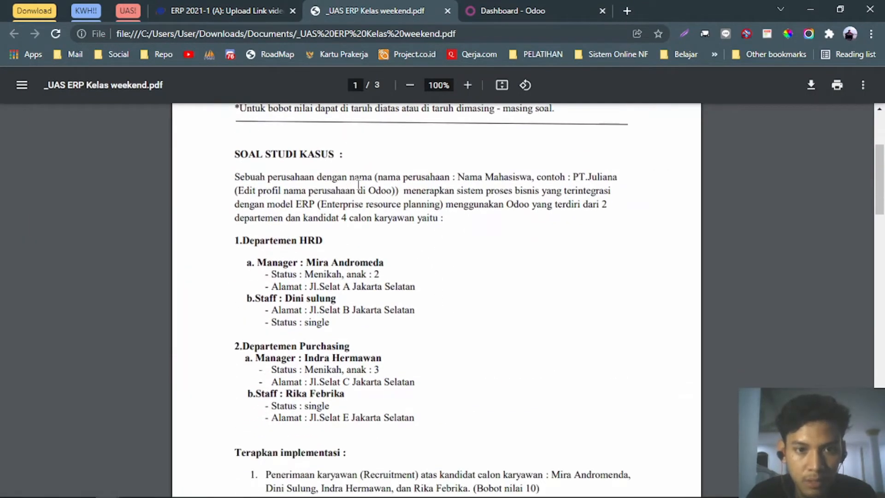
pyautogui.moveTo(531, 182); pyautogui.dragTo(399, 172)
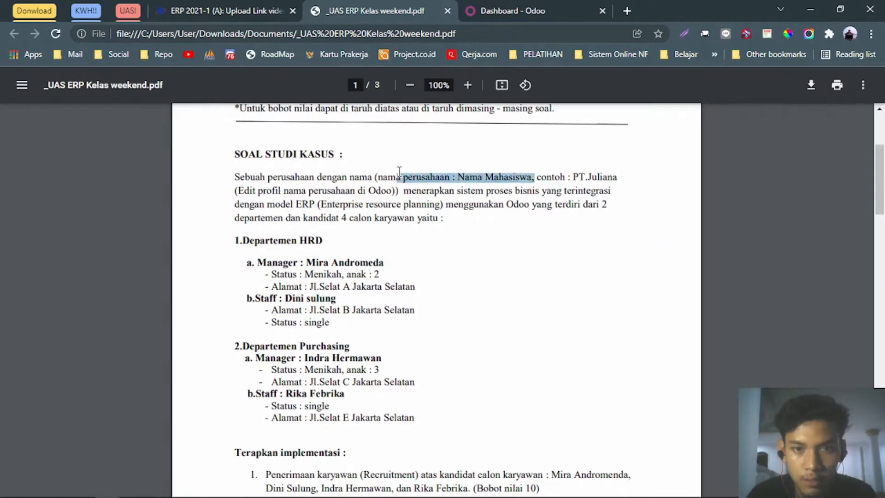
pyautogui.click(433, 191)
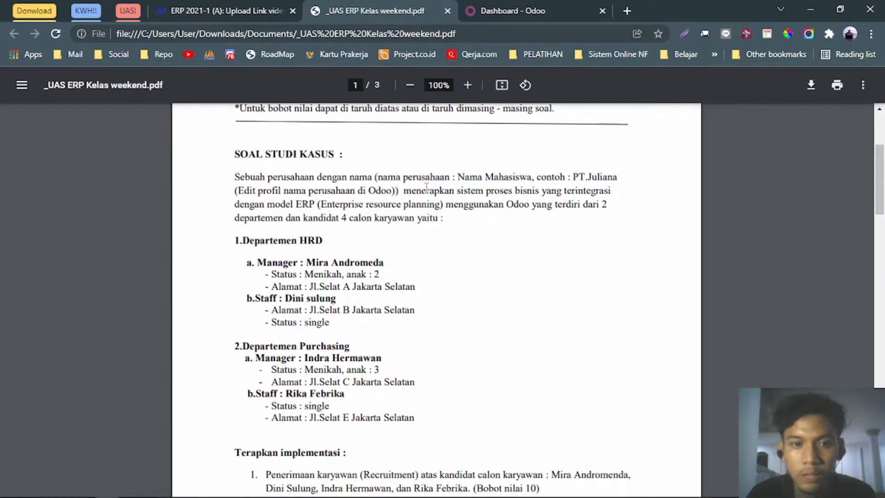
pyautogui.moveTo(457, 178); pyautogui.dragTo(528, 181)
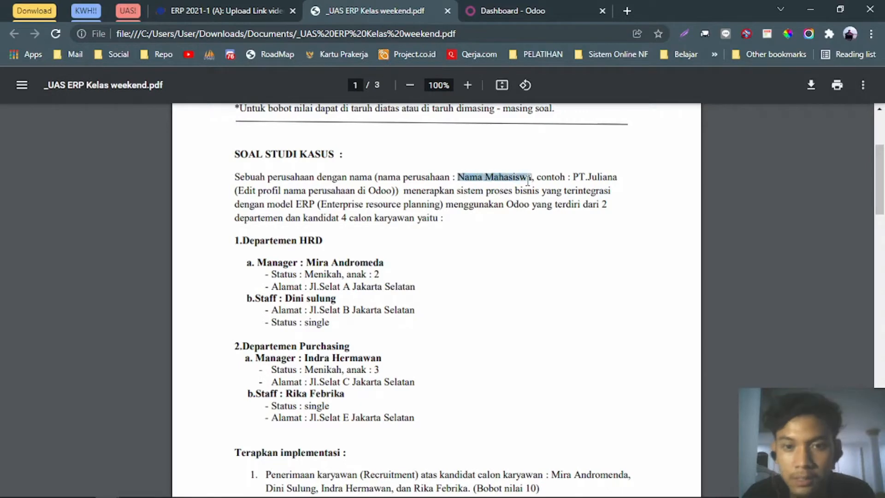
# Open the AMCompany record from Users > Companies and make it editable.
pyautogui.click(510, 6)
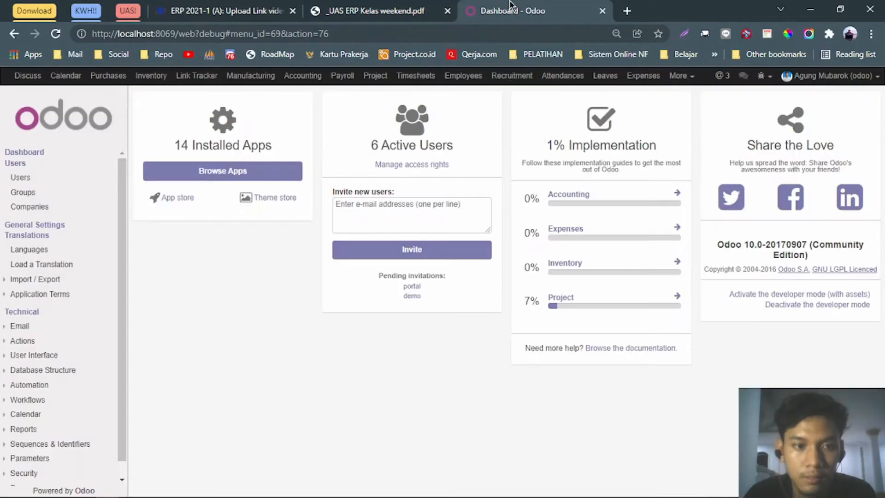
pyautogui.click(36, 210)
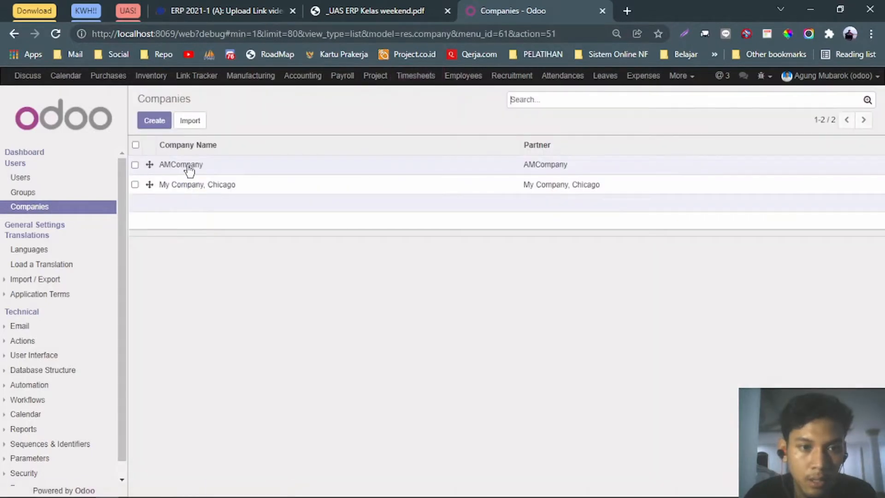
pyautogui.click(189, 168)
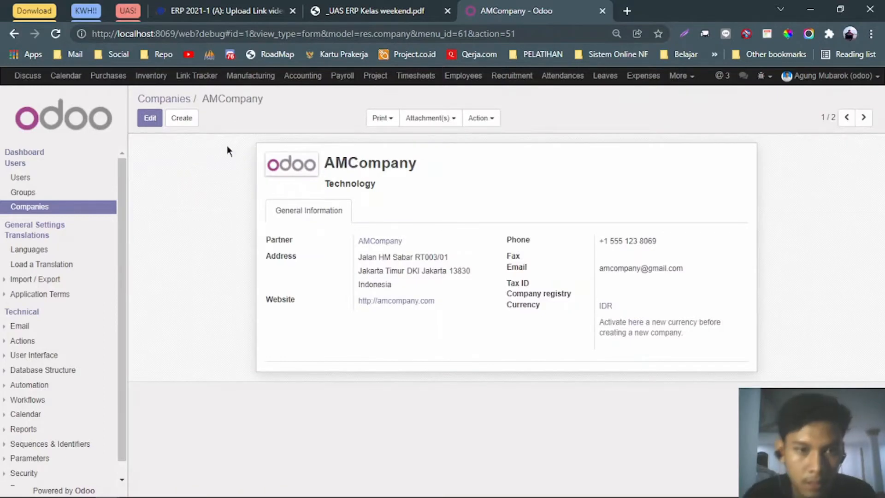
pyautogui.click(150, 118)
# Rename the company to PT_Agung, keeping Technology as its tagline.
pyautogui.doubleClick(400, 175)
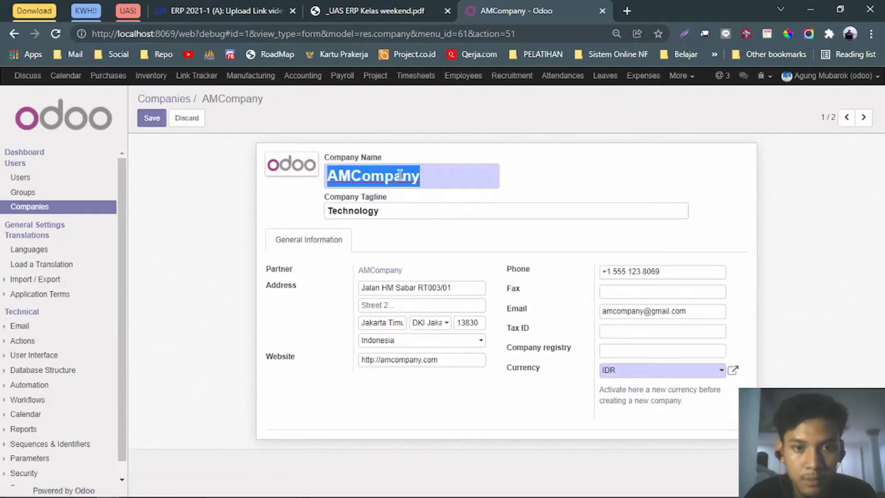
pyautogui.click(364, 9)
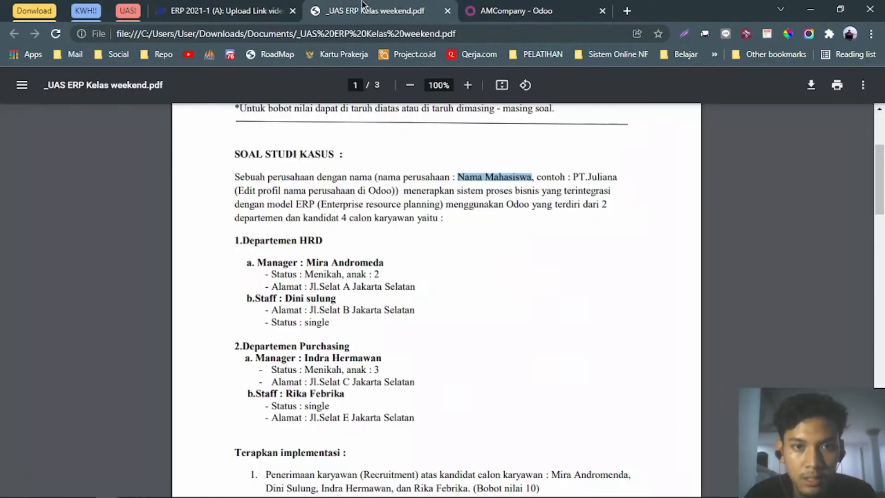
pyautogui.click(540, 14)
pyautogui.write('PT_Agung')
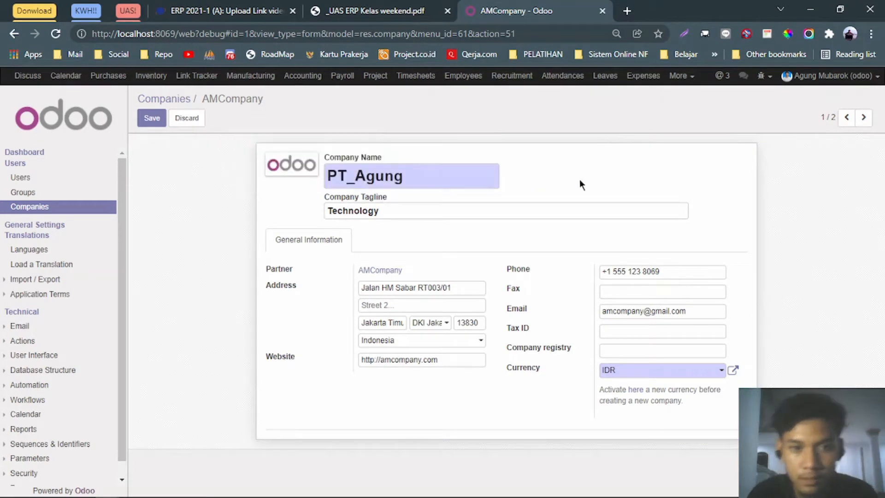
pyautogui.click(490, 209)
pyautogui.hotkey('ctrl', 'a')
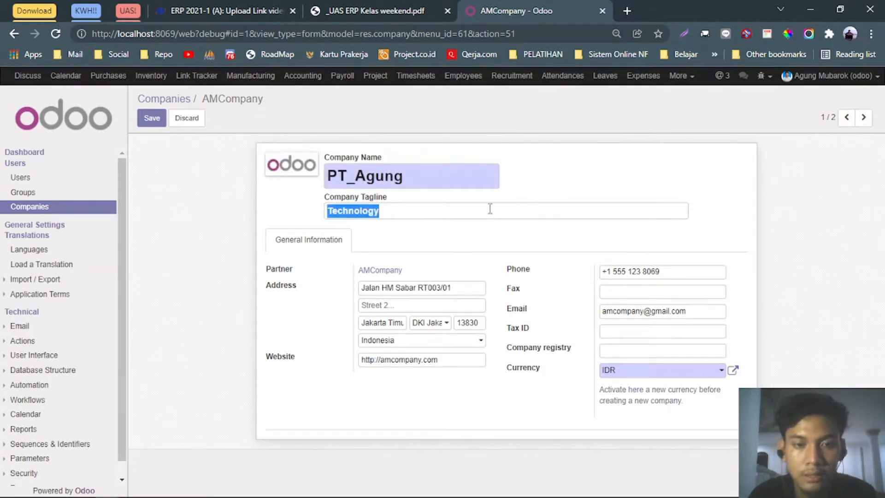
pyautogui.press('BackSpace')
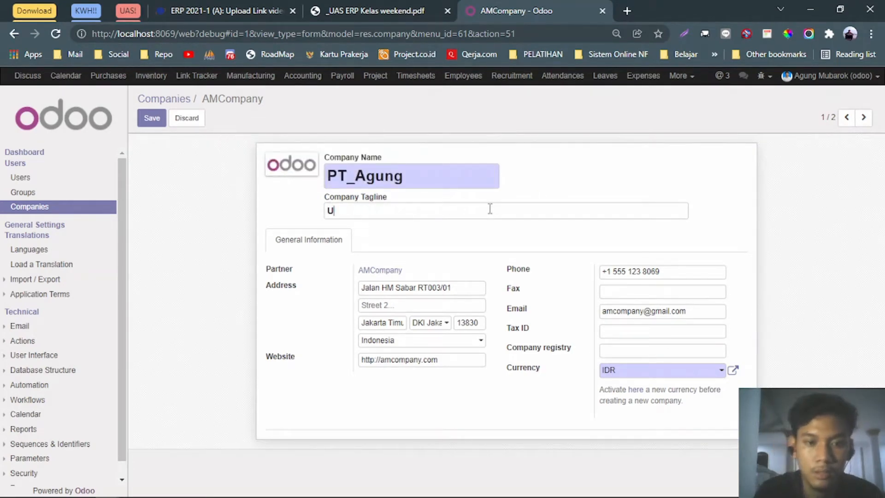
pyautogui.hotkey('ctrl', 'z')
pyautogui.click(532, 181)
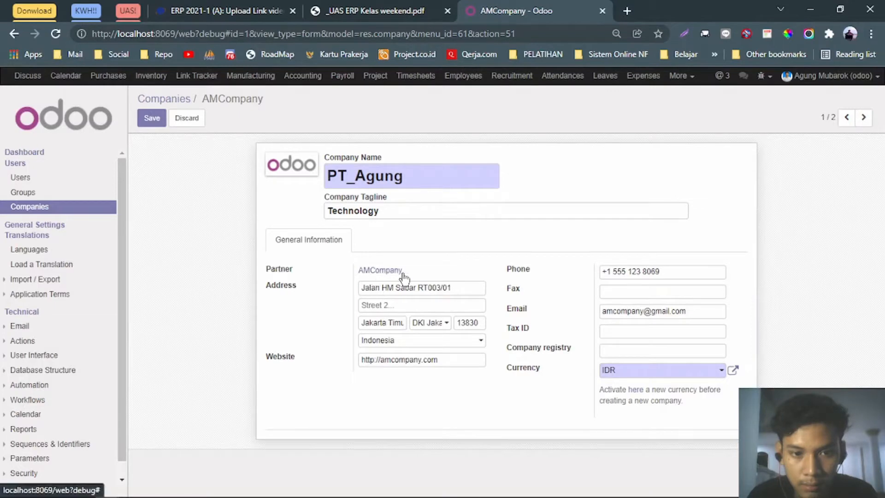
# Replace amcompany with pt_agung in the website and company e-mail, then save.
pyautogui.doubleClick(403, 359)
pyautogui.write('pt')
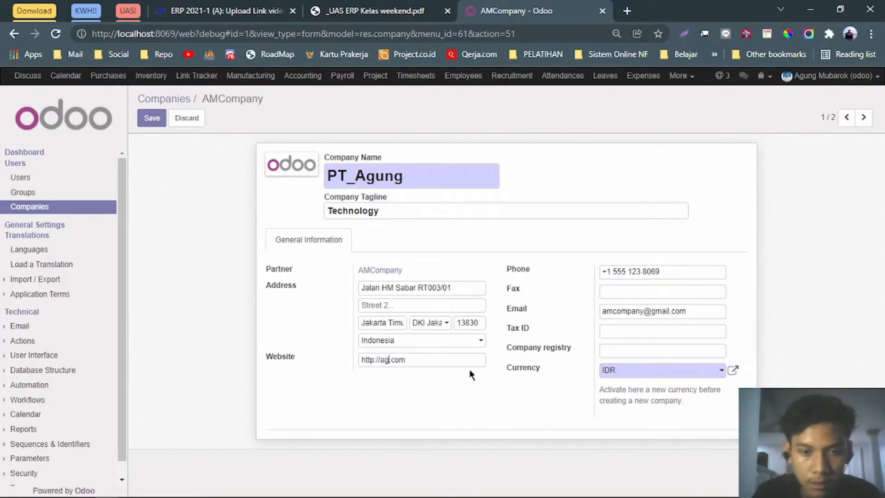
pyautogui.write('_agung')
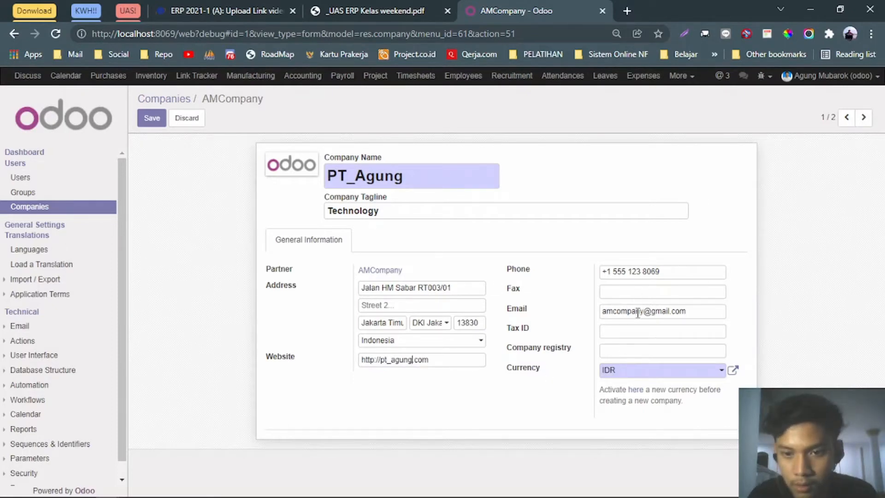
pyautogui.moveTo(646, 316); pyautogui.dragTo(593, 320)
pyautogui.write('pt_ag')
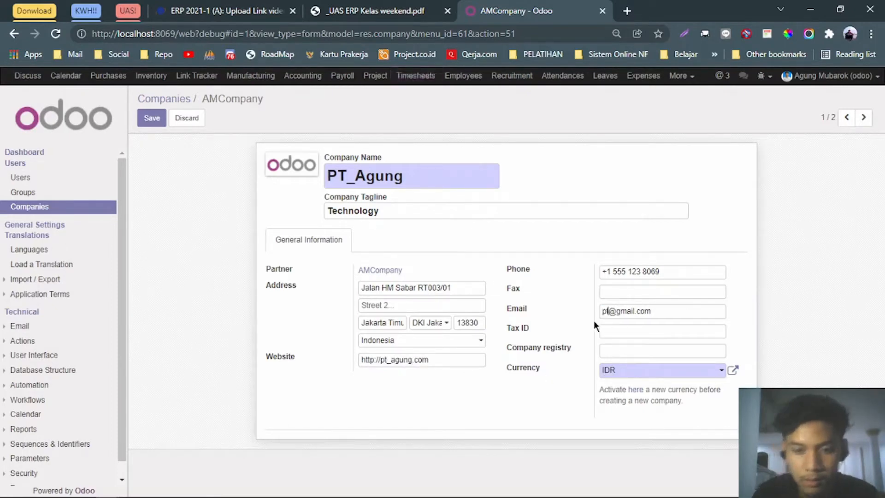
pyautogui.write('ung')
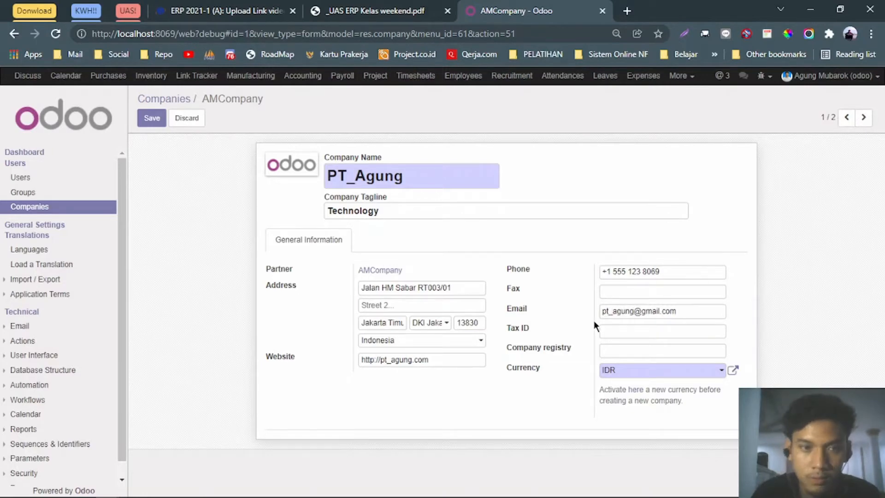
pyautogui.click(165, 118)
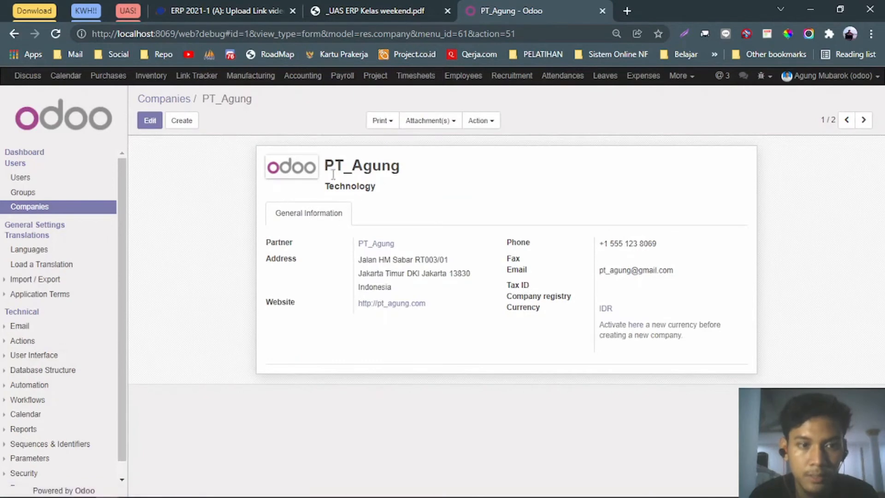
pyautogui.click(385, 11)
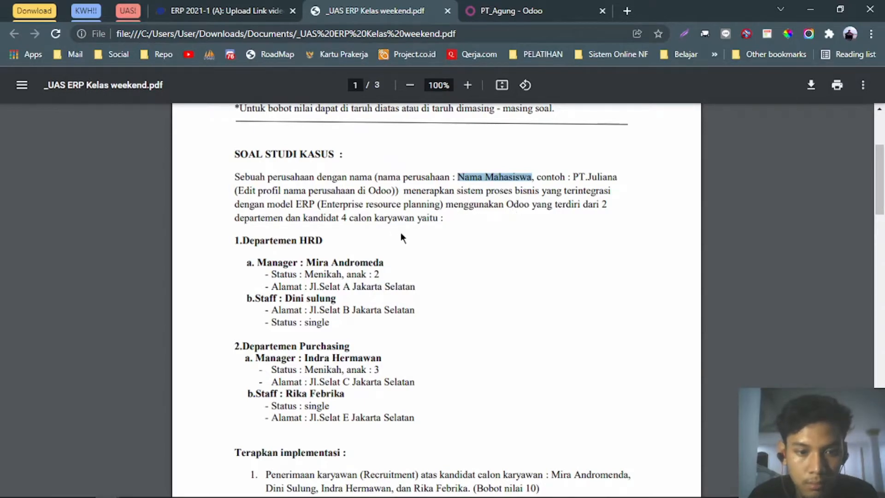
# Scroll the PDF to page 2's Recruitment task and flowchart, then return to the PT_Agung tab.
pyautogui.scroll(-5, 401, 232)
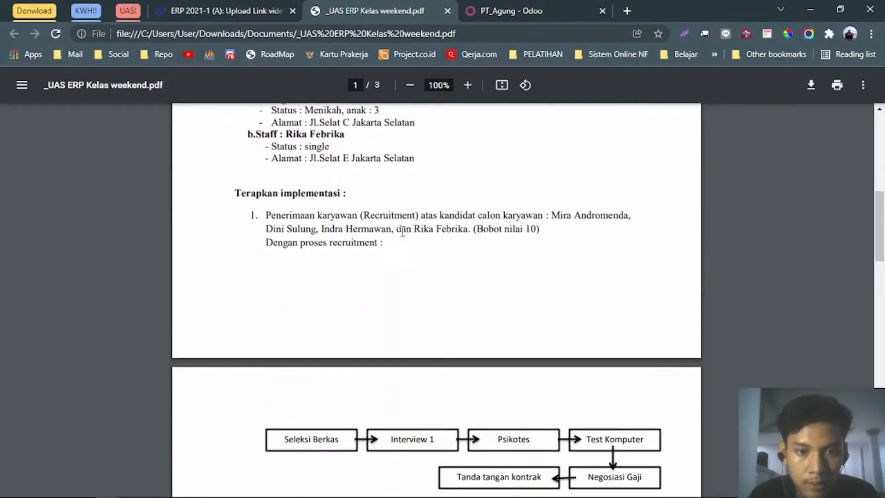
pyautogui.moveTo(418, 215); pyautogui.dragTo(277, 216)
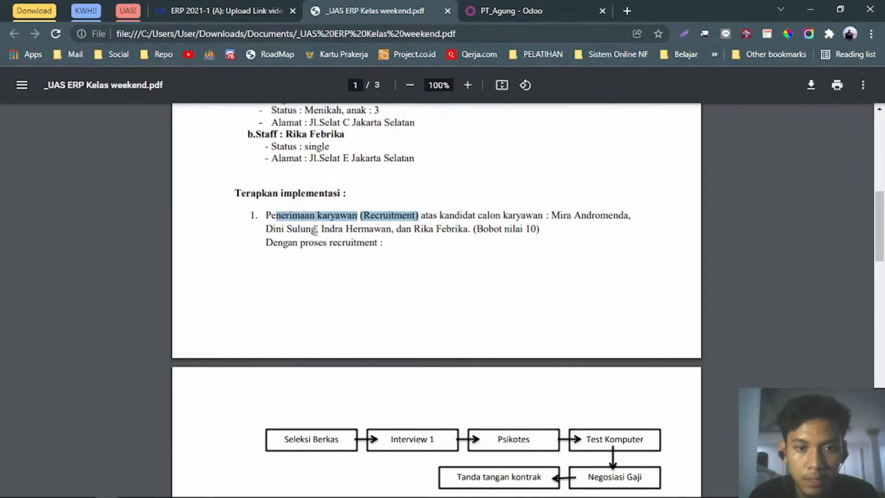
pyautogui.click(354, 239)
pyautogui.scroll(-2, 398, 242)
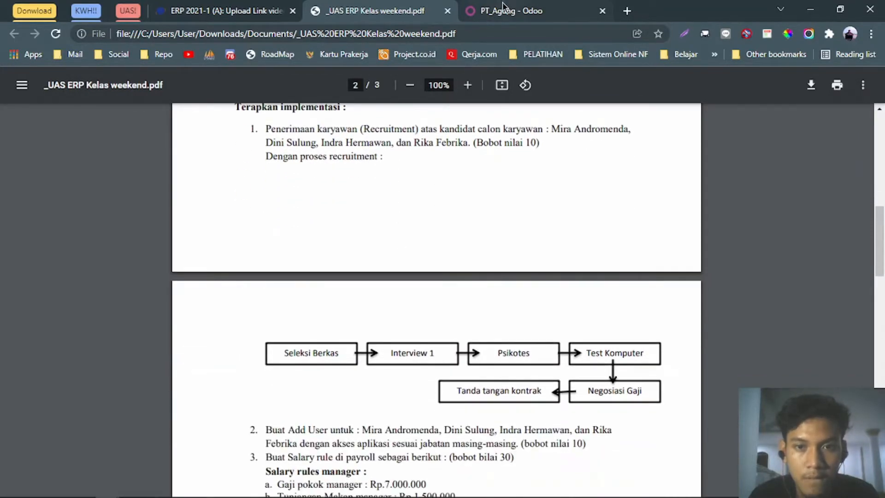
pyautogui.click(505, 7)
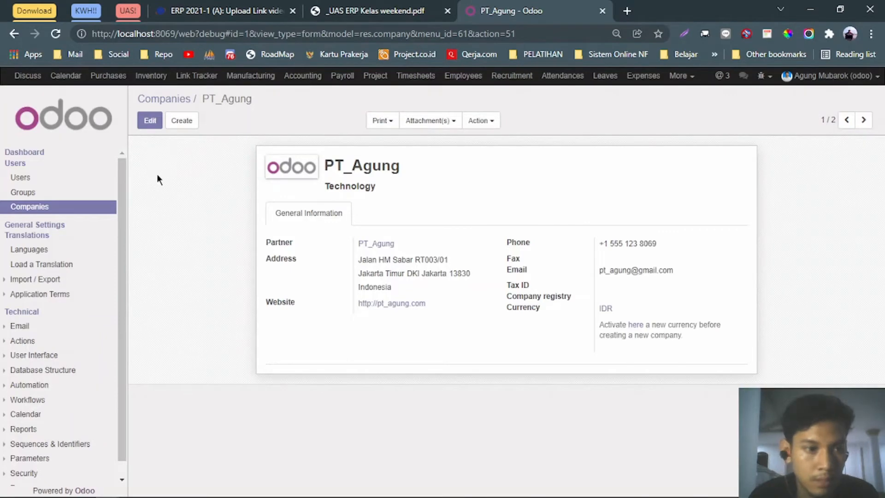
# Open the Recruitment app, glance at the Apps overview, and return to Job Positions.
pyautogui.click(512, 76)
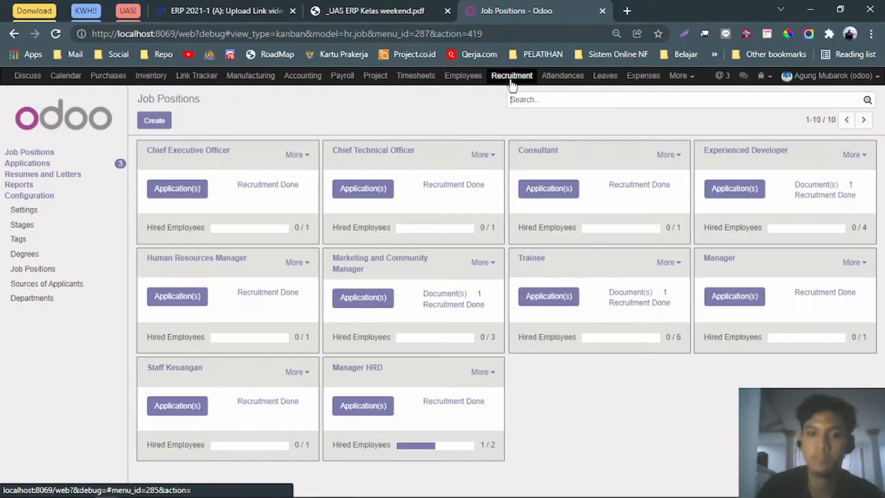
pyautogui.click(682, 77)
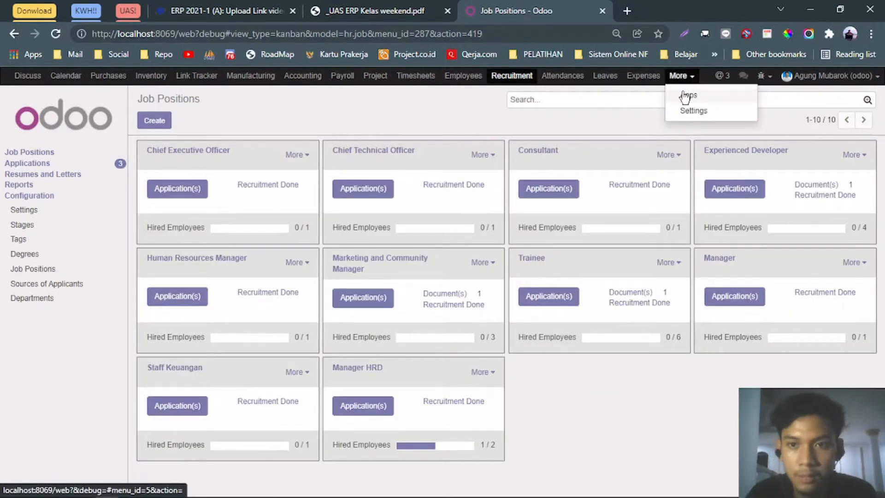
pyautogui.click(690, 96)
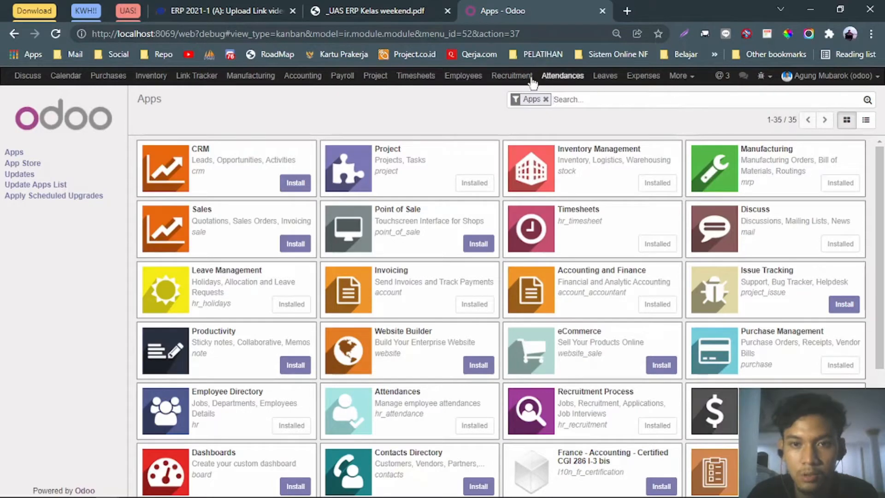
pyautogui.click(507, 76)
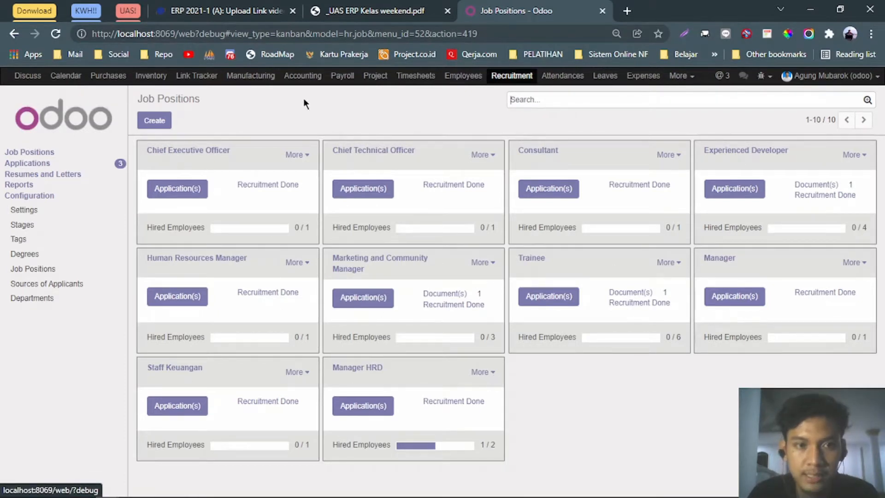
# Review the assignment PDF again, then switch back to the Job Positions board.
pyautogui.click(376, 11)
pyautogui.scroll(-4, 338, 337)
pyautogui.scroll(-6, 339, 338)
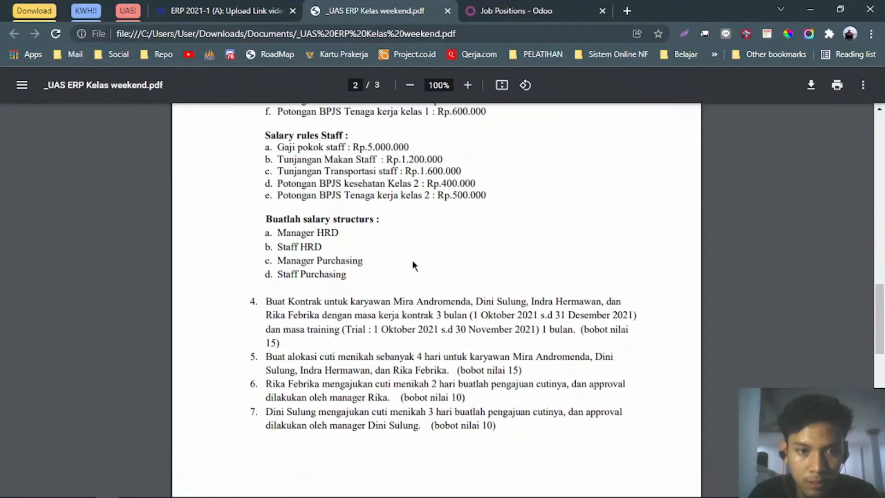
pyautogui.scroll(13, 413, 263)
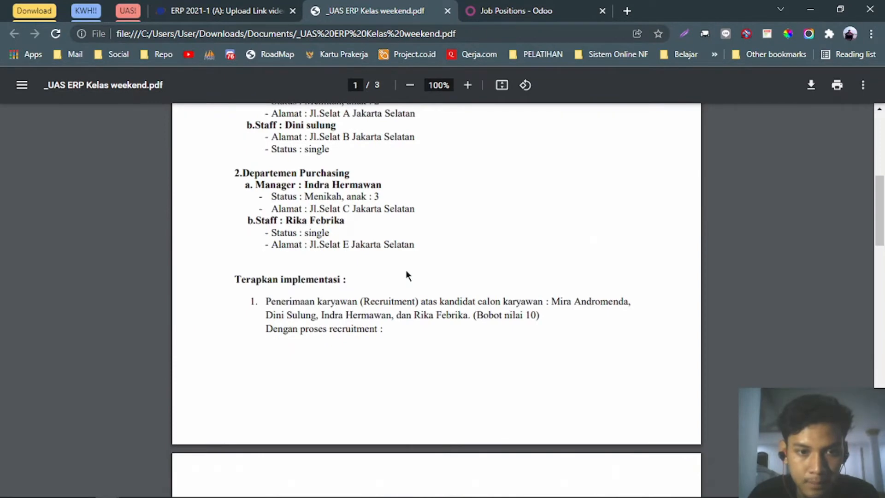
pyautogui.scroll(2, 407, 275)
pyautogui.click(528, 35)
pyautogui.click(530, 11)
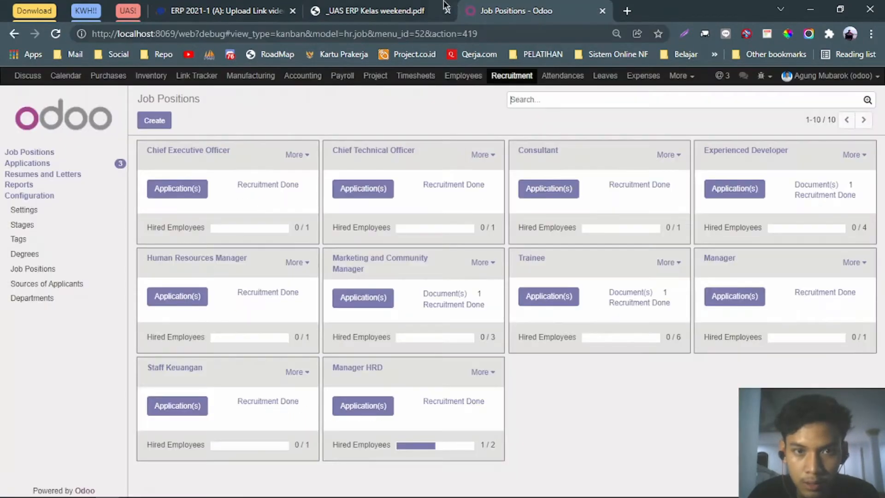
pyautogui.click(415, 10)
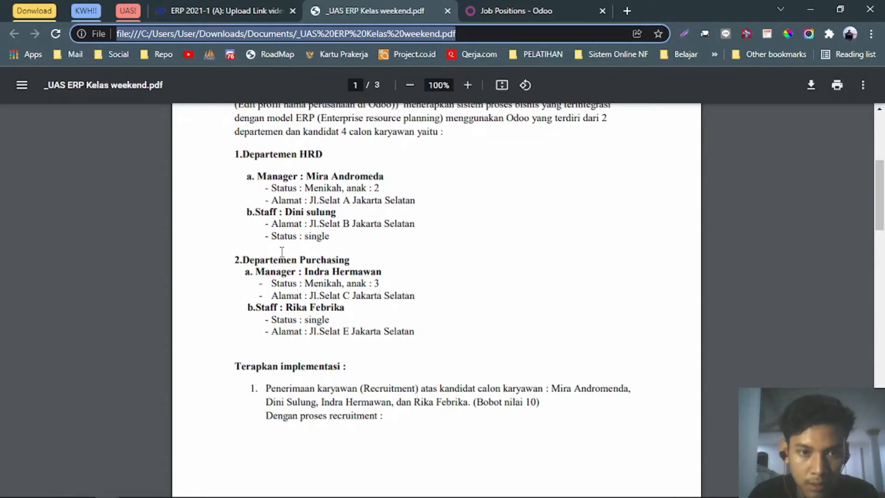
pyautogui.click(512, 11)
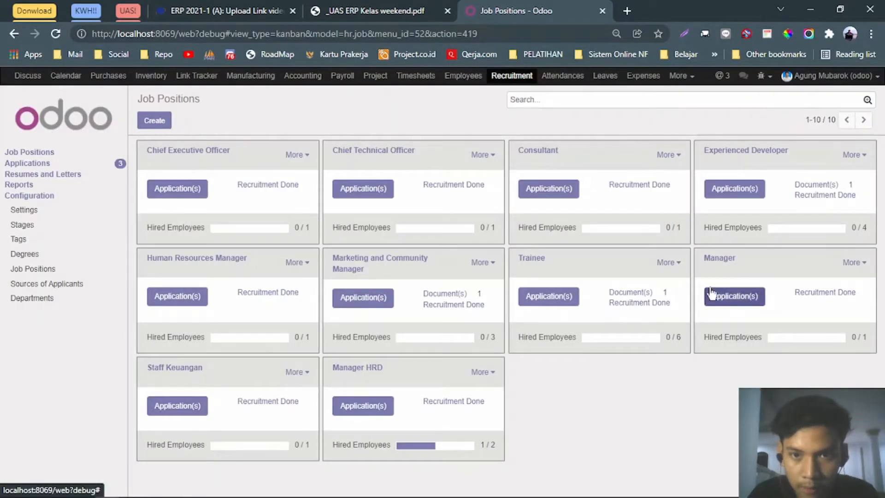
# Open the Manager position's settings form from its card menu, then return to Job Positions.
pyautogui.click(858, 264)
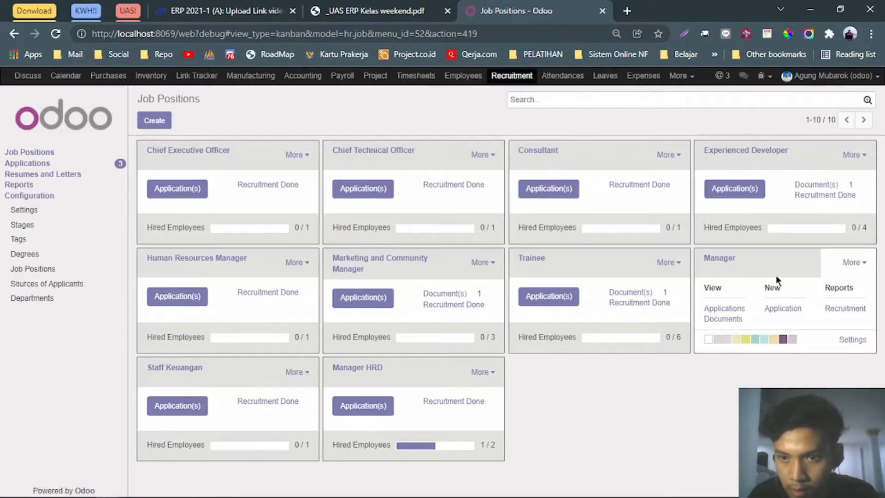
pyautogui.click(860, 266)
pyautogui.click(860, 267)
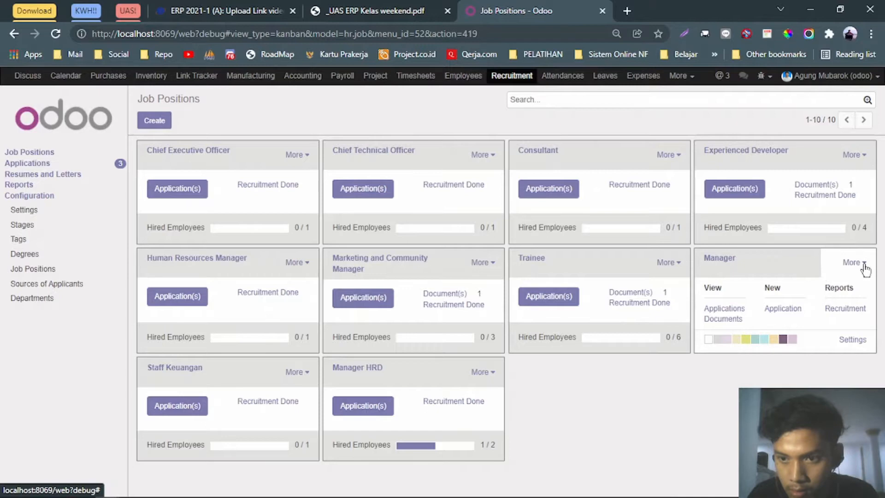
pyautogui.click(851, 341)
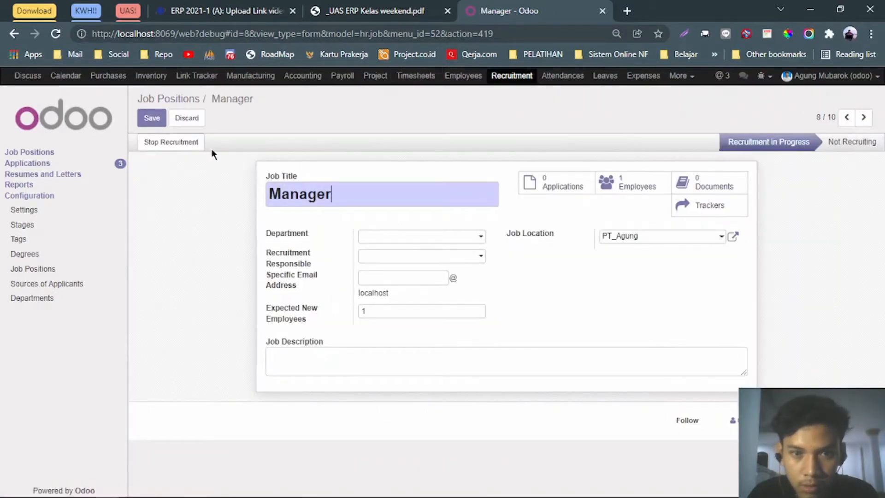
pyautogui.click(14, 33)
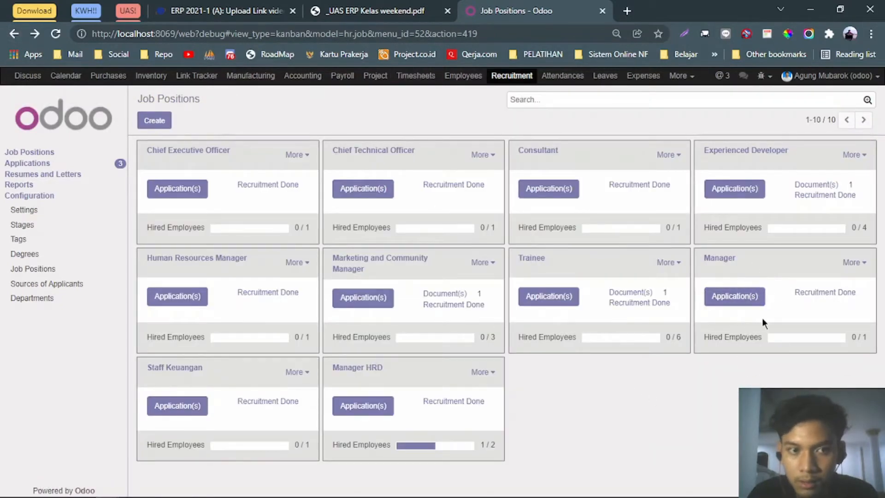
pyautogui.click(383, 9)
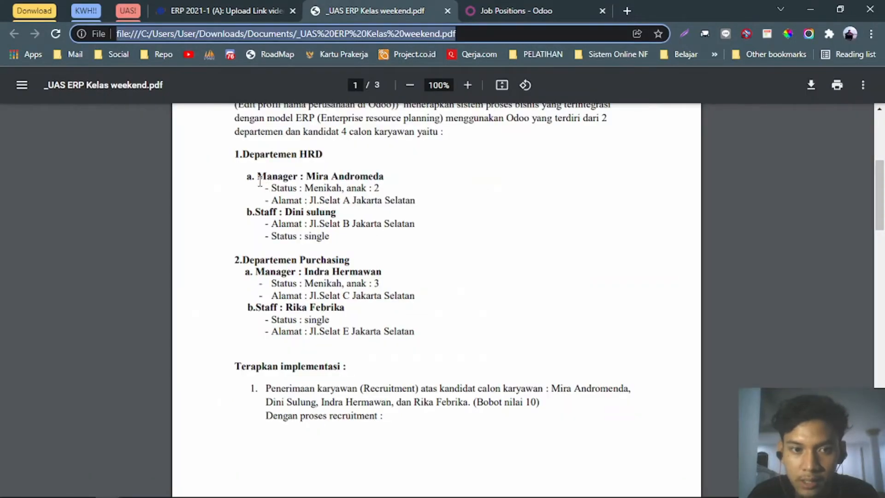
pyautogui.moveTo(257, 177); pyautogui.dragTo(300, 180)
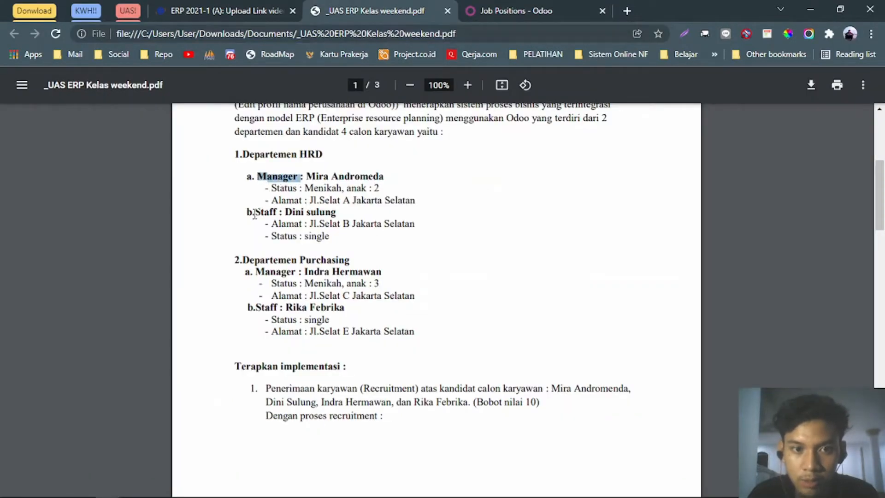
pyautogui.moveTo(254, 213); pyautogui.dragTo(278, 213)
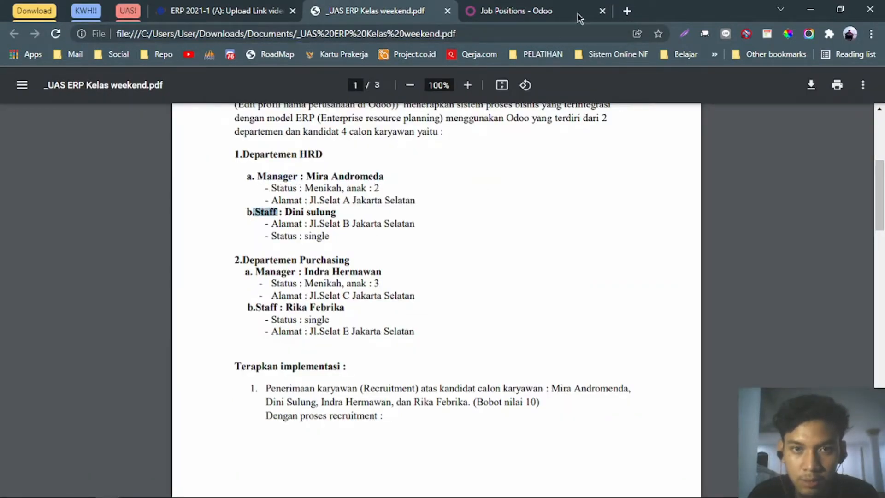
pyautogui.click(525, 6)
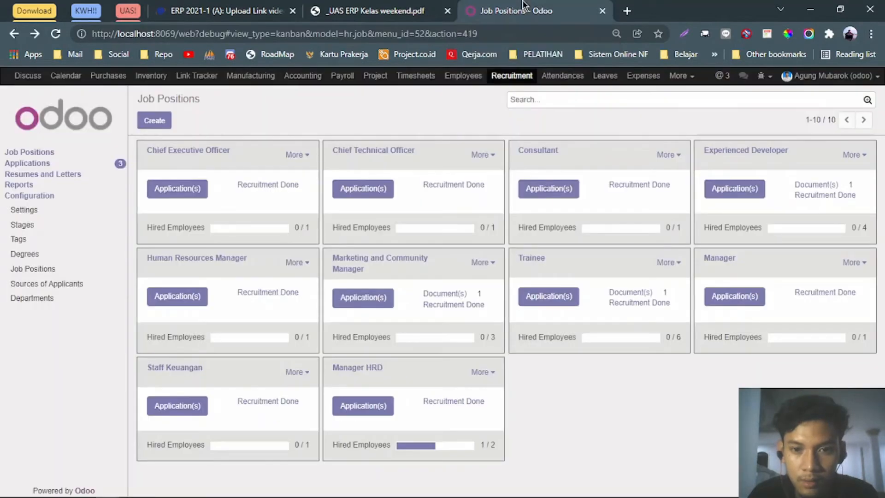
pyautogui.click(417, 7)
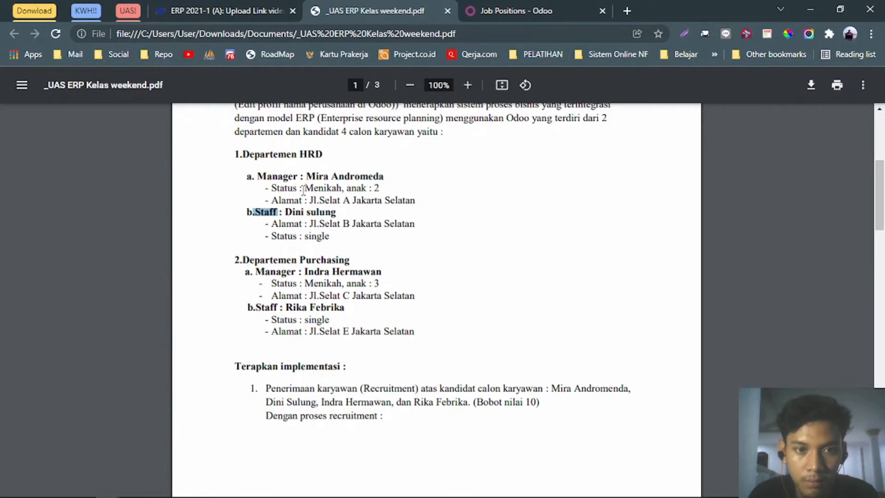
pyautogui.click(507, 9)
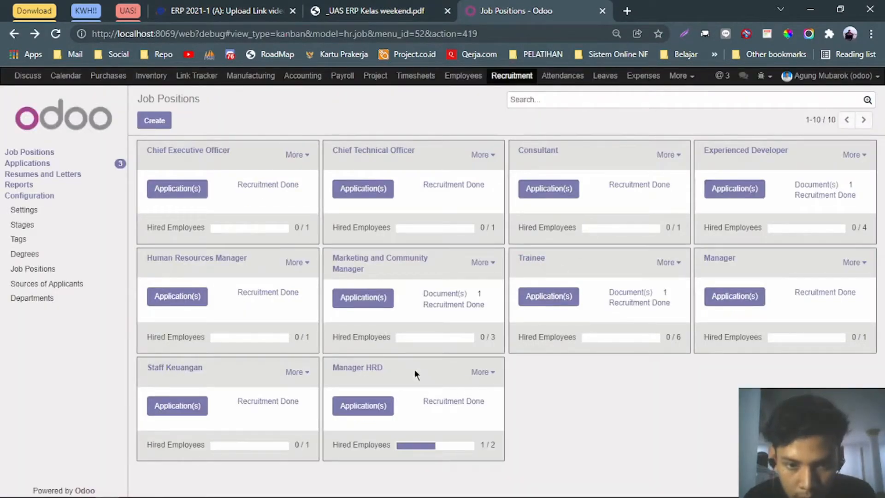
pyautogui.click(482, 371)
# Stop recruitment for Manager HRD, save, delete it via Action > Delete, and return to Job Positions.
pyautogui.click(481, 450)
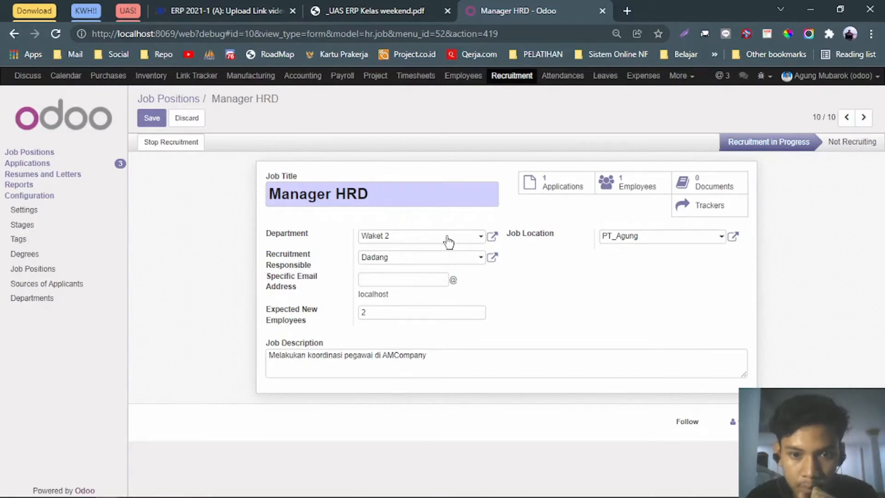
pyautogui.click(179, 143)
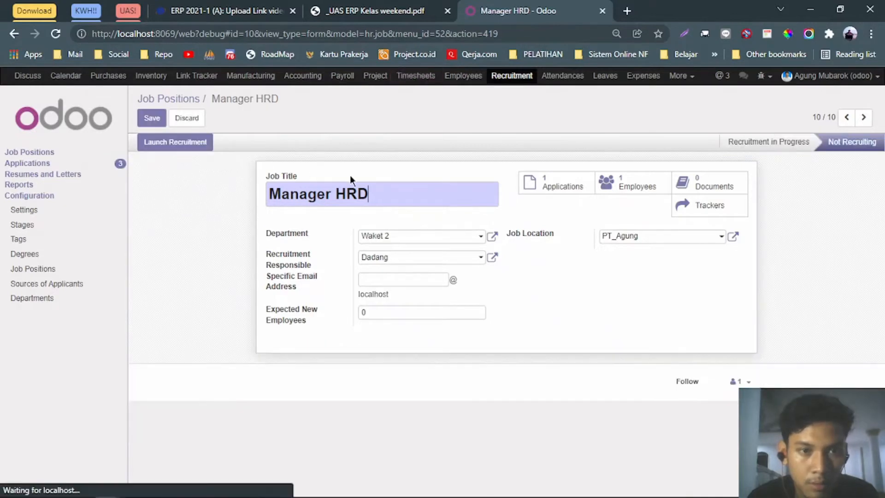
pyautogui.click(156, 119)
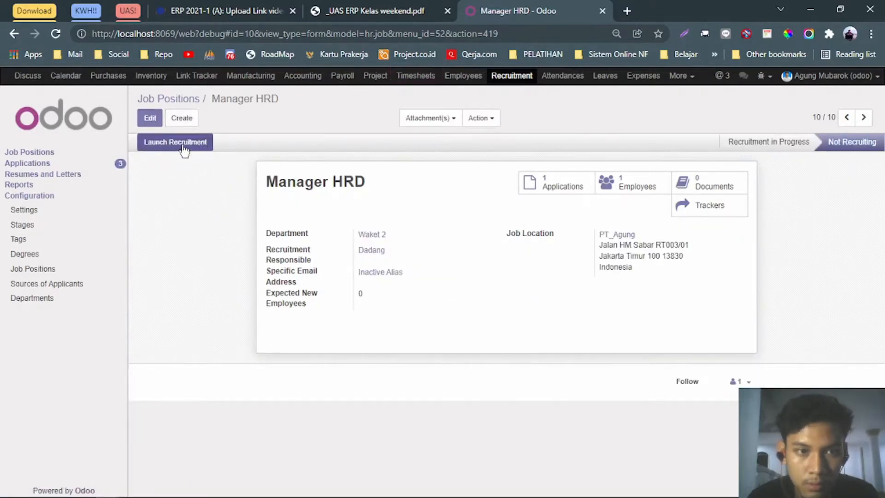
pyautogui.click(492, 119)
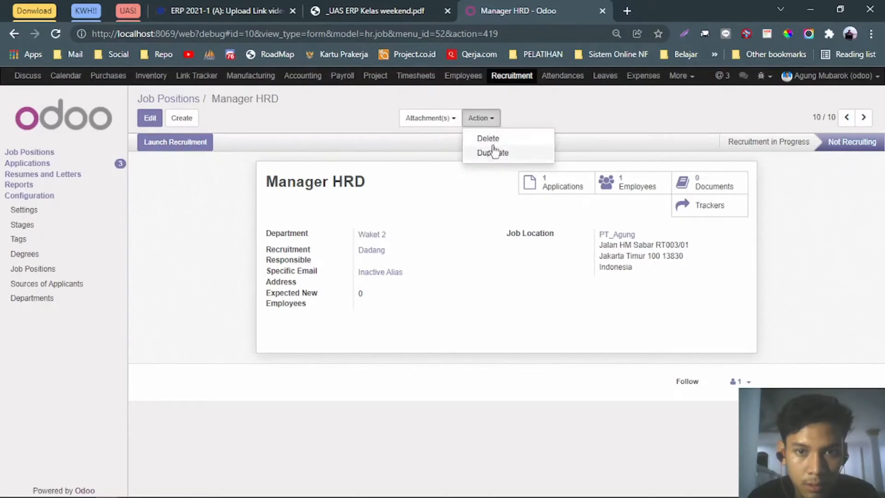
pyautogui.click(488, 139)
pyautogui.click(506, 106)
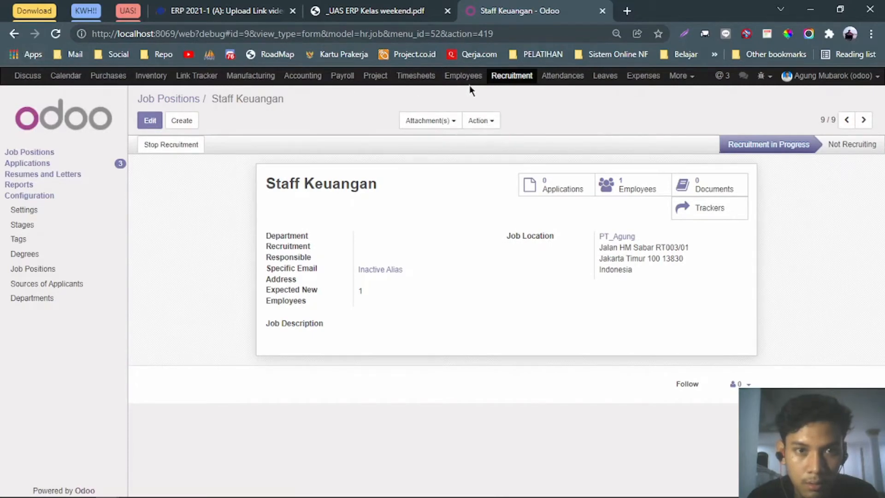
pyautogui.click(511, 76)
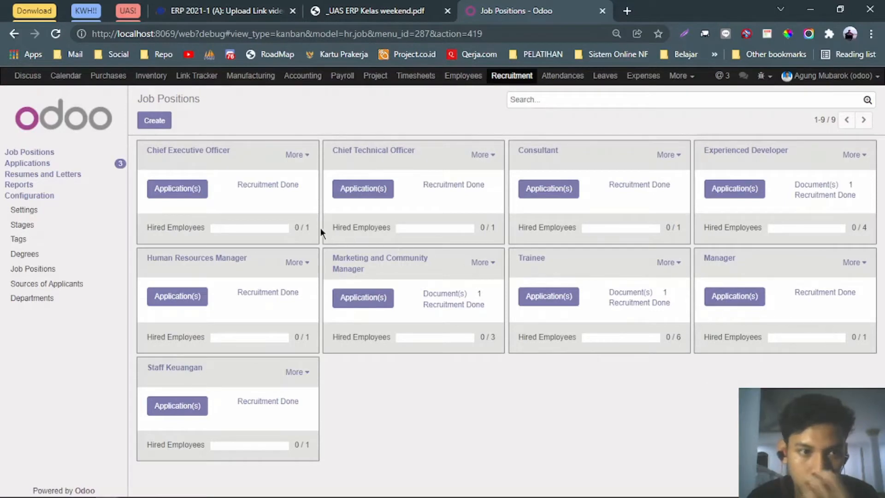
# Create the job position 'ManagerHRD' with job email manager_hrd@localhost.
pyautogui.click(154, 120)
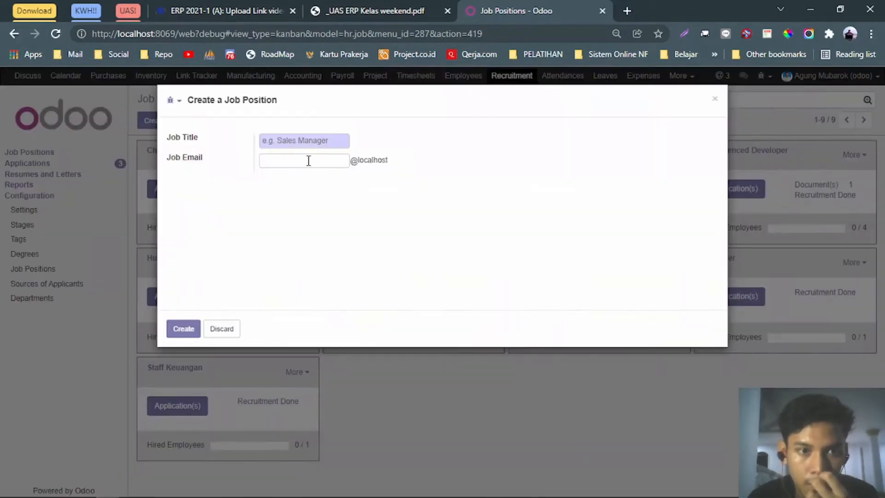
pyautogui.click(309, 144)
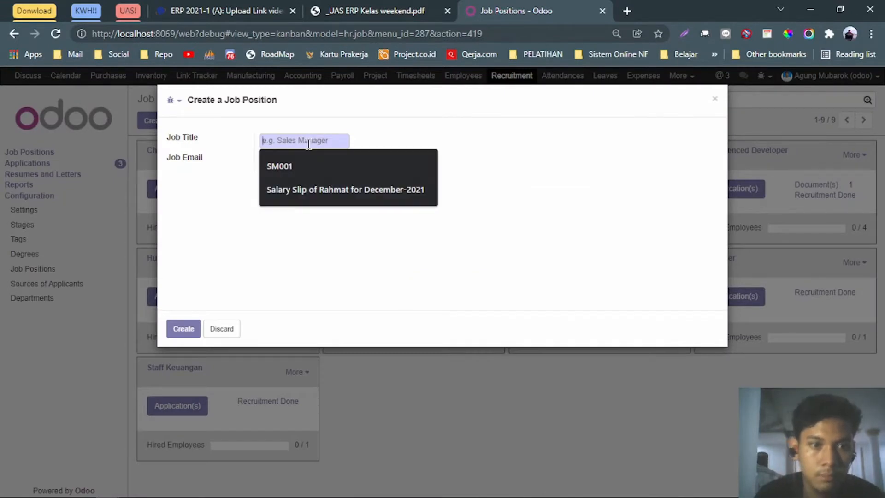
pyautogui.write('ManagerHRD')
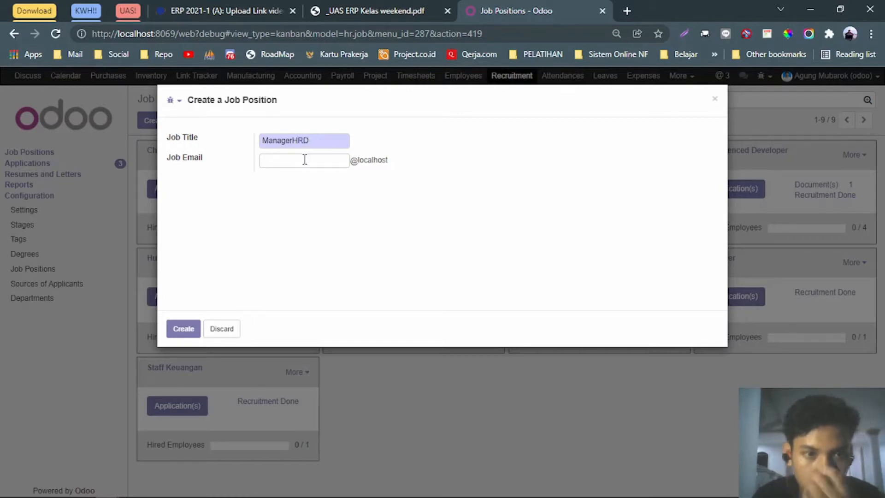
pyautogui.click(304, 159)
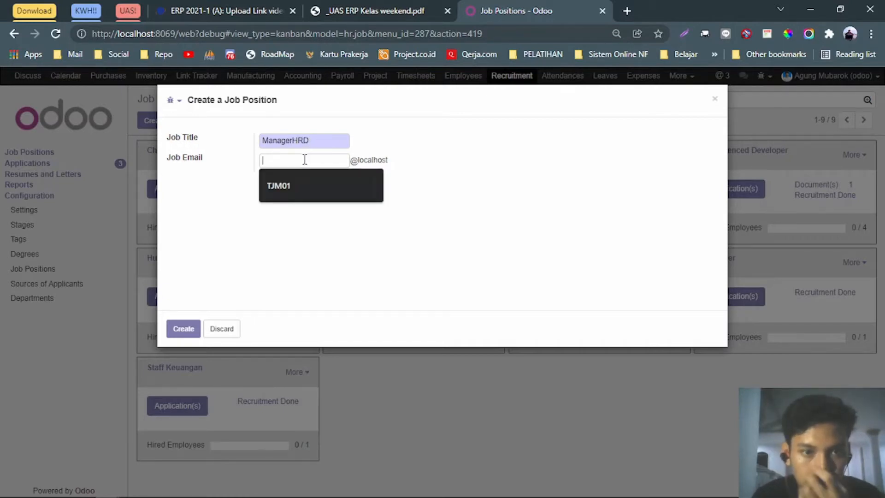
pyautogui.write('manager_hrd')
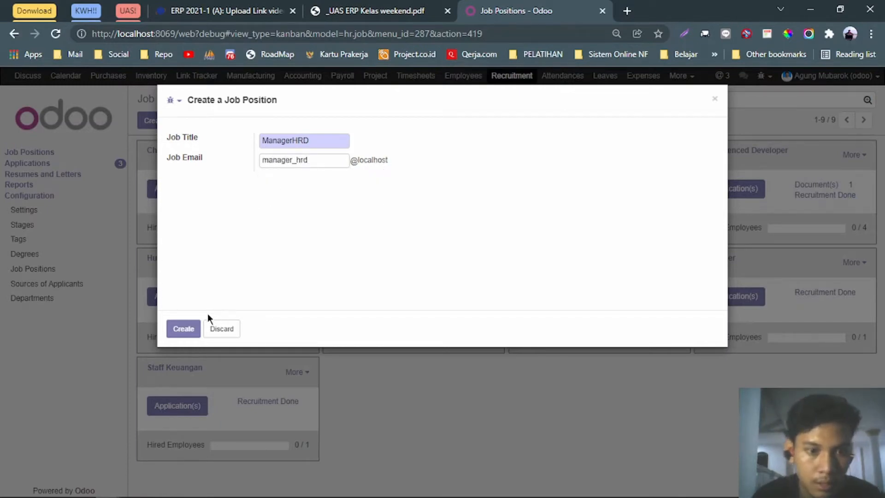
pyautogui.click(180, 329)
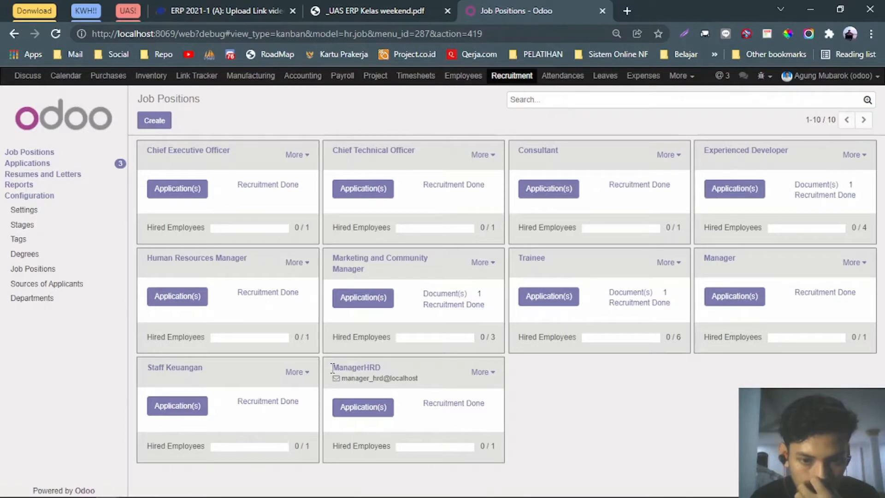
pyautogui.moveTo(333, 368); pyautogui.dragTo(425, 383)
pyautogui.click(445, 376)
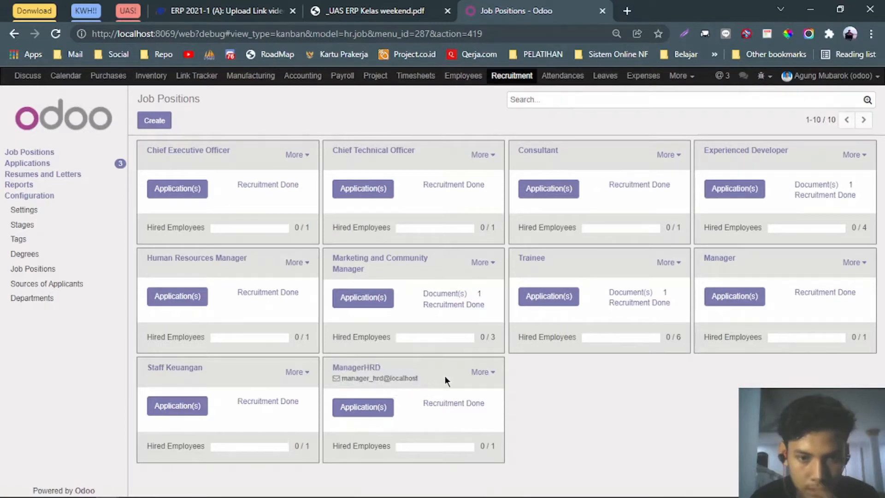
pyautogui.click(350, 2)
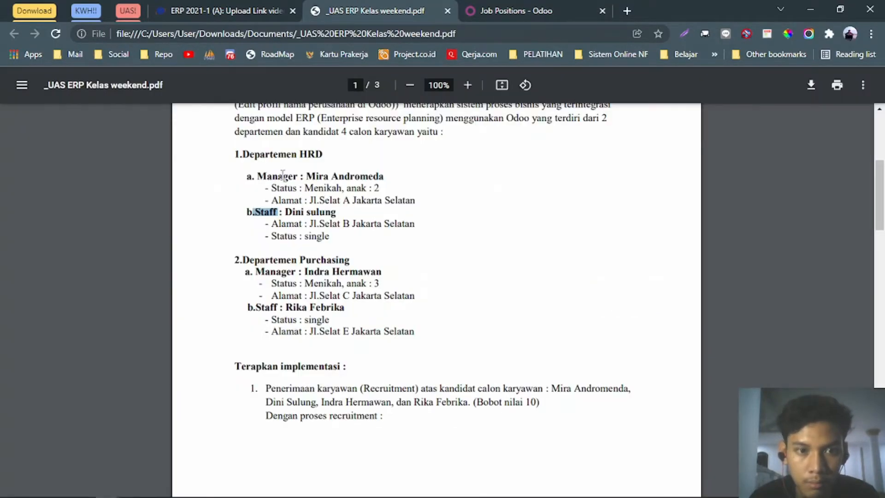
pyautogui.click(279, 188)
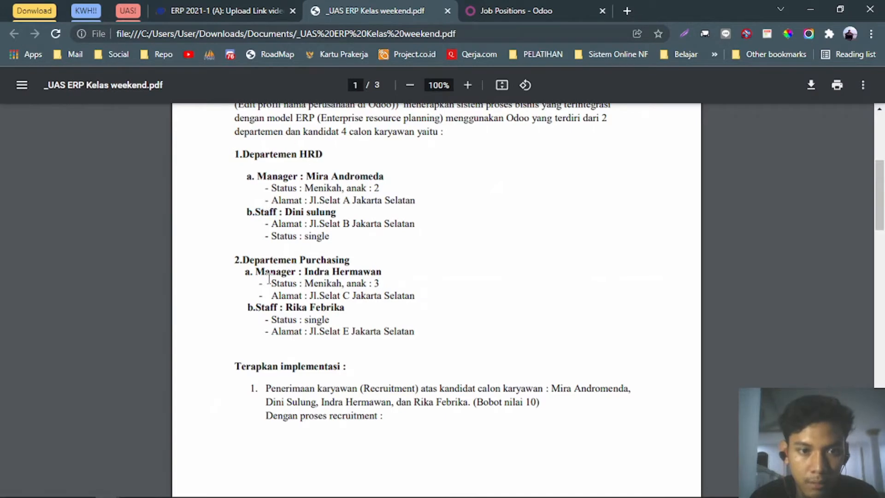
pyautogui.click(493, 10)
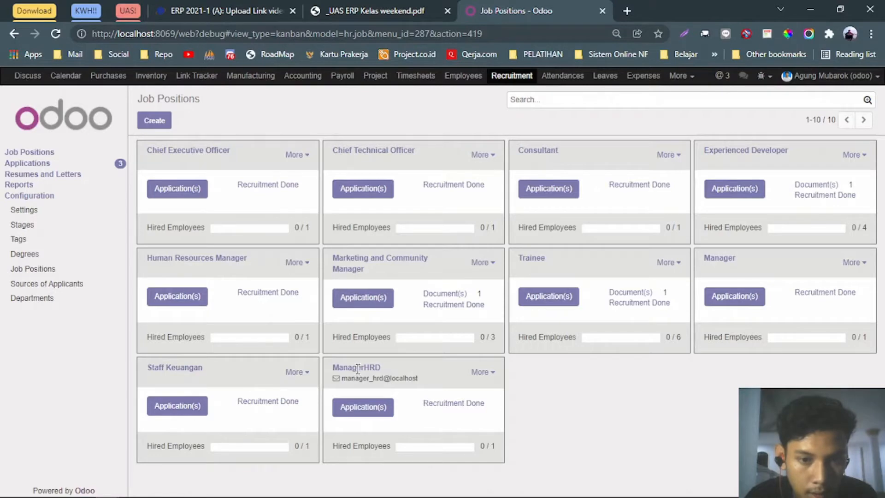
# Add job position StaffHRD with job email staff_hrd@localhost.
pyautogui.click(160, 122)
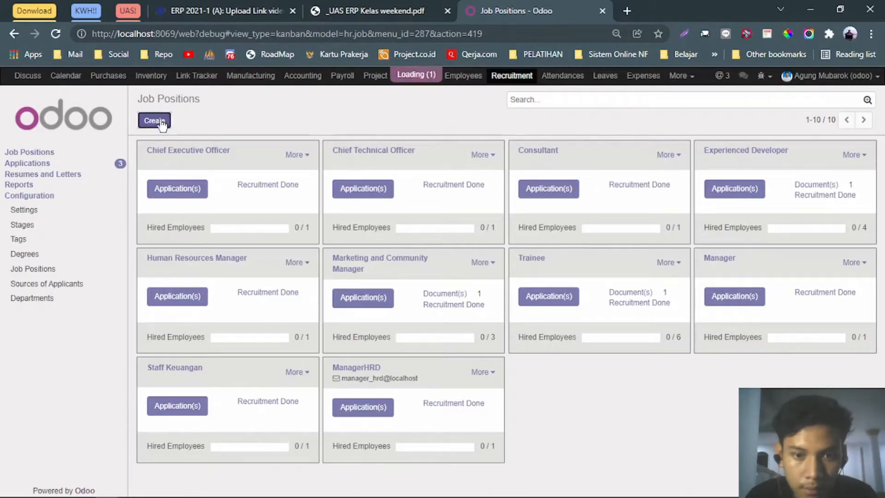
pyautogui.click(297, 145)
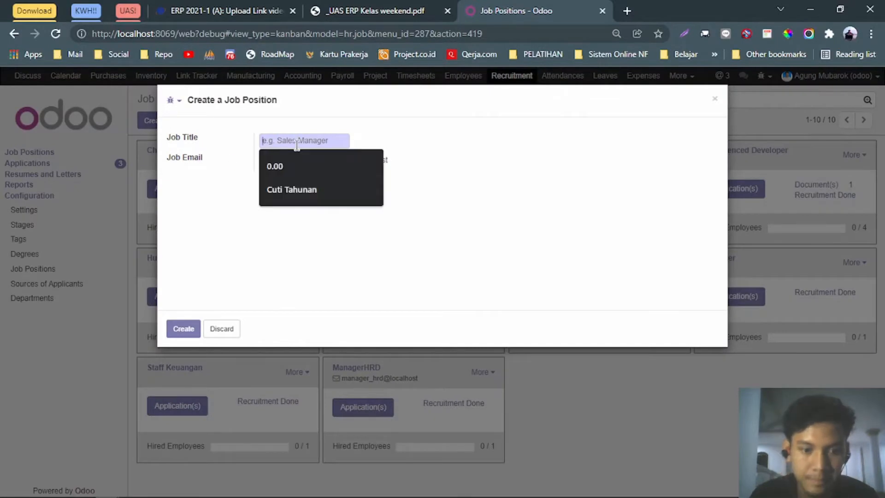
pyautogui.write('StaffHRD')
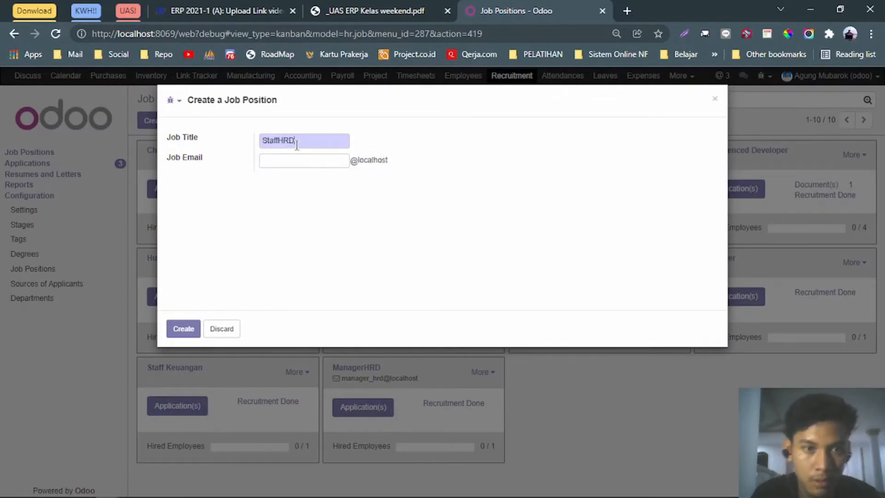
pyautogui.click(297, 161)
pyautogui.write('staff_hrd')
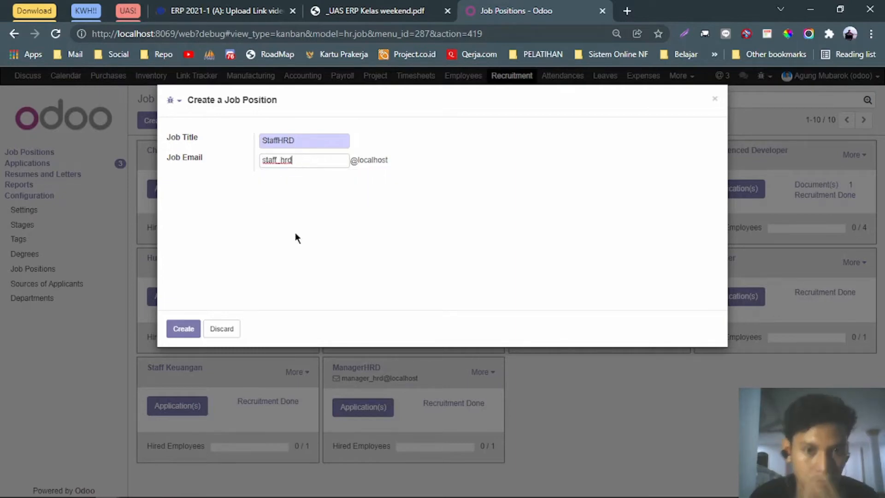
pyautogui.click(182, 328)
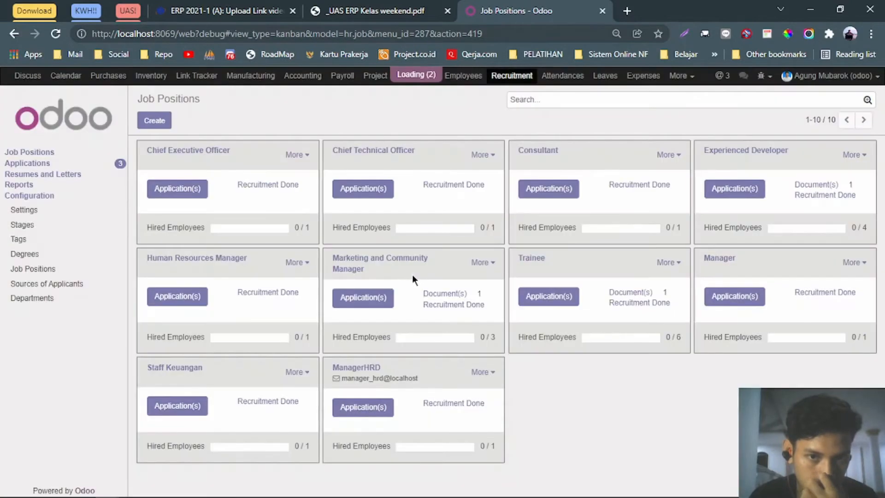
# Add job position ManagerPurchasing with job email manager_purchasing@localhost.
pyautogui.moveTo(596, 380); pyautogui.dragTo(517, 364)
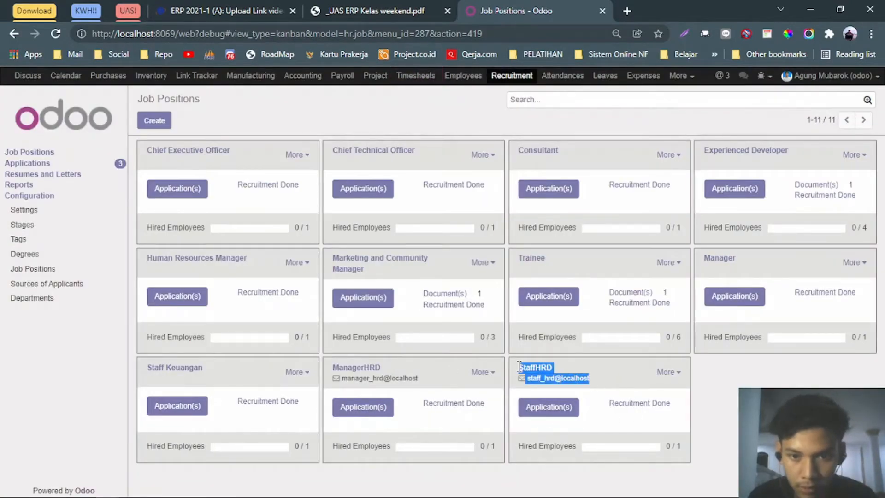
pyautogui.click(154, 122)
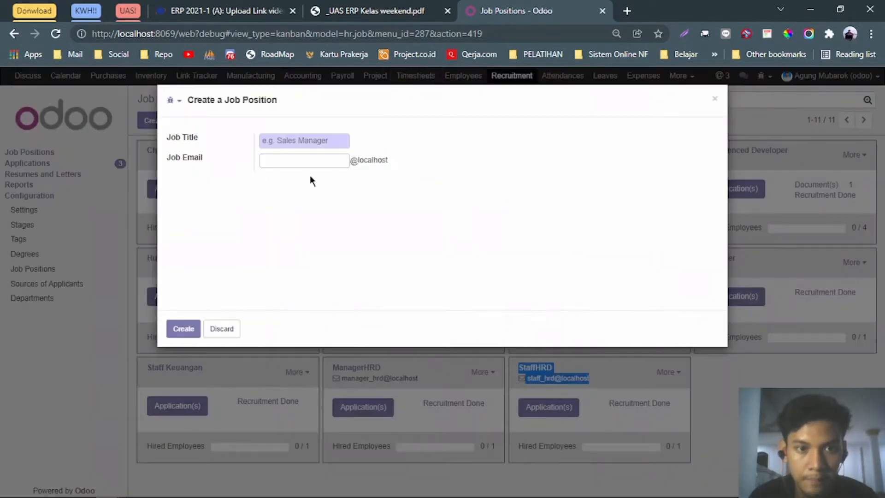
pyautogui.write('ManagerH')
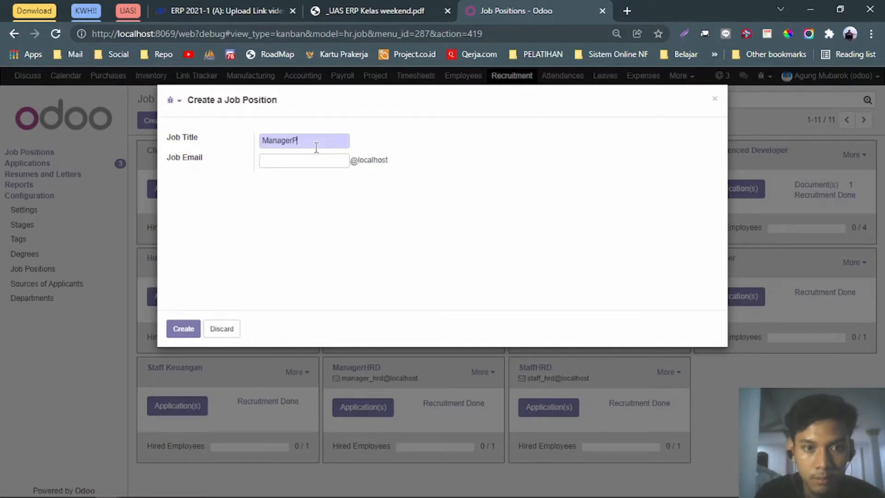
pyautogui.press('BackSpace')
pyautogui.write('Pu')
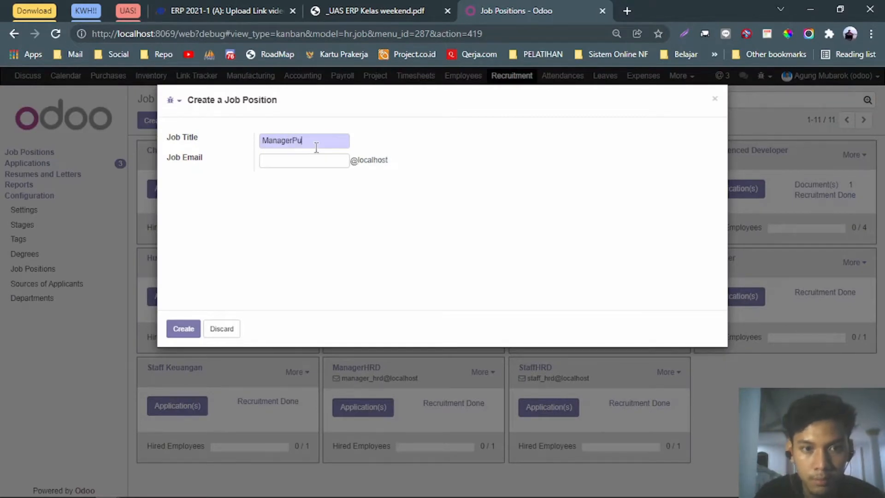
pyautogui.write('rchasing')
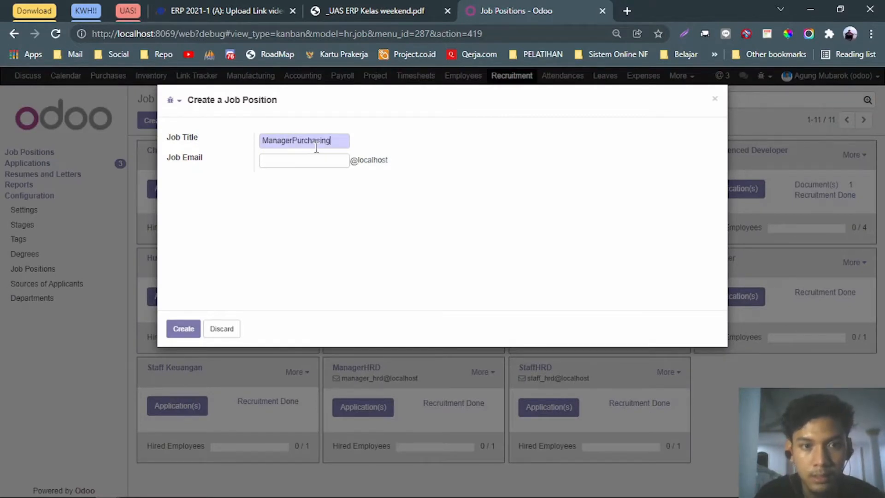
pyautogui.click(305, 159)
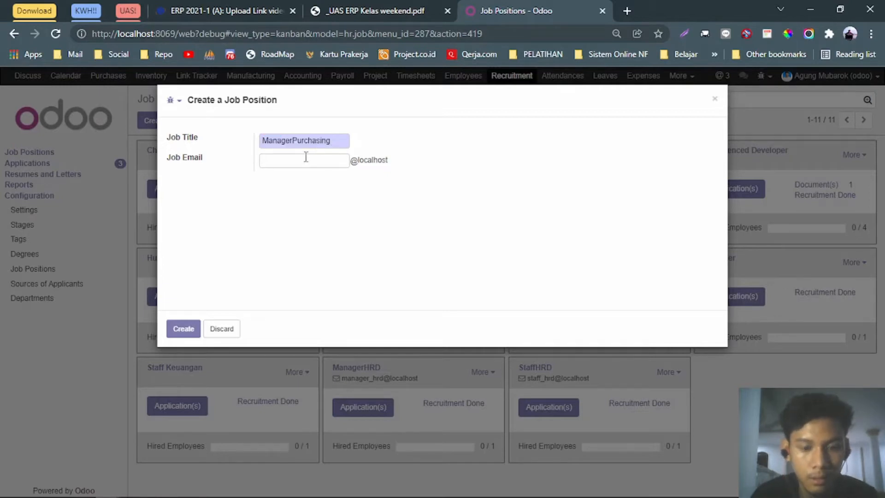
pyautogui.write('manager_pu')
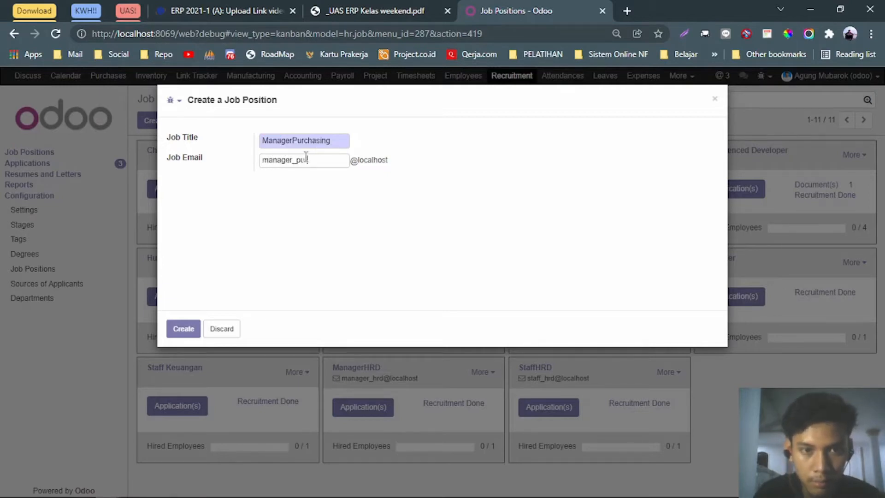
pyautogui.write('rchasing')
pyautogui.doubleClick(305, 159)
pyautogui.hotkey('ctrl', 'c')
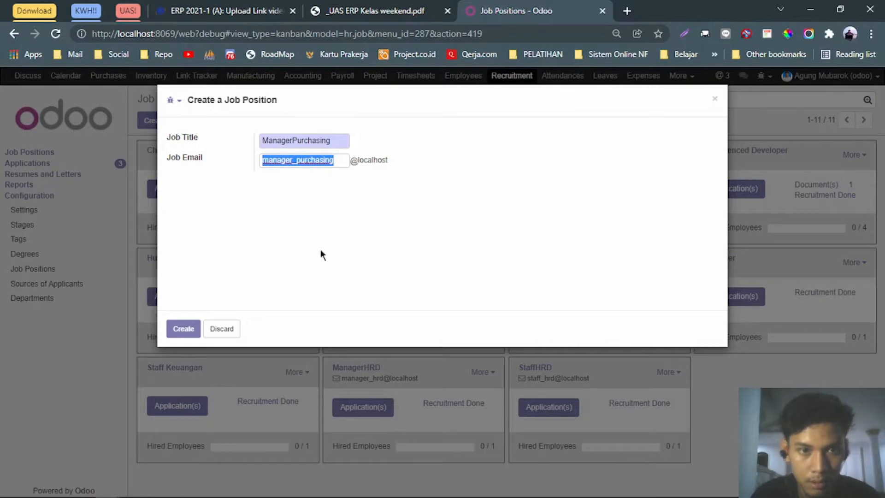
pyautogui.click(184, 329)
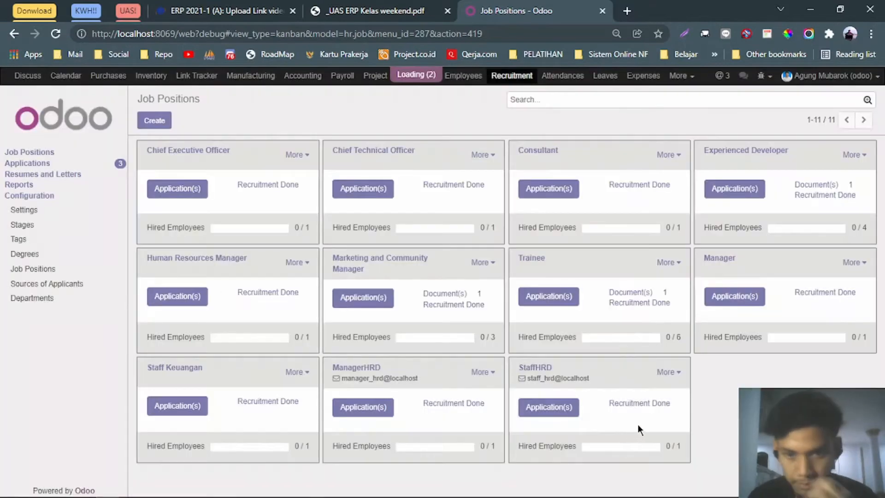
# Start a new job position titled 'Staff Purchasing'.
pyautogui.moveTo(780, 368); pyautogui.dragTo(709, 368)
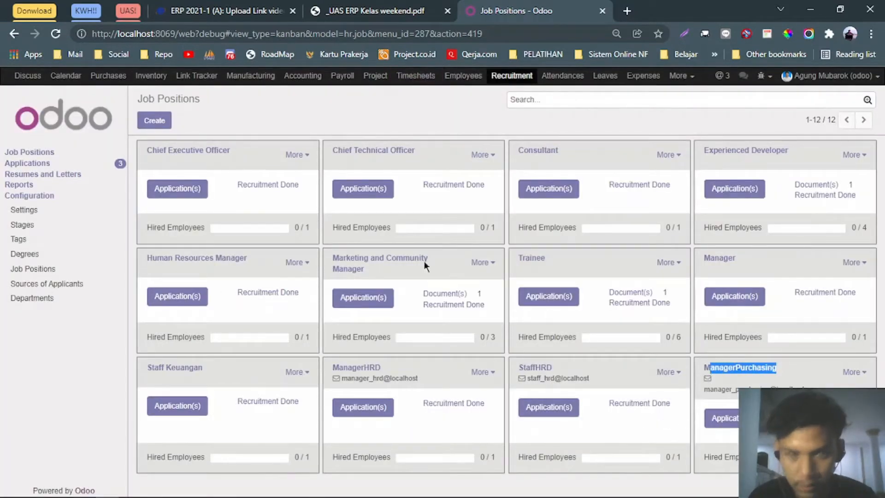
pyautogui.click(155, 121)
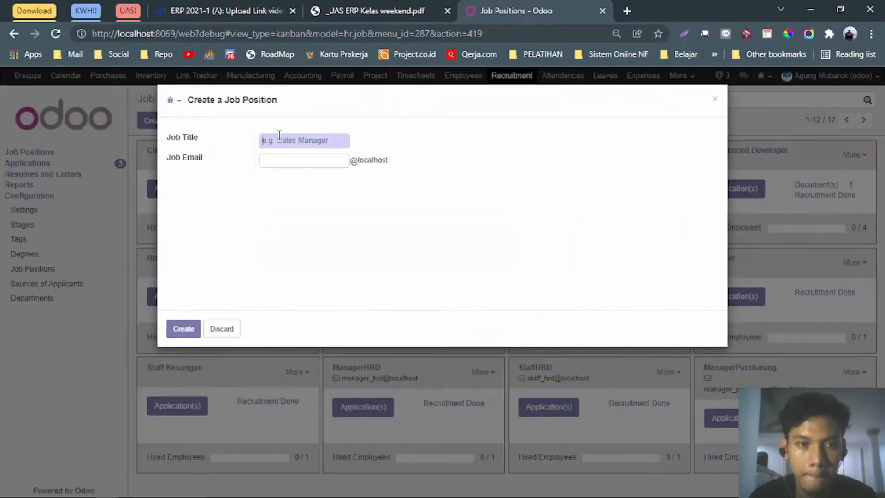
pyautogui.click(279, 138)
pyautogui.hotkey('ctrl', 'v')
pyautogui.hotkey('ctrl', 'z')
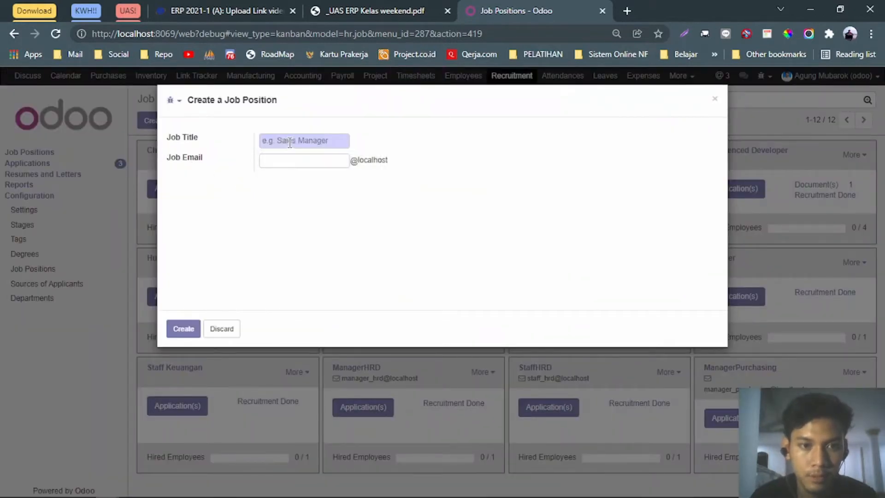
pyautogui.click(289, 141)
pyautogui.write('Staff ')
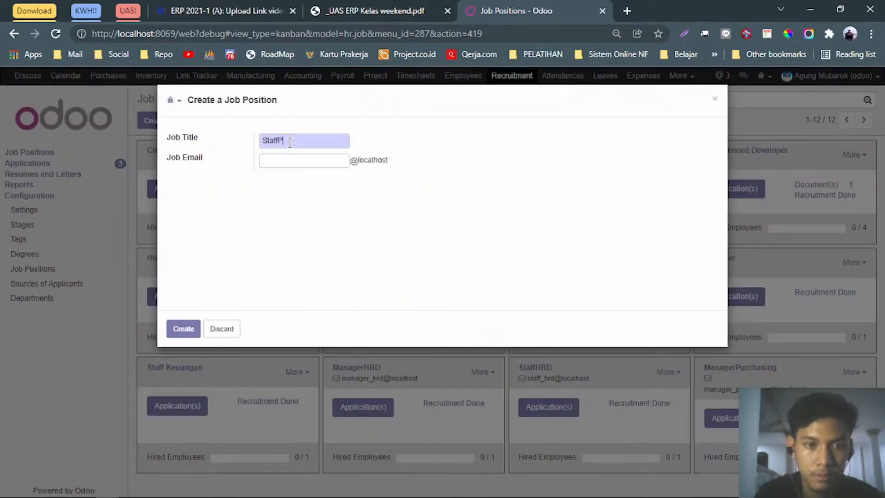
pyautogui.write('Purchasing')
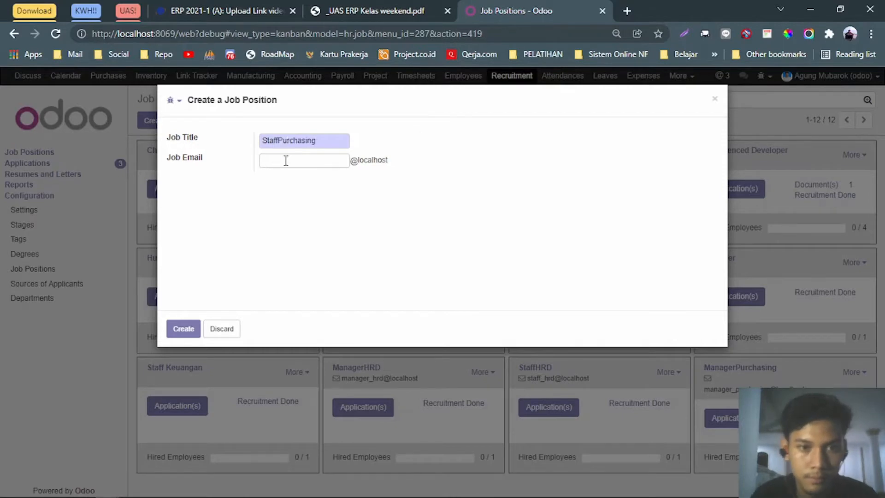
# Set its job email to staff_purchasing and create the position.
pyautogui.click(287, 159)
pyautogui.hotkey('ctrl', 'v')
pyautogui.press('Home')
pyautogui.hotkey('shift', 'Right')
pyautogui.hotkey('shift', 'Right')
pyautogui.hotkey('shift', 'Right')
pyautogui.hotkey('shift', 'Right')
pyautogui.hotkey('shift', 'Right')
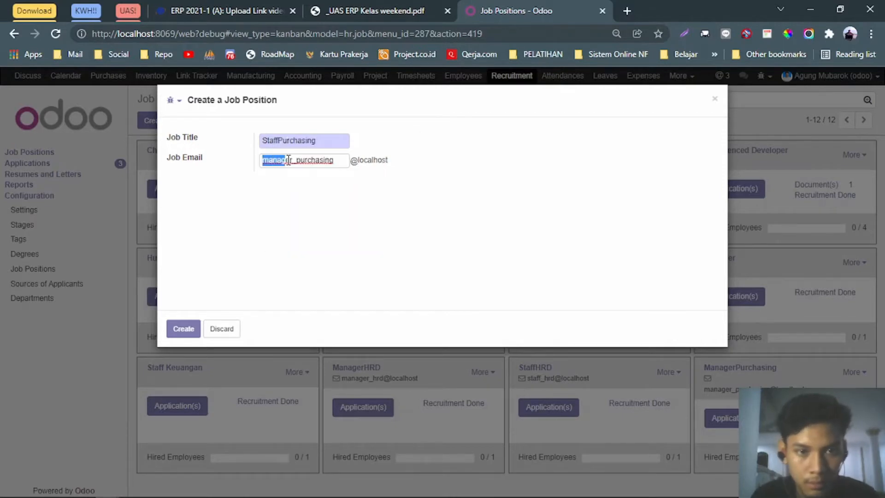
pyautogui.write('staff')
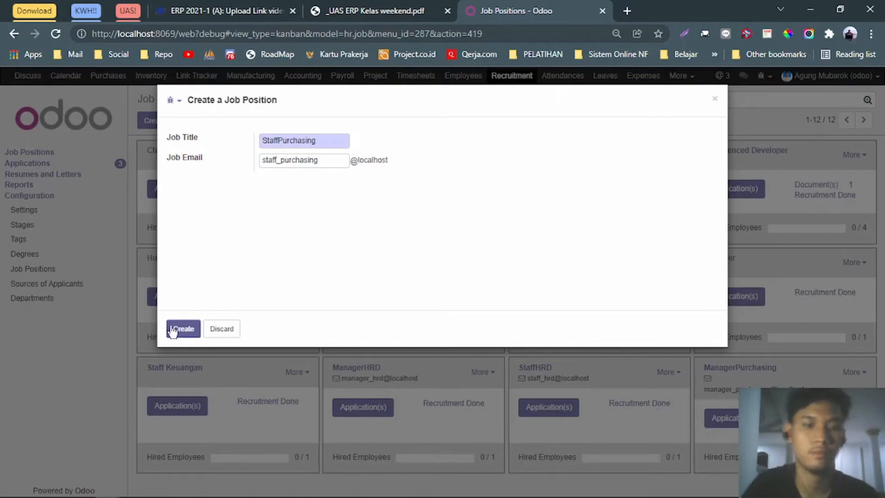
pyautogui.click(184, 329)
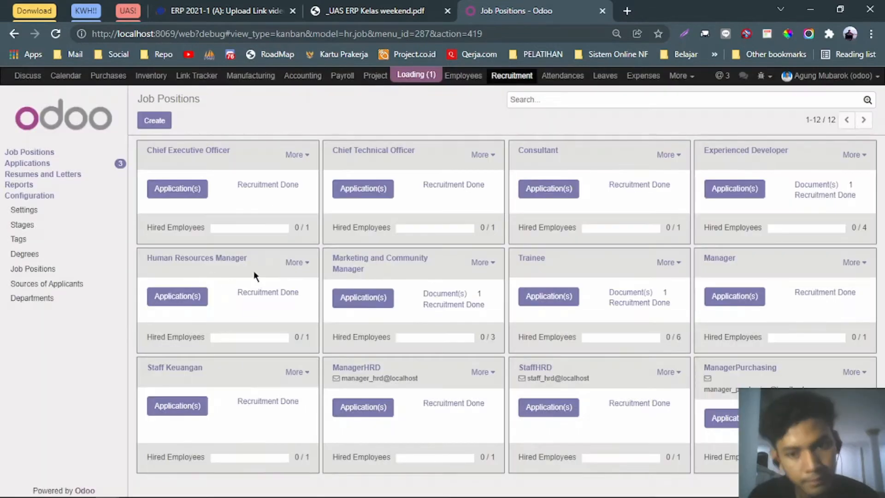
pyautogui.scroll(-2, 595, 252)
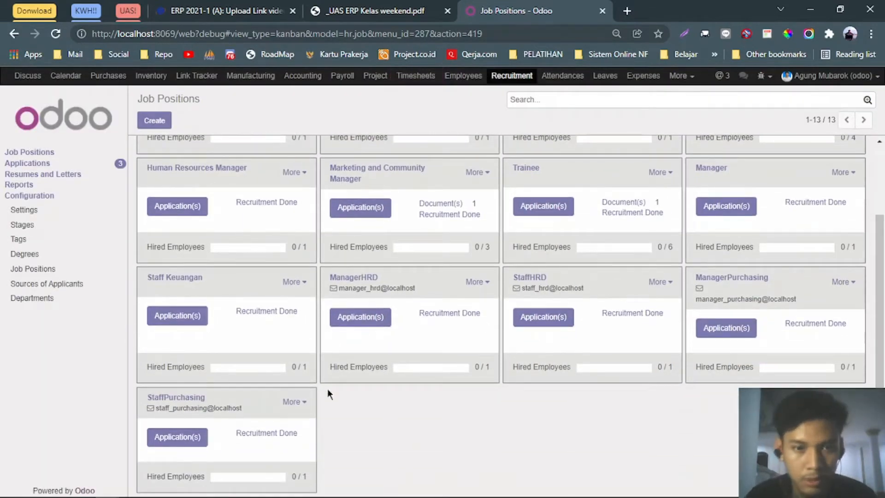
pyautogui.doubleClick(329, 278)
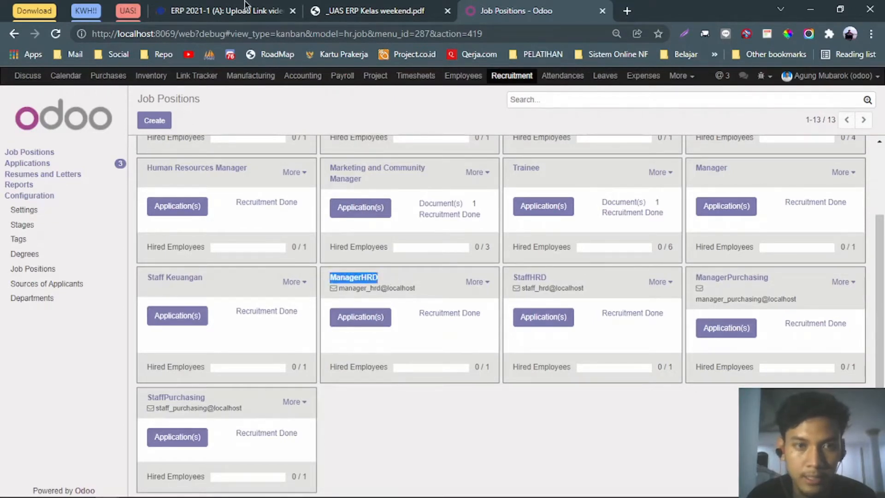
# Review the recruitment flowchart in the PDF, then open ManagerHRD's Application(s) pipeline.
pyautogui.click(353, 10)
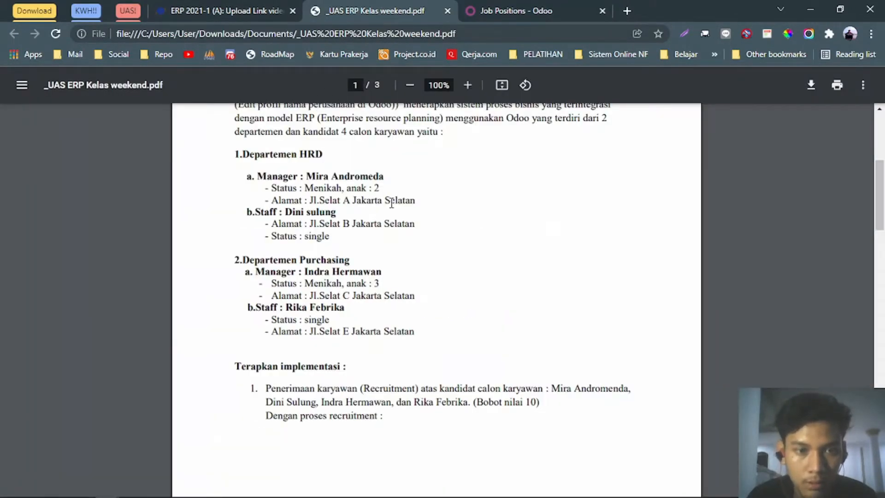
pyautogui.scroll(-5, 475, 304)
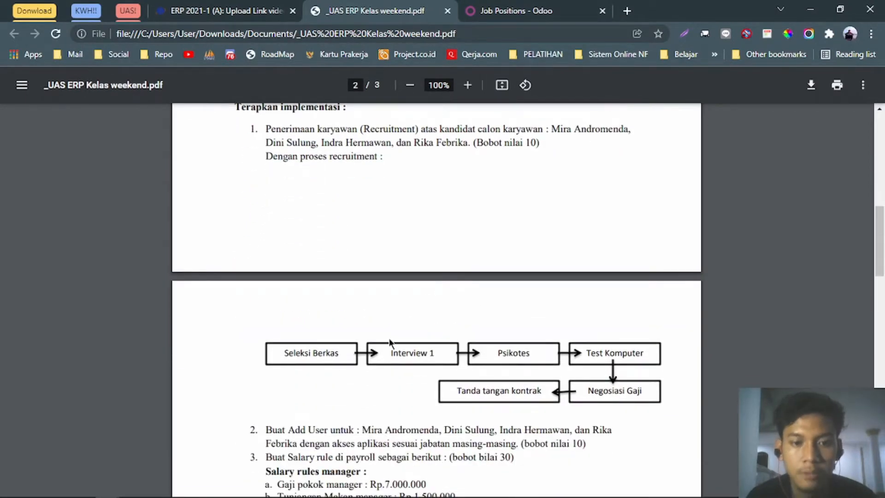
pyautogui.click(507, 6)
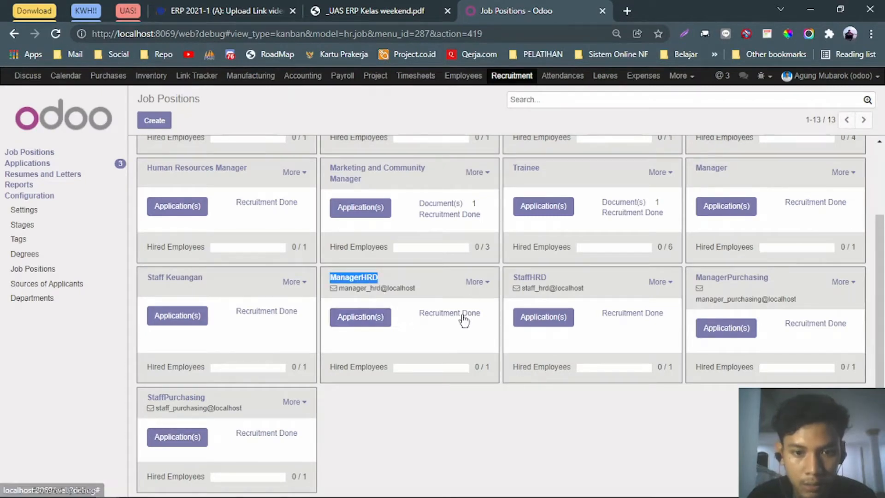
pyautogui.click(369, 316)
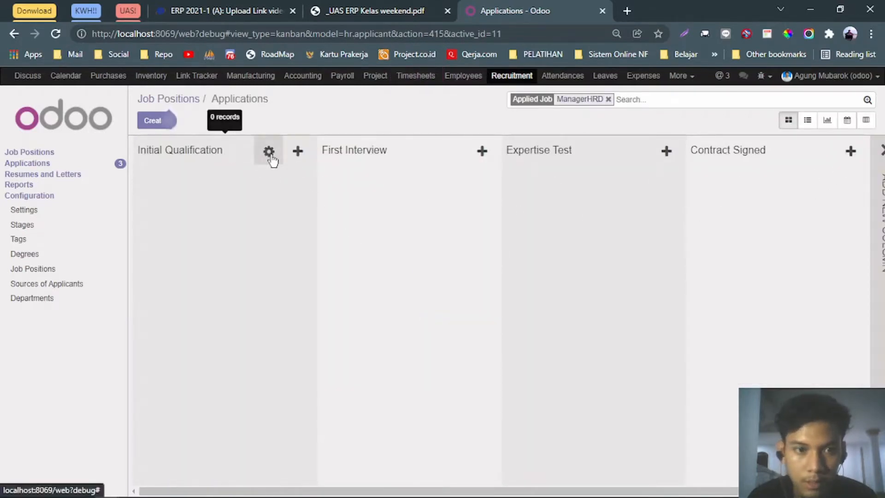
# Rename the Initial Qualification stage to Seleksi Berkas.
pyautogui.click(270, 154)
pyautogui.click(277, 176)
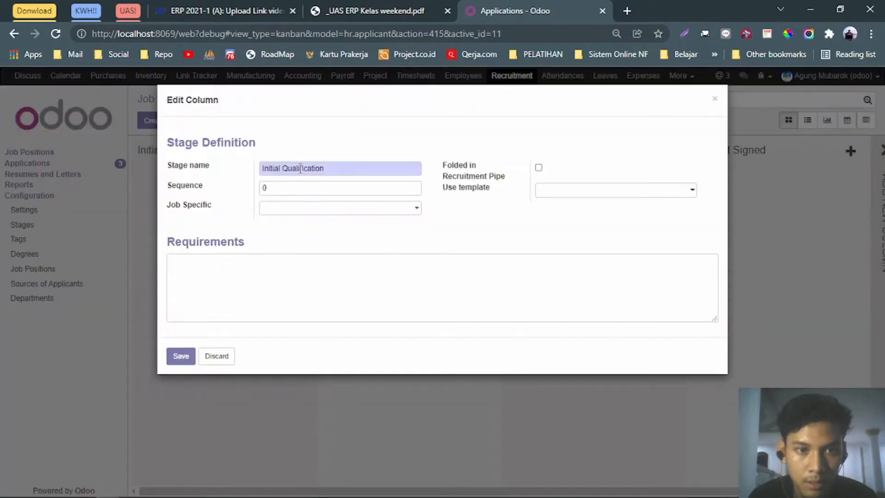
pyautogui.doubleClick(301, 169)
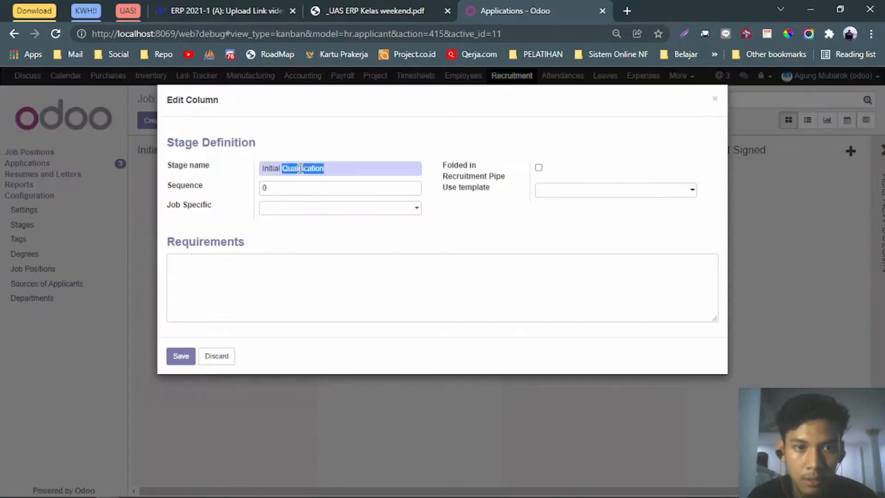
pyautogui.hotkey('alt', 'Tab')
pyautogui.hotkey('alt', 'Tab')
pyautogui.click(376, 7)
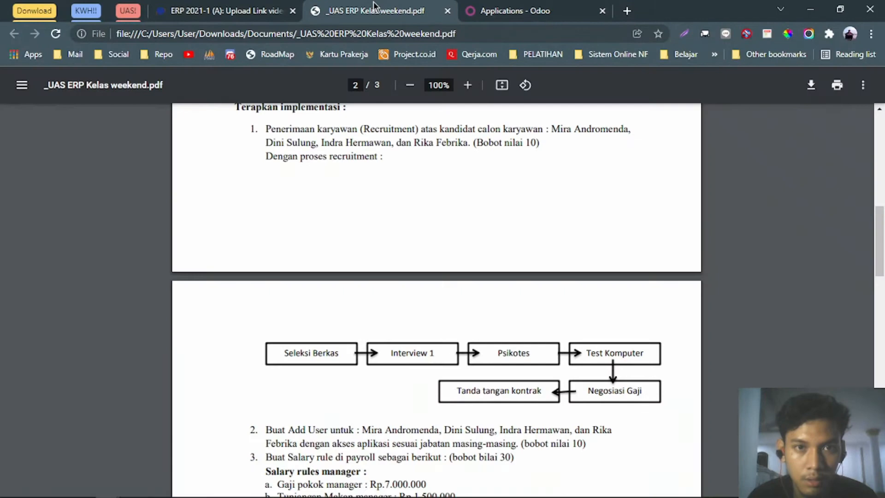
pyautogui.click(510, 6)
pyautogui.hotkey('ctrl', 'a')
pyautogui.write('S')
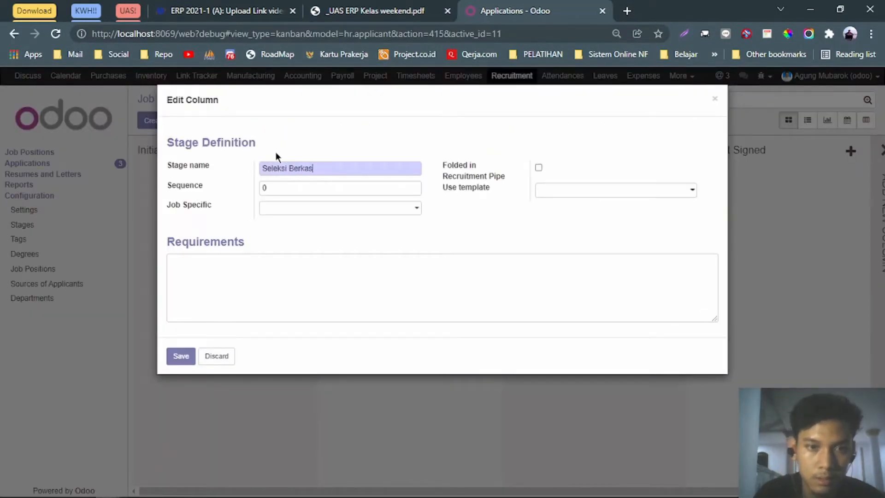
pyautogui.write('eleksi Berkas')
pyautogui.click(182, 356)
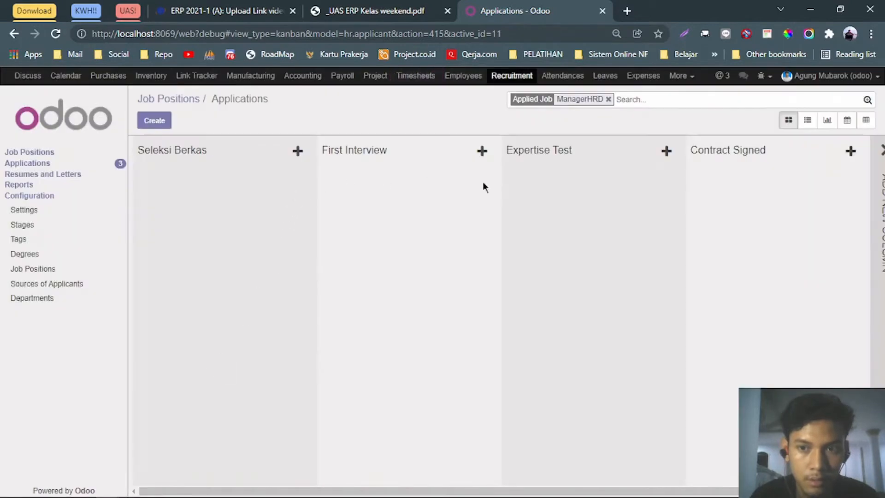
# Rename the First Interview stage to Interview 1.
pyautogui.moveTo(435, 490); pyautogui.dragTo(374, 472)
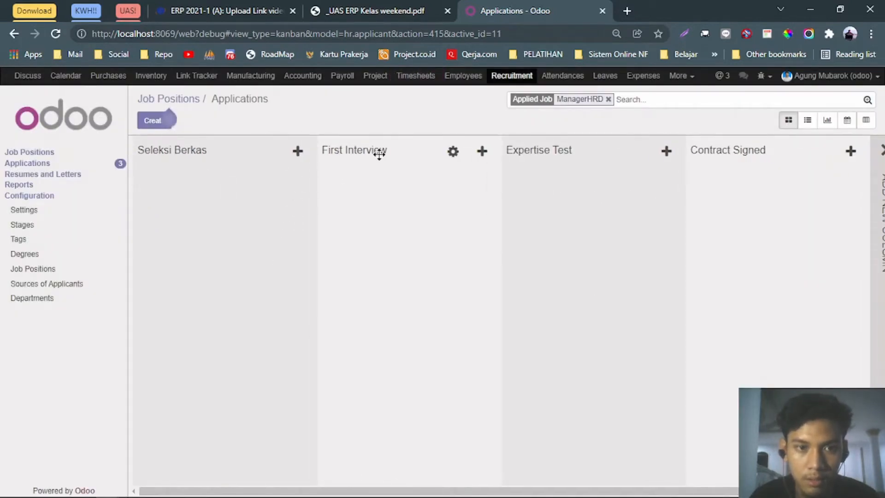
pyautogui.click(453, 152)
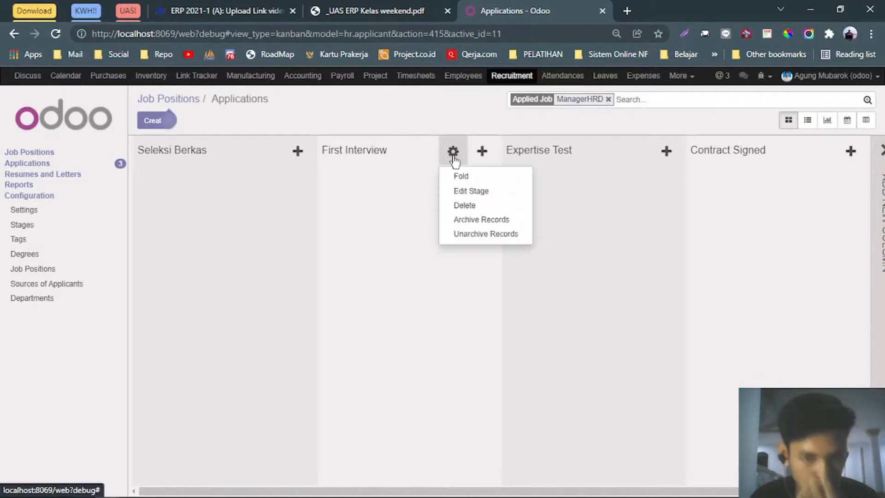
pyautogui.click(468, 190)
pyautogui.click(354, 3)
pyautogui.click(515, 11)
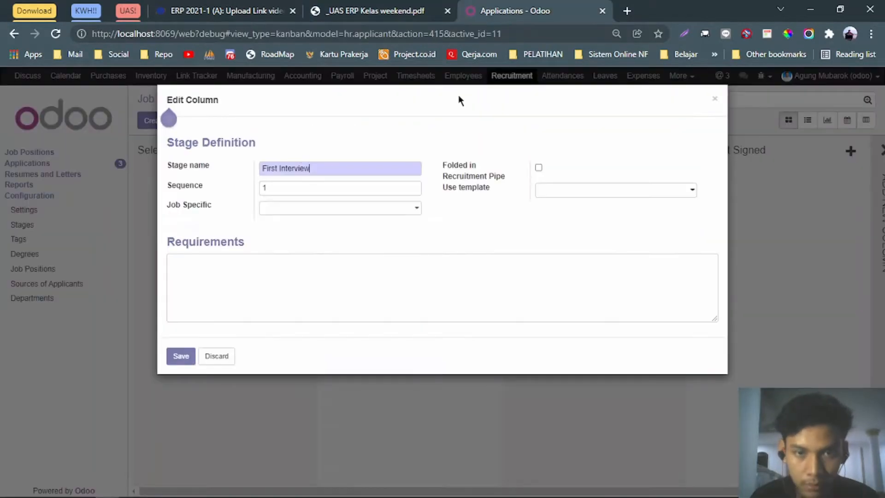
pyautogui.tripleClick(402, 171)
pyautogui.write('INte')
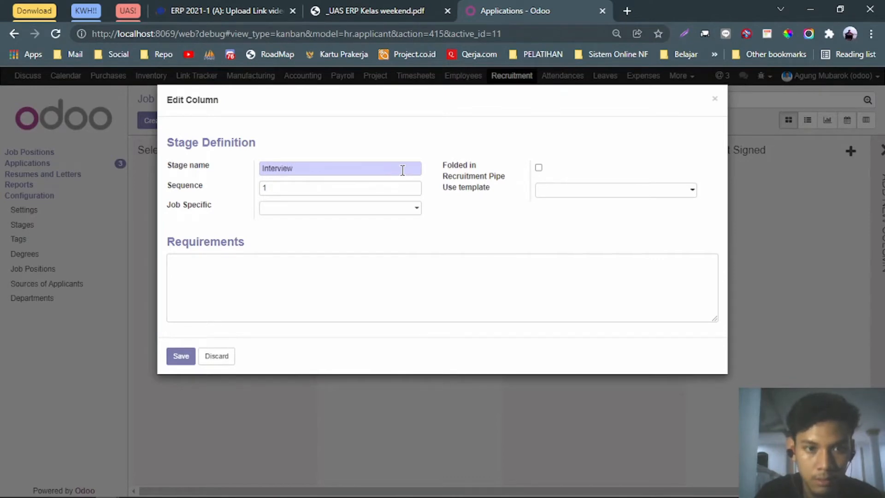
pyautogui.click(180, 356)
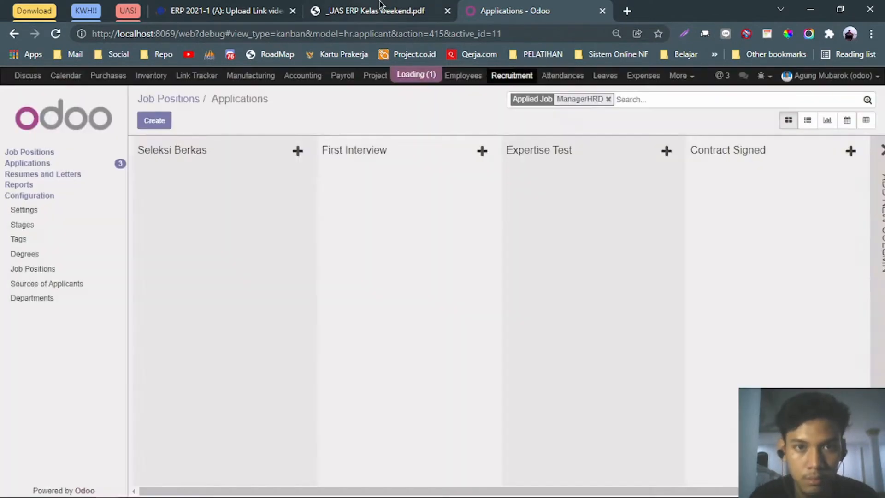
# Rename the Expertise Test stage to Psikotes.
pyautogui.click(368, 9)
pyautogui.click(528, 6)
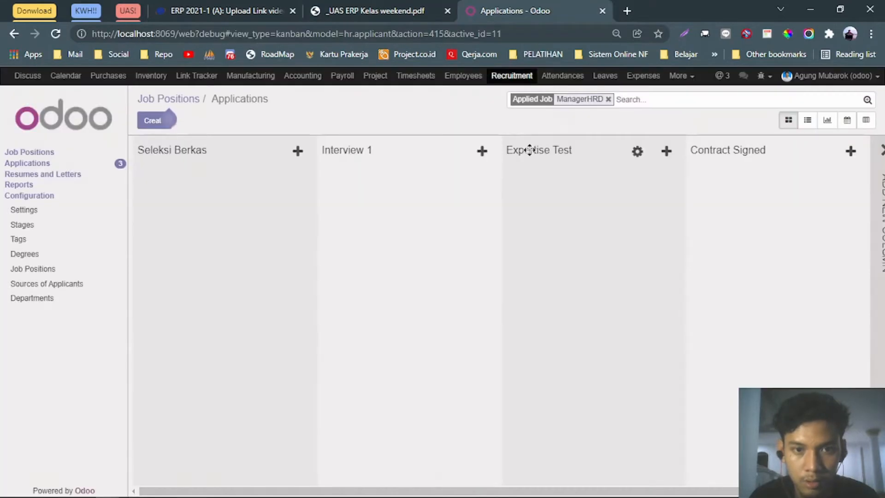
pyautogui.click(636, 154)
pyautogui.click(645, 191)
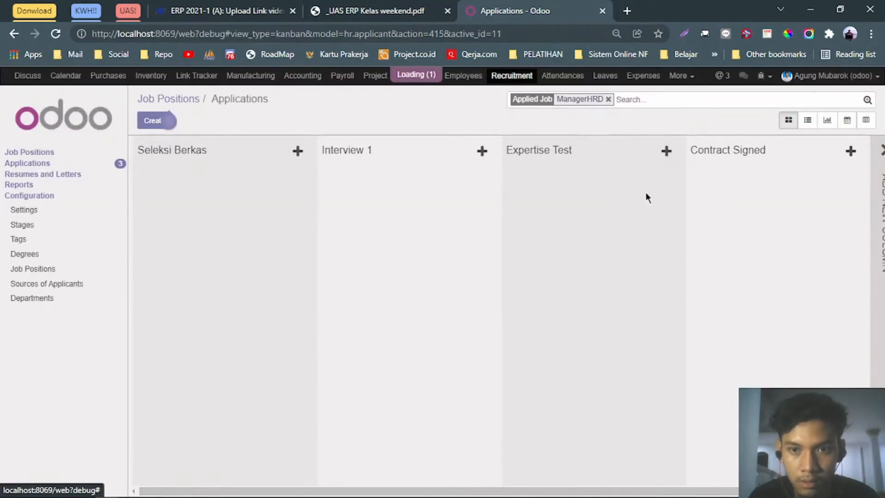
pyautogui.tripleClick(347, 168)
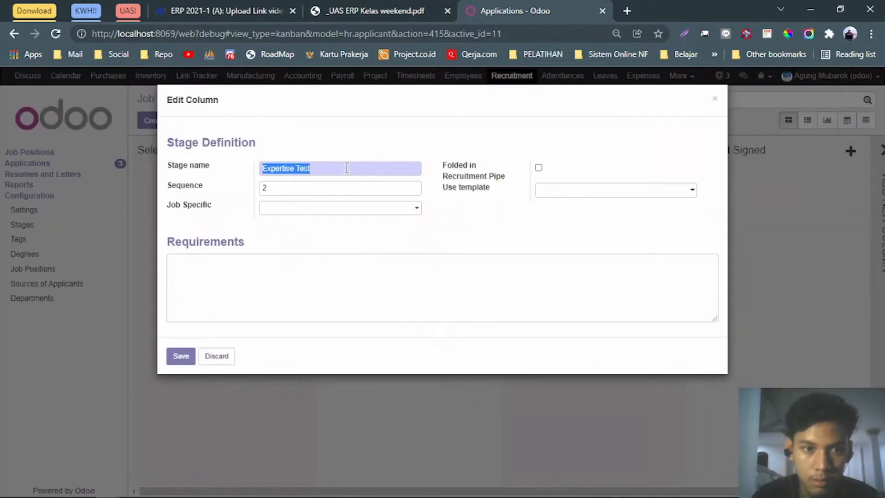
pyautogui.write('Psikotes')
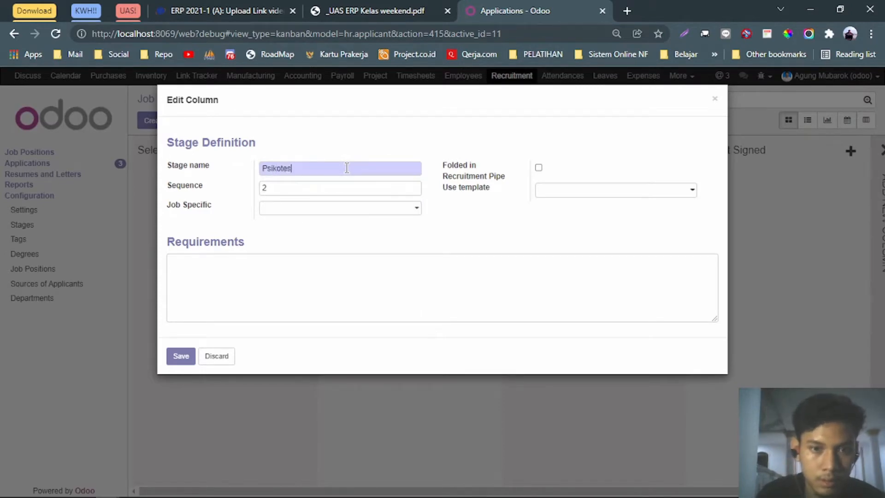
pyautogui.click(183, 358)
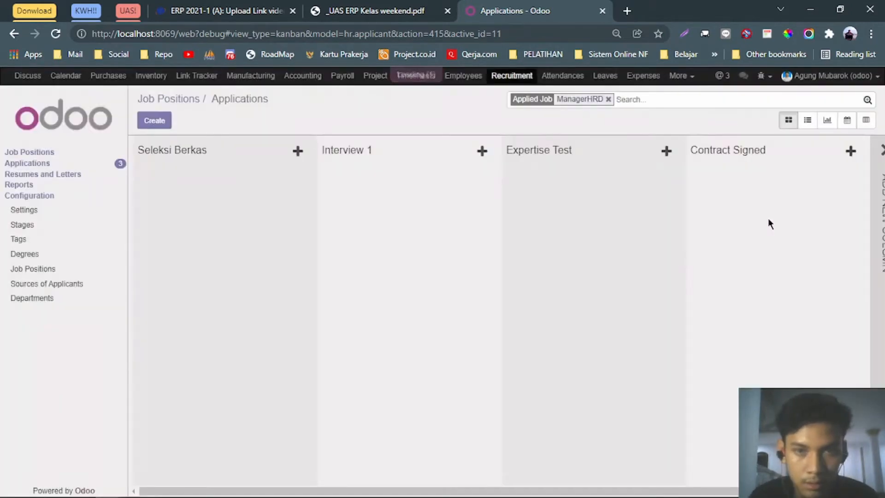
# Rename the Contract Signed stage to Test Computer.
pyautogui.click(826, 157)
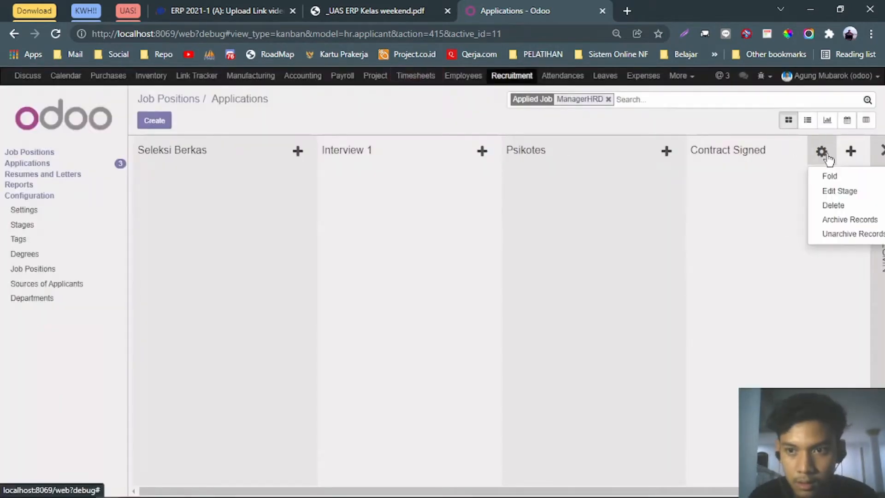
pyautogui.click(826, 192)
pyautogui.tripleClick(289, 171)
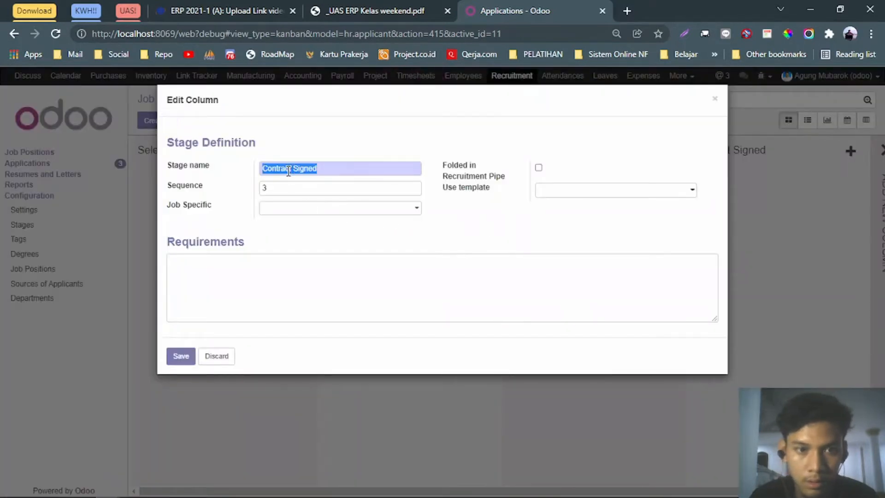
pyautogui.write('Test Computer')
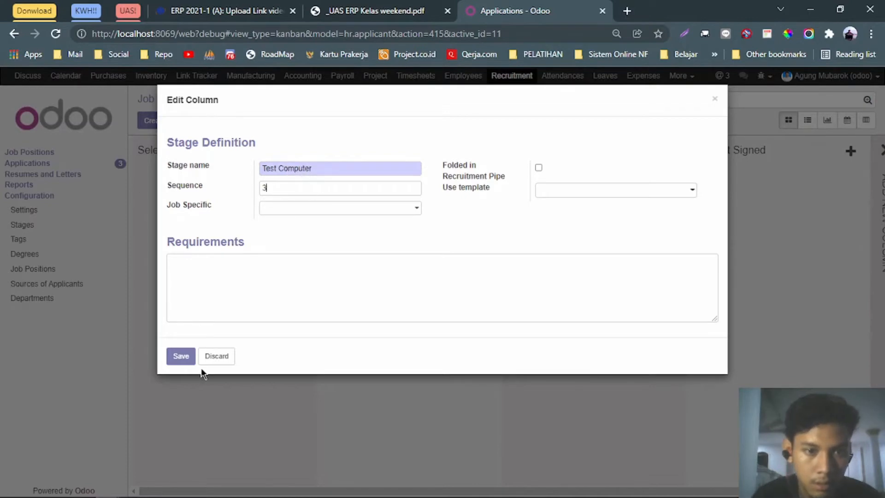
pyautogui.click(184, 361)
pyautogui.click(375, 11)
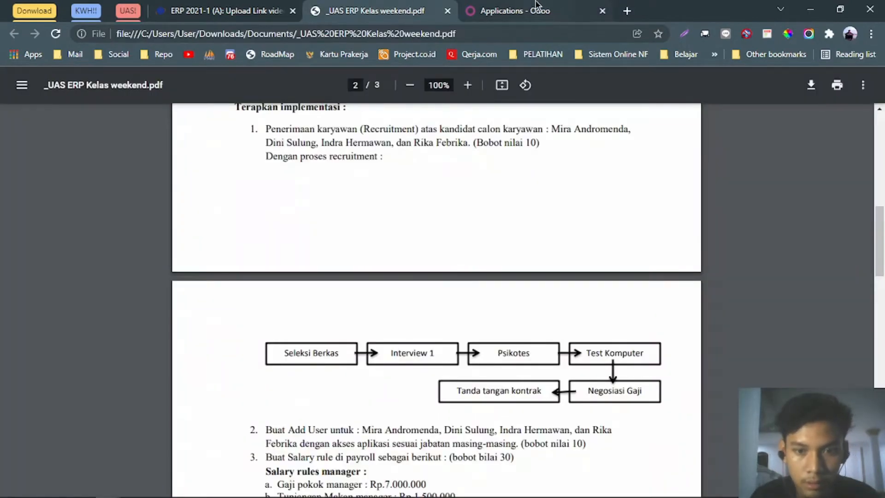
pyautogui.click(536, 5)
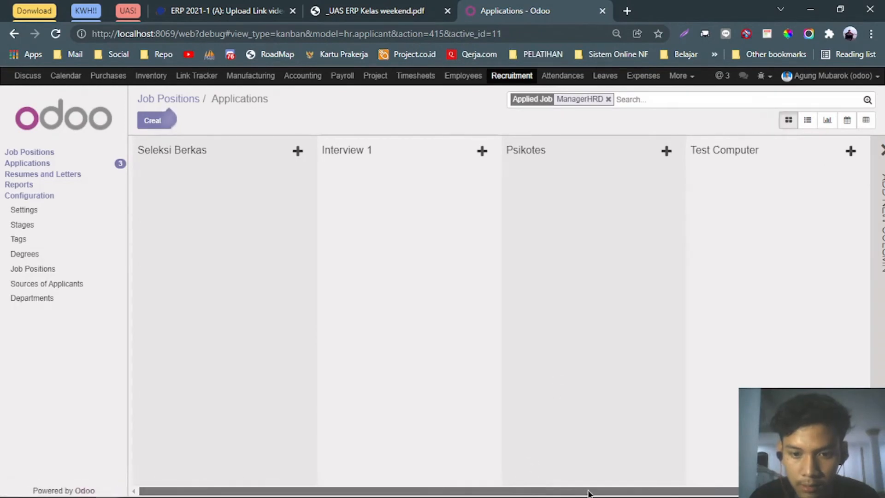
# Add a new pipeline stage named Negosiasi Gaji.
pyautogui.moveTo(588, 492); pyautogui.dragTo(648, 494)
pyautogui.moveTo(544, 494); pyautogui.dragTo(564, 478)
pyautogui.click(876, 211)
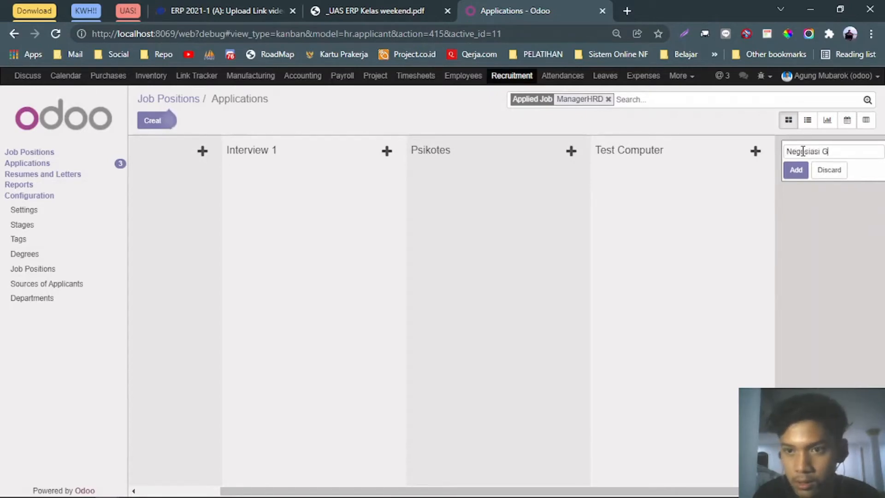
pyautogui.click(796, 170)
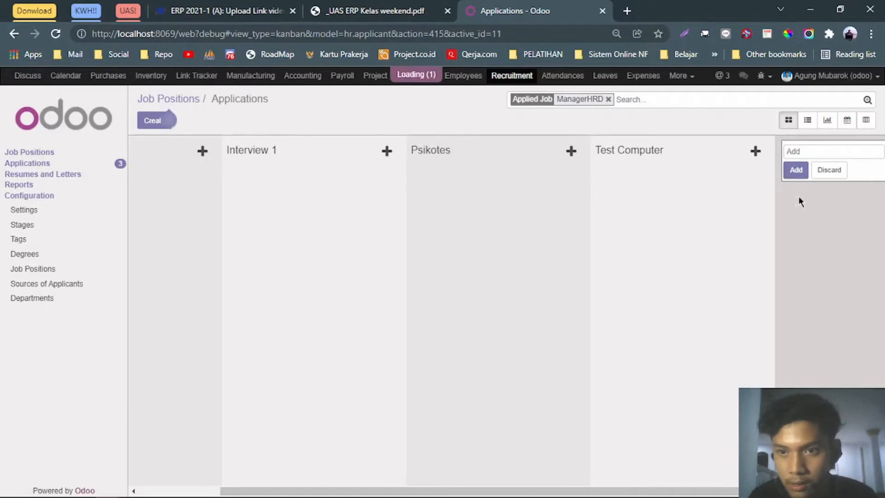
pyautogui.click(365, 7)
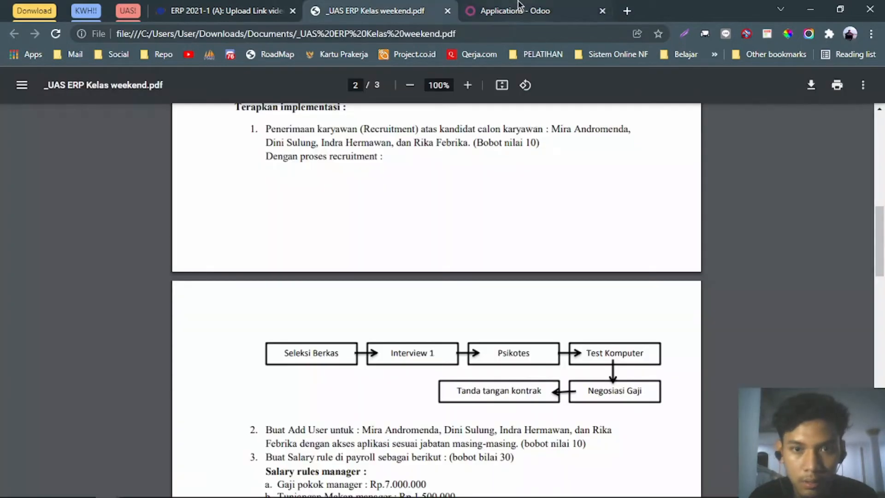
pyautogui.click(520, 6)
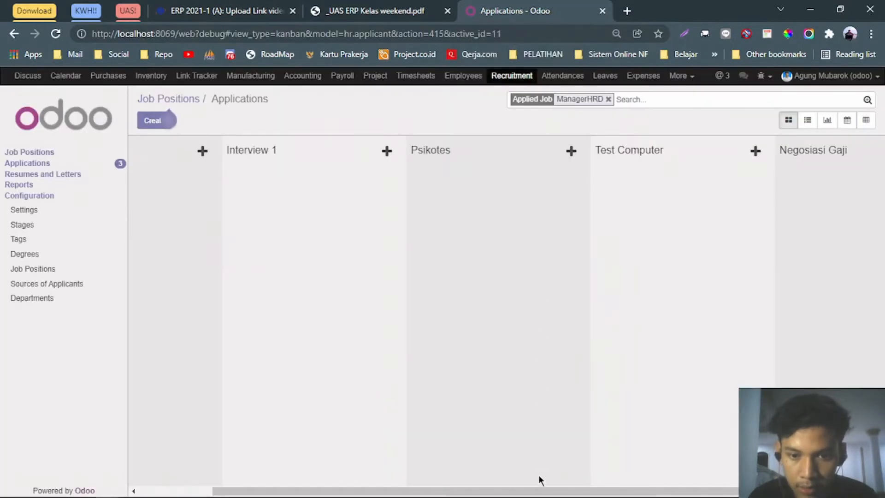
# Add a final pipeline stage named Tanda Tangan Kontrak.
pyautogui.moveTo(537, 492); pyautogui.dragTo(695, 466)
pyautogui.click(873, 236)
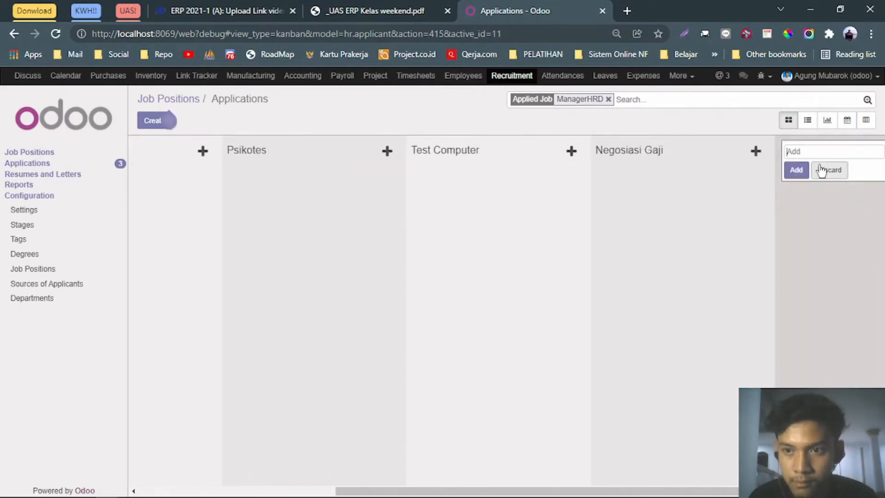
pyautogui.write('Tanda Tangan')
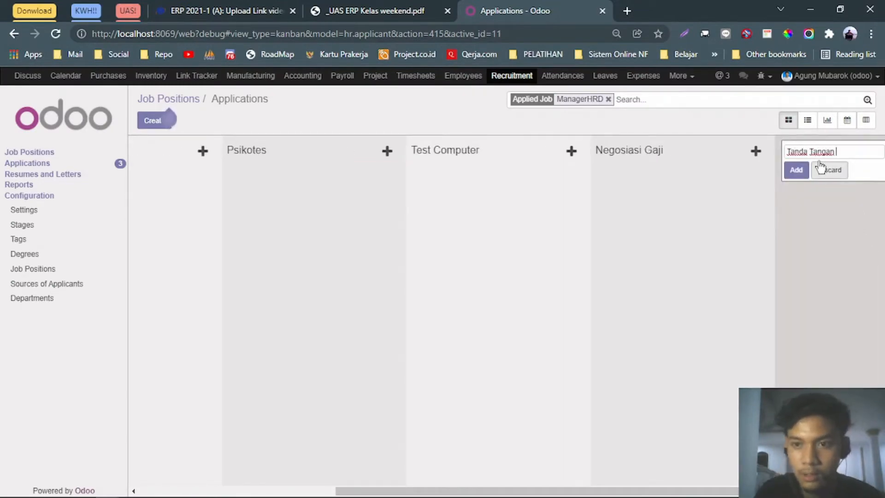
pyautogui.write(' Kontrak')
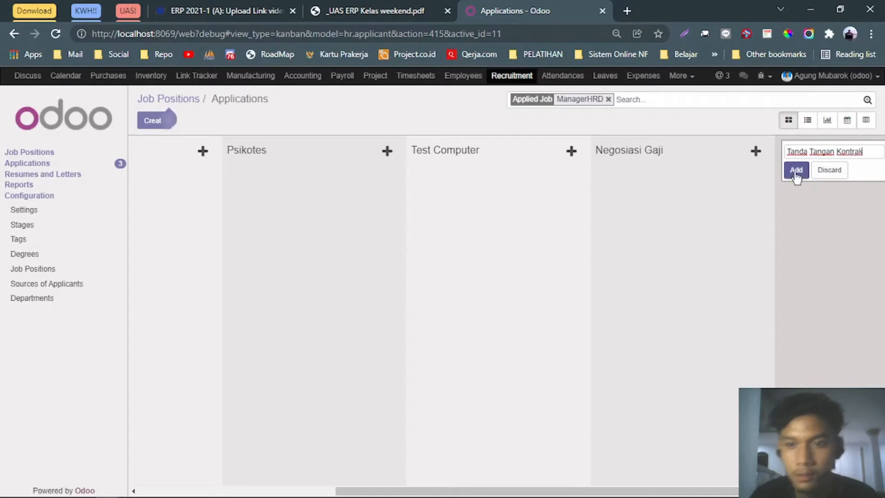
pyautogui.click(796, 170)
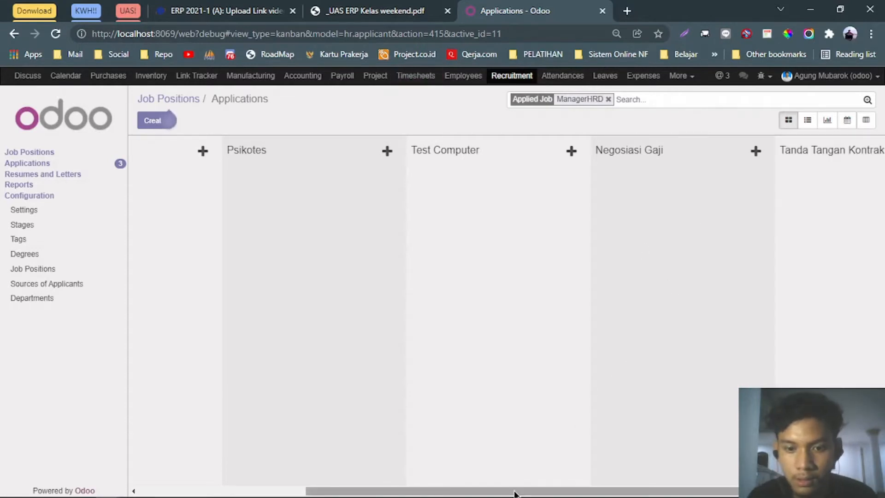
pyautogui.moveTo(516, 491); pyautogui.dragTo(336, 493)
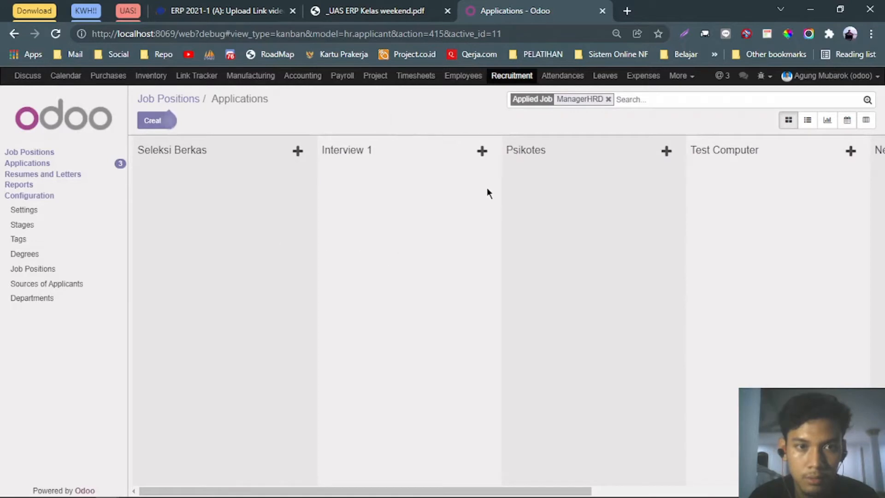
# Return to Job Positions, check the PDF, and create a new ManagerHRD application.
pyautogui.click(193, 101)
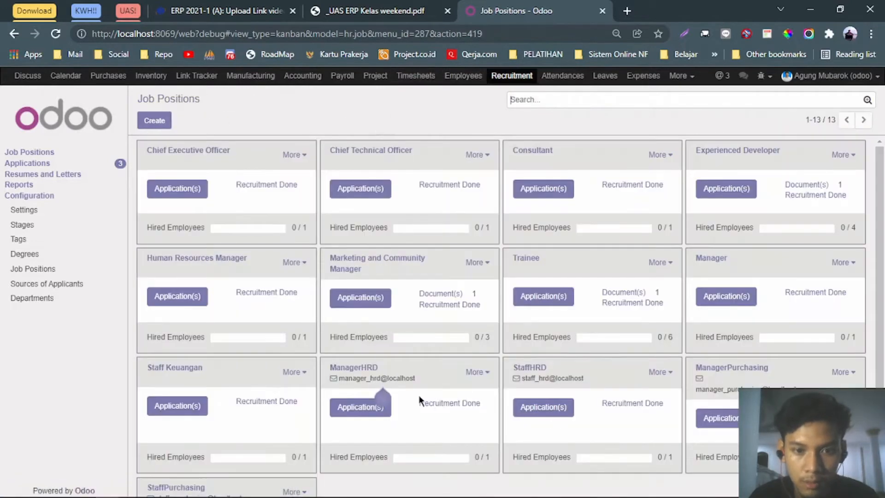
pyautogui.click(539, 407)
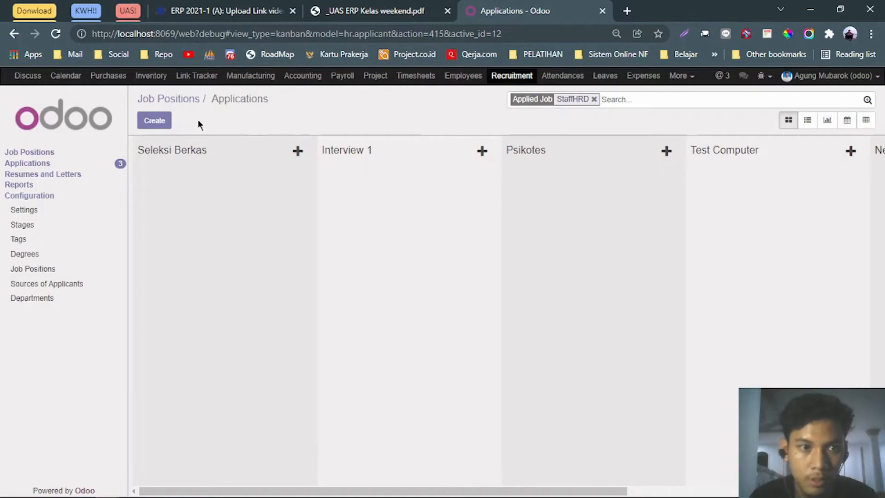
pyautogui.click(15, 36)
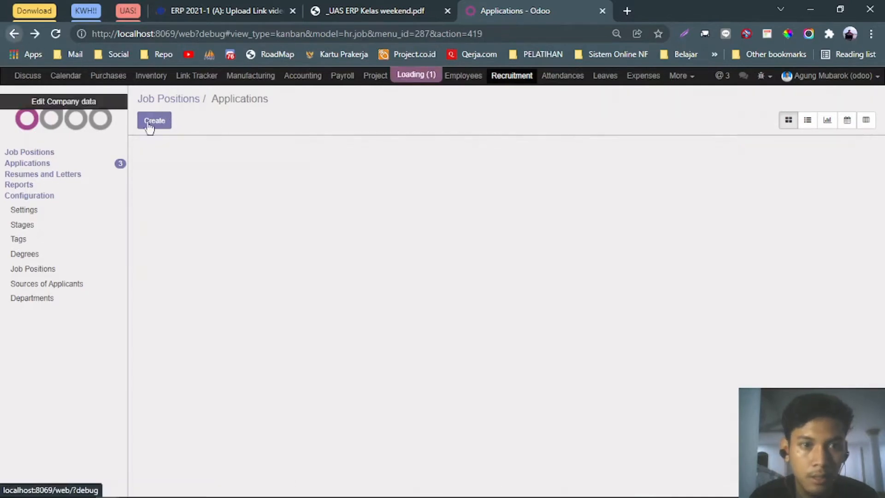
pyautogui.hotkey('ctrl', 'shift', 'Tab')
pyautogui.scroll(6, 324, 225)
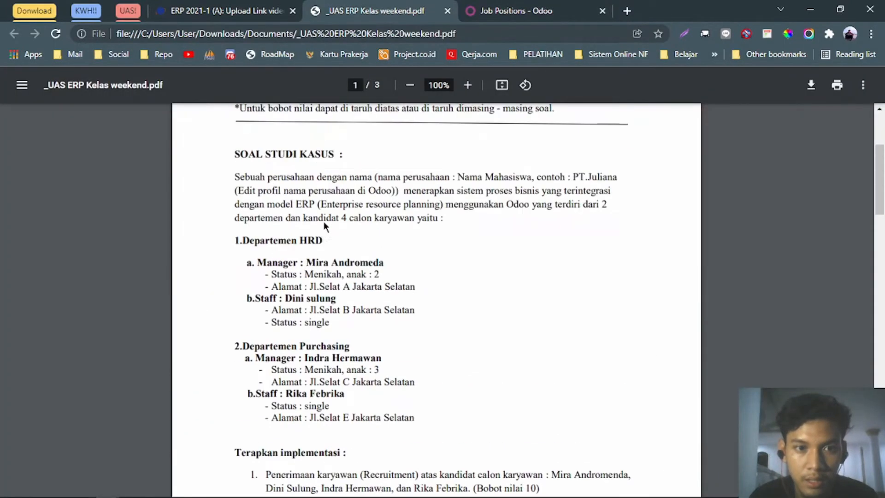
pyautogui.scroll(-1, 373, 184)
pyautogui.click(501, 6)
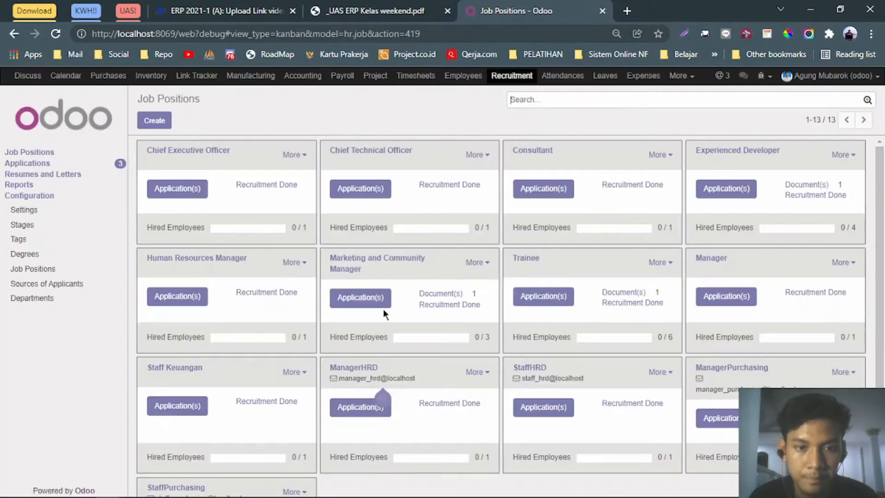
pyautogui.click(362, 410)
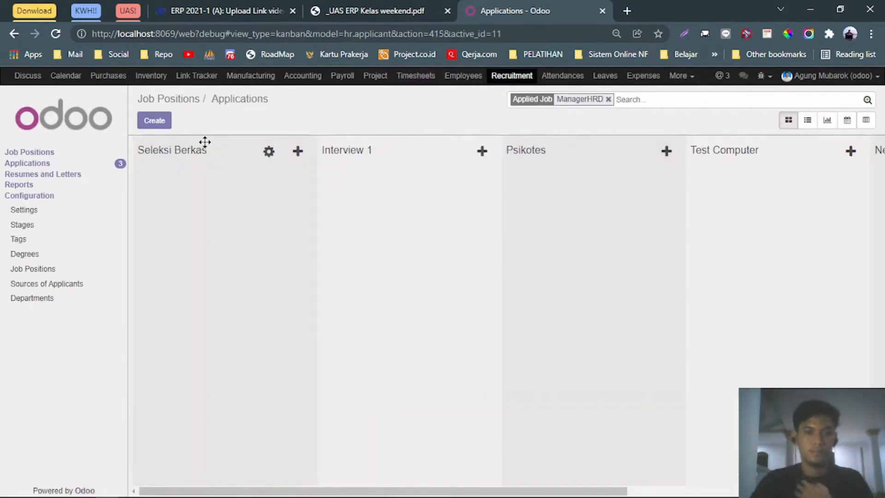
pyautogui.click(158, 123)
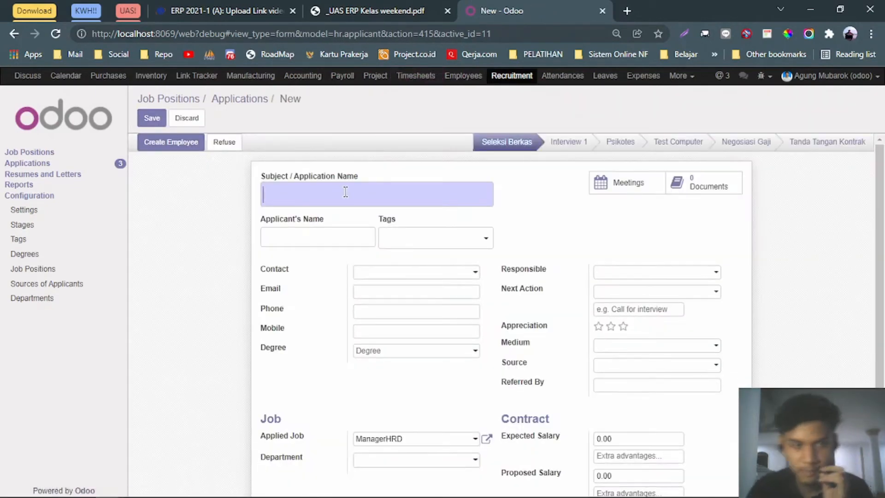
# Title the application 'Manager HRD' and paste the candidate's name copied from the PDF.
pyautogui.click(349, 184)
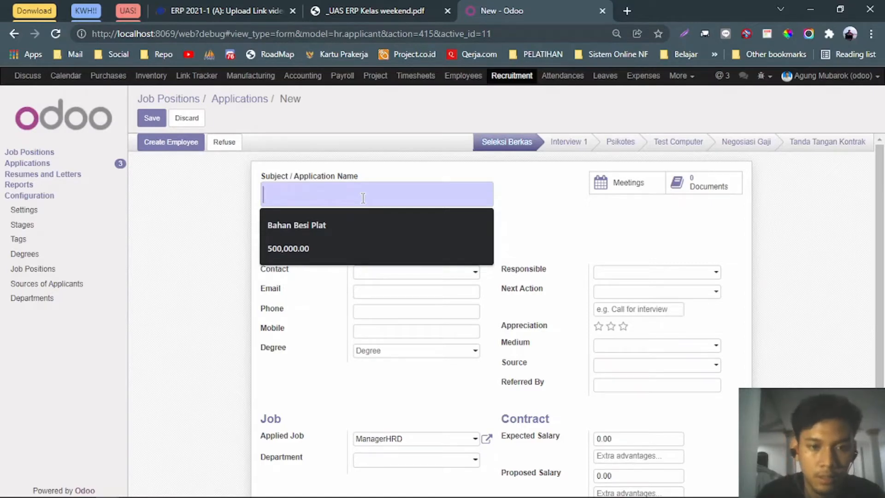
pyautogui.write('Manager HRD')
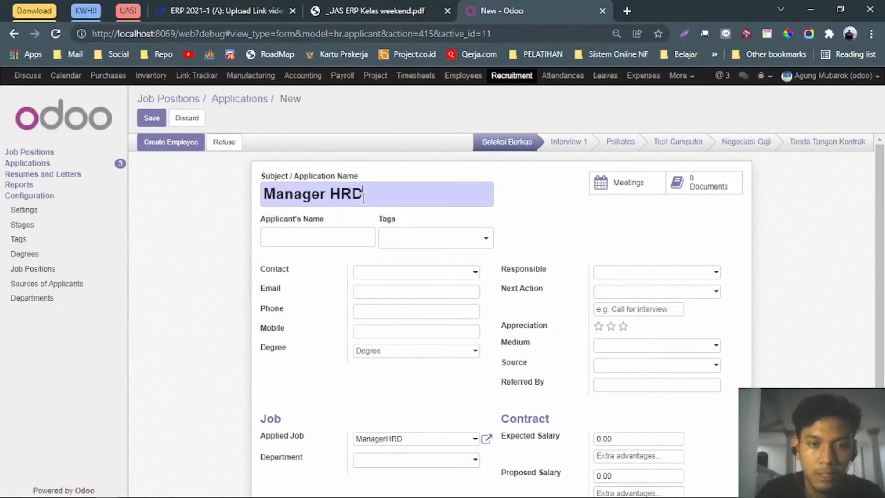
pyautogui.click(336, 238)
pyautogui.moveTo(331, 217); pyautogui.dragTo(265, 217)
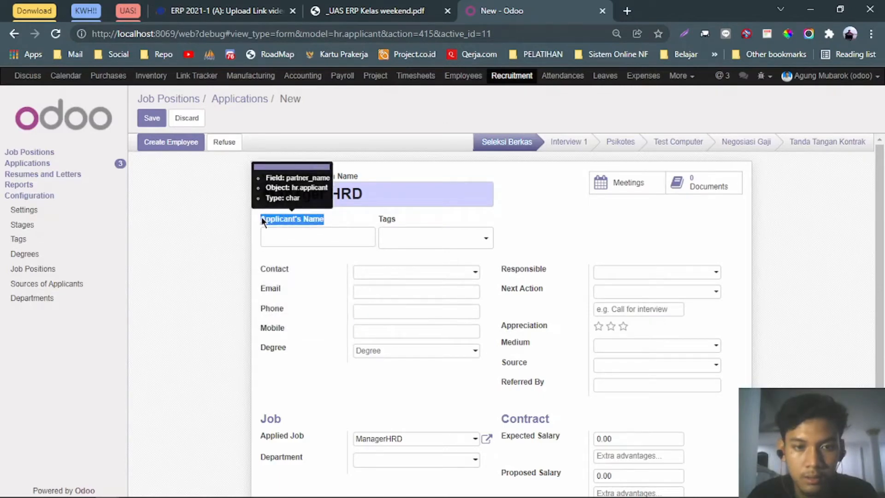
pyautogui.click(330, 239)
pyautogui.click(371, 10)
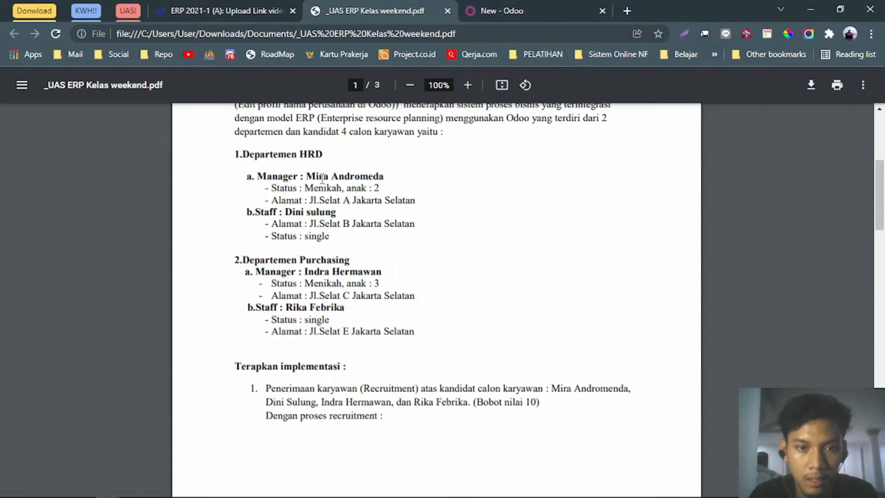
pyautogui.moveTo(307, 176); pyautogui.dragTo(382, 176)
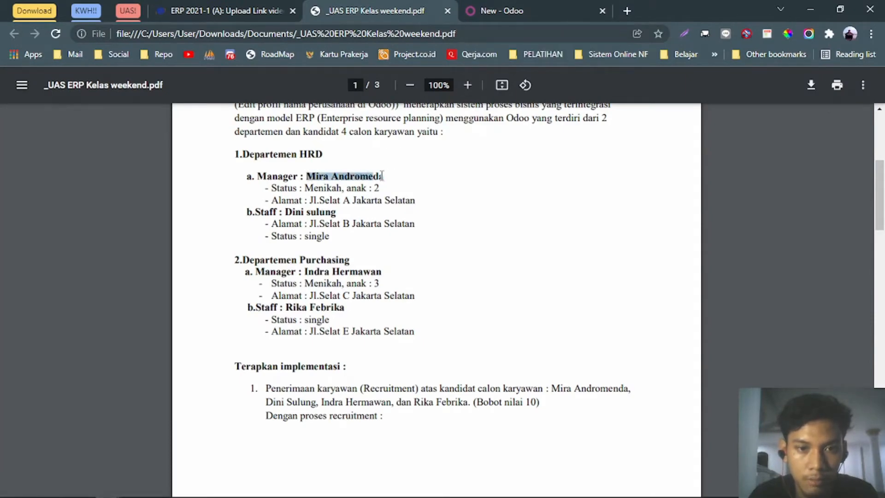
pyautogui.click(491, 17)
pyautogui.click(317, 245)
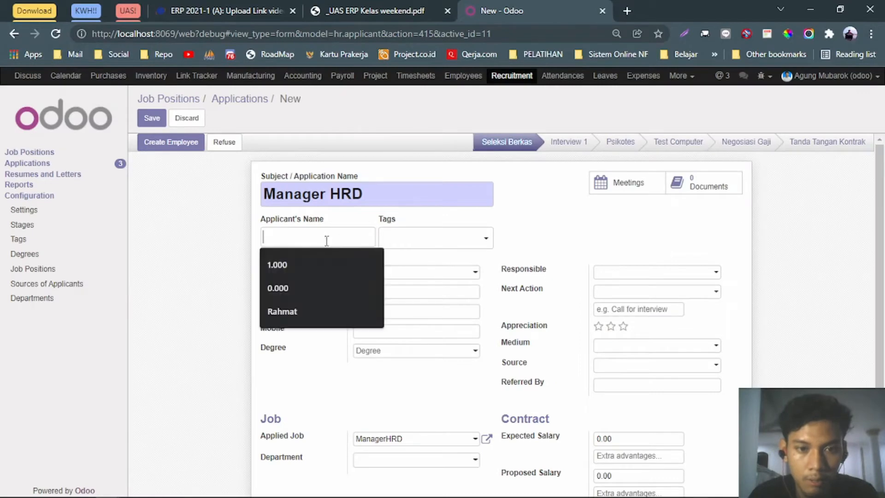
# Tag the application Manager and open the full contact search.
pyautogui.click(475, 245)
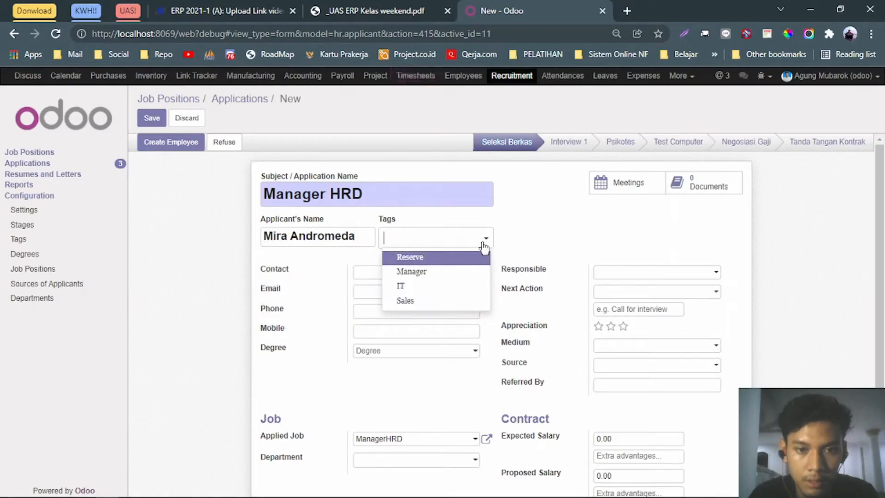
pyautogui.click(448, 277)
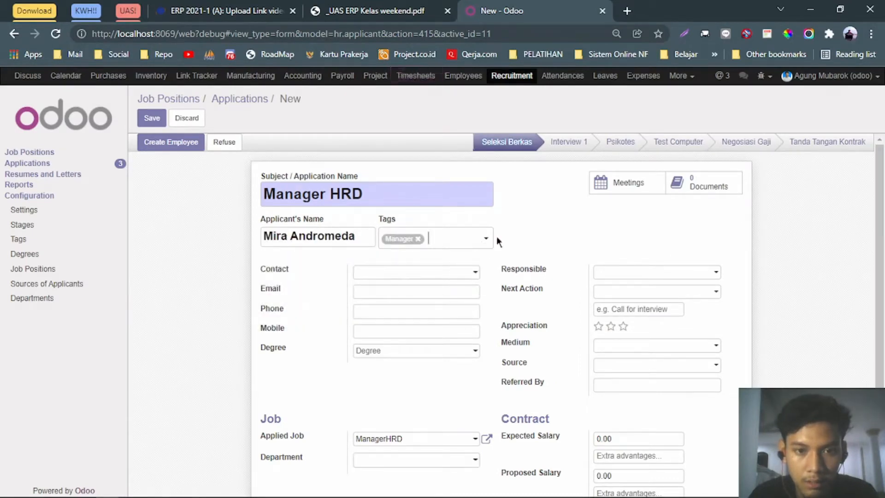
pyautogui.click(424, 273)
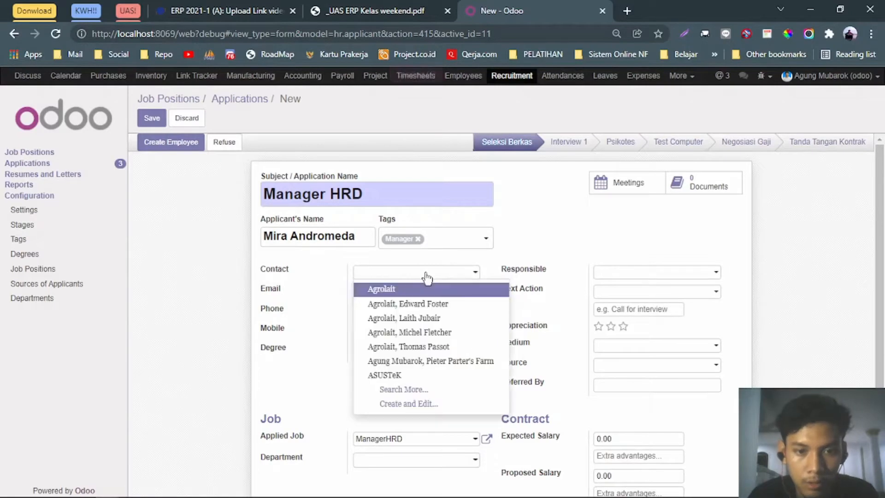
pyautogui.click(415, 389)
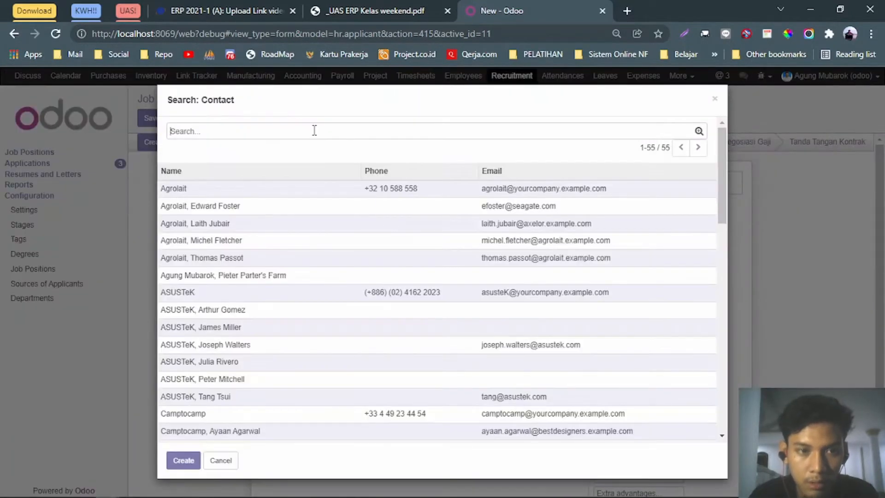
# Search contacts for 'Adminis', browse the full list, then close without selecting anyone.
pyautogui.write('F')
pyautogui.press('BackSpace')
pyautogui.write('SI')
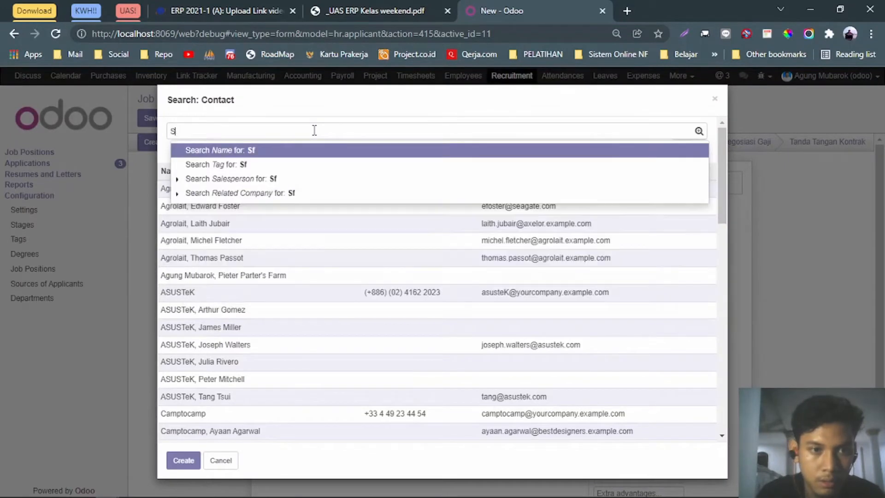
pyautogui.press('BackSpace')
pyautogui.press('BackSpace')
pyautogui.write('Adminis')
pyautogui.press('Return')
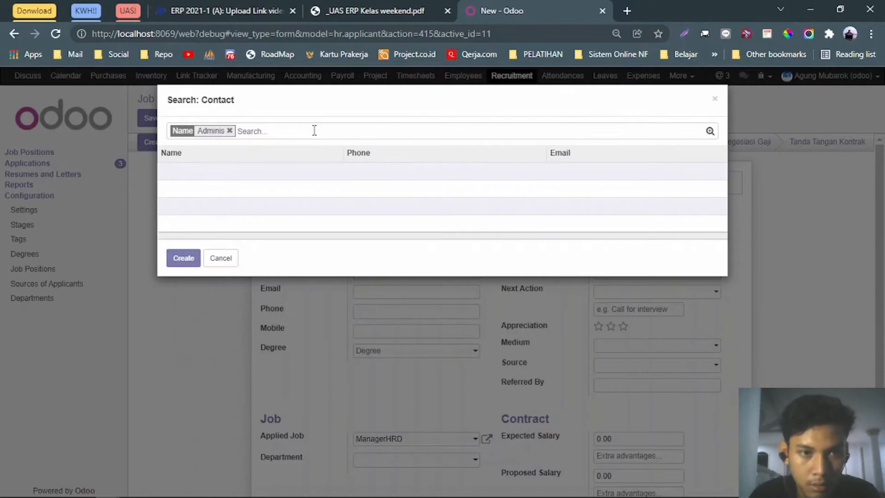
pyautogui.click(229, 131)
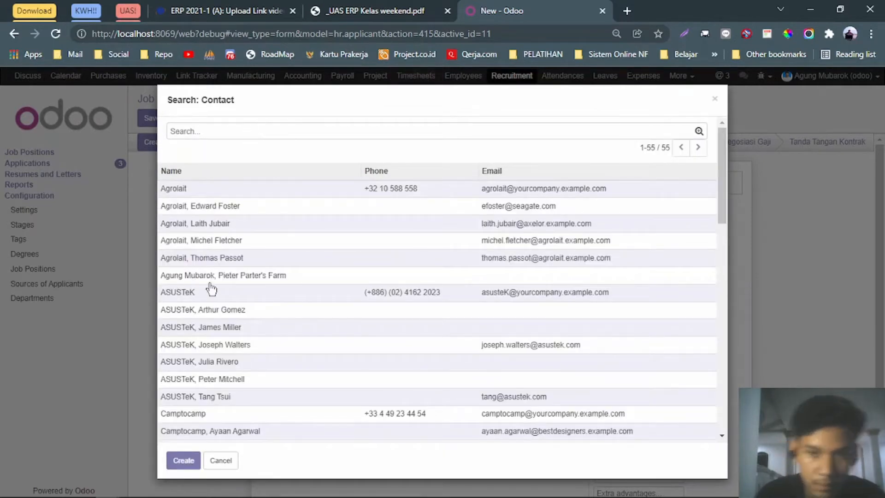
pyautogui.scroll(-10, 208, 287)
pyautogui.scroll(-4, 211, 289)
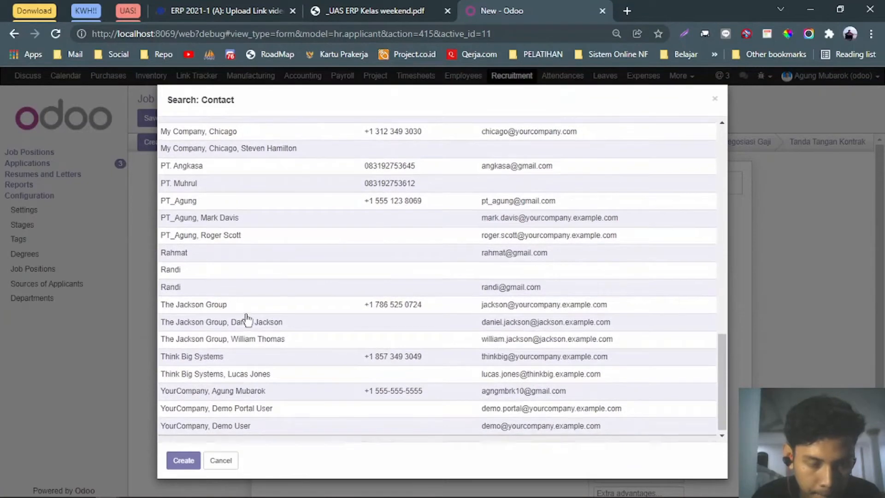
pyautogui.scroll(2, 245, 315)
pyautogui.scroll(-2, 245, 316)
pyautogui.scroll(2, 247, 318)
pyautogui.scroll(10, 244, 286)
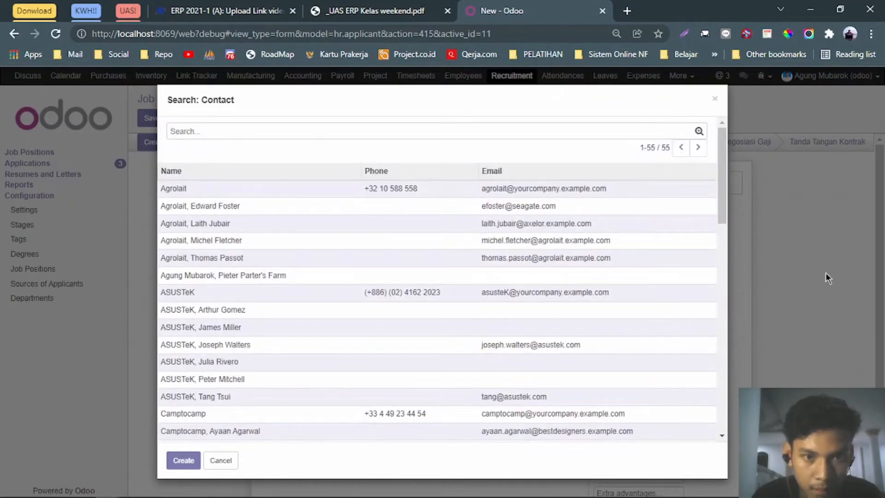
pyautogui.click(715, 99)
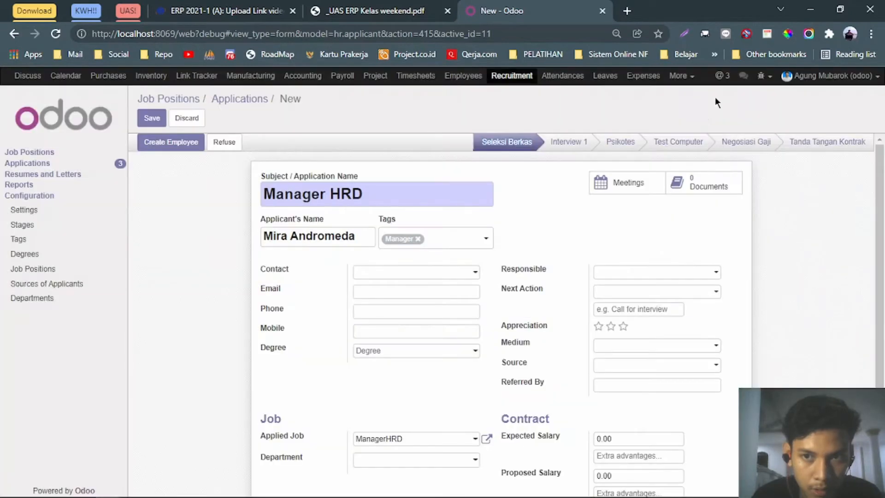
# Fill in the applicant's e-mail address.
pyautogui.click(421, 290)
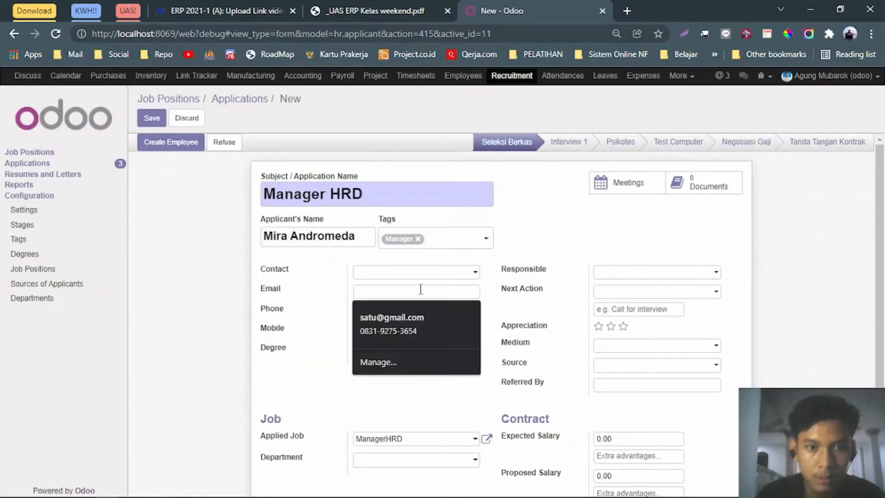
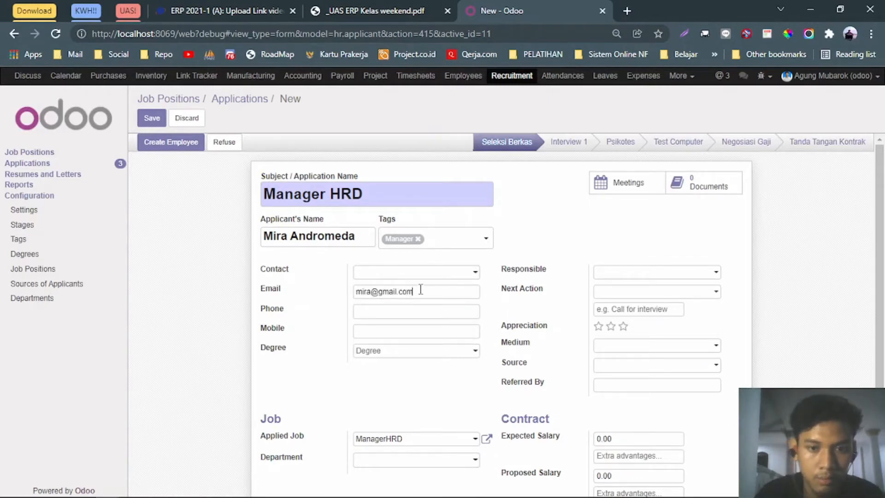
pyautogui.scroll(-3, 430, 289)
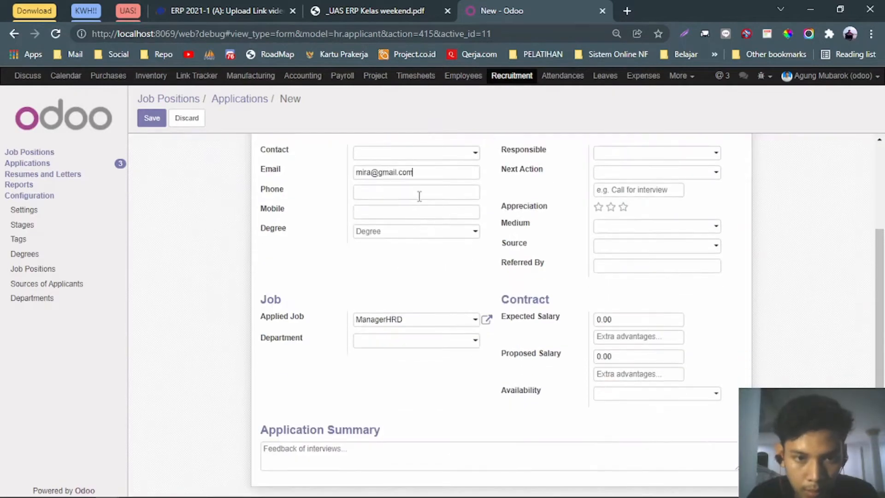
pyautogui.click(419, 196)
pyautogui.click(282, 271)
# Choose Create and Edit in the Department field and check the PDF's department list.
pyautogui.click(444, 345)
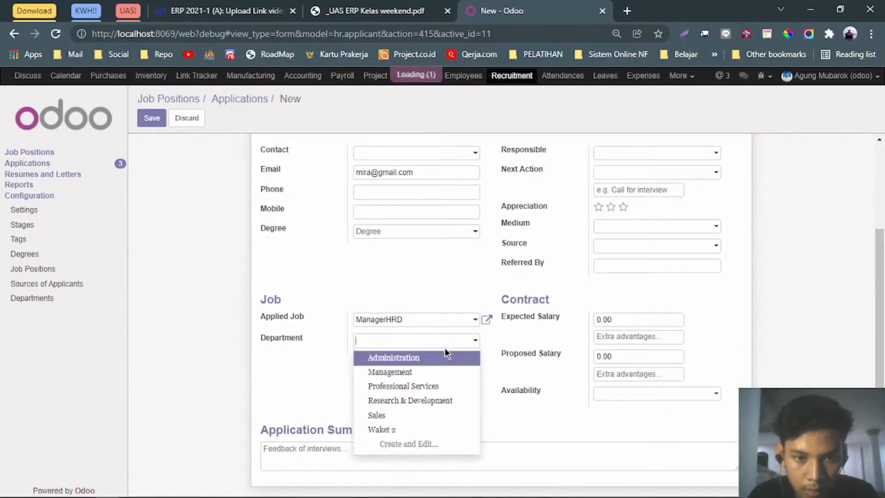
pyautogui.click(399, 444)
pyautogui.click(375, 11)
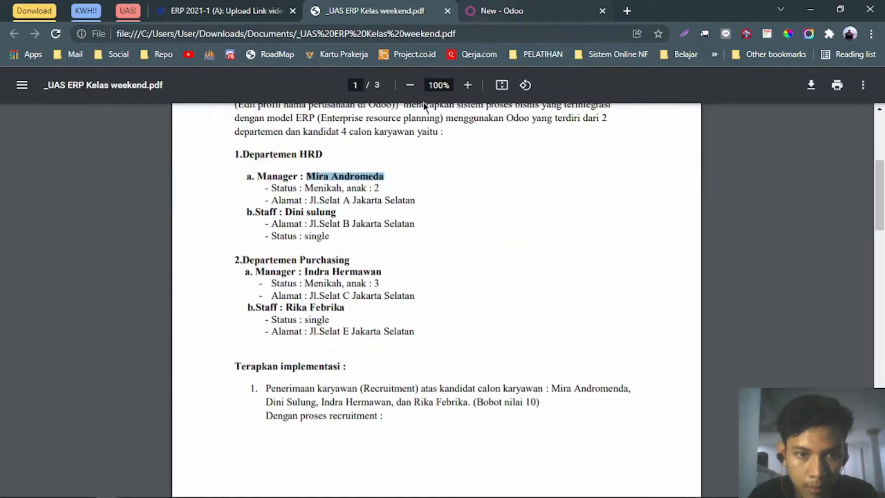
pyautogui.scroll(2, 456, 180)
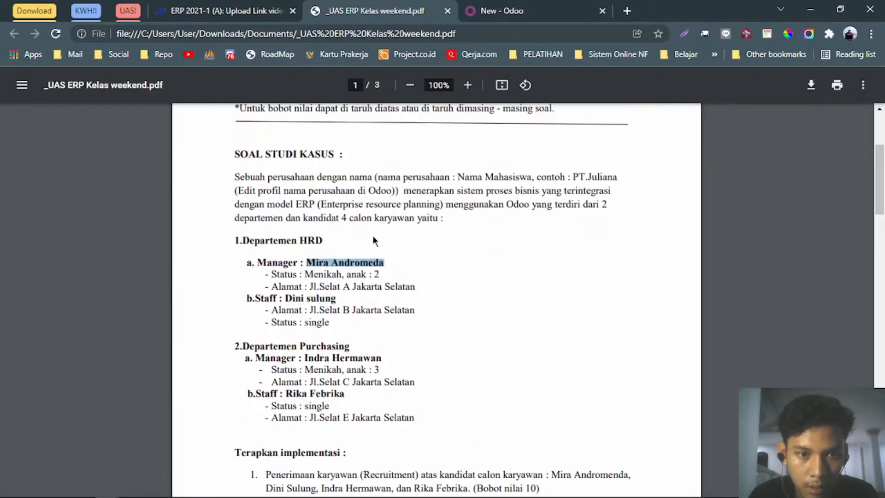
pyautogui.click(589, 7)
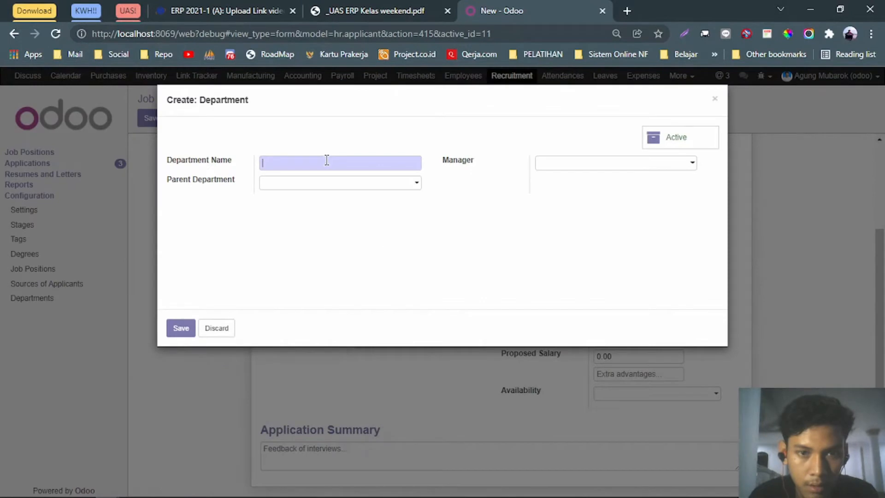
# Name the new department HRD, leave Parent Department empty, and save it.
pyautogui.write('HRD')
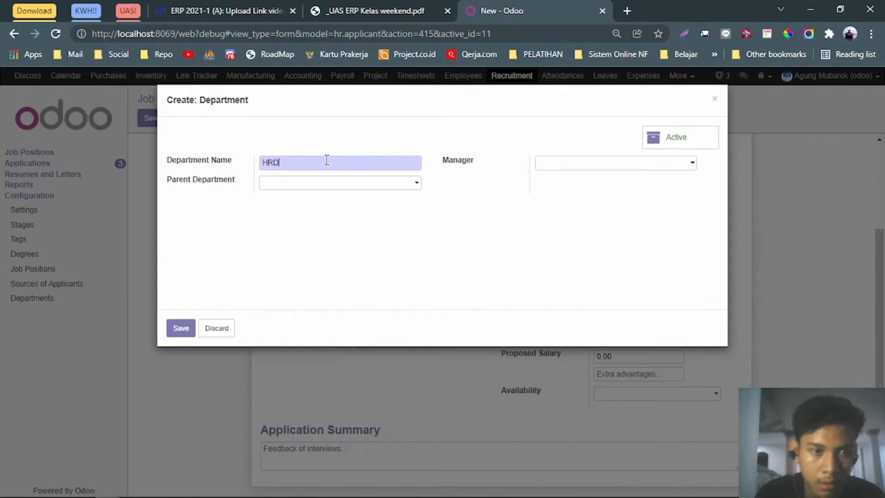
pyautogui.click(335, 183)
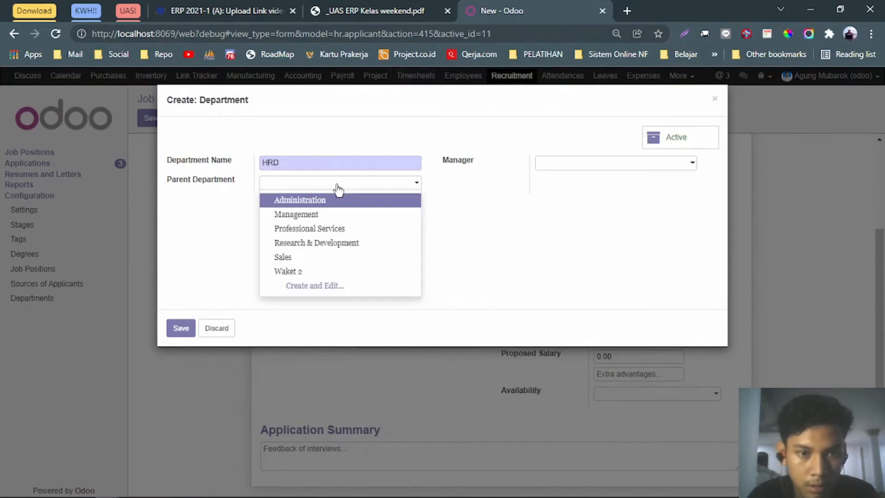
pyautogui.click(576, 166)
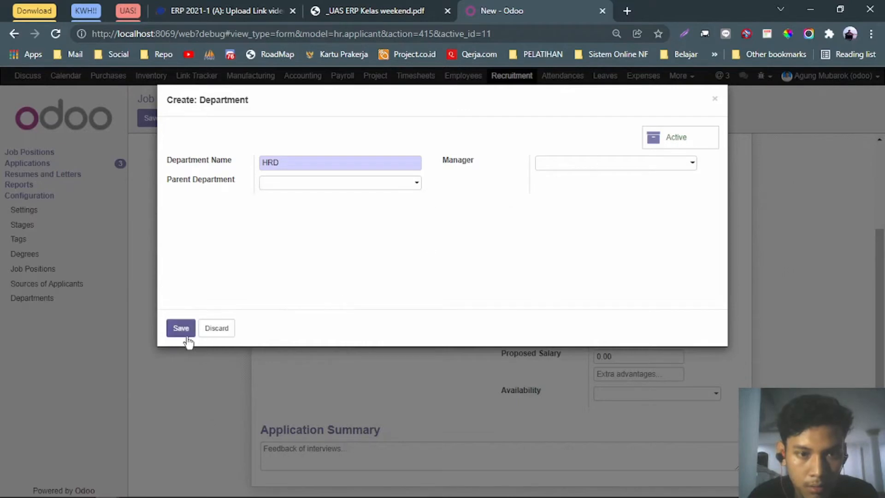
pyautogui.click(214, 330)
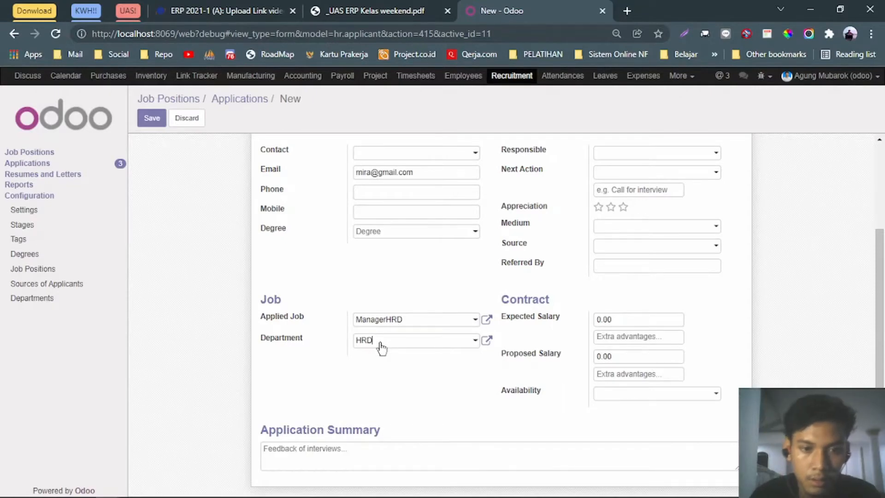
# Search the job positions for 'manager' without choosing one, leaving applied job and department blank.
pyautogui.click(392, 8)
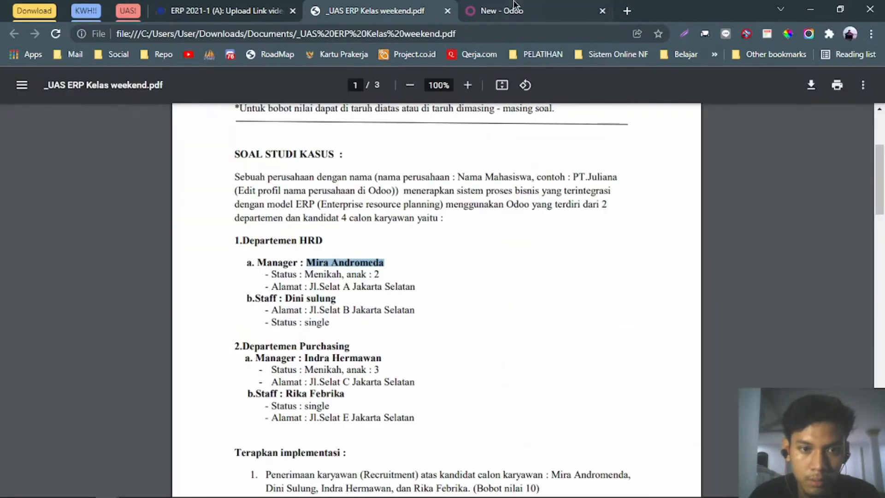
pyautogui.click(515, 6)
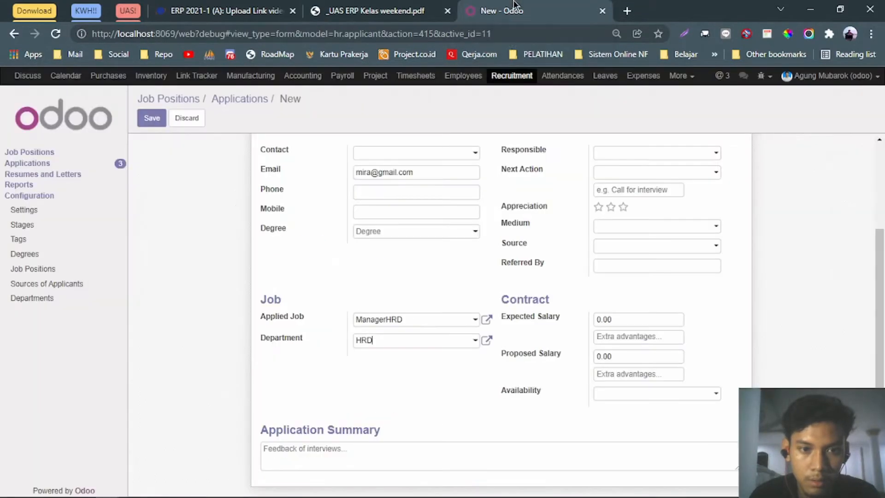
pyautogui.click(443, 318)
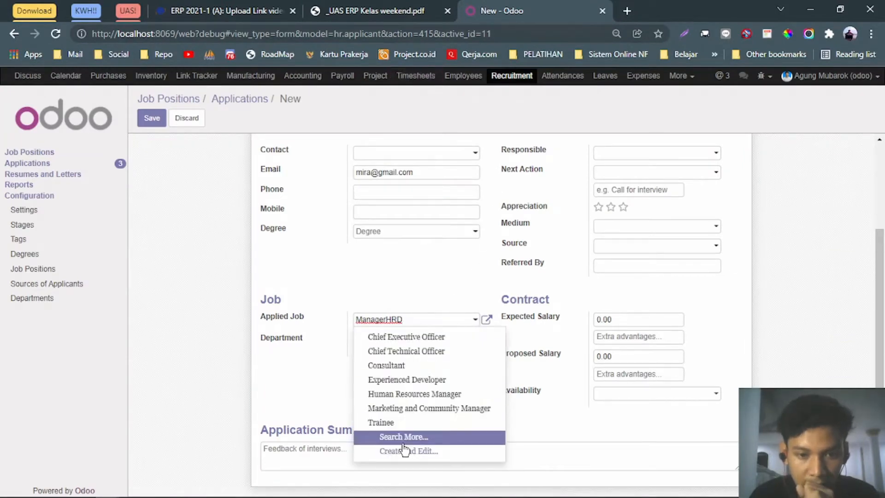
pyautogui.click(402, 440)
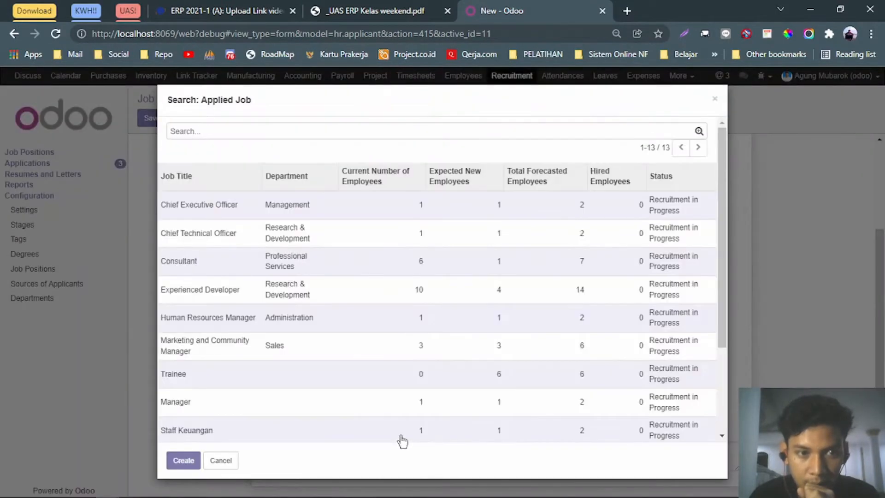
pyautogui.write('manager')
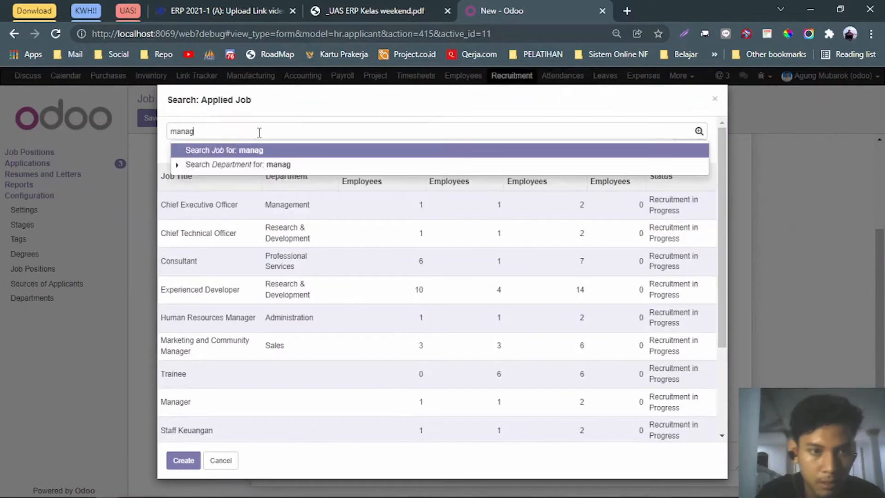
pyautogui.press('Return')
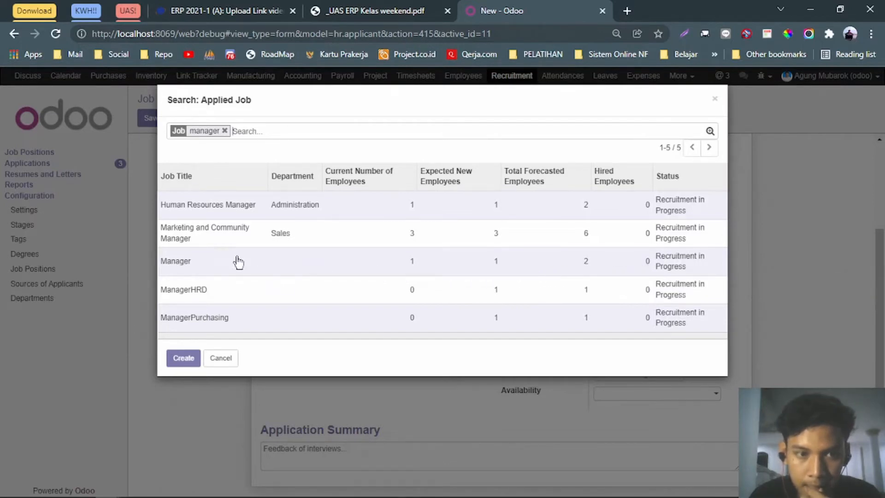
pyautogui.click(717, 101)
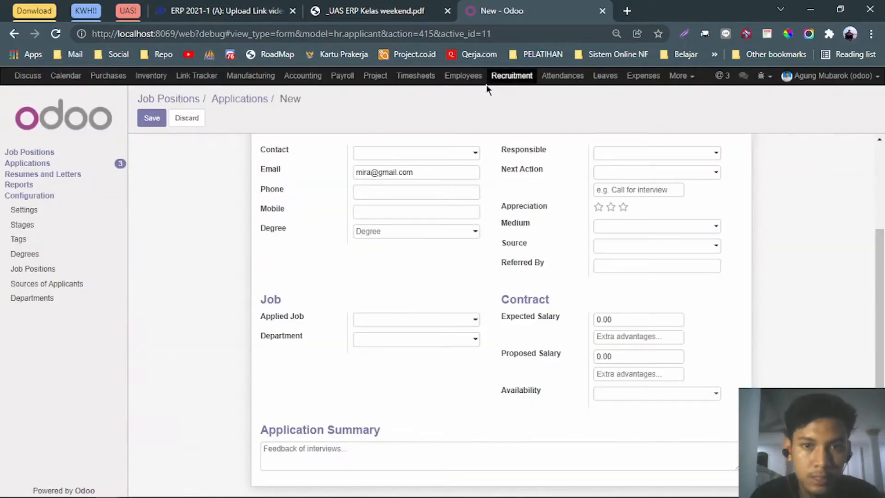
# Leave the Manager HRD application, discarding its unsaved changes, and recheck the assignment PDF.
pyautogui.click(501, 77)
pyautogui.click(277, 165)
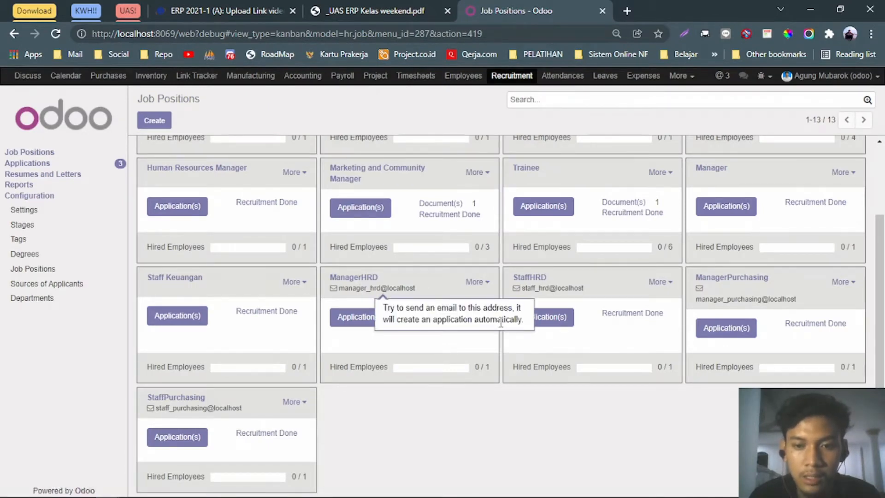
pyautogui.click(350, 7)
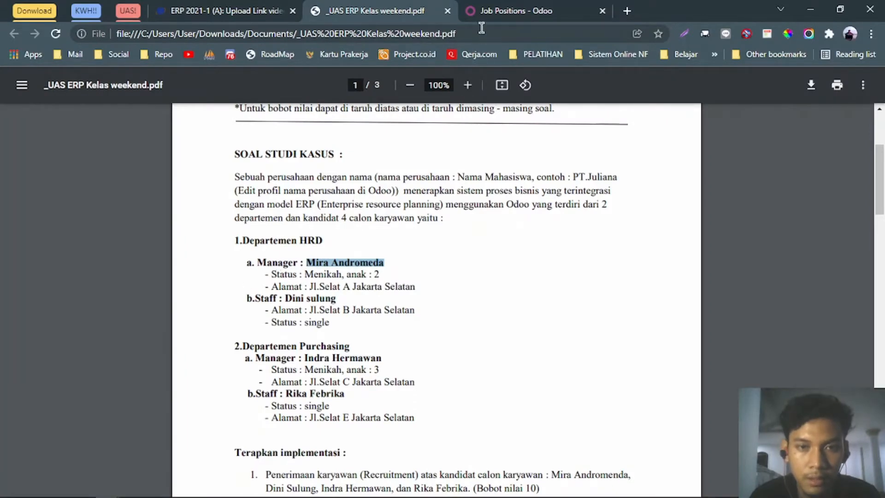
pyautogui.click(507, 10)
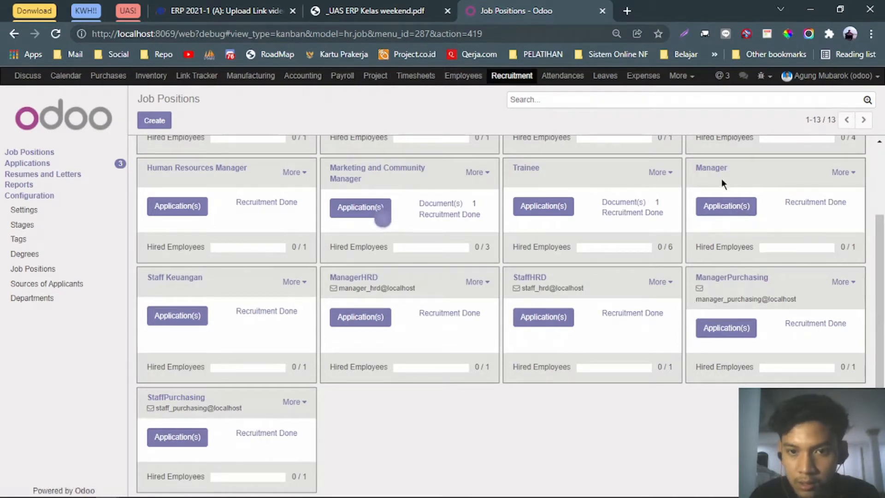
# Start and cancel a new job position, then review StaffHRD's applications and return to the board.
pyautogui.click(161, 121)
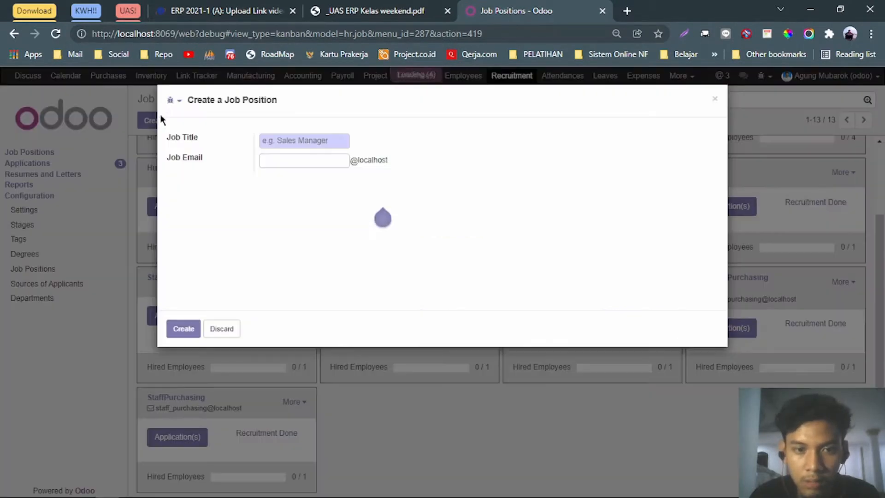
pyautogui.click(715, 100)
pyautogui.click(659, 282)
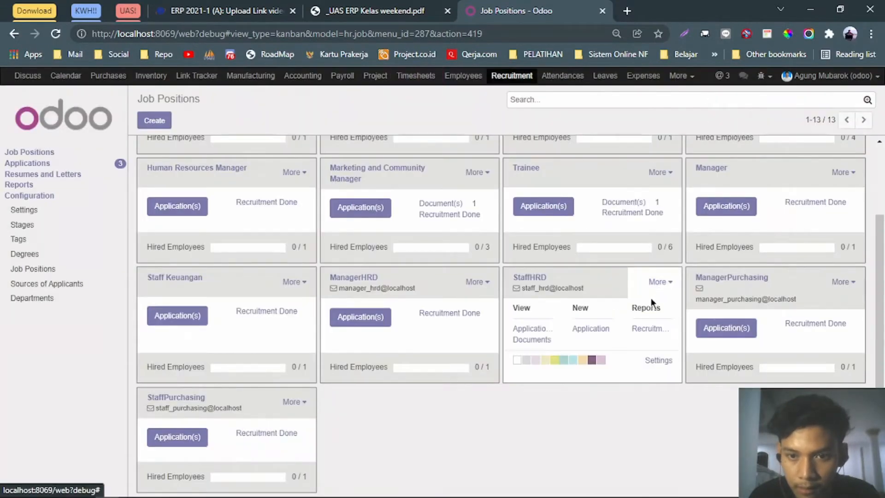
pyautogui.click(669, 284)
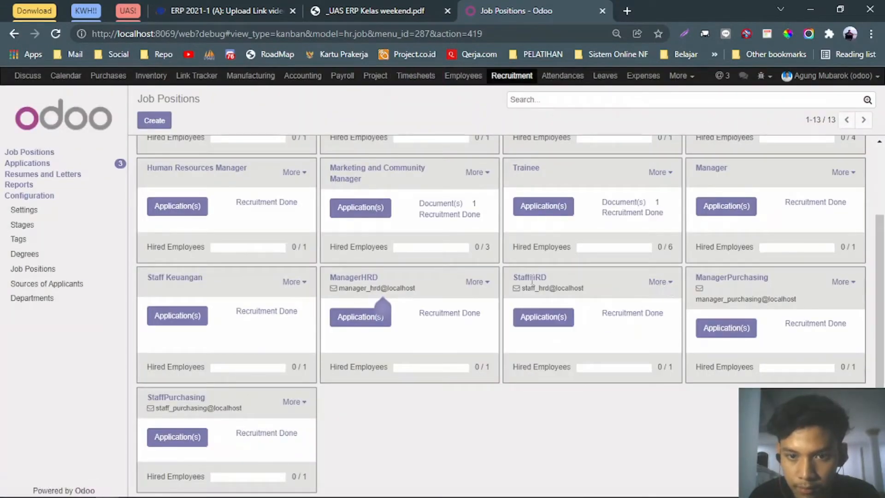
pyautogui.click(540, 321)
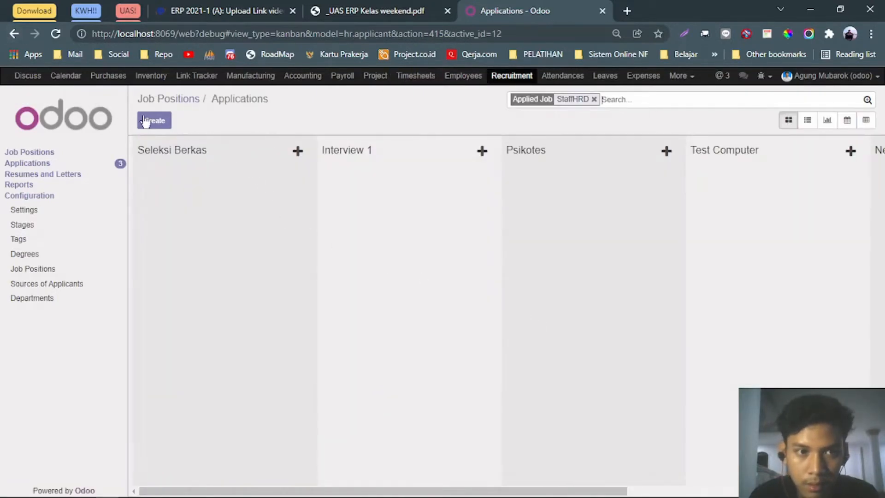
pyautogui.click(15, 34)
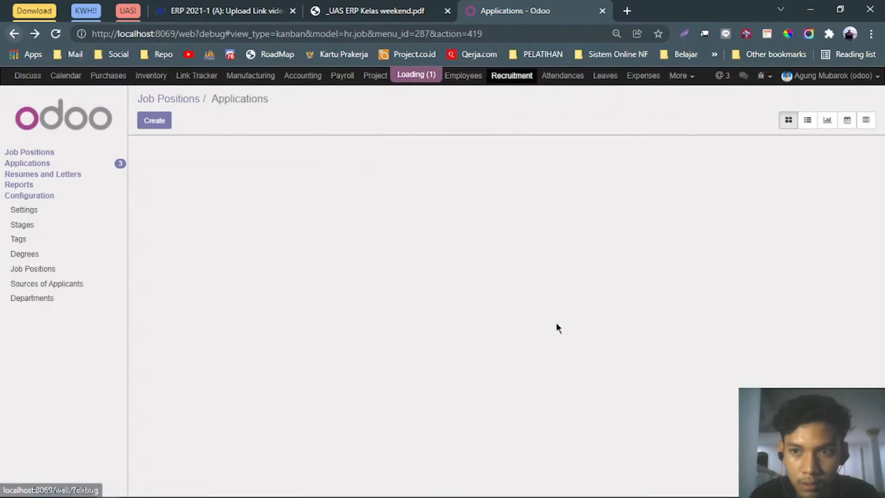
pyautogui.click(670, 373)
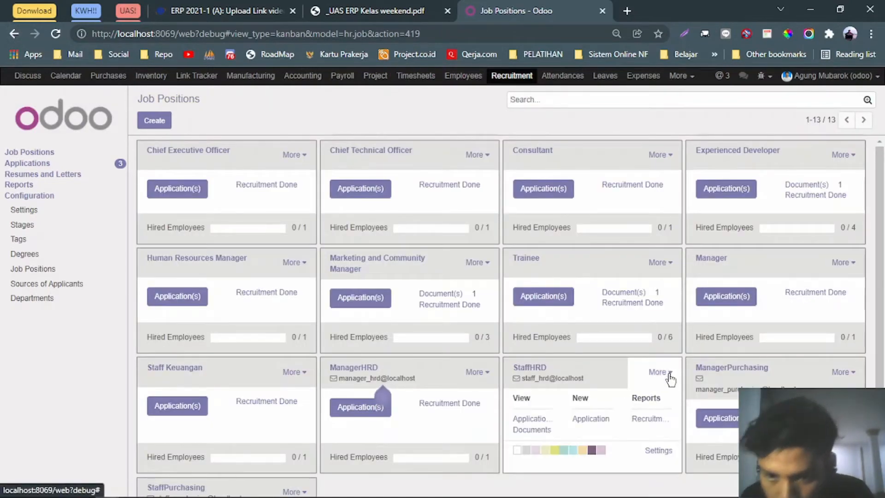
# Retitle the StaffHRD job as 'Staff', leave its department unchanged, save, and return to the overview.
pyautogui.click(658, 450)
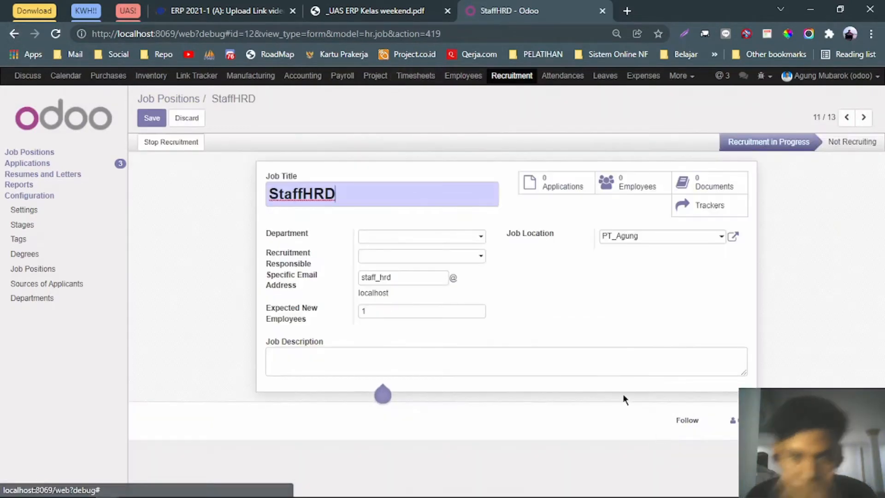
pyautogui.doubleClick(377, 197)
pyautogui.write('Sta')
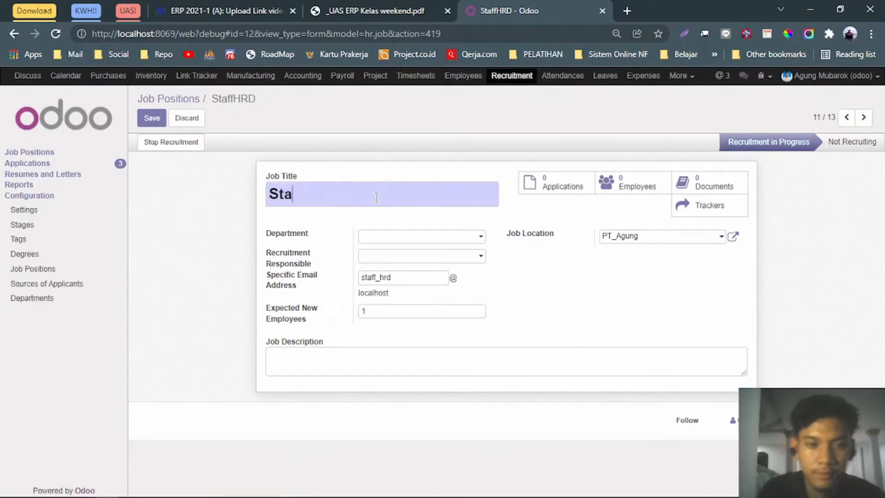
pyautogui.click(429, 240)
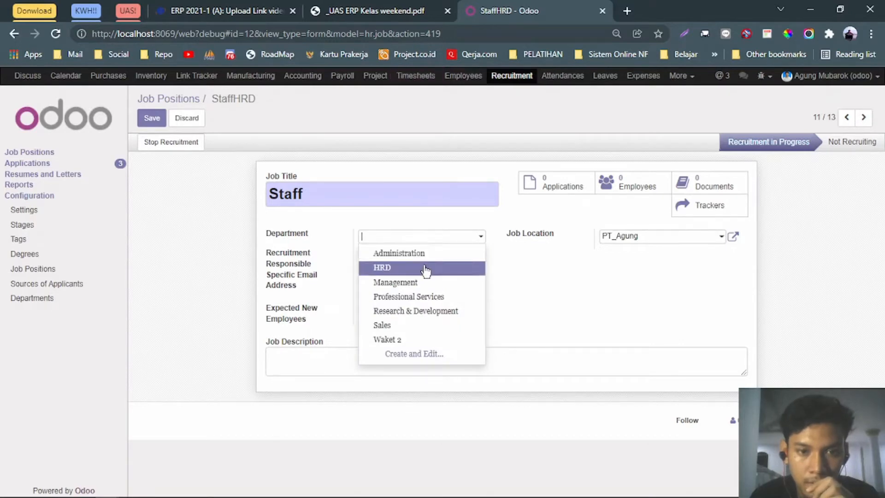
pyautogui.click(424, 219)
pyautogui.click(151, 118)
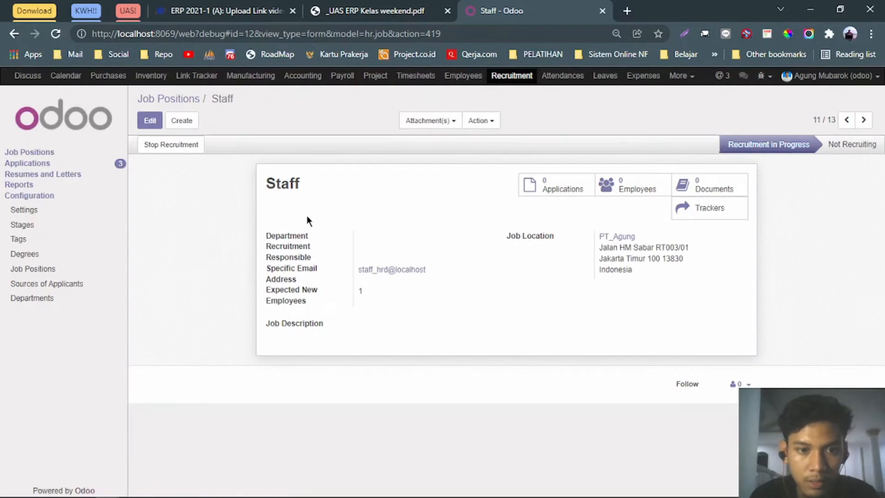
pyautogui.click(14, 35)
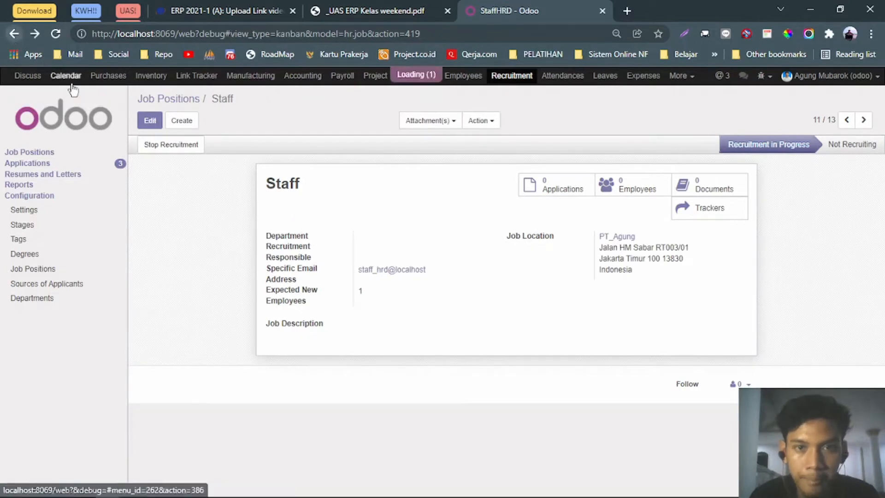
# Create a new Manager job application with subject 'Manager HRD' and the Manager tag.
pyautogui.click(726, 297)
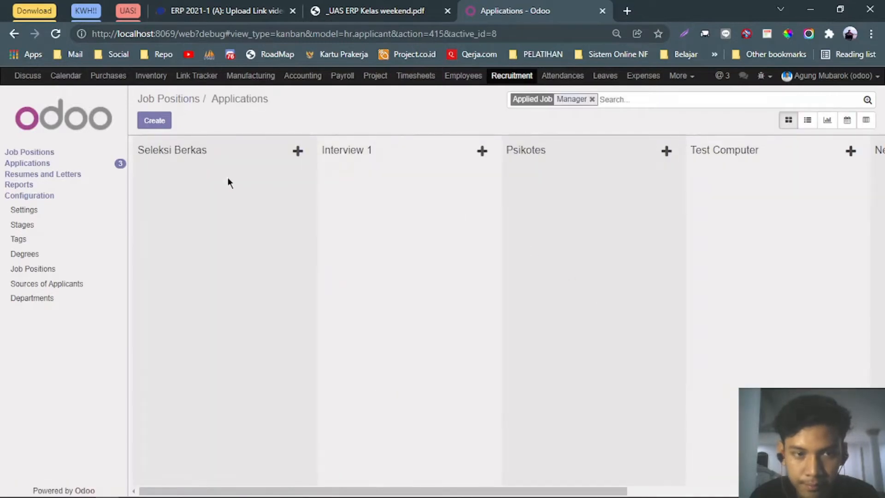
pyautogui.click(158, 123)
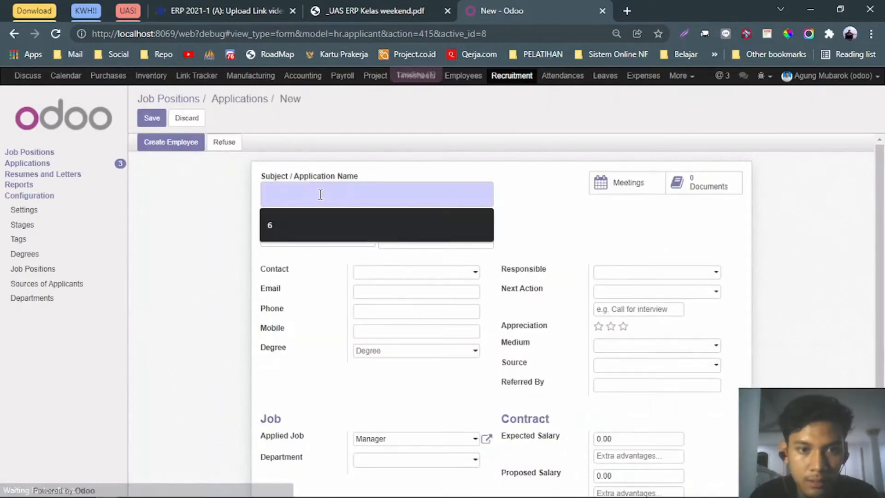
pyautogui.write('Manager HRD')
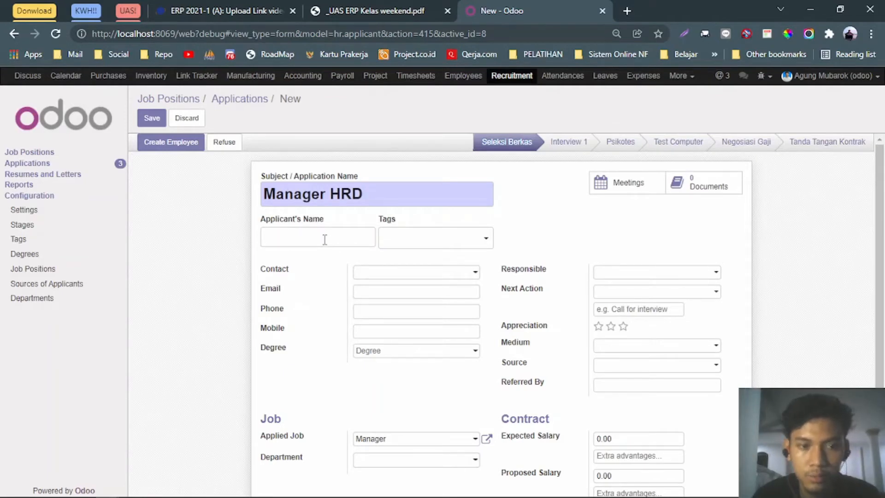
pyautogui.click(389, 246)
pyautogui.click(413, 271)
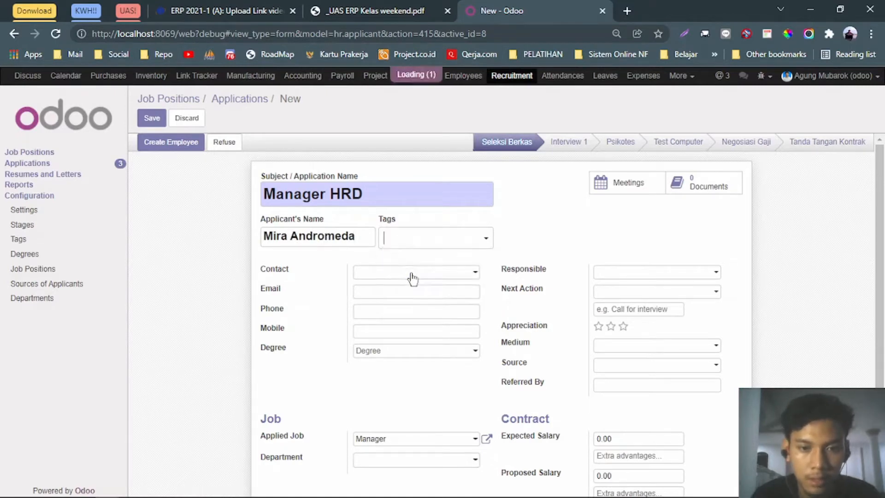
# Fill in the applicant's e-mail and assign the application to the HRD department.
pyautogui.click(383, 295)
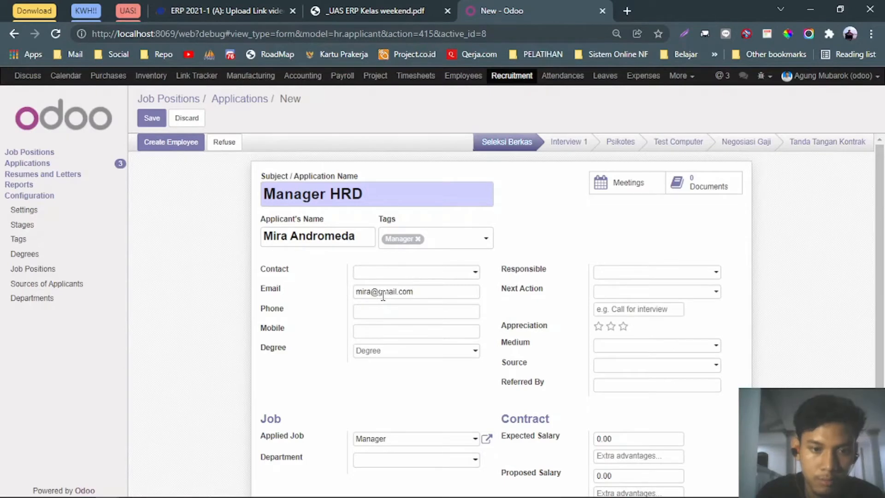
pyautogui.scroll(-3, 383, 295)
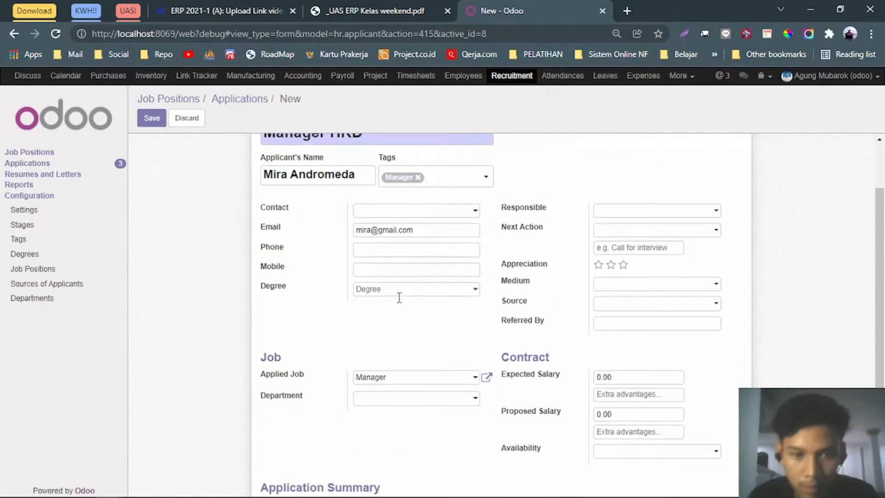
pyautogui.click(413, 346)
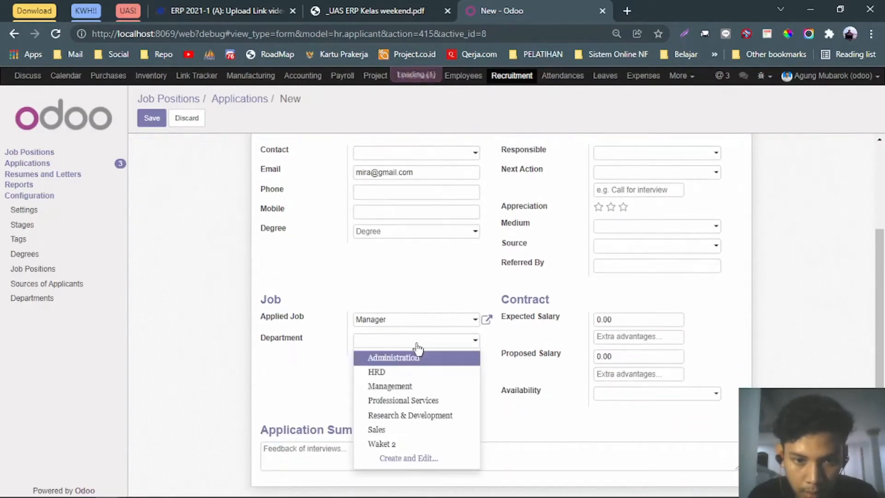
pyautogui.click(404, 369)
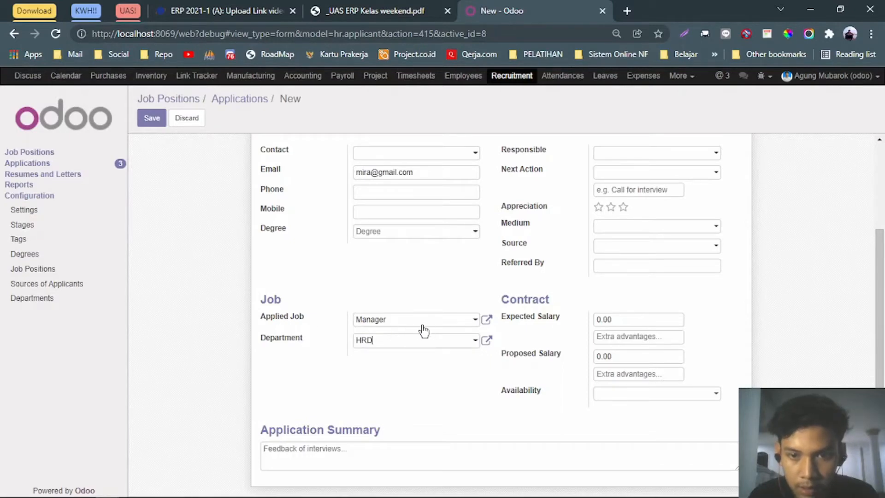
pyautogui.scroll(3, 507, 321)
pyautogui.scroll(-2, 640, 278)
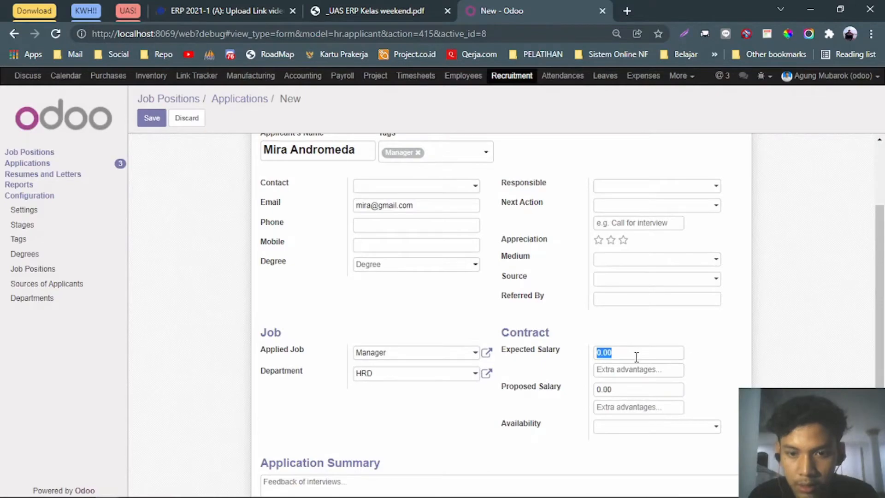
pyautogui.click(384, 10)
# Using the PDF's salary rules, enter expected salary 8000000, proposed salary 7000000 and availability 01/15/2022.
pyautogui.scroll(-10, 351, 236)
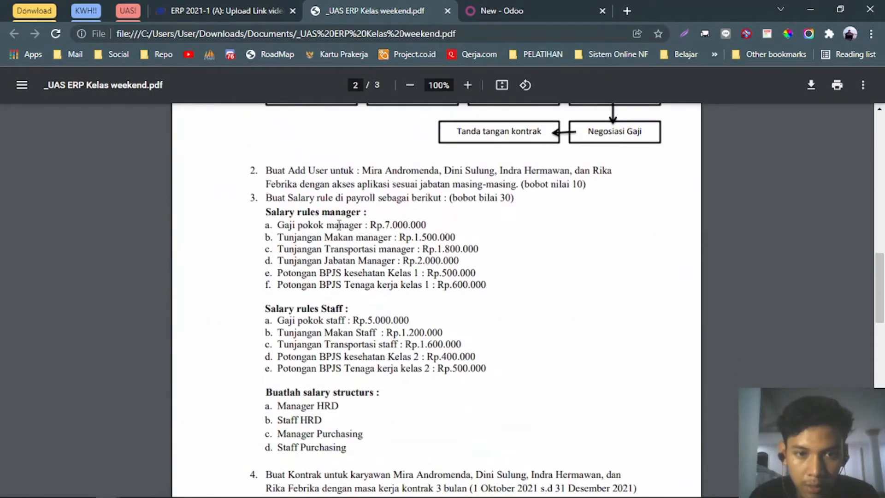
pyautogui.moveTo(386, 225); pyautogui.dragTo(456, 231)
pyautogui.scroll(4, 456, 230)
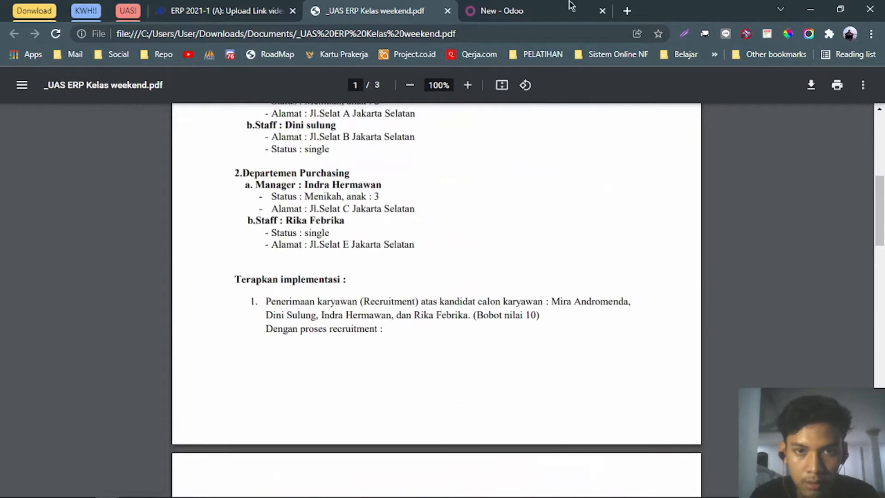
pyautogui.click(572, 9)
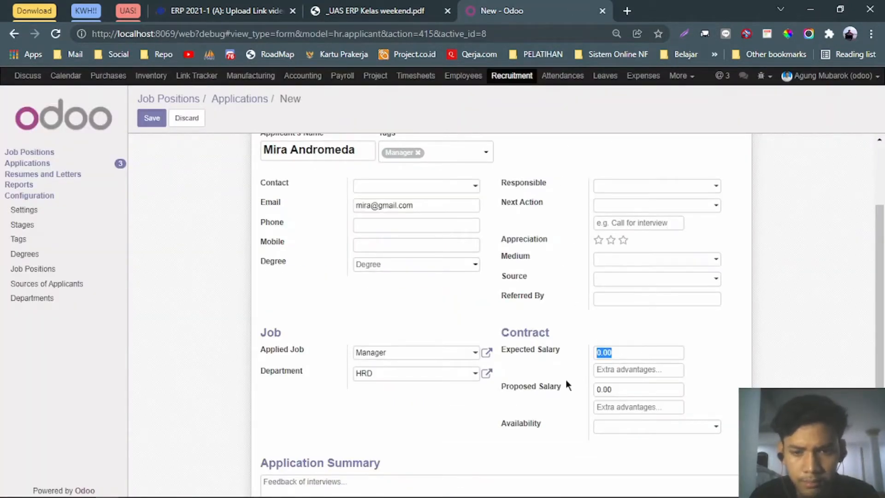
pyautogui.write('7')
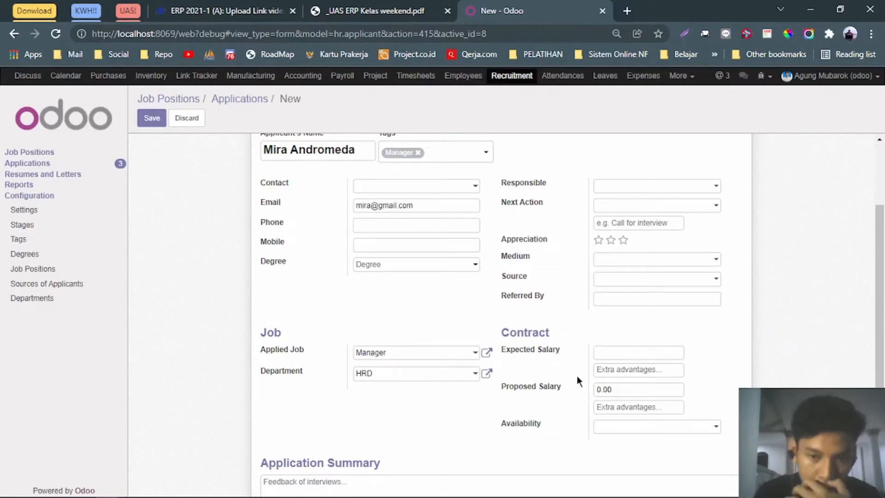
pyautogui.write('8')
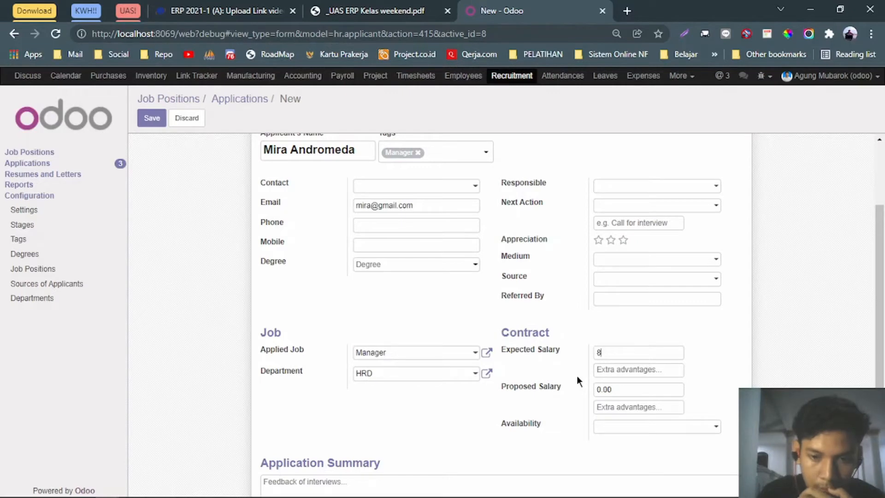
pyautogui.write('000000')
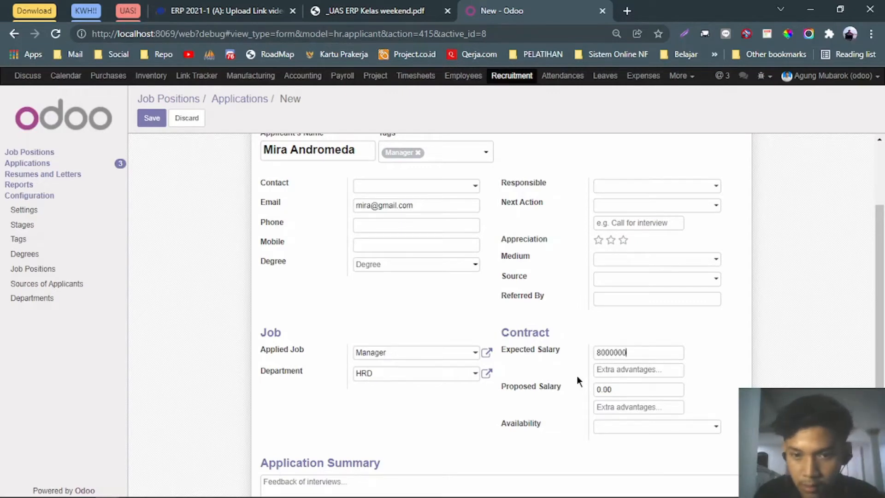
pyautogui.click(611, 387)
pyautogui.write('7')
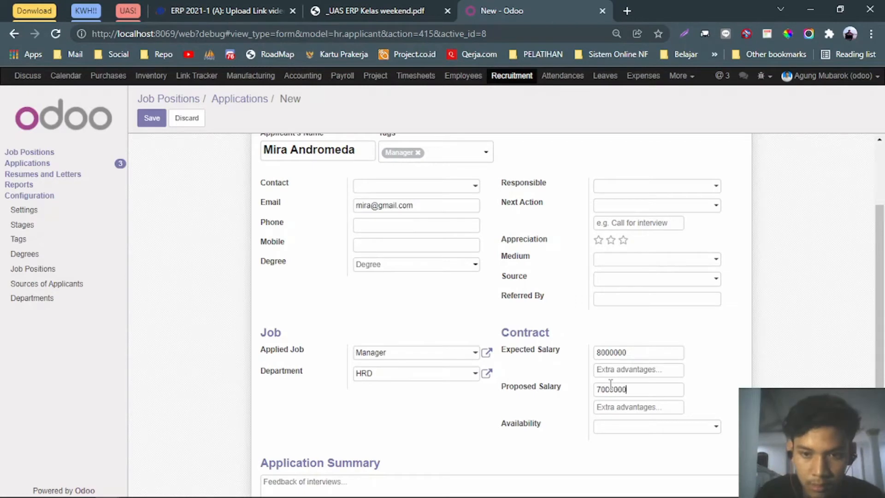
pyautogui.write('000000')
pyautogui.scroll(-1, 611, 385)
pyautogui.click(644, 395)
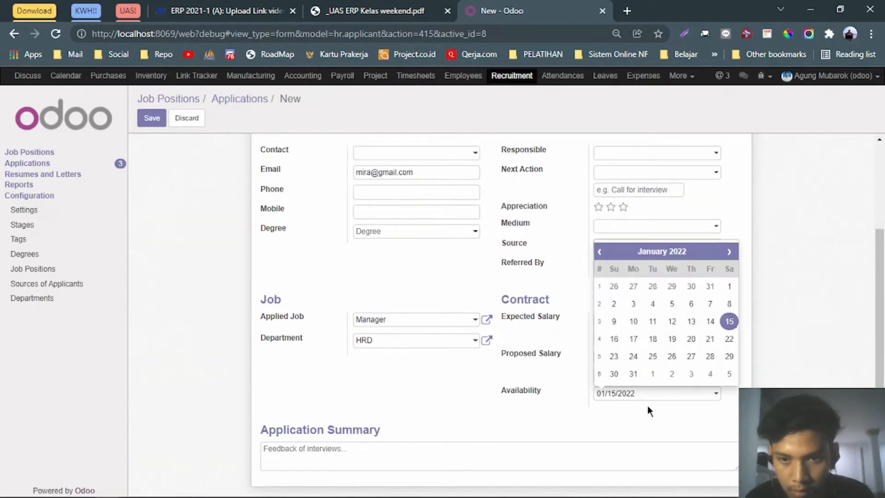
pyautogui.click(648, 416)
pyautogui.scroll(3, 425, 381)
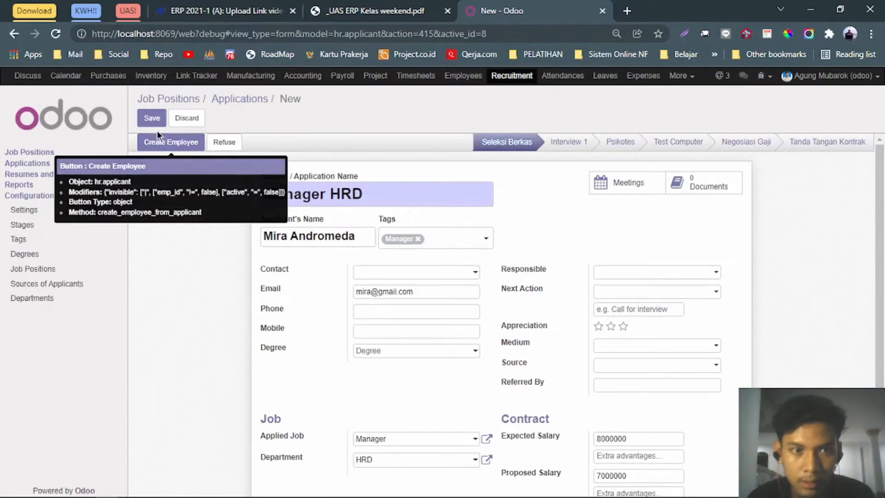
# Create an HRD employee from the Manager HRD application, then go back to the Manager applications kanban.
pyautogui.click(168, 146)
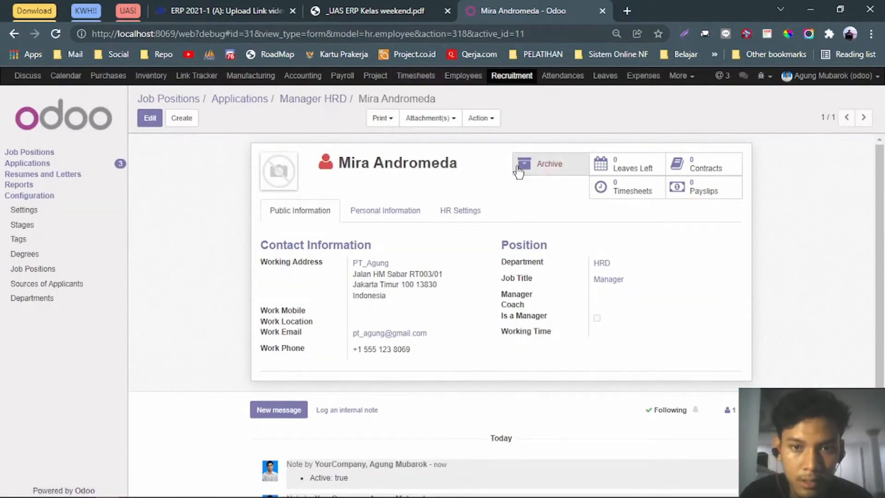
pyautogui.click(311, 103)
pyautogui.click(250, 102)
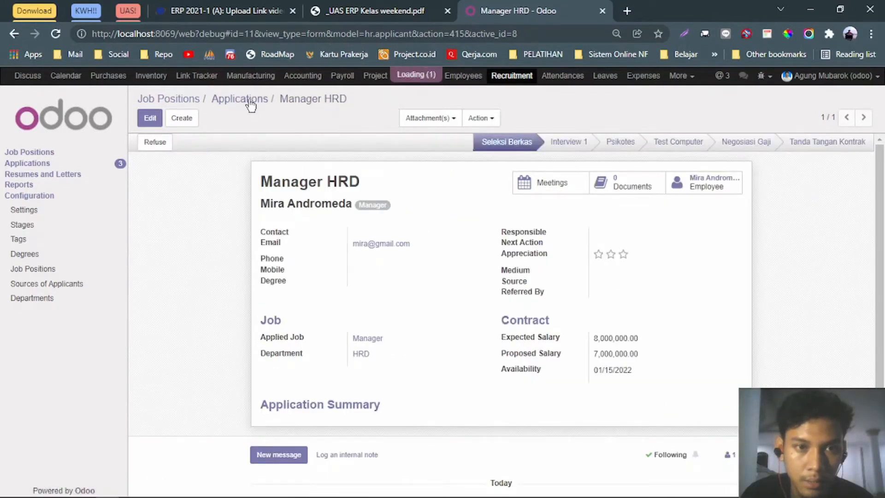
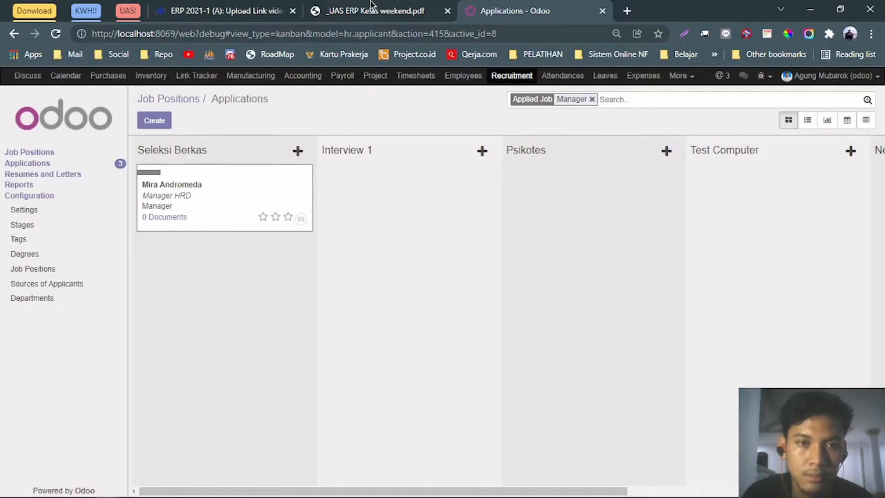
# Review the brief, then scroll the Manager applications board toward the later stages.
pyautogui.click(390, 12)
pyautogui.scroll(2, 352, 164)
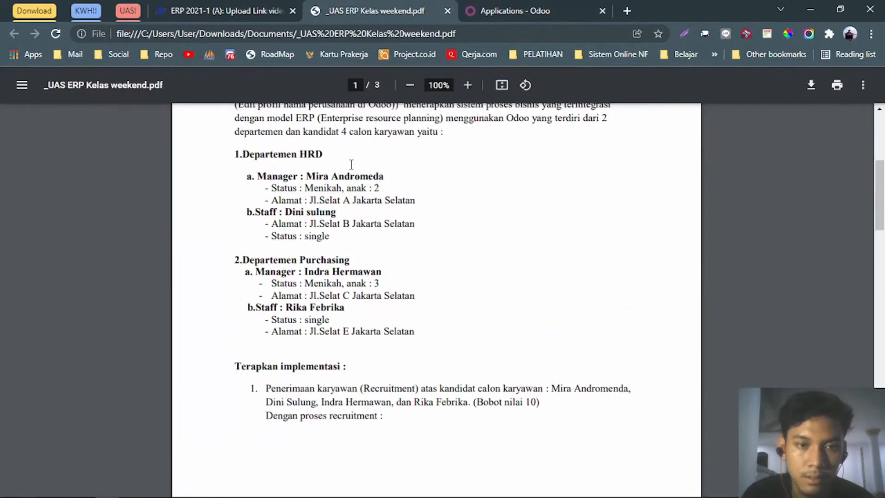
pyautogui.click(528, 13)
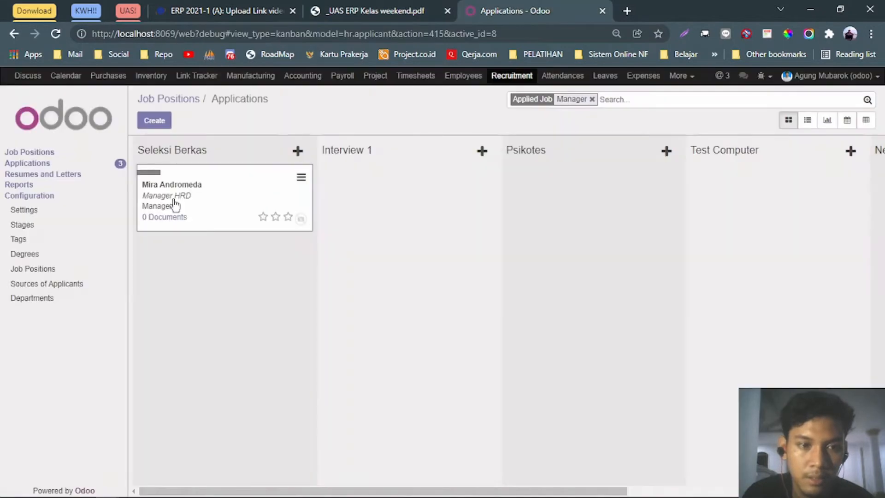
pyautogui.moveTo(175, 204)
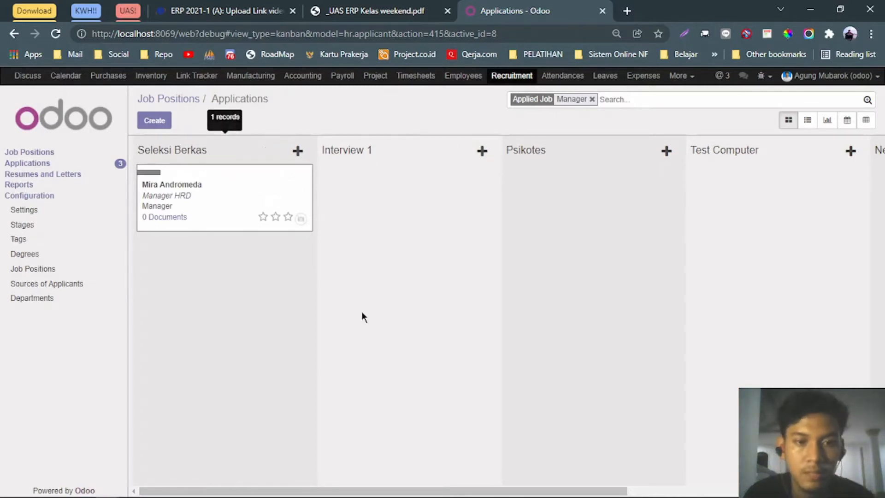
pyautogui.moveTo(429, 491); pyautogui.dragTo(429, 492)
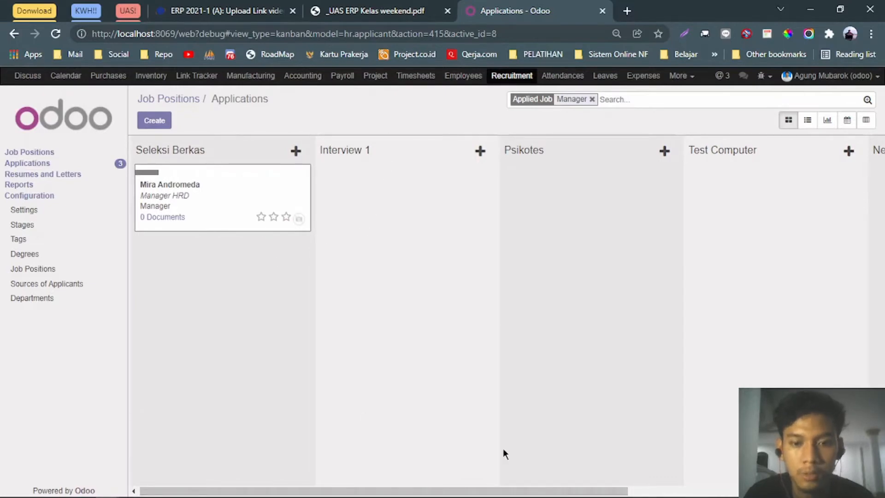
pyautogui.moveTo(486, 492)
pyautogui.mouseDown()
pyautogui.moveTo(736, 491)
pyautogui.moveTo(496, 478)
pyautogui.moveTo(477, 490)
pyautogui.mouseUp()
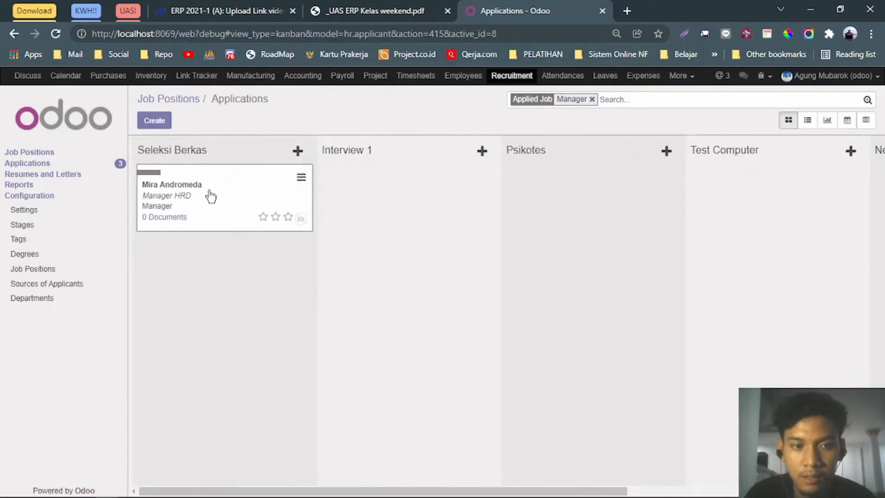
# Drag the Manager HRD card from Seleksi Berkas into Tanda Tangan Kontrak and open it.
pyautogui.moveTo(413, 213); pyautogui.dragTo(653, 203)
pyautogui.click(654, 203)
pyautogui.moveTo(421, 182); pyautogui.dragTo(624, 197)
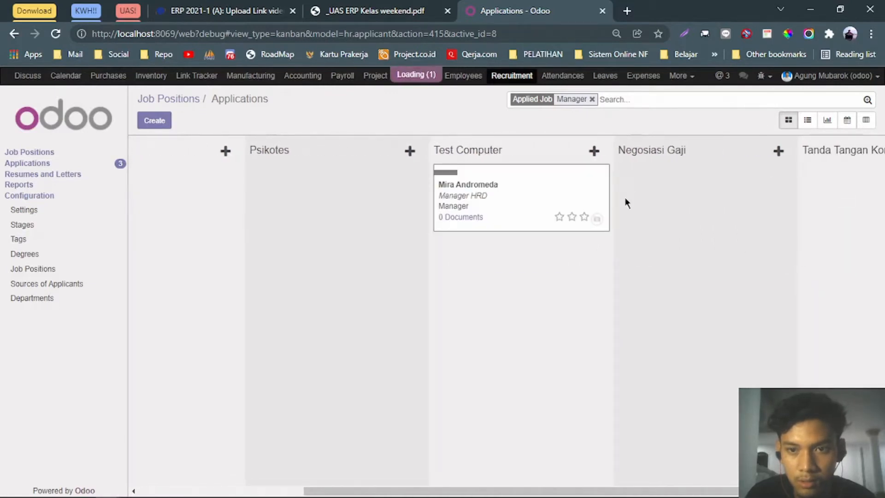
pyautogui.moveTo(509, 182); pyautogui.dragTo(800, 195)
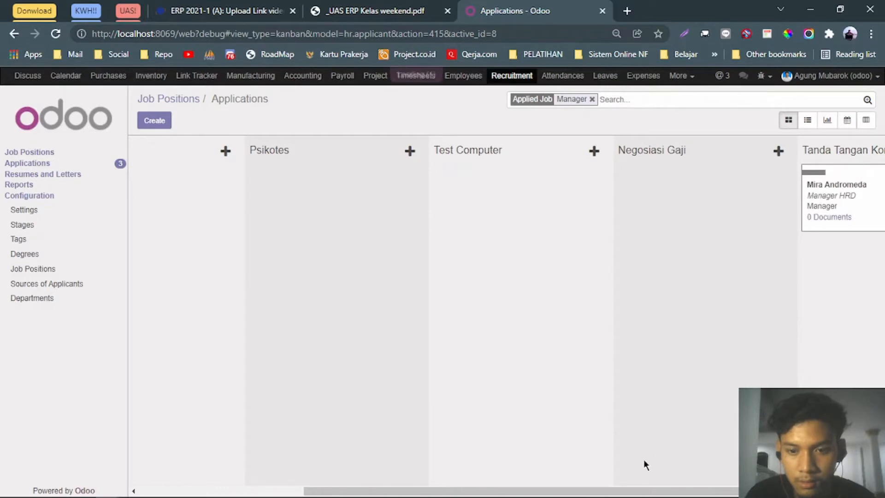
pyautogui.moveTo(620, 493); pyautogui.dragTo(725, 486)
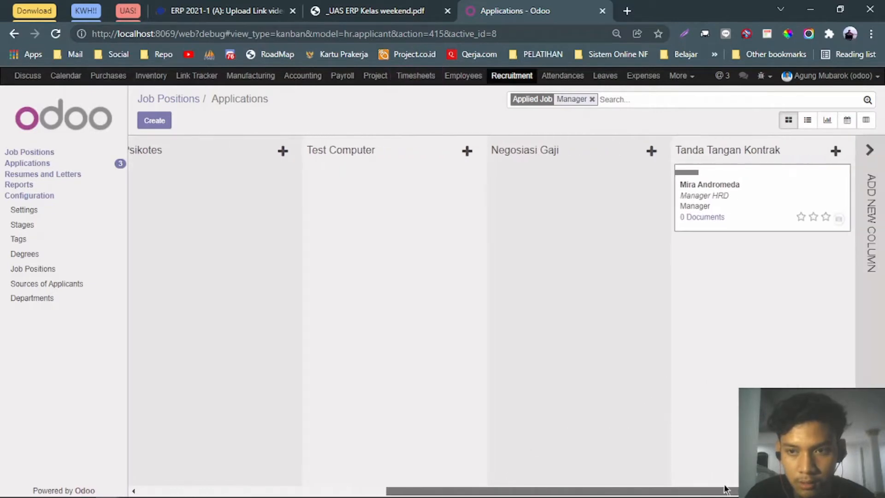
pyautogui.click(706, 189)
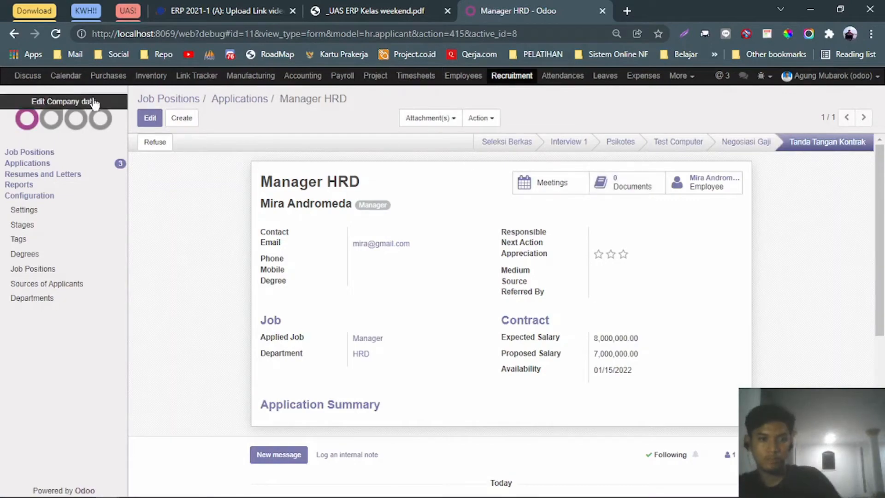
pyautogui.click(148, 119)
pyautogui.click(414, 10)
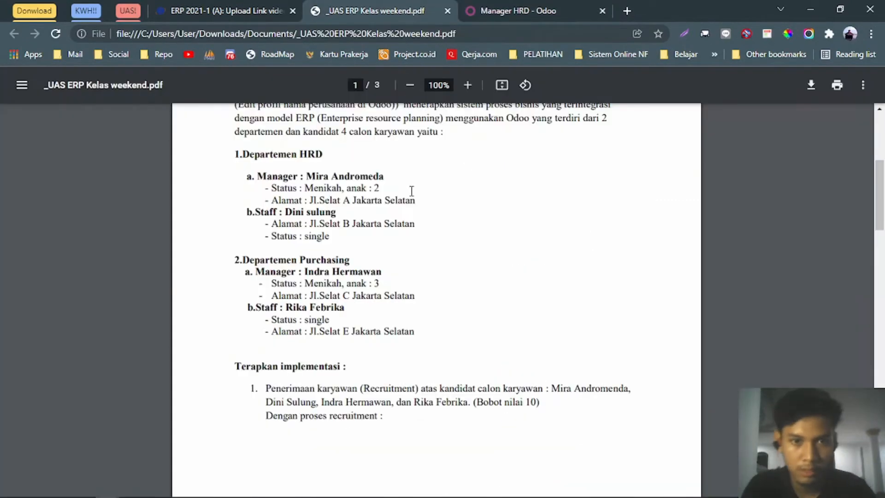
pyautogui.click(500, 10)
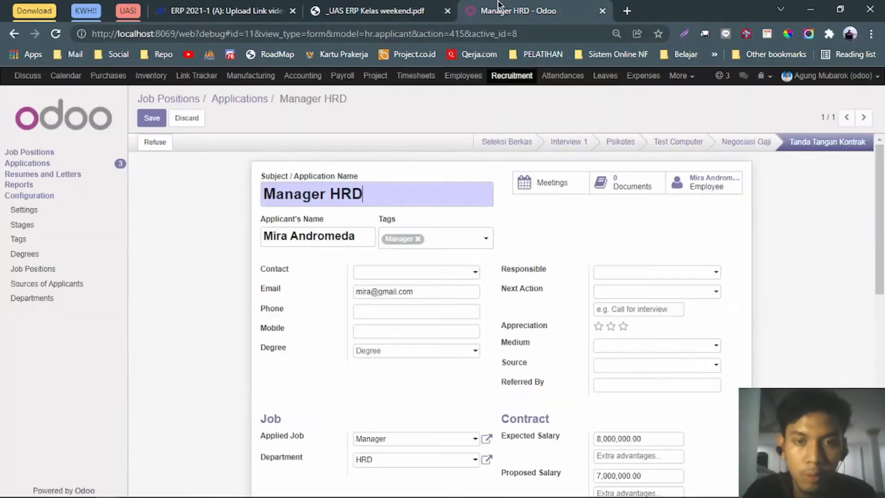
pyautogui.scroll(-2, 497, 203)
pyautogui.scroll(-1, 493, 230)
pyautogui.scroll(2, 486, 220)
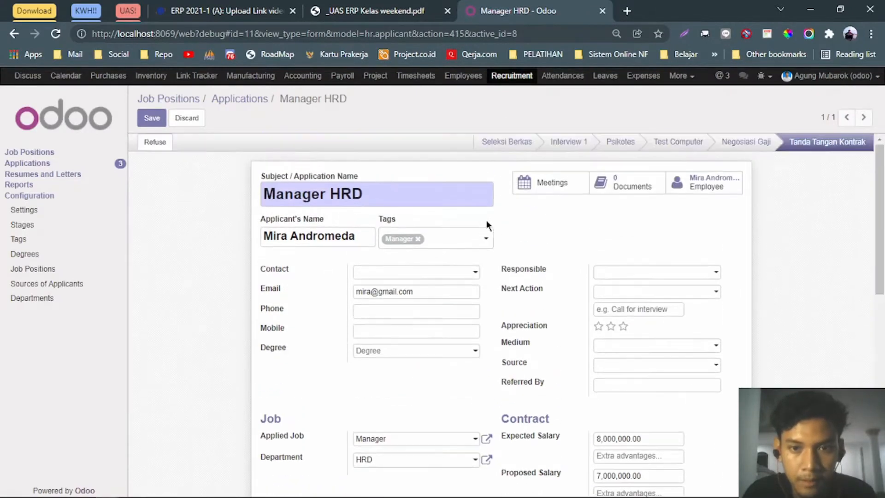
pyautogui.scroll(-2, 486, 220)
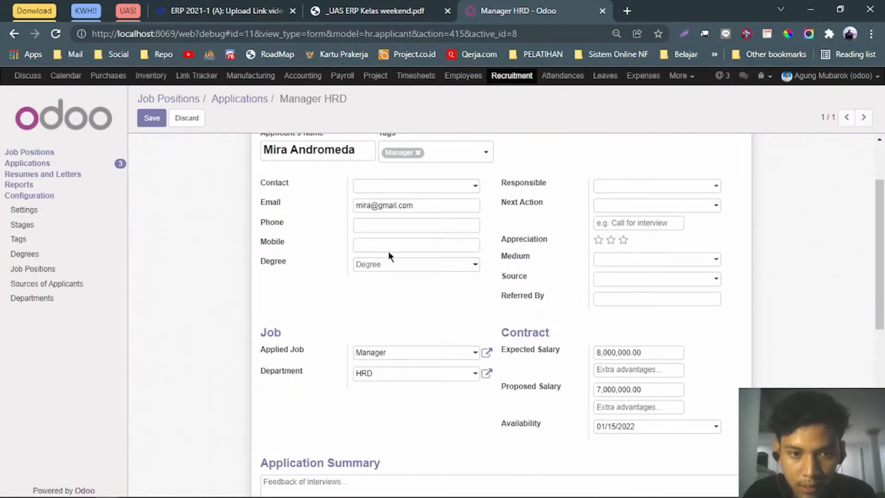
pyautogui.scroll(2, 413, 245)
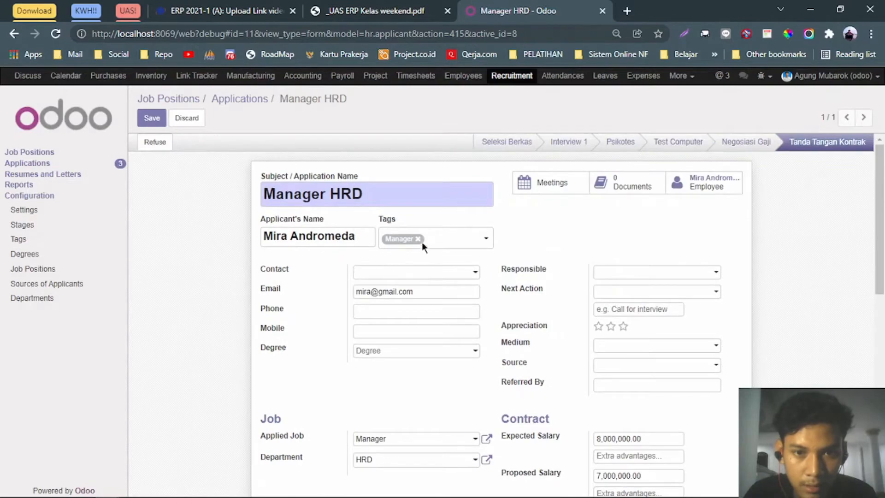
pyautogui.scroll(-10, 457, 281)
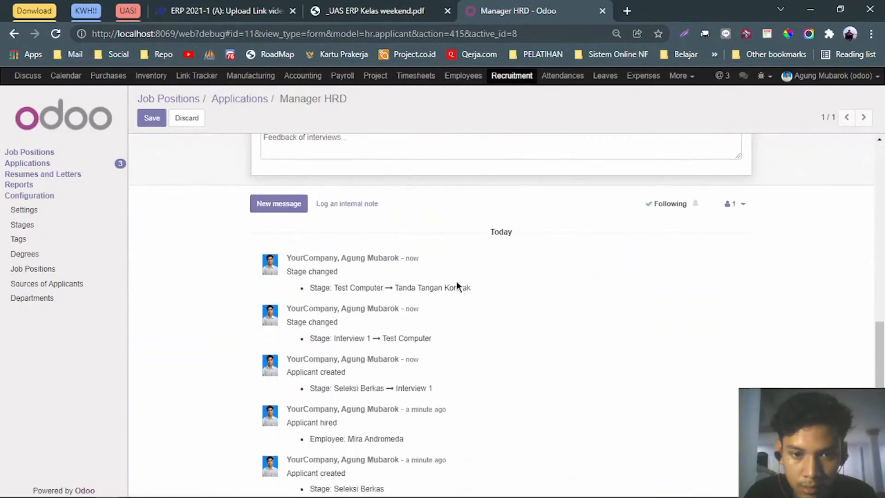
pyautogui.scroll(10, 456, 281)
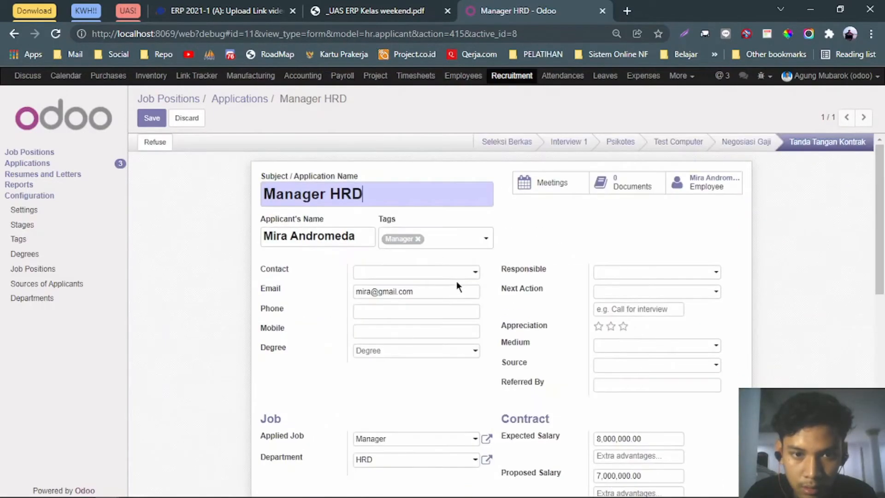
pyautogui.click(431, 274)
pyautogui.press('Escape')
pyautogui.scroll(-2, 605, 258)
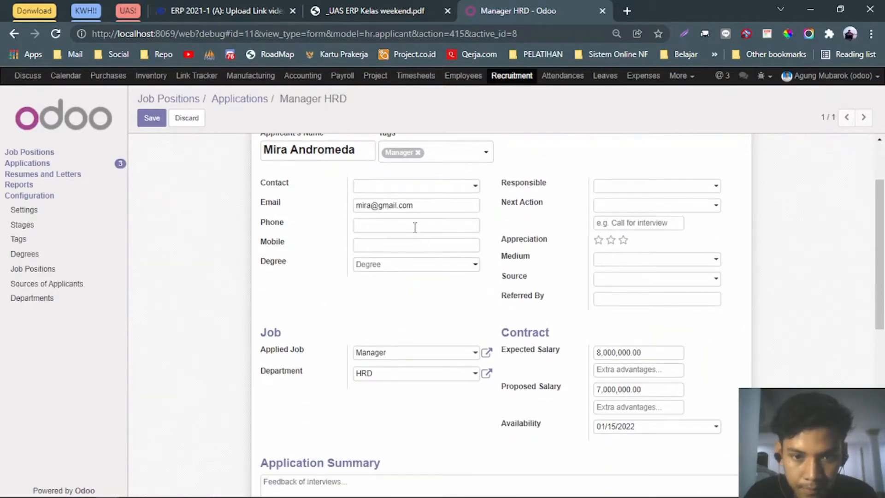
pyautogui.scroll(-9, 513, 327)
pyautogui.scroll(11, 513, 327)
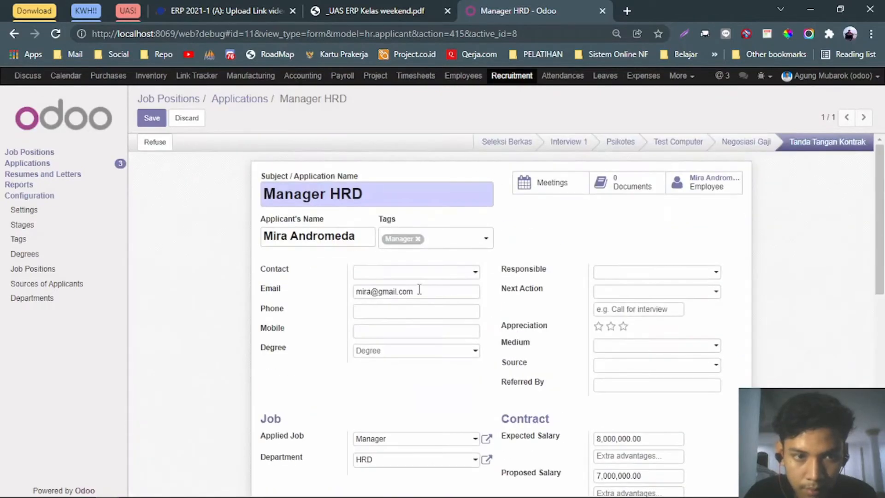
pyautogui.click(152, 118)
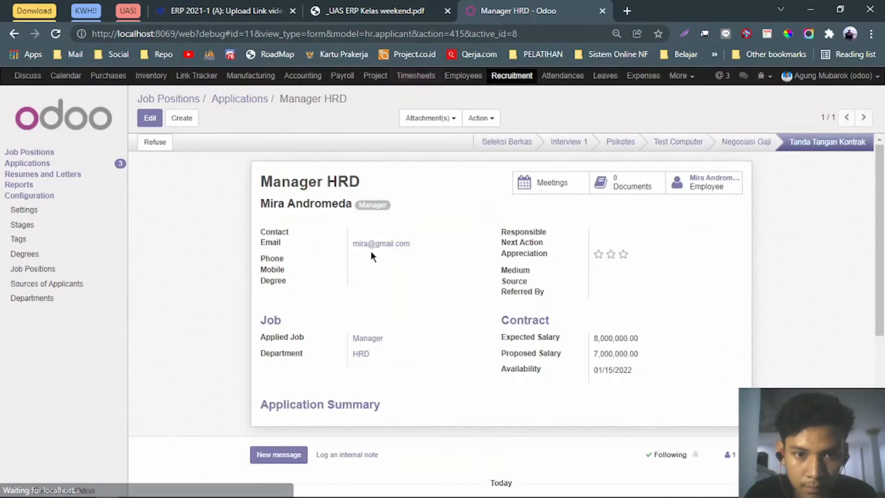
pyautogui.scroll(-6, 452, 305)
pyautogui.scroll(6, 388, 289)
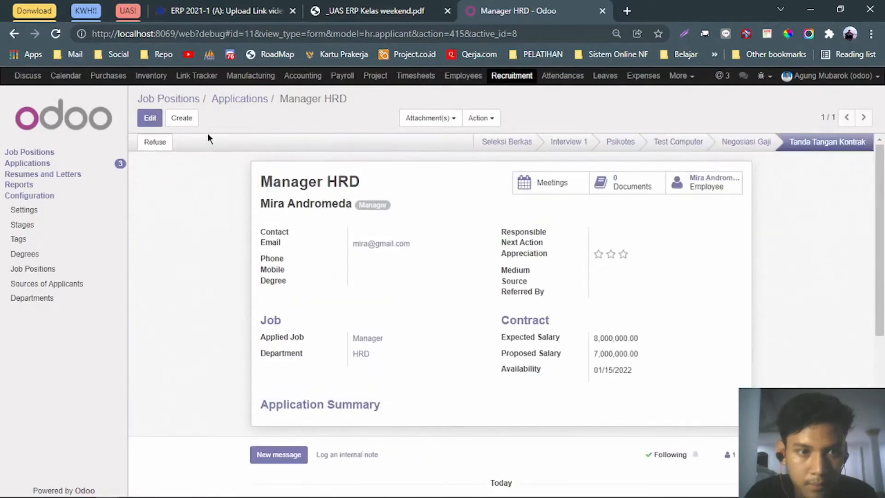
pyautogui.click(244, 99)
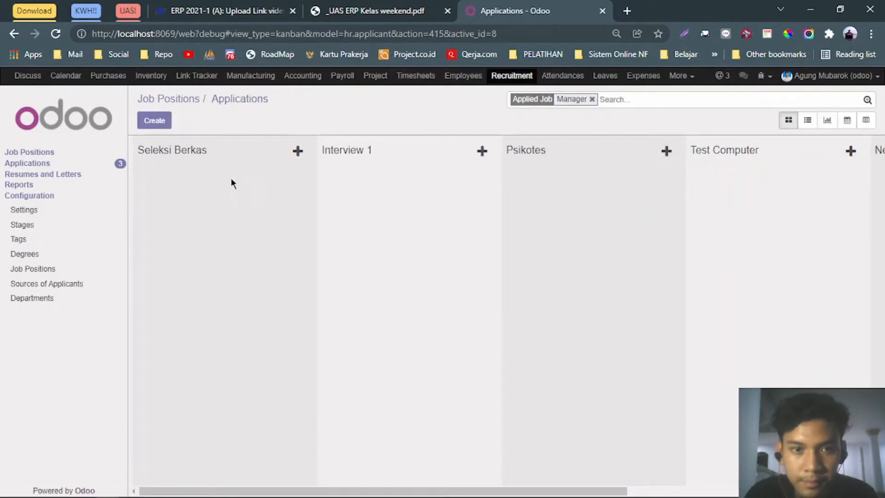
# Open the Manager HRD application's linked employee record (department HRD, job title Manager).
pyautogui.moveTo(514, 490); pyautogui.dragTo(718, 490)
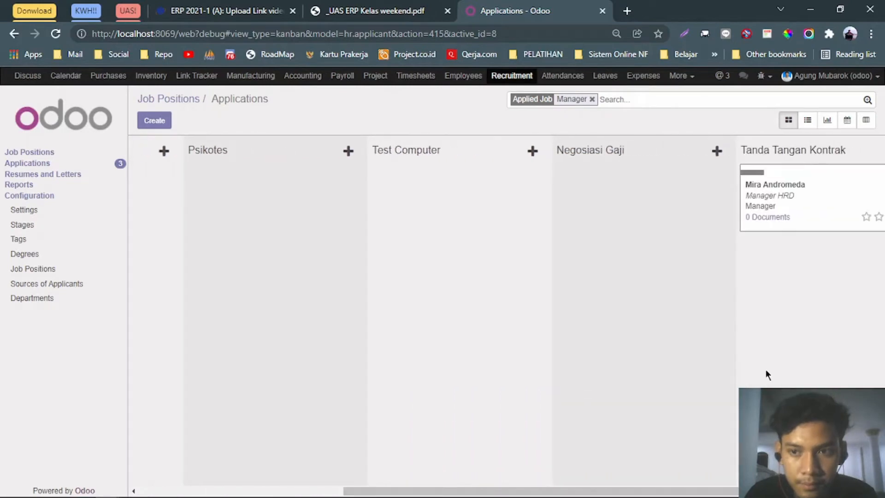
pyautogui.click(764, 183)
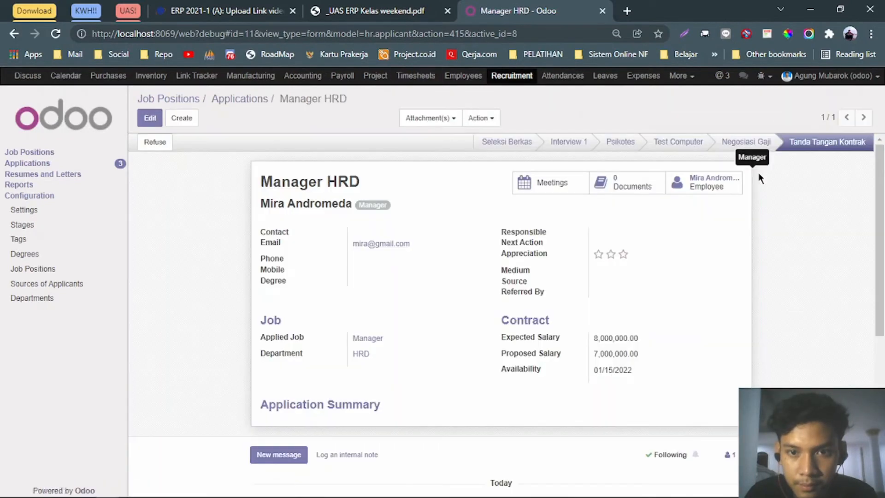
pyautogui.click(701, 187)
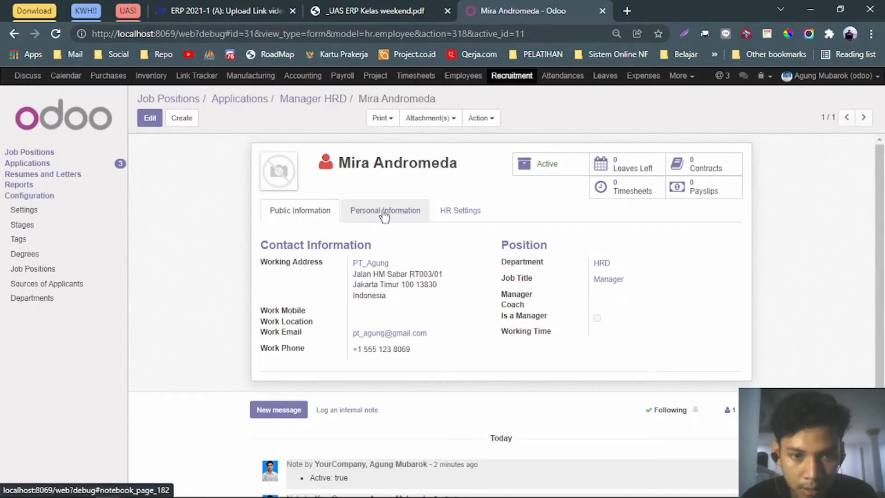
# Set the employee as her own Manager by searching her name in the employee list.
pyautogui.click(149, 118)
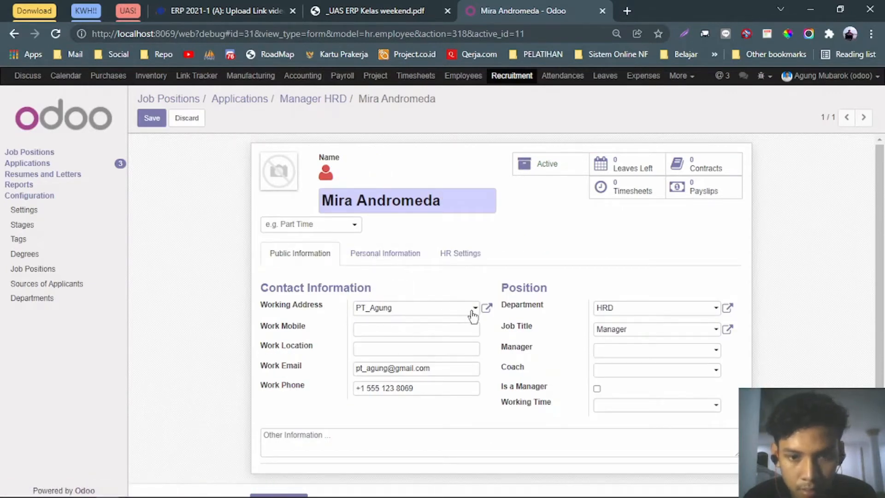
pyautogui.click(658, 350)
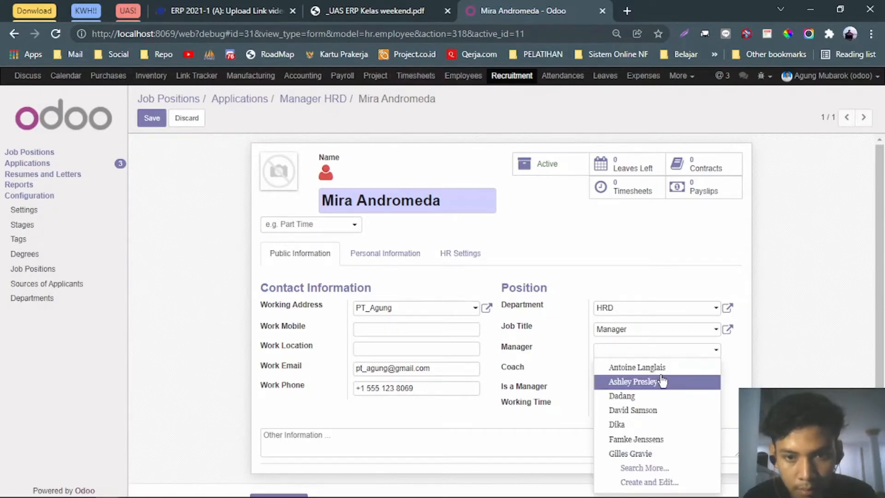
pyautogui.click(634, 467)
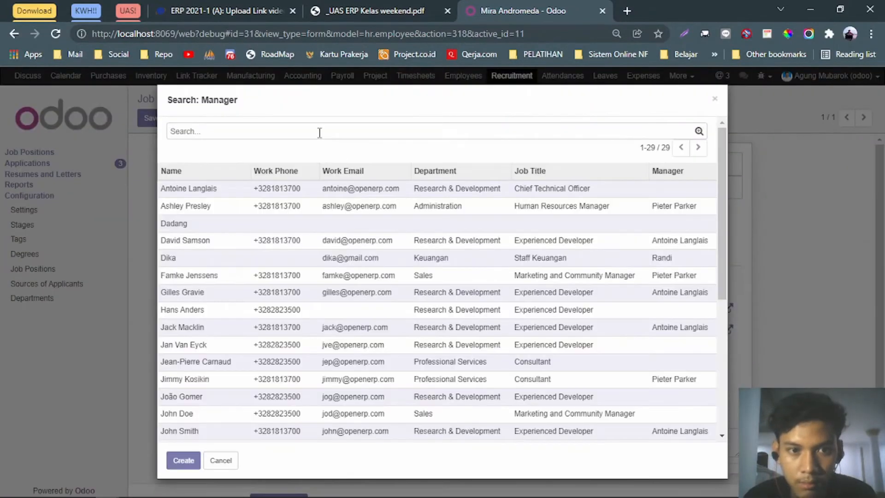
pyautogui.write('Mira')
pyautogui.press('Return')
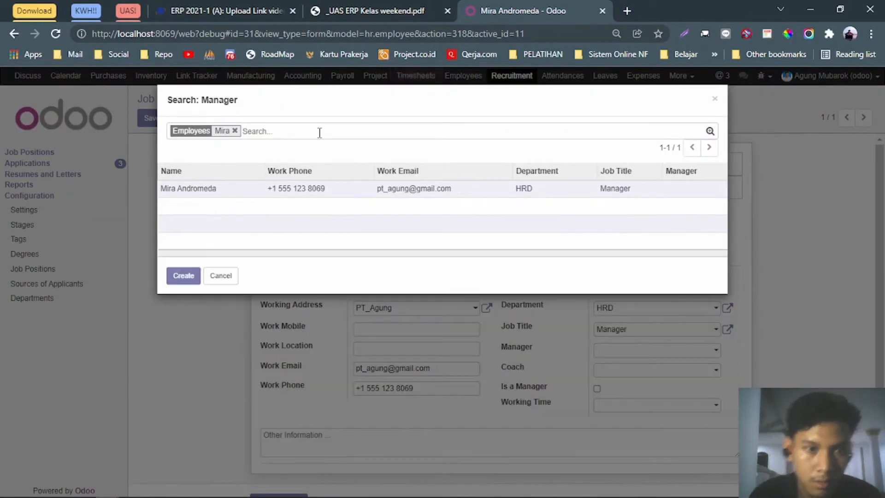
pyautogui.click(346, 195)
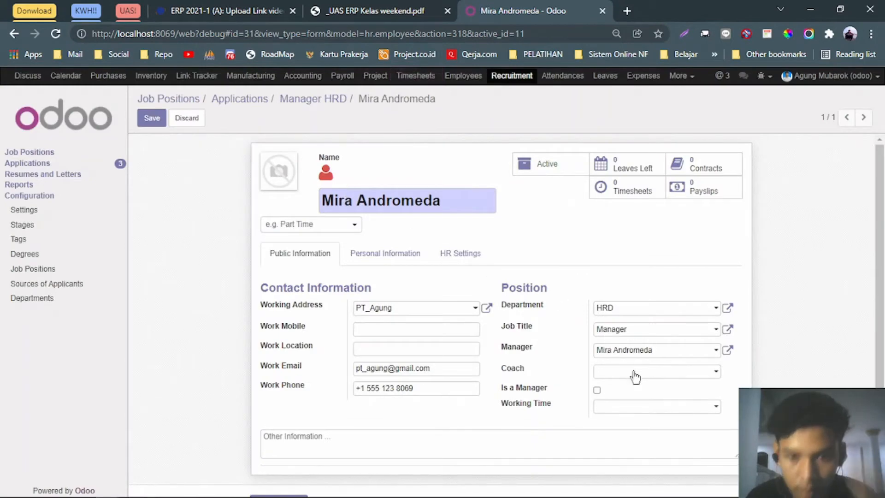
pyautogui.click(652, 372)
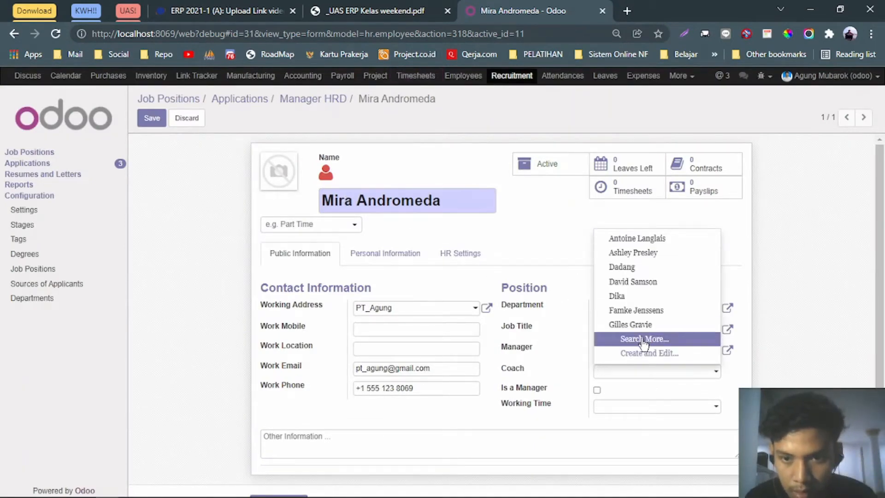
# Set her as her own Coach too, leaving Working Time empty.
pyautogui.click(644, 340)
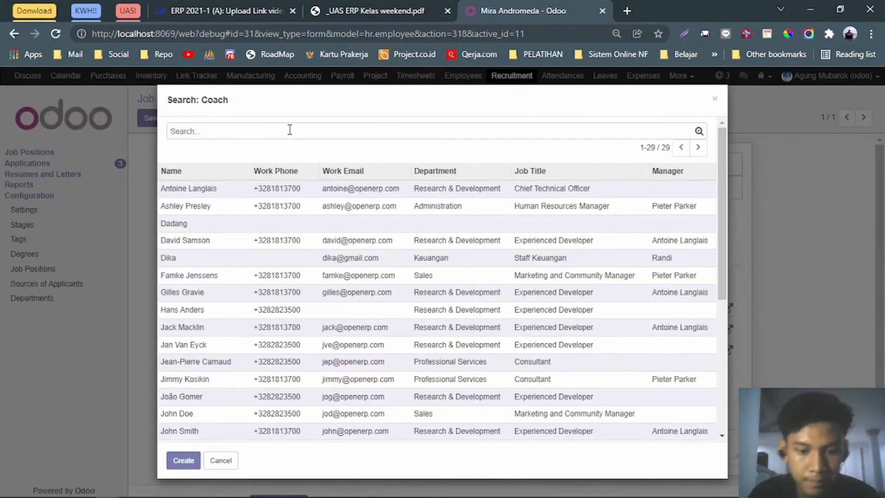
pyautogui.write('Mira')
pyautogui.press('Return')
pyautogui.click(278, 175)
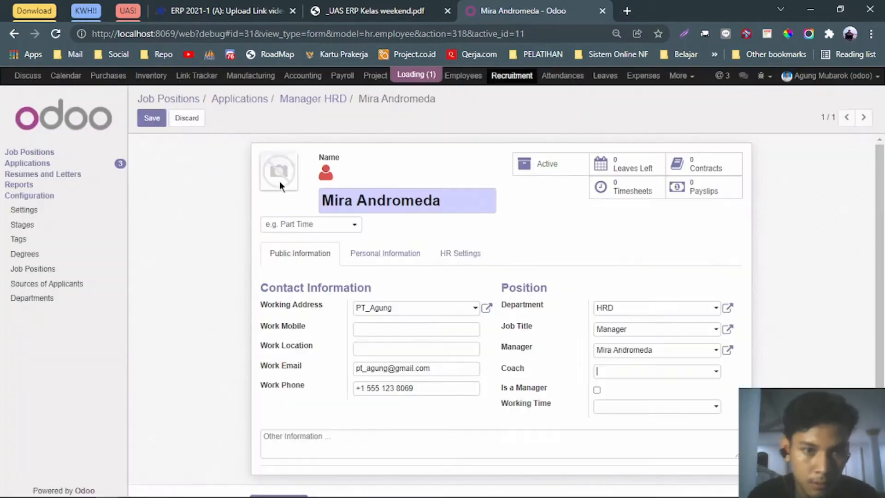
pyautogui.click(644, 414)
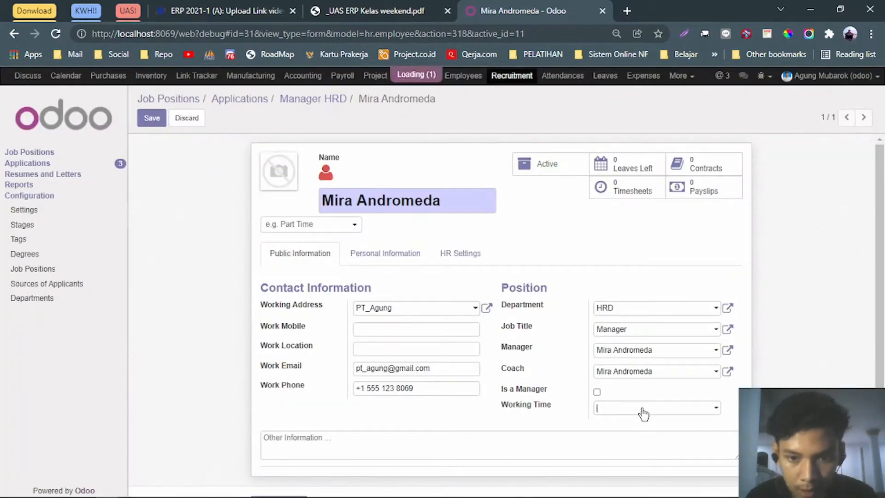
pyautogui.click(543, 424)
pyautogui.scroll(-2, 349, 361)
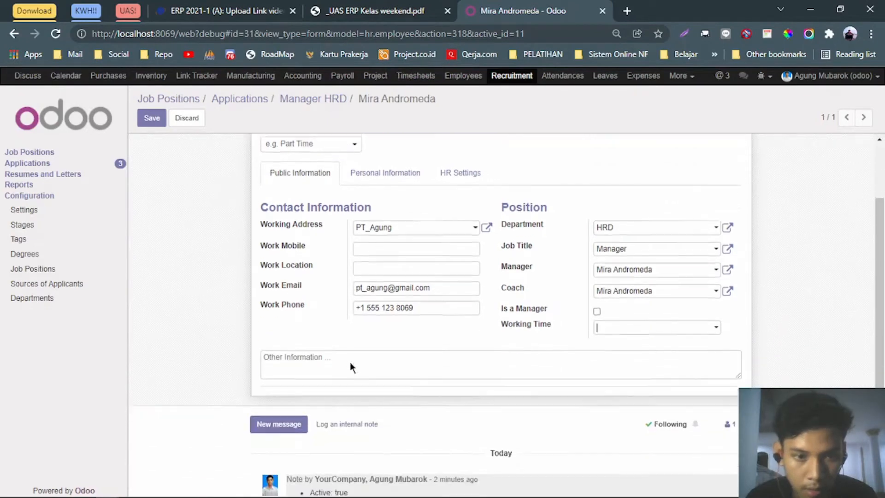
# Set the employee's nationality to Indonesia on Personal Information.
pyautogui.click(376, 175)
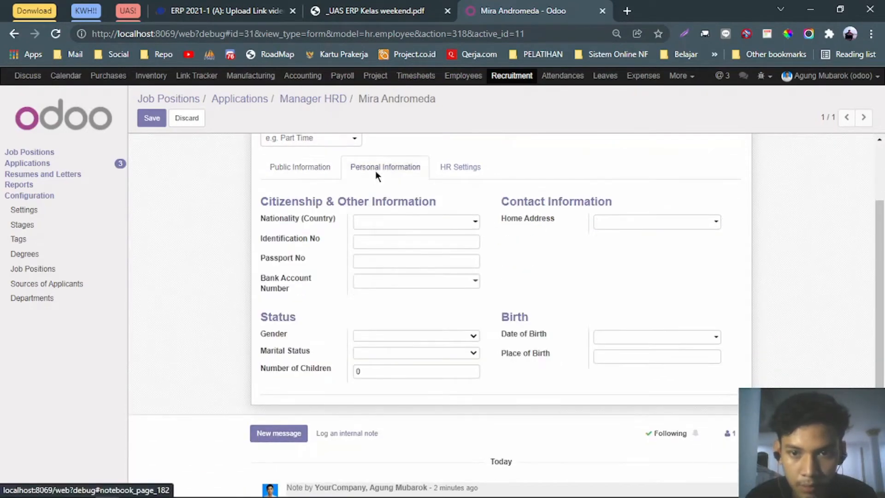
pyautogui.click(380, 12)
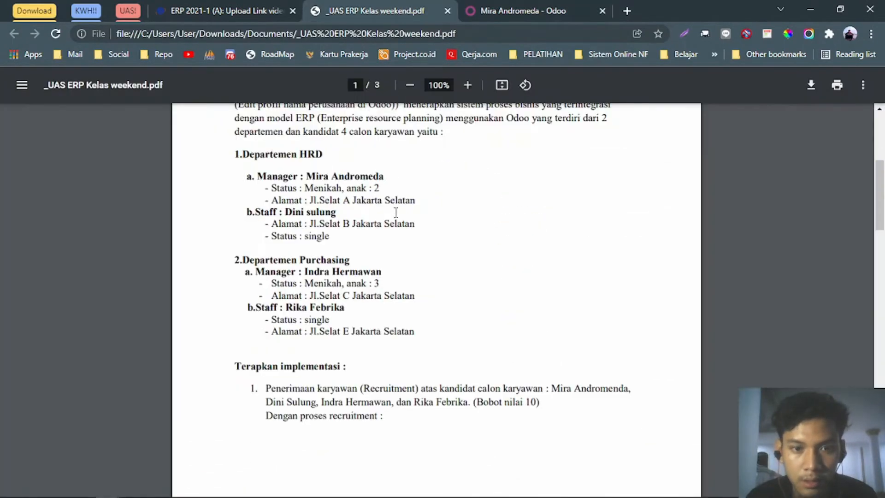
pyautogui.click(526, 12)
pyautogui.click(416, 226)
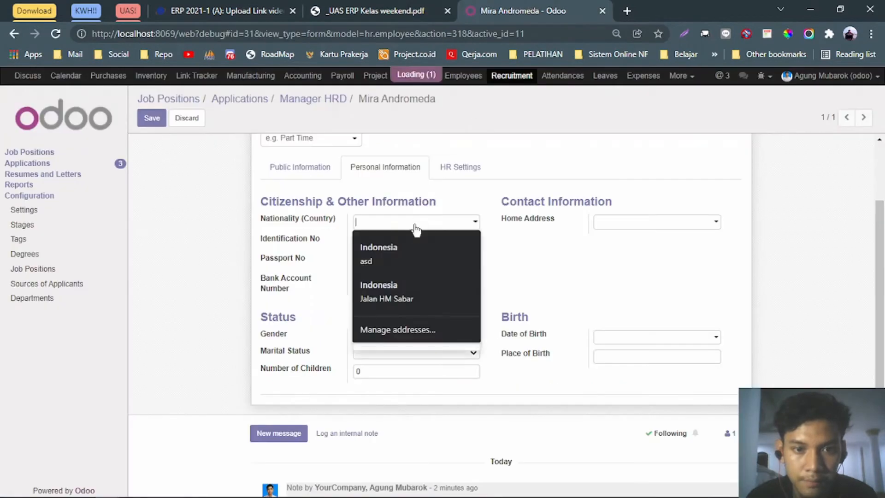
pyautogui.write('Indonesia')
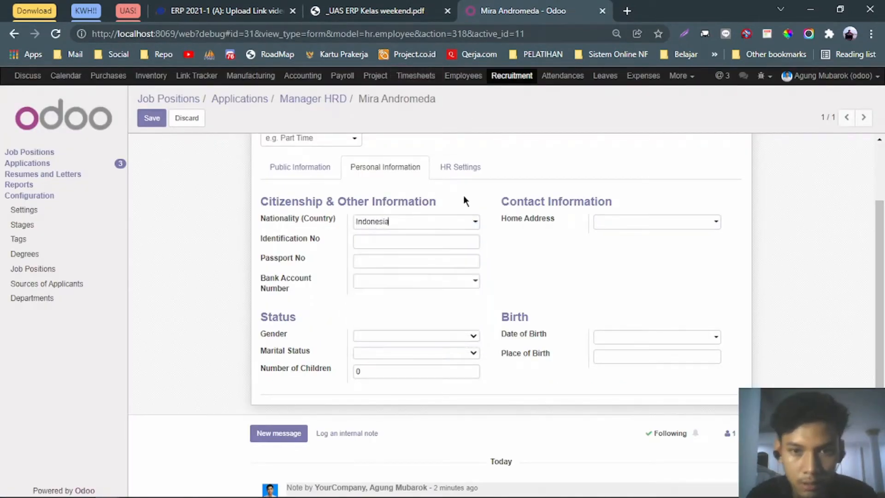
# Create her home address from the assignment PDF as a new address.
pyautogui.click(654, 223)
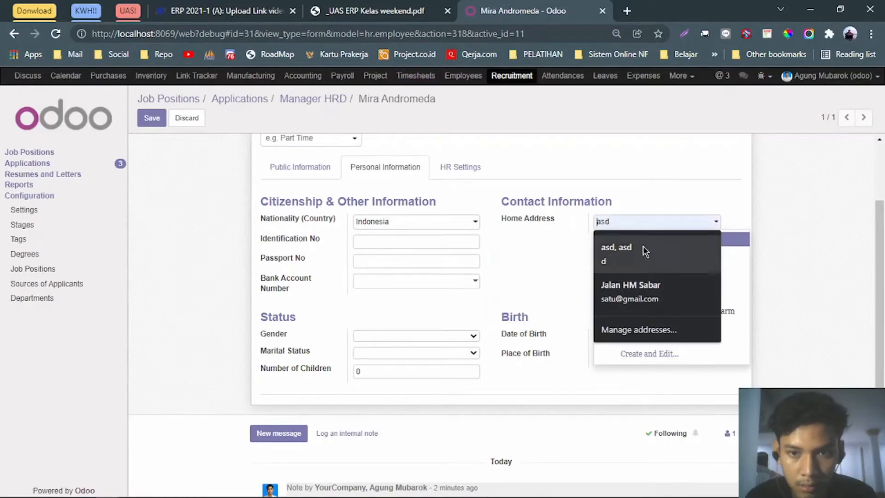
pyautogui.click(341, 9)
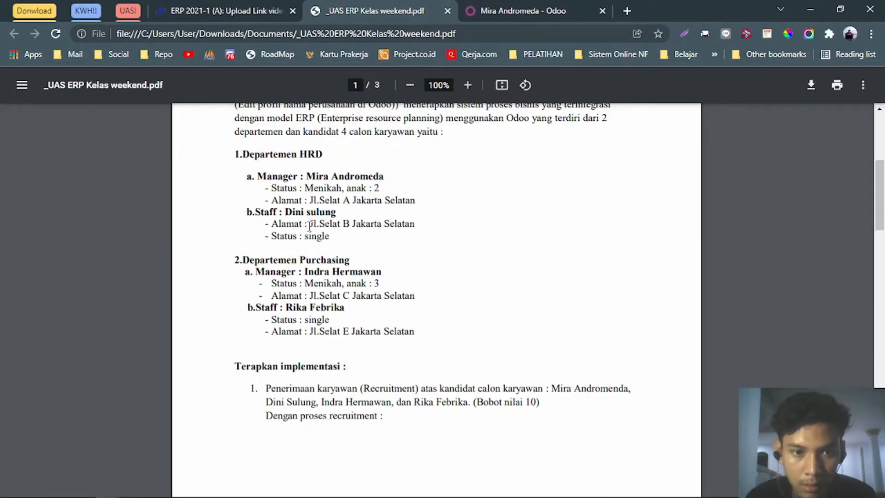
pyautogui.moveTo(308, 224); pyautogui.dragTo(438, 224)
pyautogui.moveTo(309, 200); pyautogui.dragTo(458, 199)
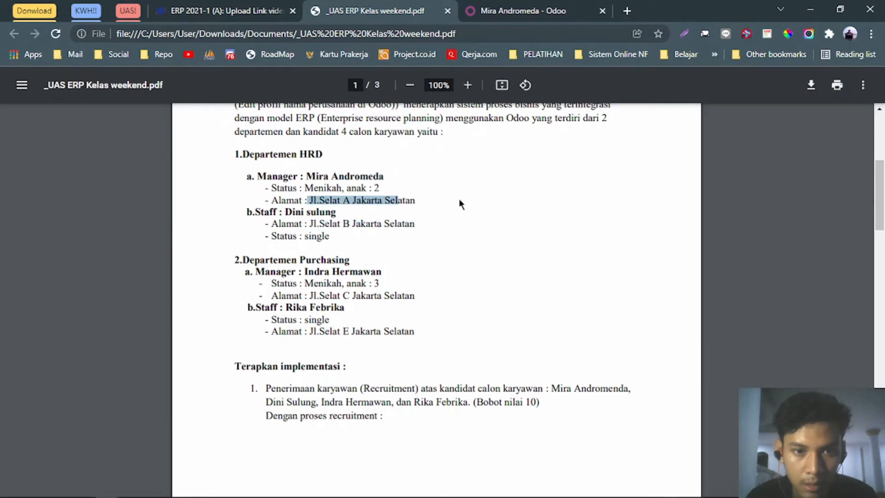
pyautogui.click(524, 9)
pyautogui.click(405, 10)
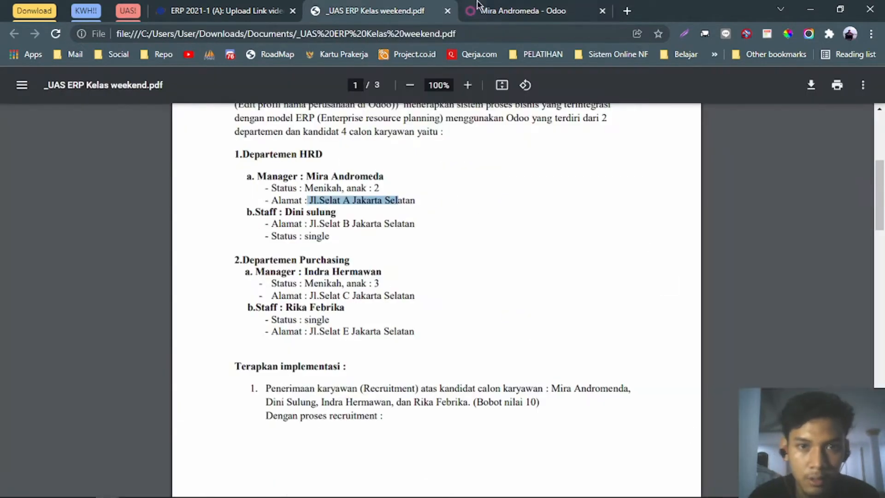
pyautogui.click(505, 7)
pyautogui.write('Jl. S')
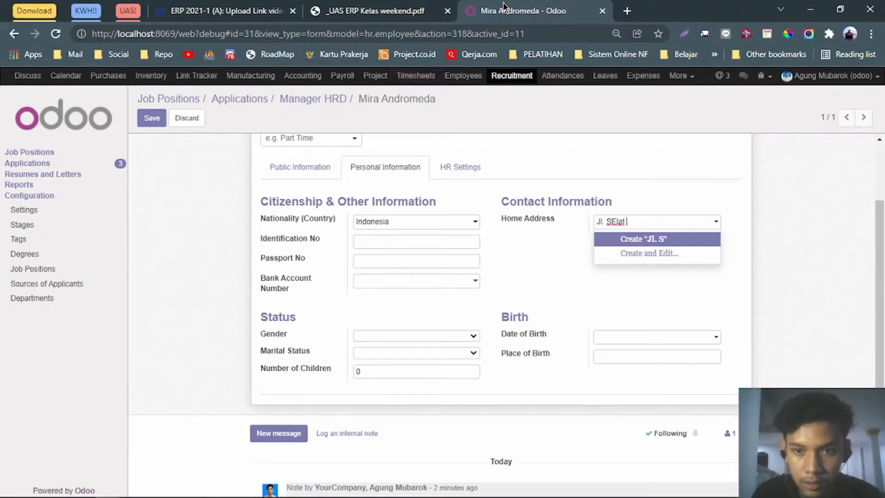
pyautogui.write('E')
pyautogui.press('BackSpace')
pyautogui.write('A')
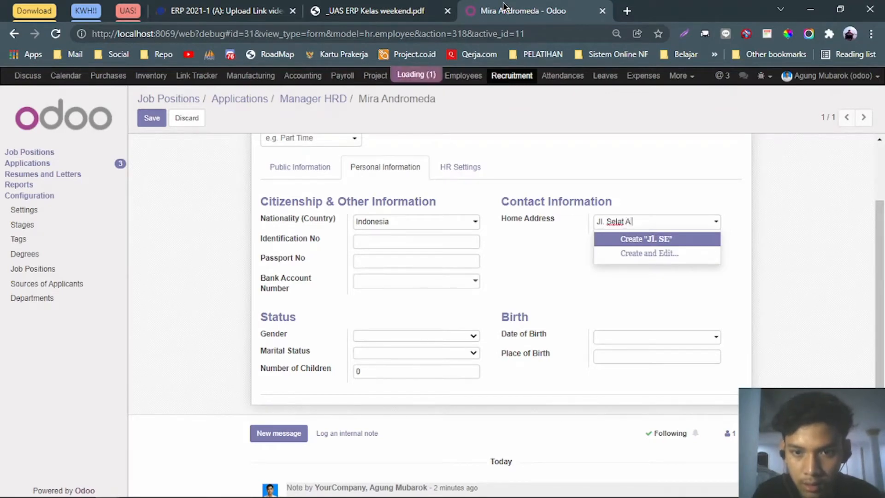
pyautogui.write(' Jakarta Selata')
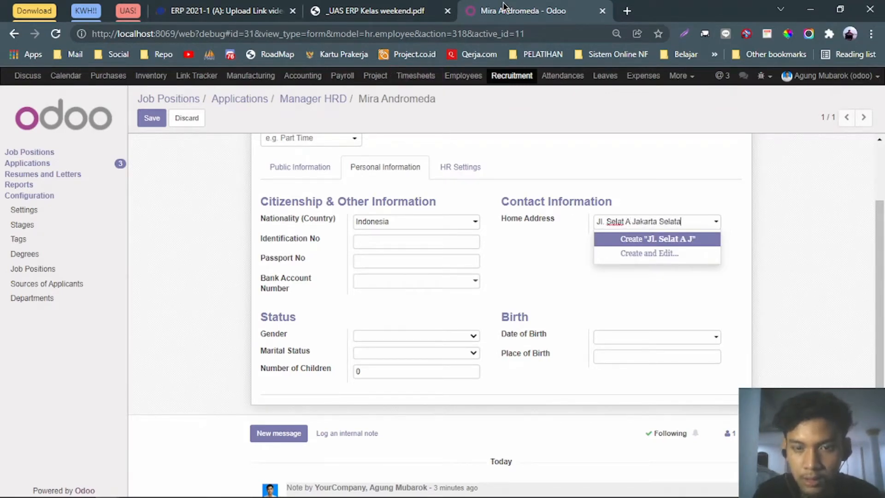
pyautogui.write('n')
pyautogui.press('Return')
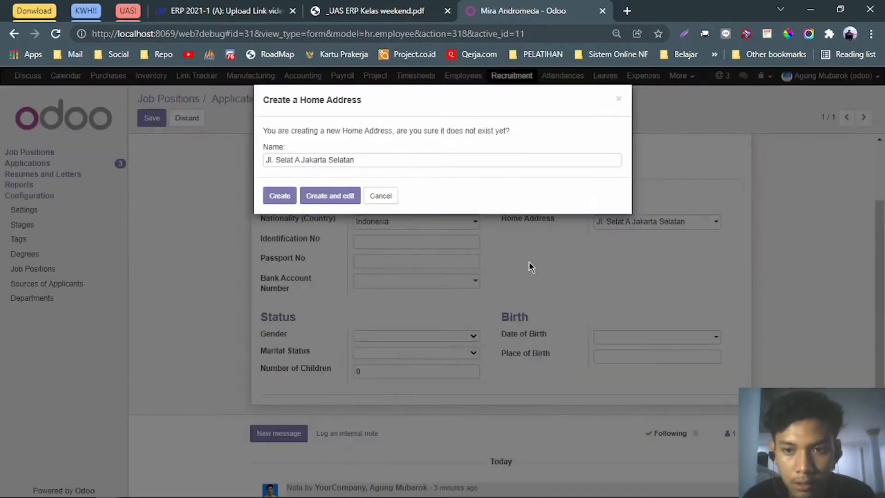
pyautogui.click(295, 196)
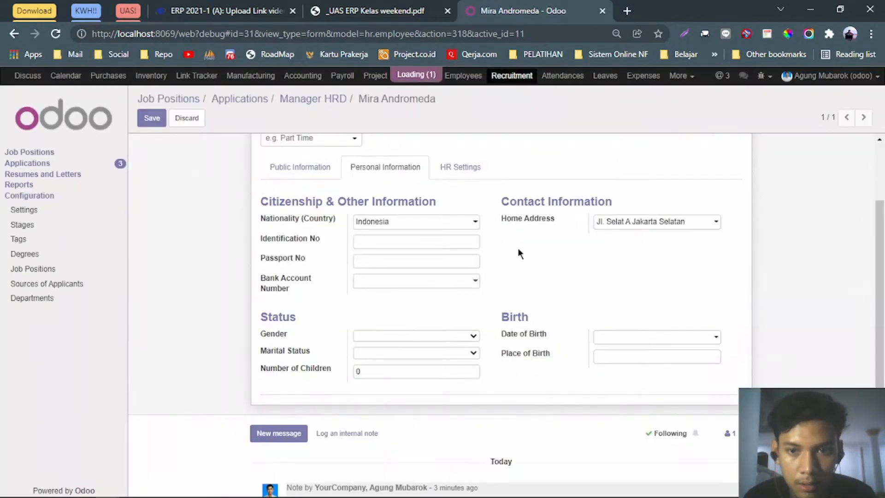
# Set gender to Female and marital status to Married.
pyautogui.click(397, 337)
pyautogui.click(386, 368)
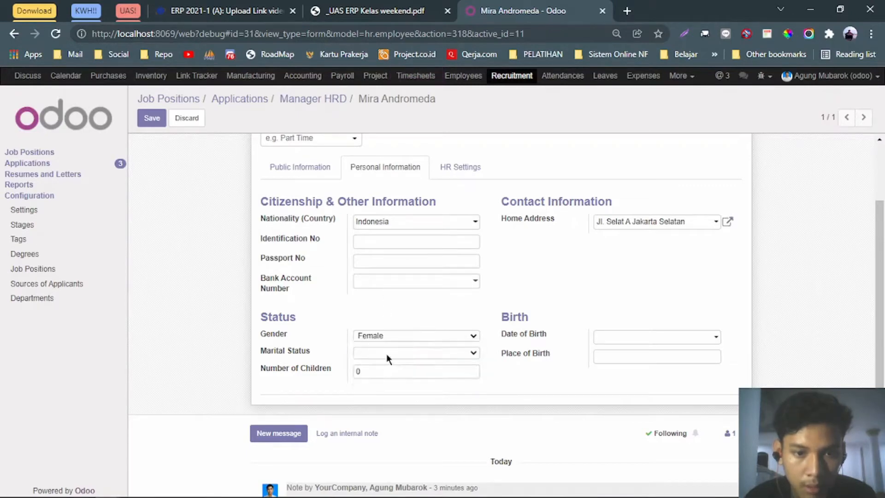
pyautogui.click(386, 354)
pyautogui.click(383, 383)
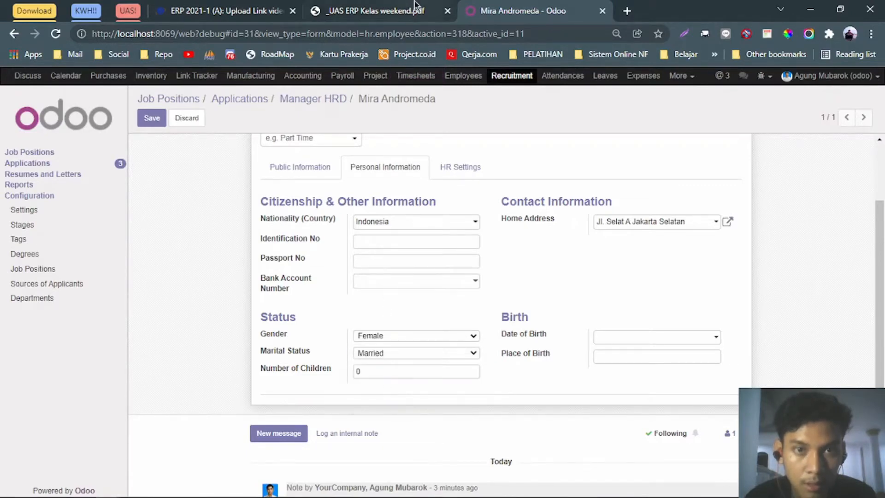
pyautogui.click(406, 10)
pyautogui.click(524, 7)
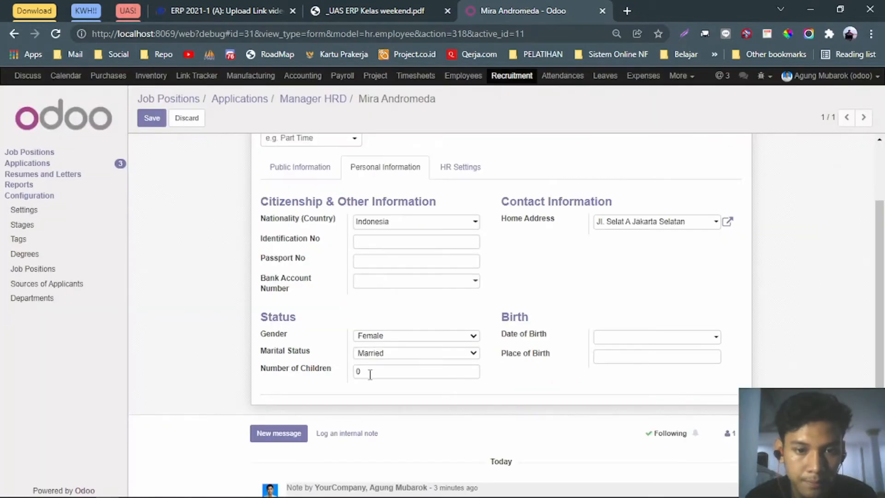
pyautogui.click(461, 165)
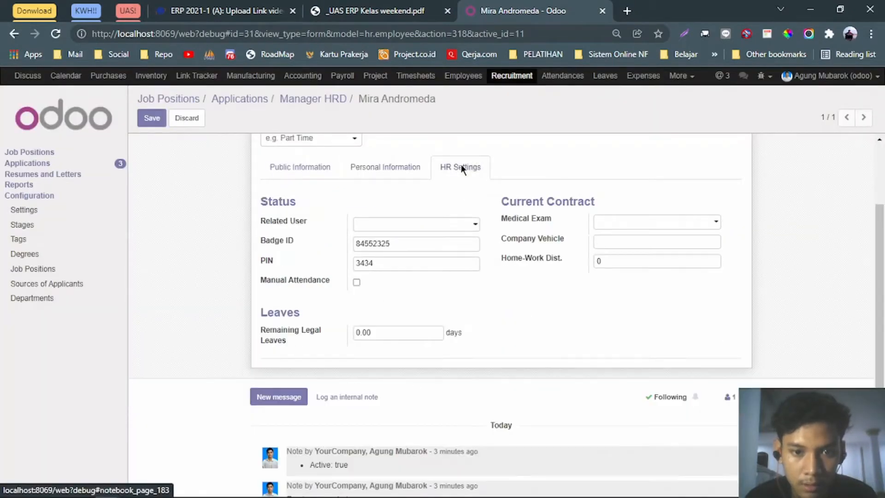
# Create and save a related user with the employee's full name and work e-mail.
pyautogui.click(433, 224)
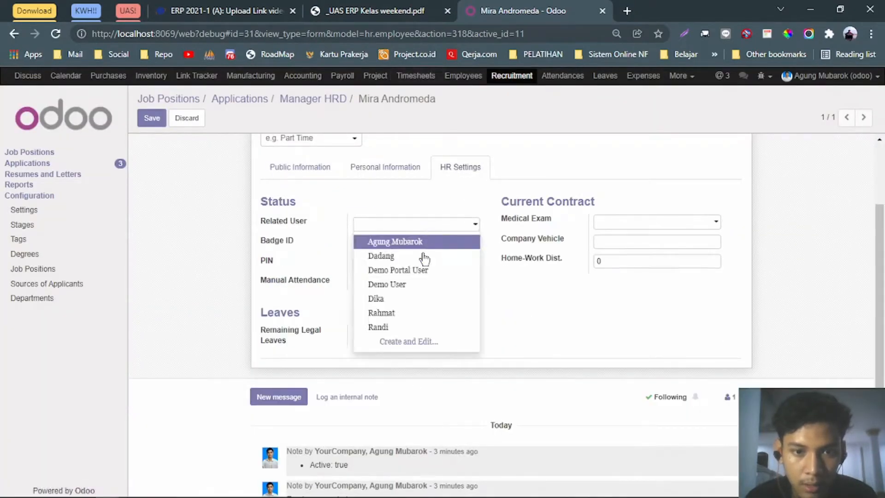
pyautogui.click(395, 338)
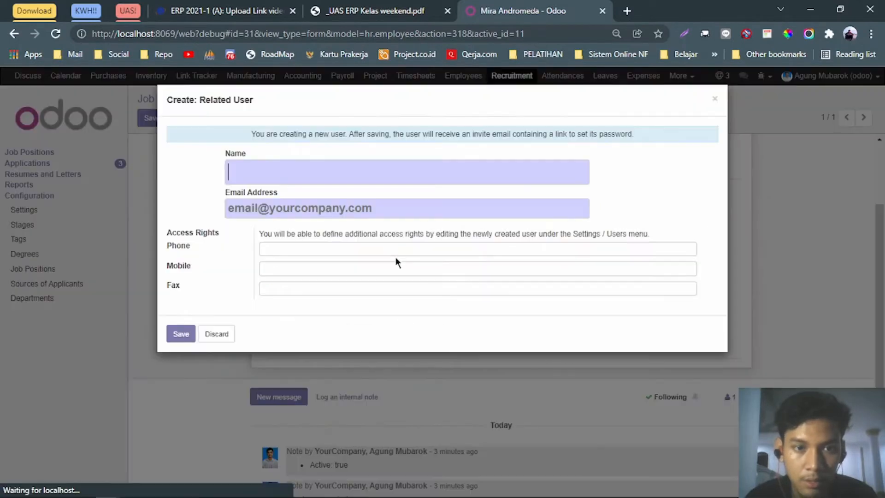
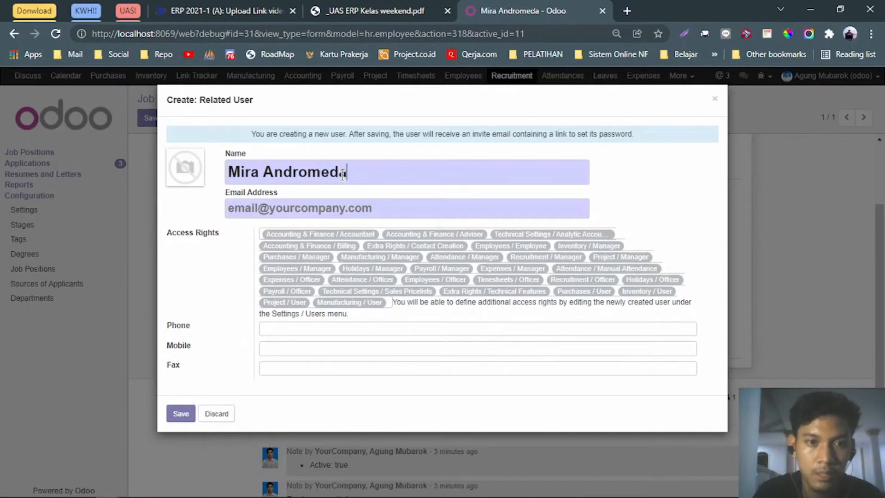
pyautogui.click(371, 10)
pyautogui.click(516, 4)
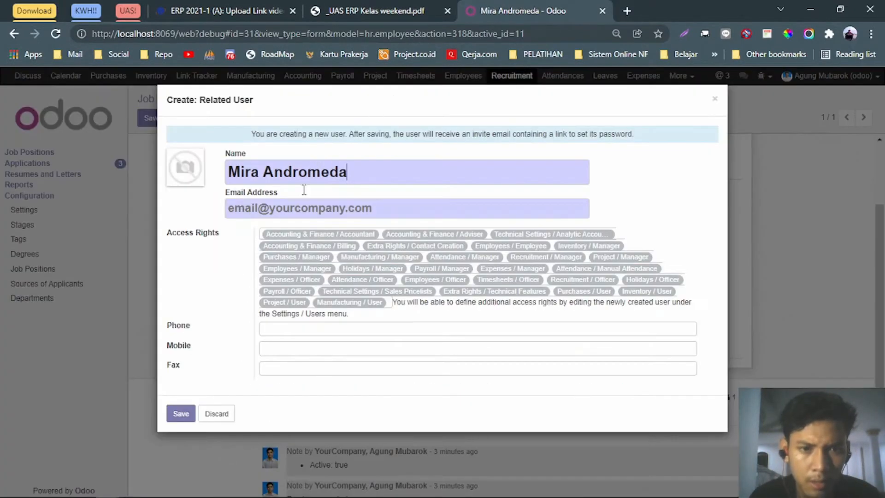
pyautogui.click(302, 208)
pyautogui.write('mria')
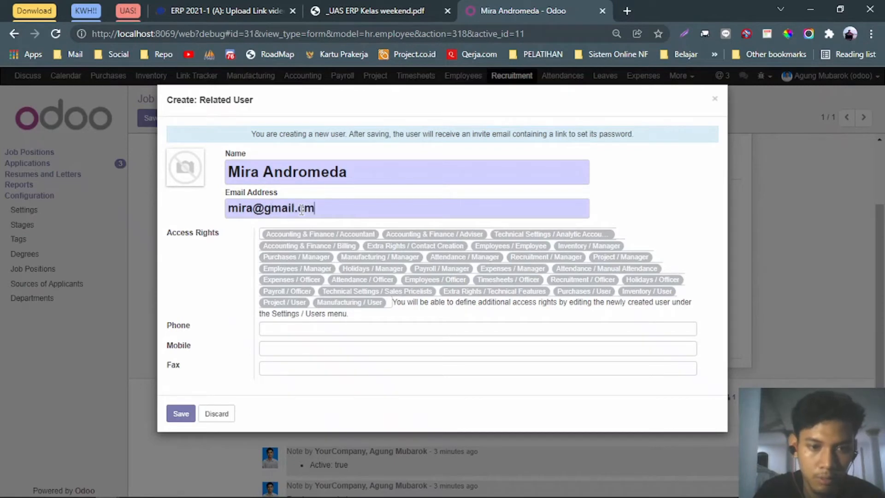
pyautogui.click(180, 413)
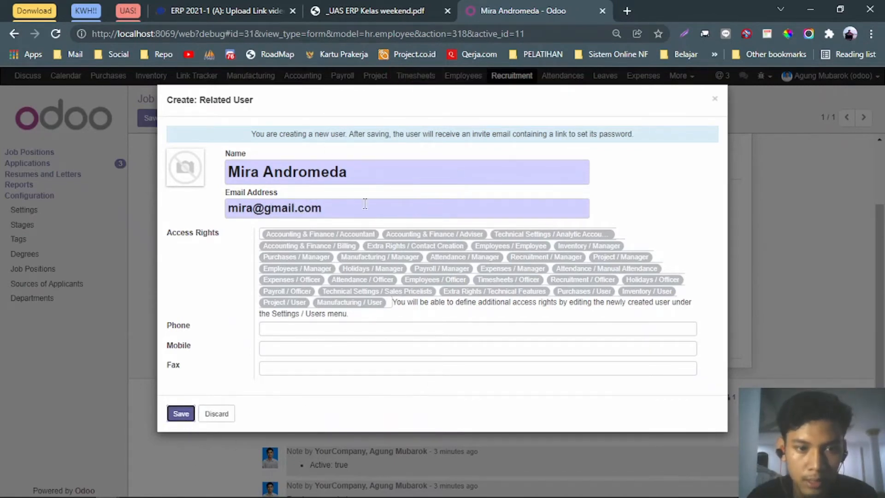
pyautogui.click(180, 414)
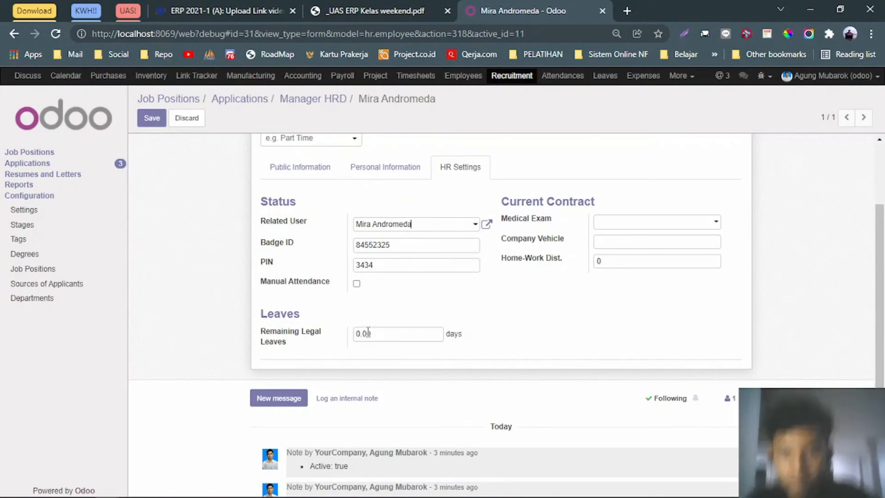
# Set the Medical Exam date to 01/15/2022 on the HR Settings tab.
pyautogui.scroll(2, 429, 305)
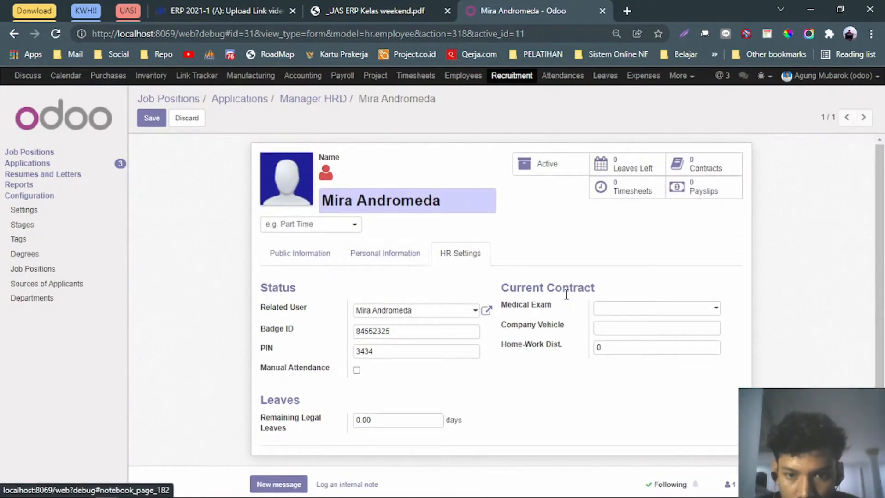
pyautogui.click(638, 308)
pyautogui.click(650, 278)
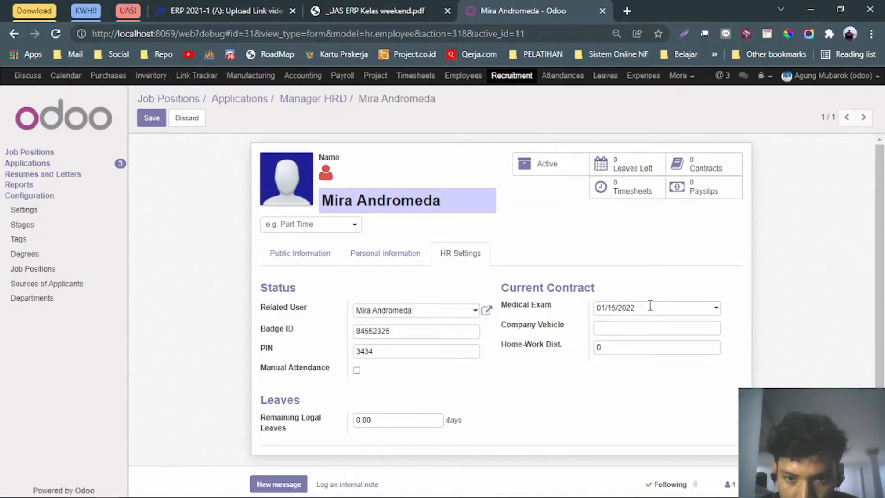
pyautogui.click(639, 327)
pyautogui.click(641, 278)
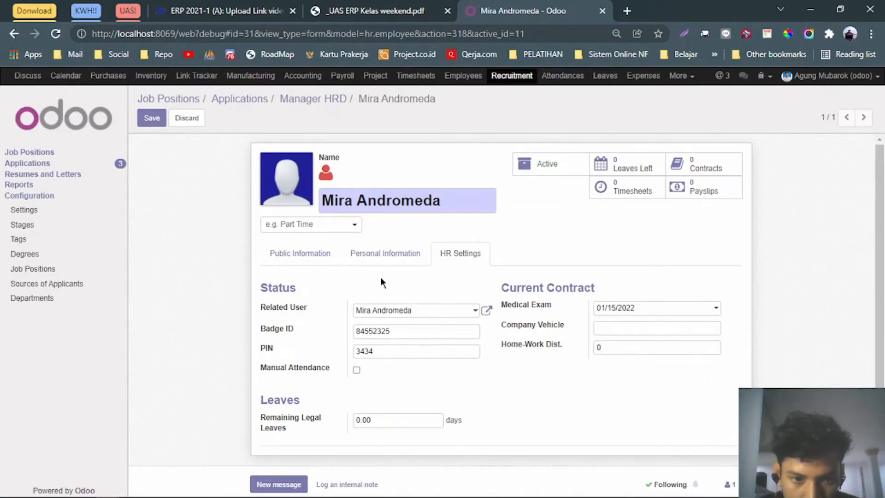
# Review the other tabs and save, which raises a recursive hierarchy error.
pyautogui.click(382, 259)
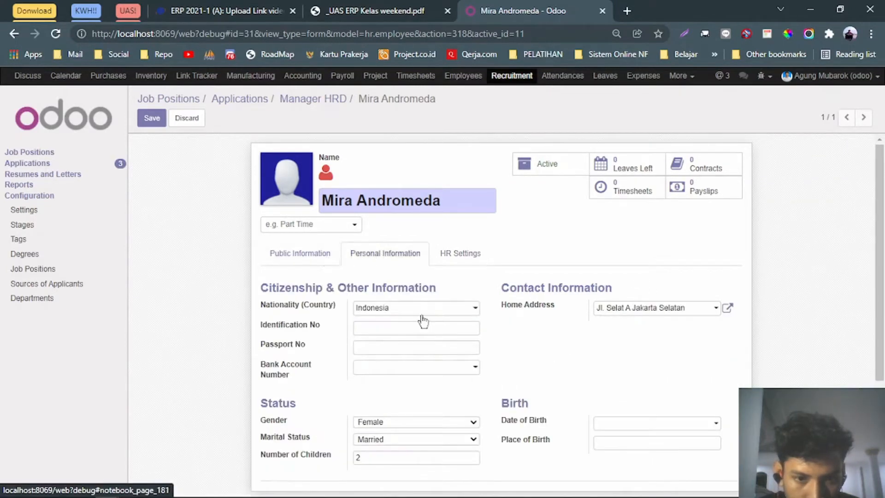
pyautogui.scroll(-3, 422, 322)
pyautogui.scroll(2, 446, 334)
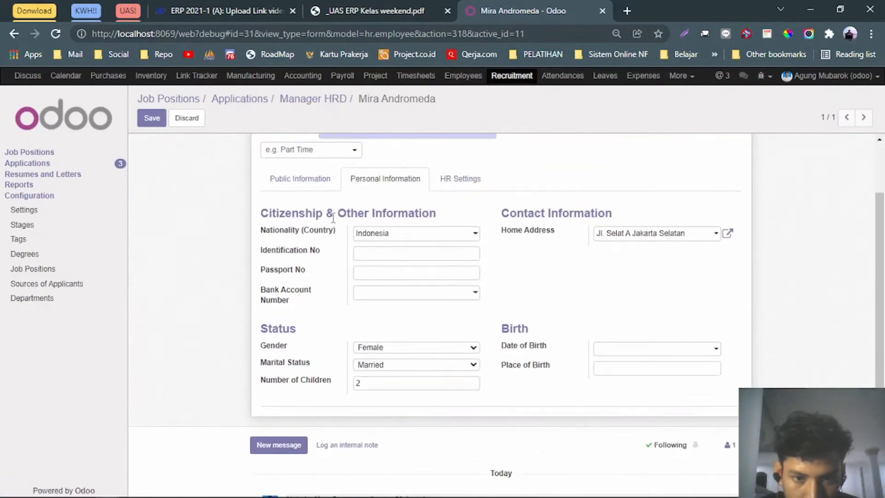
pyautogui.click(300, 178)
pyautogui.scroll(2, 524, 339)
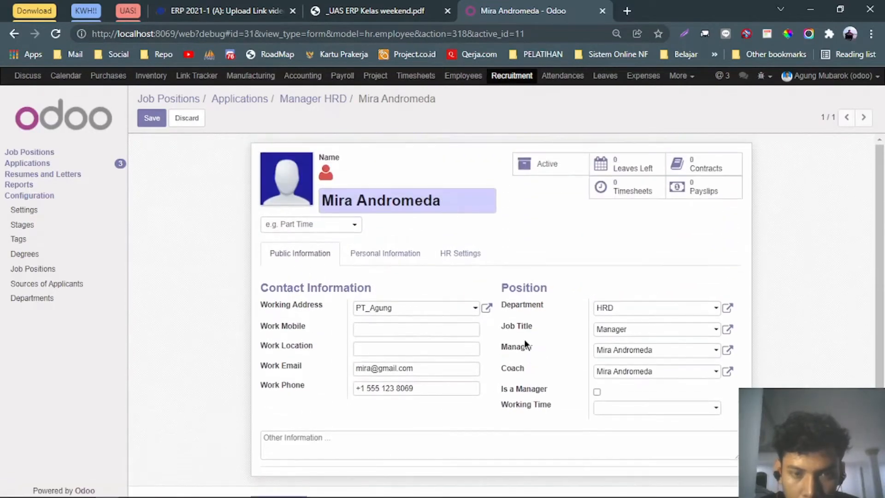
pyautogui.click(152, 118)
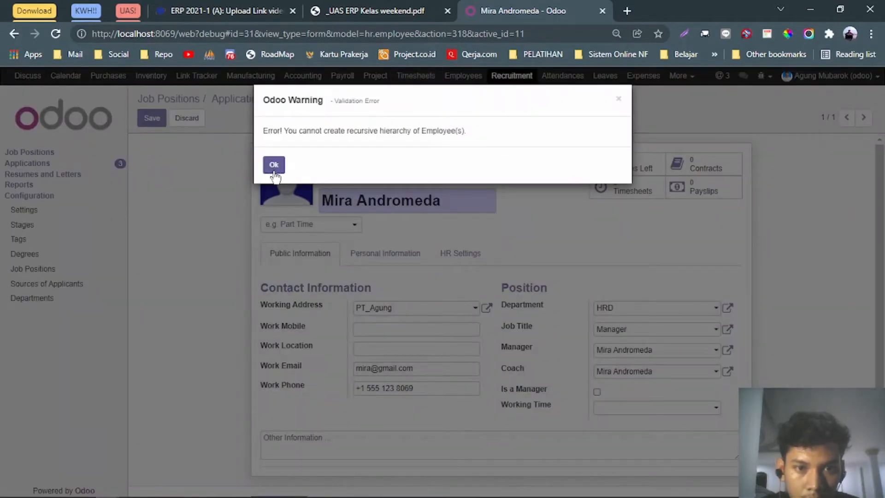
# Dismiss the error and clear the Manager field on Public Information.
pyautogui.click(274, 165)
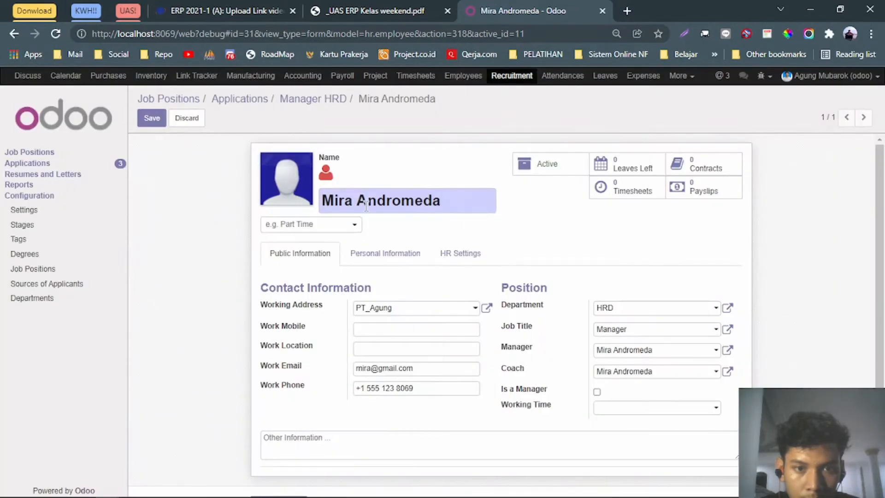
pyautogui.scroll(-2, 543, 237)
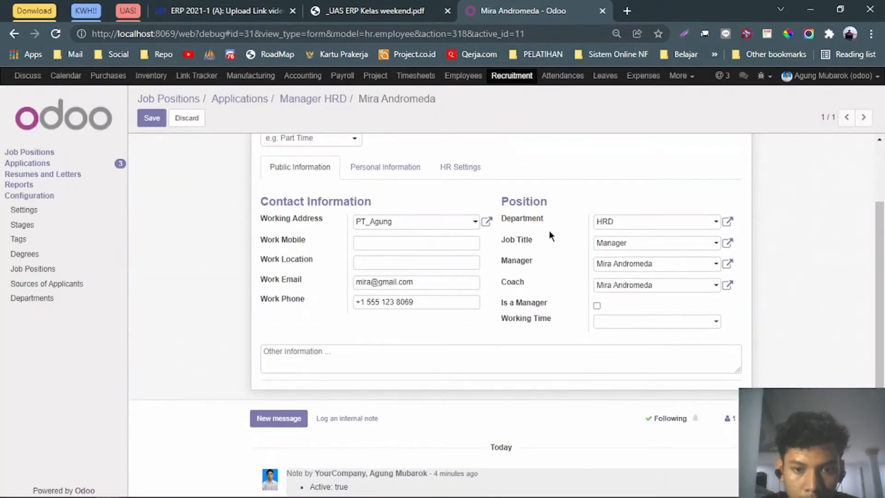
pyautogui.scroll(-1, 549, 231)
pyautogui.scroll(2, 549, 230)
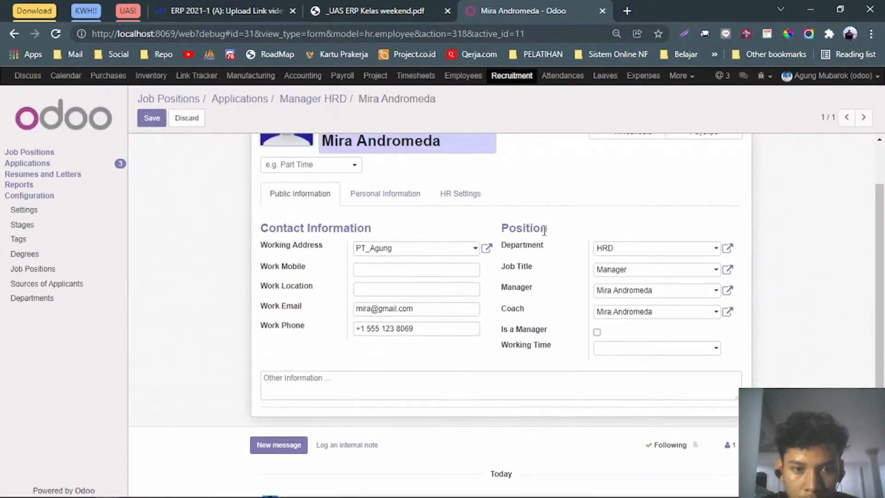
pyautogui.click(397, 198)
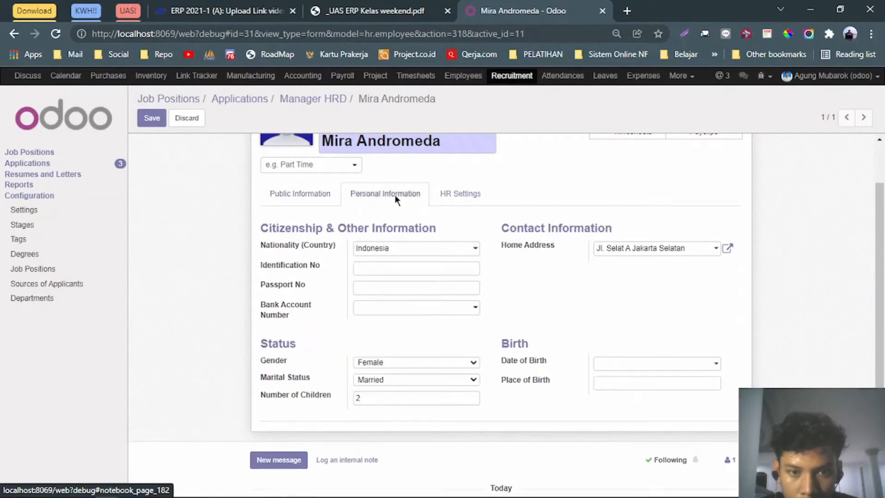
pyautogui.click(321, 195)
pyautogui.click(663, 293)
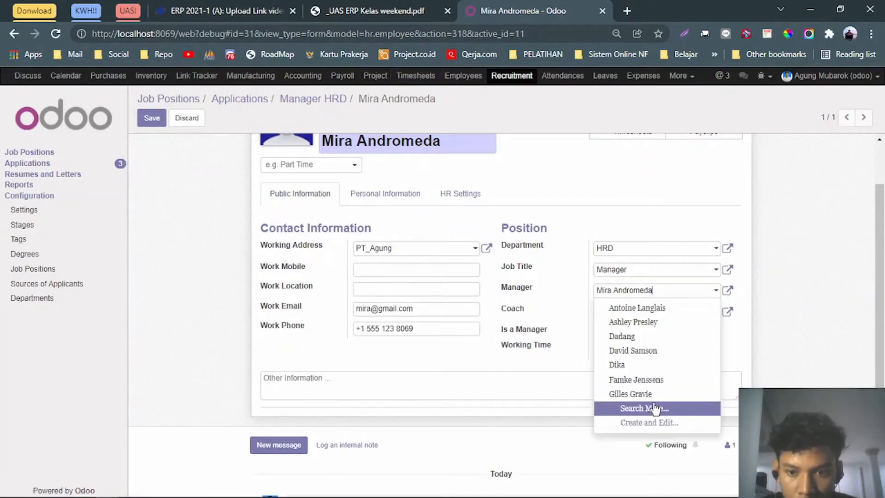
pyautogui.press('BackSpace')
pyautogui.press('BackSpace')
pyautogui.press('BackSpace')
pyautogui.press('BackSpace')
pyautogui.press('BackSpace')
pyautogui.press('BackSpace')
pyautogui.press('BackSpace')
pyautogui.press('BackSpace')
pyautogui.press('BackSpace')
pyautogui.press('BackSpace')
pyautogui.press('BackSpace')
pyautogui.press('BackSpace')
pyautogui.press('BackSpace')
pyautogui.press('BackSpace')
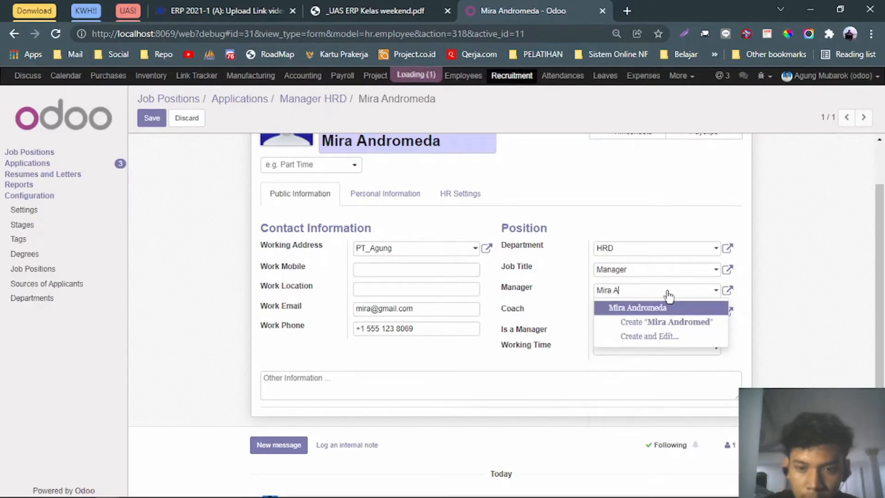
pyautogui.click(573, 292)
# Clear the Coach field as well and save the employee record.
pyautogui.click(623, 311)
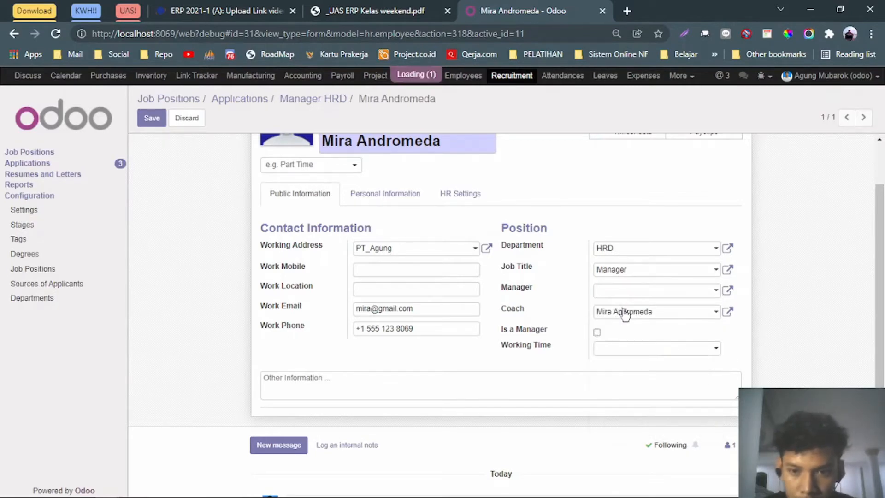
pyautogui.click(663, 317)
pyautogui.press('BackSpace')
pyautogui.press('BackSpace')
pyautogui.press('BackSpace')
pyautogui.press('BackSpace')
pyautogui.press('BackSpace')
pyautogui.press('BackSpace')
pyautogui.press('BackSpace')
pyautogui.press('BackSpace')
pyautogui.press('BackSpace')
pyautogui.press('BackSpace')
pyautogui.press('BackSpace')
pyautogui.press('BackSpace')
pyautogui.press('BackSpace')
pyautogui.press('BackSpace')
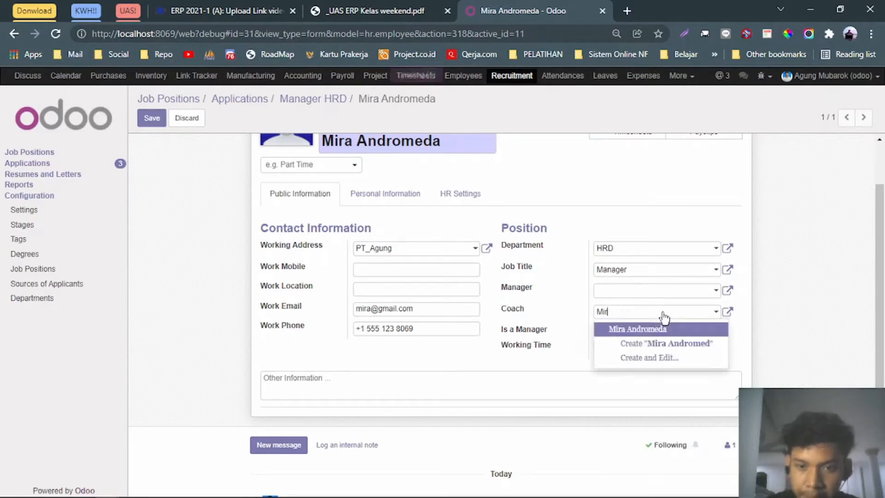
pyautogui.scroll(2, 498, 291)
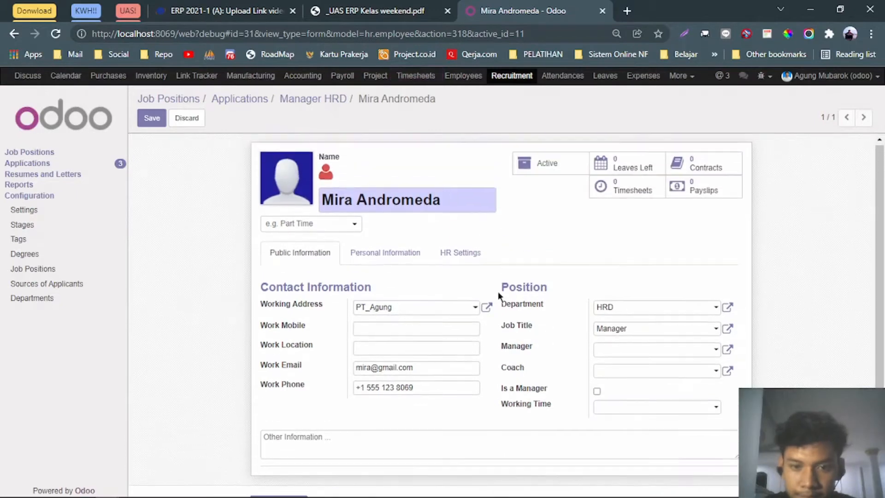
pyautogui.click(152, 118)
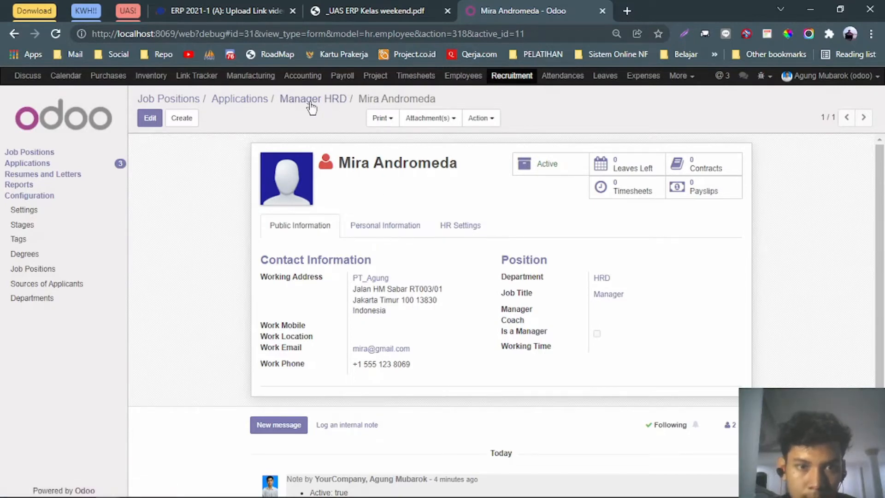
# Set Expected New Employees to 2 in the Manager job position settings and save.
pyautogui.click(237, 99)
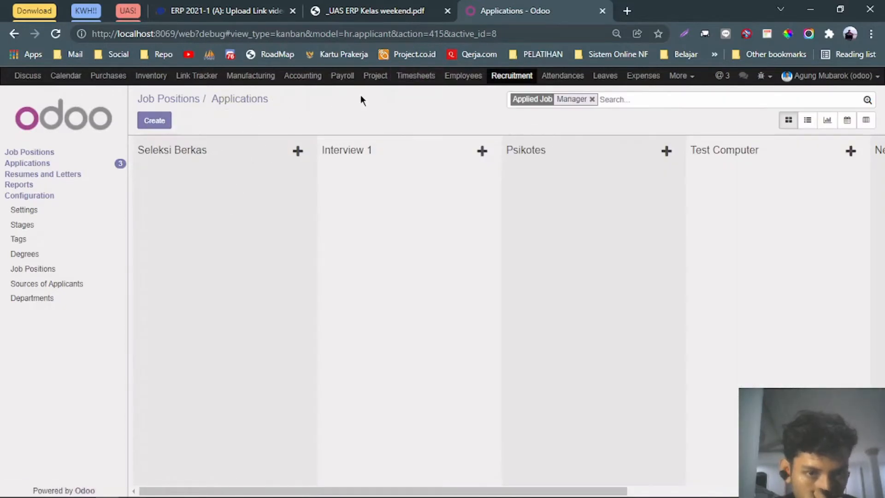
pyautogui.click(29, 153)
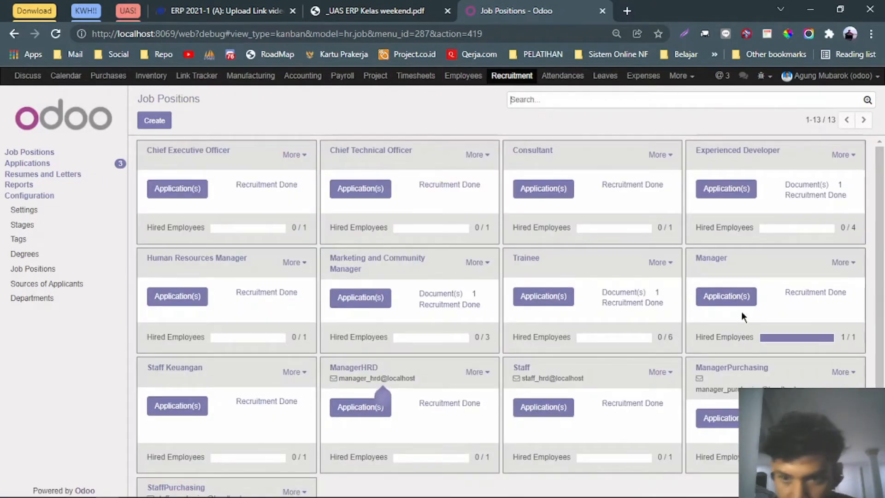
pyautogui.click(733, 299)
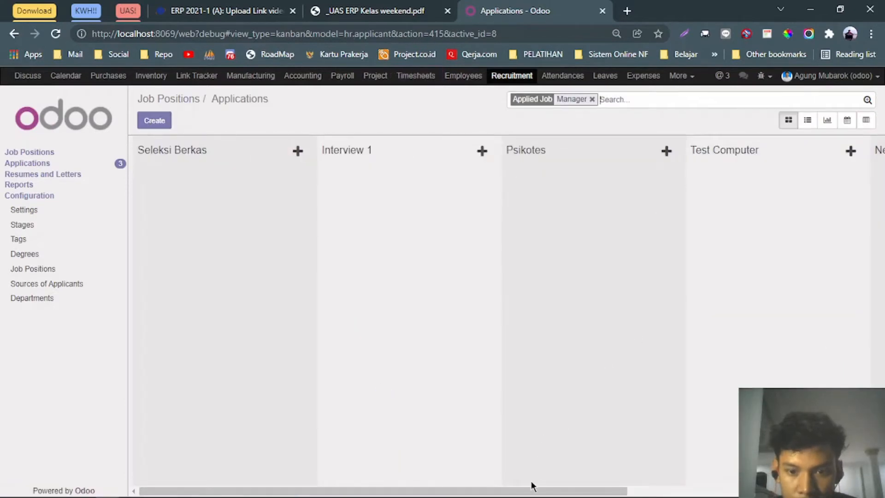
pyautogui.moveTo(535, 491); pyautogui.dragTo(516, 488)
pyautogui.click(14, 34)
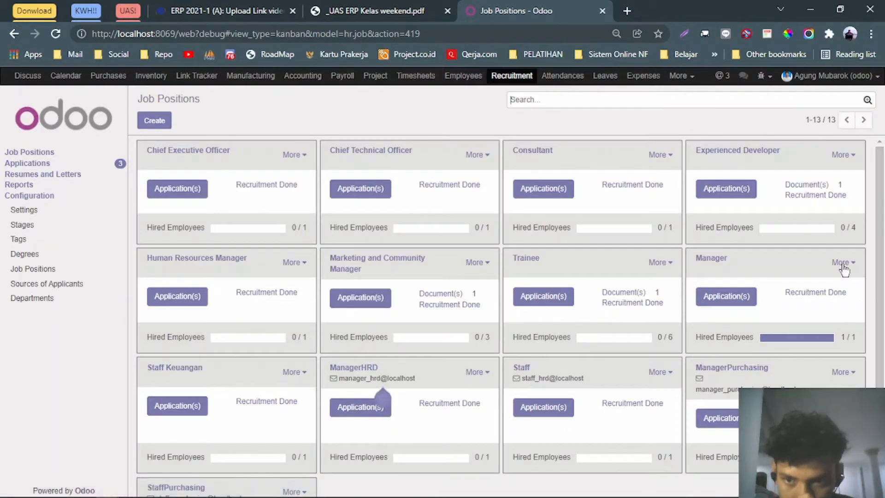
pyautogui.click(843, 263)
pyautogui.click(838, 345)
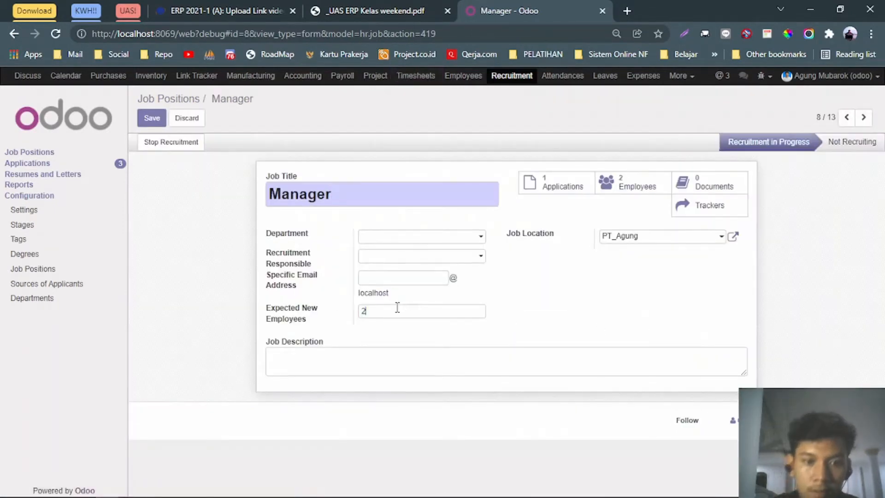
pyautogui.moveTo(310, 319)
pyautogui.mouseDown()
pyautogui.moveTo(275, 305)
pyautogui.moveTo(308, 315)
pyautogui.mouseUp()
pyautogui.click(307, 315)
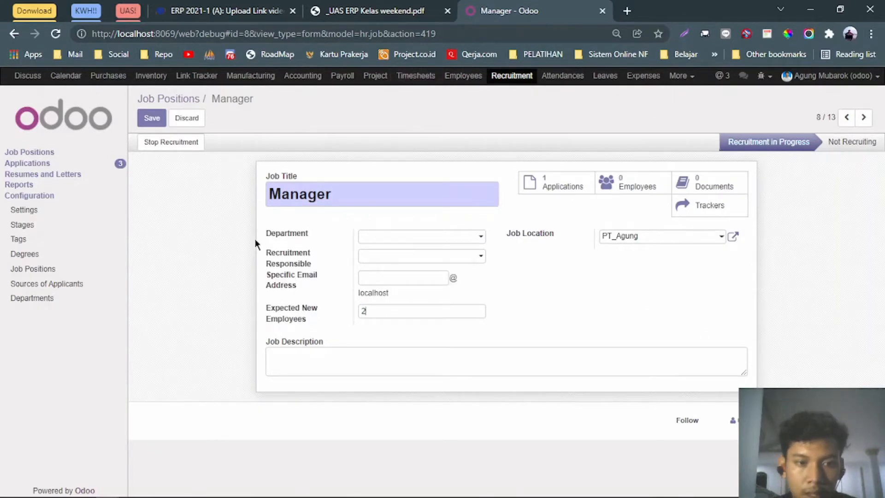
pyautogui.hotkey('alt', 's')
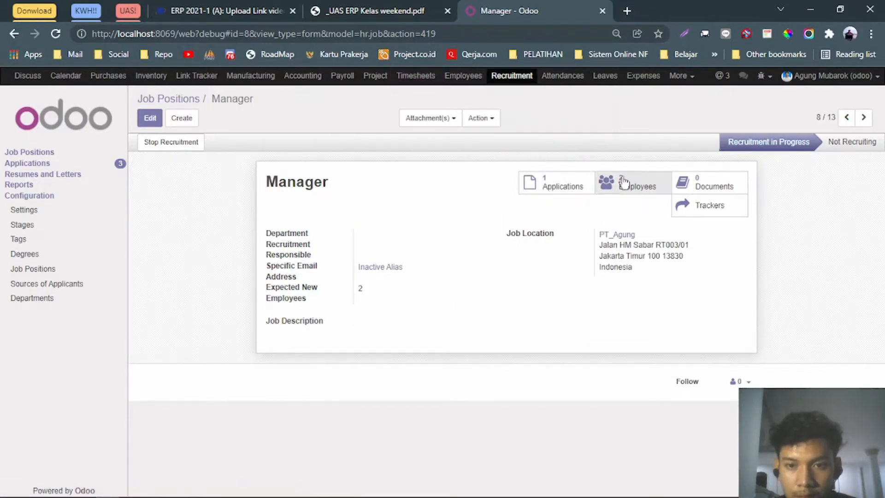
pyautogui.click(171, 100)
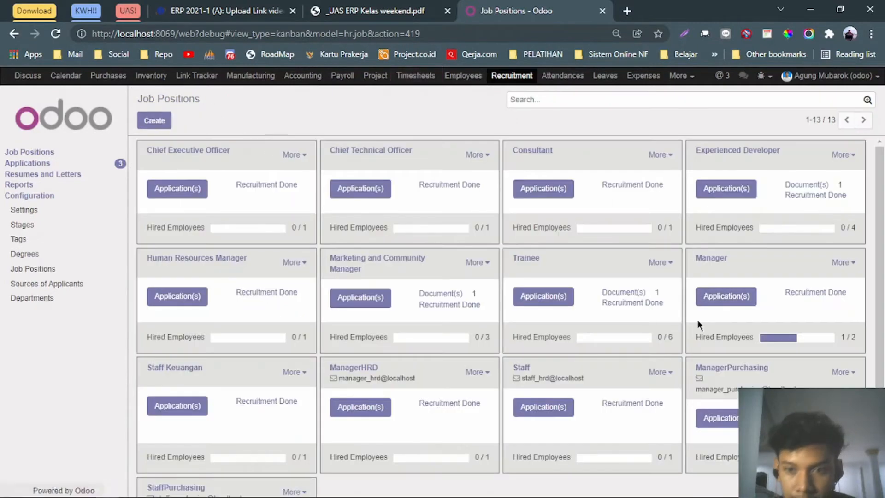
# Start a new Manager job application with subject 'Manager Purchasing'.
pyautogui.click(381, 5)
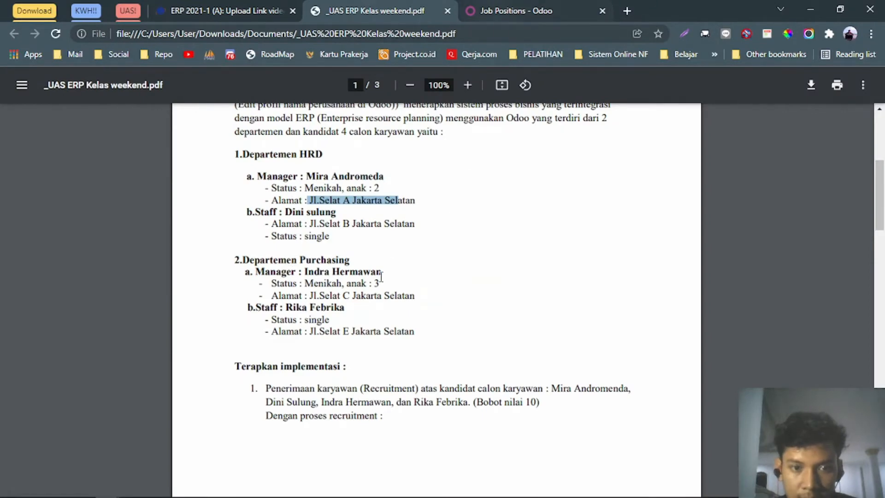
pyautogui.click(502, 10)
pyautogui.click(733, 297)
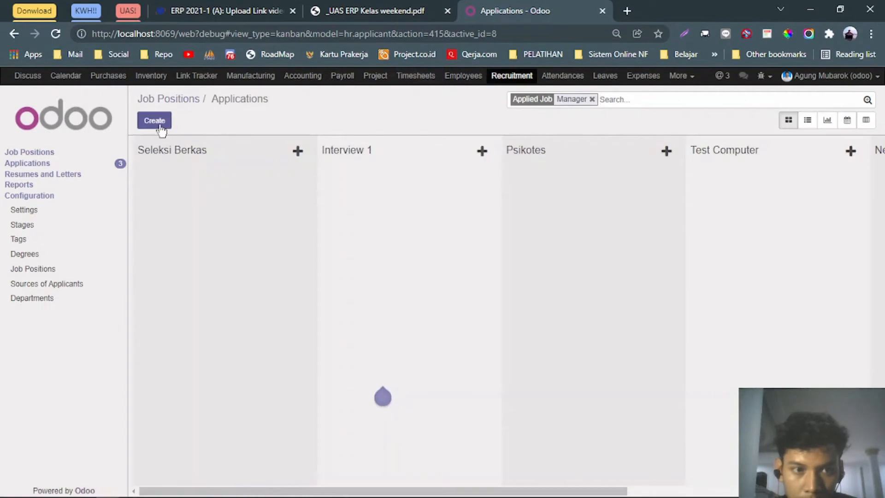
pyautogui.click(157, 123)
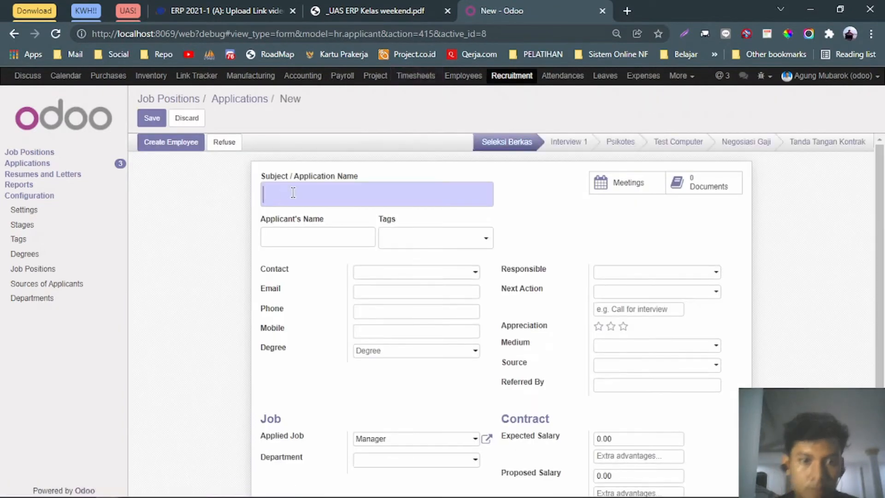
pyautogui.write('Manag')
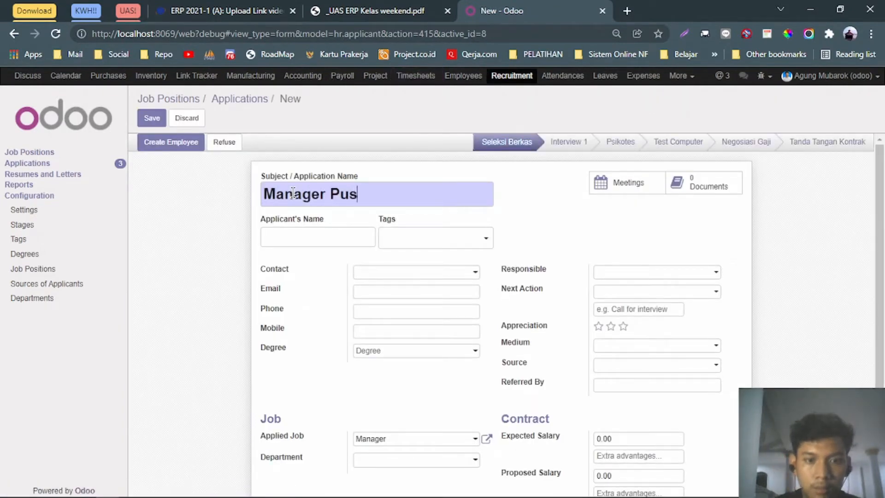
pyautogui.write('er Purchasing')
pyautogui.click(307, 237)
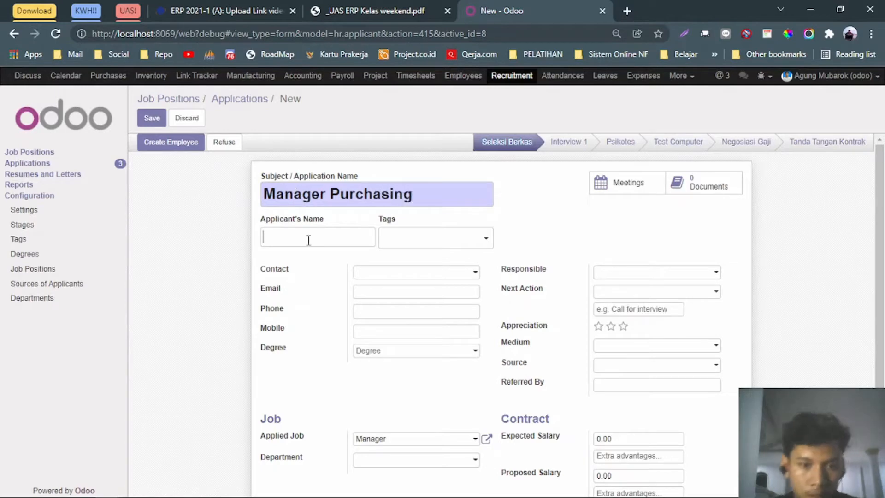
# Paste the purchasing candidate's name from the PDF, add the Manager tag and her e-mail.
pyautogui.click(364, 10)
pyautogui.click(314, 274)
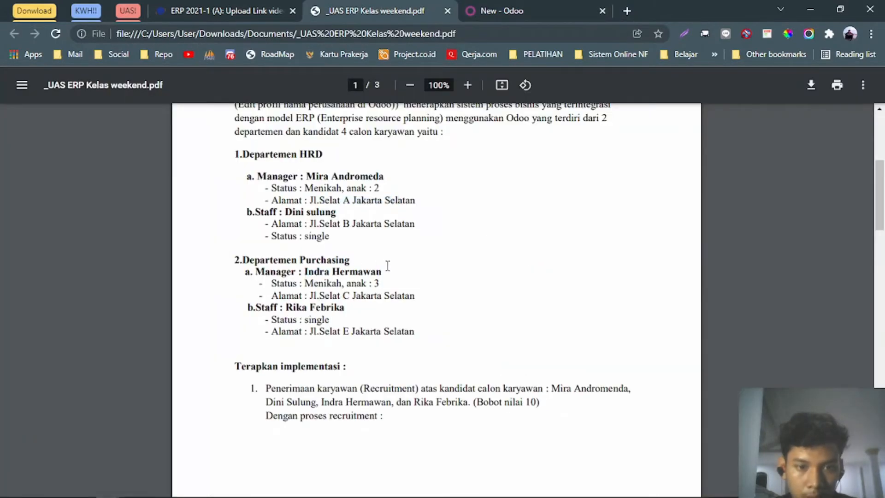
pyautogui.moveTo(383, 271); pyautogui.dragTo(301, 269)
pyautogui.hotkey('ctrl', 'c')
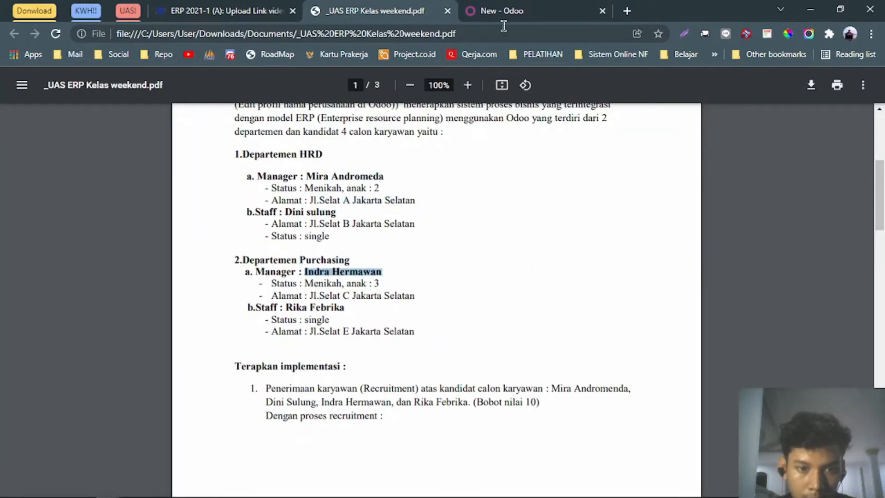
pyautogui.click(503, 10)
pyautogui.click(359, 232)
pyautogui.hotkey('ctrl', 'v')
pyautogui.click(431, 238)
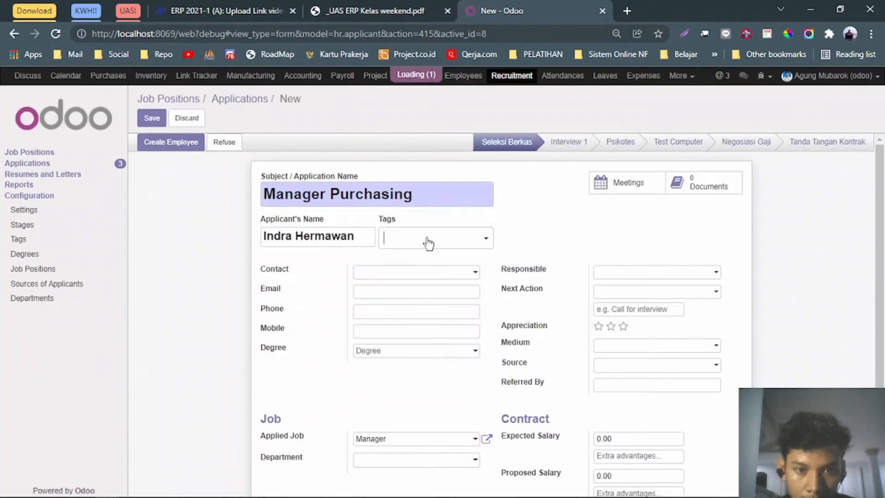
pyautogui.click(442, 272)
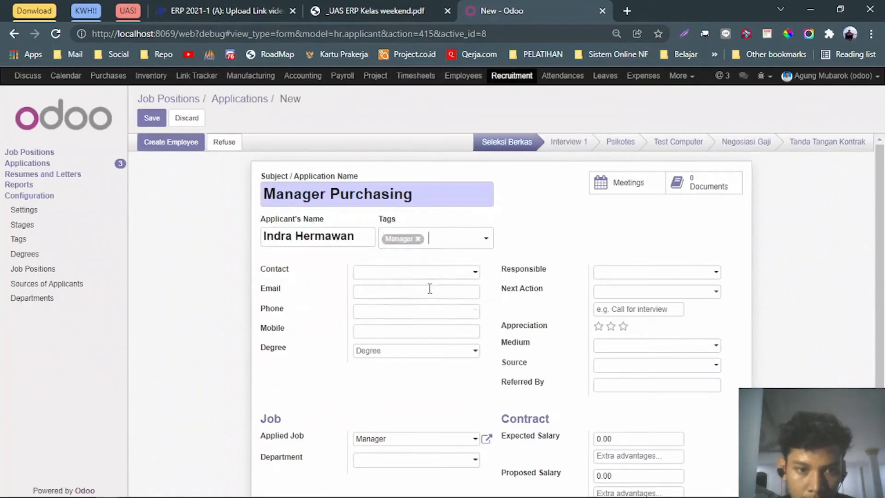
pyautogui.click(430, 288)
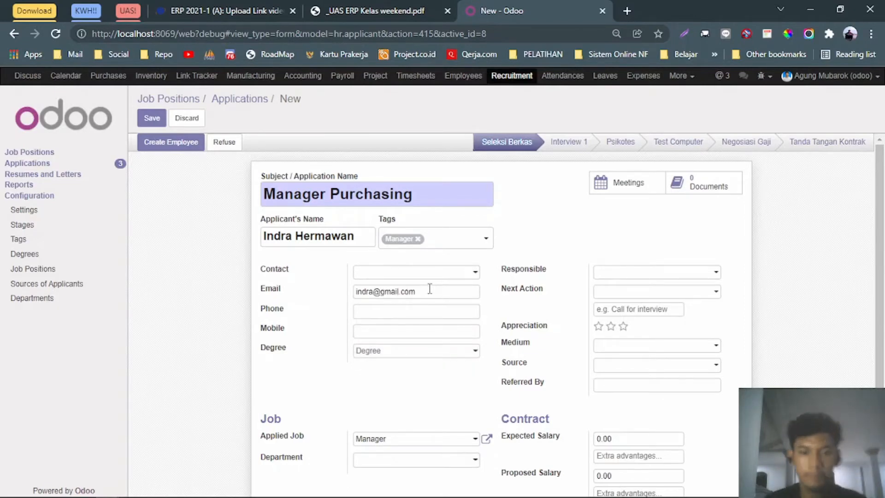
# Create and assign a new Purchasing department.
pyautogui.scroll(-2, 452, 342)
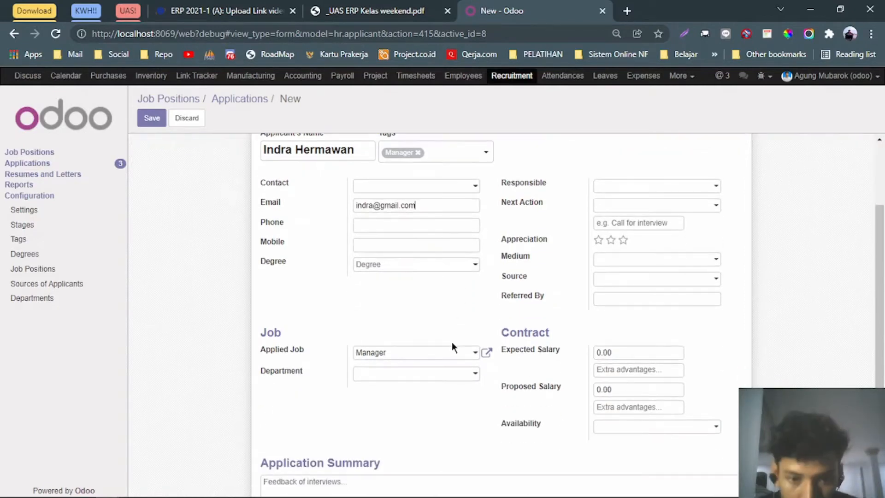
pyautogui.click(453, 372)
pyautogui.click(428, 356)
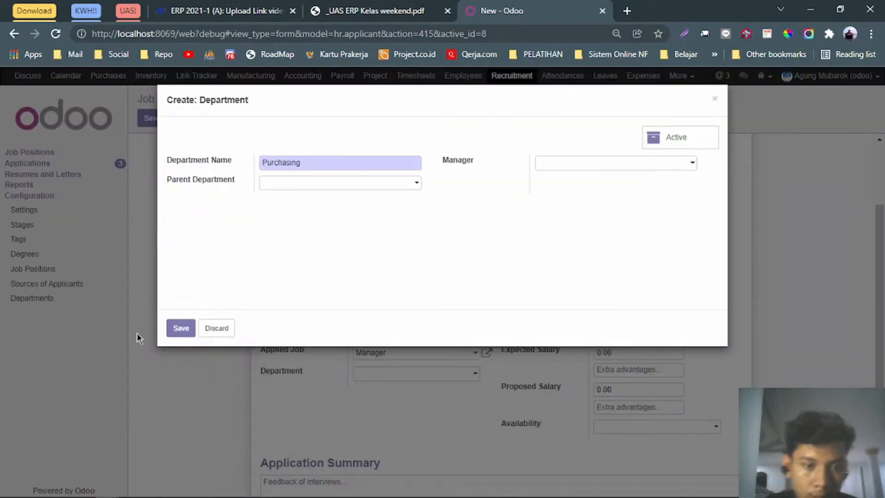
pyautogui.click(181, 330)
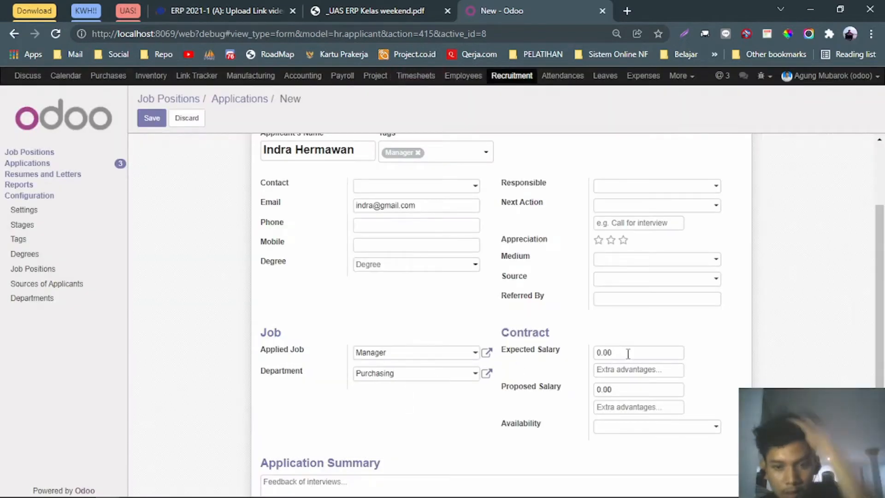
# Enter expected salary 8000000, copy it into proposed salary, and set an availability date.
pyautogui.click(406, 11)
pyautogui.scroll(-10, 492, 281)
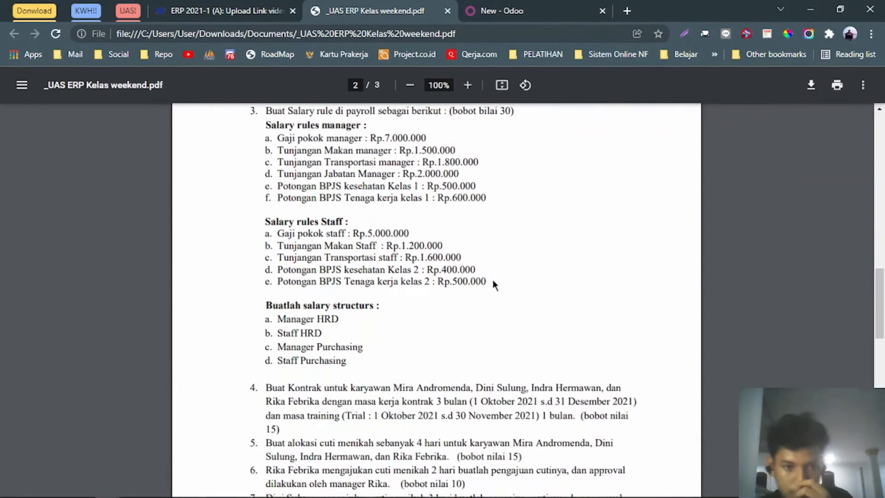
pyautogui.scroll(3, 492, 283)
pyautogui.click(530, 10)
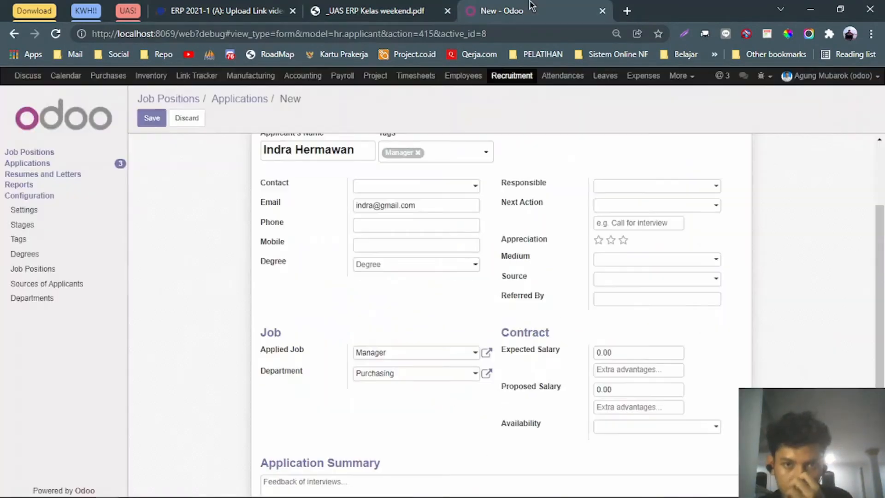
pyautogui.doubleClick(639, 358)
pyautogui.write('800000')
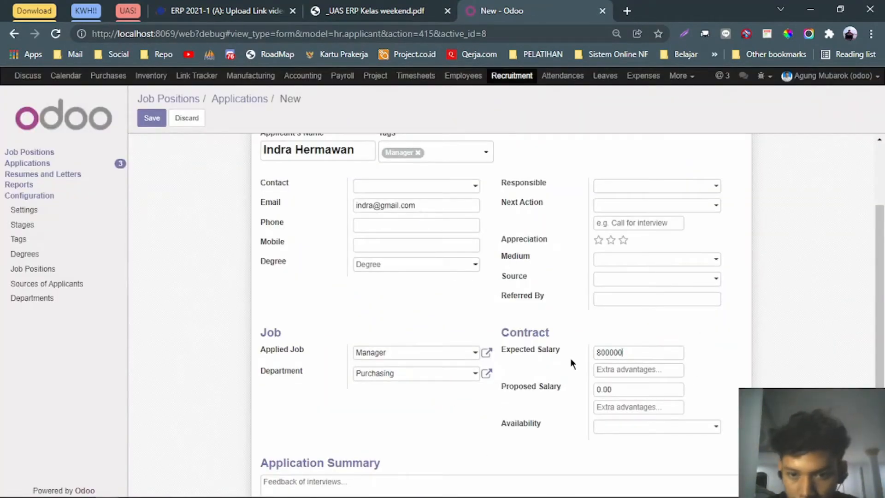
pyautogui.write('0')
pyautogui.hotkey('ctrl', 'a')
pyautogui.hotkey('ctrl', 'c')
pyautogui.click(605, 387)
pyautogui.hotkey('ctrl', 'v')
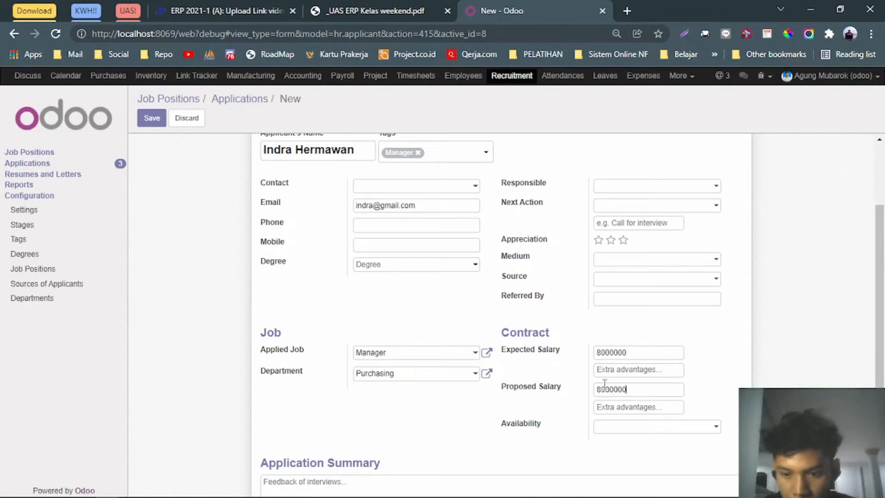
pyautogui.scroll(2, 578, 335)
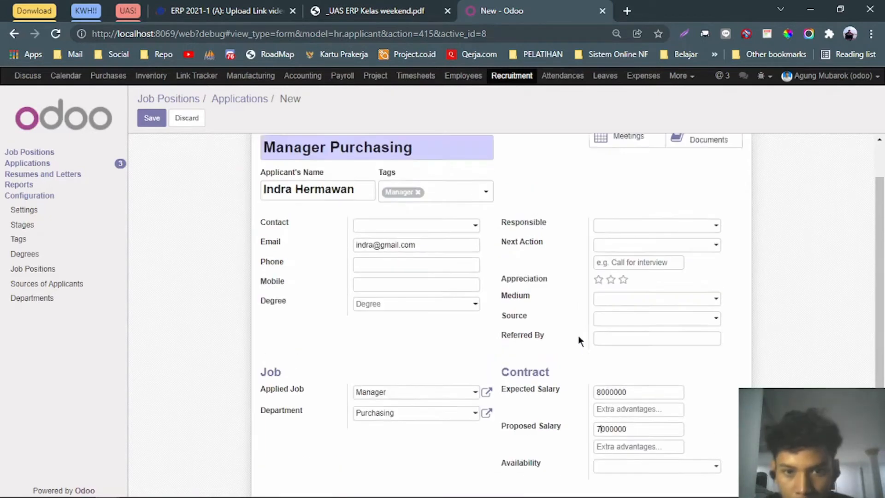
pyautogui.scroll(-3, 558, 333)
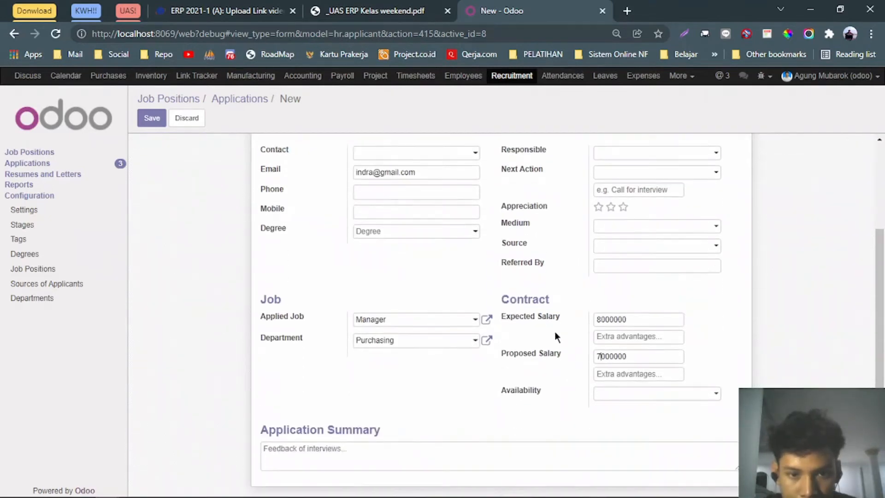
pyautogui.click(622, 393)
pyautogui.click(548, 423)
pyautogui.scroll(3, 434, 402)
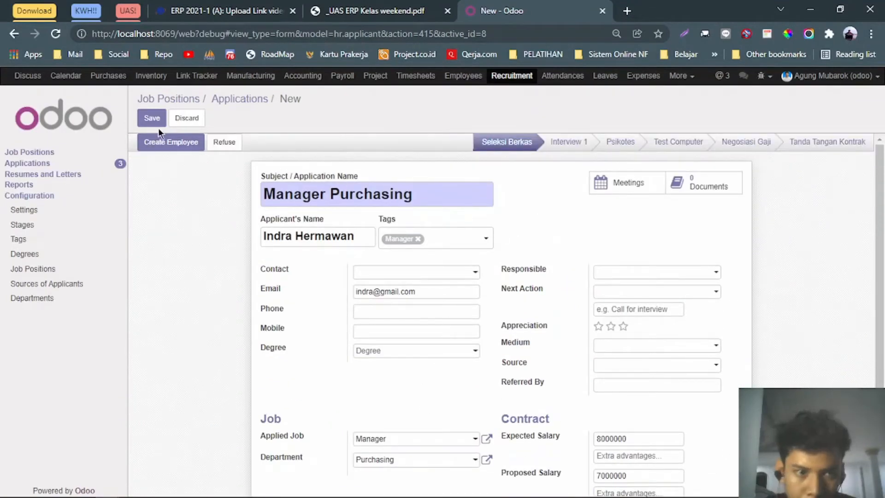
# Create an employee from the Manager Purchasing application and drag its card into Tanda Tangan Kontrak.
pyautogui.click(159, 141)
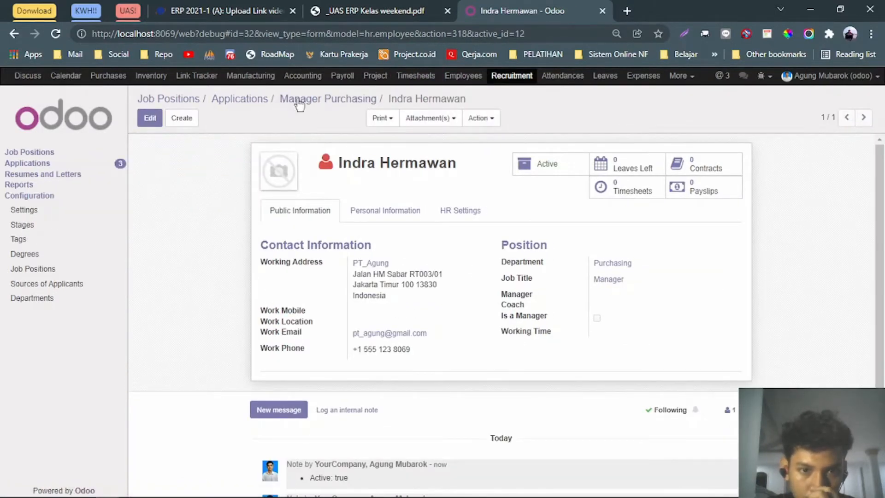
pyautogui.click(252, 99)
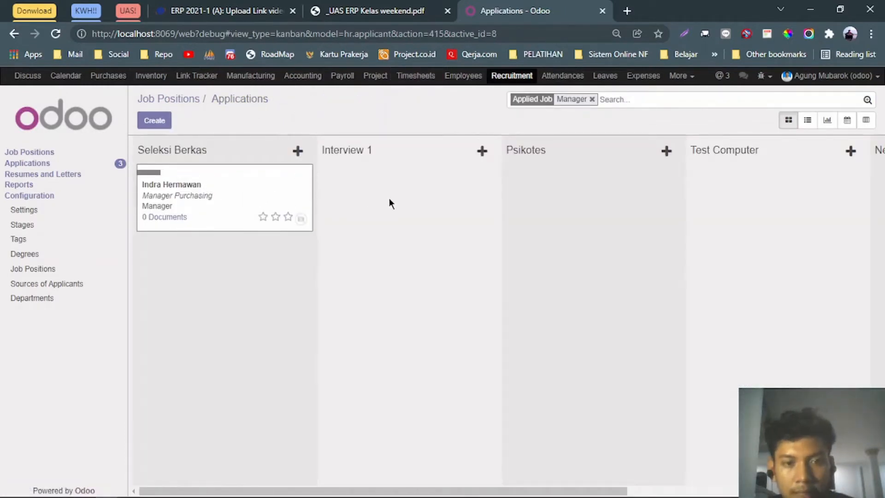
pyautogui.moveTo(192, 180); pyautogui.dragTo(765, 244)
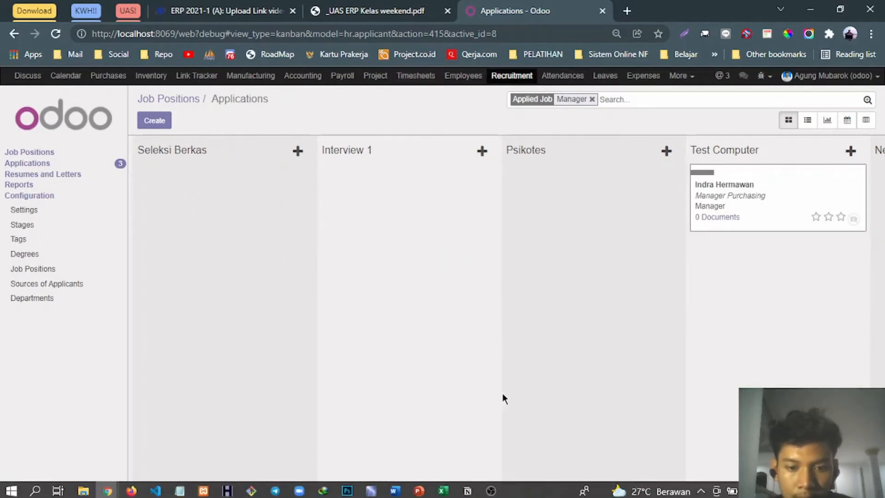
pyautogui.moveTo(504, 490); pyautogui.dragTo(582, 494)
pyautogui.moveTo(685, 493); pyautogui.dragTo(756, 493)
pyautogui.moveTo(389, 175); pyautogui.dragTo(755, 257)
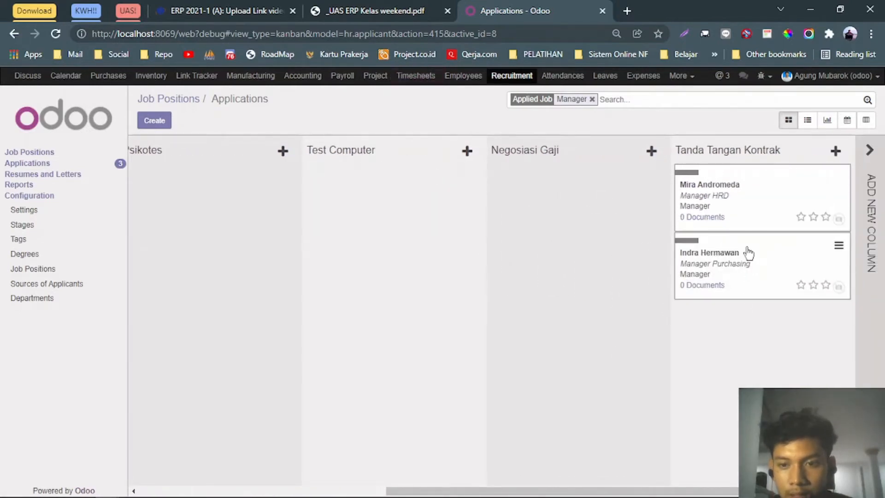
# Open the Manager Purchasing application's linked employee record and put it in edit mode.
pyautogui.click(747, 255)
pyautogui.hotkey('alt', 'Tab')
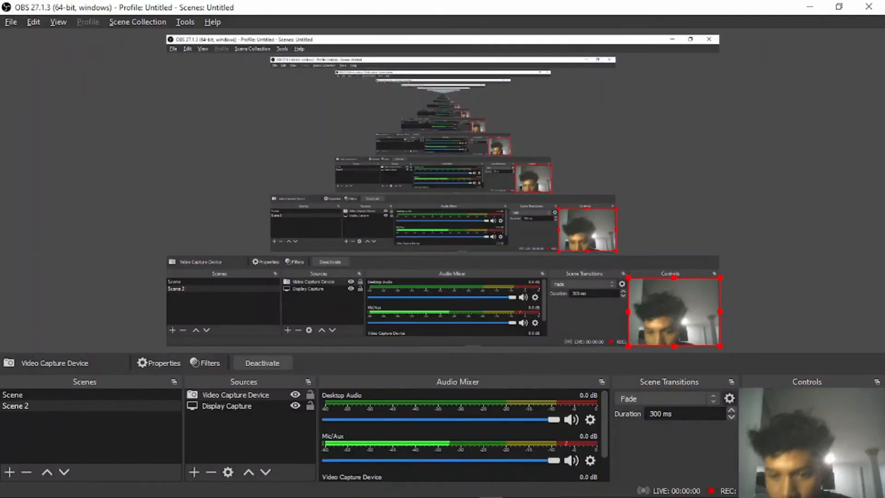
pyautogui.hotkey('alt', 'Tab')
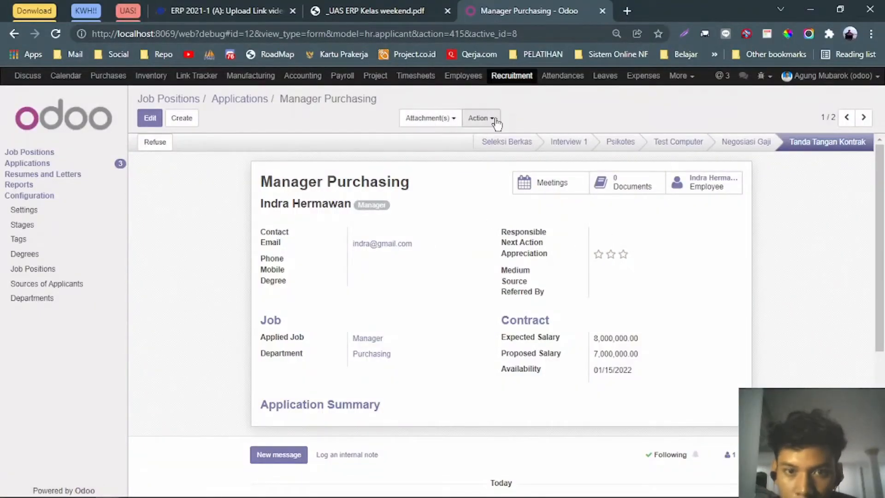
pyautogui.click(496, 122)
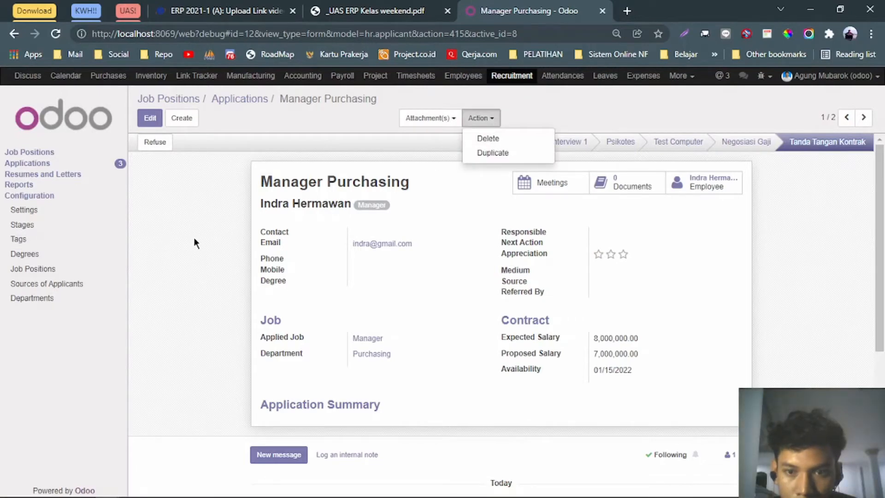
pyautogui.click(445, 240)
pyautogui.click(705, 185)
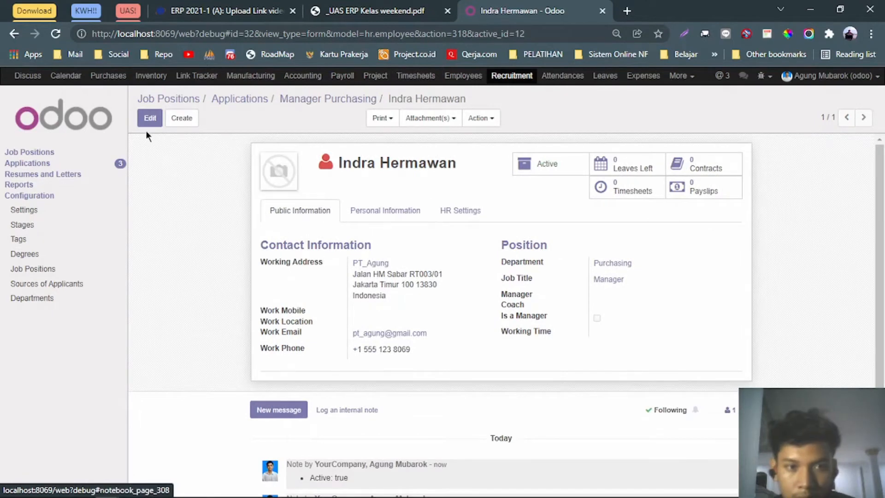
pyautogui.click(150, 118)
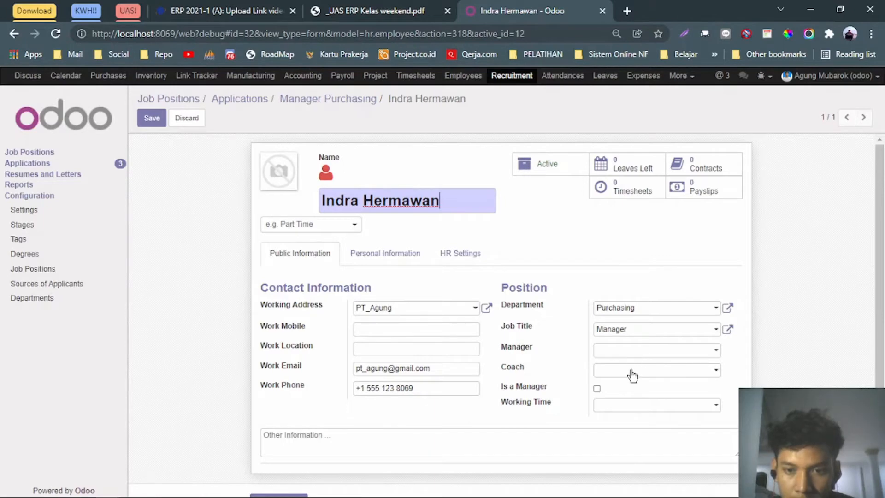
# Set nationality to Indonesia and create the employee's home address as a new contact.
pyautogui.click(382, 253)
pyautogui.scroll(-2, 416, 276)
pyautogui.click(429, 228)
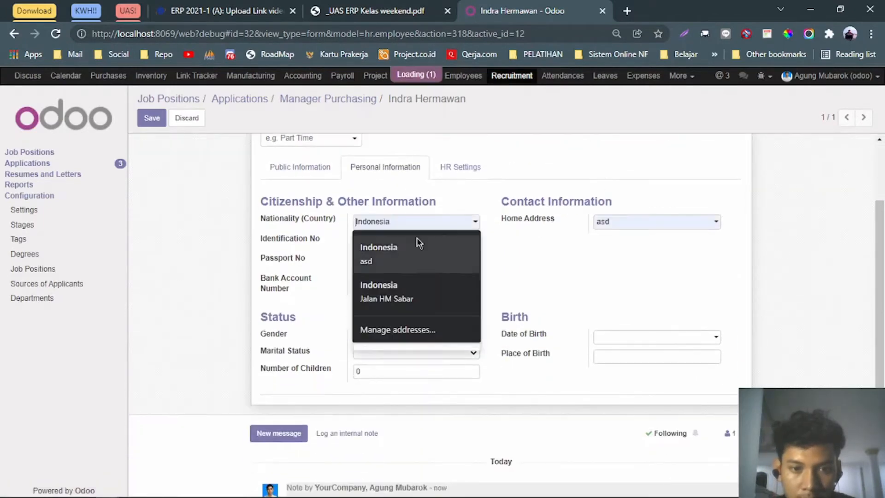
pyautogui.write('Indone')
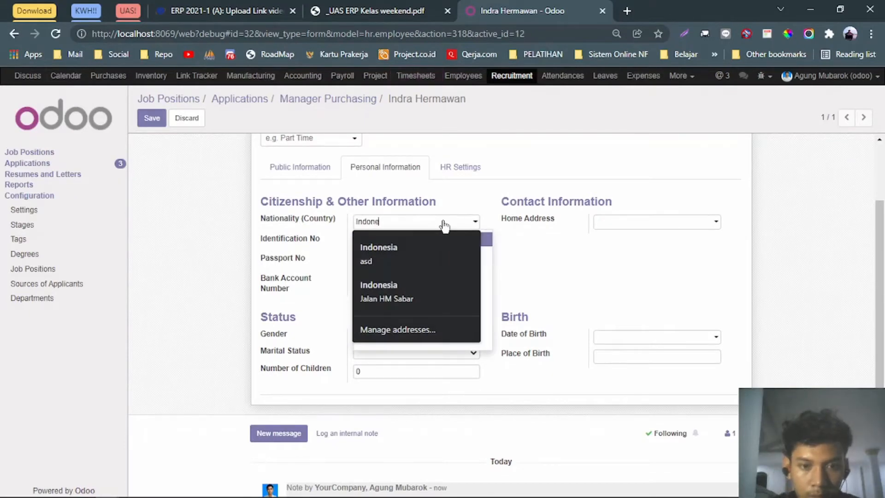
pyautogui.write('sia')
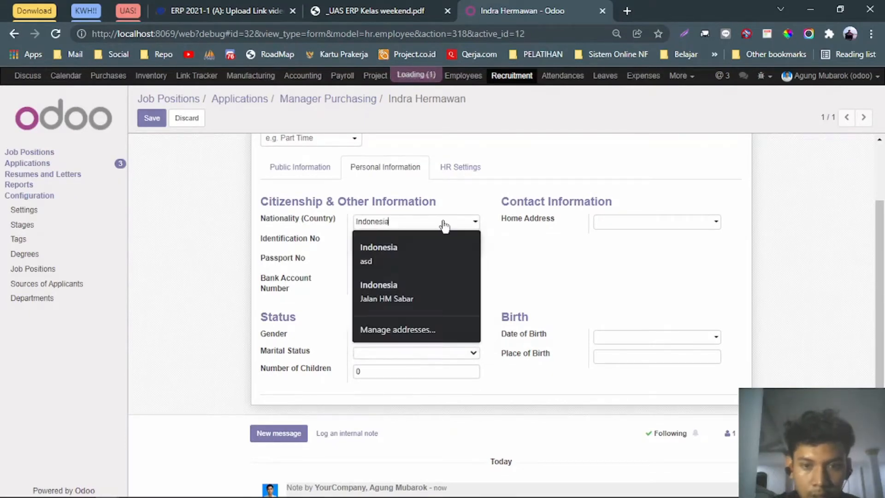
pyautogui.click(614, 231)
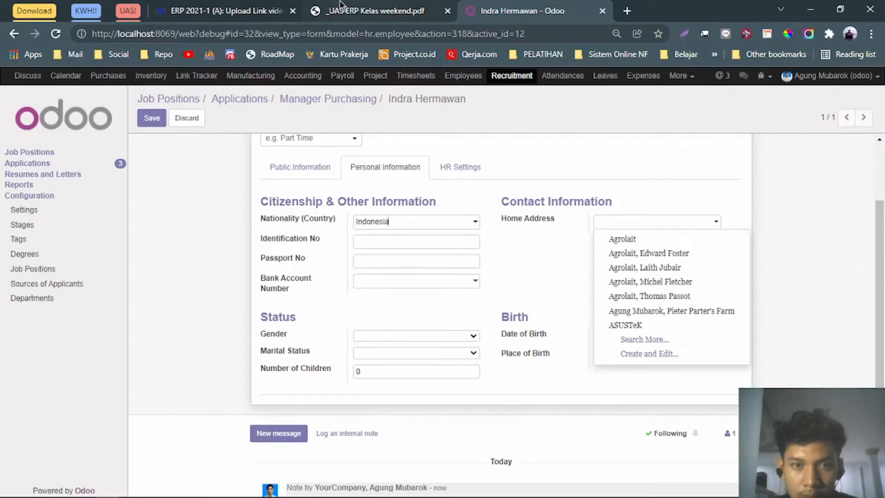
pyautogui.click(368, 10)
pyautogui.scroll(5, 469, 124)
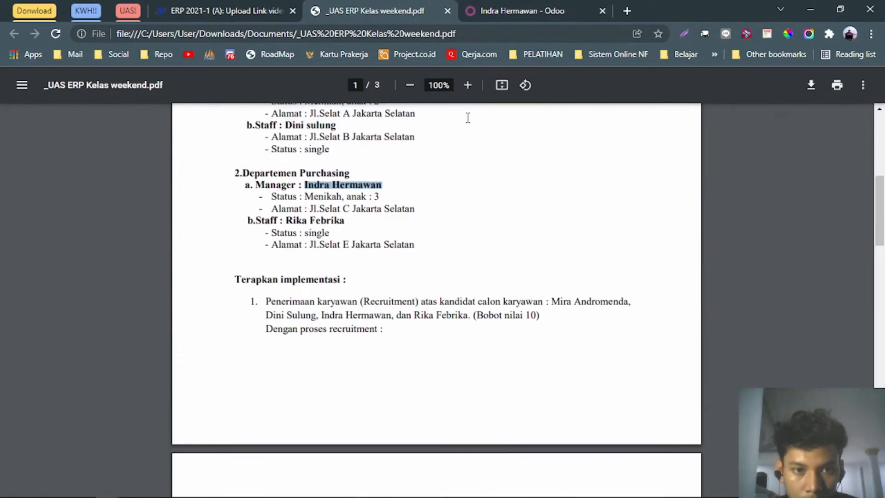
pyautogui.click(523, 10)
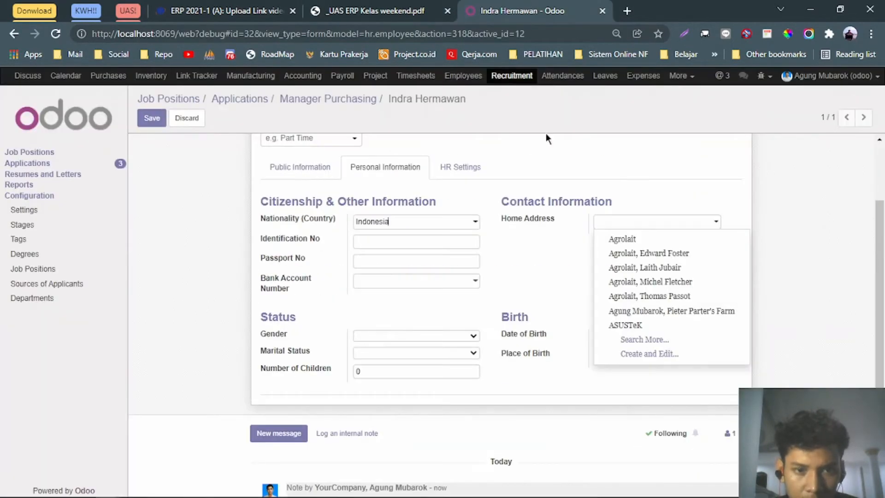
pyautogui.click(627, 226)
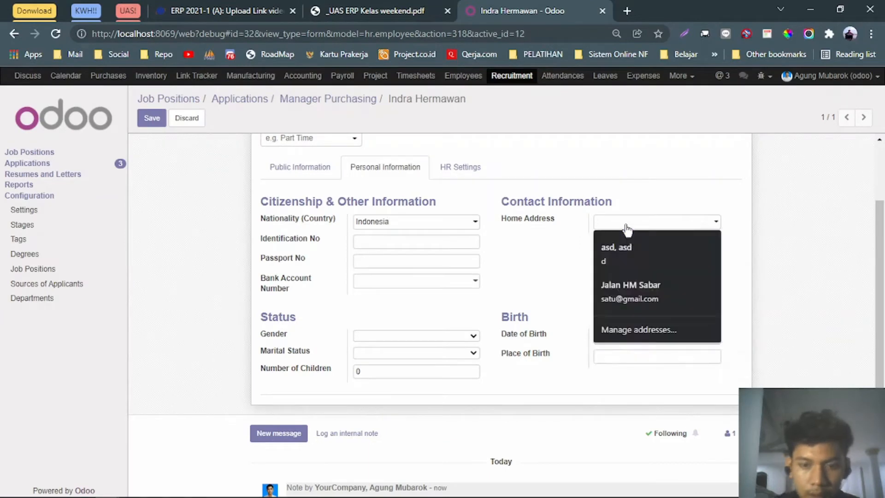
pyautogui.write('Jl. Sela')
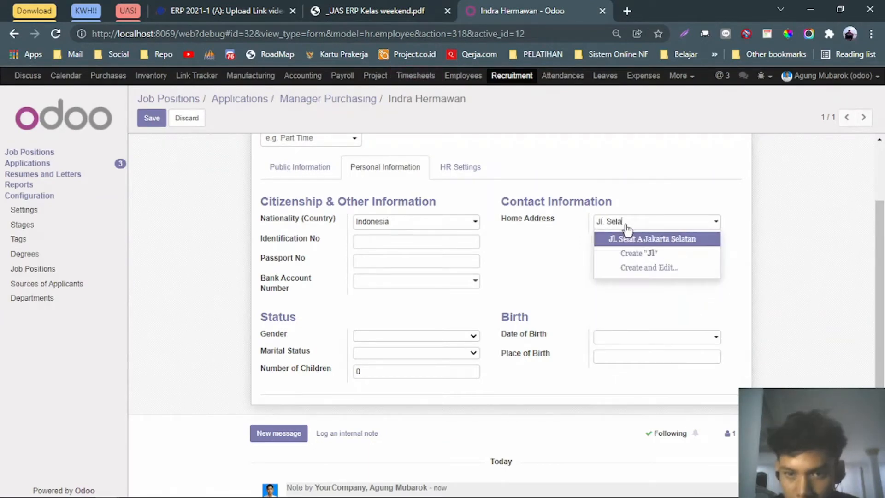
pyautogui.write('t C Jakarta')
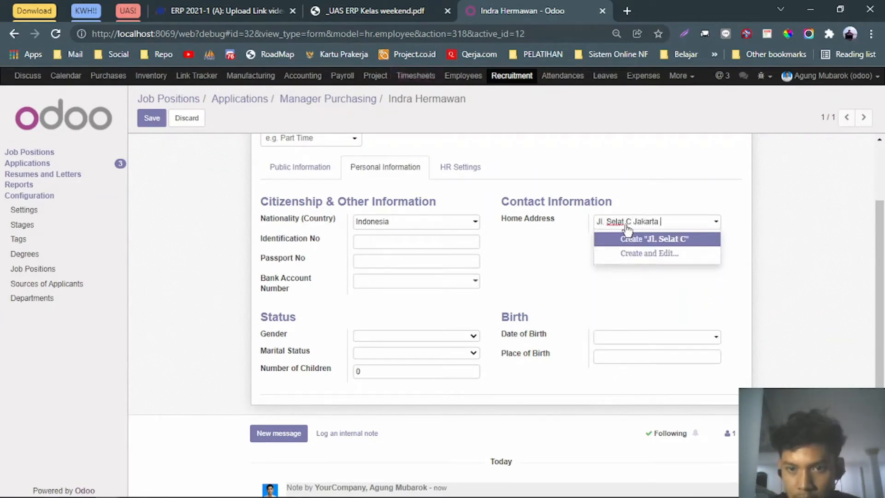
pyautogui.write(' SElat')
pyautogui.press('BackSpace')
pyautogui.press('BackSpace')
pyautogui.press('BackSpace')
pyautogui.press('BackSpace')
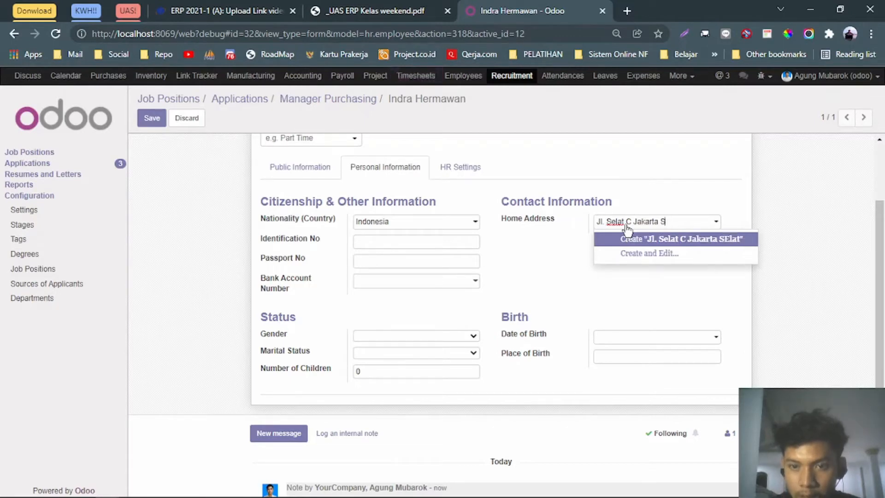
pyautogui.click(627, 238)
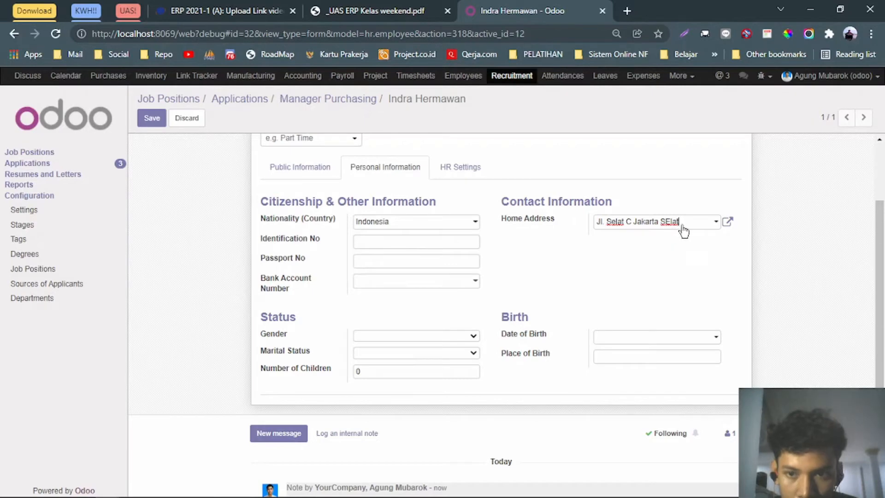
pyautogui.press('BackSpace')
pyautogui.write('elatan')
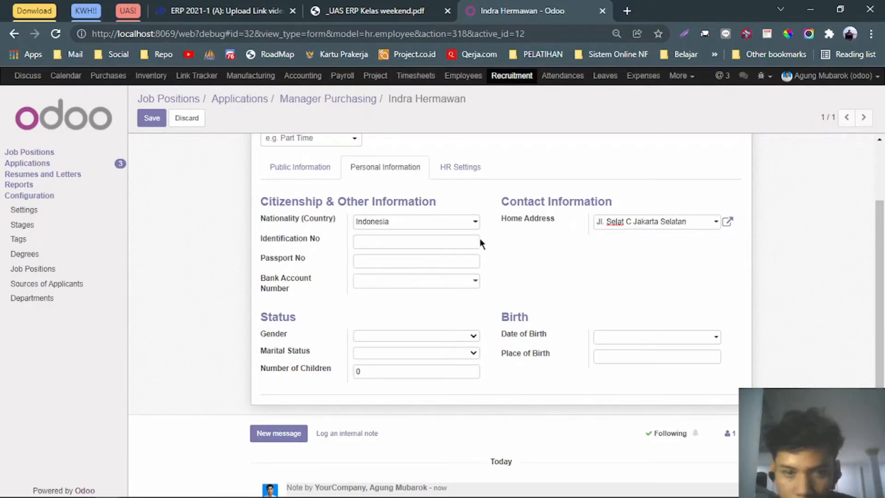
# Set gender to Male, marital status to Married and number of children to 3.
pyautogui.click(417, 336)
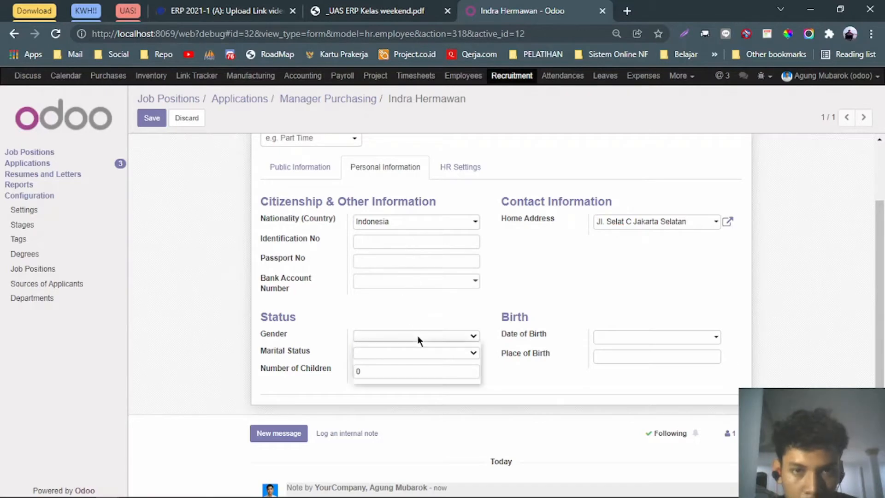
pyautogui.click(405, 354)
pyautogui.click(385, 5)
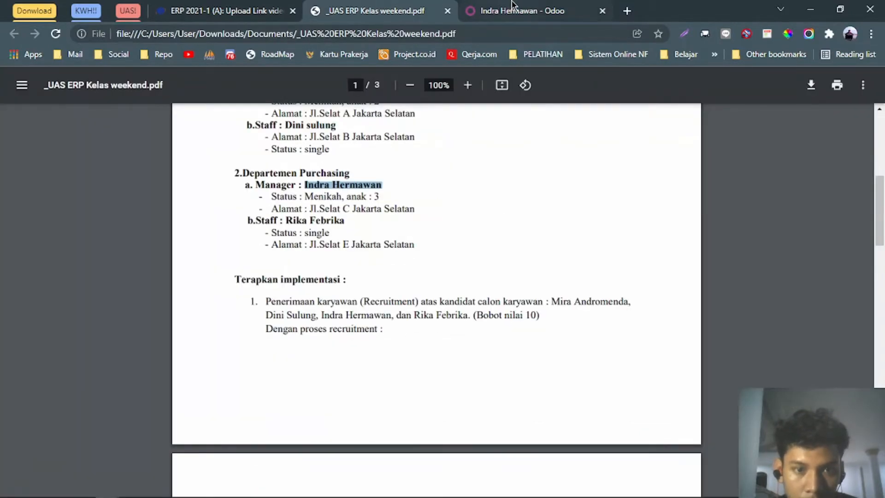
pyautogui.click(513, 6)
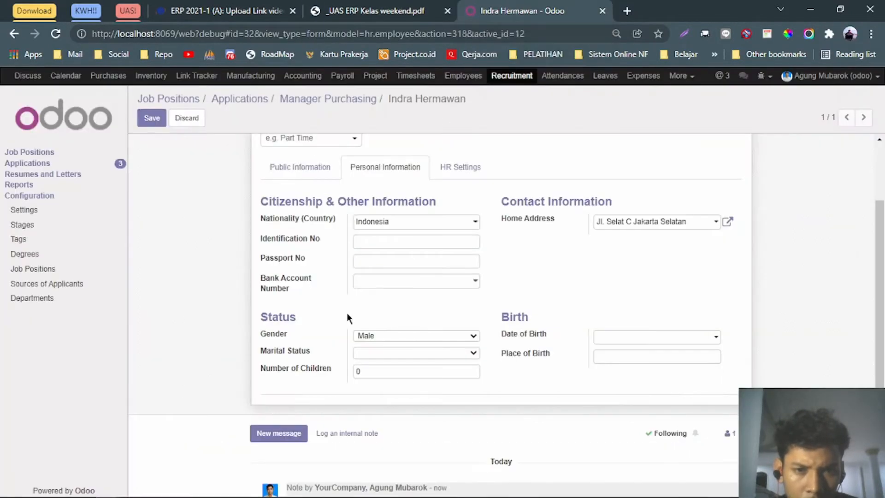
pyautogui.click(372, 351)
pyautogui.click(375, 384)
pyautogui.doubleClick(379, 376)
pyautogui.write('3')
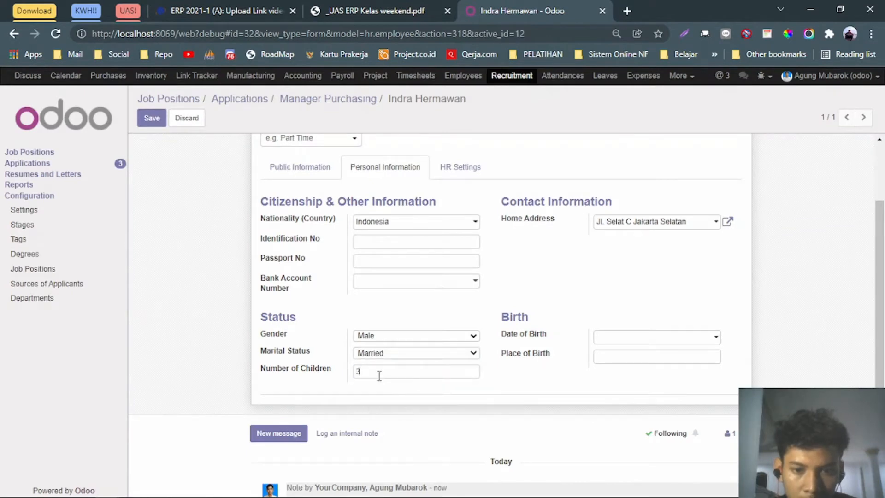
pyautogui.click(418, 7)
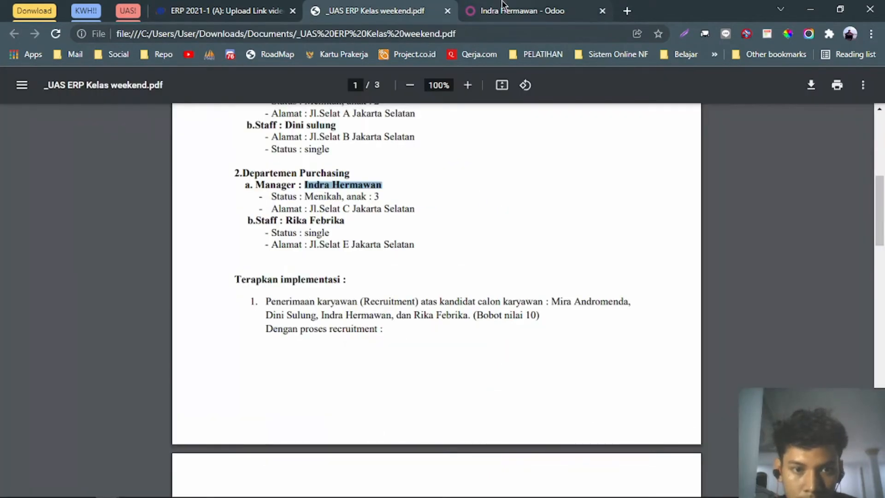
pyautogui.click(503, 7)
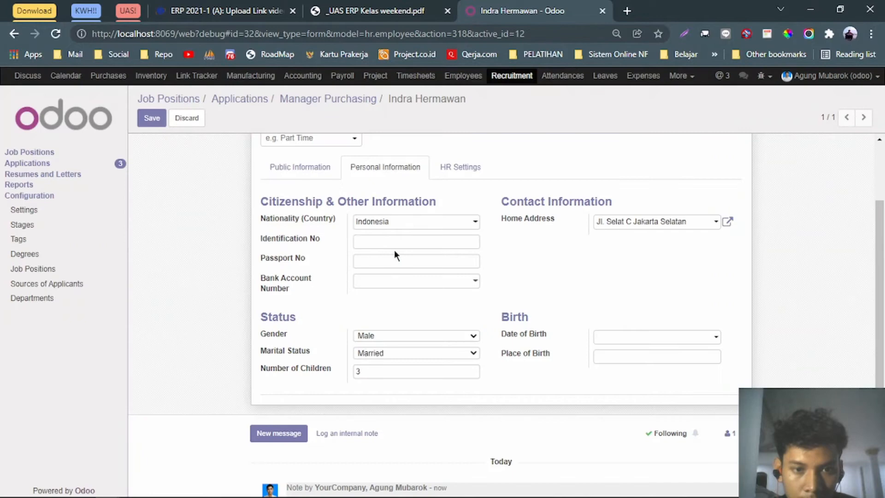
pyautogui.click(459, 172)
# Search the Related User list for an existing account matching the candidate's name.
pyautogui.click(434, 225)
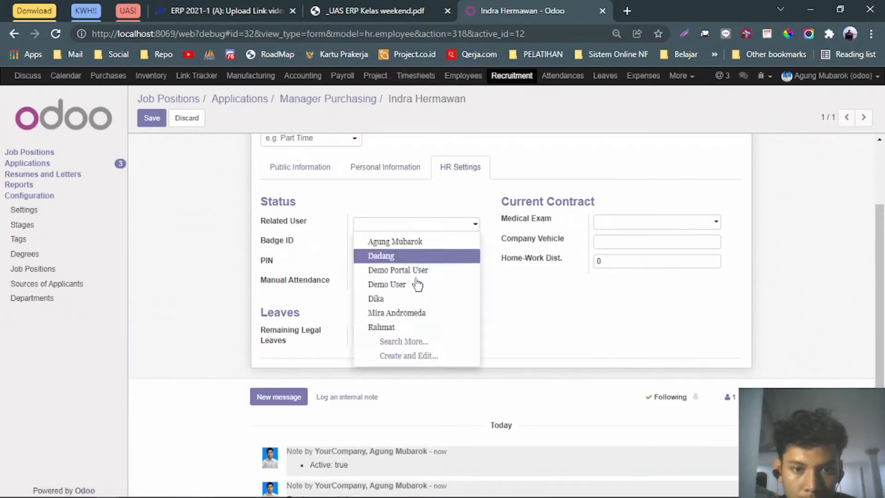
pyautogui.click(406, 346)
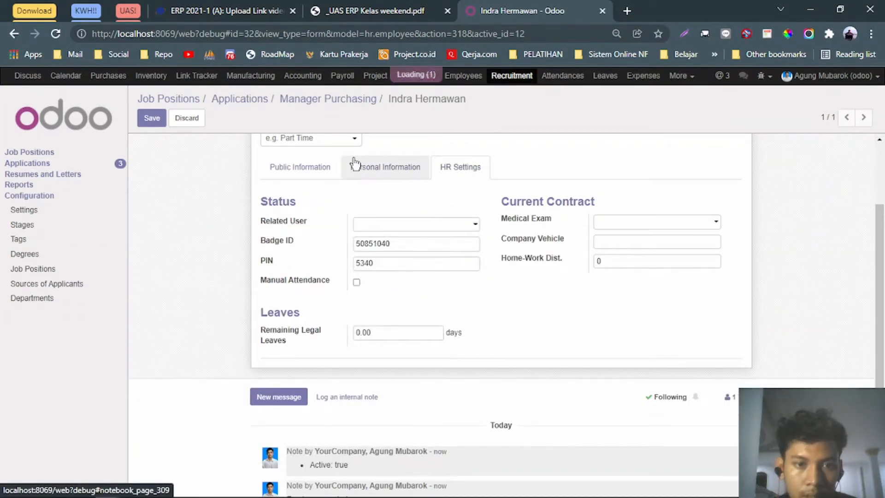
pyautogui.write('indra')
pyautogui.press('Return')
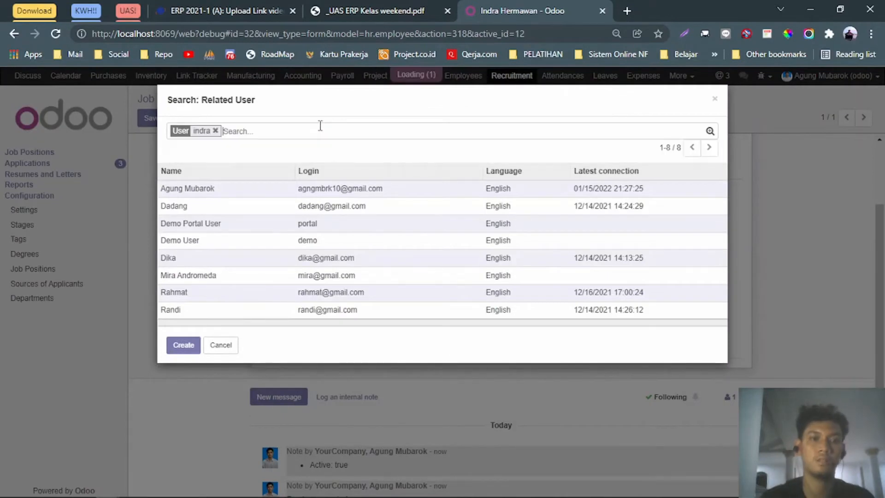
pyautogui.click(215, 131)
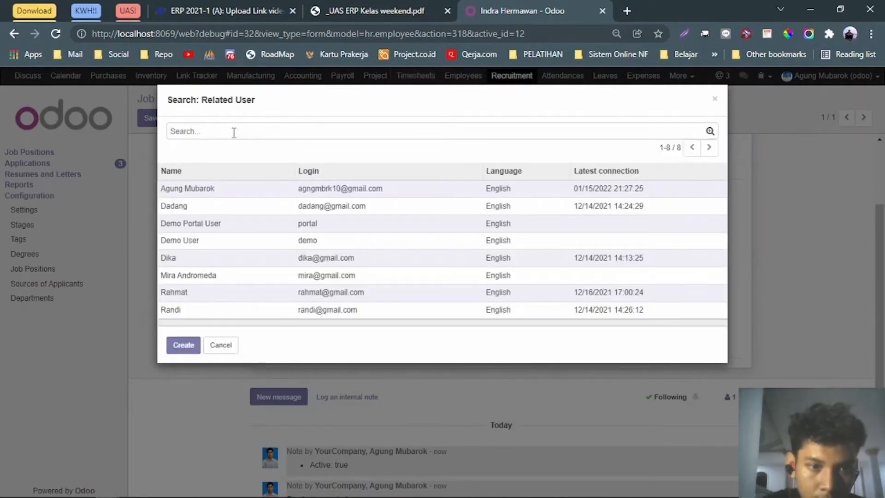
pyautogui.write('indra')
pyautogui.press('Return')
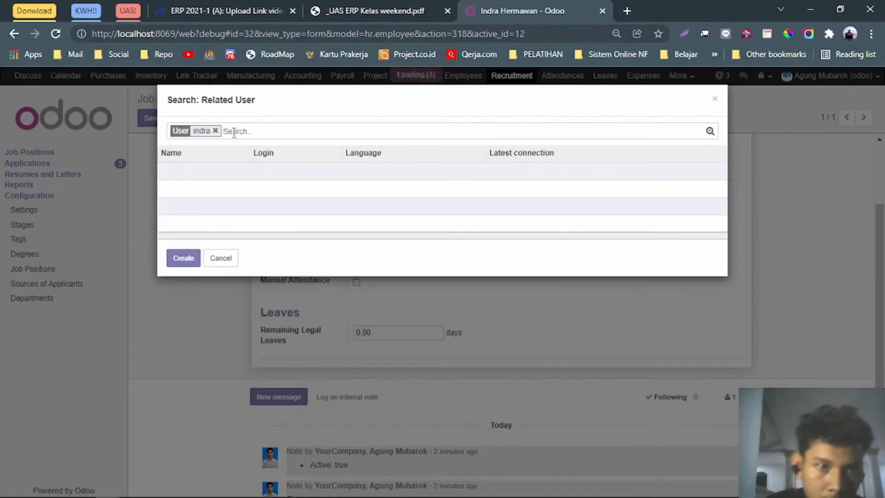
# Create a new user with the candidate's full name and e-mail, linking it to the employee.
pyautogui.click(185, 257)
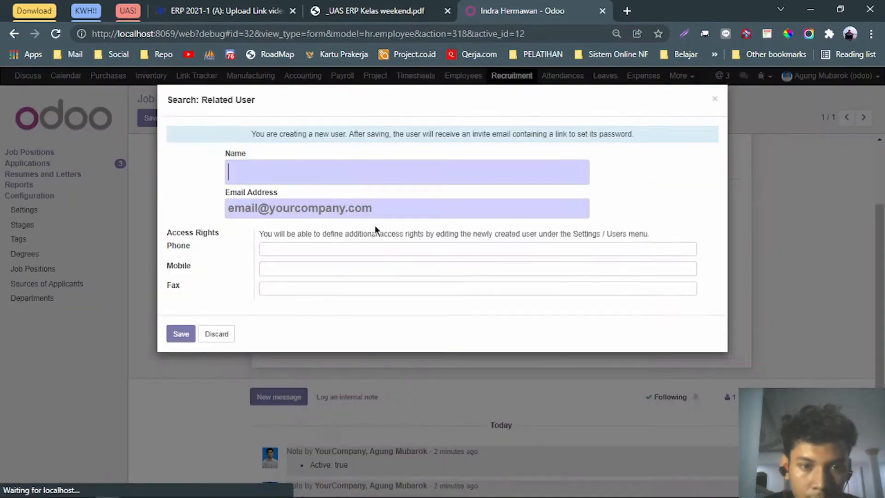
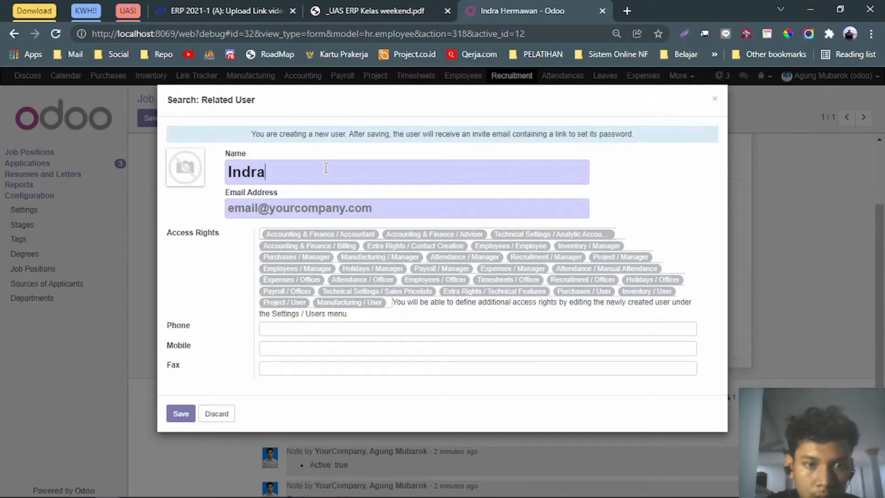
pyautogui.click(309, 7)
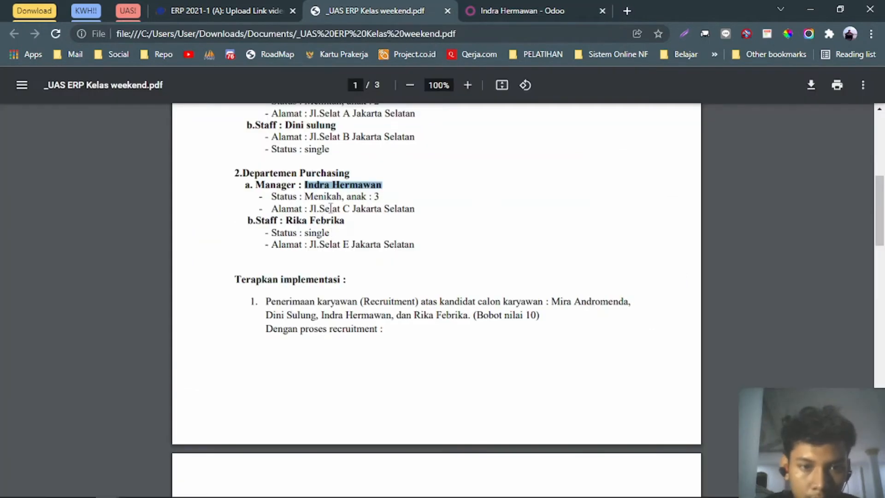
pyautogui.click(512, 11)
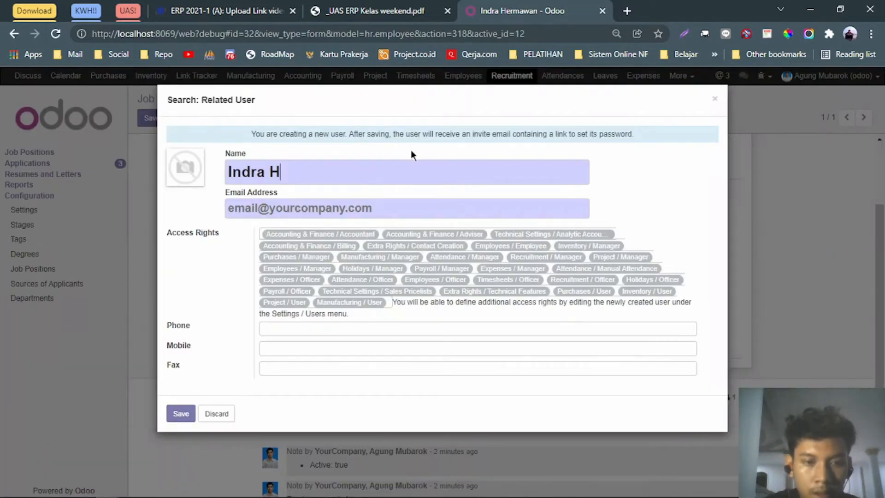
pyautogui.press('Tab')
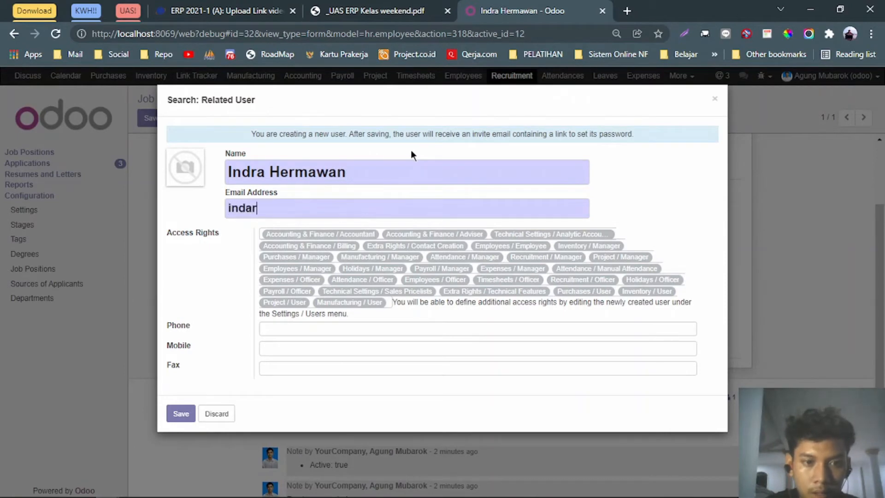
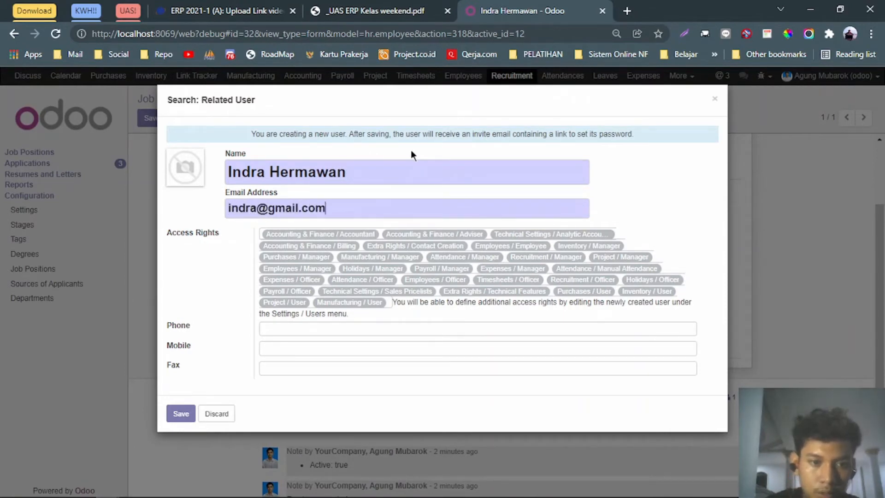
pyautogui.click(182, 413)
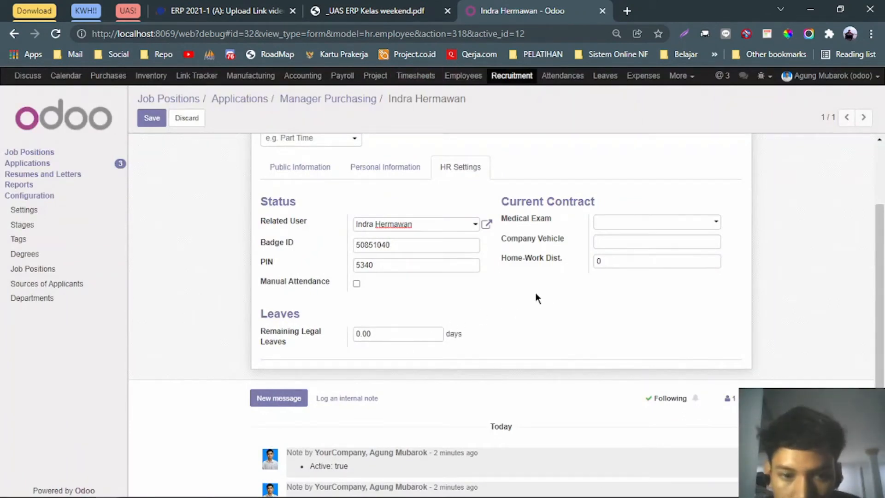
# Review the employee tabs, save the Purchasing manager's record, and return to Job Positions.
pyautogui.scroll(3, 446, 243)
pyautogui.scroll(-3, 588, 298)
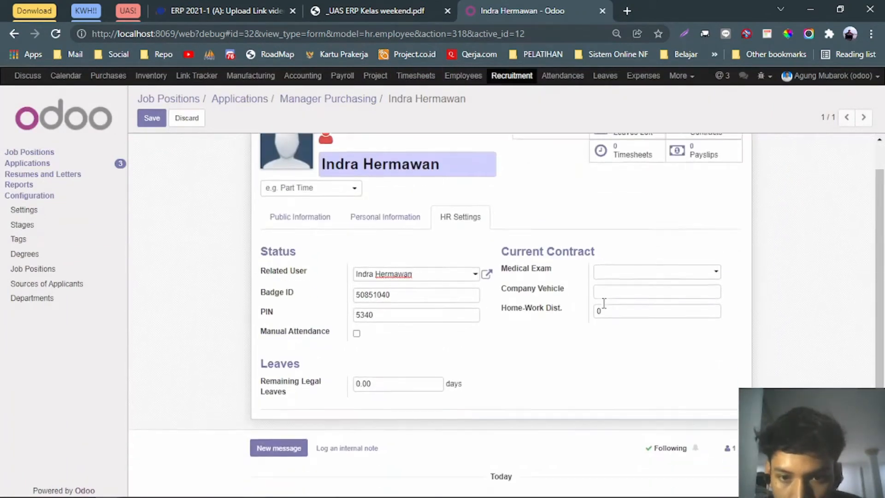
pyautogui.click(414, 168)
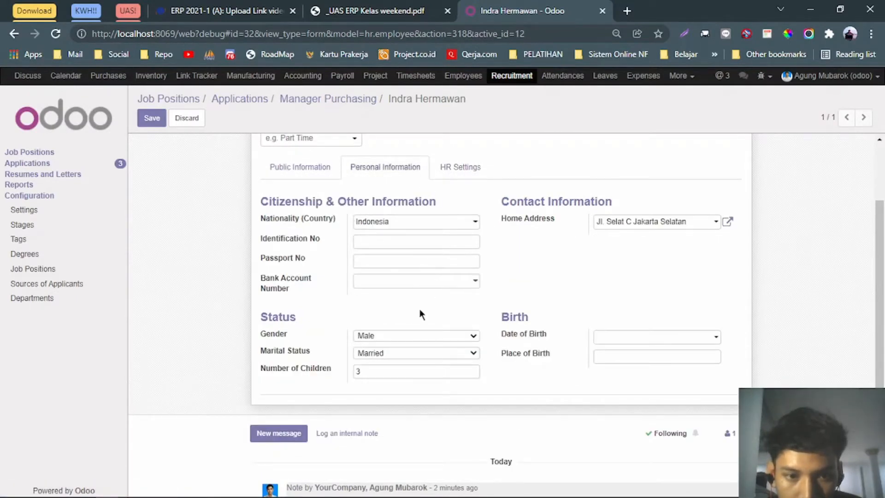
pyautogui.click(305, 175)
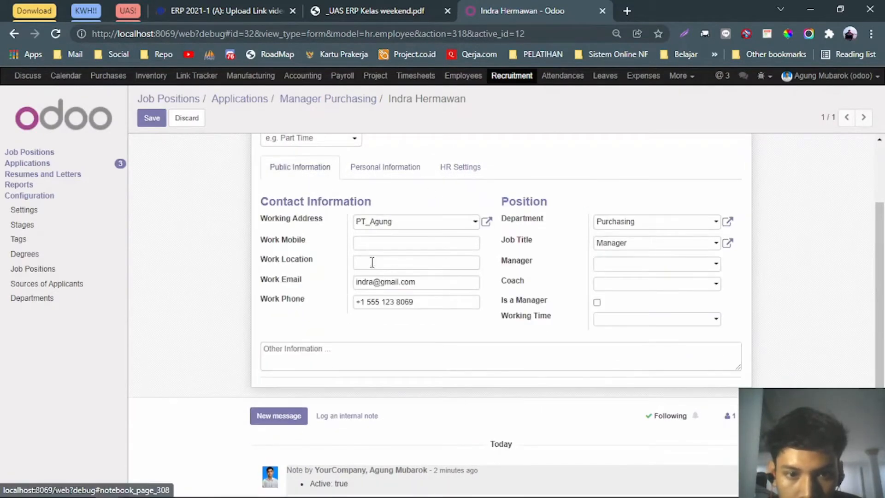
pyautogui.scroll(2, 642, 307)
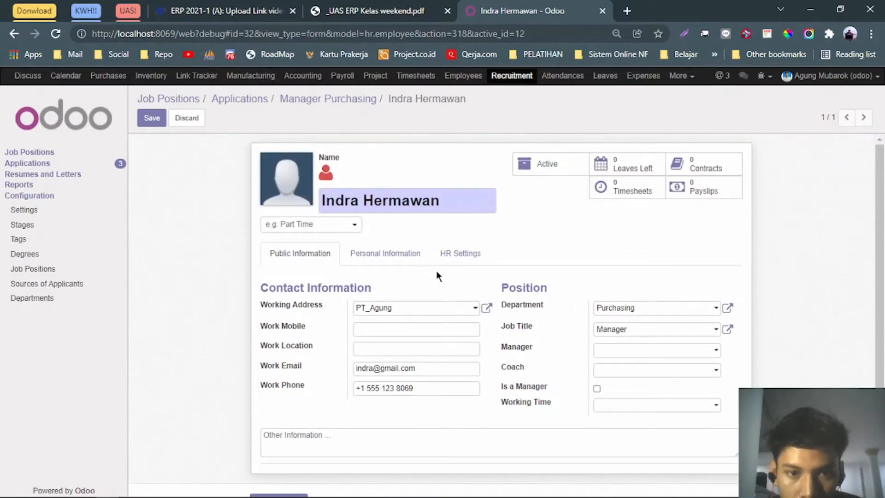
pyautogui.click(152, 118)
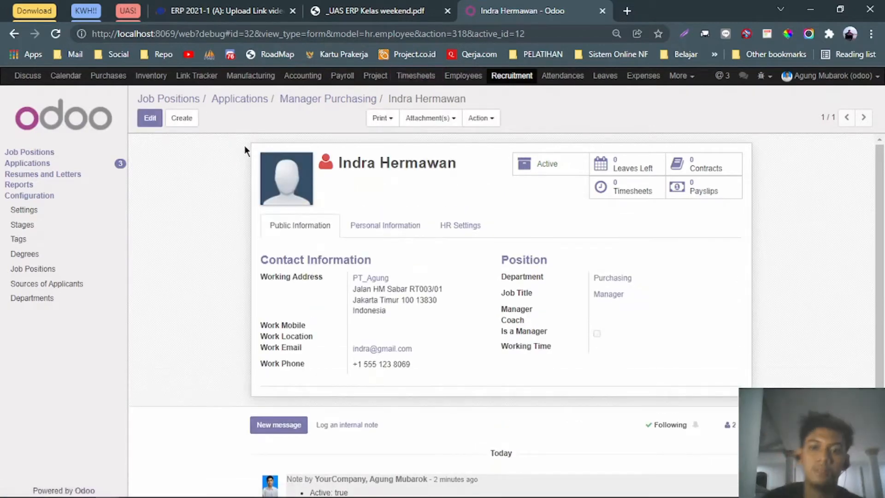
pyautogui.click(176, 99)
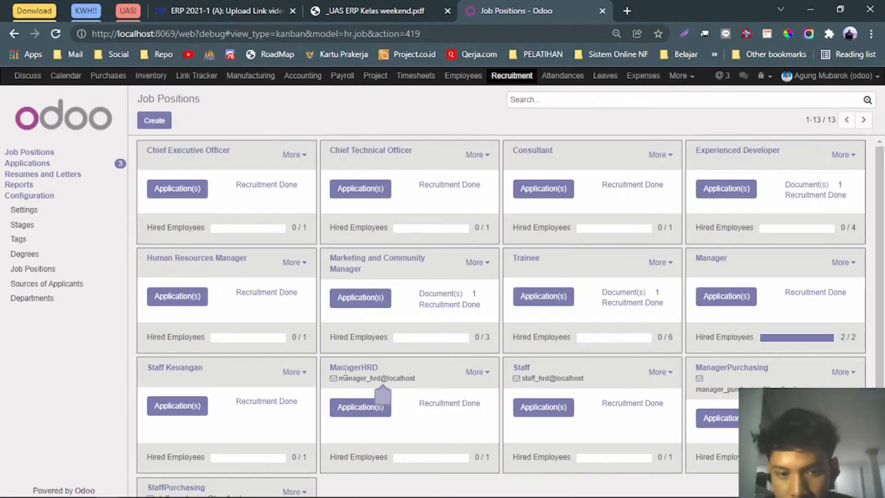
# Save the Staff position expecting 2 new employees and list its applications.
pyautogui.click(842, 336)
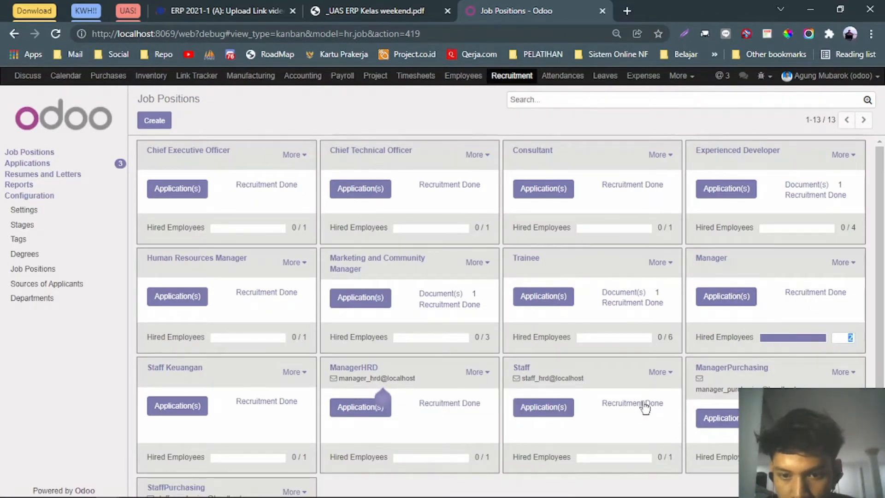
pyautogui.click(669, 373)
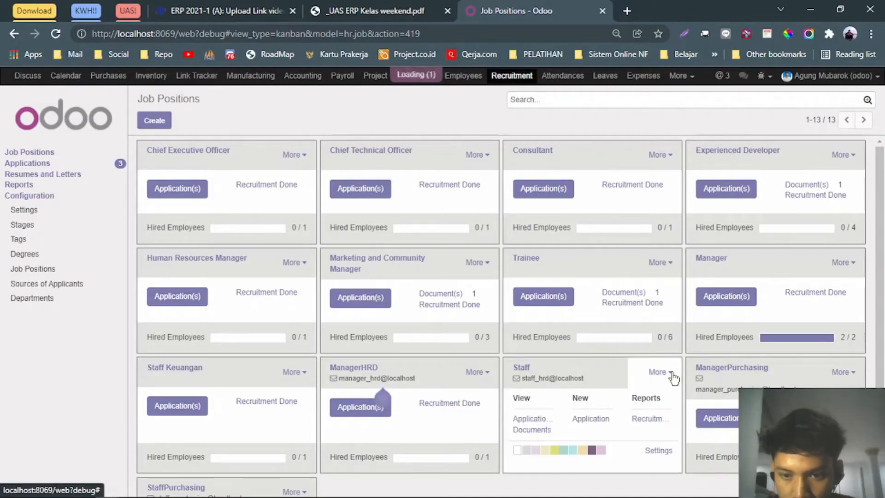
pyautogui.click(657, 454)
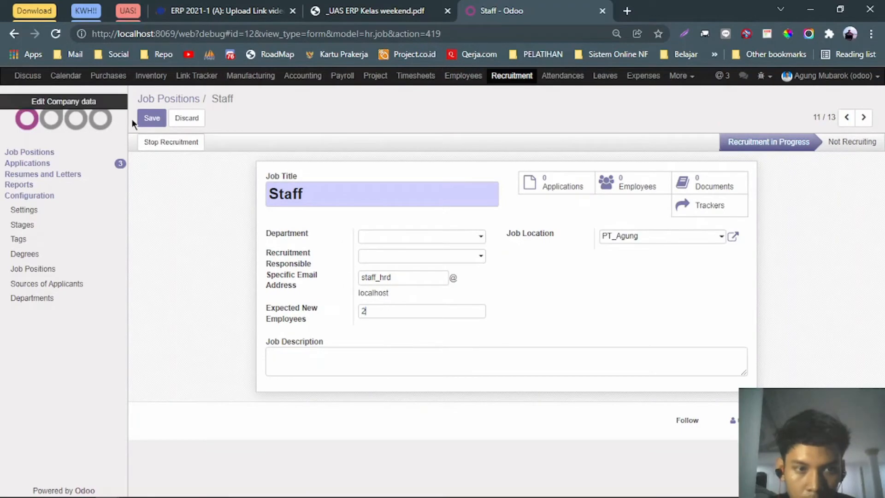
pyautogui.click(151, 118)
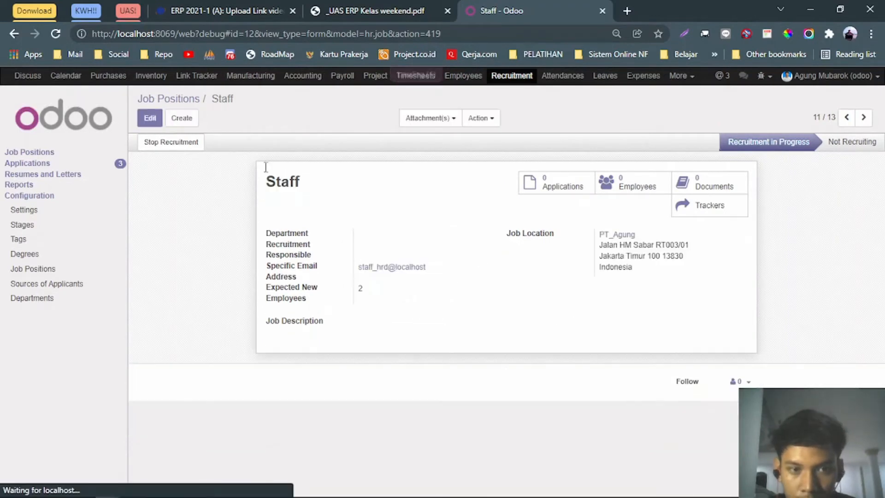
pyautogui.hotkey('alt', 'Left')
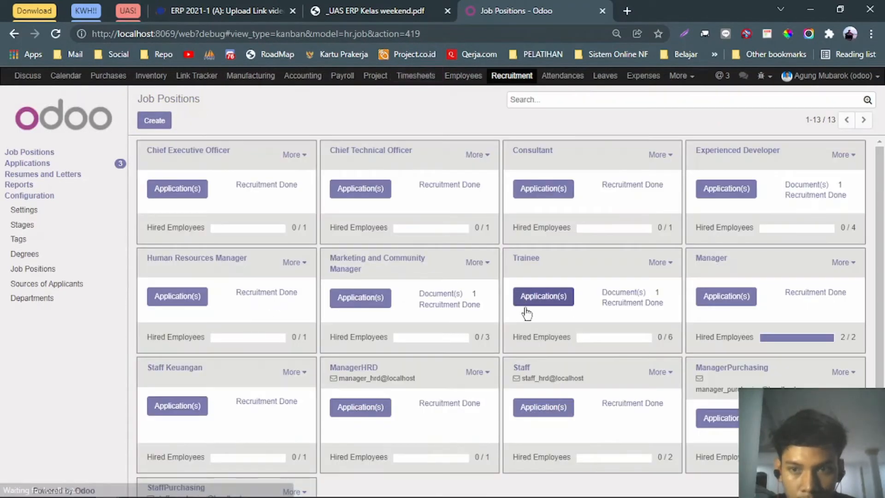
pyautogui.click(548, 408)
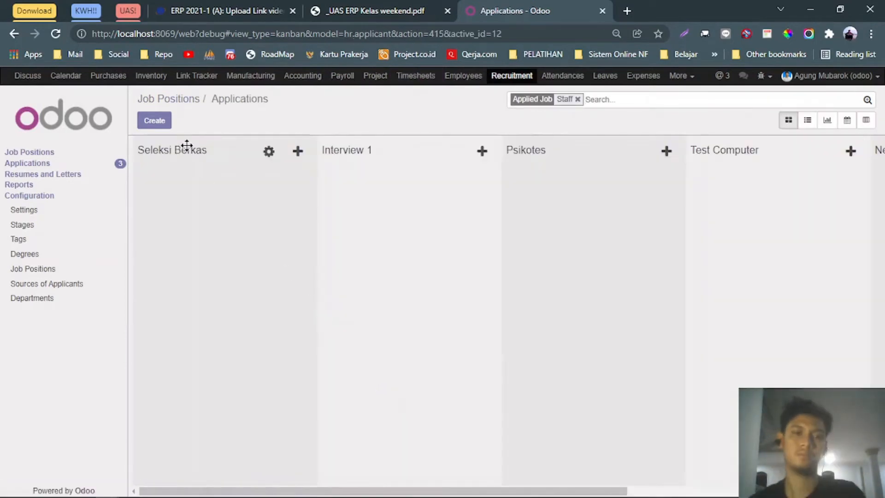
# Start a new Staff application with subject 'Staff HRD' and the candidate's properly capitalized name.
pyautogui.click(155, 121)
pyautogui.click(413, 5)
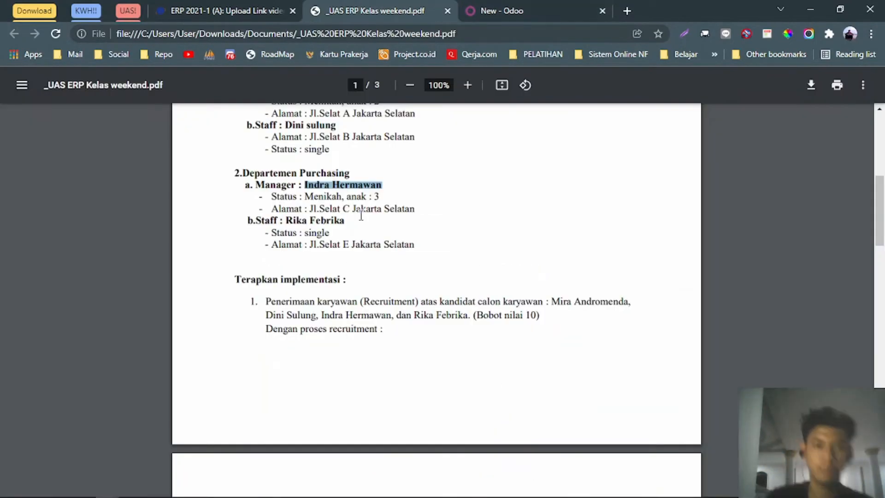
pyautogui.scroll(4, 295, 309)
pyautogui.doubleClick(294, 298)
pyautogui.moveTo(325, 300)
pyautogui.mouseDown()
pyautogui.moveTo(338, 300)
pyautogui.moveTo(318, 298)
pyautogui.moveTo(339, 298)
pyautogui.mouseUp()
pyautogui.hotkey('ctrl', 'c')
pyautogui.click(501, 9)
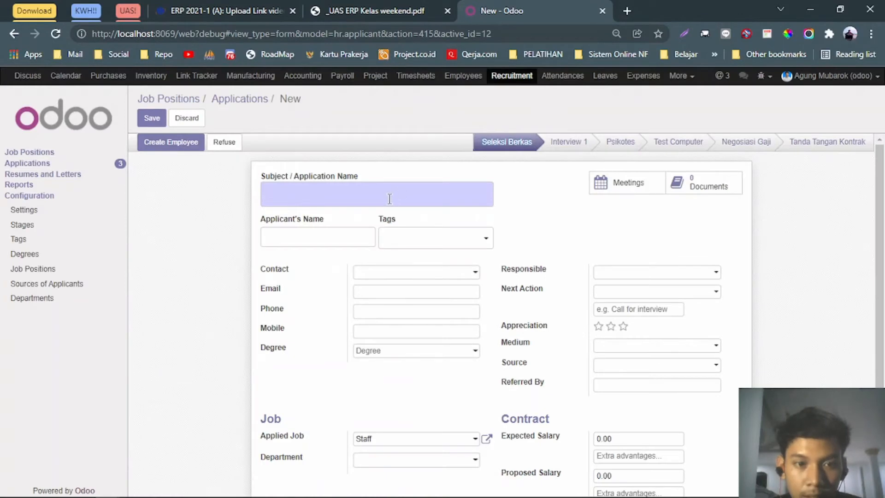
pyautogui.hotkey('ctrl', 'v')
pyautogui.hotkey('ctrl', 'z')
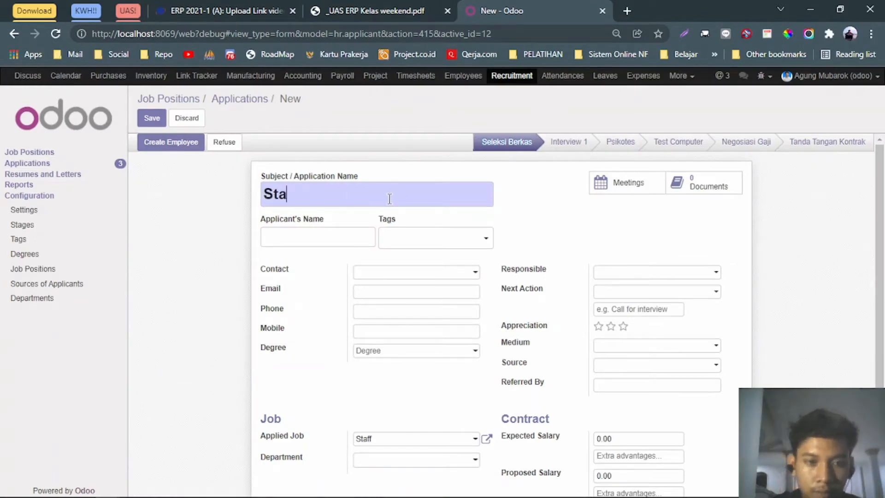
pyautogui.write('Staff HRD')
pyautogui.press('Tab')
pyautogui.hotkey('ctrl', 'v')
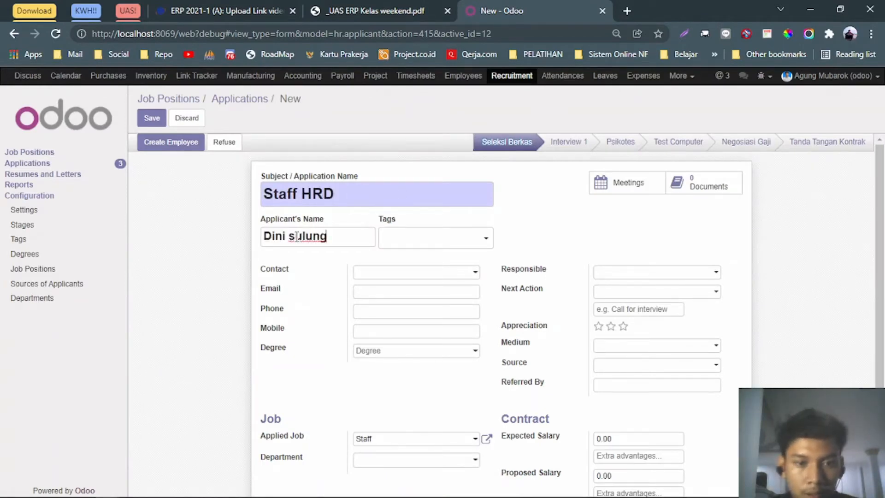
pyautogui.click(295, 236)
pyautogui.hotkey('shift', 'Left')
pyautogui.write('S')
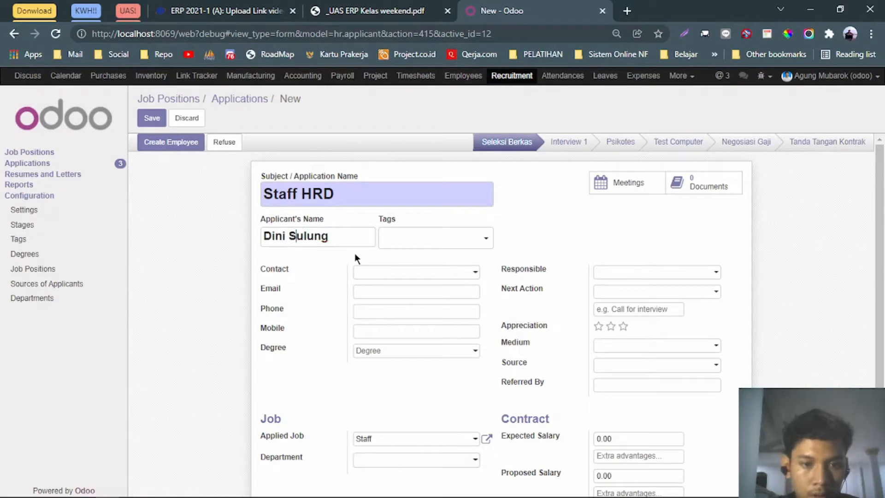
# Enter the candidate's e-mail address and set the department to HRD.
pyautogui.click(400, 243)
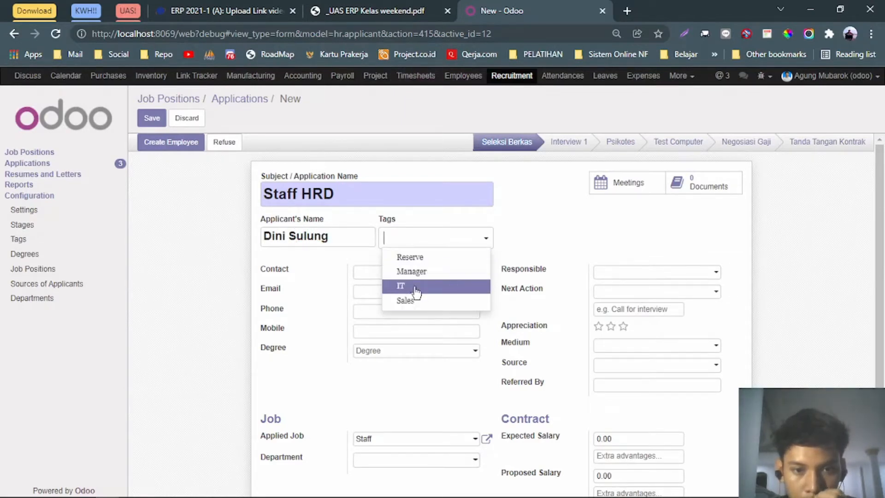
pyautogui.click(349, 259)
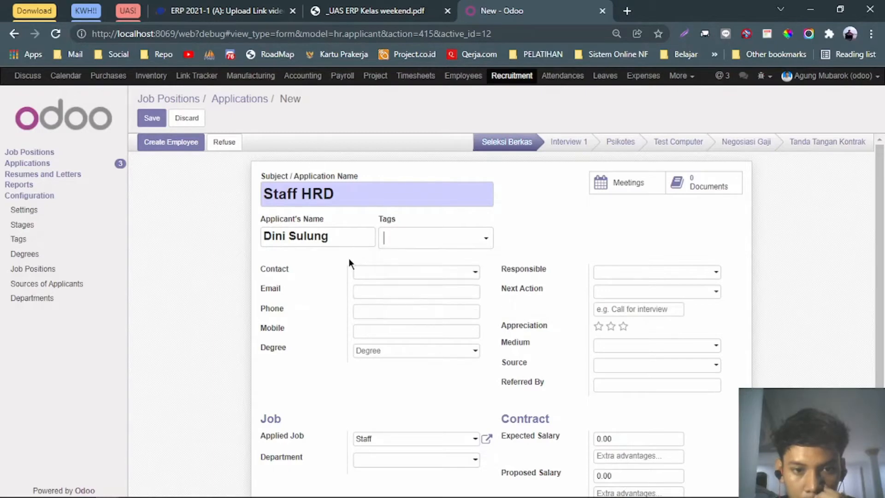
pyautogui.click(386, 274)
pyautogui.click(327, 272)
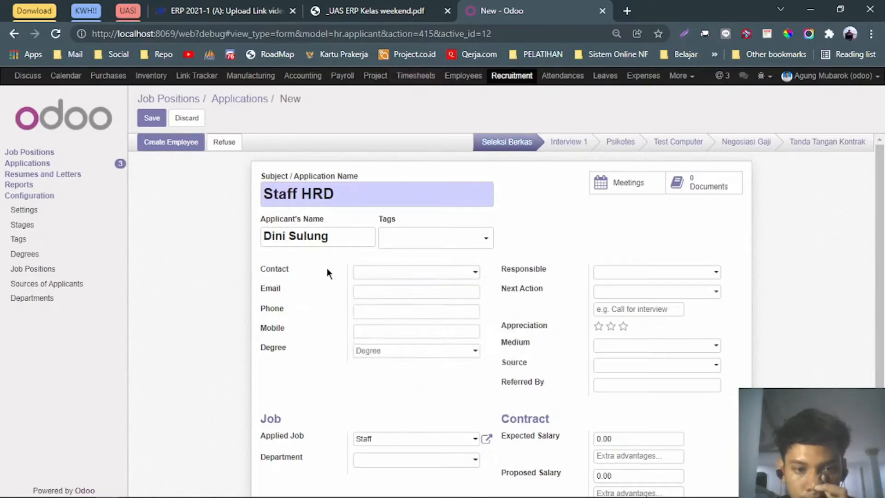
pyautogui.click(366, 290)
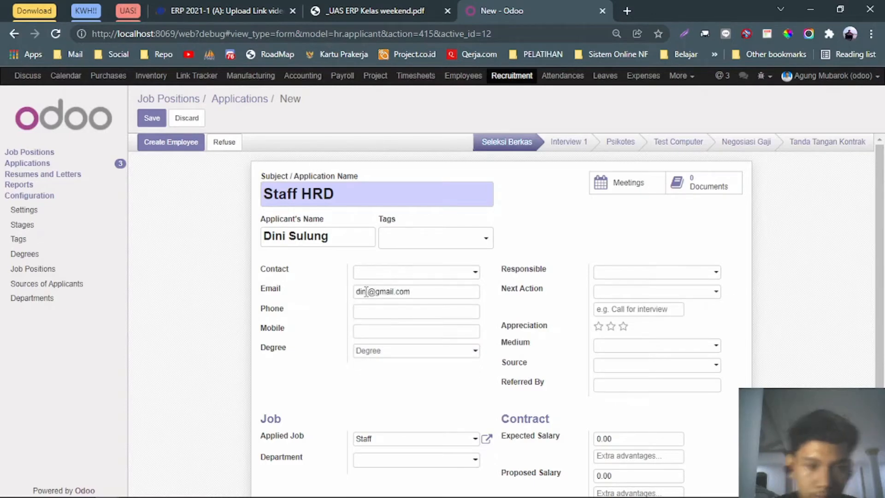
pyautogui.write('i')
pyautogui.press('End')
pyautogui.click(471, 276)
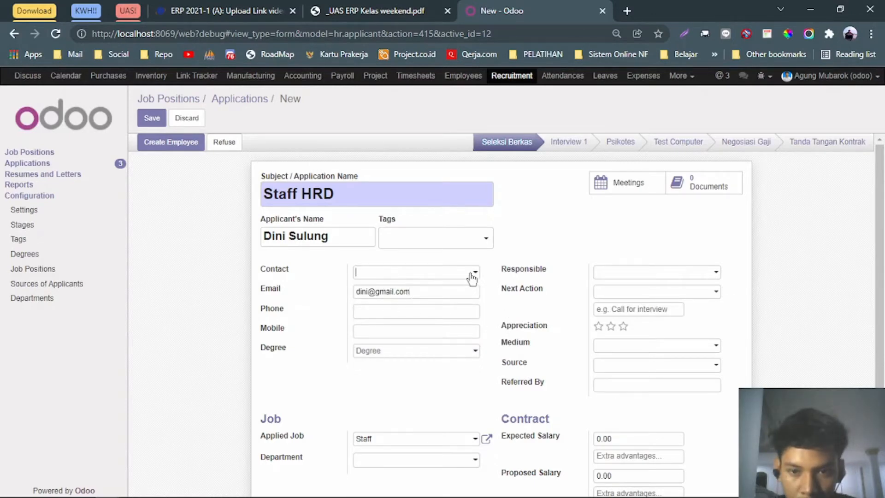
pyautogui.click(520, 251)
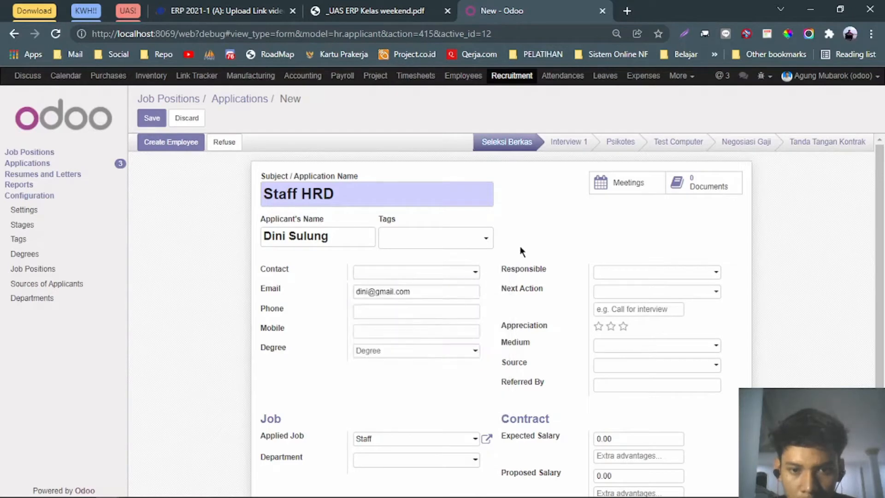
pyautogui.scroll(-2, 539, 295)
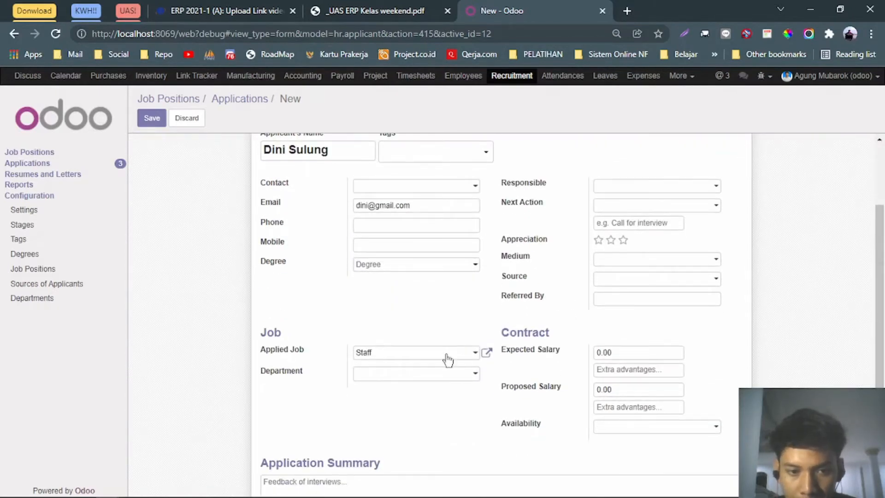
pyautogui.click(431, 374)
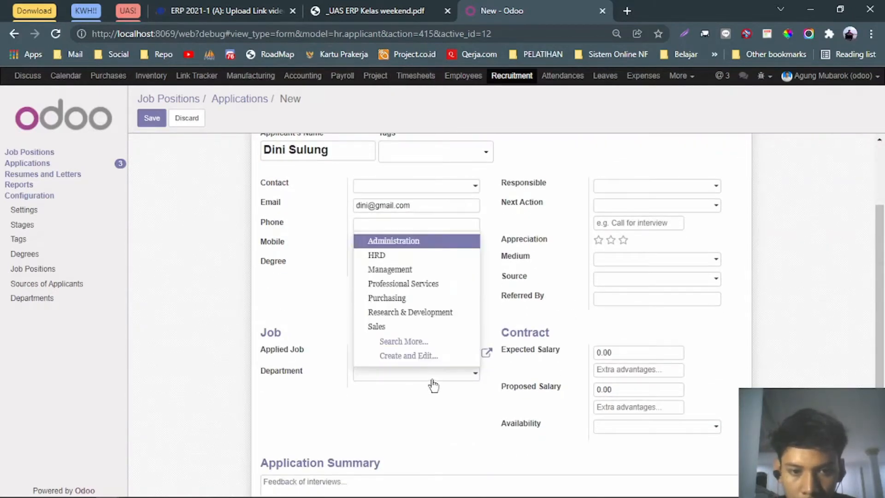
pyautogui.click(386, 256)
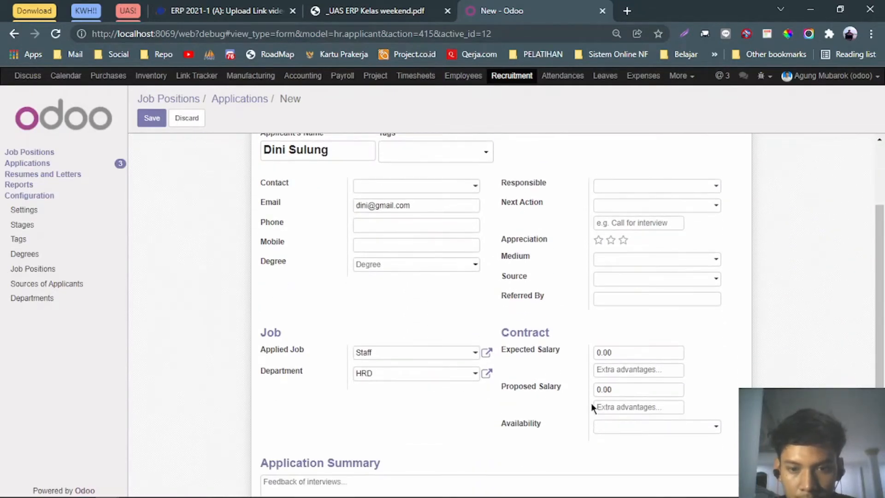
pyautogui.click(395, 18)
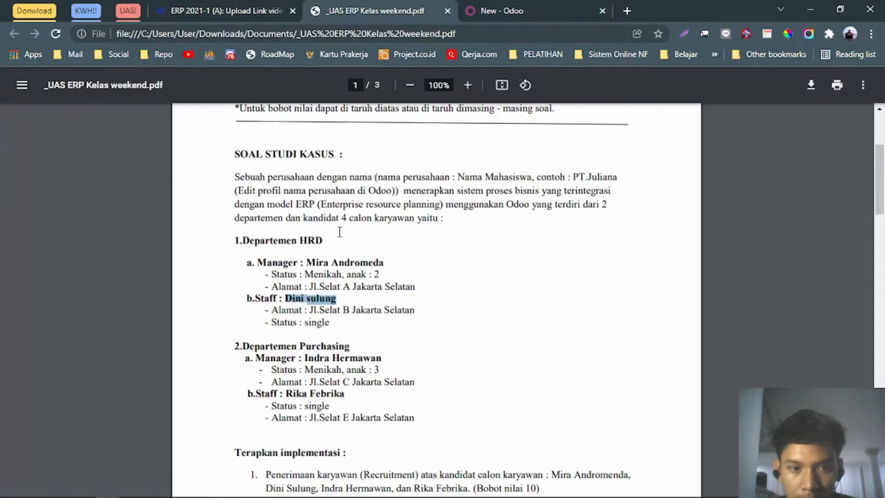
pyautogui.scroll(-10, 336, 249)
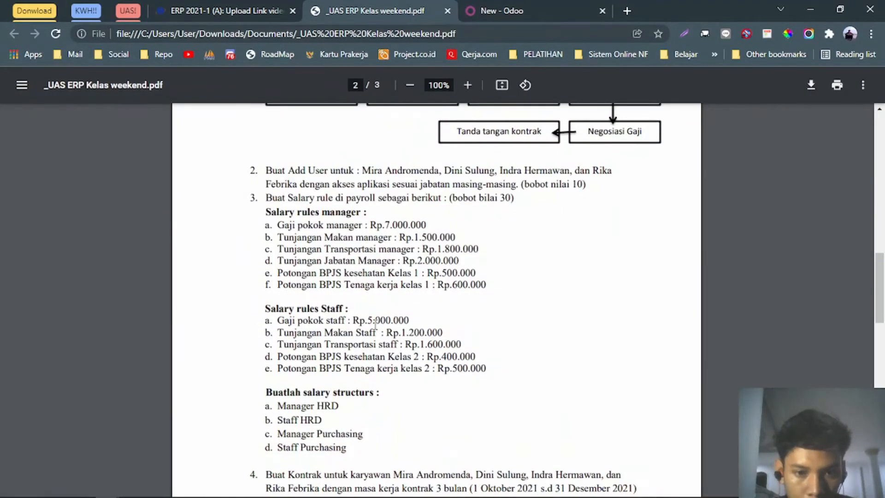
pyautogui.scroll(8, 409, 319)
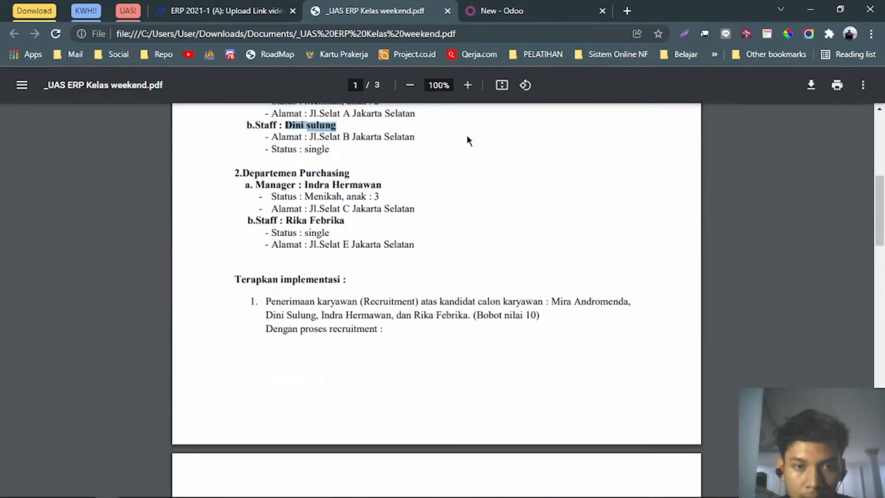
pyautogui.click(522, 9)
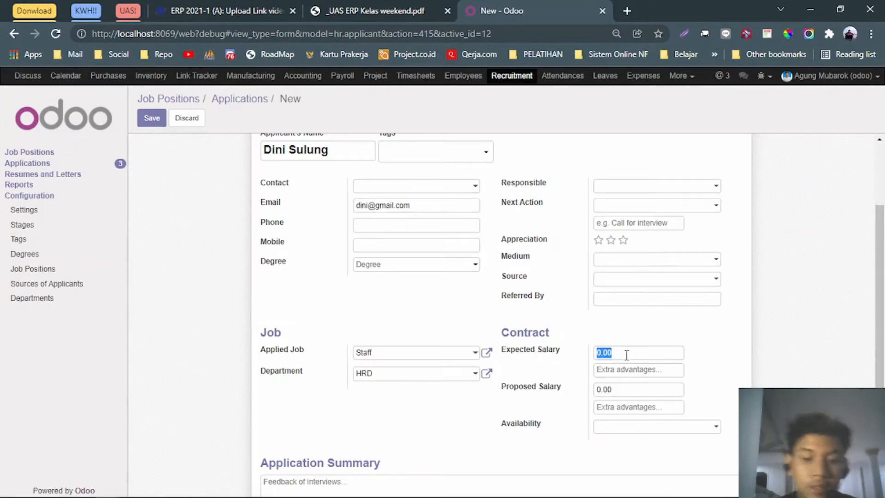
# Enter expected salary 6000000, proposed salary 5000000, availability 01/15/2022, then create the employee.
pyautogui.write('6000')
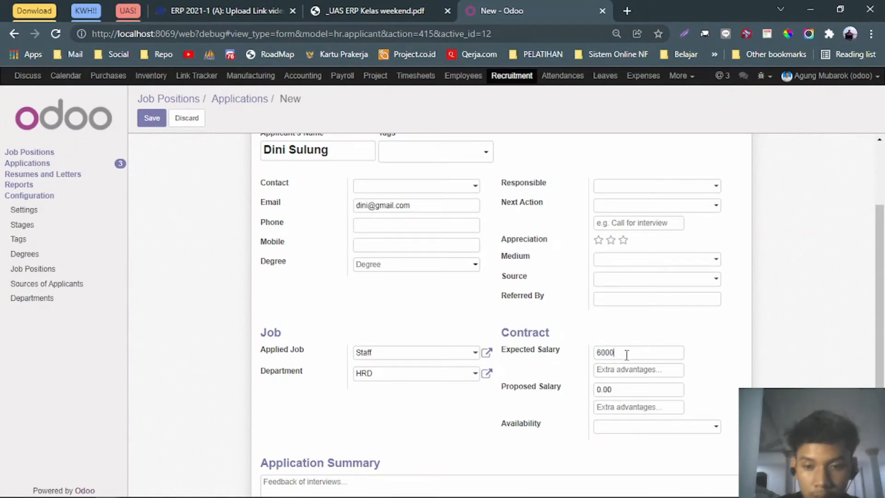
pyautogui.write('0000')
pyautogui.doubleClick(627, 353)
pyautogui.hotkey('ctrl', 'c')
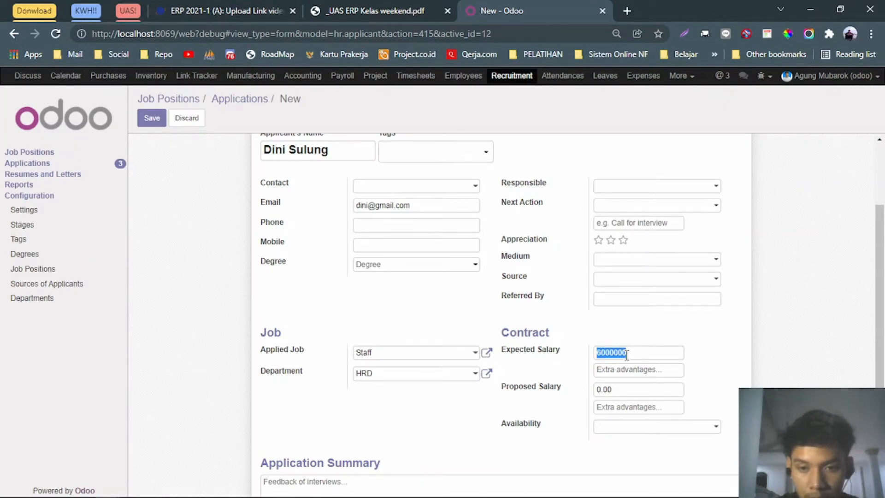
pyautogui.click(645, 384)
pyautogui.hotkey('ctrl', 'v')
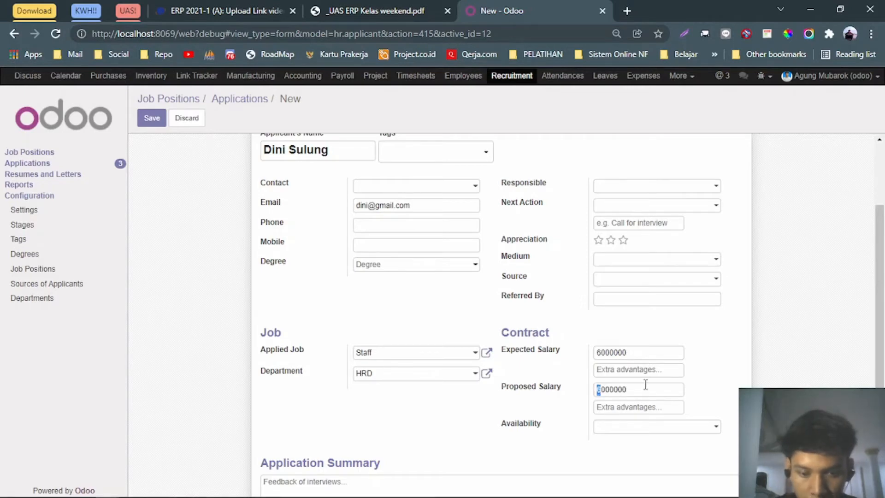
pyautogui.click(642, 427)
pyautogui.click(472, 412)
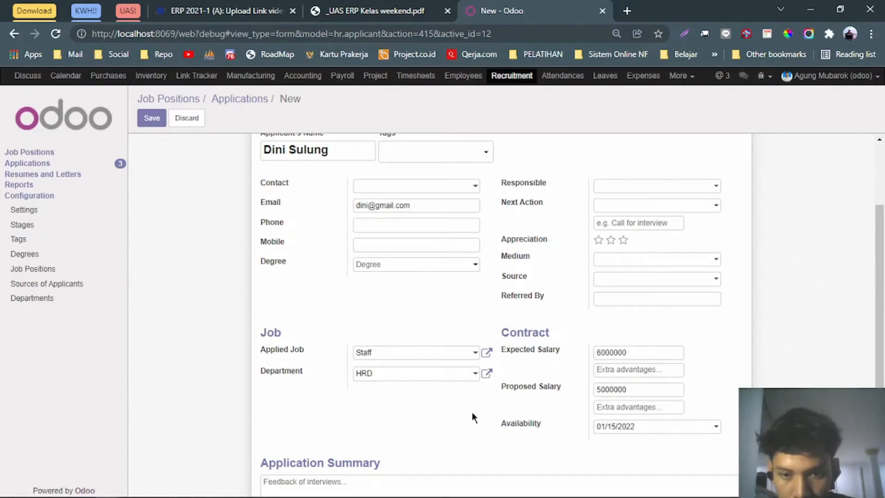
pyautogui.scroll(3, 472, 411)
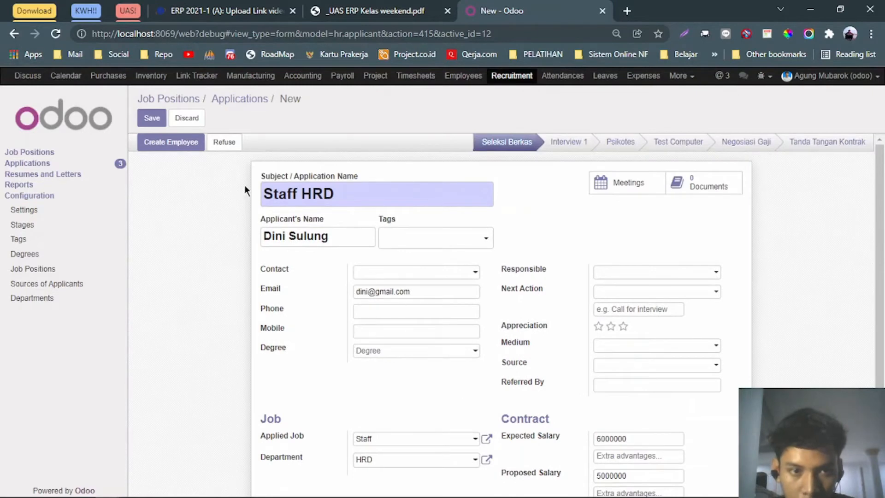
pyautogui.click(187, 146)
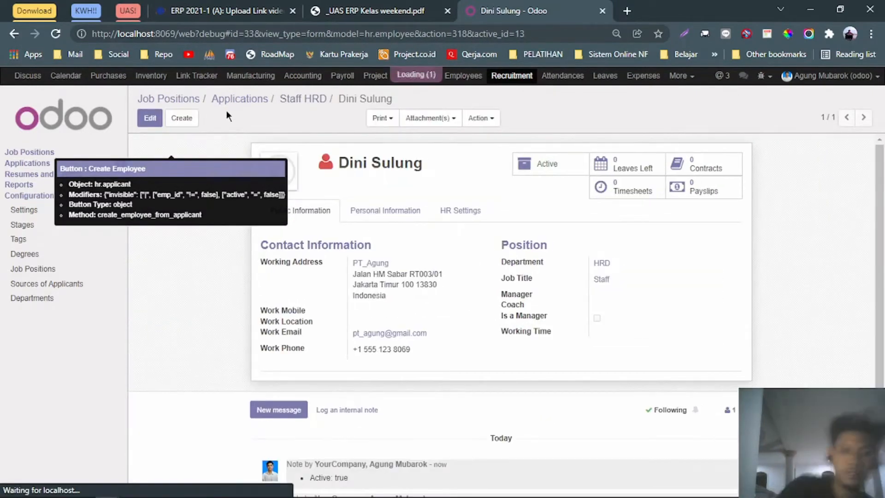
# Drag the candidate's Staff HRD card through Test Computer to the Tanda Tangan Kontrak stage.
pyautogui.click(242, 99)
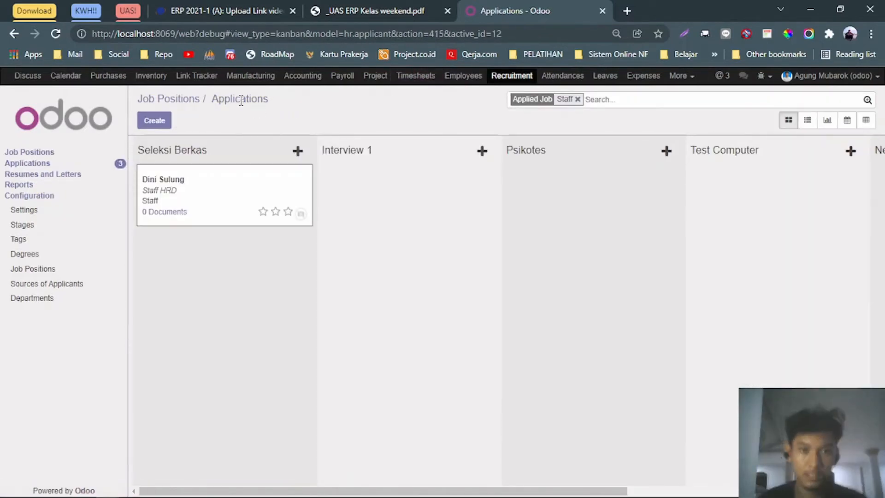
pyautogui.moveTo(217, 186); pyautogui.dragTo(746, 193)
pyautogui.moveTo(441, 489); pyautogui.dragTo(661, 492)
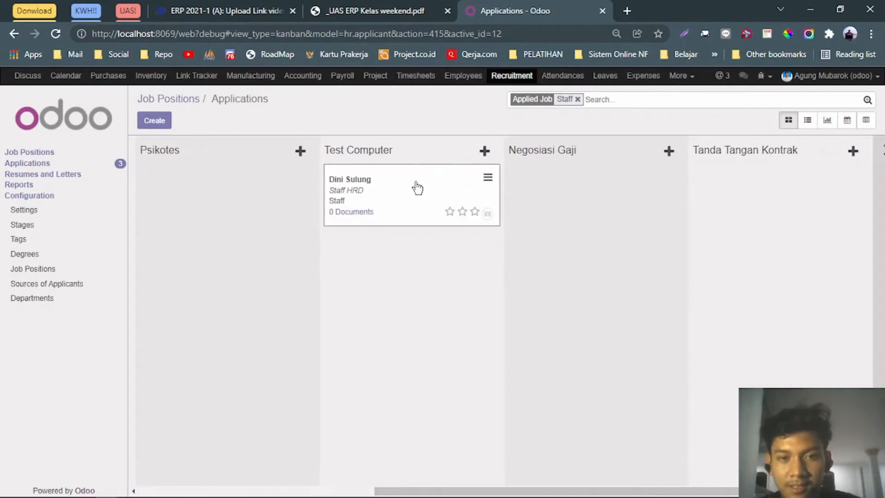
pyautogui.moveTo(415, 187); pyautogui.dragTo(768, 198)
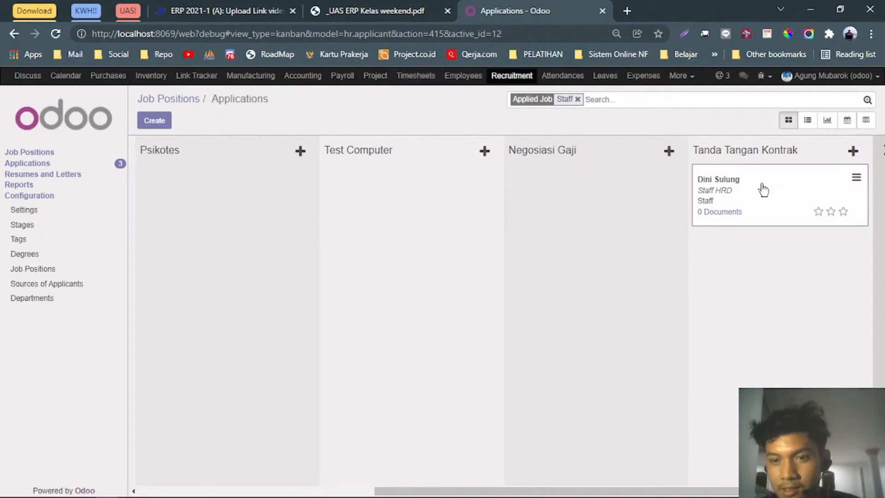
# Reopen the Staff HRD application, re-save it, and open its linked employee record.
pyautogui.click(751, 183)
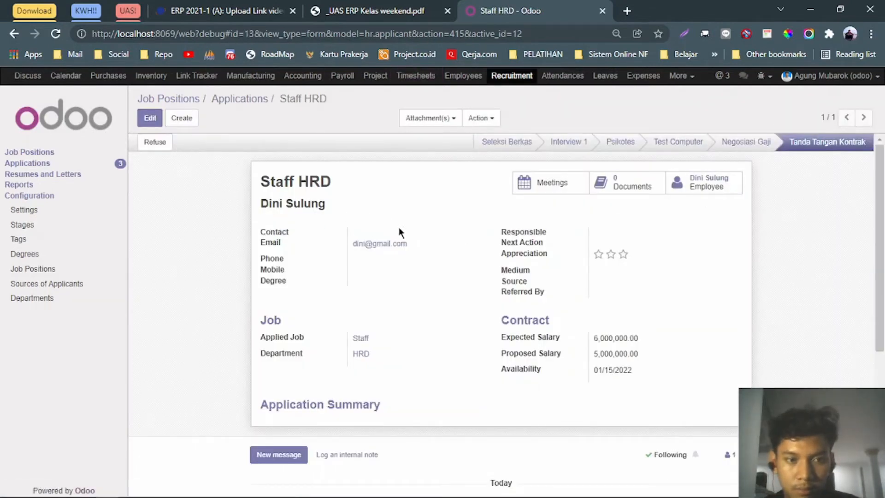
pyautogui.click(150, 118)
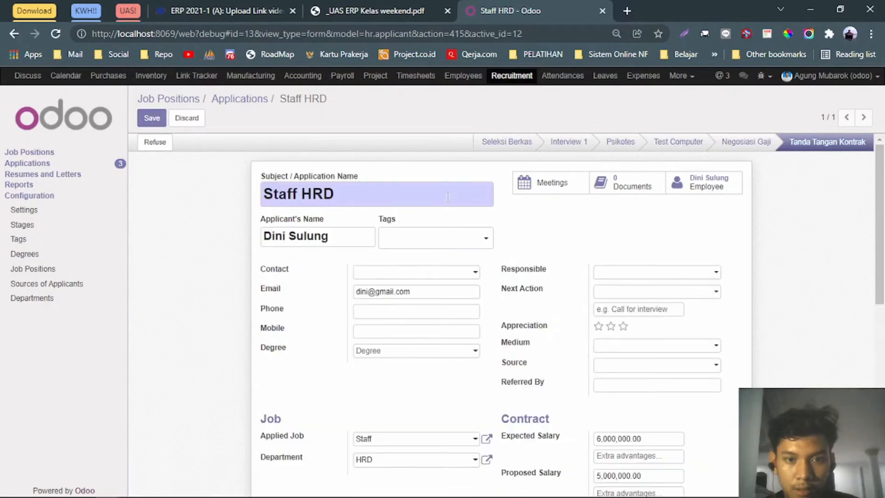
pyautogui.click(153, 119)
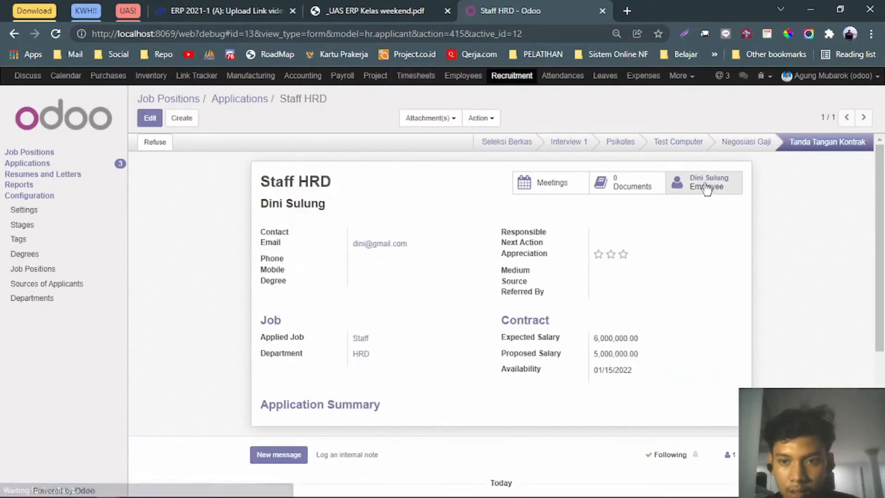
pyautogui.click(707, 187)
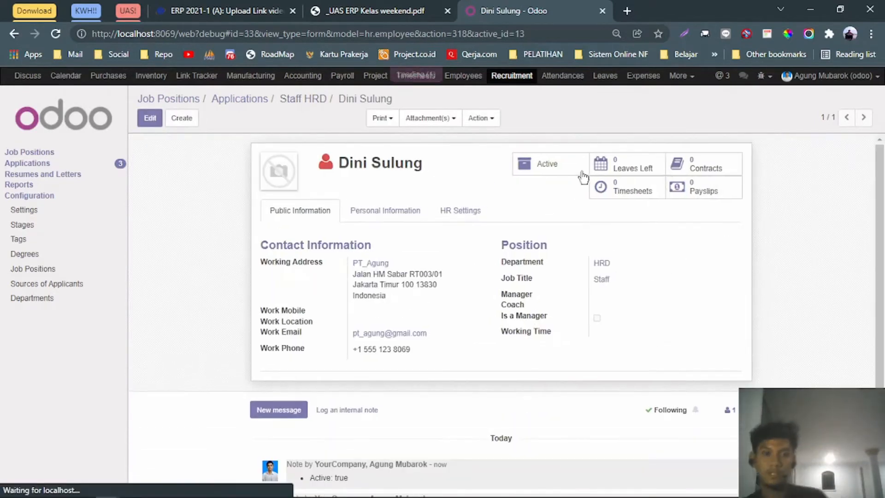
# Set the HRD manager as the employee's Manager through the full employee search.
pyautogui.click(150, 118)
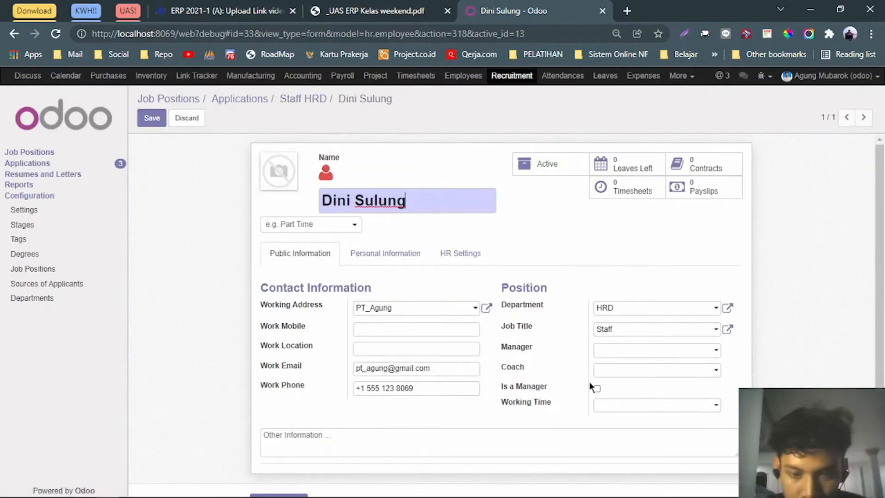
pyautogui.click(628, 352)
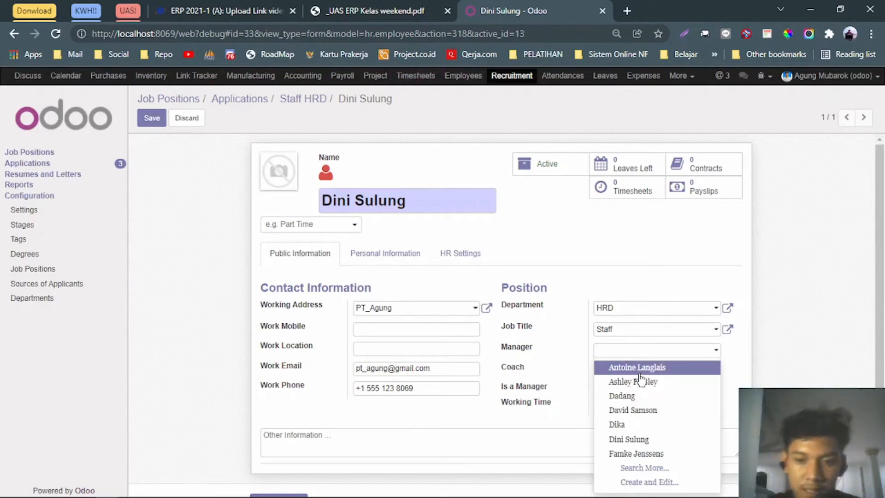
pyautogui.click(650, 467)
pyautogui.click(356, 6)
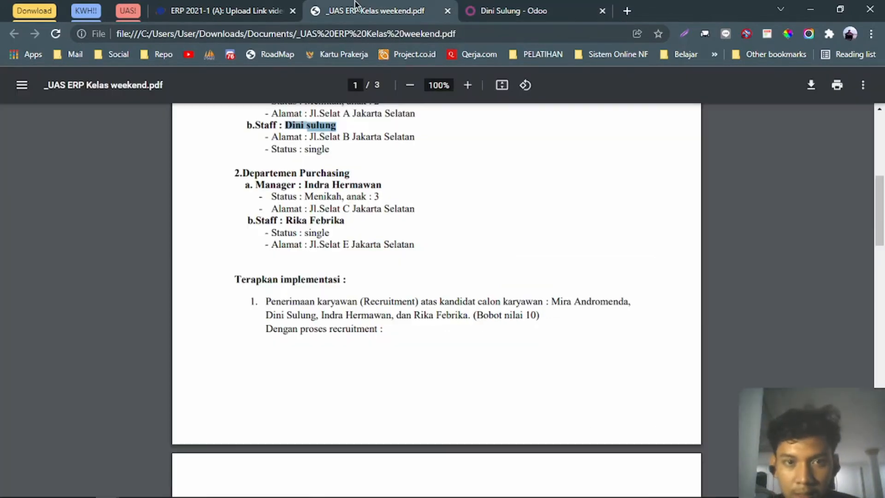
pyautogui.scroll(2, 369, 158)
pyautogui.click(520, 7)
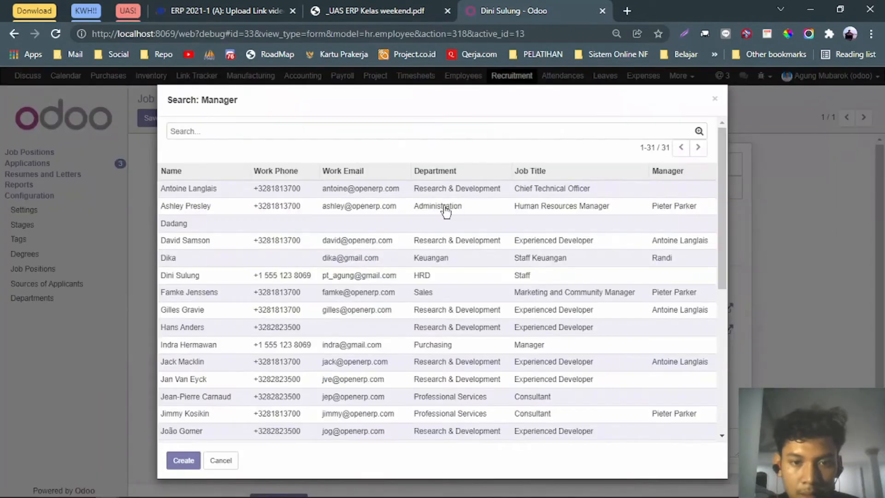
pyautogui.write('nita')
pyautogui.press('Return')
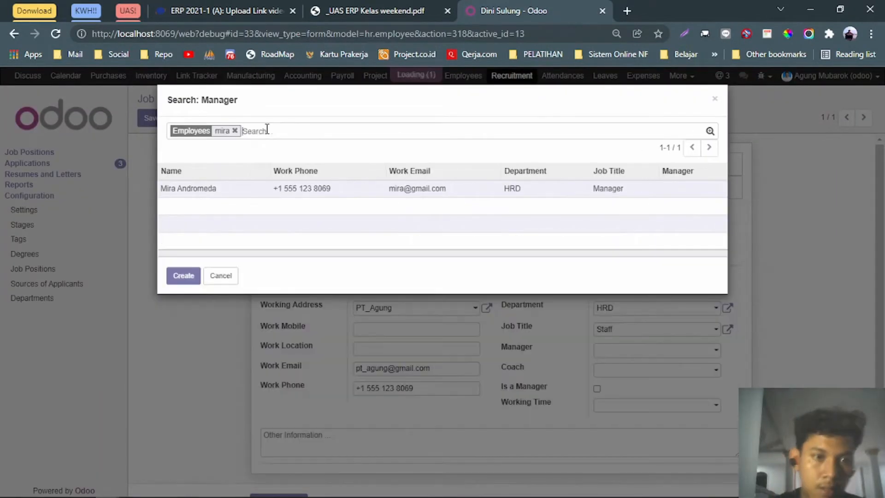
pyautogui.click(256, 191)
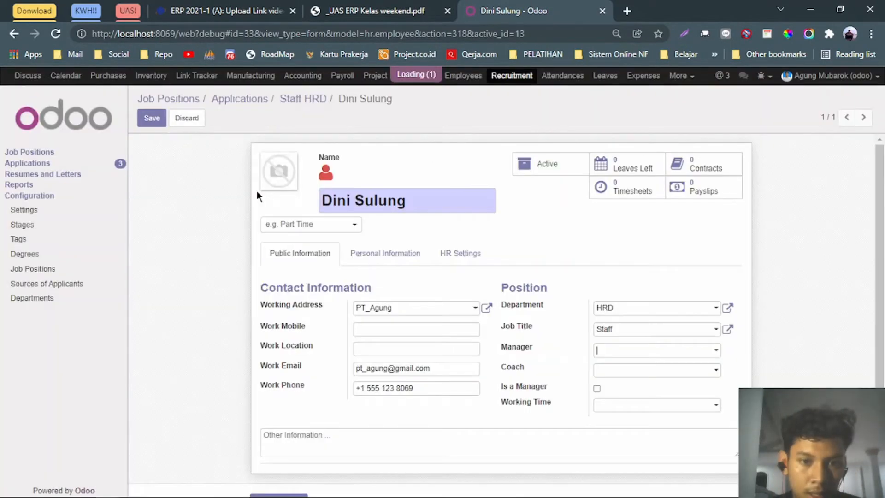
# Set the same HRD manager as the employee's Coach.
pyautogui.click(666, 378)
pyautogui.click(648, 340)
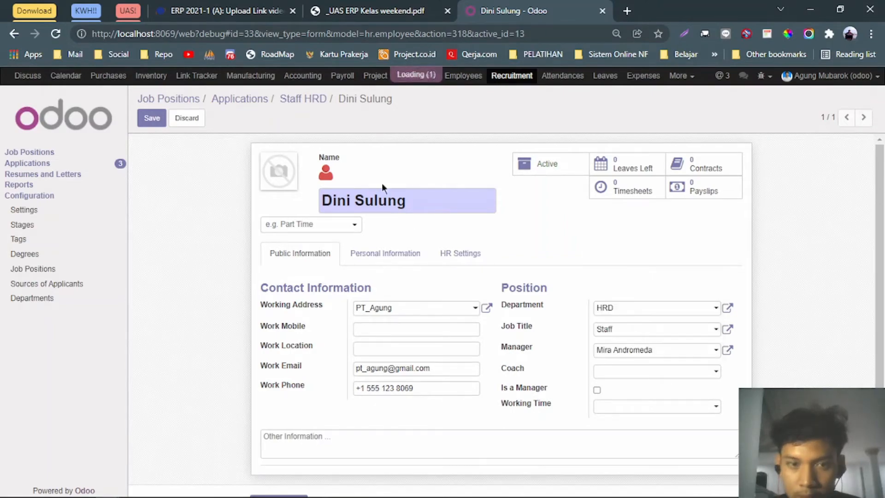
pyautogui.write('mira')
pyautogui.press('Return')
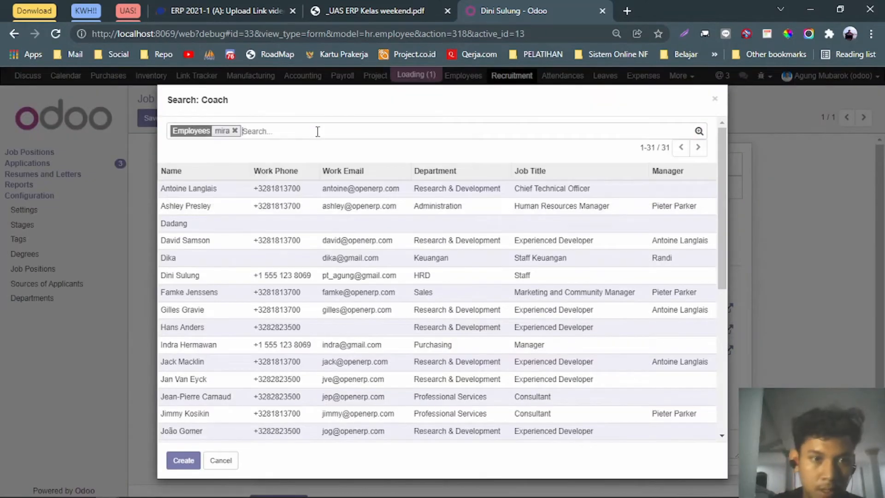
pyautogui.click(322, 188)
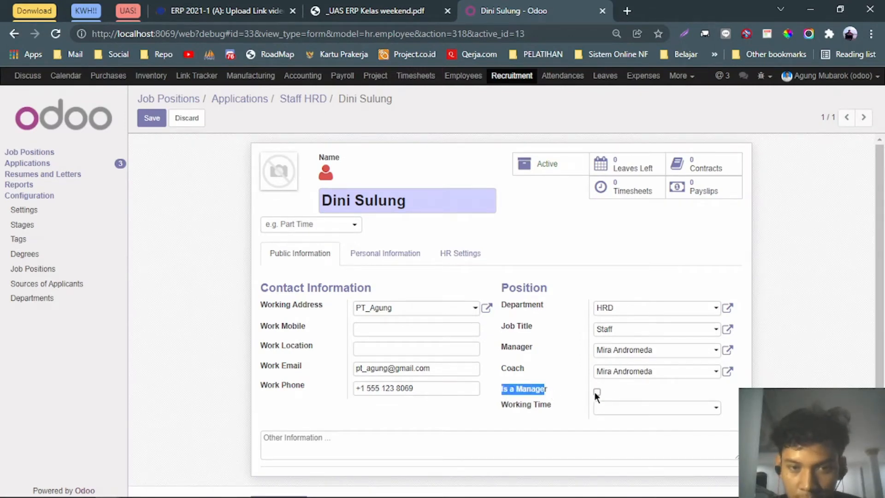
# On Personal Information, set nationality to Indonesia and create her home address from the brief.
pyautogui.click(368, 253)
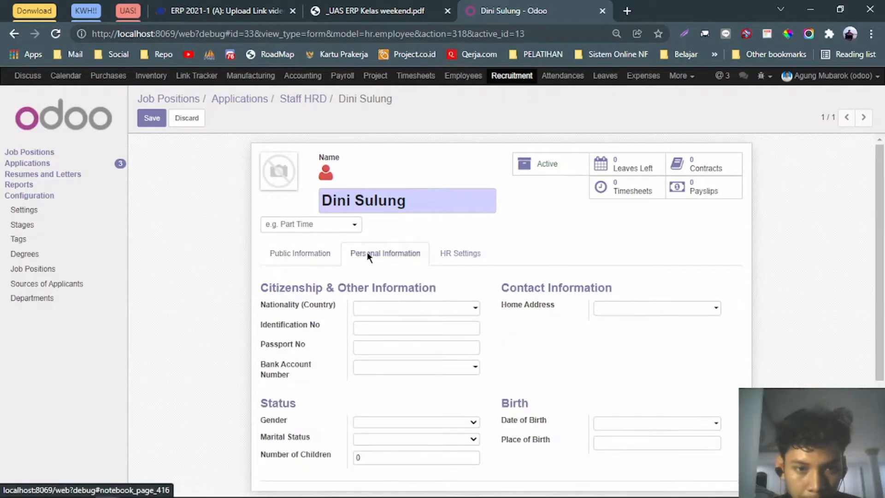
pyautogui.click(368, 310)
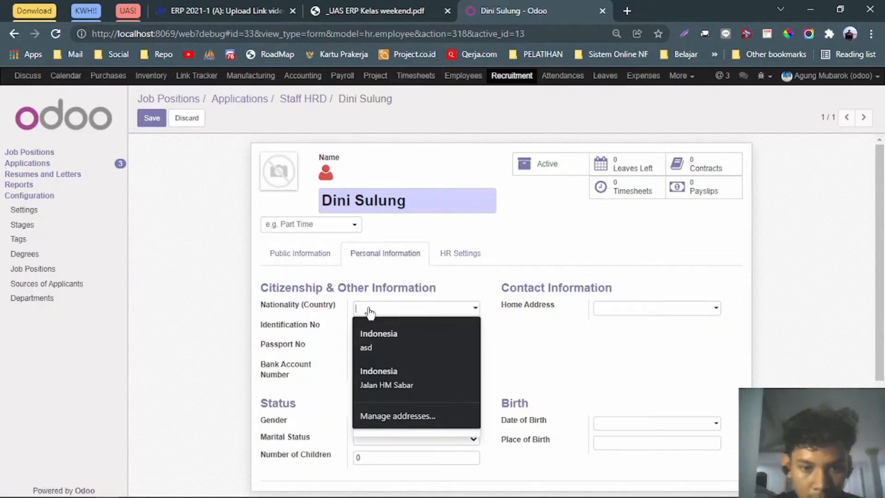
pyautogui.write('Indonesia')
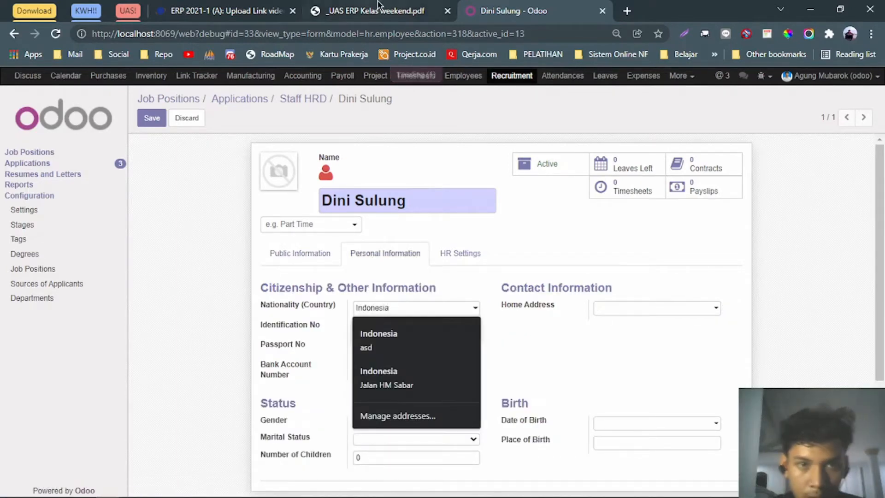
pyautogui.click(377, 6)
pyautogui.click(518, 7)
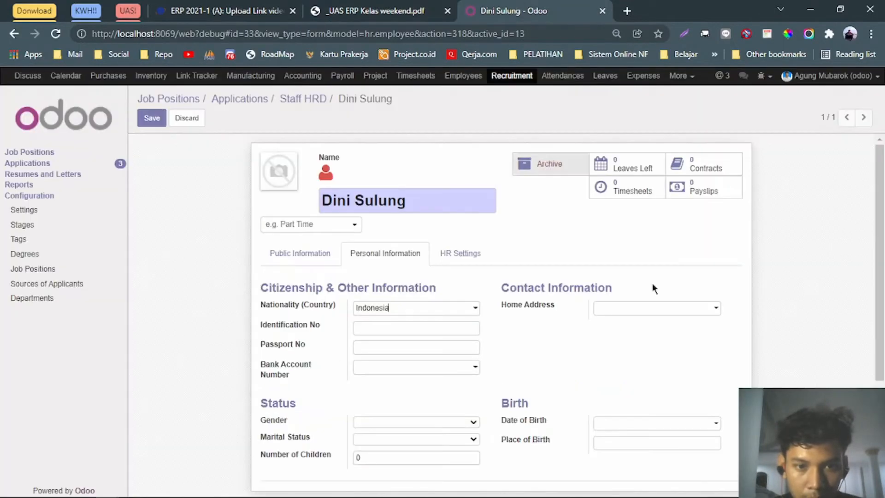
pyautogui.click(645, 307)
pyautogui.write('Jl. ')
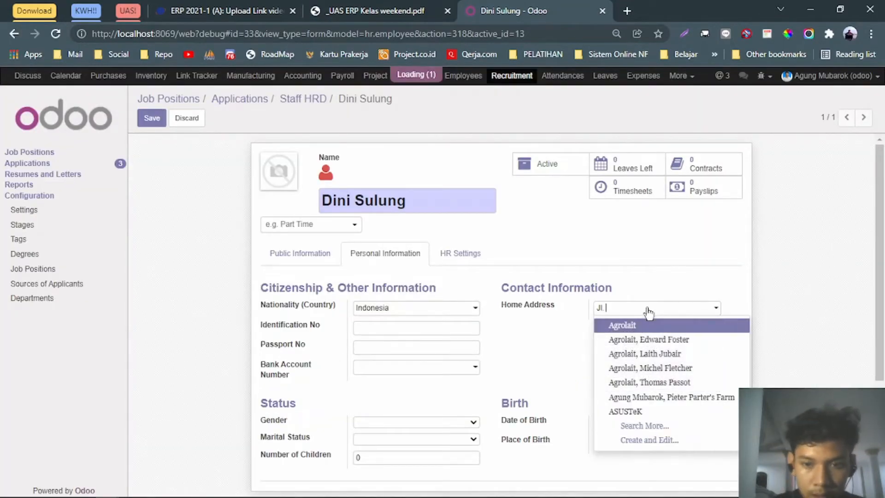
pyautogui.write('Selat B J')
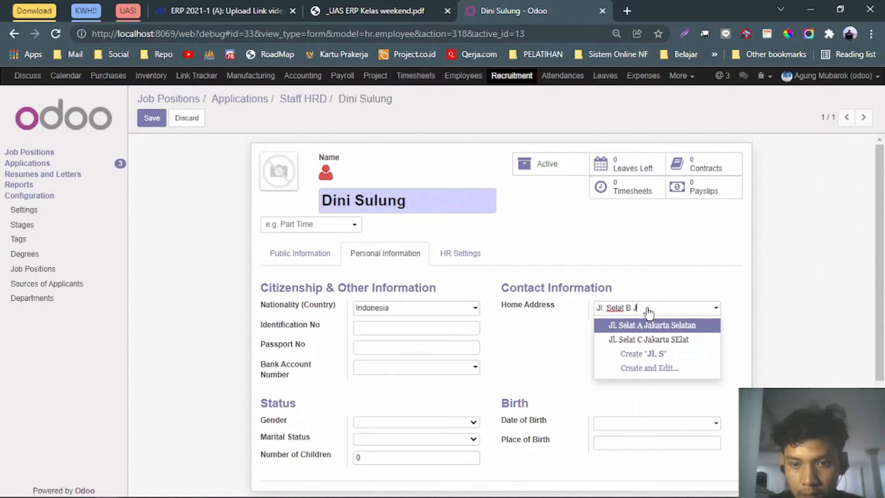
pyautogui.write('akarta Selatan')
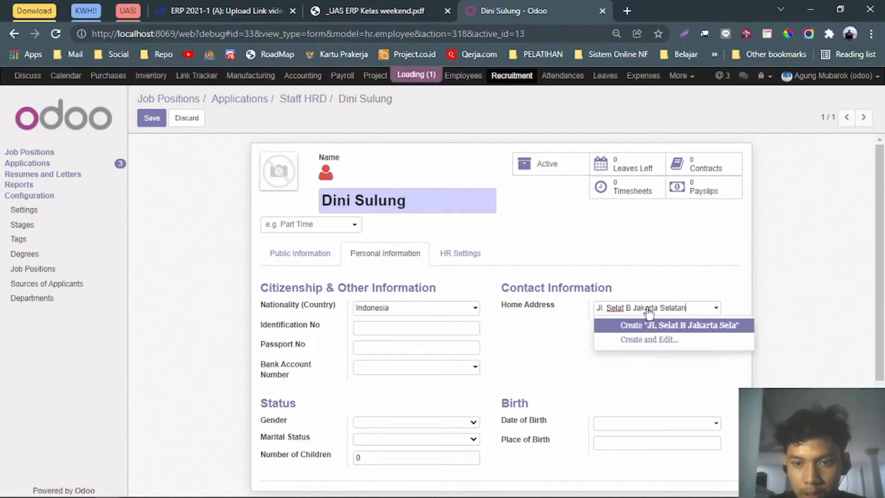
pyautogui.click(579, 351)
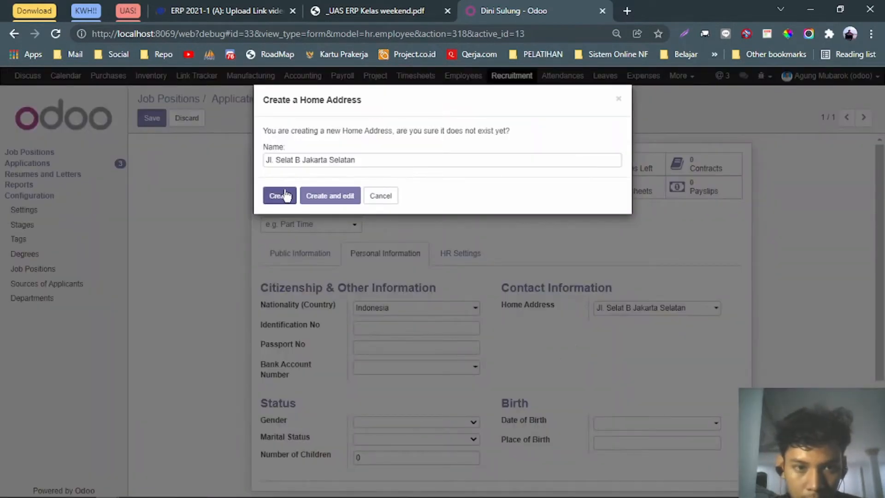
pyautogui.click(281, 195)
pyautogui.scroll(-2, 488, 335)
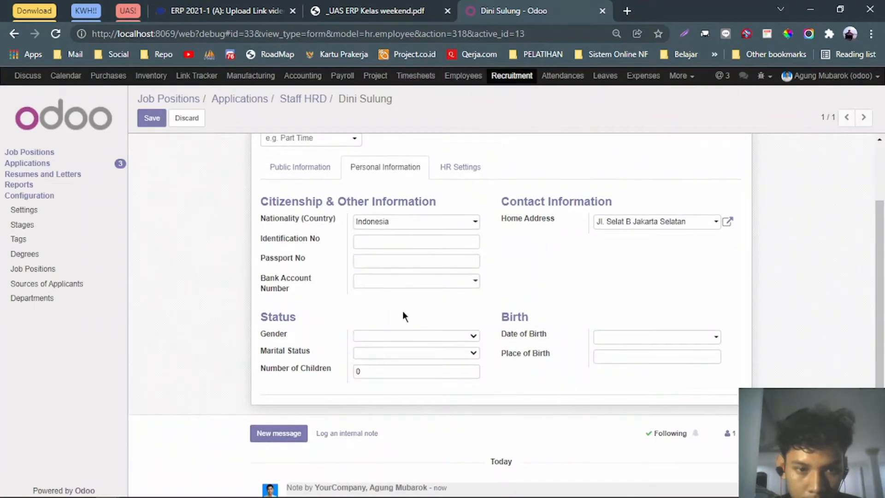
# Set the employee's gender to Female and marital status to Single.
pyautogui.click(408, 341)
pyautogui.click(369, 10)
pyautogui.click(516, 11)
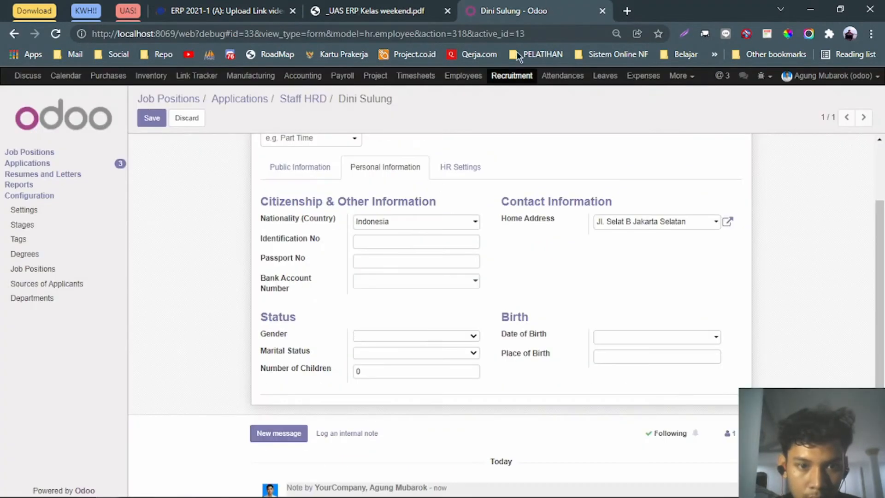
pyautogui.click(383, 337)
pyautogui.click(380, 353)
pyautogui.click(389, 336)
pyautogui.click(377, 368)
pyautogui.click(369, 10)
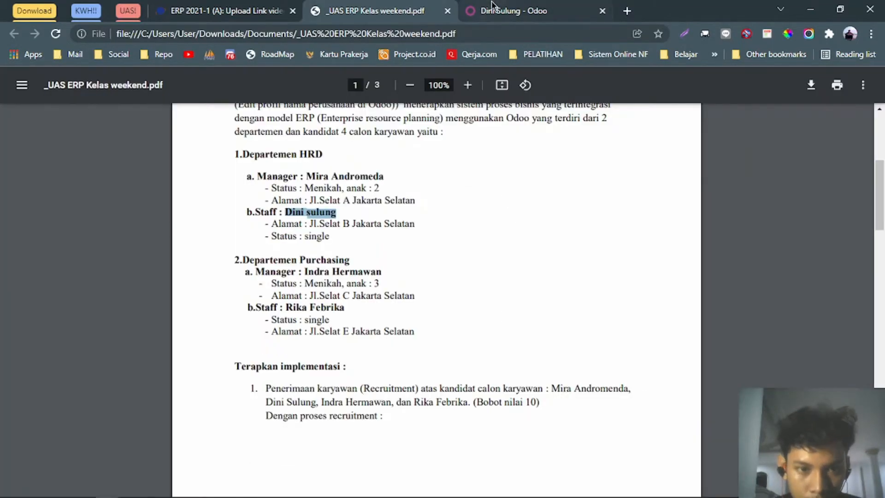
pyautogui.click(493, 7)
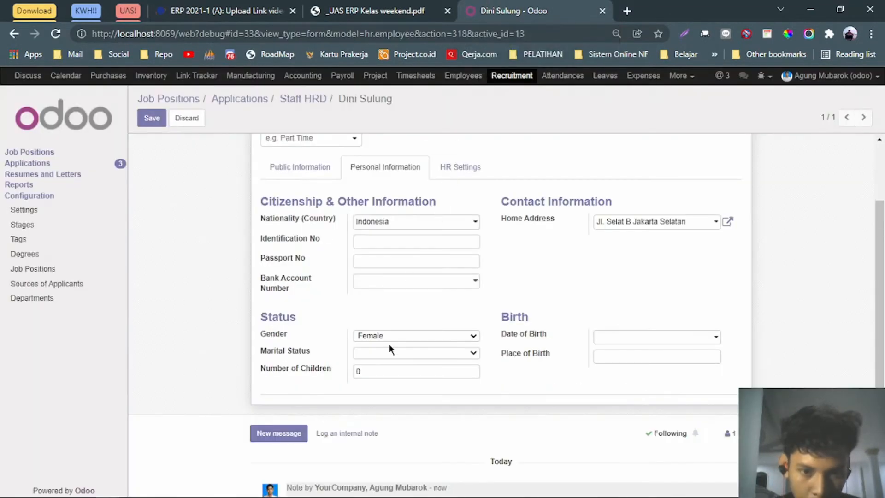
pyautogui.click(389, 356)
pyautogui.click(385, 372)
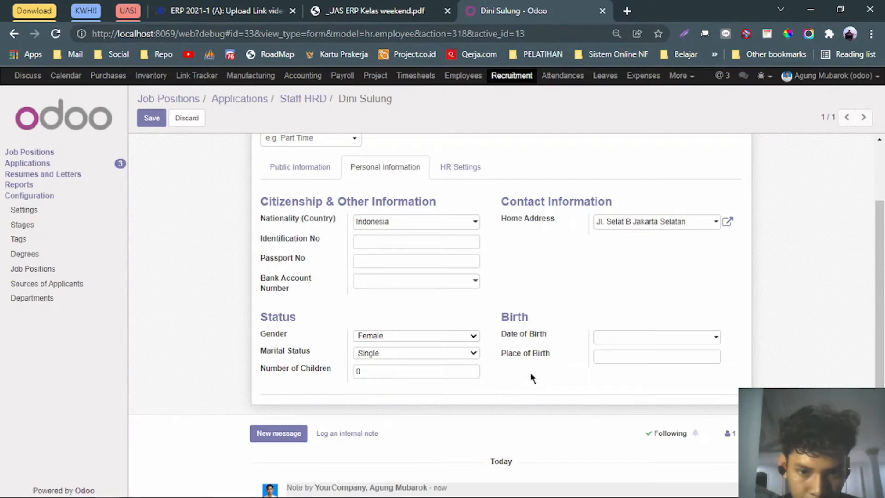
# In HR Settings, bring up the full list of users for Related User.
pyautogui.click(461, 169)
pyautogui.click(400, 234)
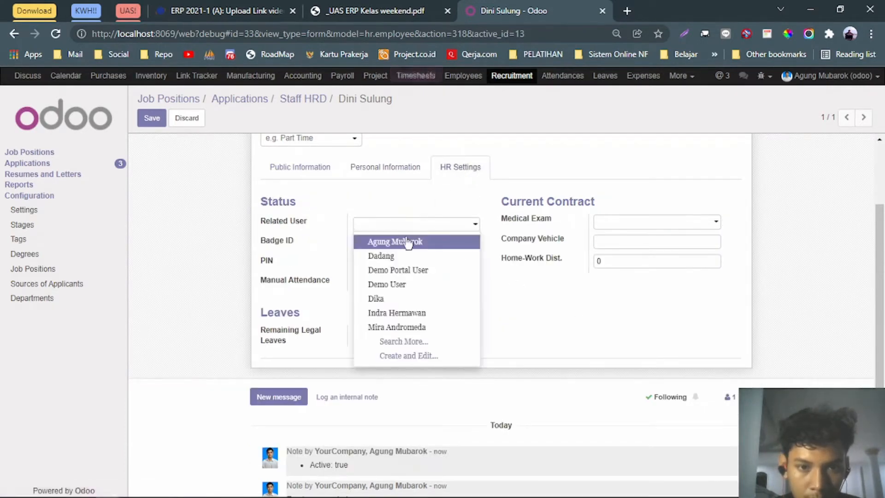
pyautogui.click(403, 341)
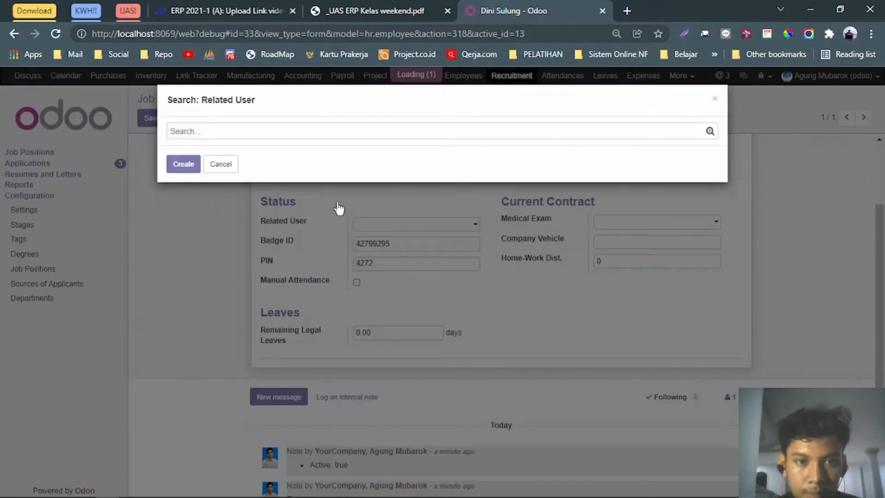
# Create and save a new related user account with the employee's name and e-mail.
pyautogui.write('dini')
pyautogui.press('Return')
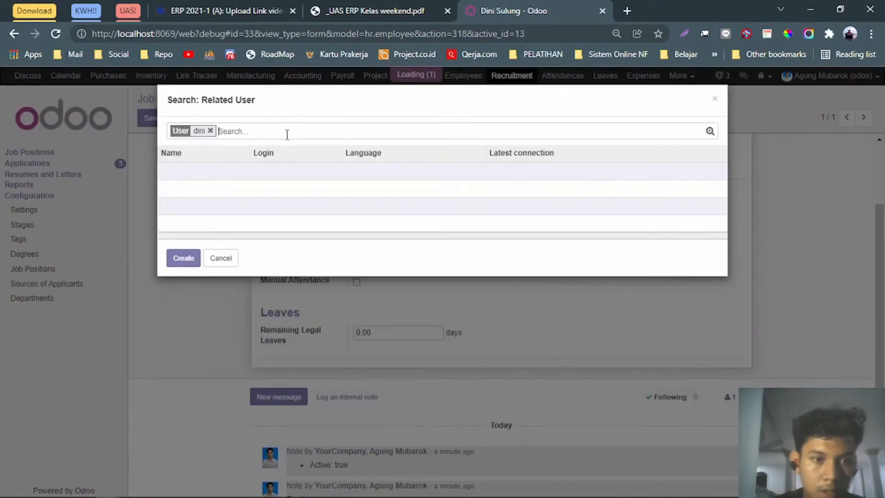
pyautogui.click(186, 256)
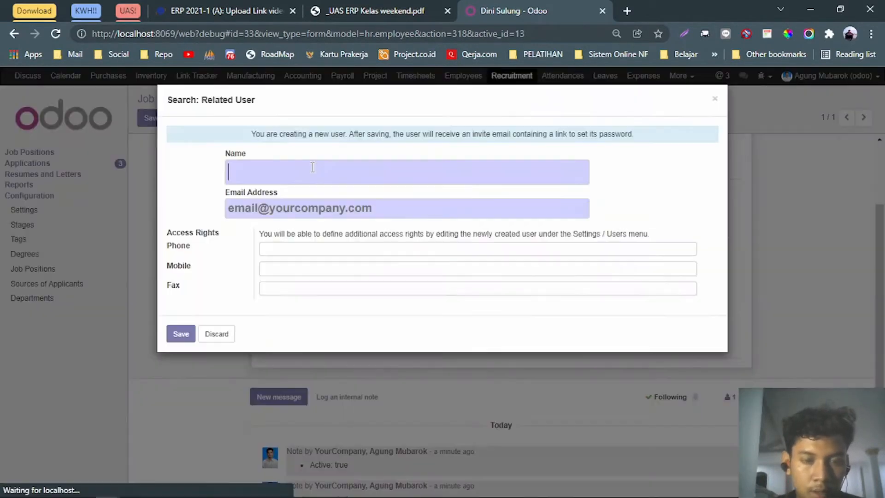
pyautogui.write('6000000')
pyautogui.hotkey('ctrl', 'a')
pyautogui.press('BackSpace')
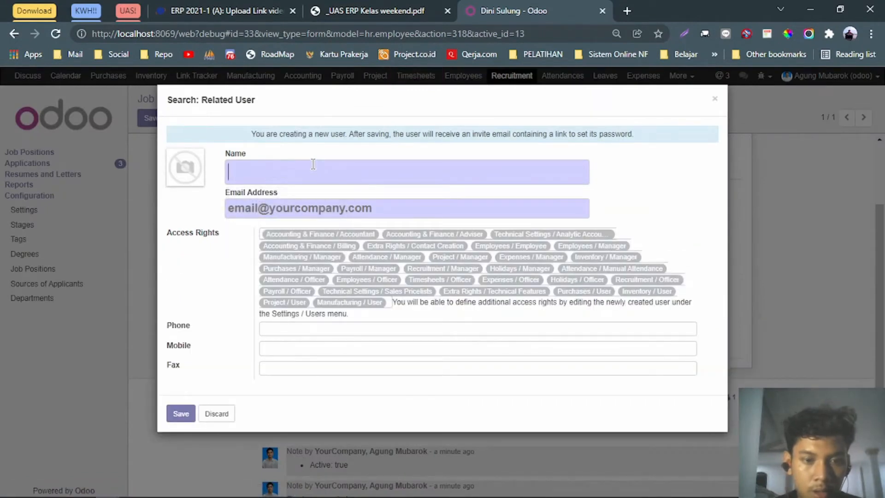
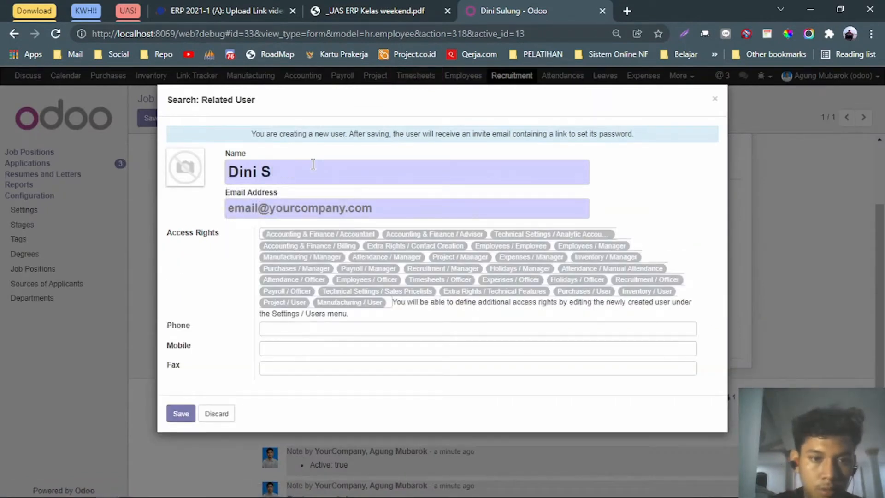
pyautogui.press('Tab')
pyautogui.write('d')
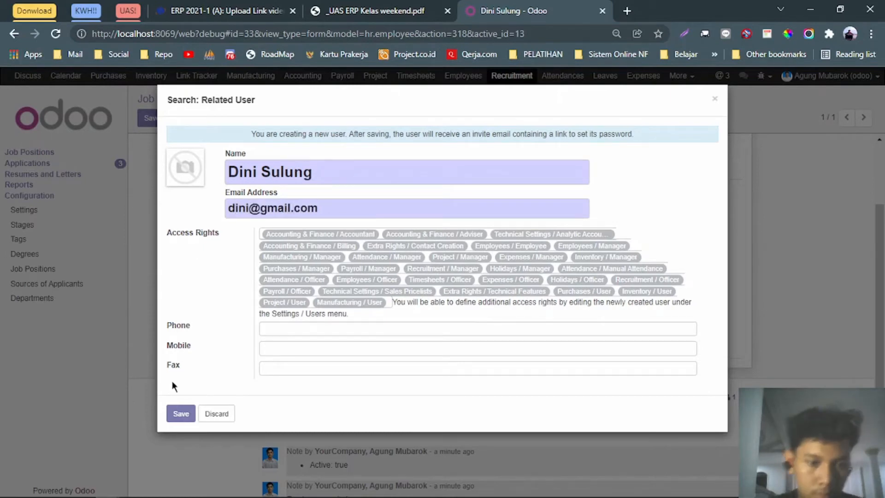
pyautogui.click(176, 416)
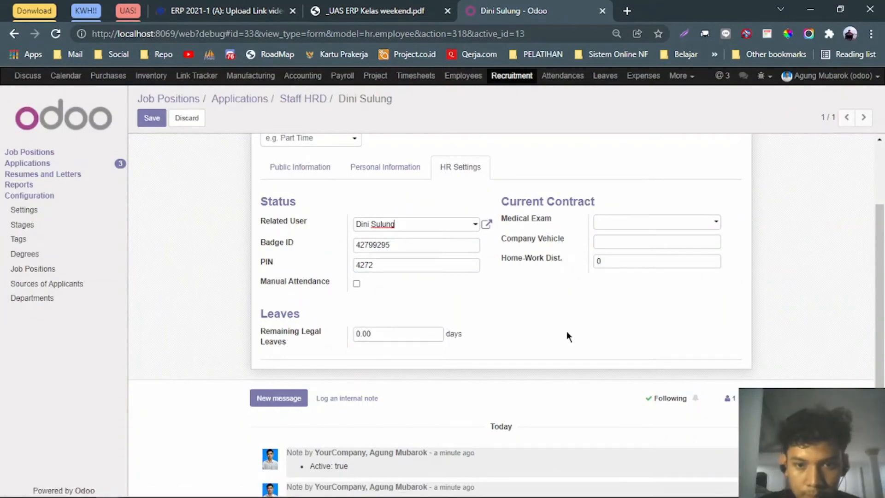
# Set the medical exam date to 01/15/2022 and save the employee record.
pyautogui.click(615, 222)
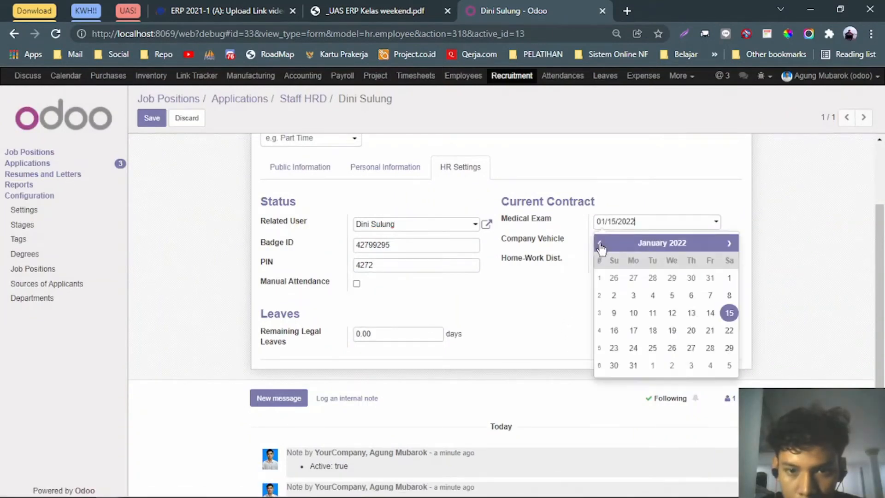
pyautogui.click(542, 306)
pyautogui.click(388, 168)
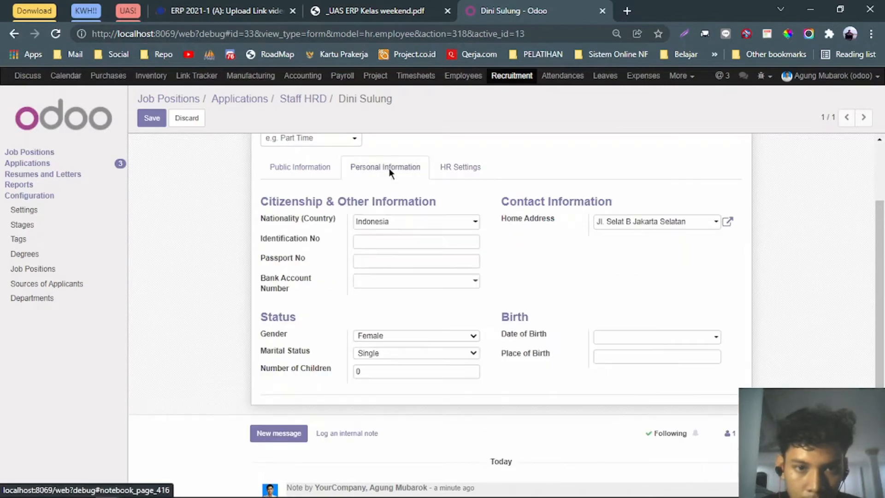
pyautogui.click(320, 168)
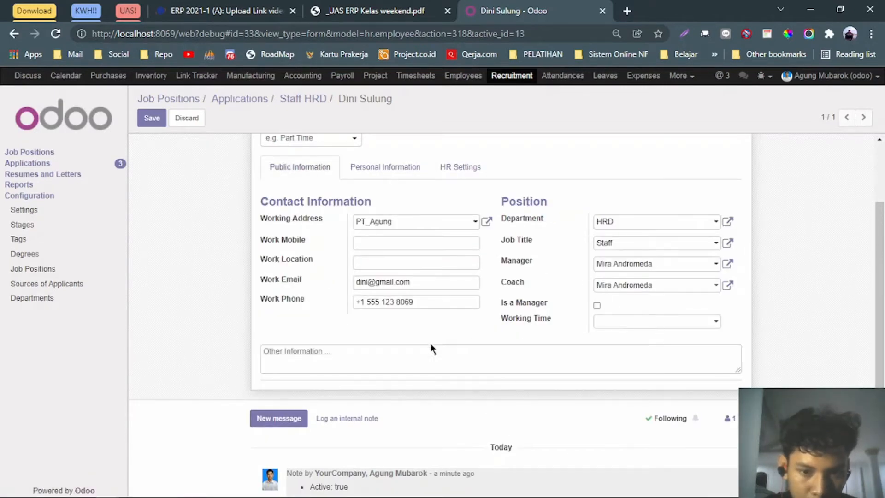
pyautogui.scroll(2, 426, 345)
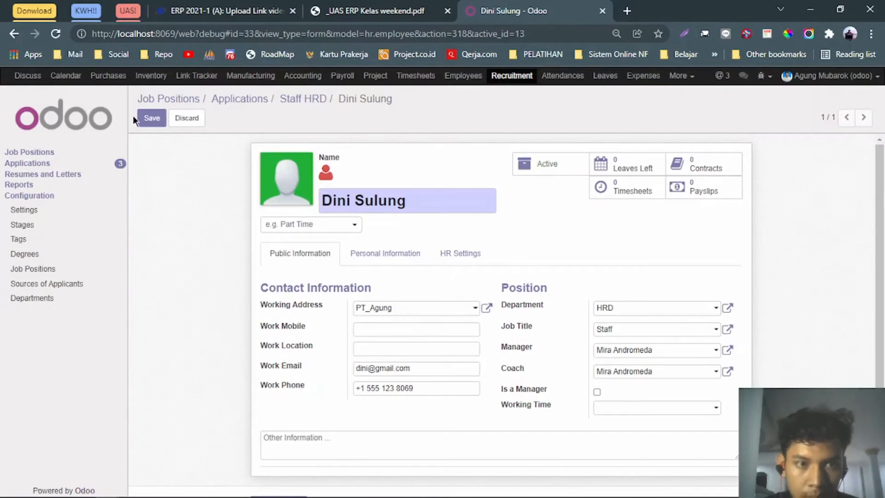
pyautogui.click(144, 120)
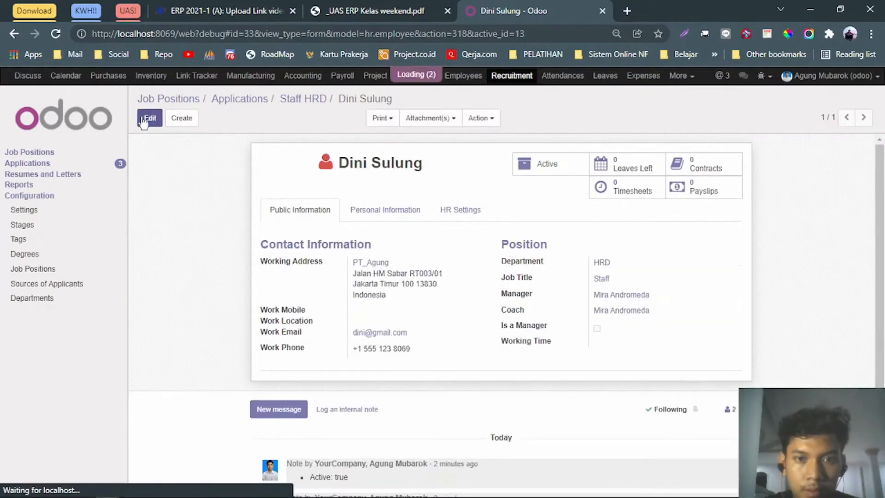
# Start a new 'Staff Purchasing' application with the applicant's name and e-mail from the brief.
pyautogui.click(254, 99)
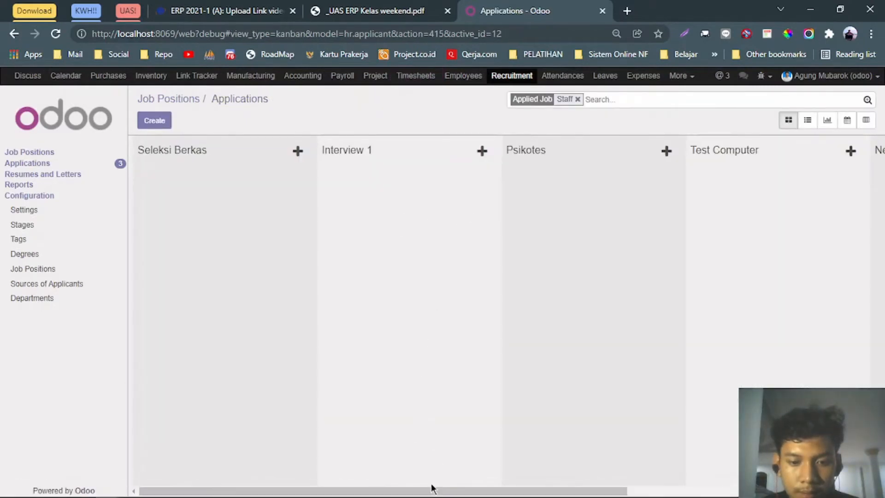
pyautogui.moveTo(438, 490); pyautogui.dragTo(463, 487)
pyautogui.click(155, 120)
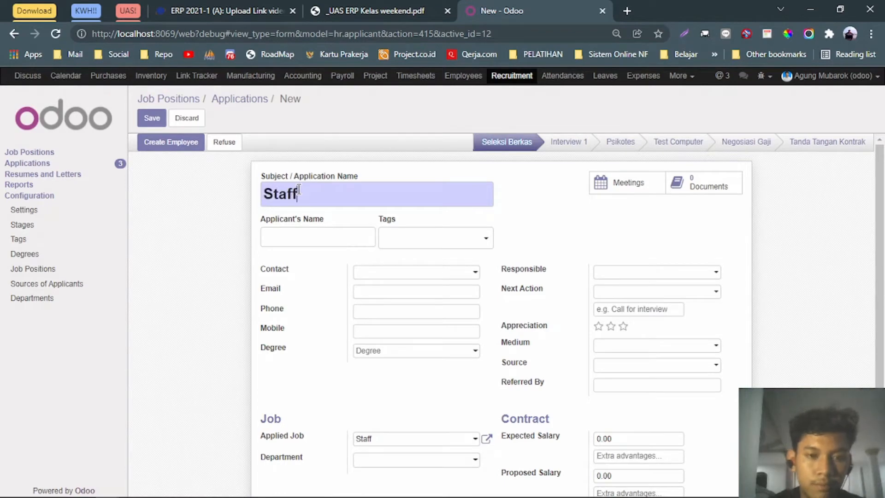
pyautogui.write('Staff Purchasing')
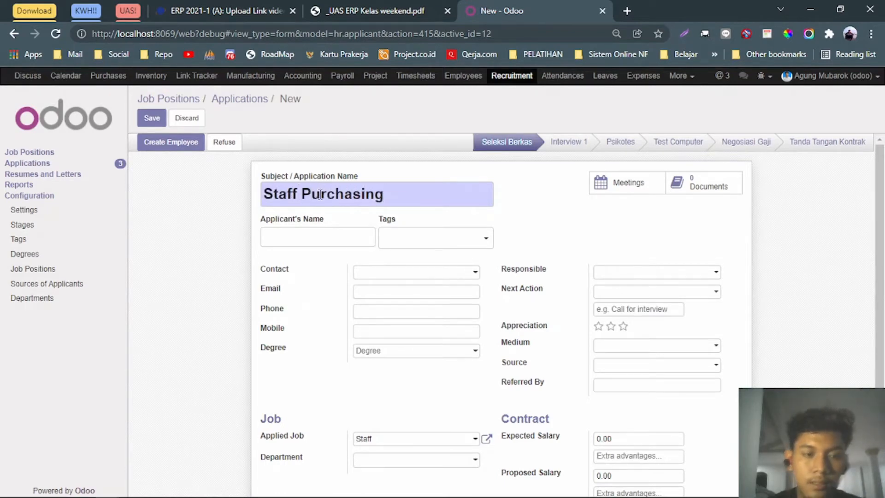
pyautogui.click(364, 7)
pyautogui.moveTo(287, 307); pyautogui.dragTo(327, 311)
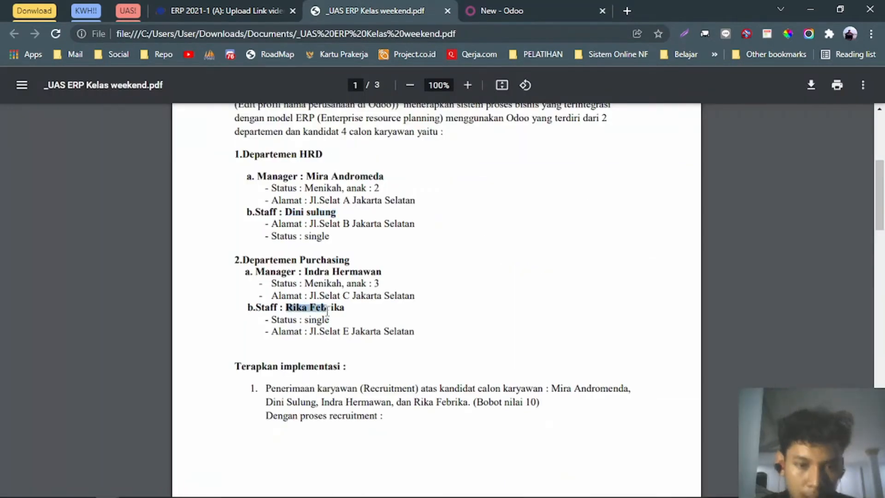
pyautogui.click(489, 11)
pyautogui.click(331, 235)
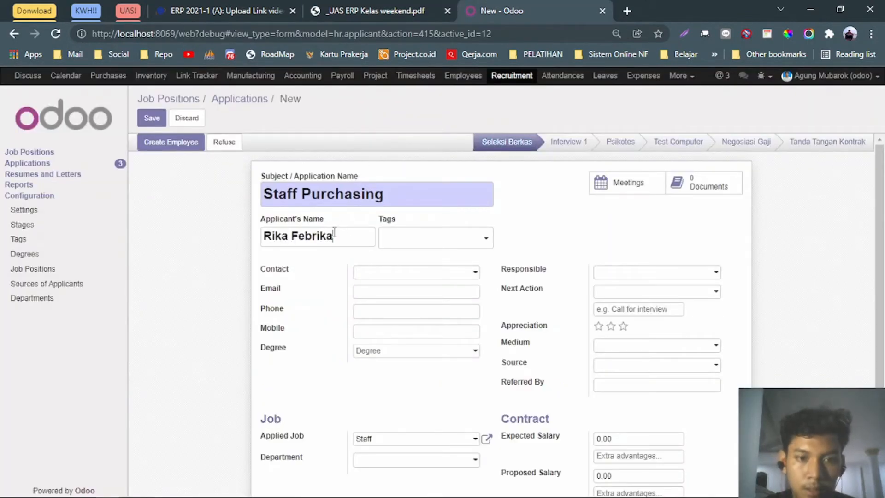
pyautogui.click(397, 295)
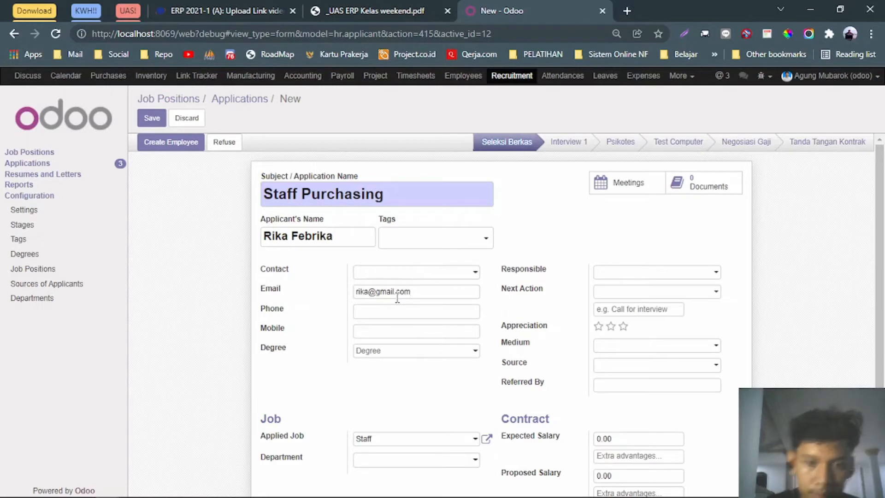
# Assign the application to the Purchasing department and edit the expected salary.
pyautogui.scroll(-3, 426, 302)
pyautogui.click(426, 349)
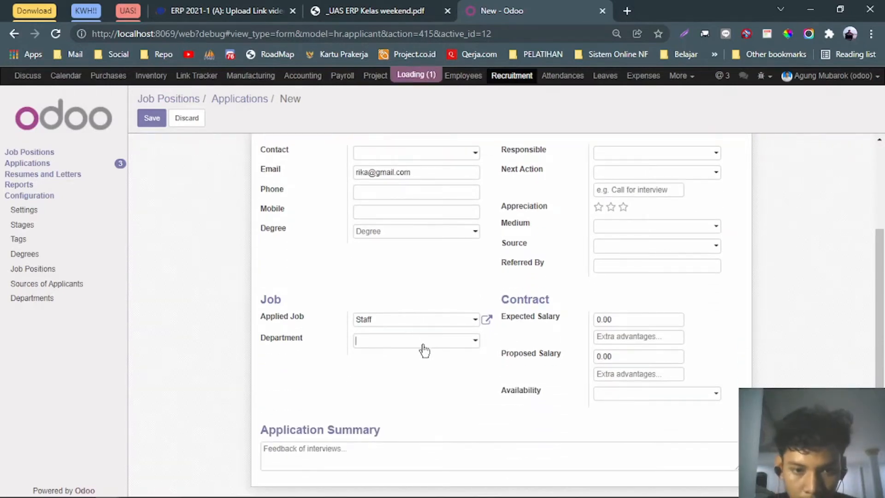
pyautogui.click(402, 414)
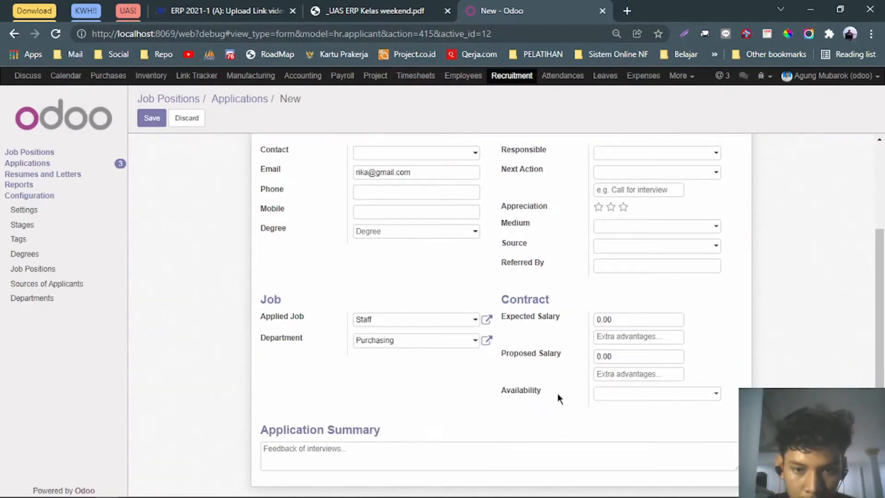
pyautogui.doubleClick(620, 318)
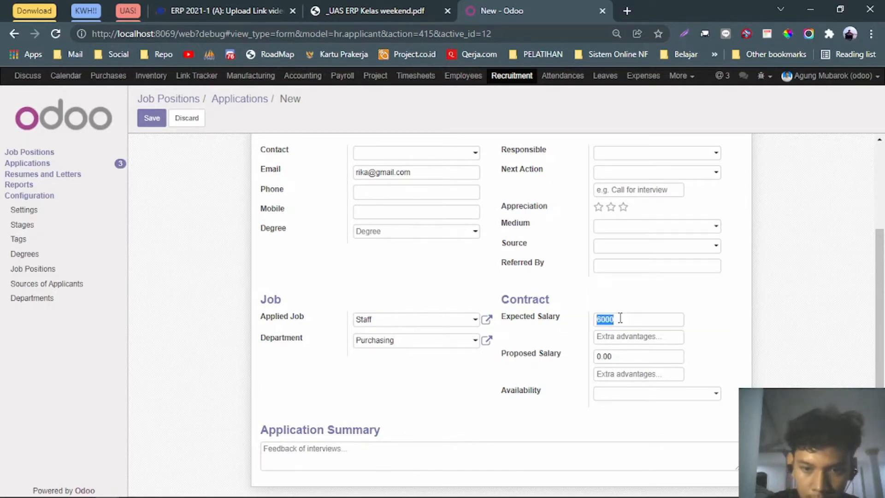
pyautogui.click(620, 318)
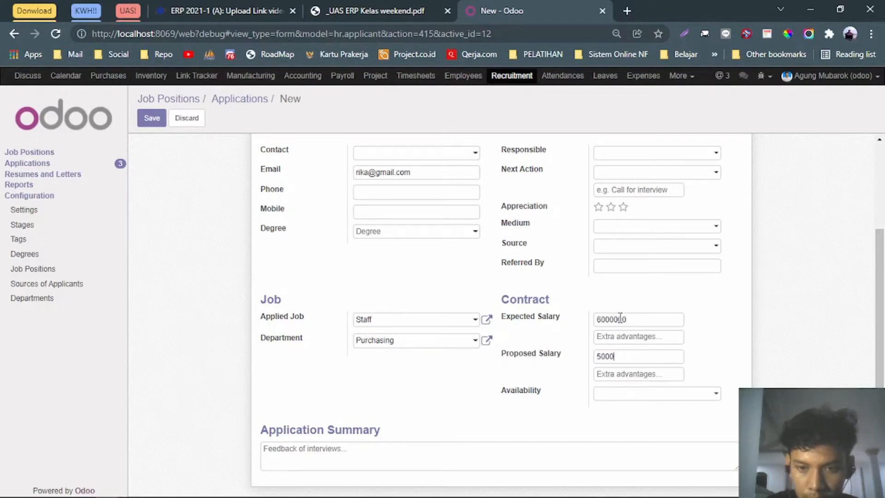
# Set availability to 01/15/2022 and create the employee record from the application.
pyautogui.click(627, 395)
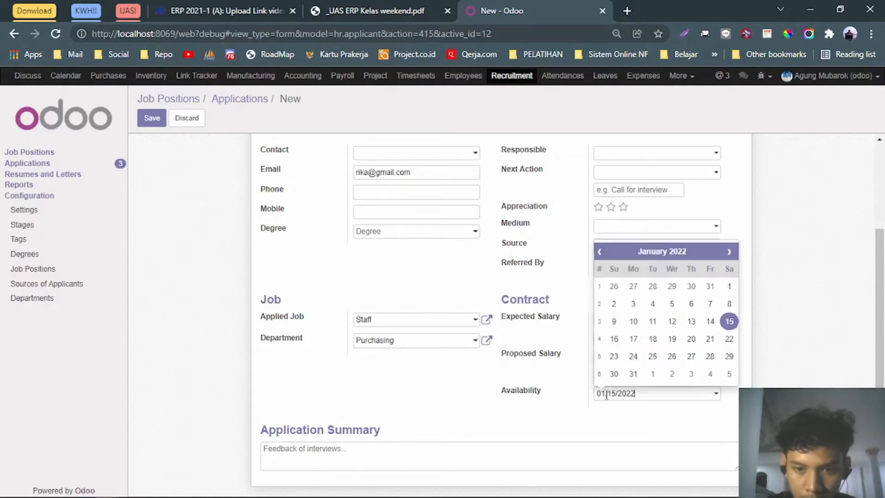
pyautogui.click(534, 427)
pyautogui.scroll(3, 499, 375)
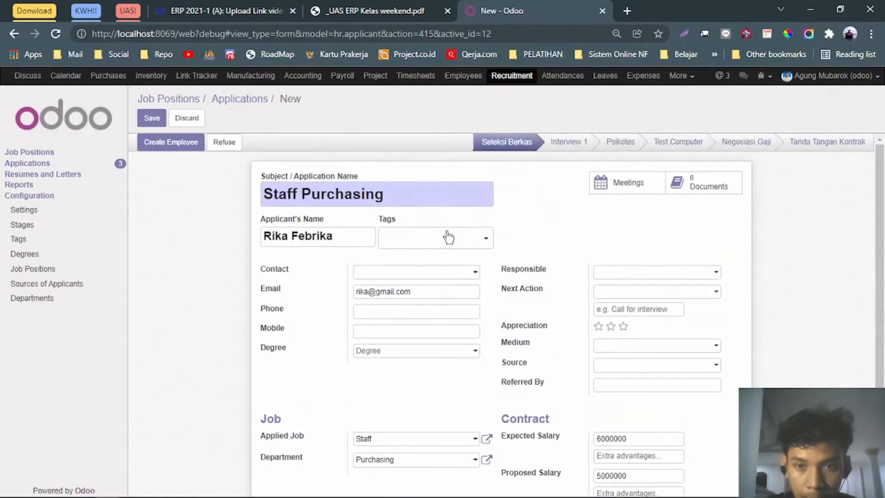
pyautogui.click(181, 144)
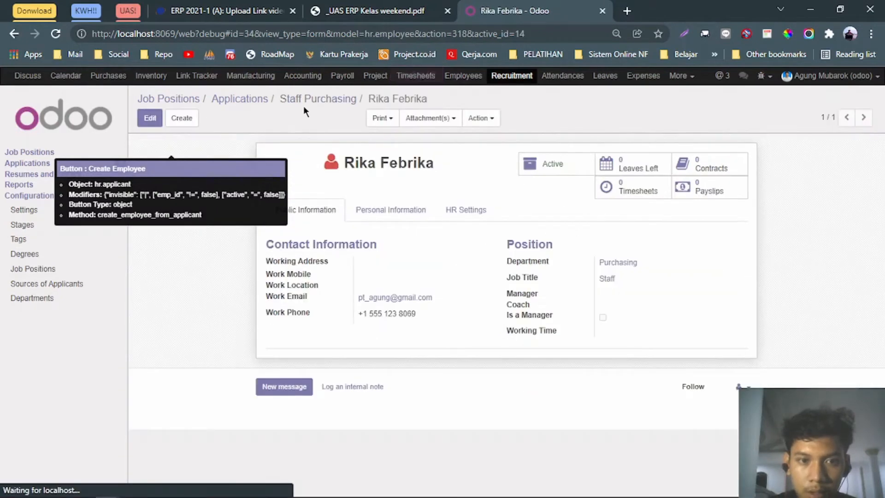
# Move the Staff Purchasing card through Test Computer to Tanda Tangan Kontrak, then edit its employee record.
pyautogui.click(248, 100)
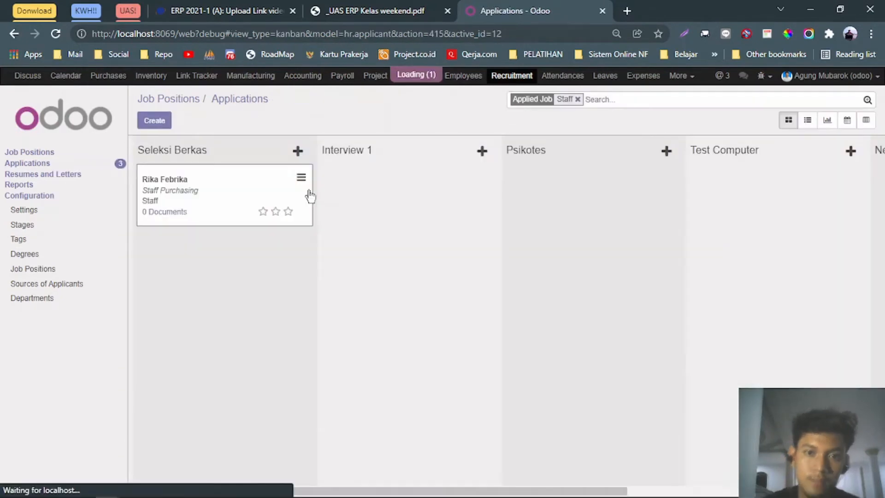
pyautogui.moveTo(217, 181); pyautogui.dragTo(737, 250)
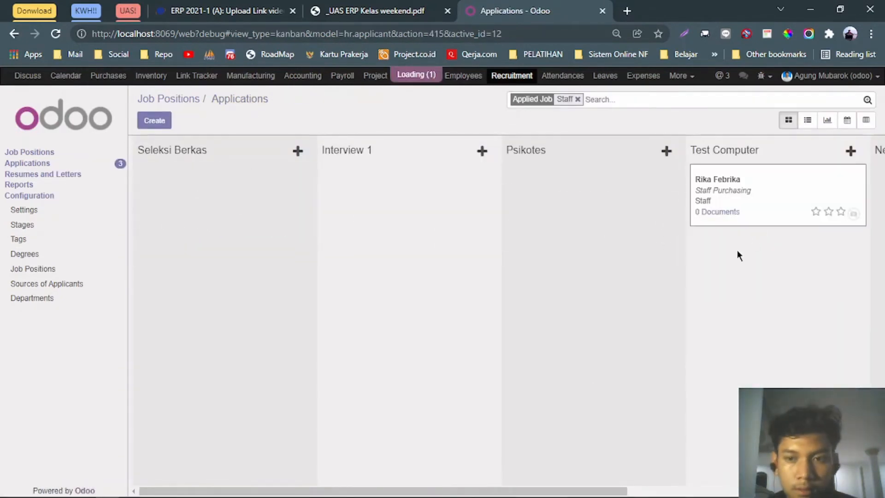
pyautogui.moveTo(433, 493); pyautogui.dragTo(628, 492)
pyautogui.moveTo(533, 213); pyautogui.dragTo(825, 285)
pyautogui.click(793, 254)
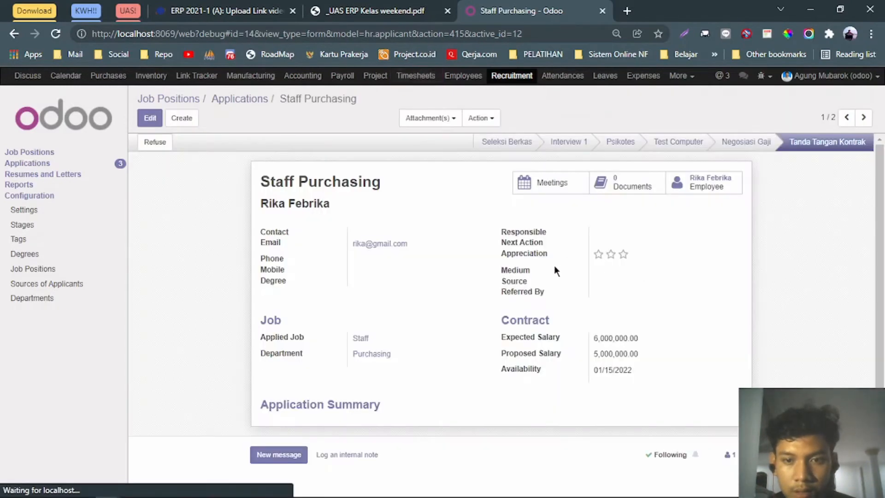
pyautogui.click(686, 186)
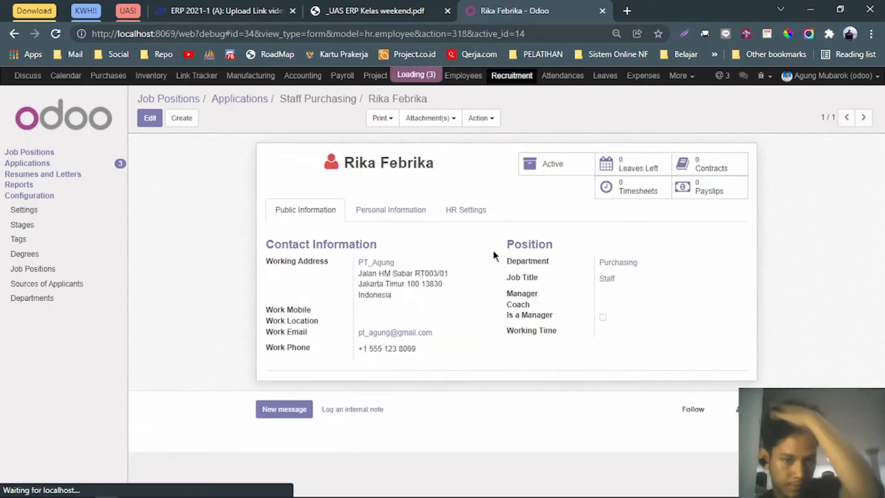
pyautogui.hotkey('alt', 'a')
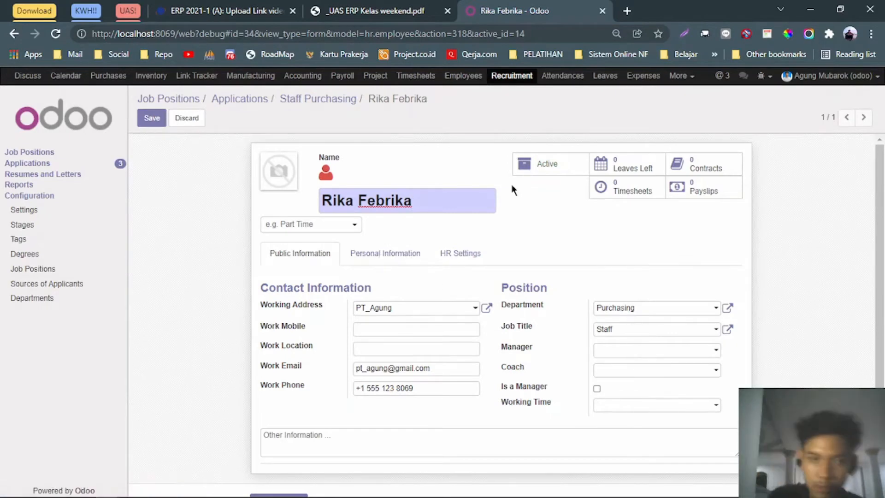
# Set both the employee's Manager and Coach to the Purchasing manager.
pyautogui.click(615, 352)
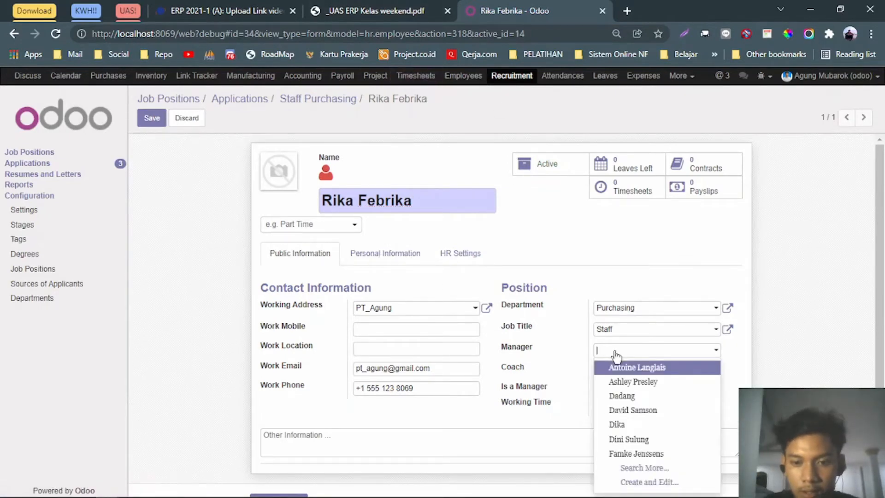
pyautogui.write('indra')
pyautogui.press('Return')
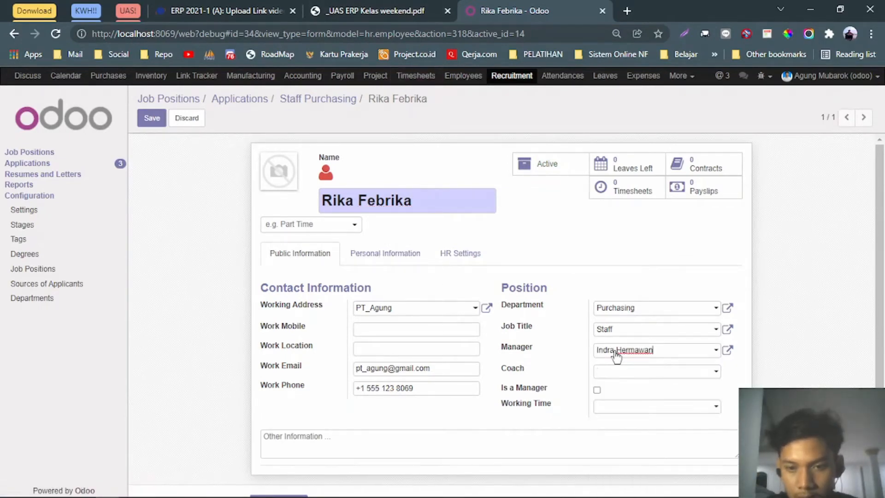
pyautogui.click(624, 372)
pyautogui.write('indra')
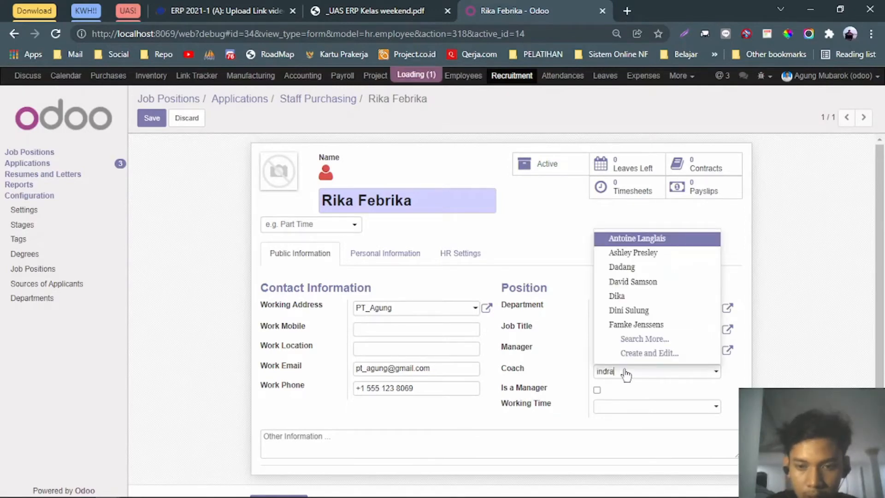
pyautogui.press('Return')
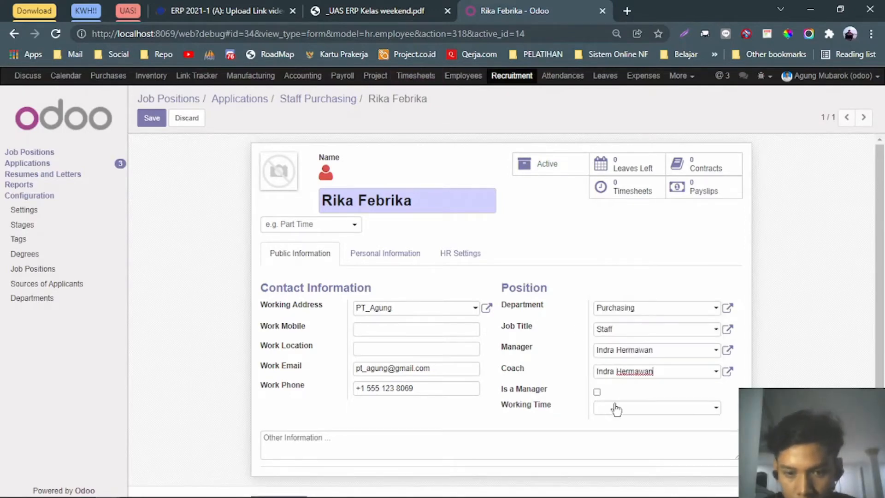
# Set nationality to Indonesia and create her home address from the assignment PDF.
pyautogui.click(384, 254)
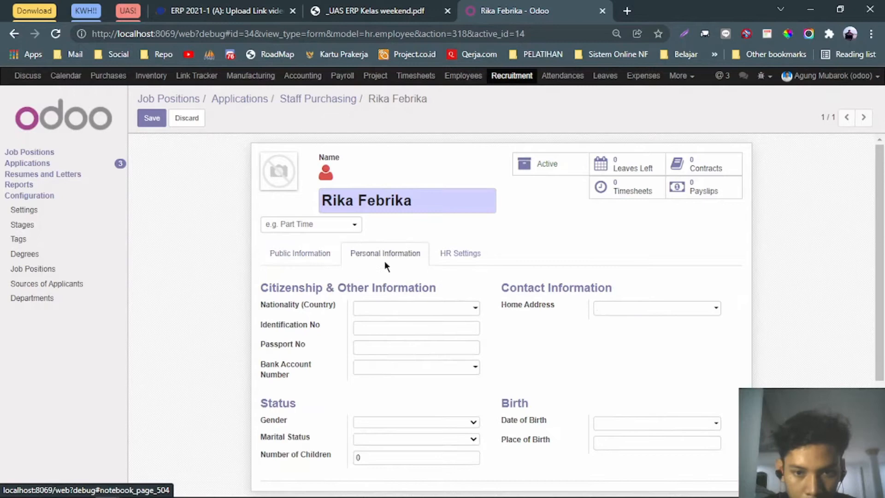
pyautogui.click(395, 308)
pyautogui.write('Ind')
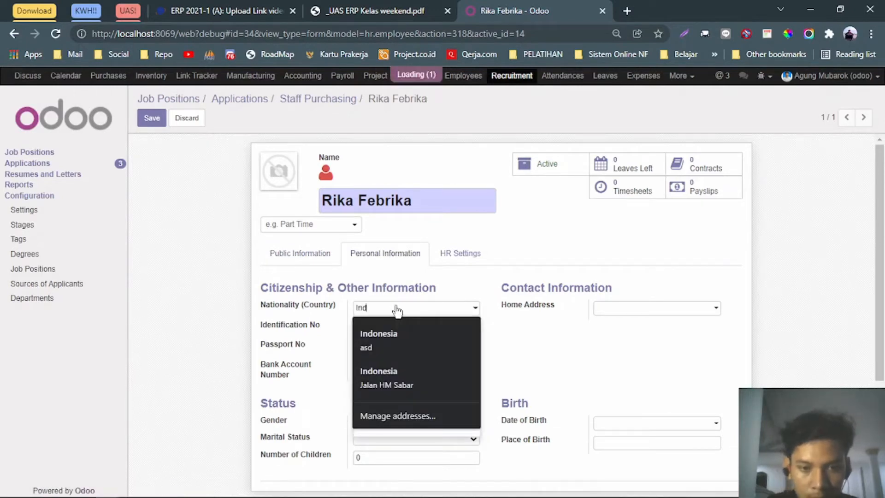
pyautogui.write('onesia')
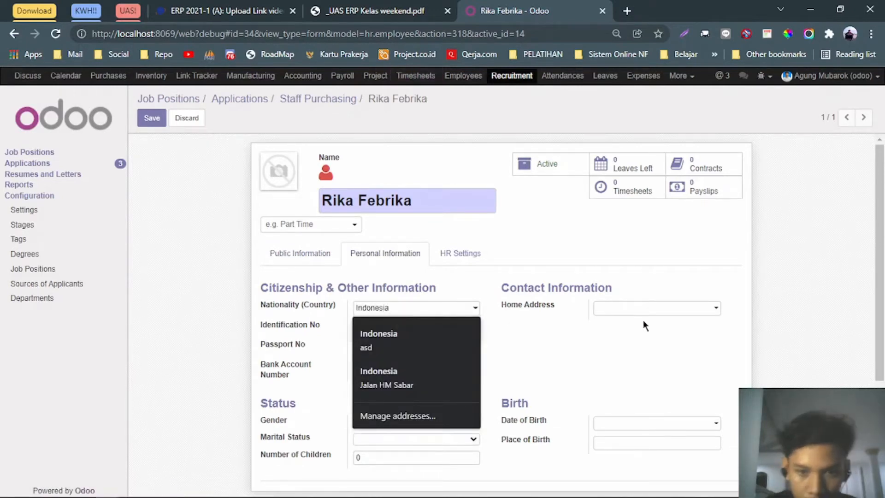
pyautogui.click(395, 9)
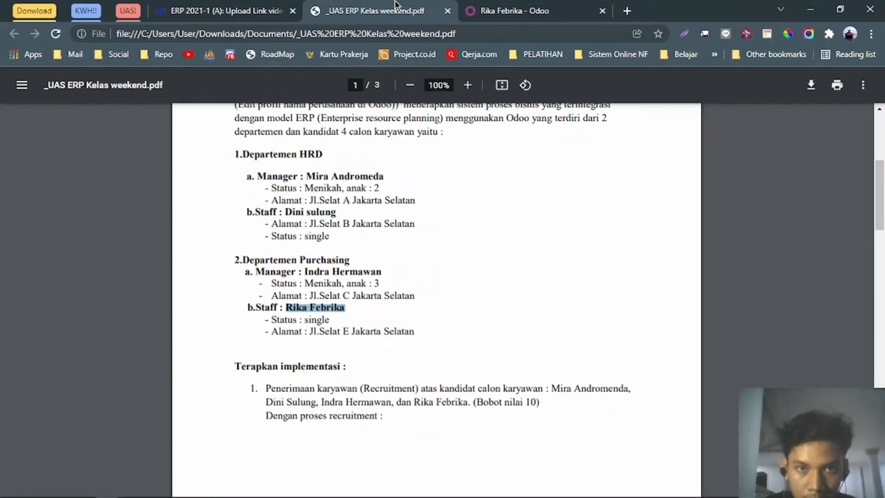
pyautogui.click(523, 7)
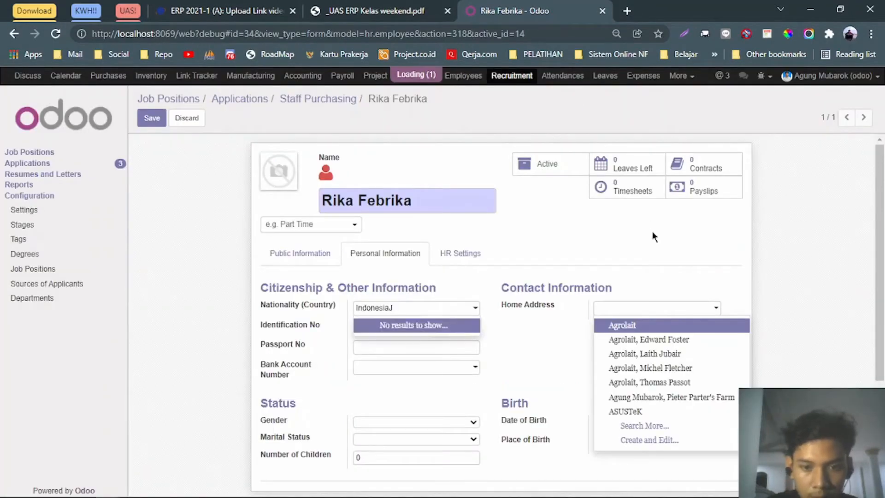
pyautogui.click(643, 311)
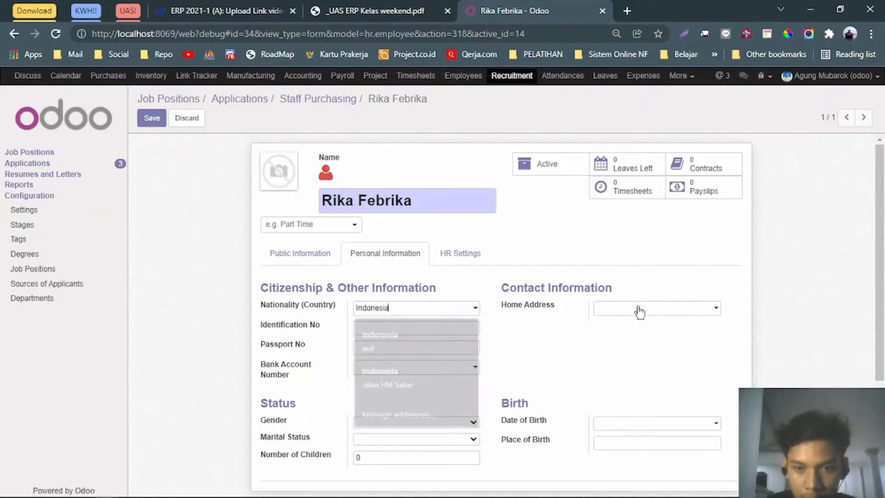
pyautogui.click(641, 317)
pyautogui.write('Jl')
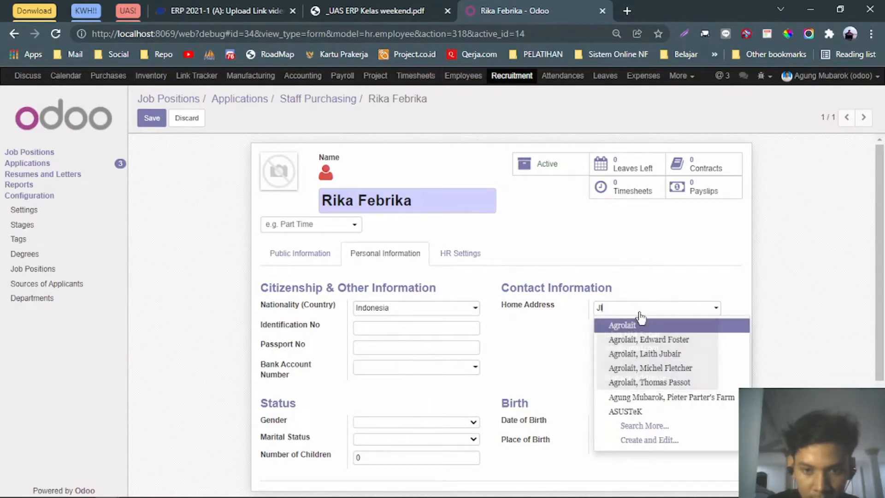
pyautogui.write('. Selat E Jakarta S')
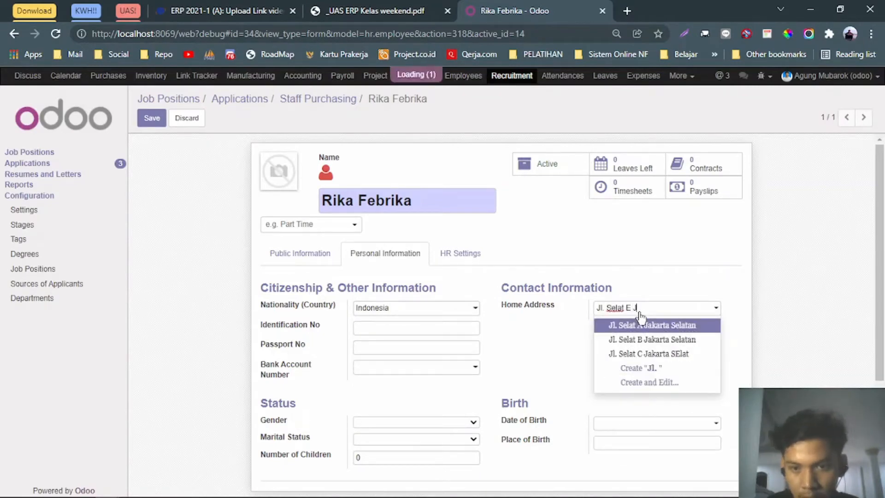
pyautogui.write('tan')
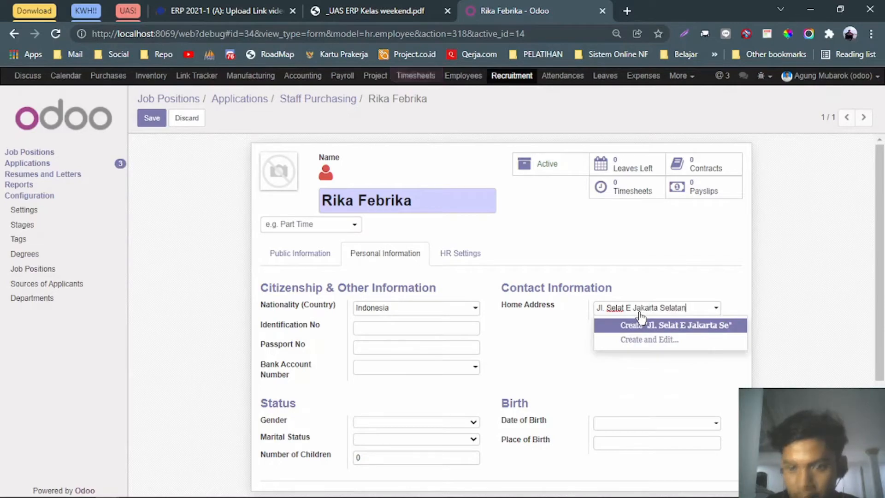
pyautogui.click(566, 331)
pyautogui.click(282, 196)
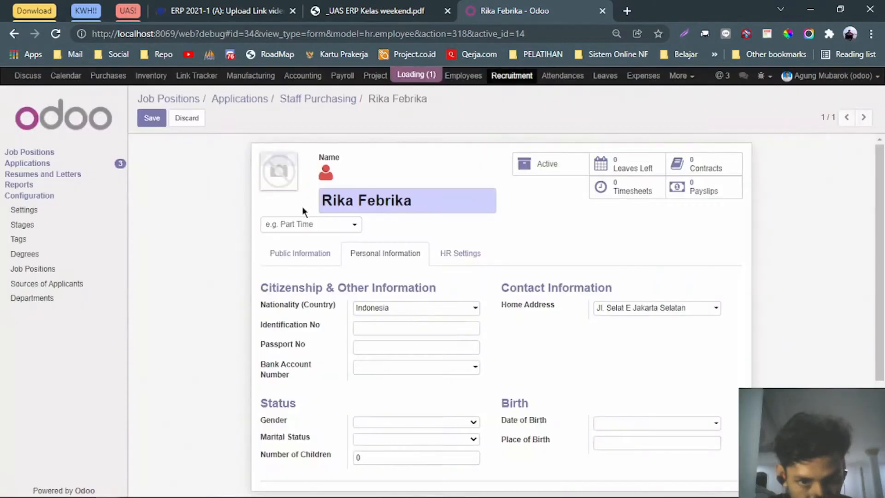
# Set the employee's gender to Female and marital status to Single.
pyautogui.scroll(-2, 424, 326)
pyautogui.click(405, 336)
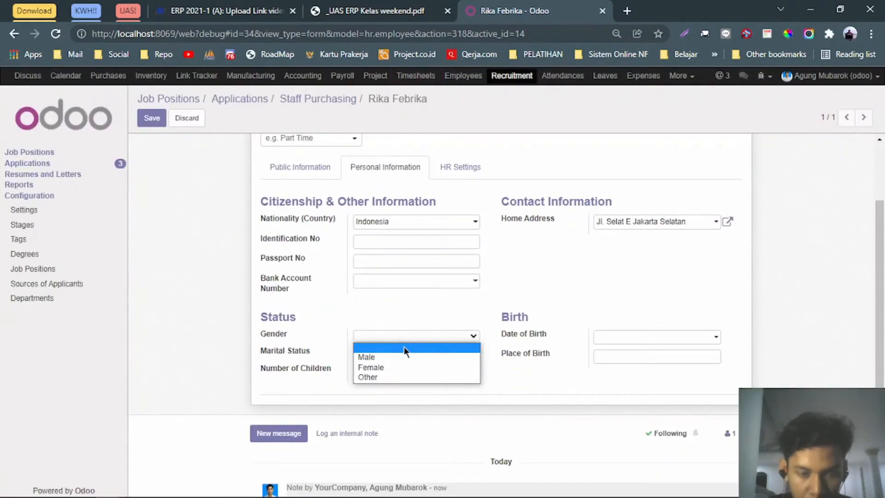
pyautogui.click(404, 347)
pyautogui.scroll(2, 403, 311)
pyautogui.scroll(-4, 404, 311)
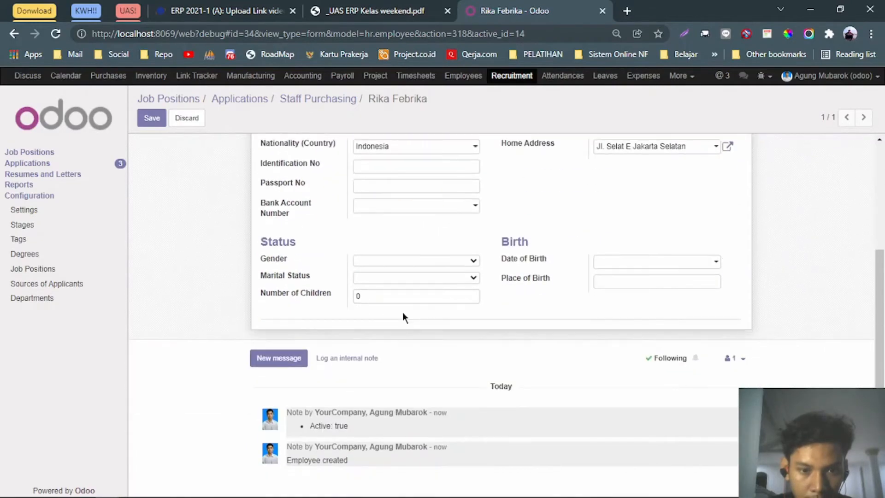
pyautogui.click(407, 261)
pyautogui.click(388, 292)
pyautogui.click(413, 5)
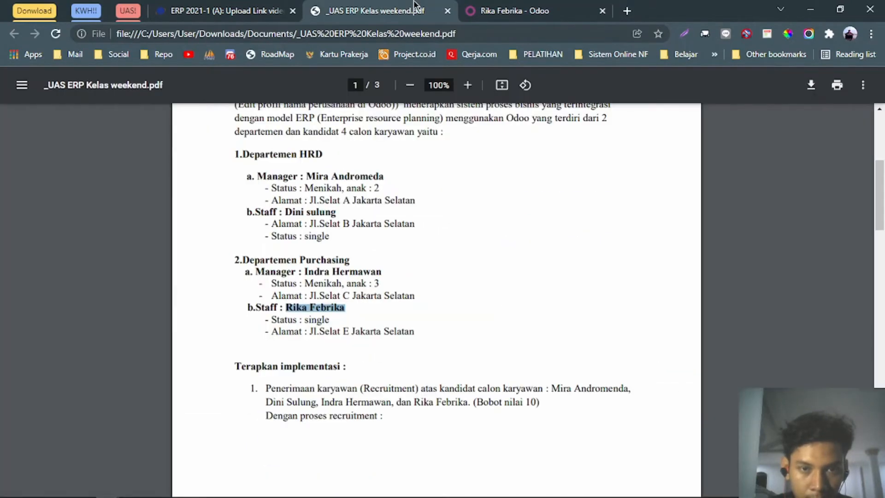
pyautogui.click(499, 6)
pyautogui.click(394, 278)
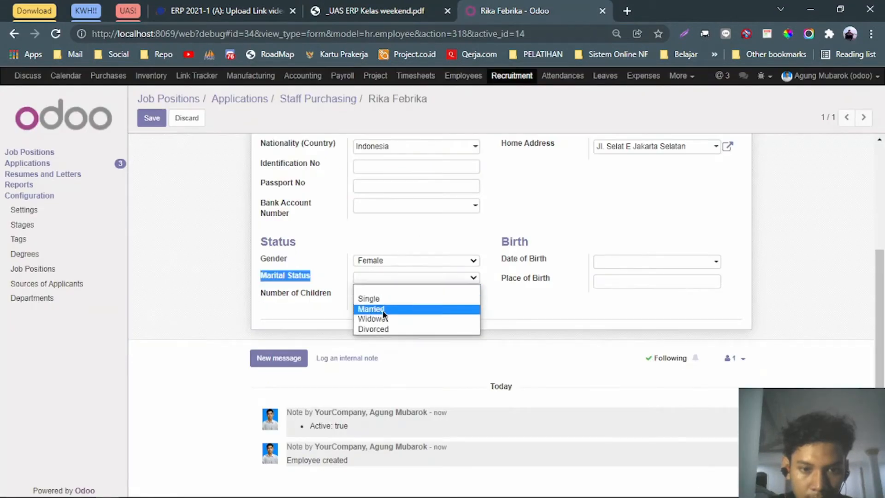
pyautogui.click(383, 297)
# In HR Settings, start choosing the Related User account.
pyautogui.scroll(4, 593, 217)
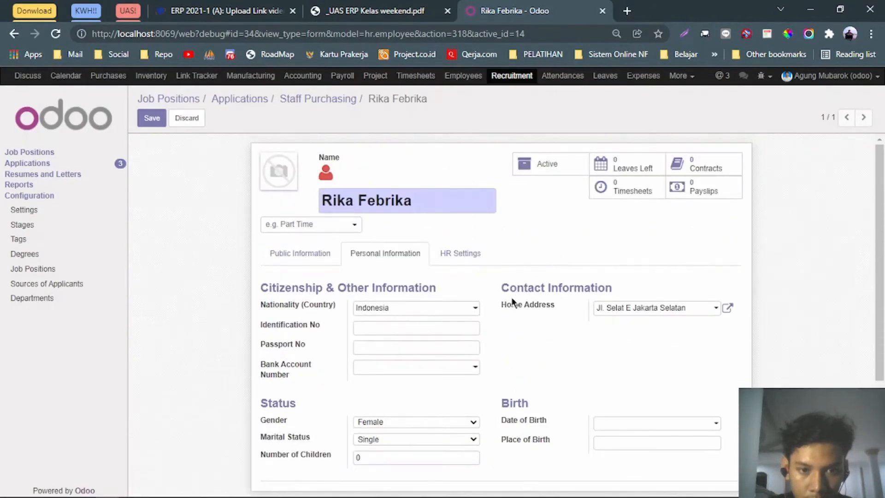
pyautogui.click(470, 257)
pyautogui.click(405, 311)
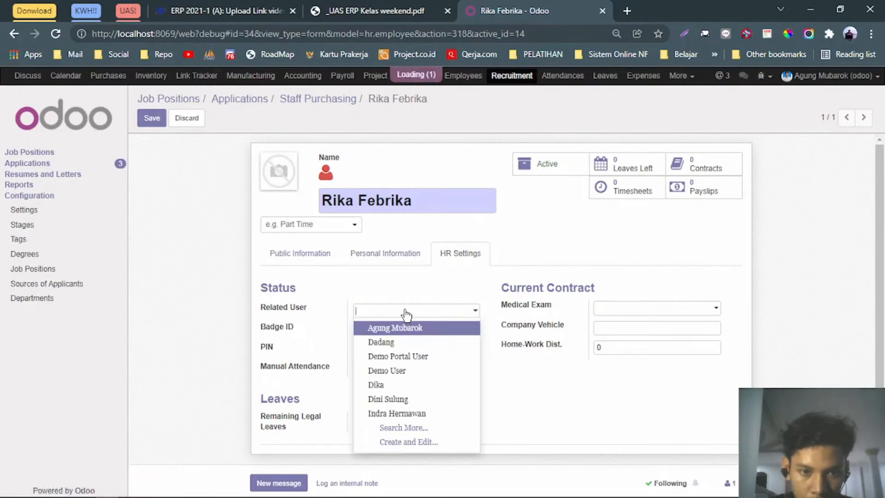
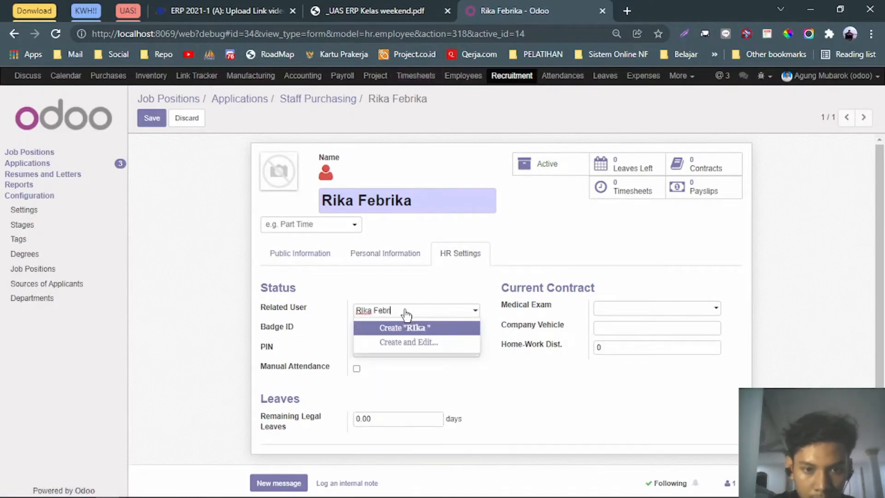
# Create a related user with the employee's full name and e-mail, then save the employee record.
pyautogui.click(405, 341)
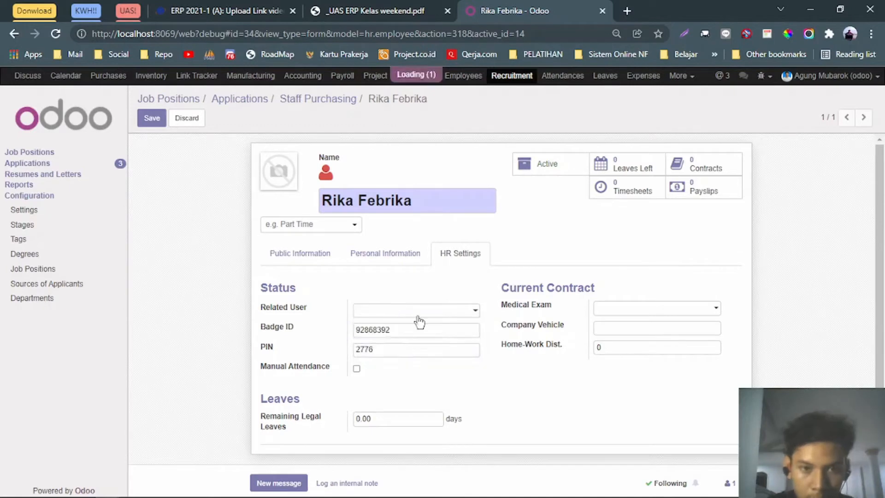
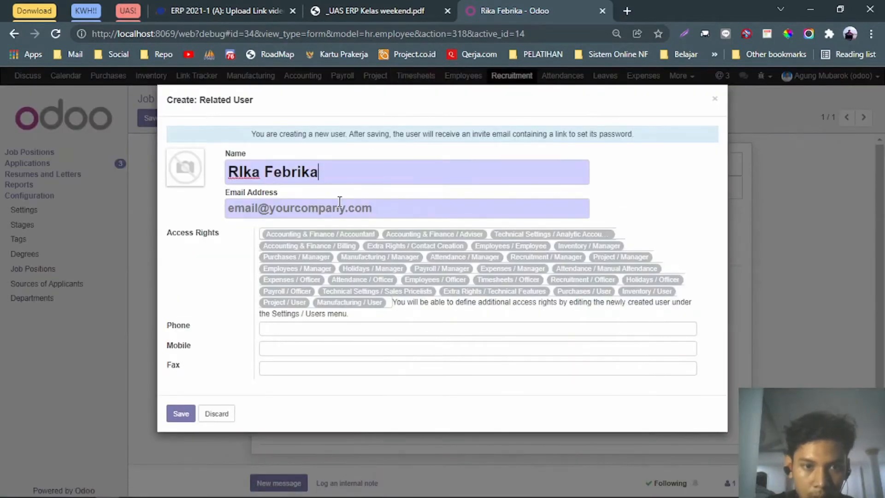
pyautogui.click(339, 202)
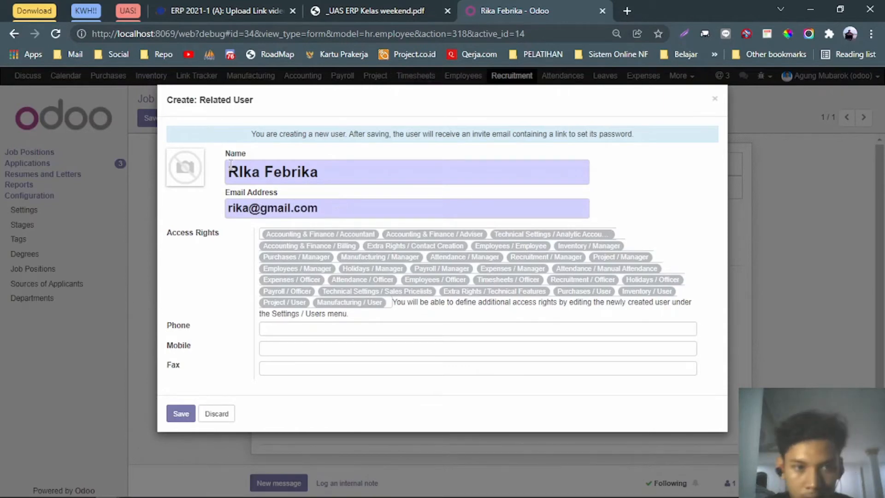
pyautogui.write('i')
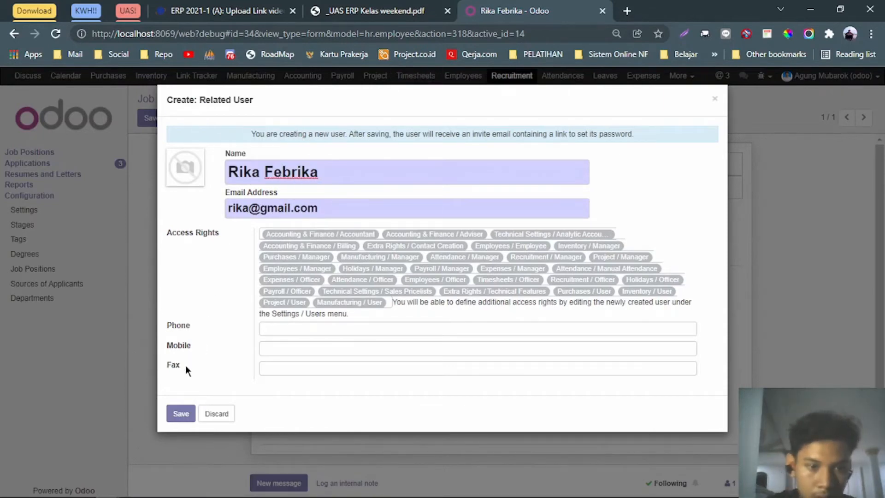
pyautogui.click(184, 414)
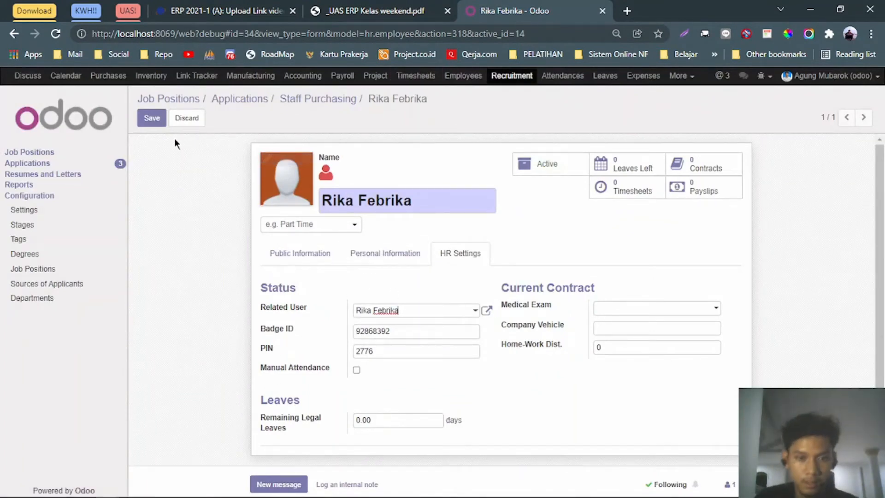
pyautogui.click(149, 122)
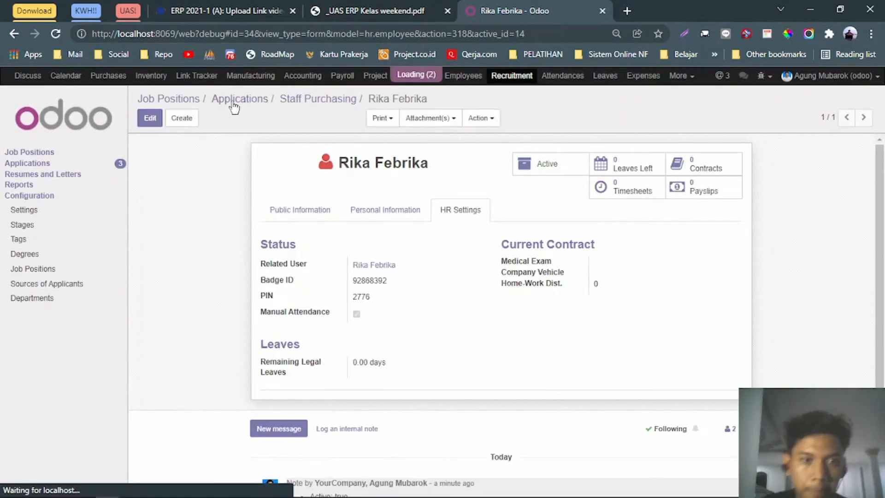
# Tick Is a Manager on the first Manager applicant's employee record and save it.
pyautogui.click(201, 107)
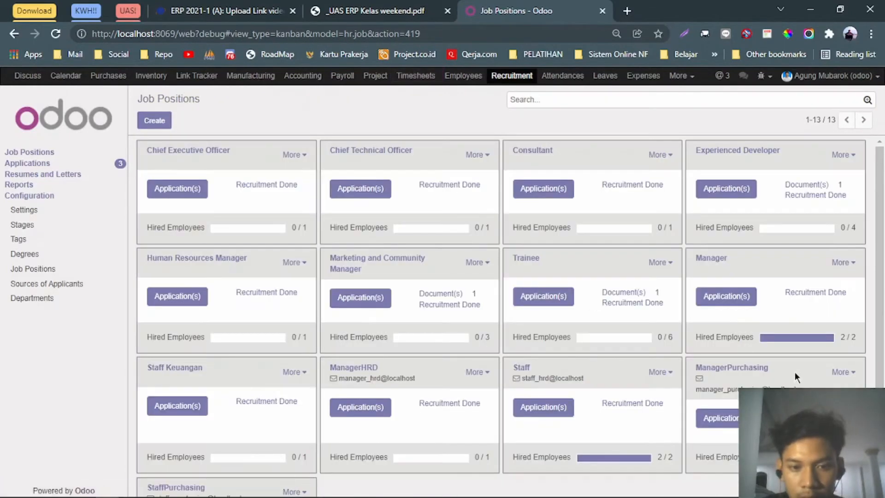
pyautogui.scroll(-2, 802, 360)
pyautogui.scroll(-1, 810, 349)
pyautogui.click(733, 212)
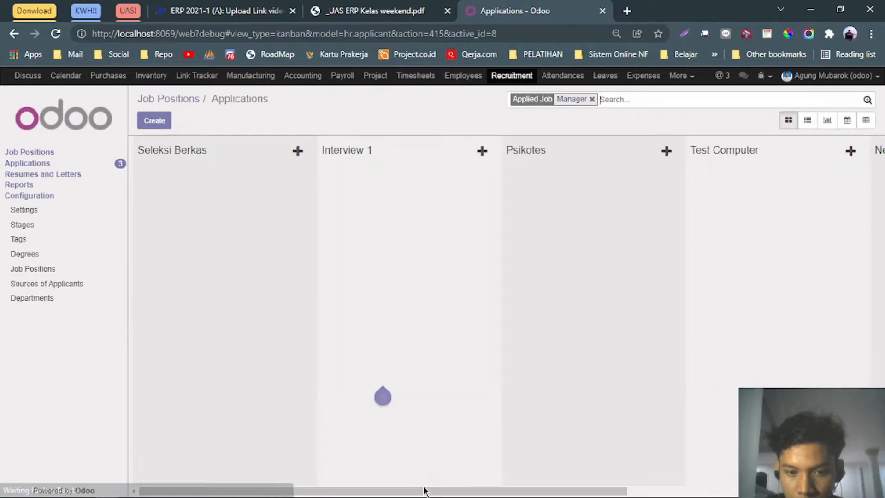
pyautogui.moveTo(423, 490); pyautogui.dragTo(718, 492)
pyautogui.click(723, 189)
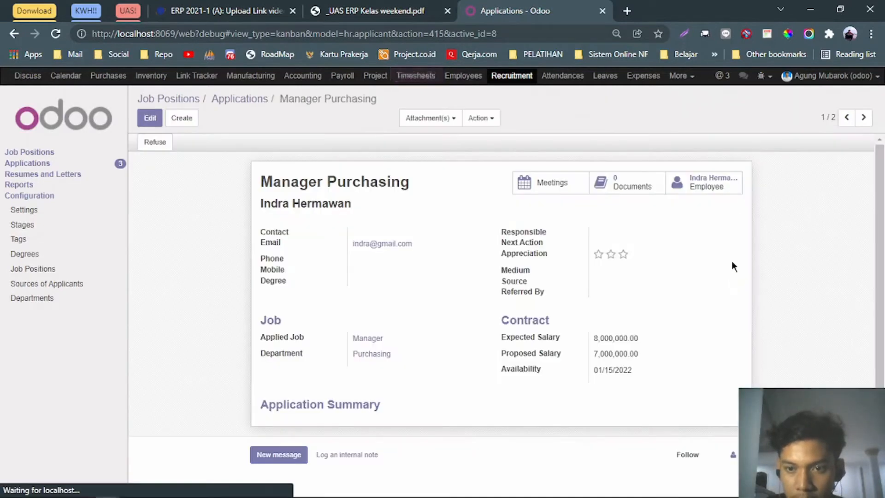
pyautogui.click(704, 182)
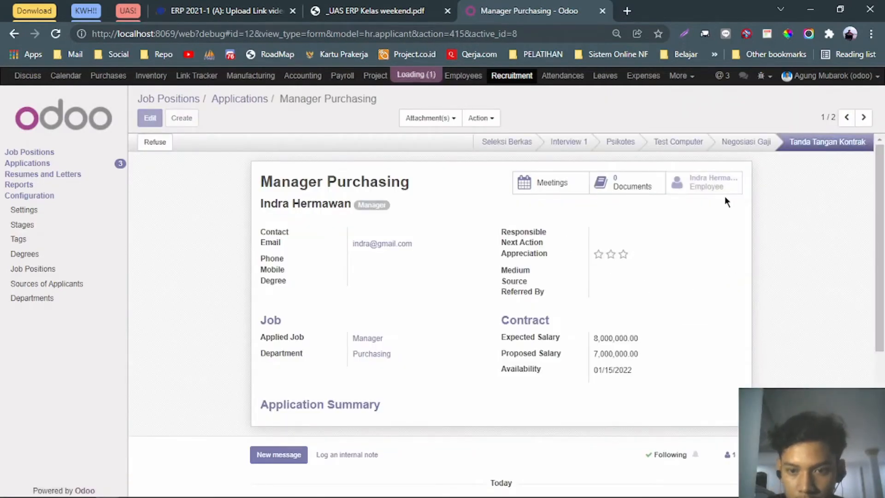
pyautogui.click(150, 118)
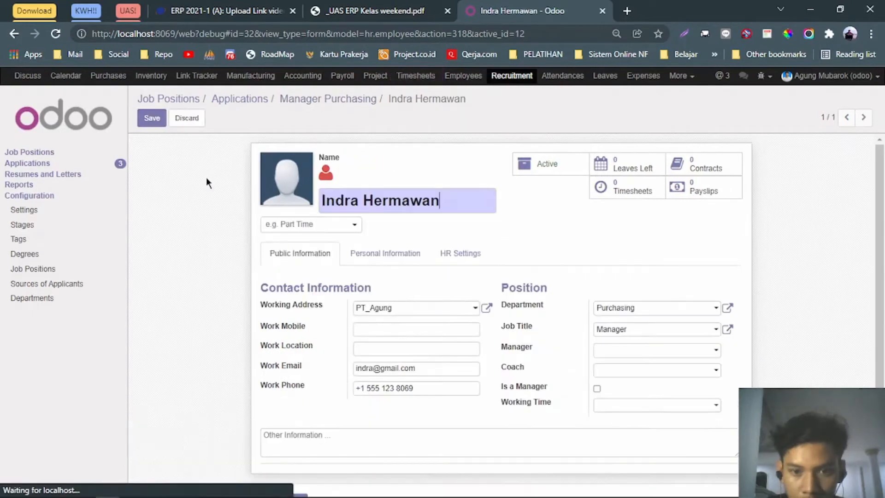
pyautogui.click(597, 388)
pyautogui.scroll(-3, 485, 403)
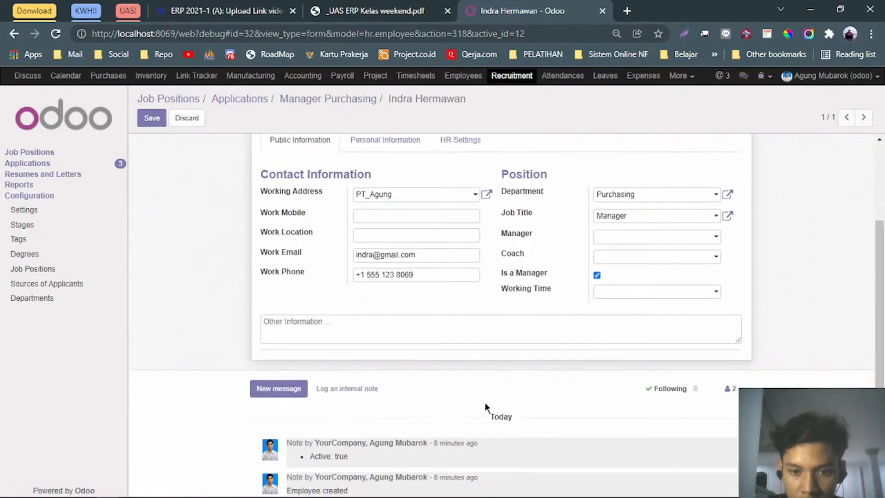
pyautogui.scroll(3, 369, 231)
pyautogui.click(145, 116)
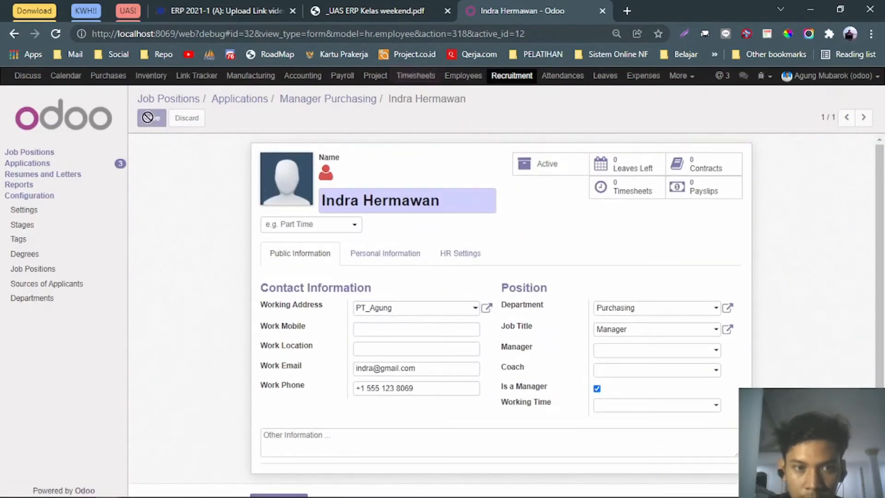
# Tick Is a Manager on the second Manager applicant's employee record, save, and return to Job Positions.
pyautogui.click(240, 100)
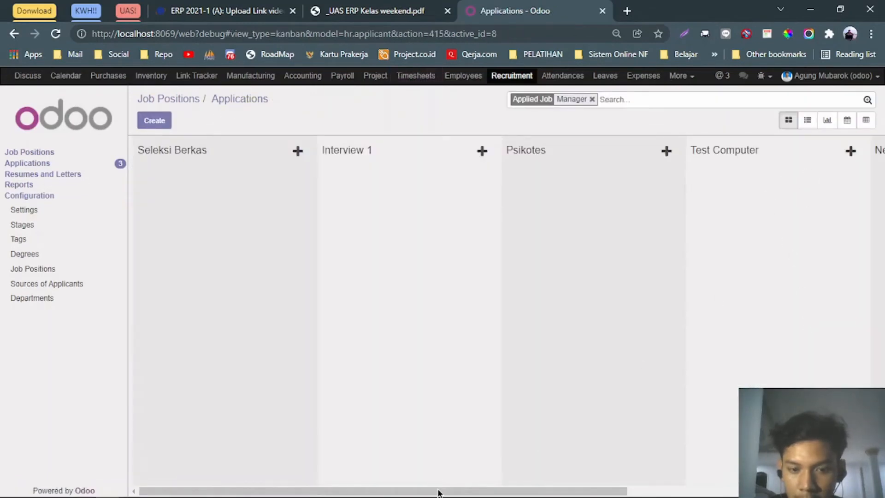
pyautogui.moveTo(437, 492); pyautogui.dragTo(682, 493)
pyautogui.click(712, 263)
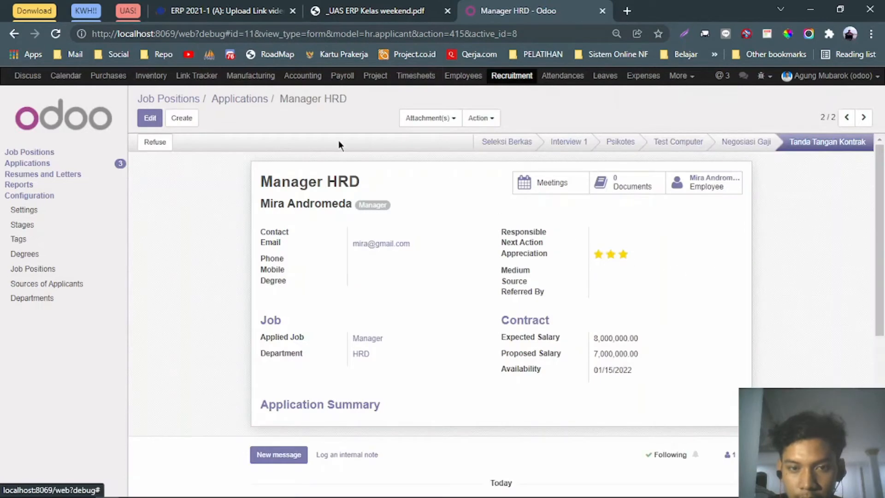
pyautogui.click(690, 180)
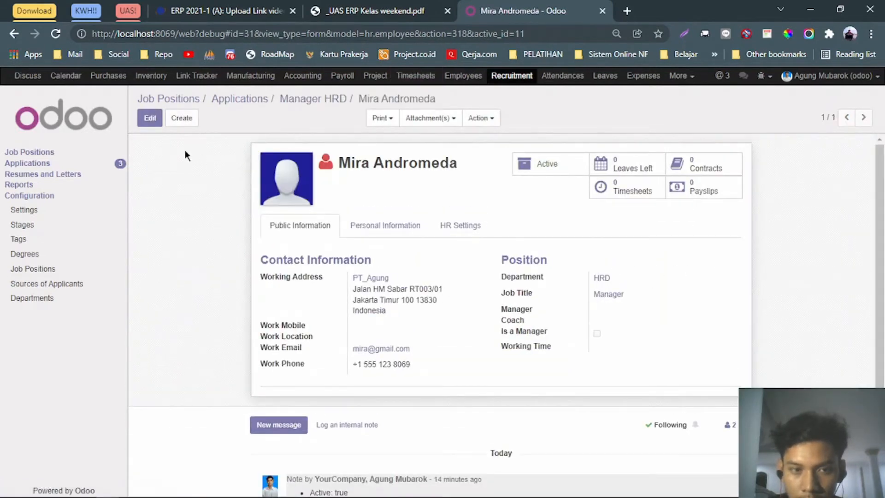
pyautogui.click(150, 118)
pyautogui.click(596, 388)
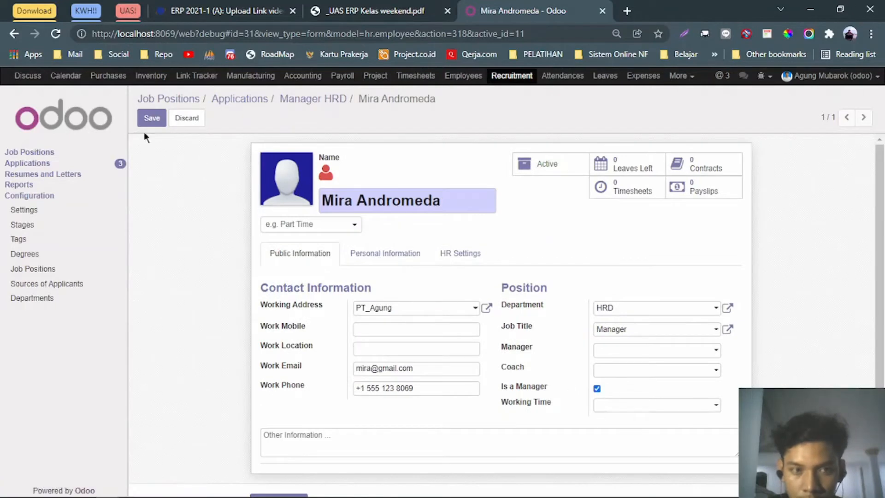
pyautogui.click(151, 118)
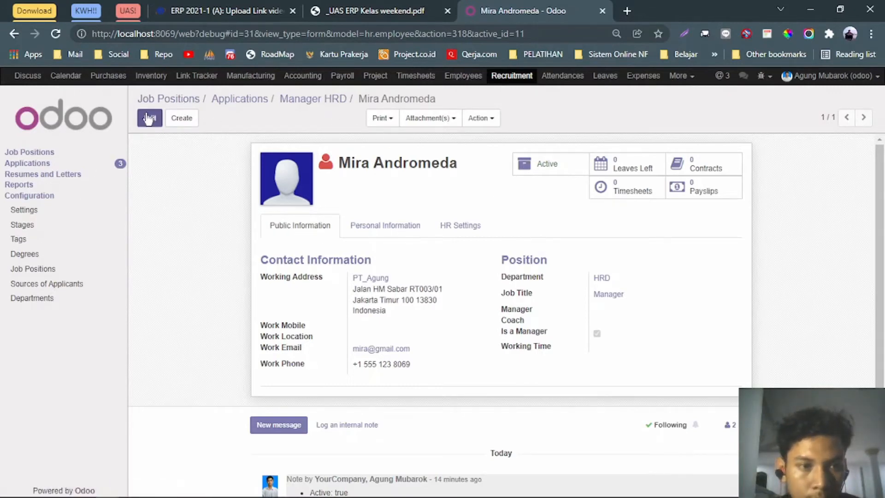
pyautogui.click(162, 99)
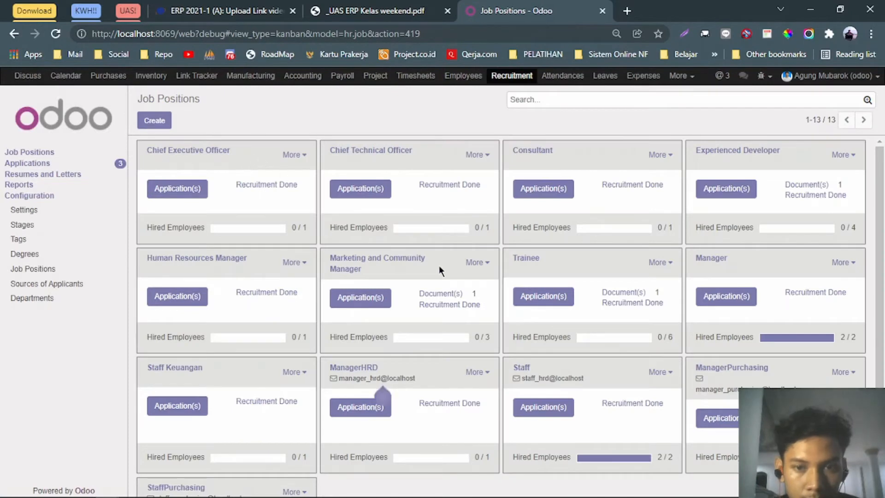
# Open the Settings app from the overflow apps menu.
pyautogui.scroll(-1, 623, 339)
pyautogui.scroll(1, 624, 339)
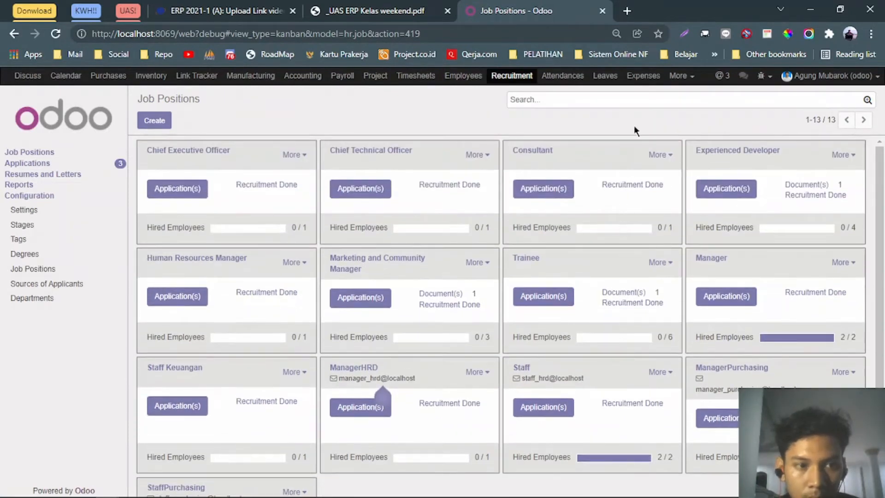
pyautogui.click(682, 76)
pyautogui.click(678, 106)
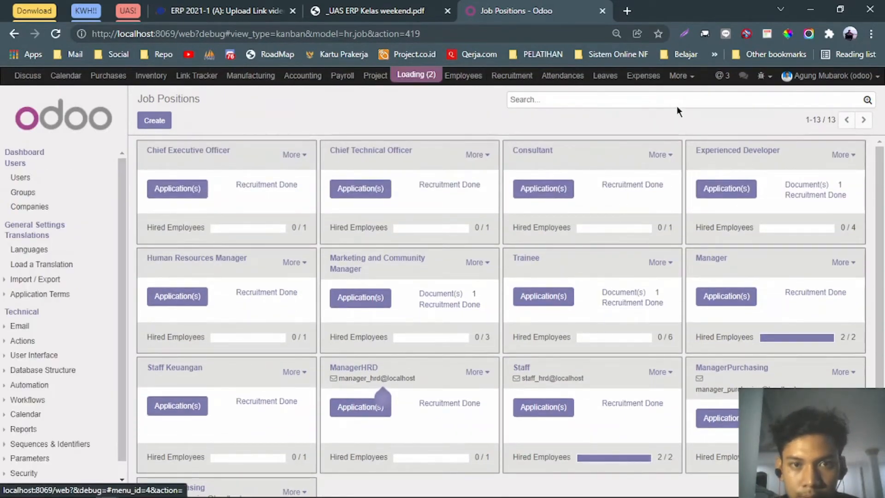
# Check the four candidates in the assignment PDF, then show the Users list in Settings.
pyautogui.click(339, 9)
pyautogui.scroll(2, 362, 261)
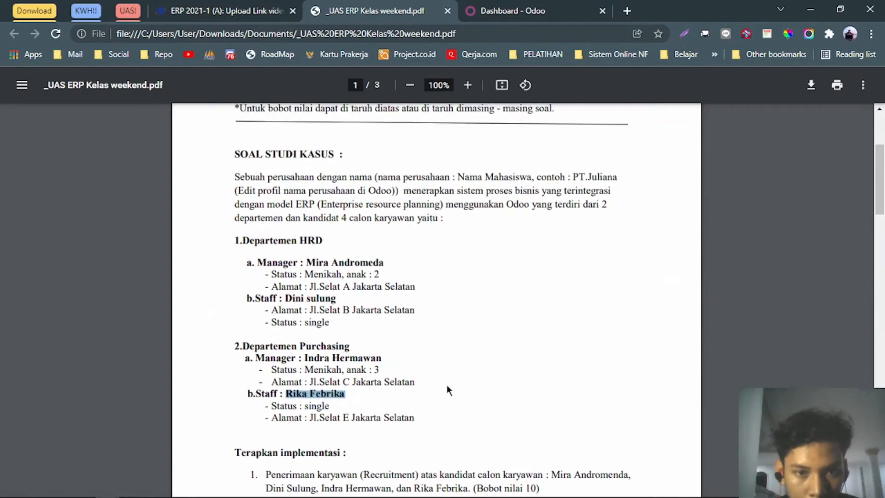
pyautogui.moveTo(415, 419); pyautogui.dragTo(272, 228)
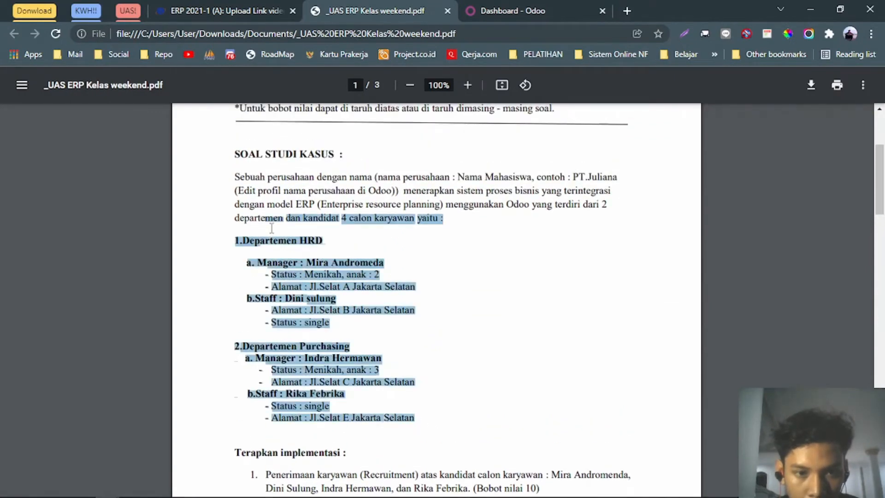
pyautogui.click(338, 176)
pyautogui.scroll(-6, 320, 256)
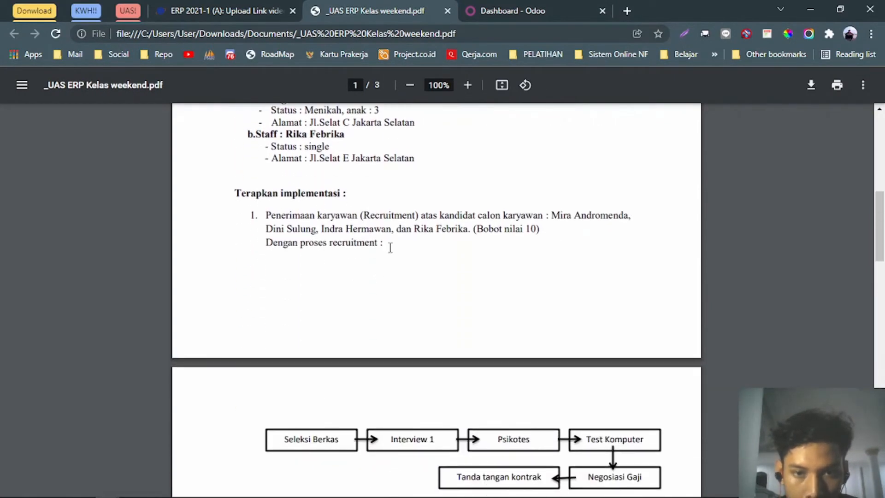
pyautogui.moveTo(387, 244); pyautogui.dragTo(260, 219)
pyautogui.scroll(-4, 461, 295)
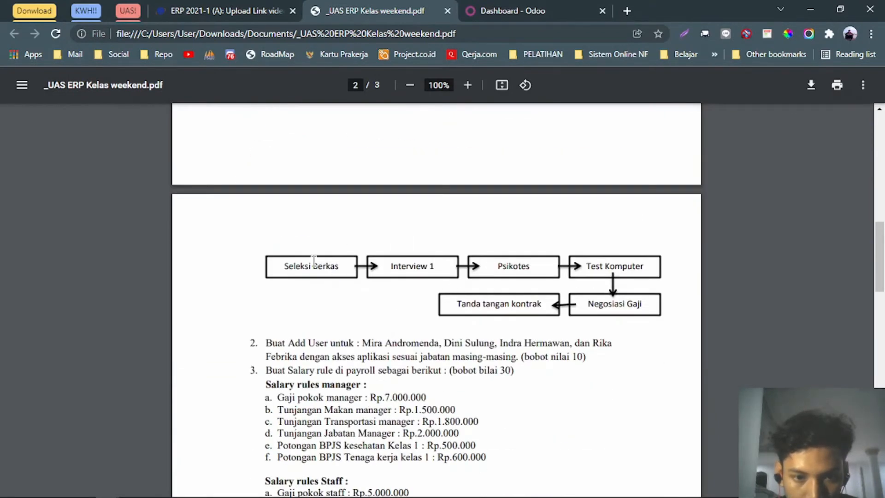
pyautogui.scroll(-4, 313, 260)
pyautogui.click(570, 6)
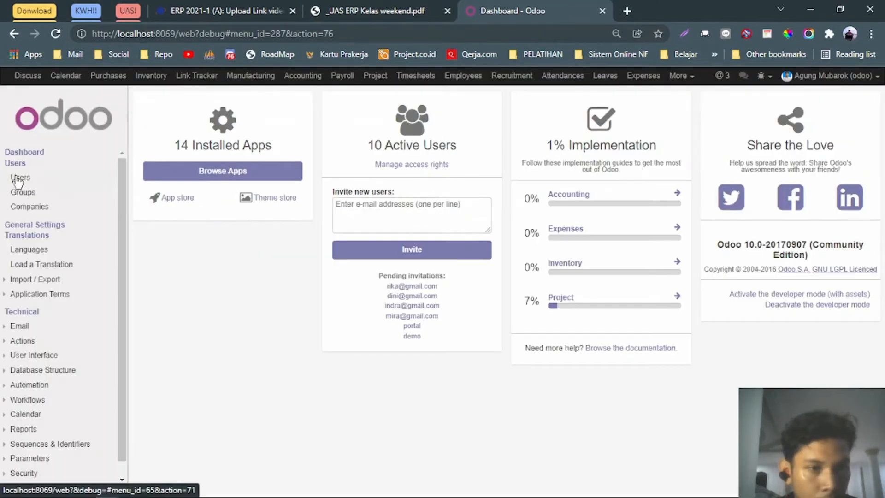
pyautogui.click(19, 180)
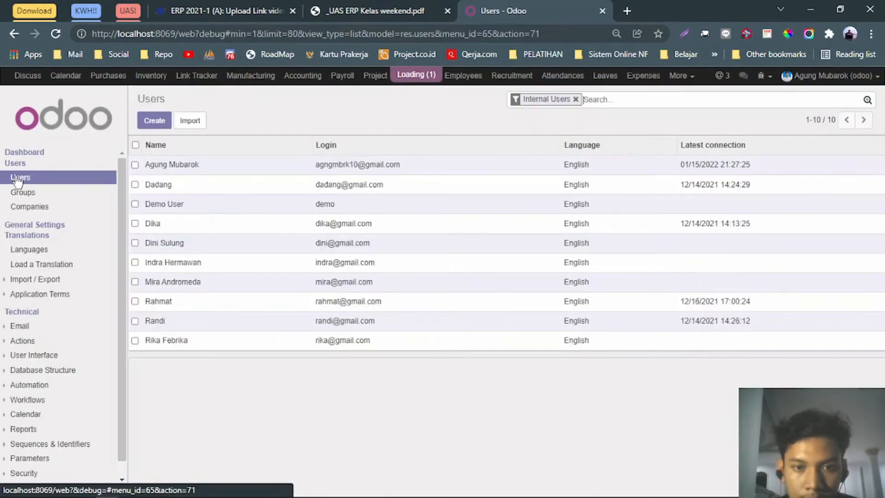
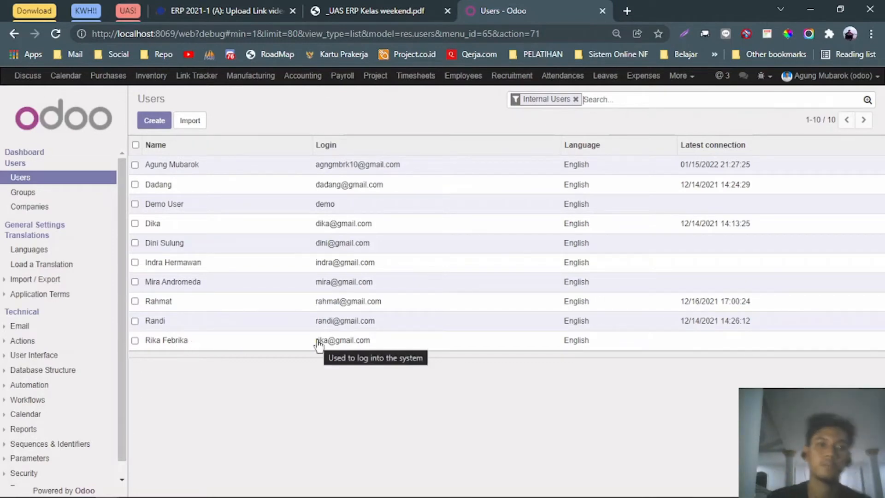
# Check the first user name in item 2 of the assignment PDF, then return to the Odoo users list.
pyautogui.click(347, 5)
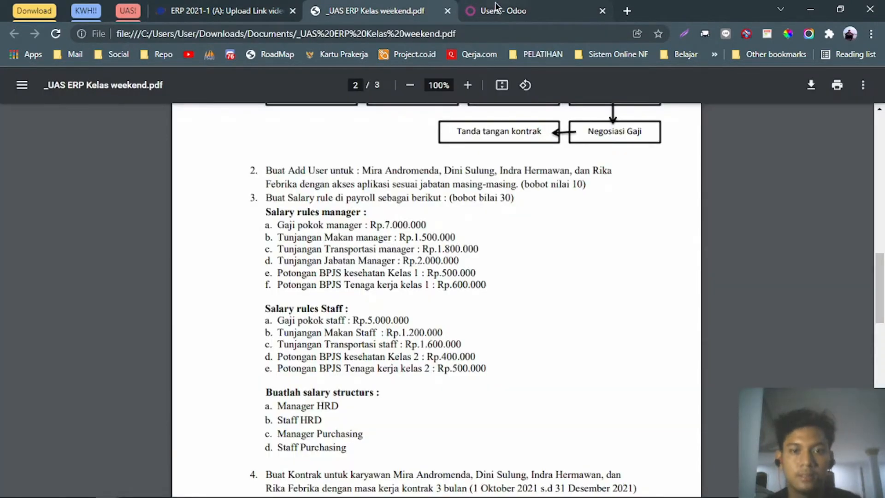
pyautogui.click(496, 7)
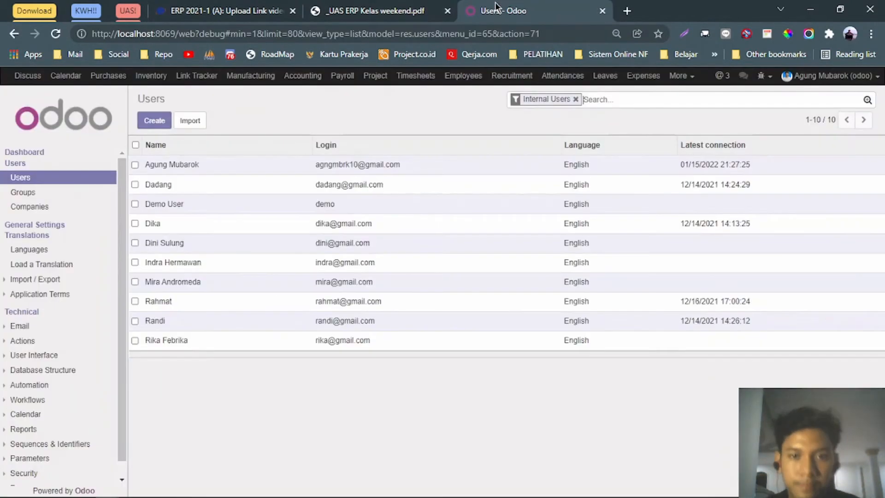
pyautogui.hotkey('alt', 'Tab')
pyautogui.click(636, 272)
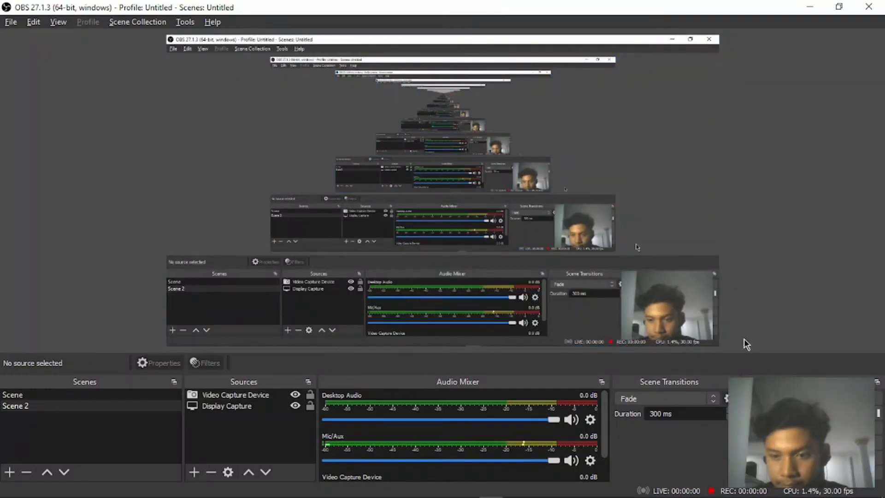
pyautogui.hotkey('alt', 'Tab')
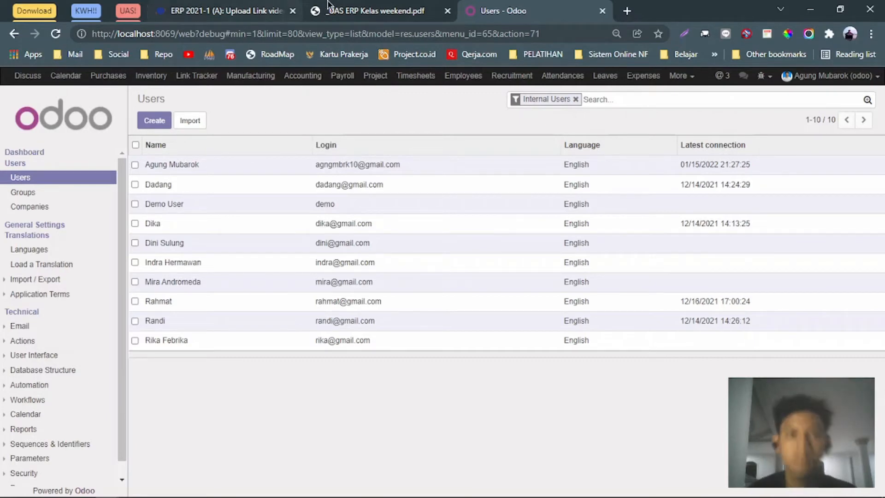
pyautogui.click(359, 11)
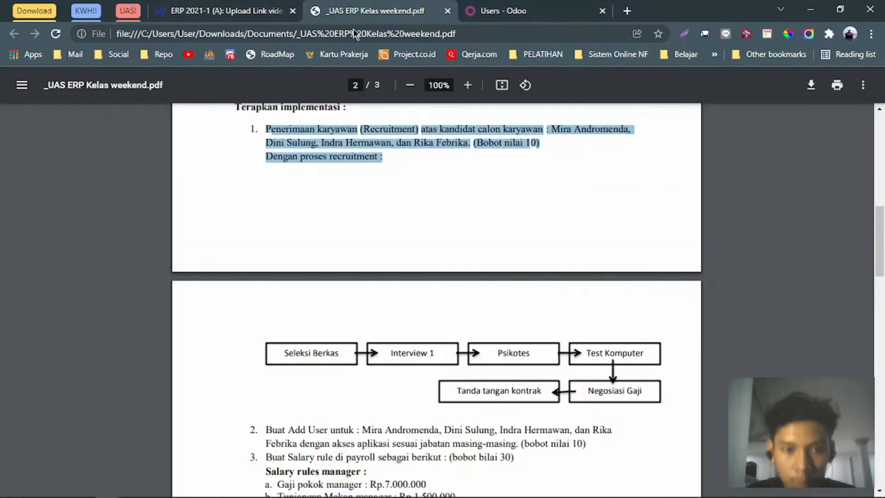
pyautogui.click(356, 433)
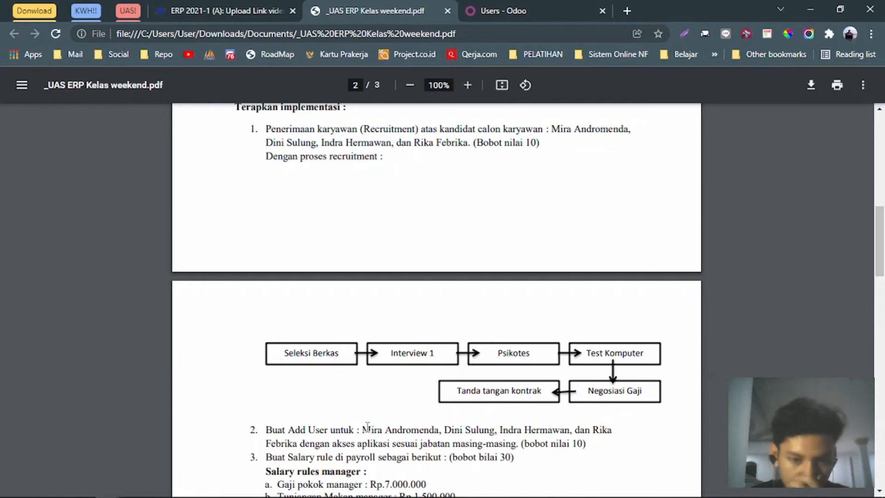
pyautogui.moveTo(390, 430); pyautogui.dragTo(439, 431)
pyautogui.click(502, 11)
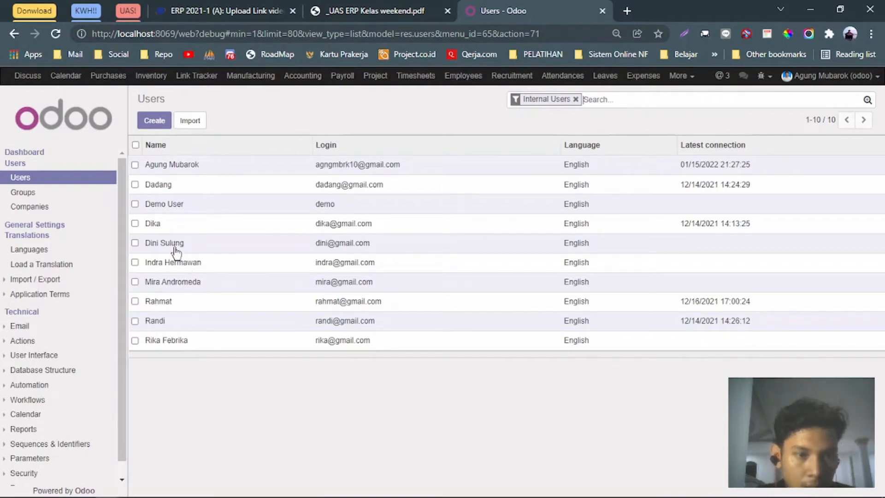
# Open the fifth user's record, put it in edit mode and save it unchanged.
pyautogui.click(175, 249)
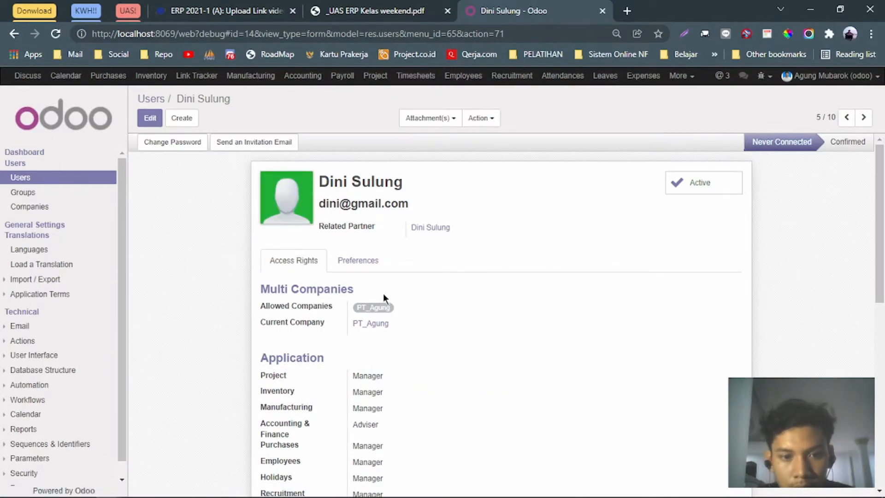
pyautogui.scroll(-5, 383, 293)
pyautogui.scroll(5, 383, 293)
pyautogui.scroll(-5, 381, 295)
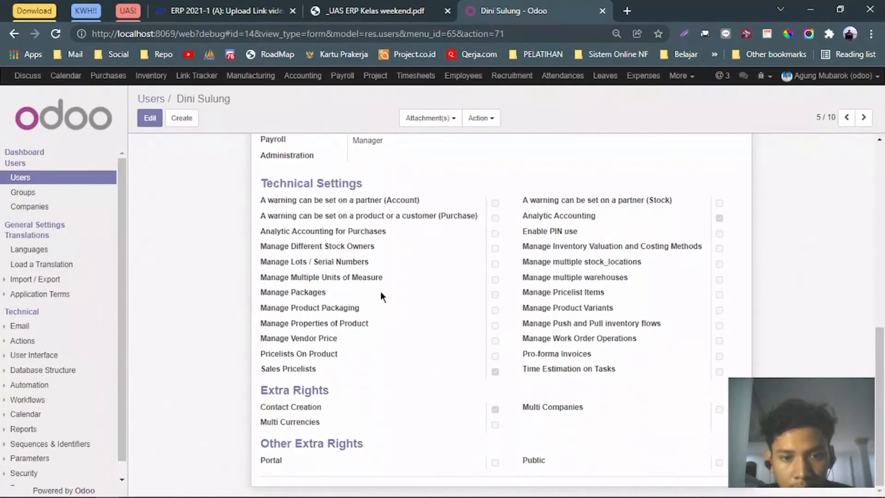
pyautogui.scroll(5, 381, 291)
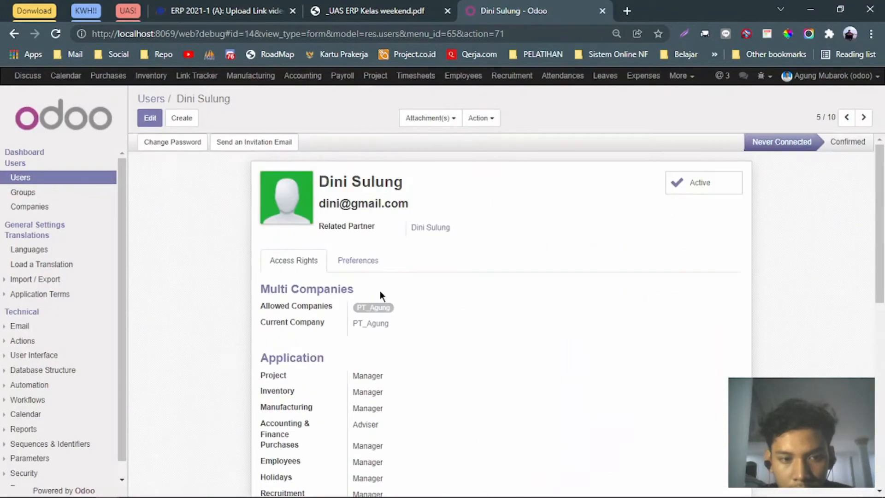
pyautogui.click(150, 118)
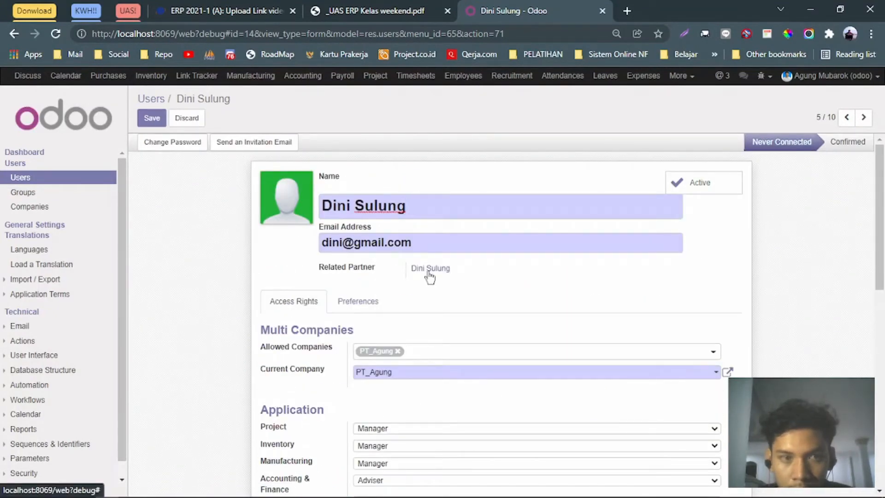
pyautogui.click(366, 303)
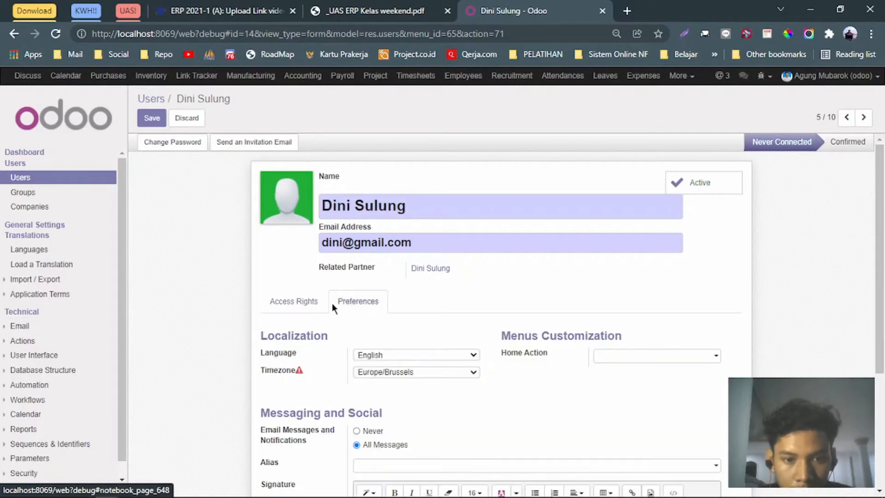
pyautogui.click(317, 303)
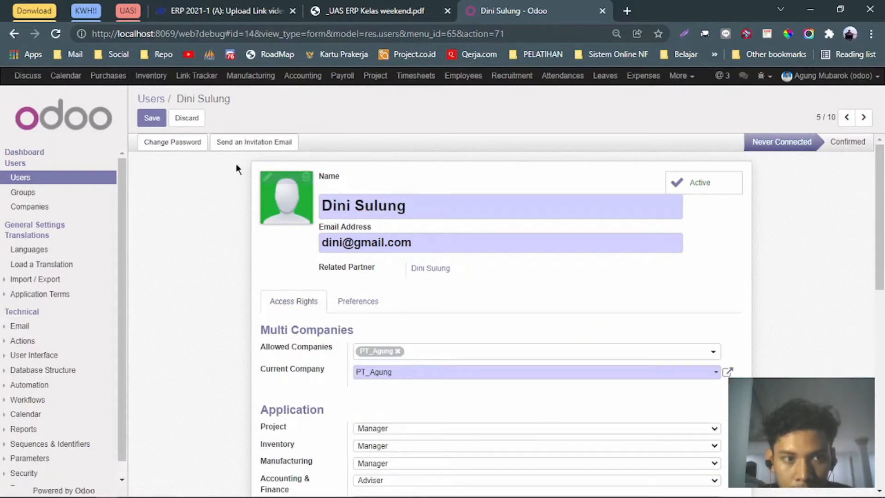
pyautogui.click(152, 120)
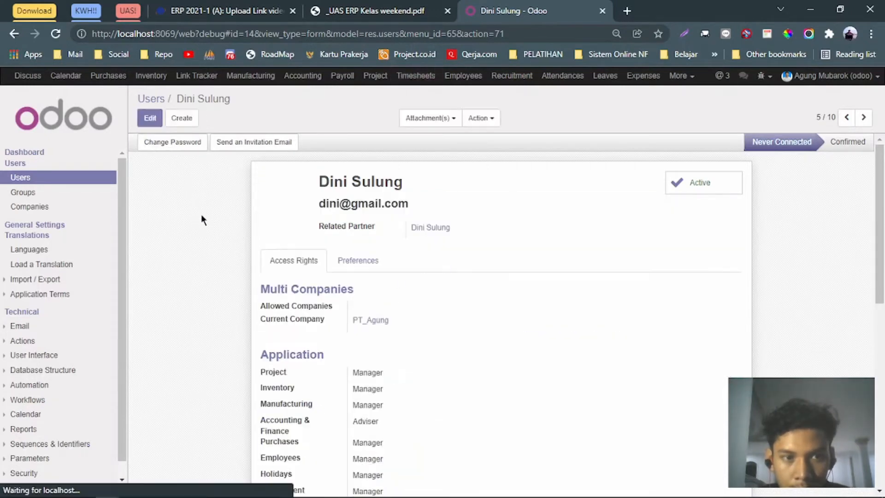
# Set a new login password for the fifth user.
pyautogui.click(480, 118)
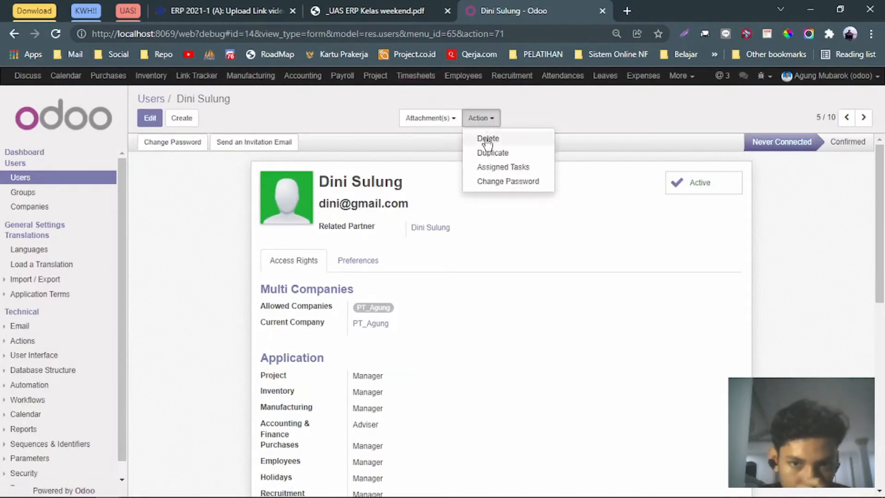
pyautogui.click(497, 181)
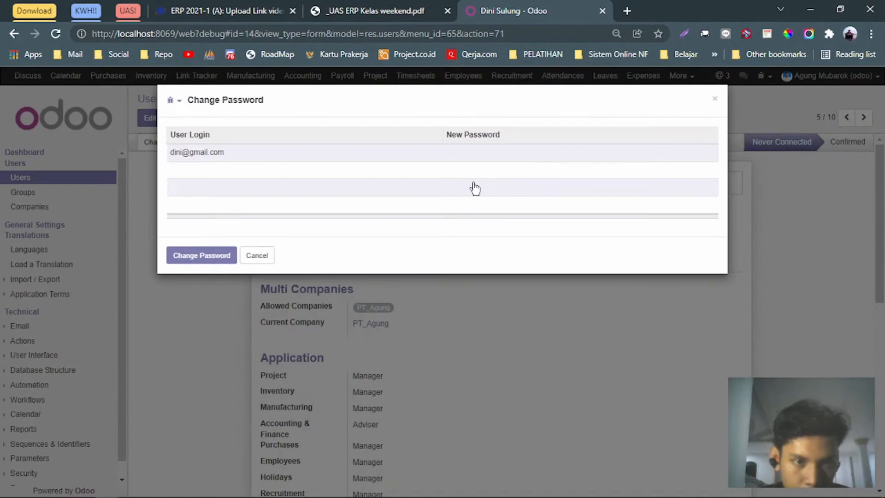
pyautogui.click(471, 152)
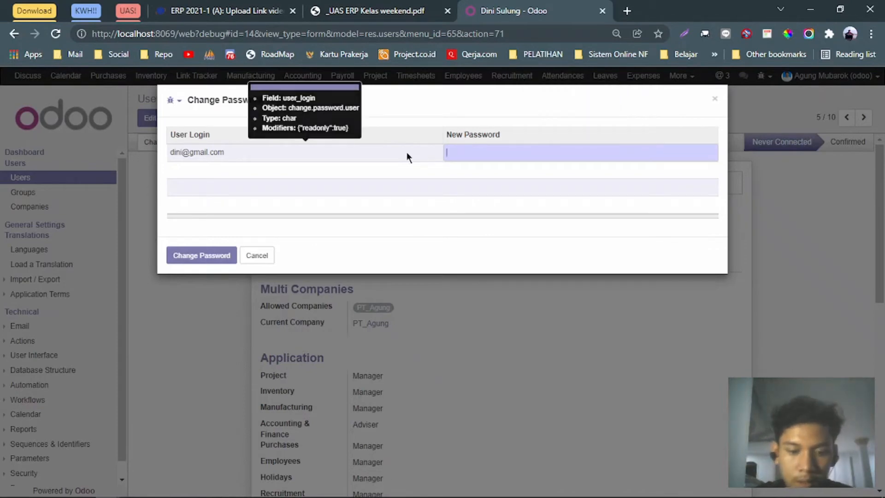
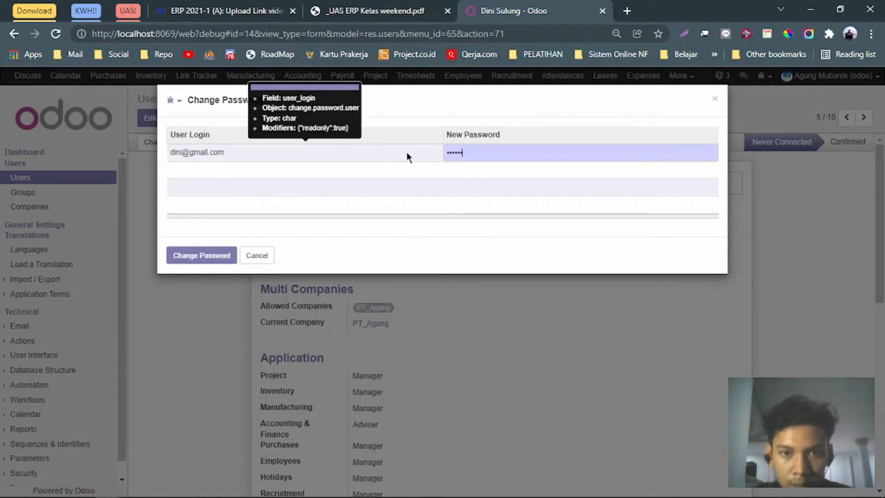
pyautogui.click(201, 255)
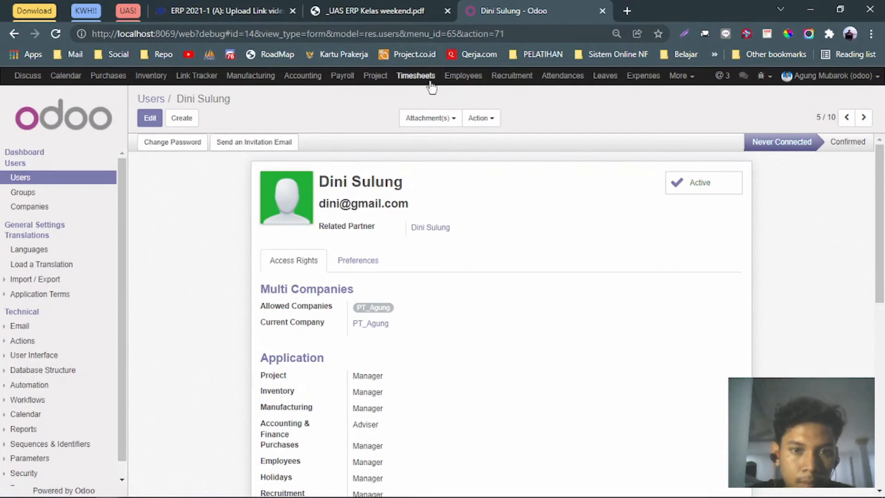
# Set a new login password for the sixth user in the list.
pyautogui.click(39, 180)
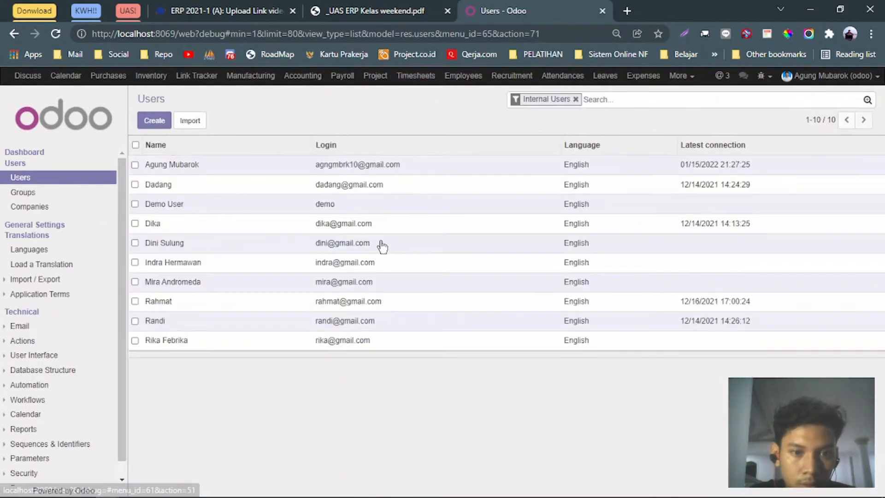
pyautogui.click(179, 266)
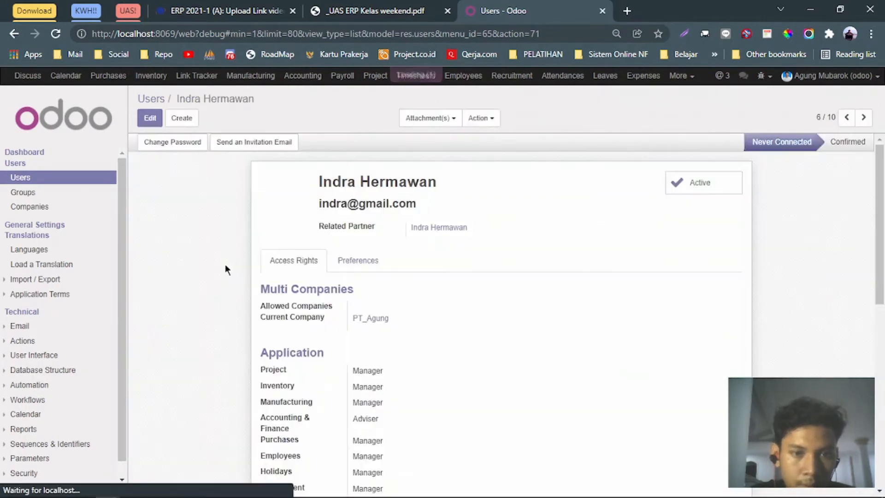
pyautogui.click(481, 118)
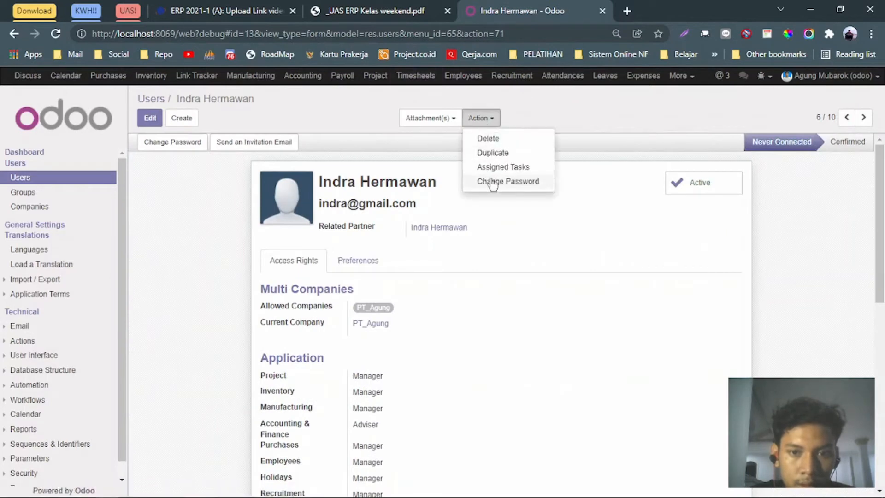
pyautogui.click(490, 179)
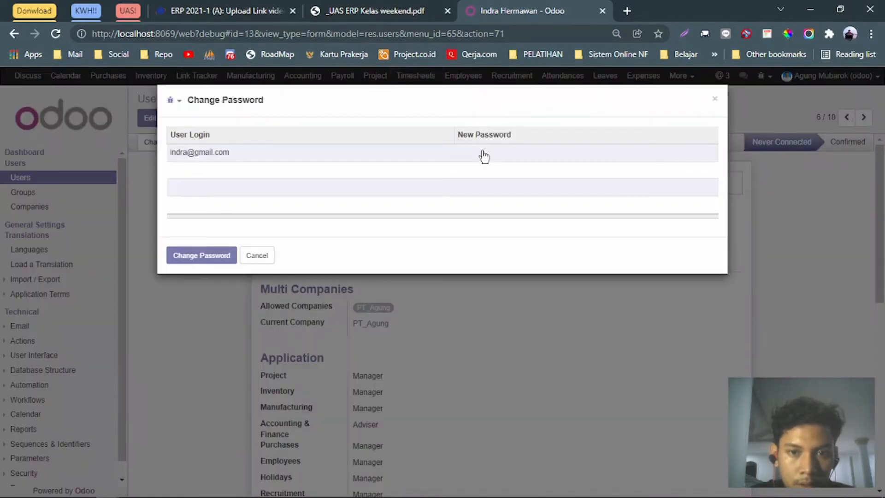
pyautogui.click(482, 152)
pyautogui.write('•••••')
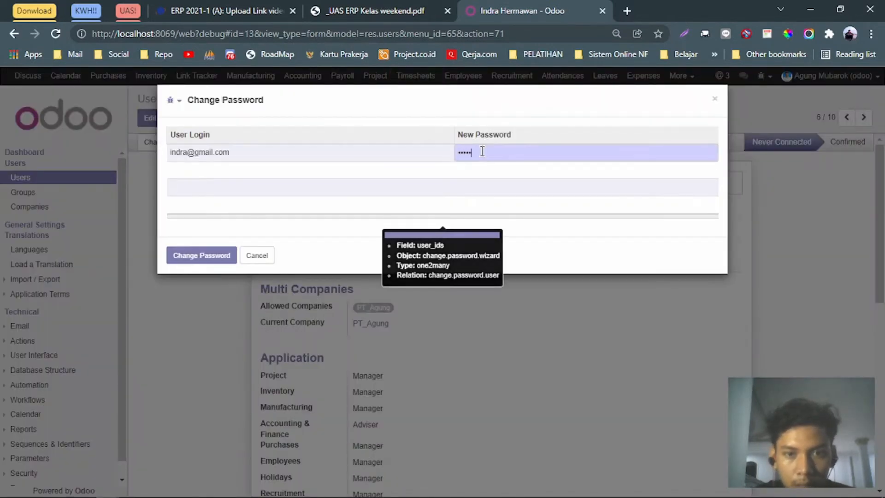
pyautogui.click(201, 255)
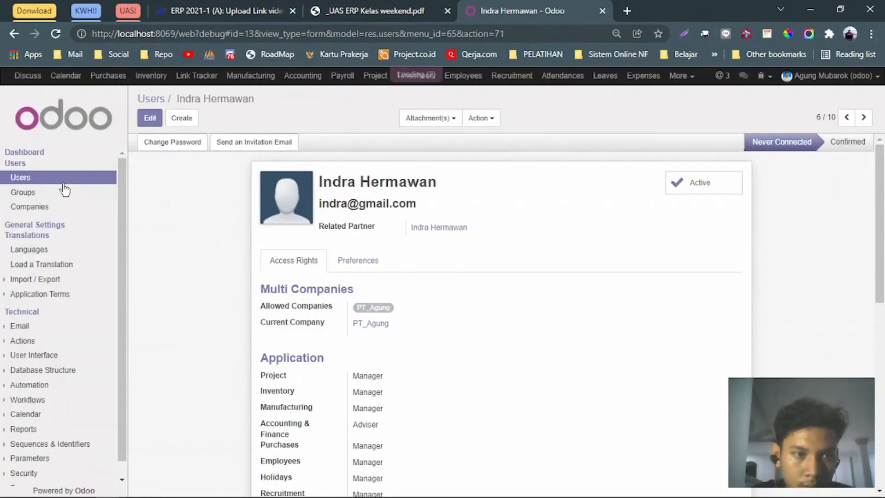
# Set a new password for the seventh user and return to the users list.
pyautogui.click(49, 178)
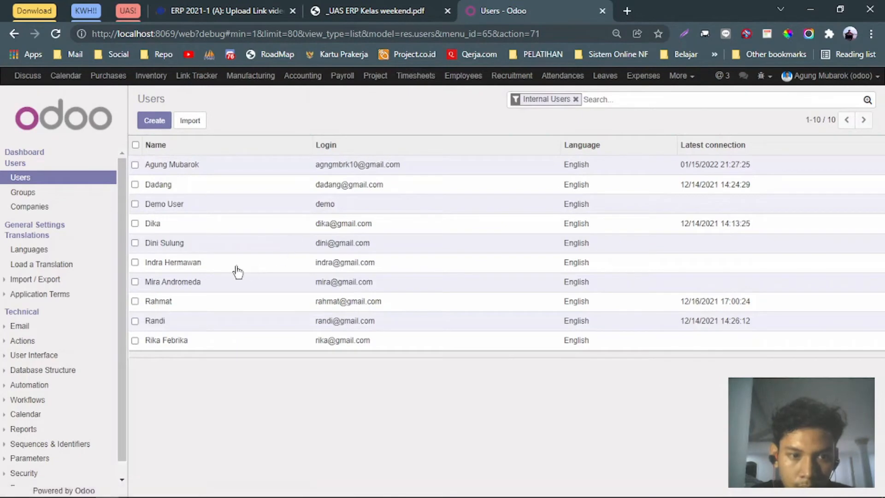
pyautogui.click(191, 287)
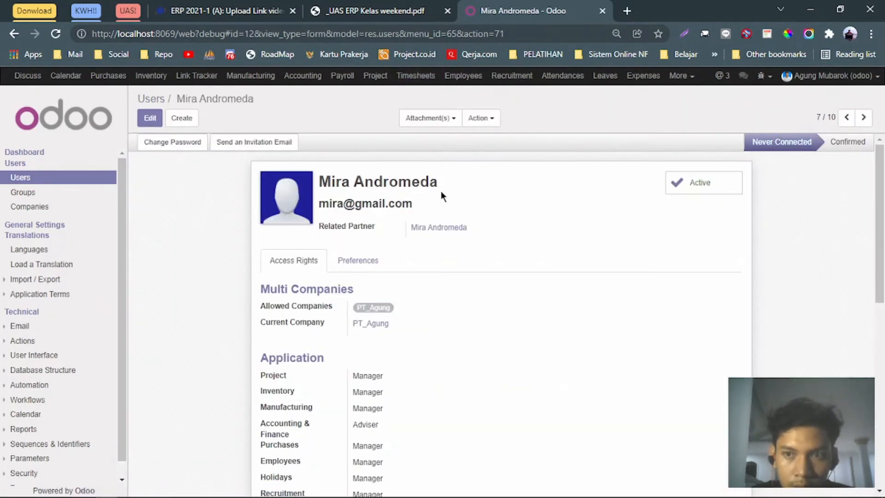
pyautogui.click(484, 119)
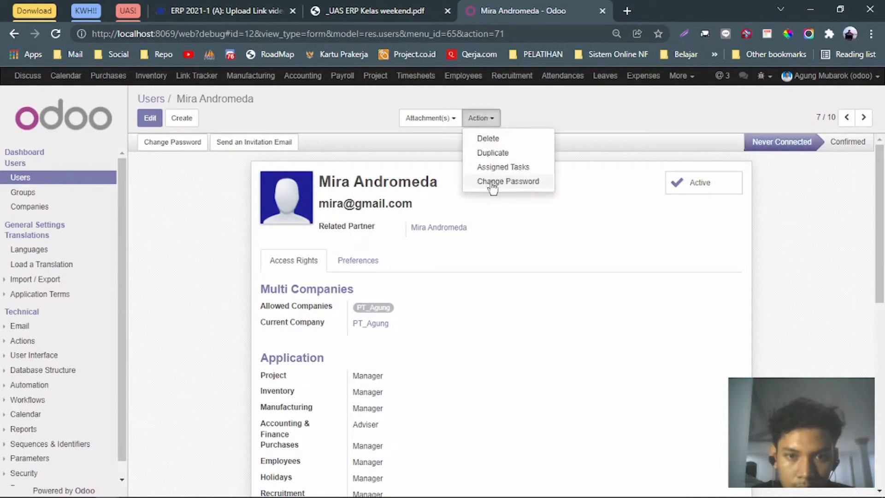
pyautogui.click(490, 186)
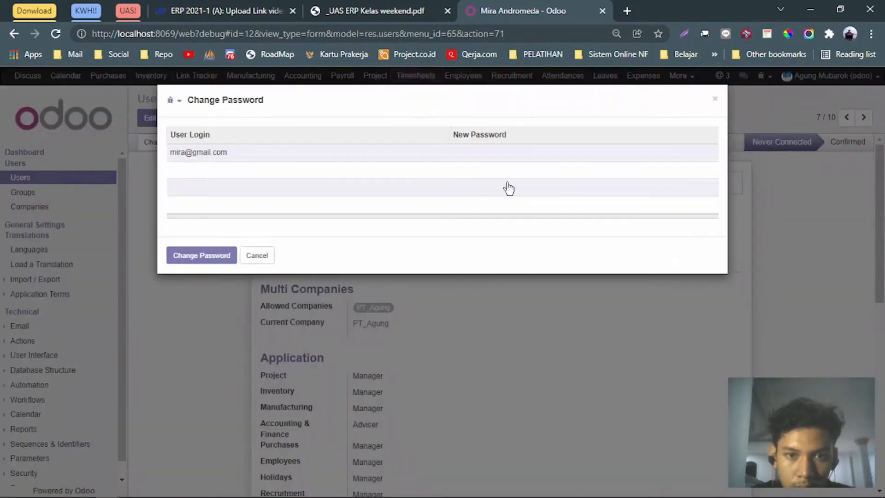
pyautogui.click(503, 150)
pyautogui.write('••••')
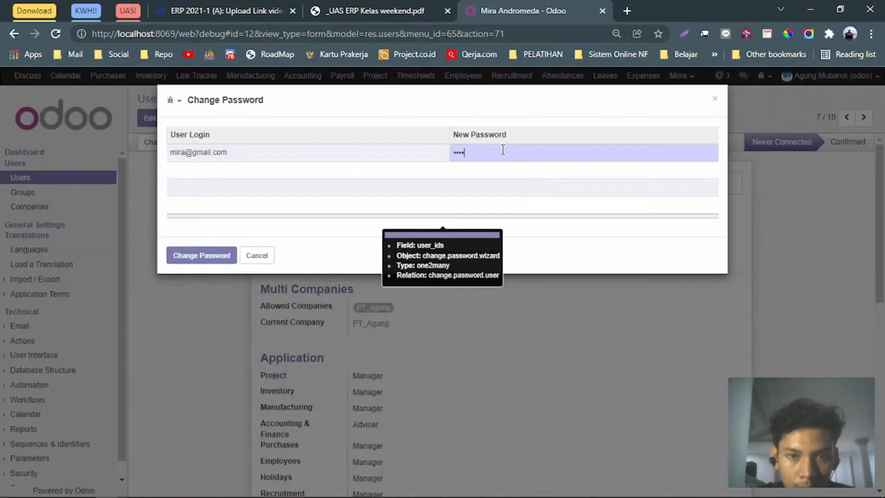
pyautogui.write('•••')
pyautogui.click(187, 251)
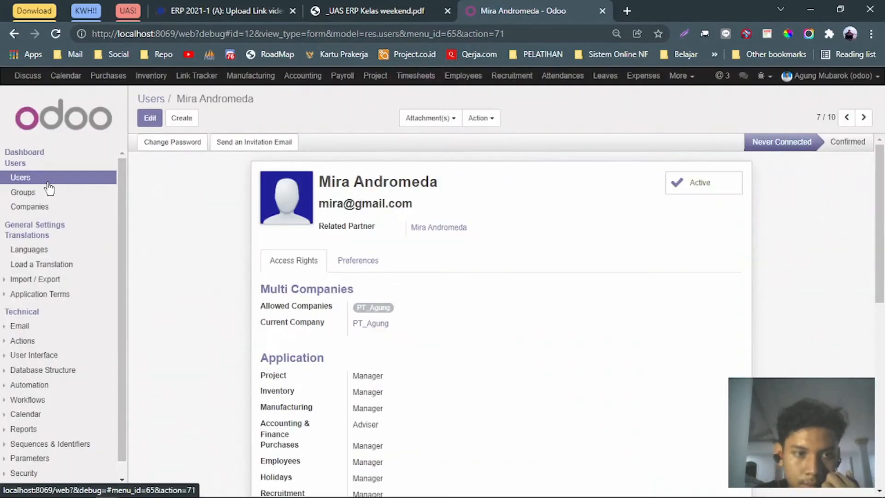
pyautogui.click(48, 184)
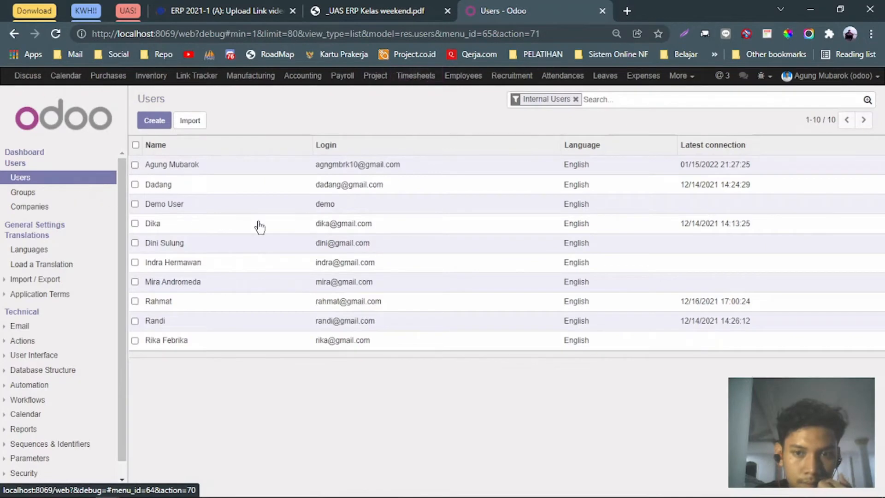
# Give the next candidate's user account a new login password.
pyautogui.click(196, 342)
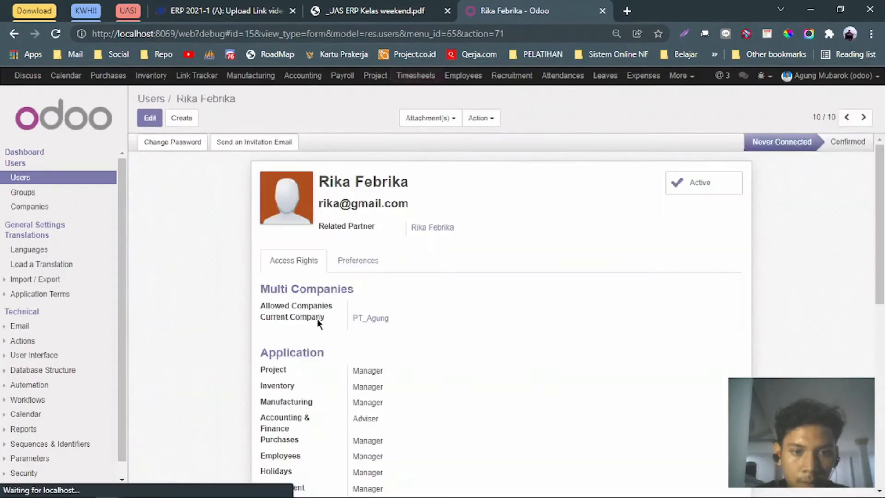
pyautogui.click(479, 118)
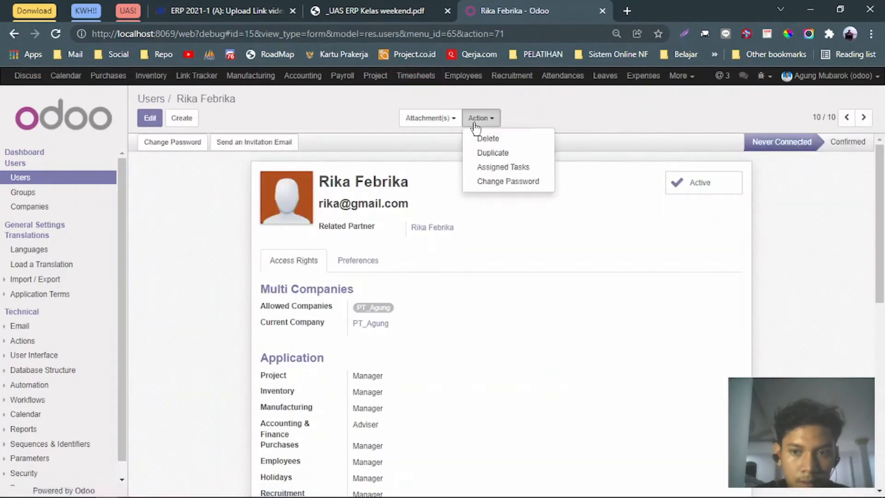
pyautogui.click(505, 183)
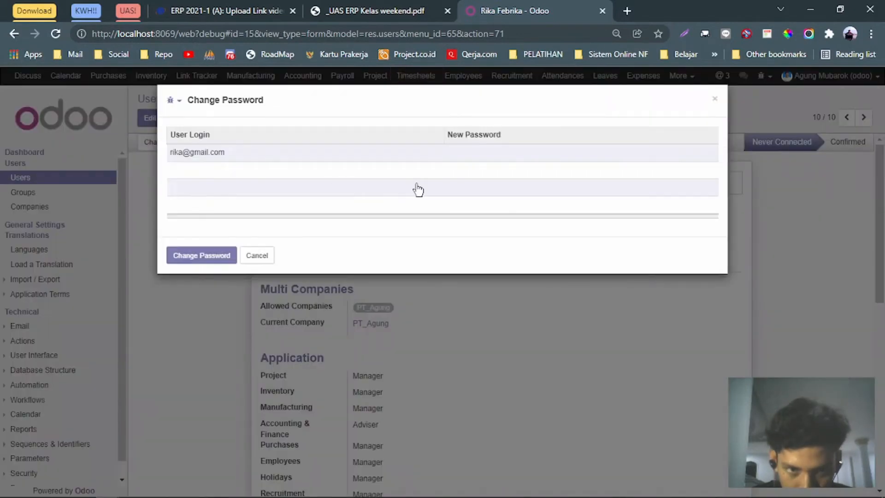
pyautogui.click(474, 155)
pyautogui.write('••••')
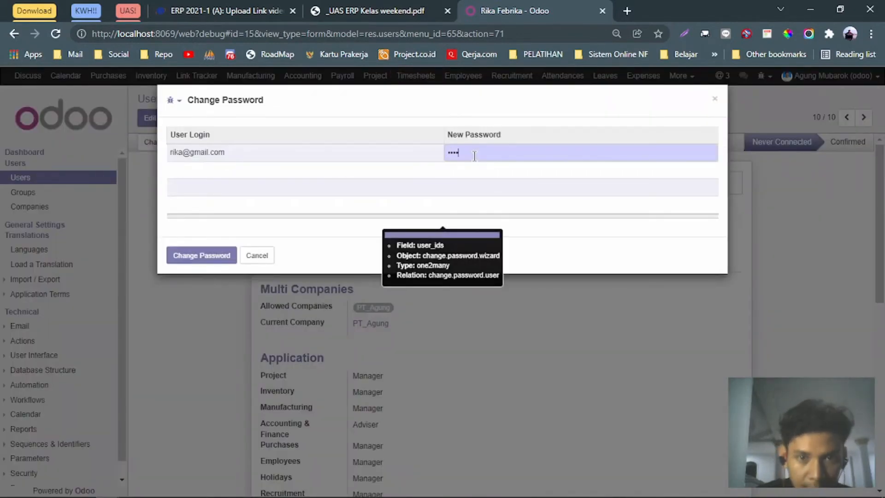
pyautogui.write('•••')
pyautogui.click(199, 256)
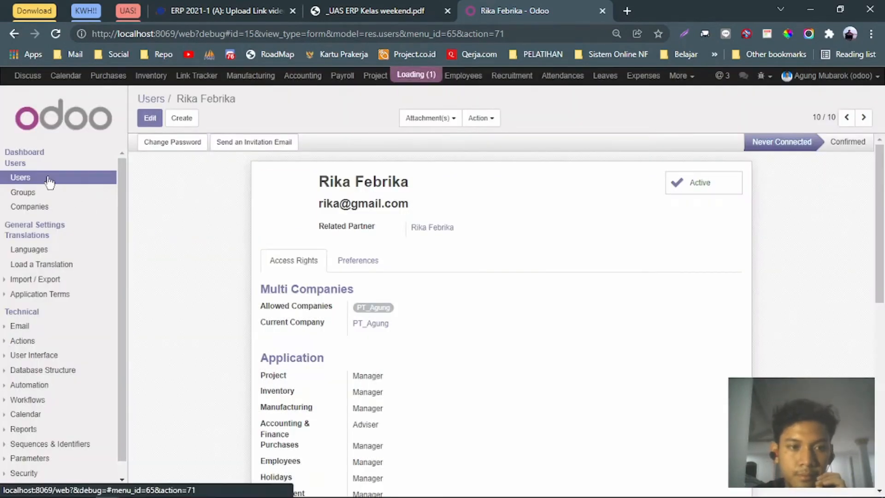
# Open another candidate's password change, close it unchanged, and return to the users list.
pyautogui.click(49, 180)
pyautogui.click(162, 171)
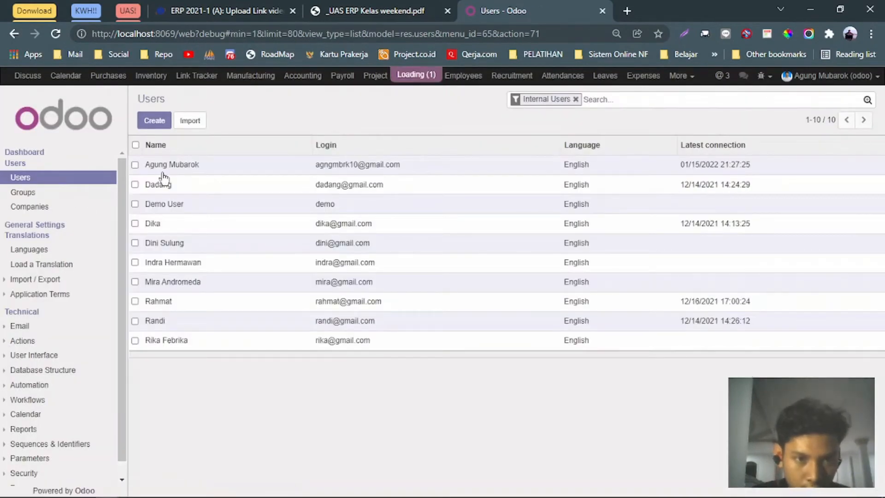
pyautogui.click(488, 120)
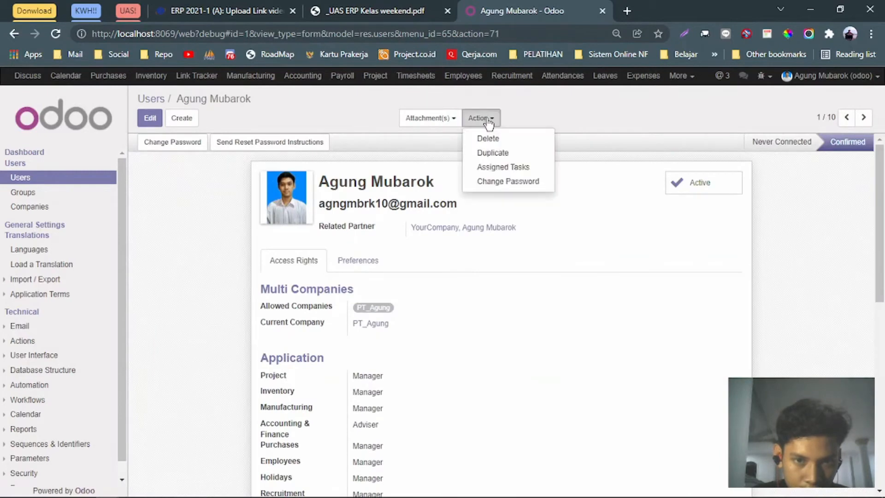
pyautogui.click(489, 182)
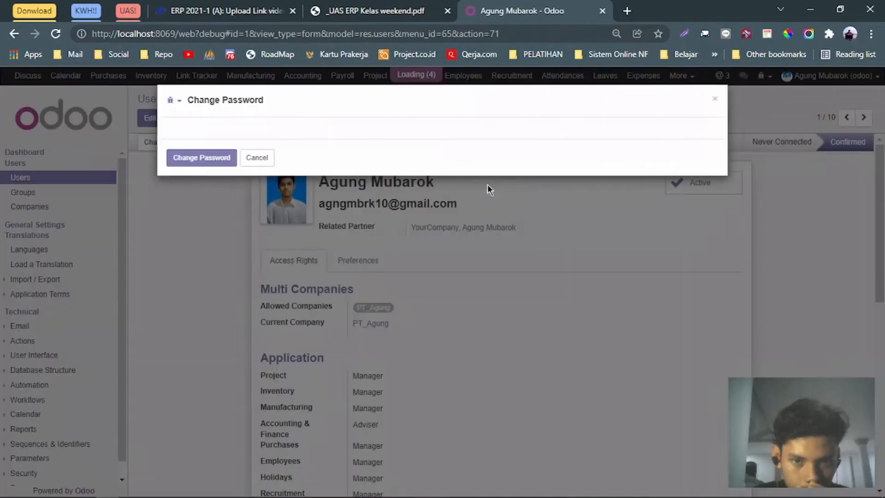
pyautogui.click(715, 100)
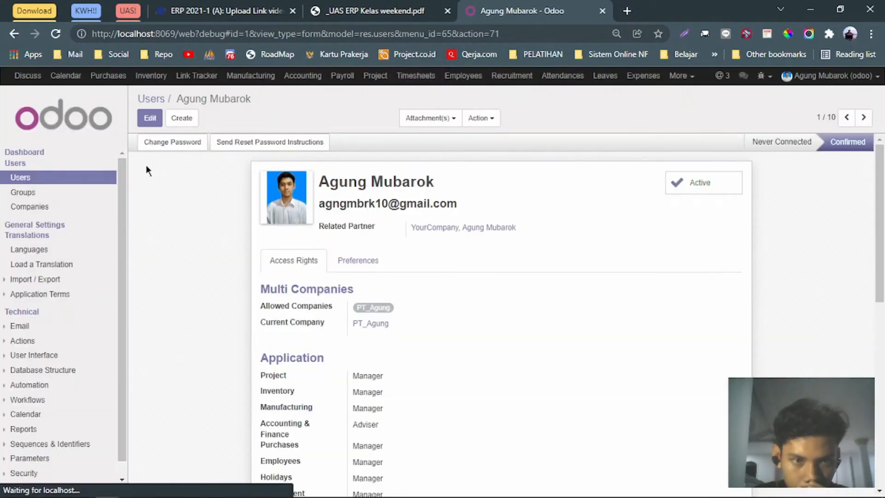
pyautogui.click(35, 180)
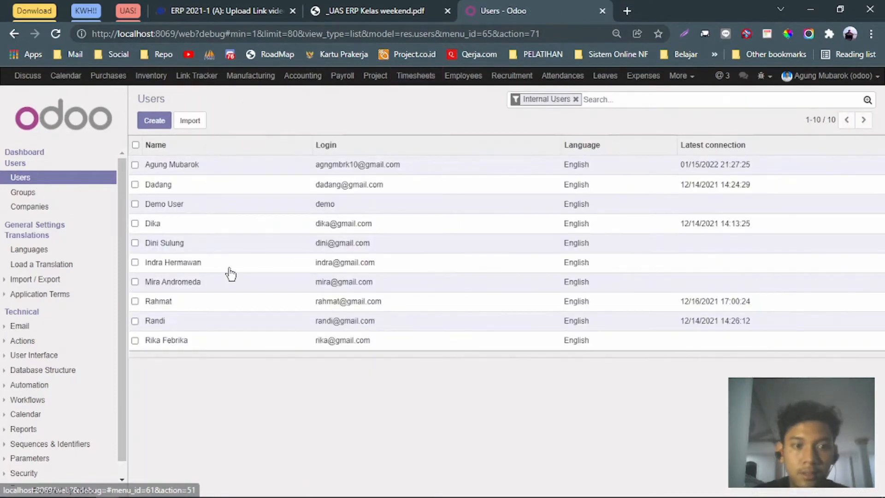
# Switch from the browser to the payroll notes PDF window.
pyautogui.hotkey('alt', 'Tab')
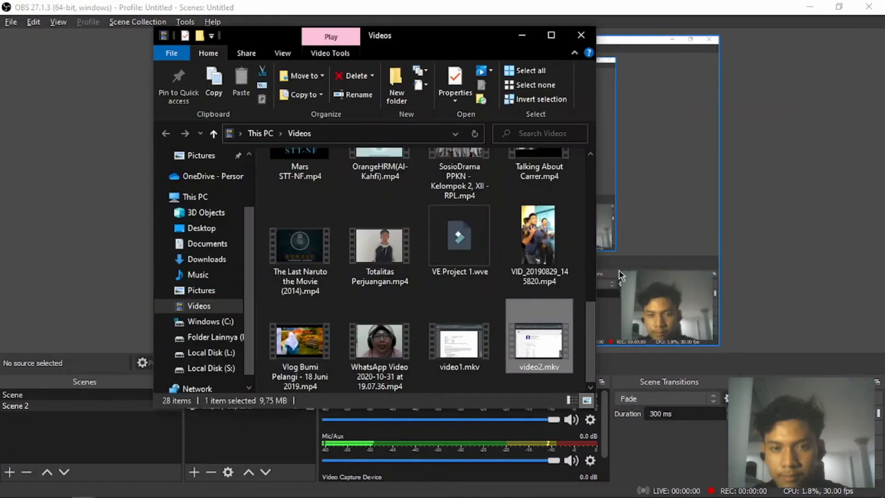
pyautogui.hotkey('alt', 'Tab')
pyautogui.press('Tab')
pyautogui.hotkey('alt', 'Tab')
pyautogui.press('Tab')
pyautogui.press('Tab')
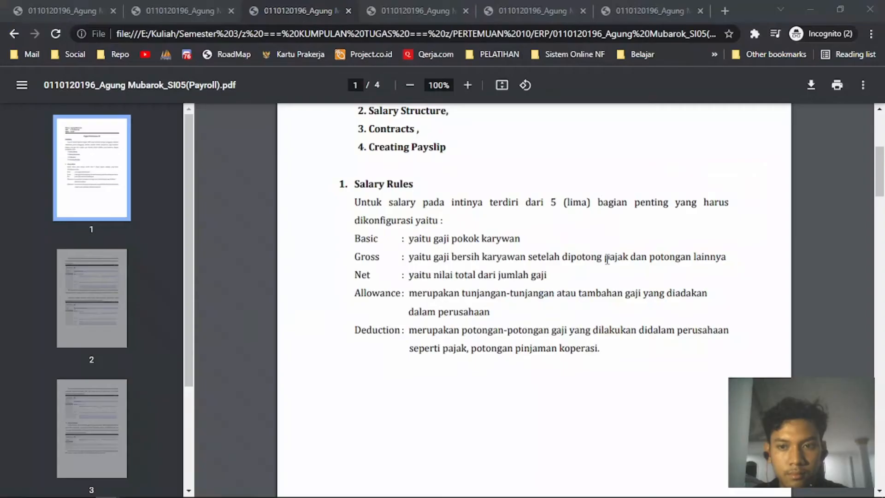
# Read item 3's manager and staff salary-rule task in the assignment PDF, then return to Odoo Users.
pyautogui.hotkey('alt', 'Tab')
pyautogui.hotkey('alt', 'Tab')
pyautogui.hotkey('alt', 'Tab')
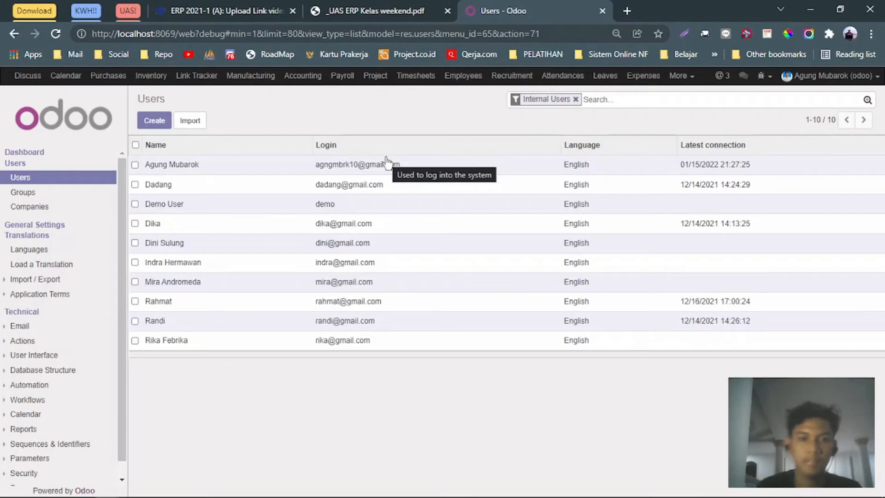
pyautogui.hotkey('ctrl', 'shift', 'Tab')
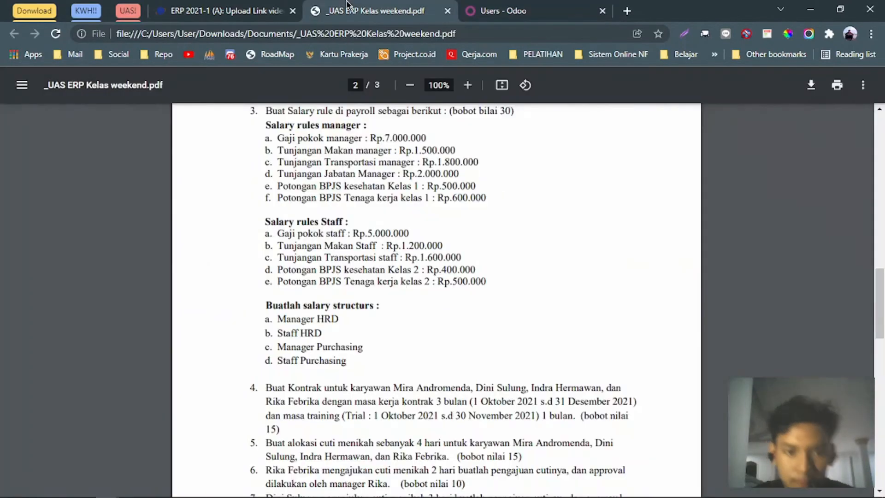
pyautogui.scroll(-1, 434, 278)
pyautogui.scroll(2, 435, 278)
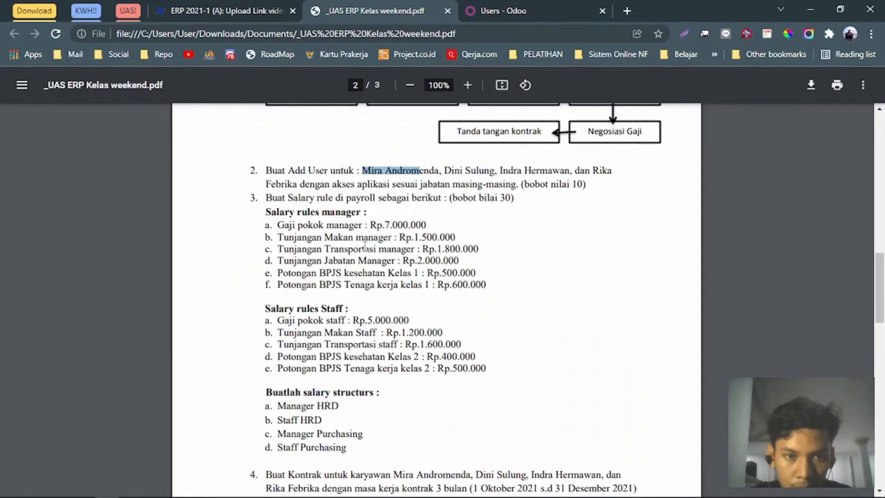
pyautogui.moveTo(273, 199); pyautogui.dragTo(348, 199)
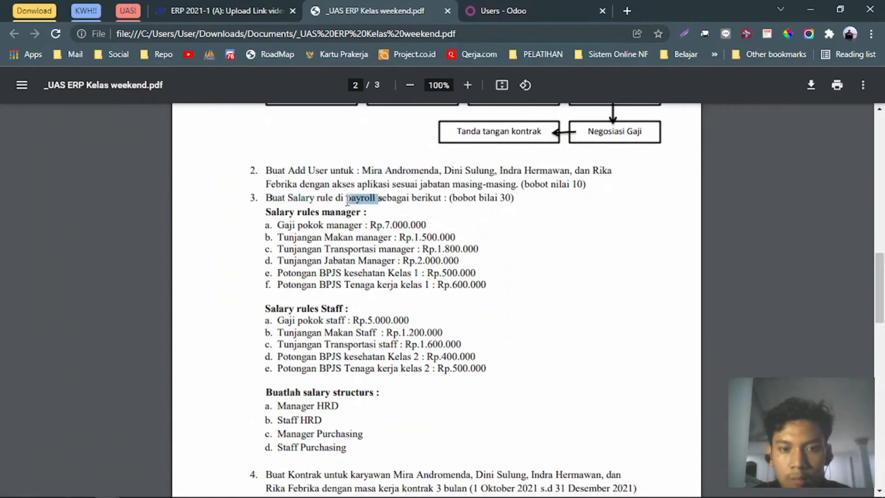
pyautogui.click(540, 13)
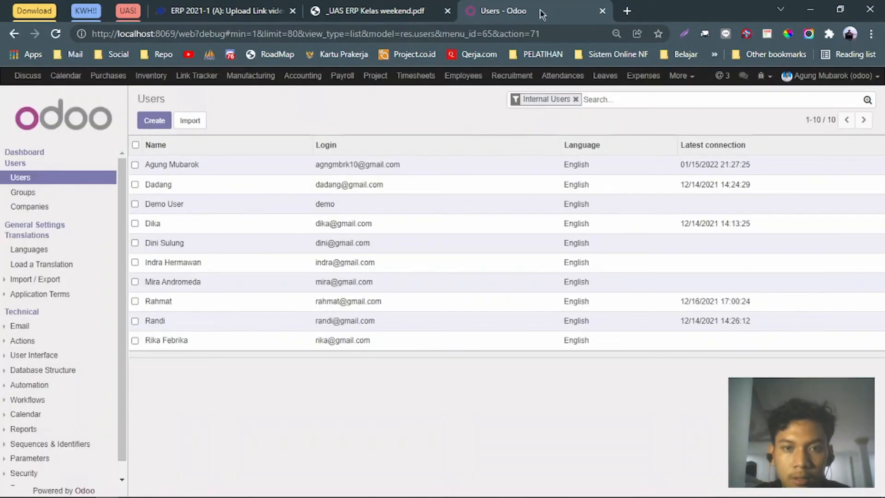
# Open Payroll's Salary Rules list and check the PDF's Gaji pokok manager line.
pyautogui.click(346, 79)
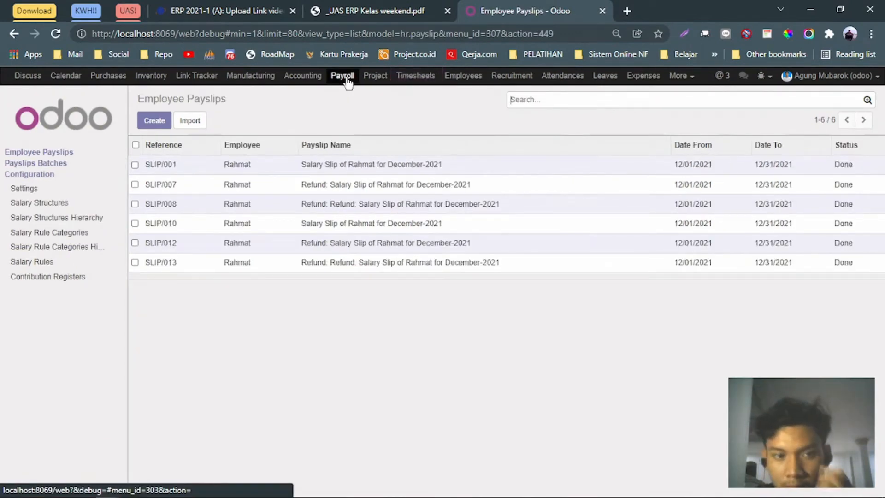
pyautogui.click(57, 266)
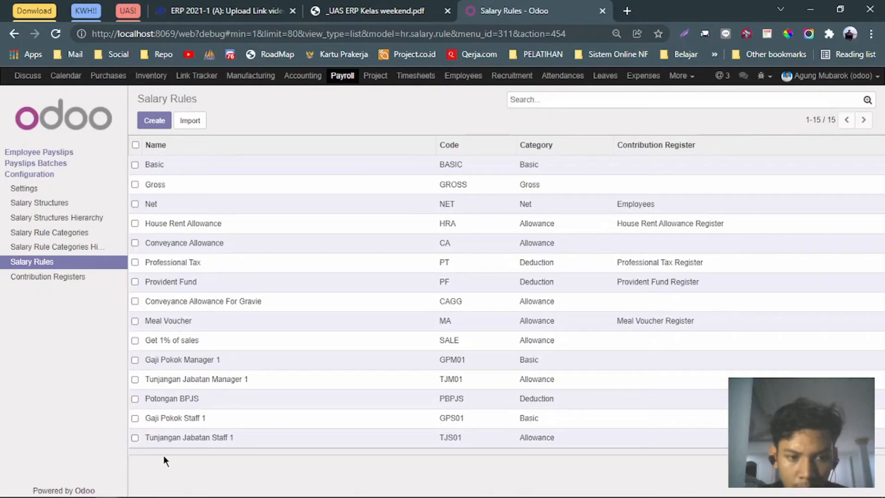
pyautogui.hotkey('alt', 'Tab')
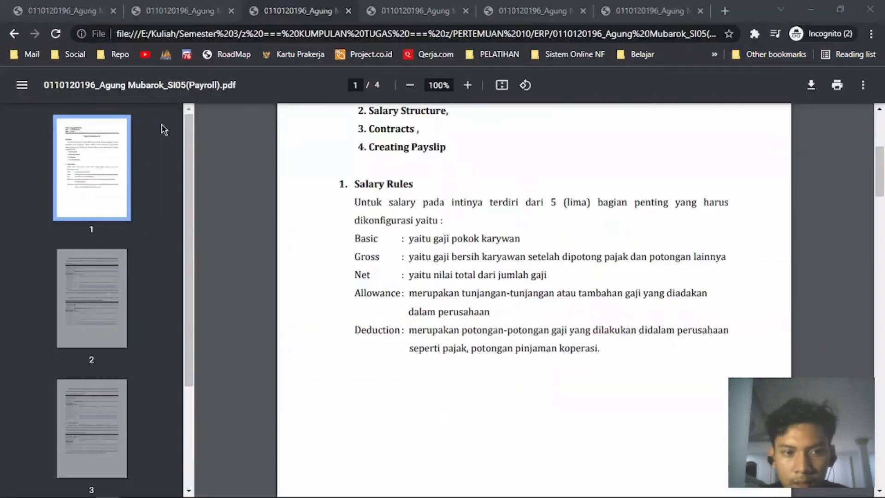
pyautogui.hotkey('alt', 'Tab')
pyautogui.click(345, 9)
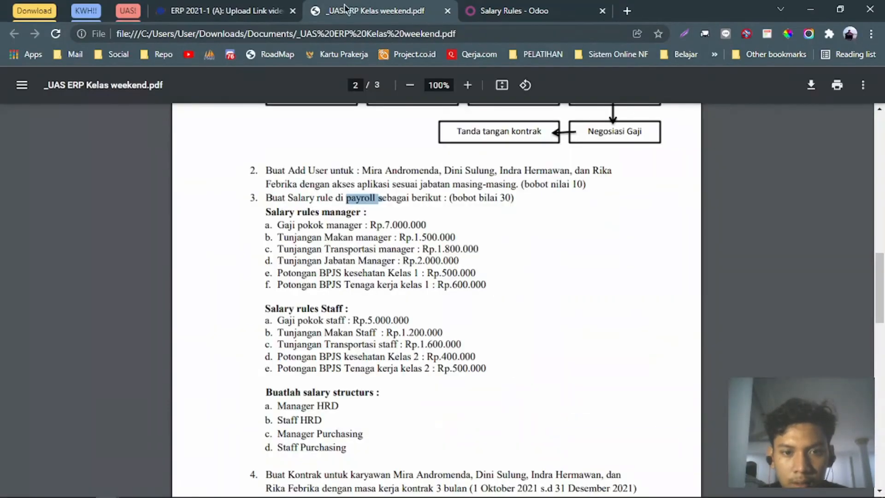
pyautogui.moveTo(279, 226); pyautogui.dragTo(366, 228)
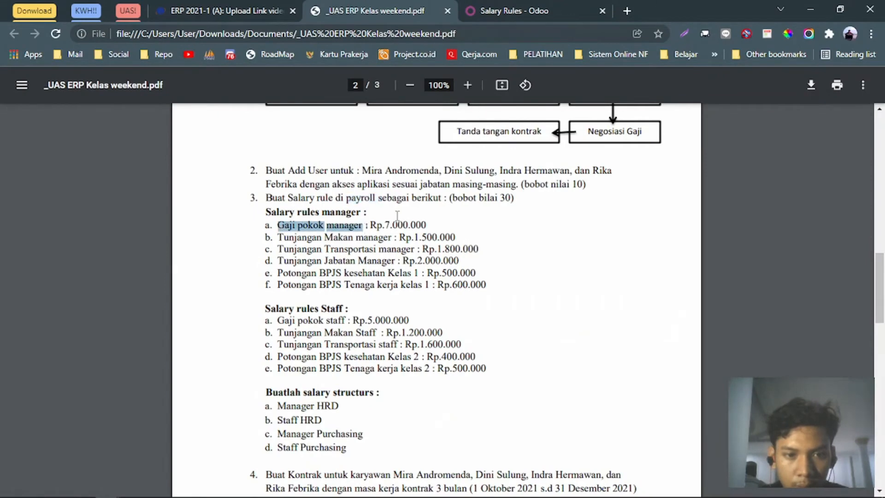
pyautogui.hotkey('ctrl', 'Tab')
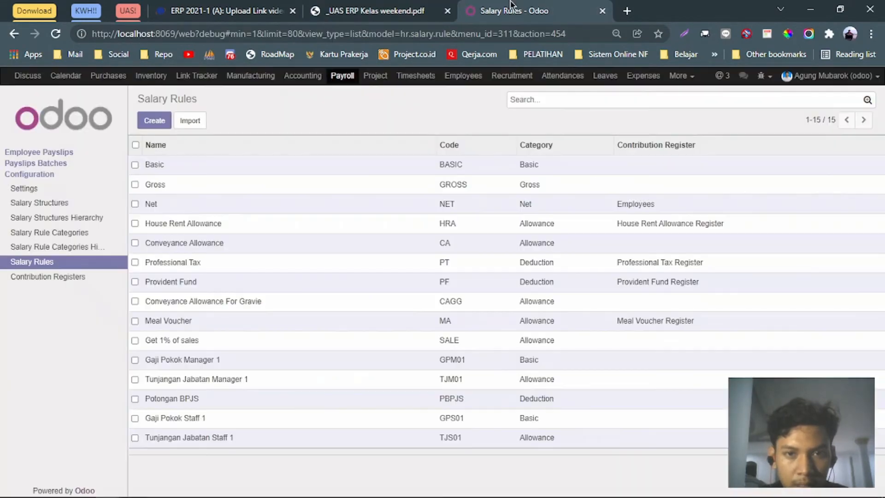
# Start a new salary rule named 'Gaji Pokok Manager'.
pyautogui.click(157, 121)
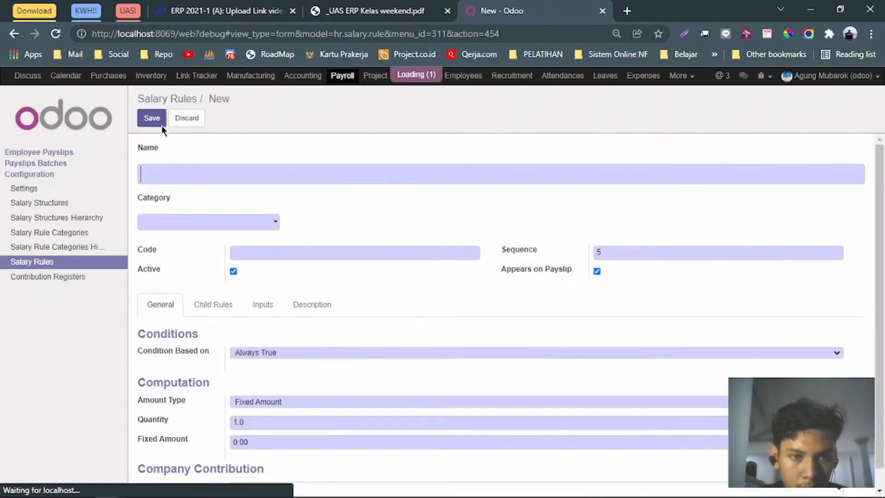
pyautogui.click(305, 179)
pyautogui.write('Gaji ')
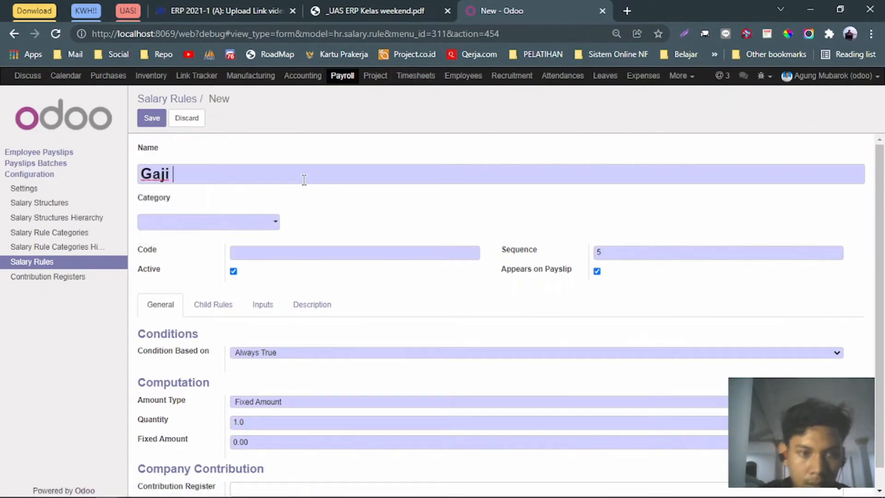
pyautogui.write('Pokok Mana')
pyautogui.press('BackSpace')
pyautogui.write('na')
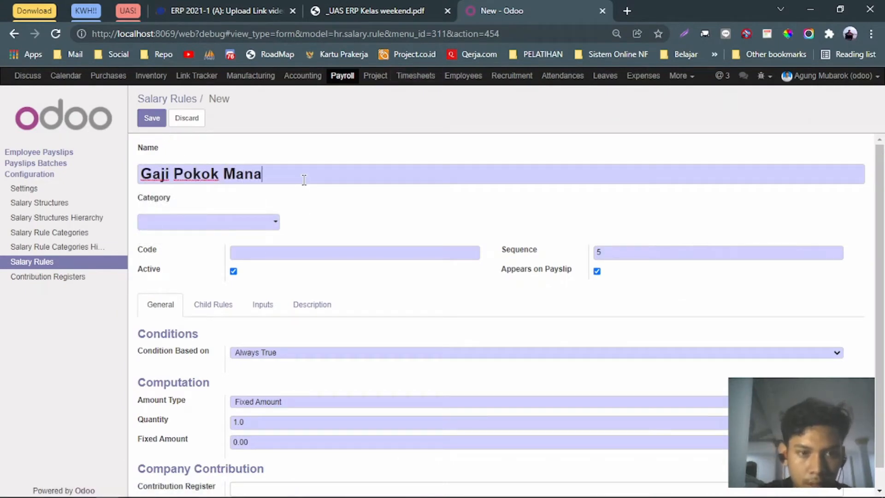
pyautogui.write('ferger')
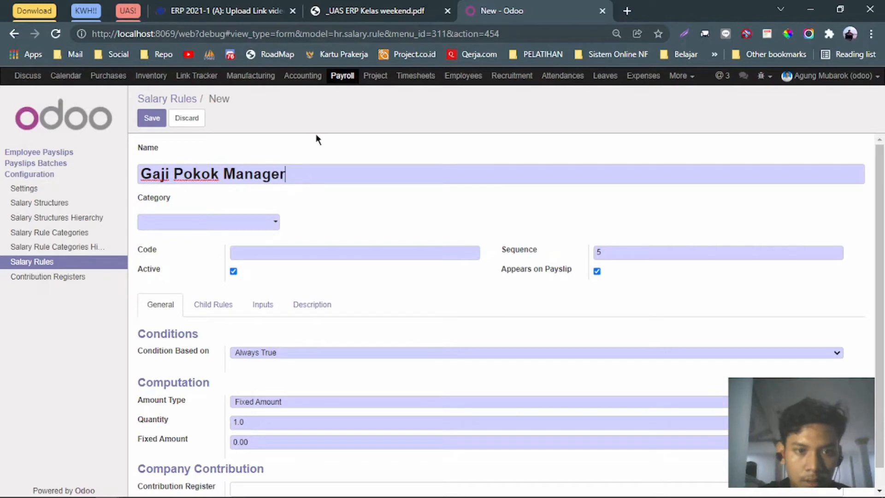
pyautogui.click(369, 11)
pyautogui.click(487, 7)
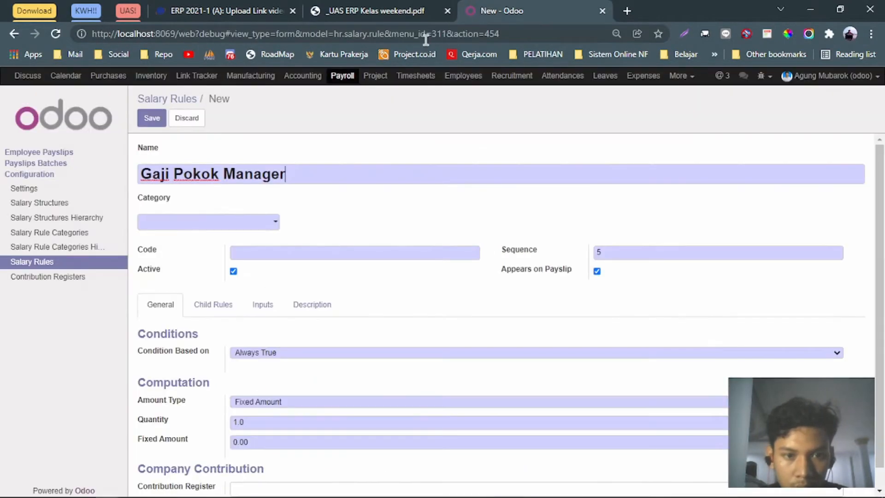
# Abandon the PT. Satu category entry, leave Category blank, and switch to the payroll notes PDF.
pyautogui.click(253, 222)
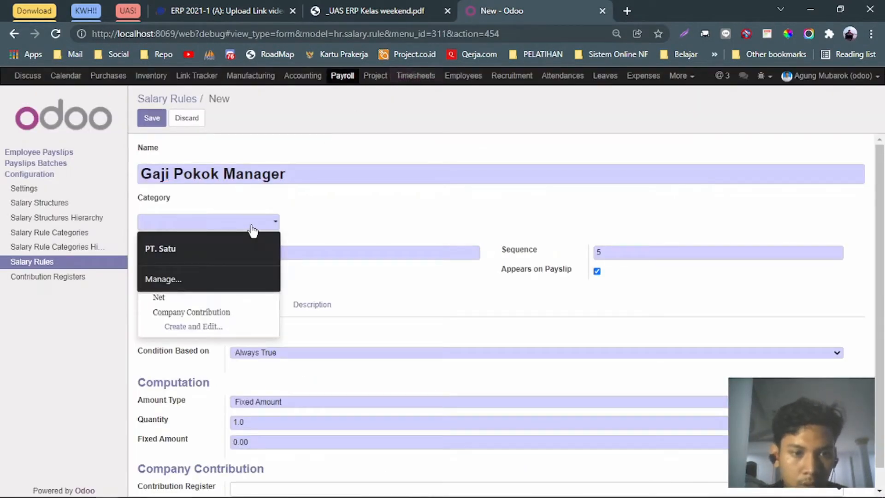
pyautogui.click(367, 239)
pyautogui.click(257, 225)
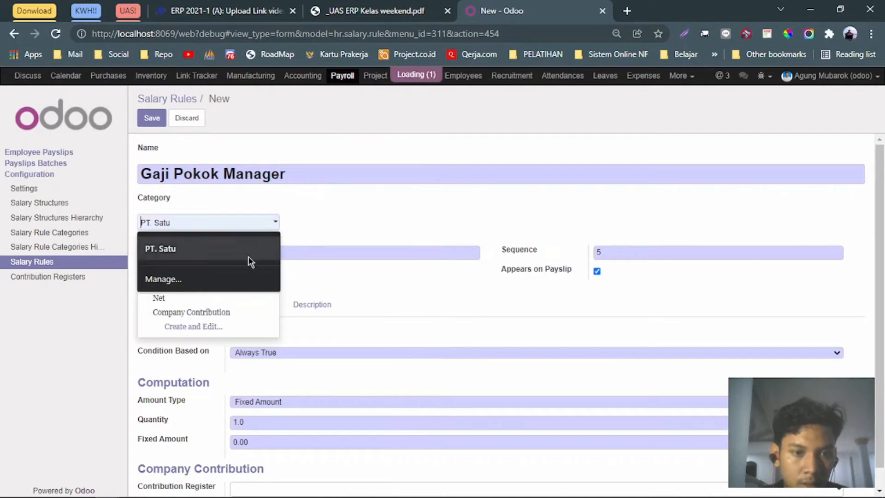
pyautogui.click(189, 327)
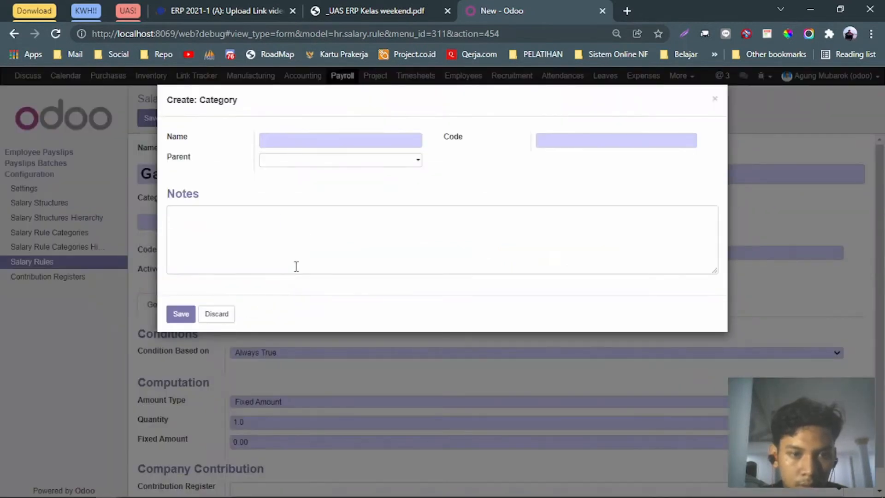
pyautogui.click(714, 99)
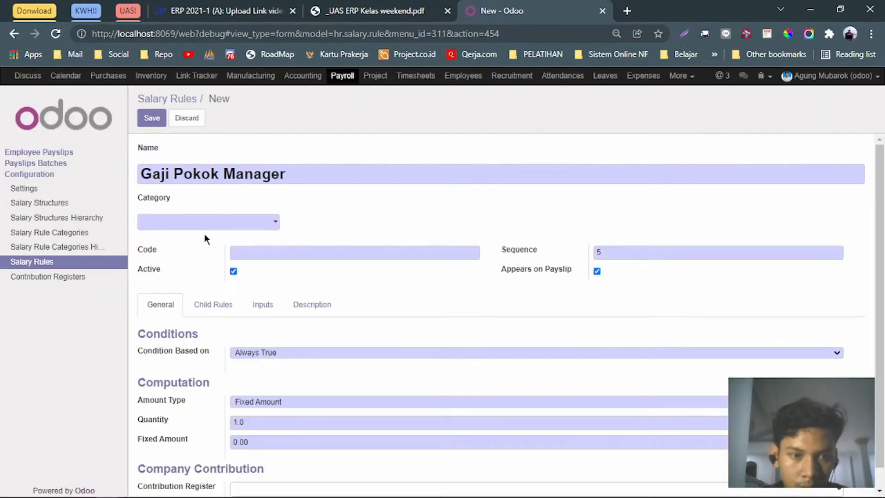
pyautogui.click(272, 222)
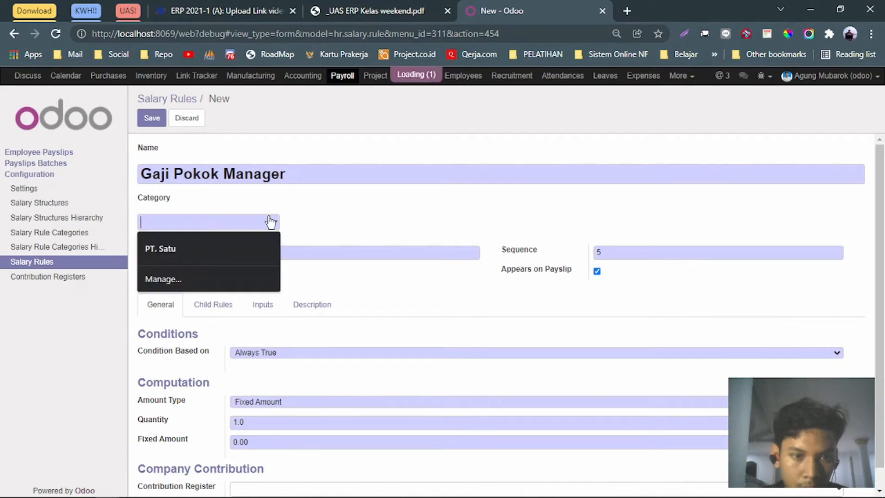
pyautogui.click(163, 244)
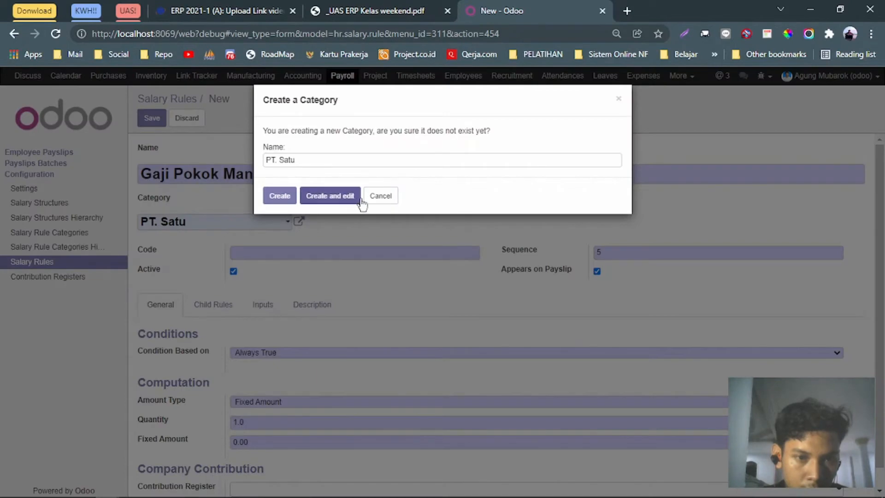
pyautogui.click(279, 193)
pyautogui.click(253, 223)
pyautogui.press('BackSpace')
pyautogui.press('BackSpace')
pyautogui.press('BackSpace')
pyautogui.press('BackSpace')
pyautogui.press('BackSpace')
pyautogui.press('BackSpace')
pyautogui.press('BackSpace')
pyautogui.press('BackSpace')
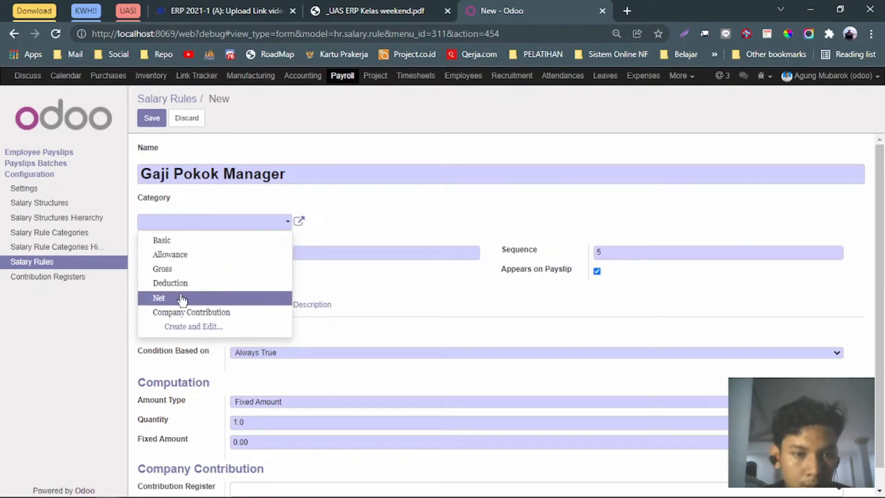
pyautogui.hotkey('alt', 'Tab')
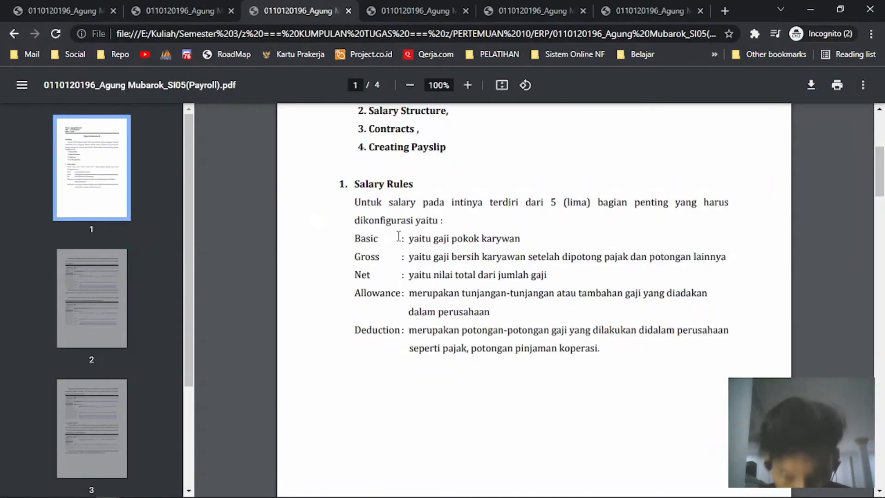
# Read the Basic and Gross category definitions in the notes, then reopen the rule's Category choices.
pyautogui.hotkey('alt', 'Tab')
pyautogui.click(215, 225)
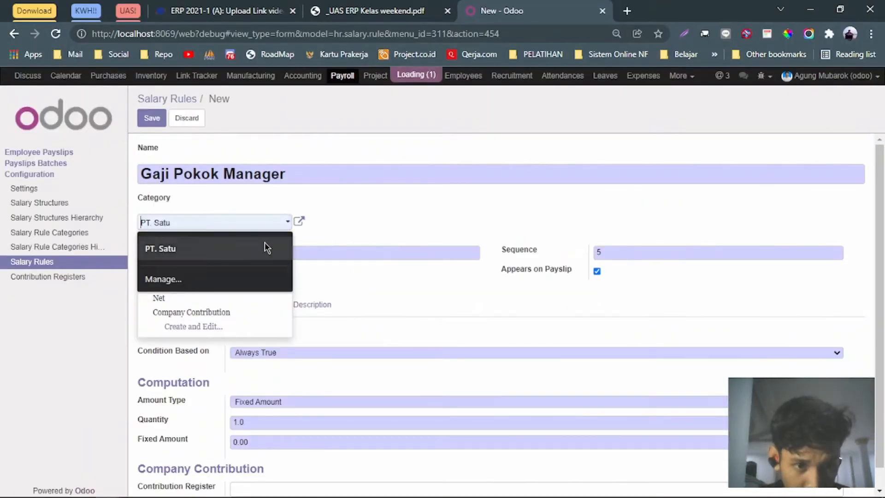
pyautogui.hotkey('alt', 'Tab')
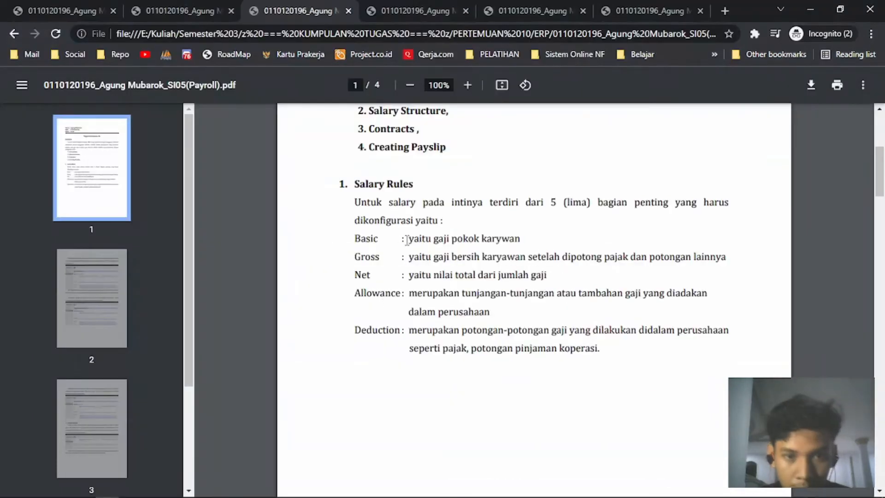
pyautogui.moveTo(408, 240); pyautogui.dragTo(521, 240)
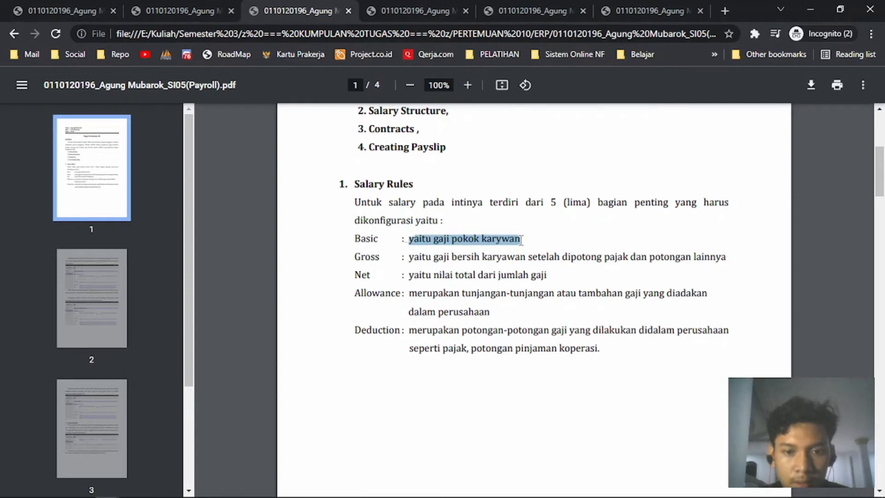
pyautogui.moveTo(452, 256); pyautogui.dragTo(714, 259)
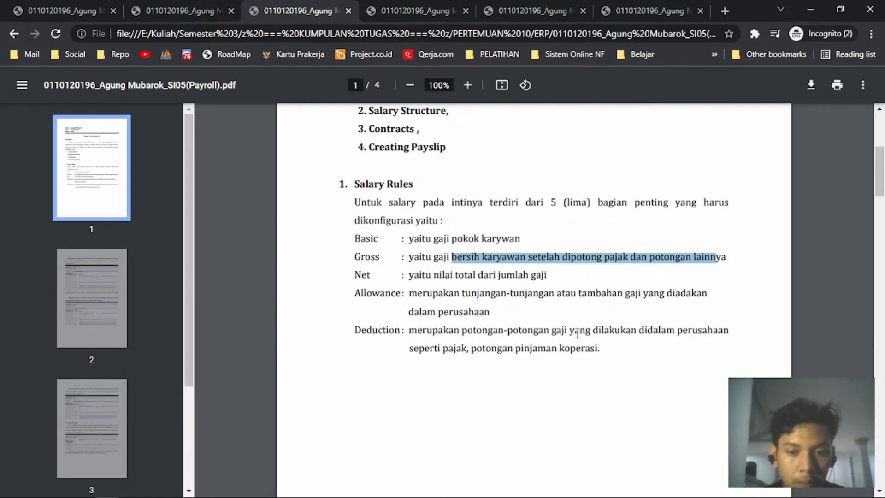
pyautogui.hotkey('alt', 'Tab')
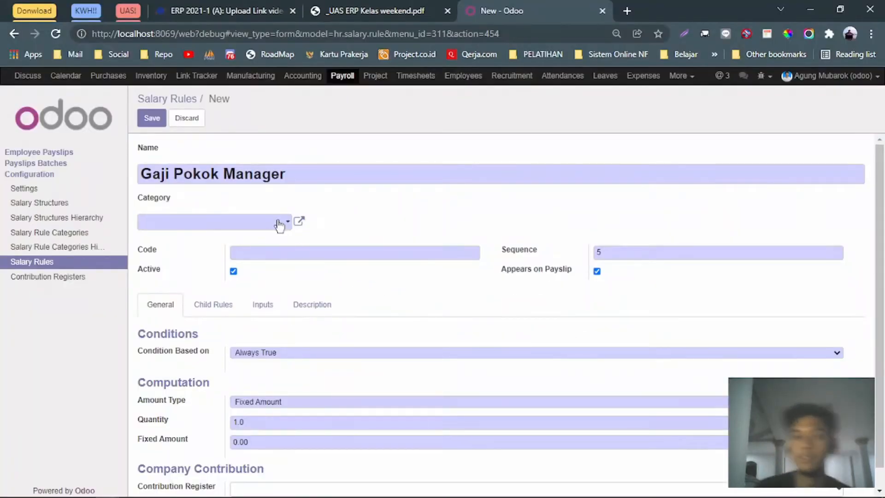
pyautogui.hotkey('alt', 'Tab')
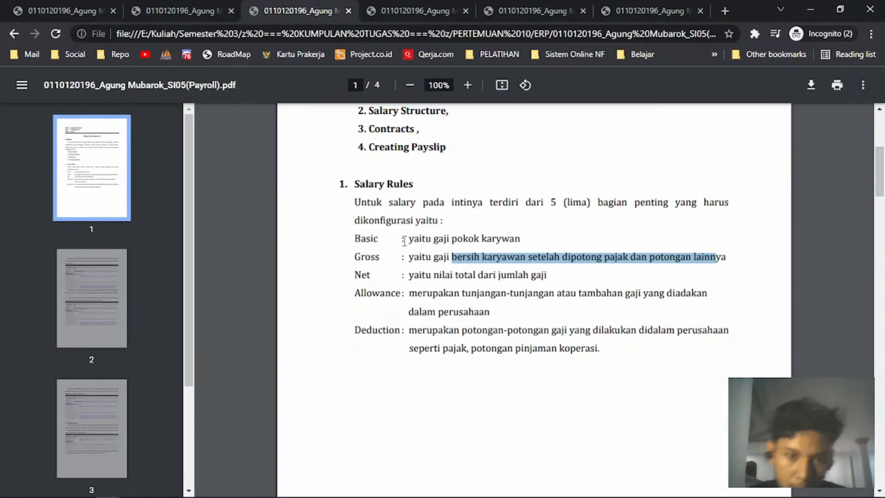
pyautogui.hotkey('alt', 'Tab')
pyautogui.click(229, 223)
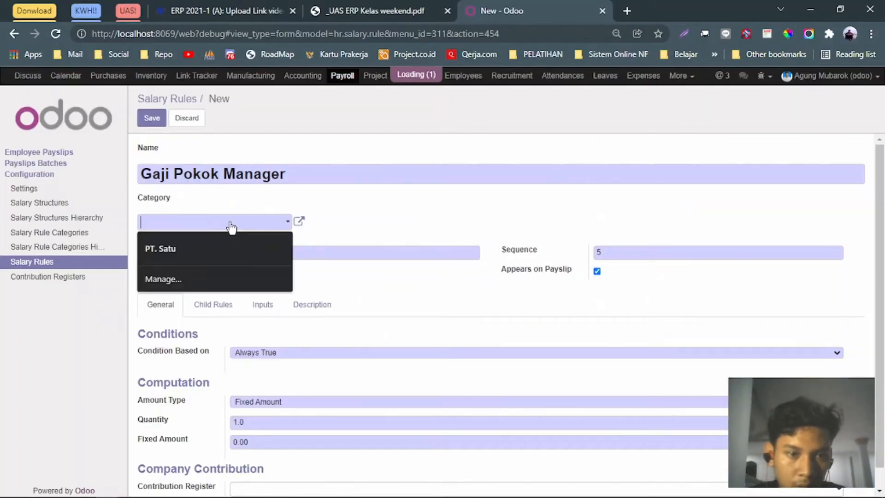
# Set the rule's category to Basic, checking the assignment PDF's salary rule list.
pyautogui.write('bas')
pyautogui.press('Return')
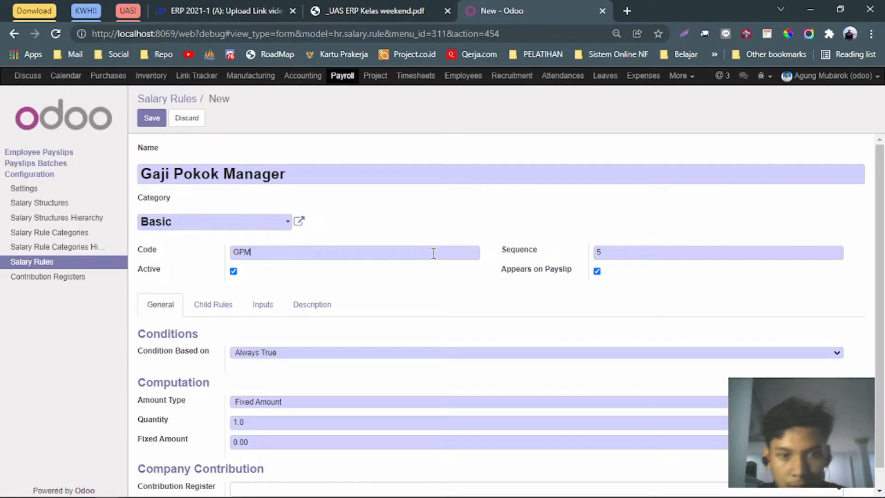
pyautogui.click(418, 16)
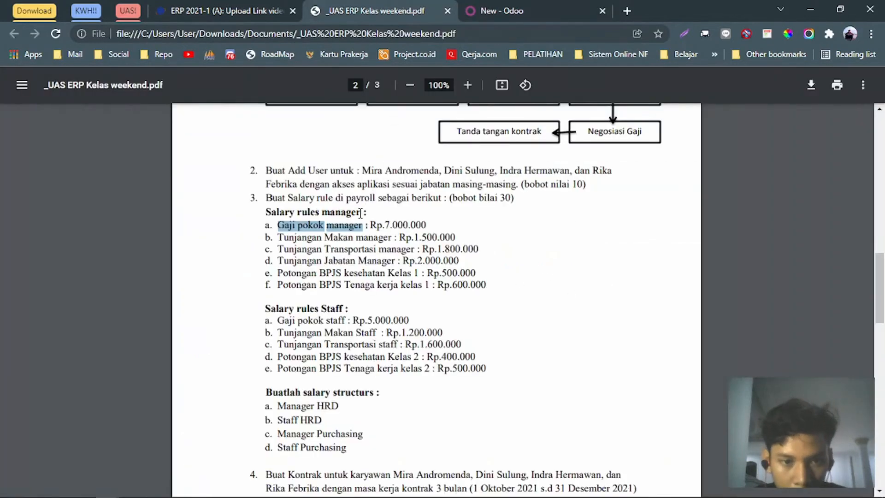
pyautogui.click(508, 5)
pyautogui.click(387, 7)
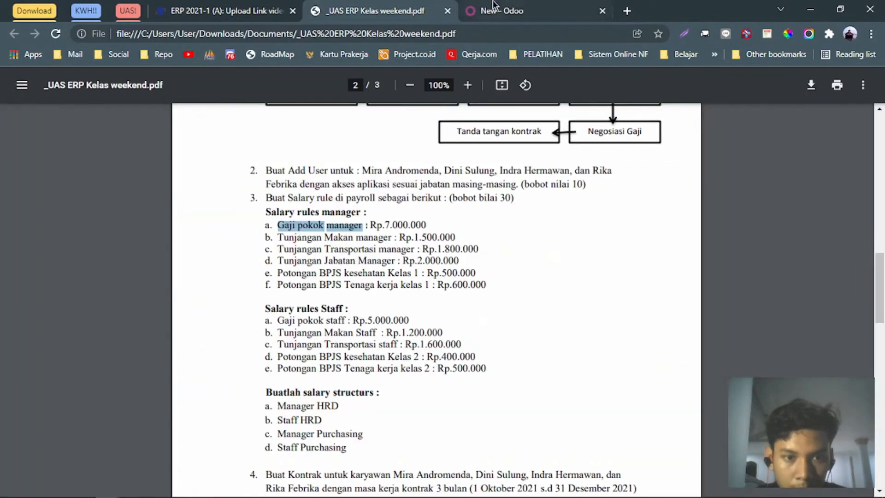
pyautogui.click(493, 7)
pyautogui.click(371, 7)
pyautogui.click(506, 10)
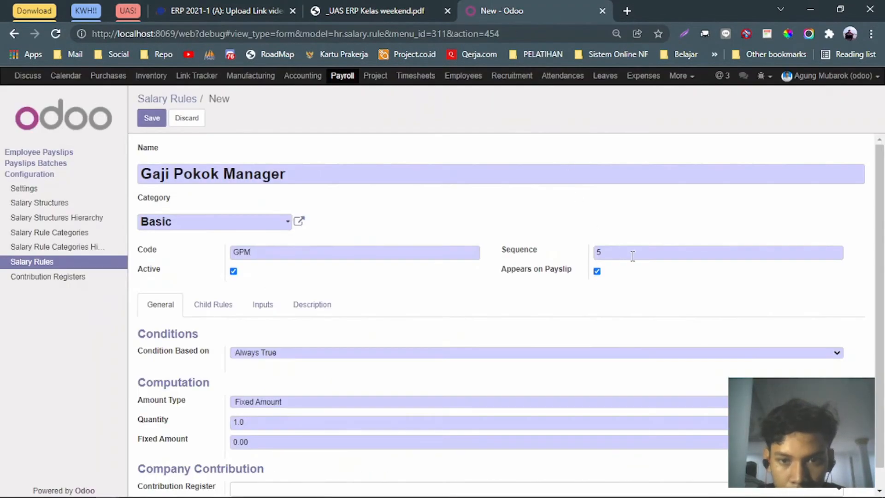
# Enter fixed amount 7,000,000 and save the Gaji Pokok Manager rule with code GPM.
pyautogui.scroll(-1, 280, 364)
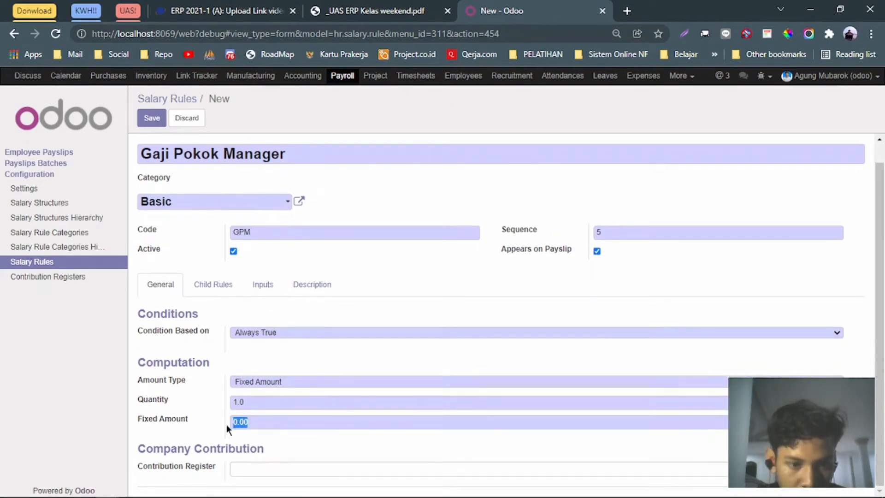
pyautogui.click(350, 10)
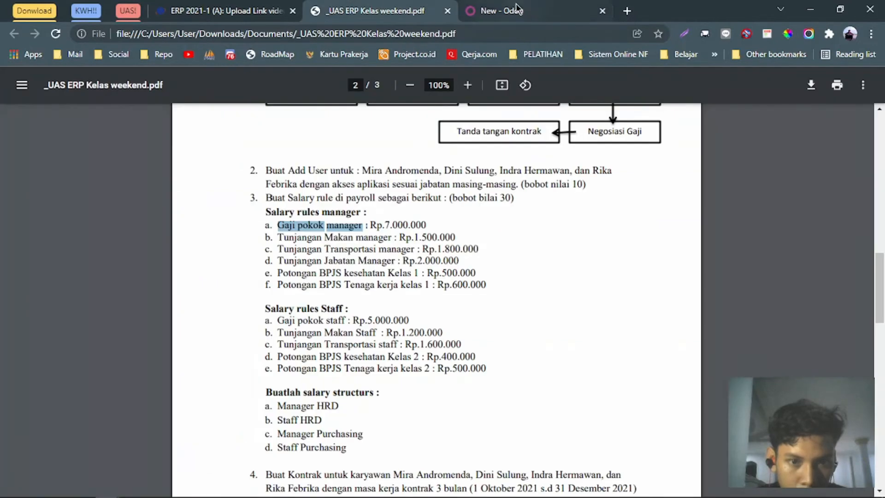
pyautogui.click(516, 10)
pyautogui.write('7000000')
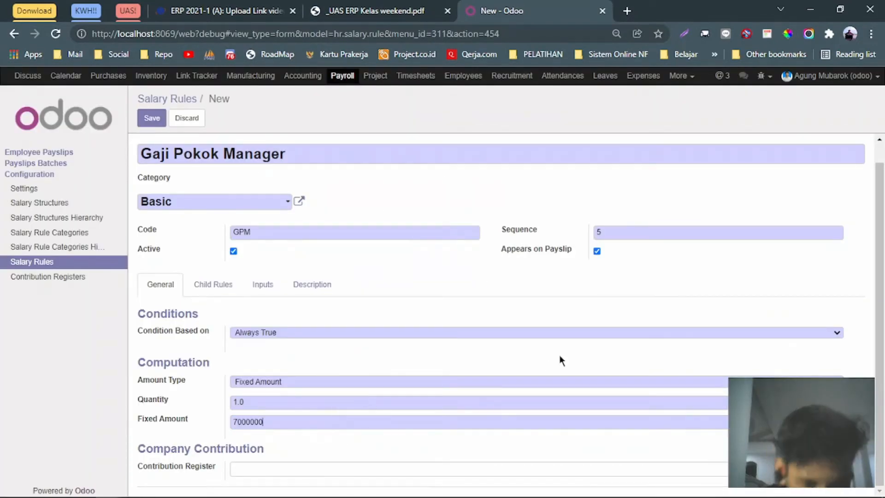
pyautogui.click(148, 119)
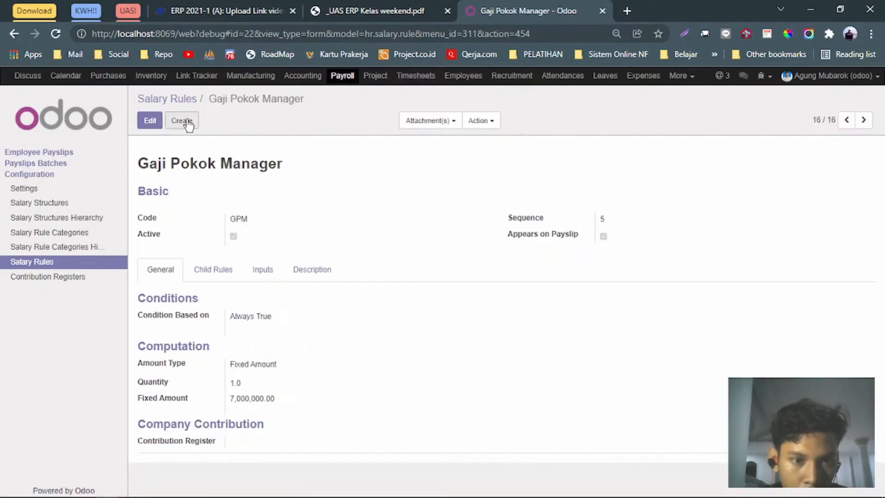
# Start a new salary rule named 'Tunjangan Makan Manager', copied from the assignment PDF.
pyautogui.click(189, 122)
pyautogui.click(352, 13)
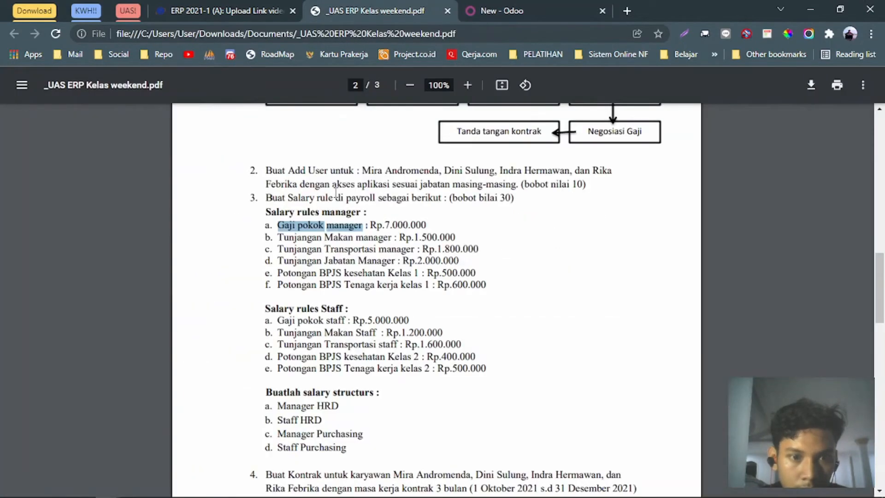
pyautogui.doubleClick(302, 239)
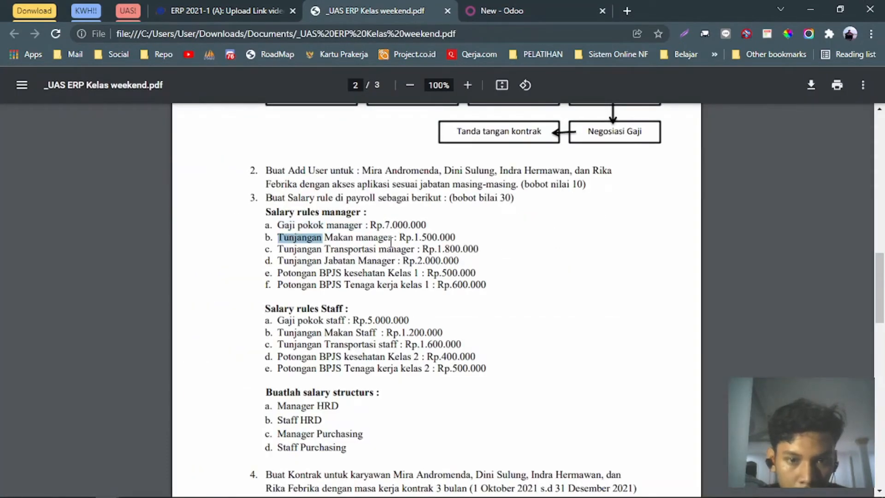
pyautogui.moveTo(390, 242); pyautogui.dragTo(277, 239)
pyautogui.hotkey('ctrl', 'c')
pyautogui.click(471, 10)
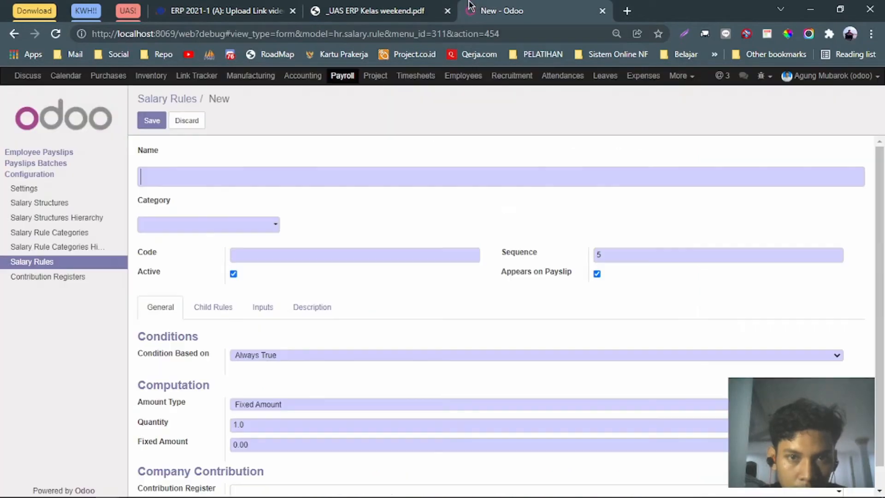
pyautogui.click(310, 175)
pyautogui.hotkey('ctrl', 'v')
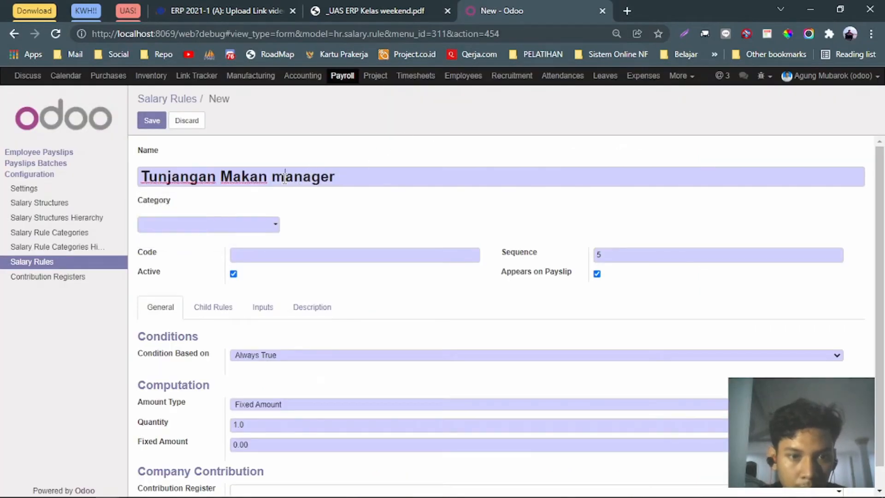
pyautogui.click(285, 178)
pyautogui.hotkey('shift', 'Left')
pyautogui.write('M')
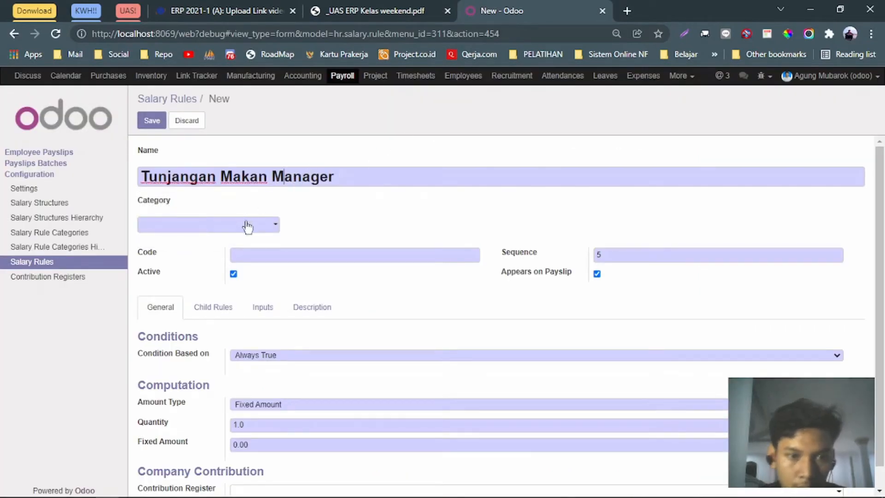
# Set the rule's category to Allowance after checking the payroll notes.
pyautogui.click(271, 225)
pyautogui.hotkey('alt', 'Tab')
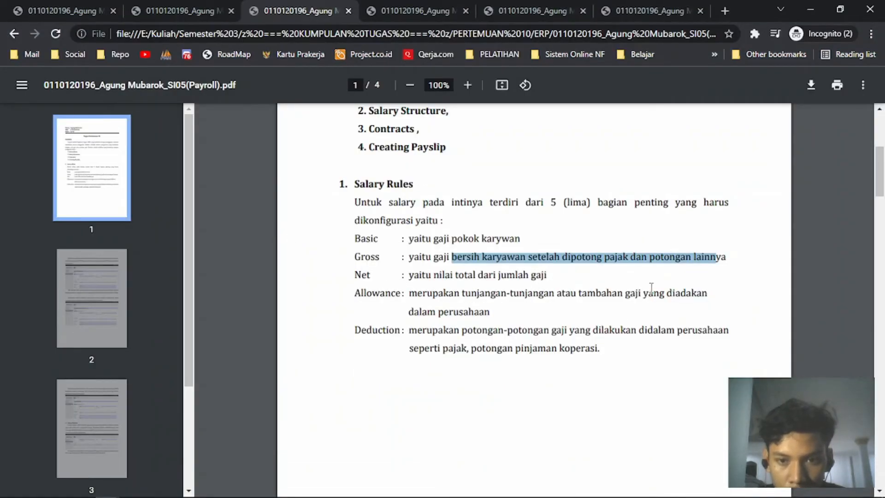
pyautogui.hotkey('alt', 'Tab')
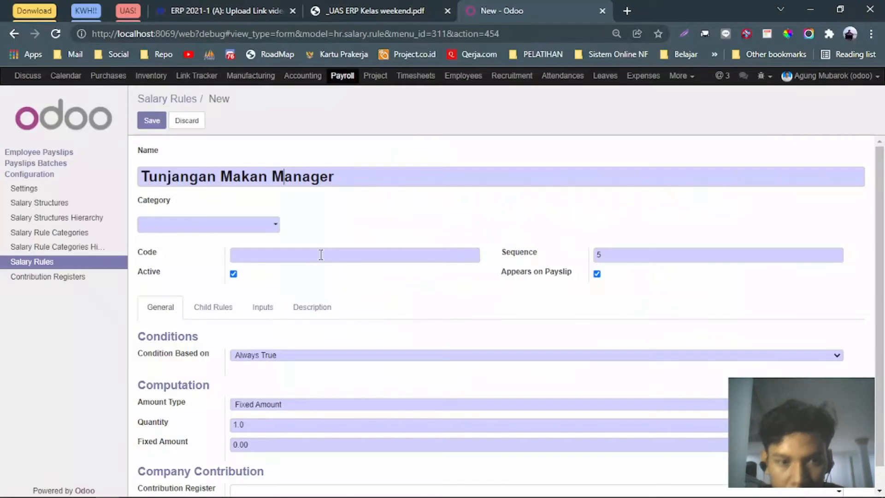
pyautogui.click(260, 226)
pyautogui.write('allo')
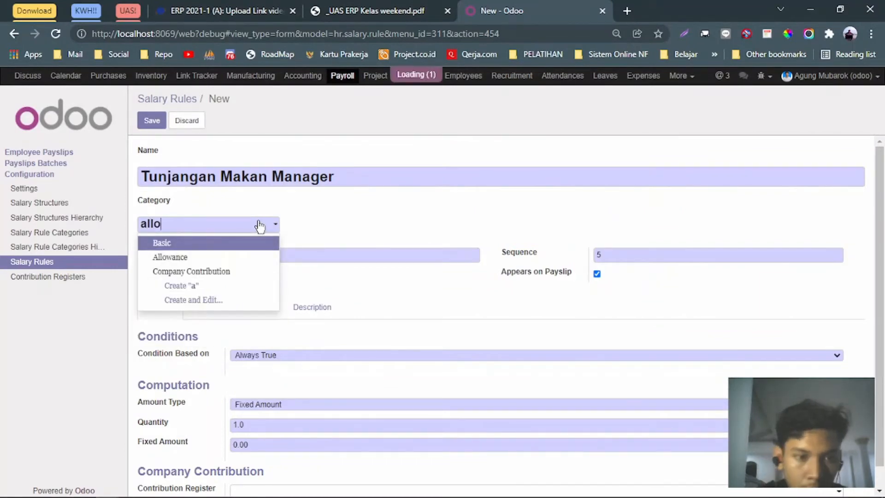
pyautogui.press('Return')
# Give it code TMM and fixed amount 1,500,000, save, and start a blank rule.
pyautogui.click(280, 256)
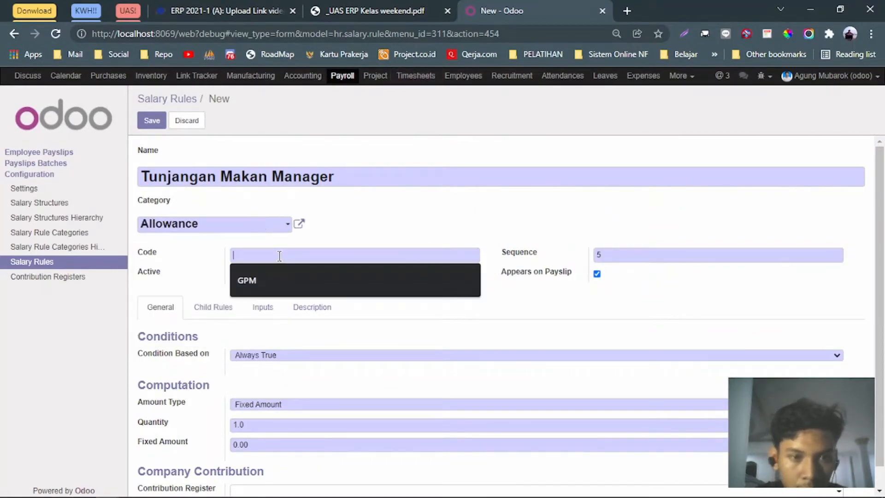
pyautogui.write('TMM')
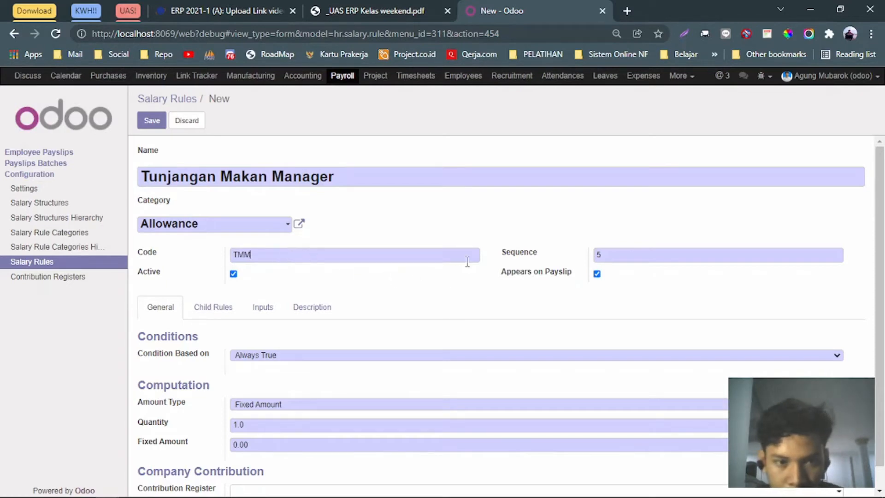
pyautogui.click(400, 5)
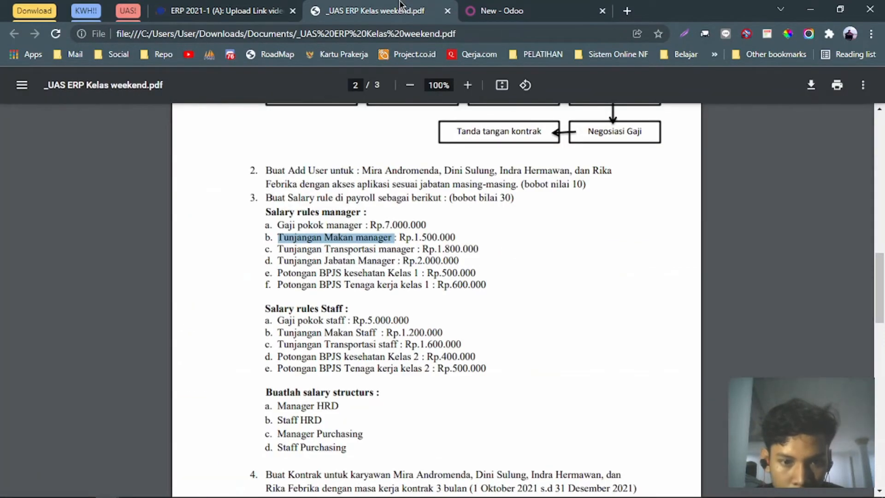
pyautogui.click(498, 10)
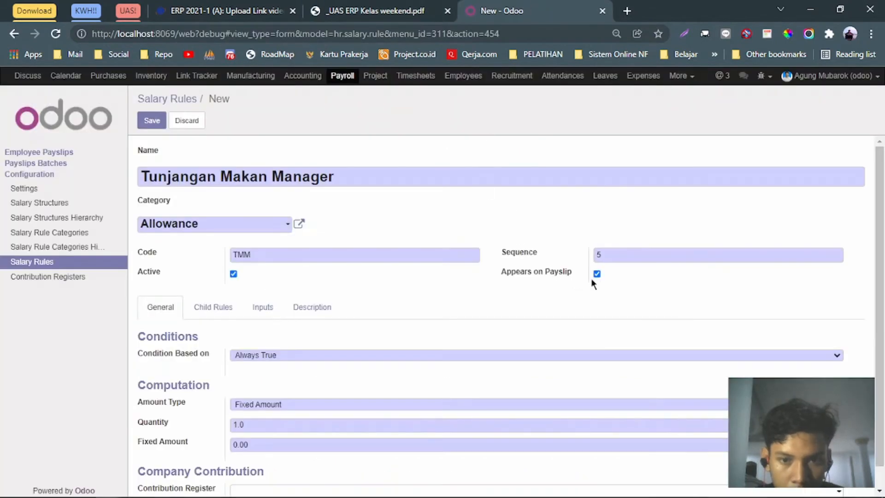
pyautogui.scroll(-1, 368, 364)
pyautogui.click(415, 10)
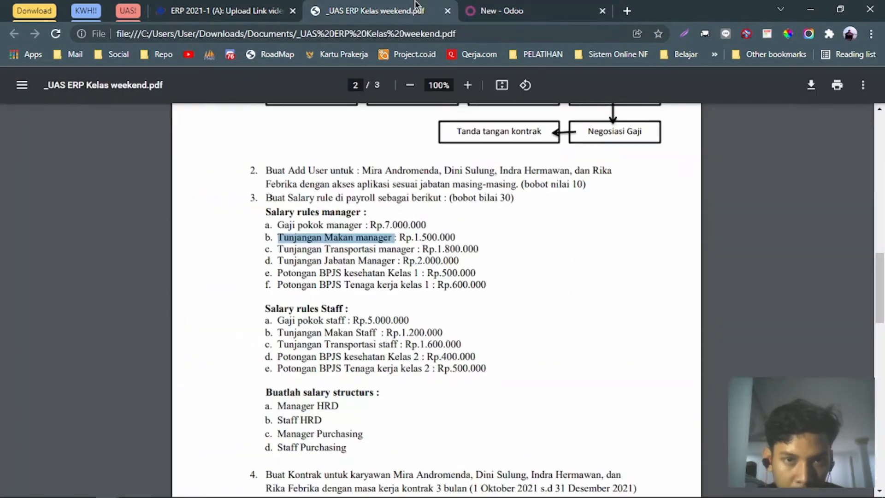
pyautogui.click(507, 10)
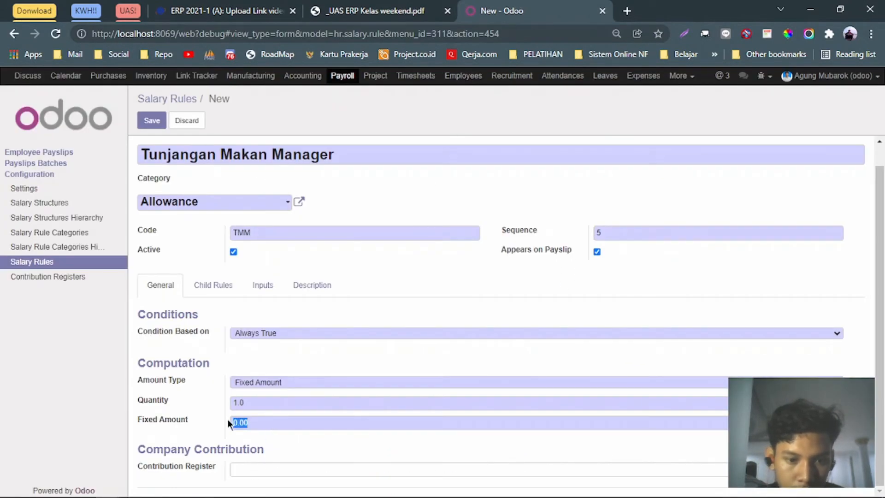
pyautogui.write('000')
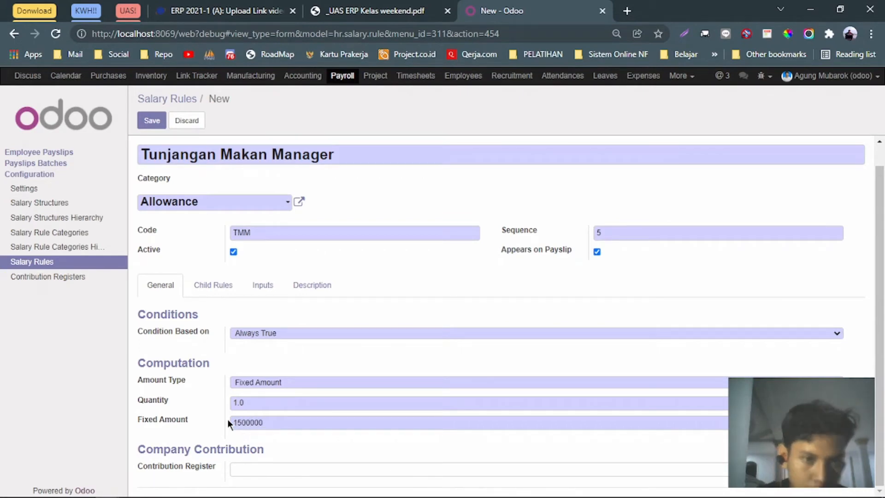
pyautogui.click(152, 115)
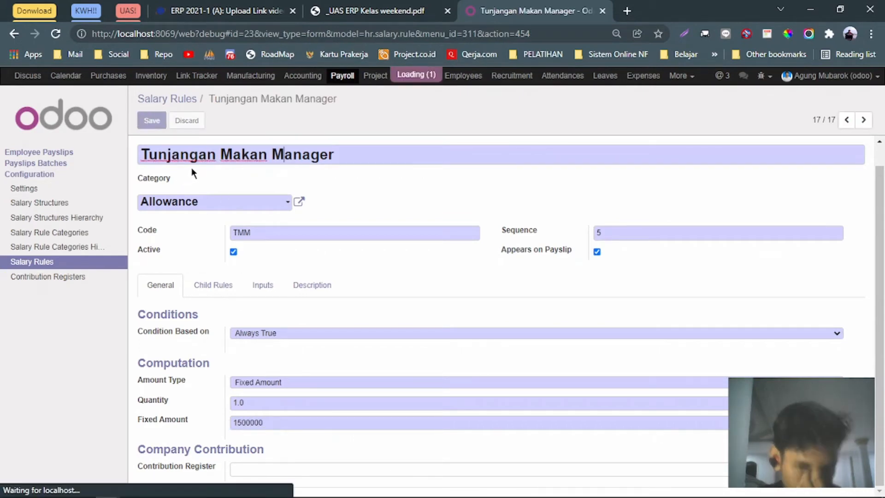
pyautogui.click(188, 123)
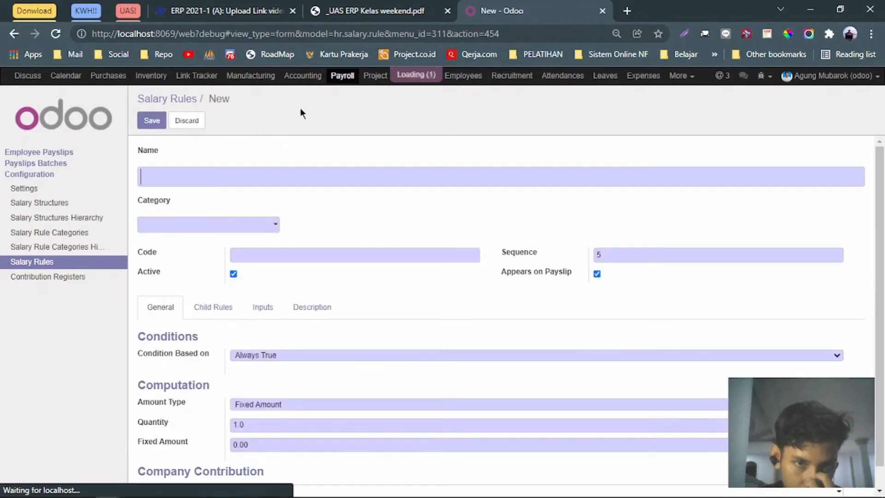
# Name the new rule 'Tunjangan Transportasi Manager', copied from the assignment PDF with Manager capitalised.
pyautogui.click(369, 6)
pyautogui.doubleClick(296, 249)
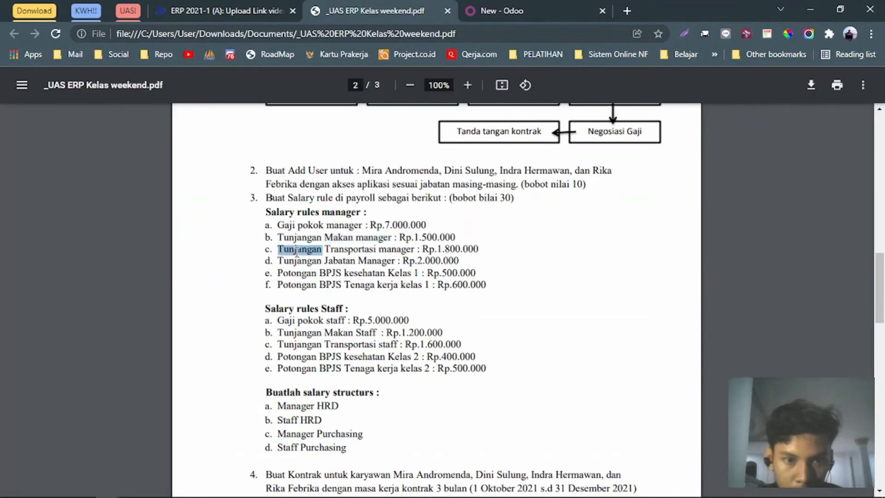
pyautogui.moveTo(409, 249); pyautogui.dragTo(276, 250)
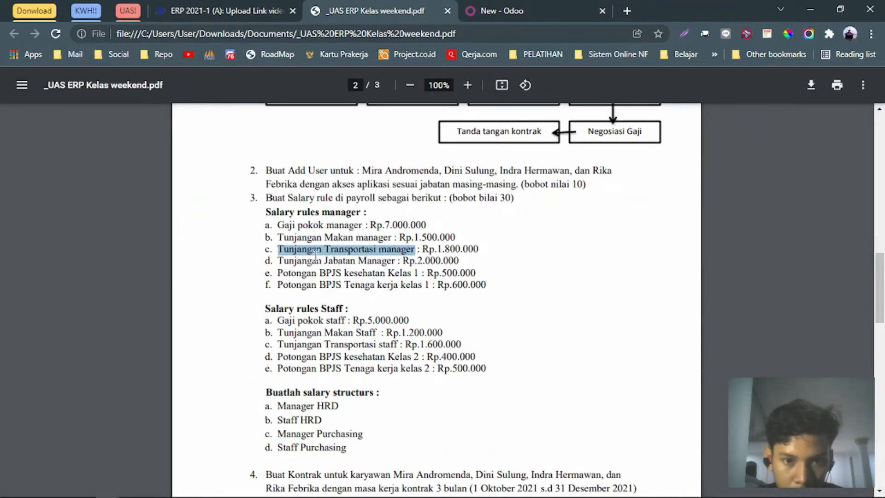
pyautogui.hotkey('ctrl', 'c')
pyautogui.click(509, 10)
pyautogui.hotkey('ctrl', 'v')
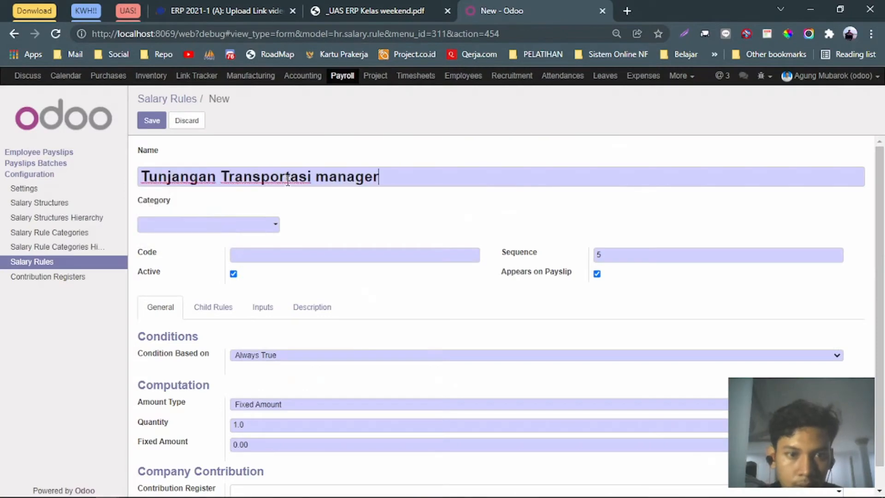
pyautogui.moveTo(326, 178); pyautogui.dragTo(317, 178)
pyautogui.write('M')
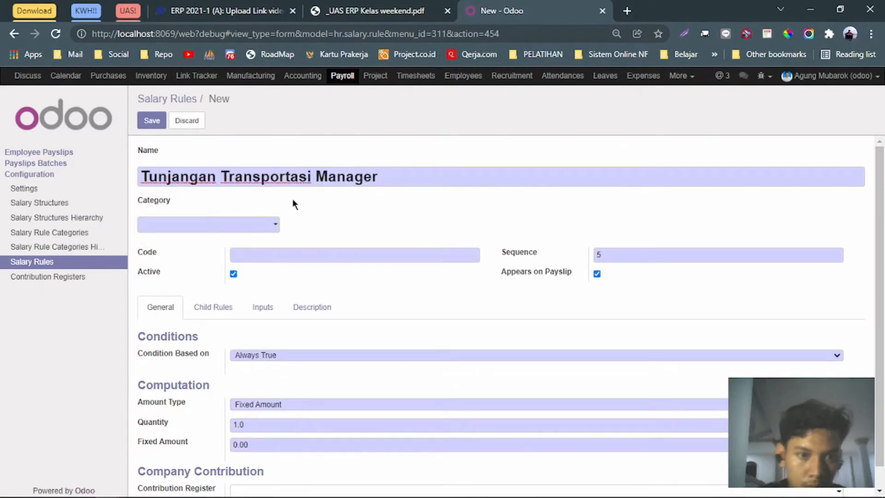
# Set category Allowance, code TTM and fixed amount 1,800,000, then save the rule.
pyautogui.click(269, 225)
pyautogui.write('all')
pyautogui.press('Return')
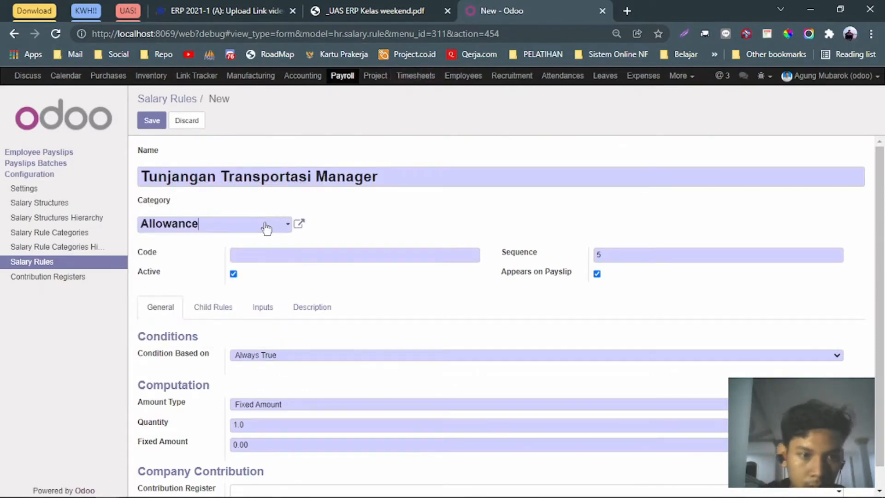
pyautogui.click(280, 250)
pyautogui.write('TTM')
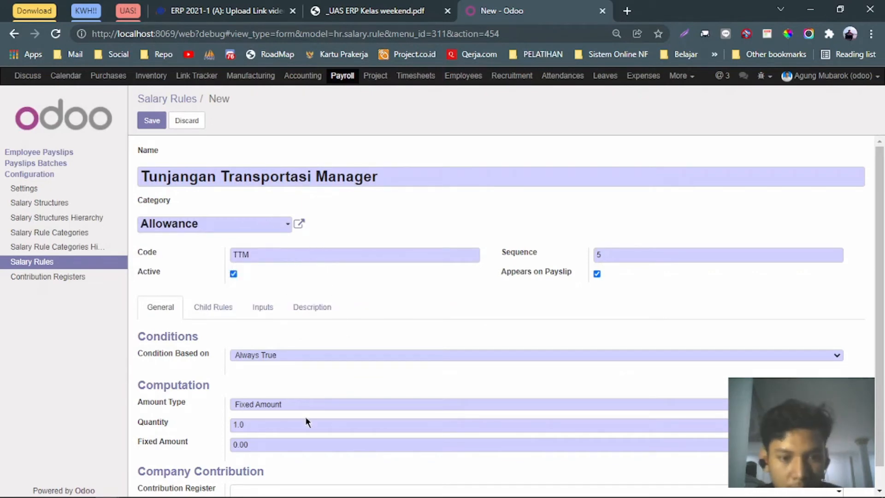
pyautogui.moveTo(275, 441); pyautogui.dragTo(233, 445)
pyautogui.write('1')
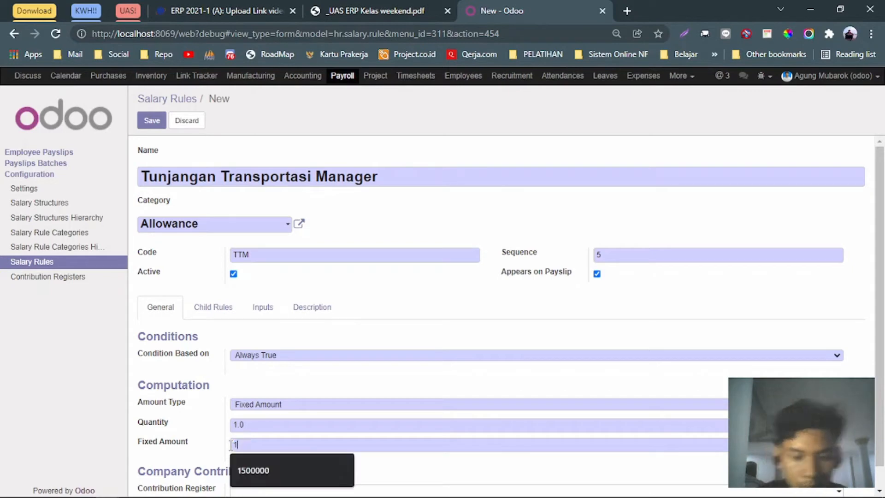
pyautogui.write('800000')
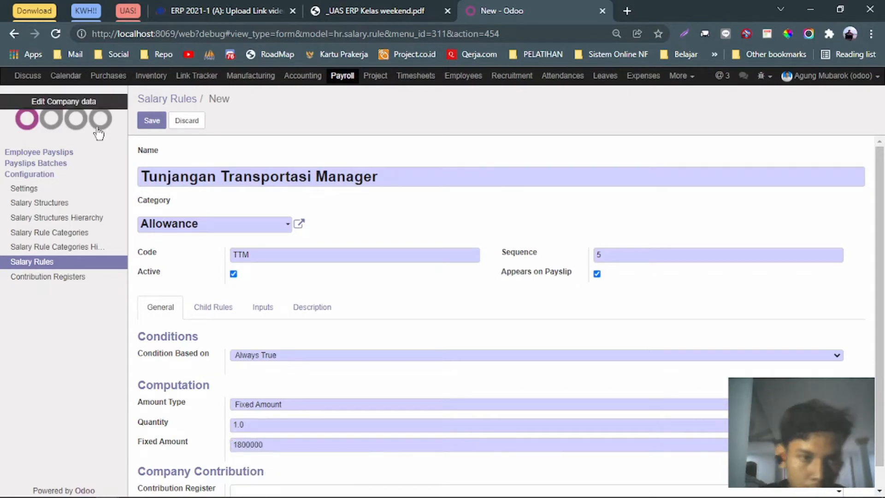
pyautogui.click(152, 120)
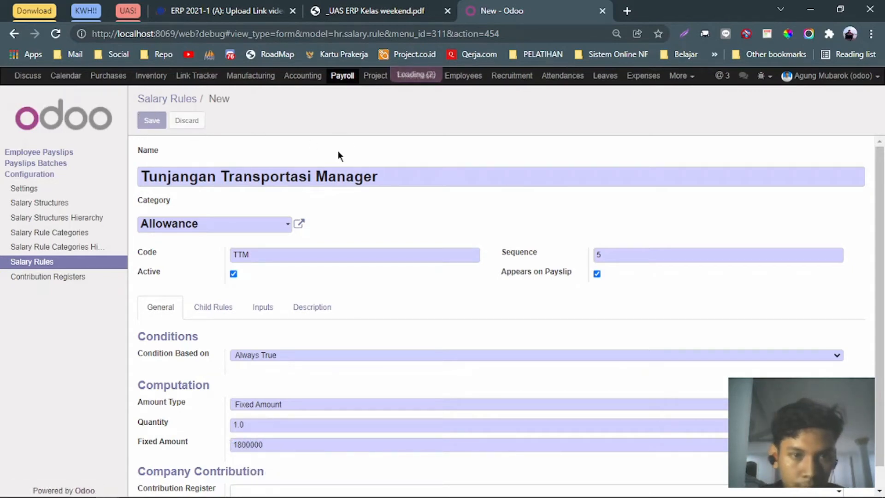
# Start a new salary rule named 'Tunjangan Jabatan Manager', copied from the assignment PDF.
pyautogui.click(180, 120)
pyautogui.click(382, 9)
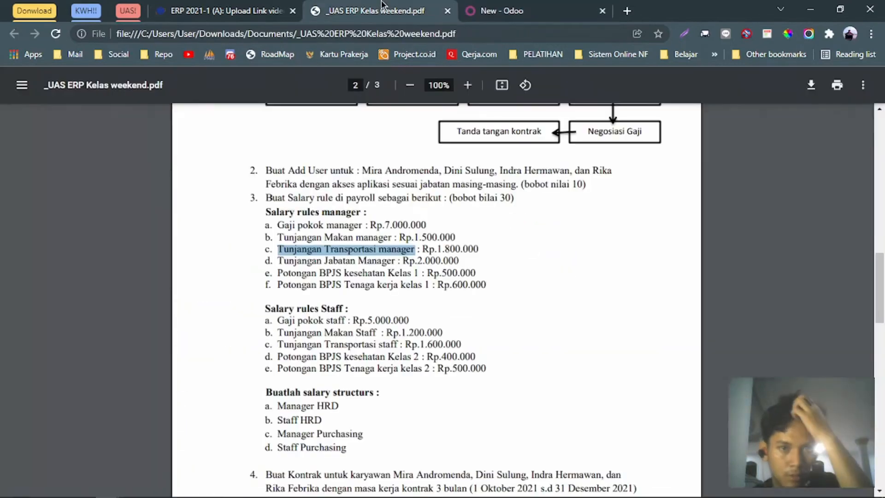
pyautogui.moveTo(277, 261); pyautogui.dragTo(392, 263)
pyautogui.hotkey('ctrl', 'c')
pyautogui.click(488, 10)
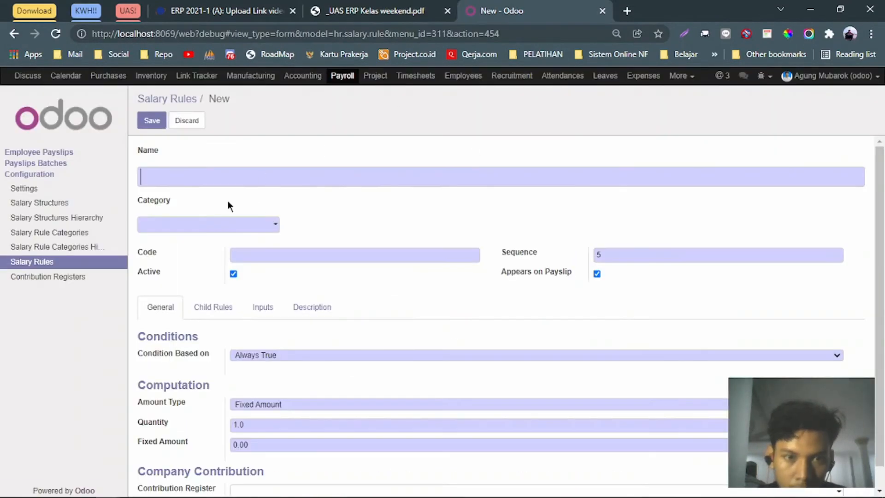
pyautogui.click(261, 180)
pyautogui.hotkey('ctrl', 'v')
# Set category Allowance, code TJM and fixed amount 2,000,000, then save the rule.
pyautogui.click(224, 227)
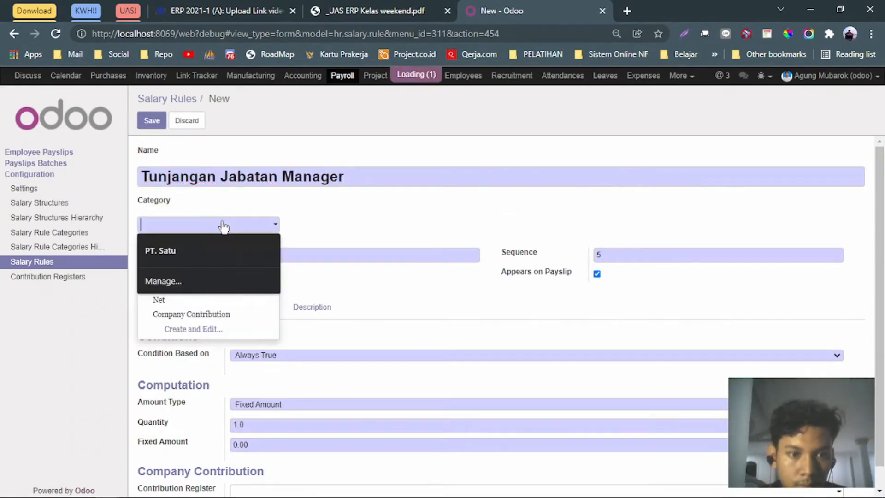
pyautogui.write('allo')
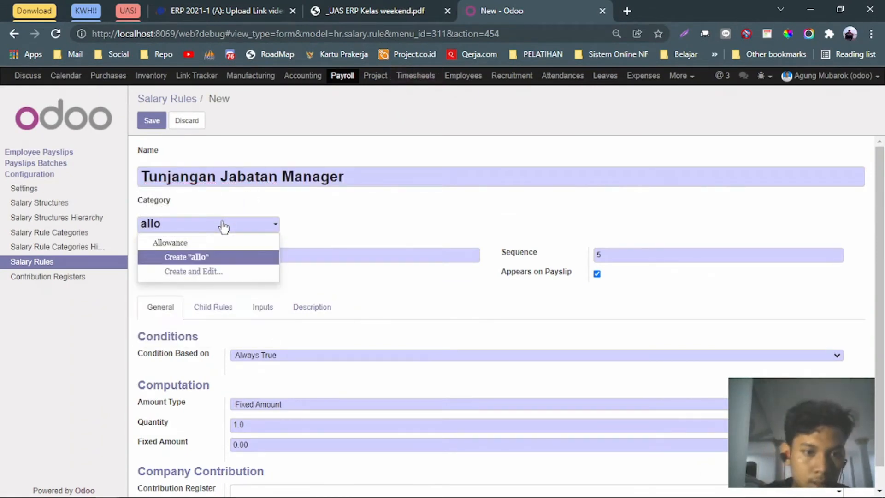
pyautogui.press('Return')
pyautogui.click(287, 253)
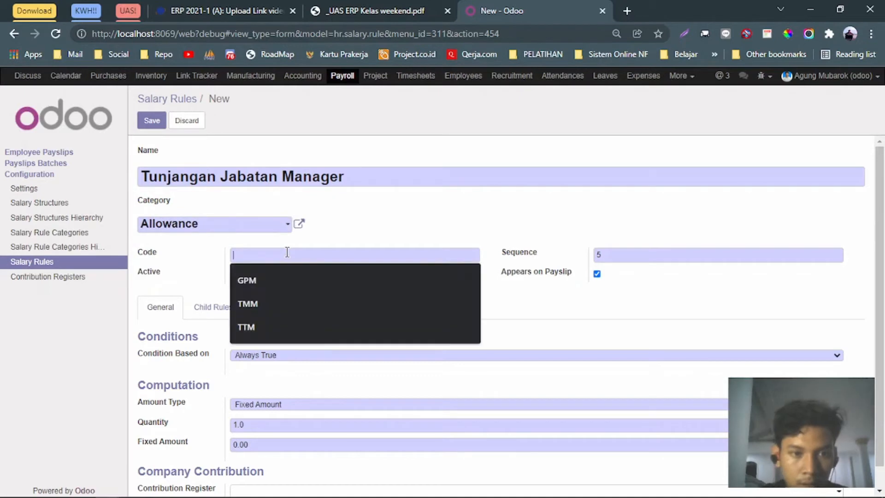
pyautogui.write('TJM')
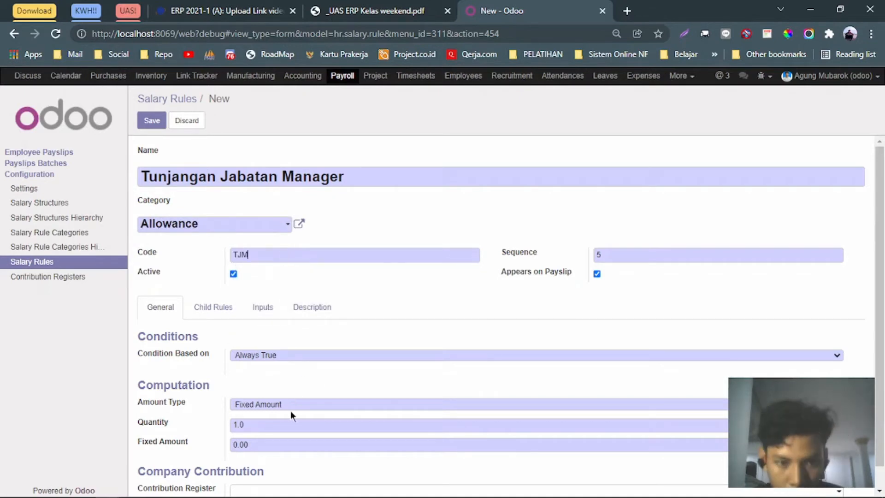
pyautogui.doubleClick(268, 442)
pyautogui.write('2000000')
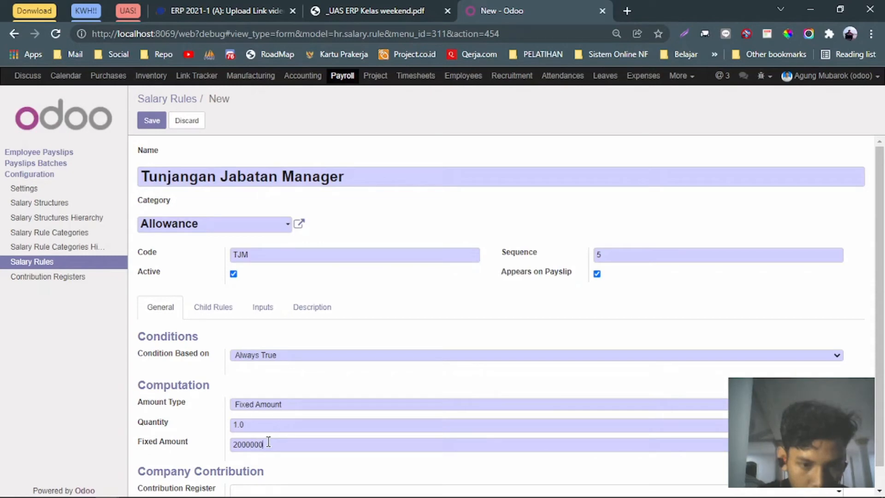
pyautogui.scroll(-1, 269, 442)
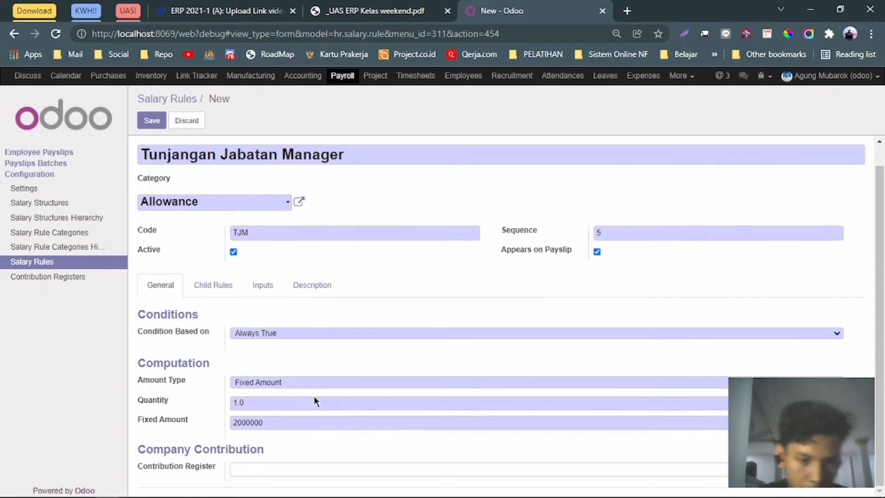
pyautogui.click(152, 120)
# Start a new salary rule named 'Potongan BPJS Kesehatan Kelas 1', taken from the PDF.
pyautogui.click(352, 10)
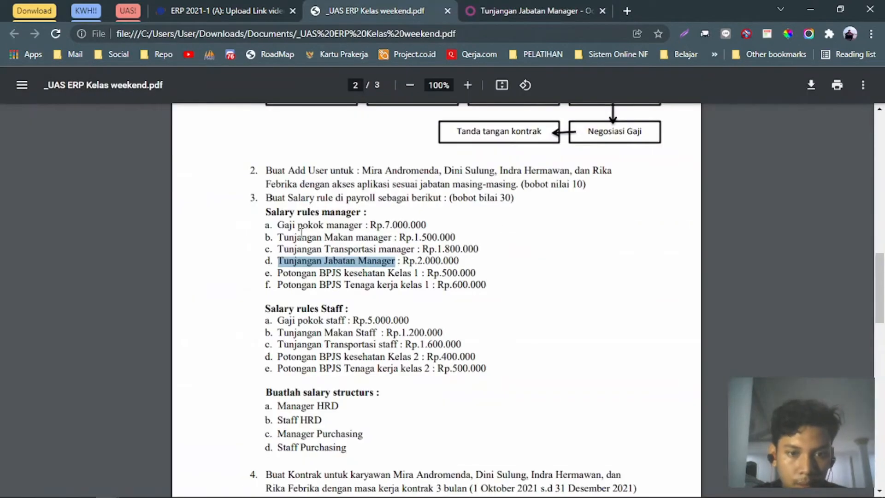
pyautogui.moveTo(278, 273); pyautogui.dragTo(417, 274)
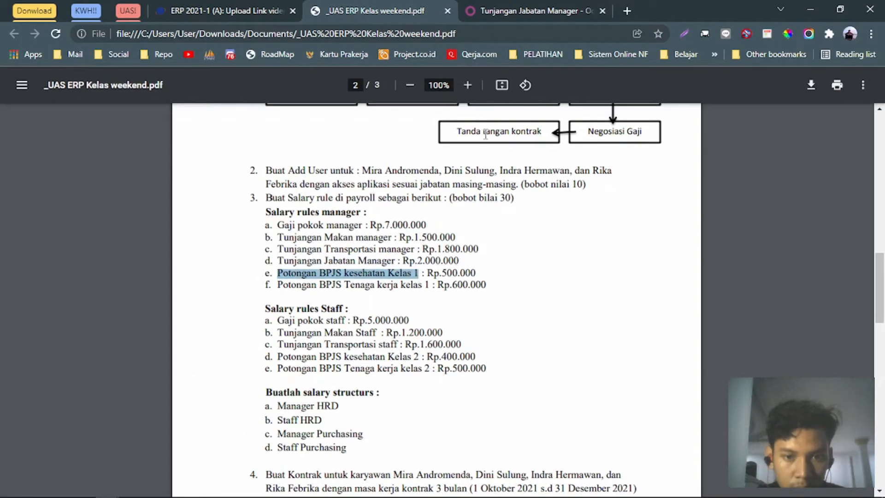
pyautogui.click(495, 10)
pyautogui.click(181, 120)
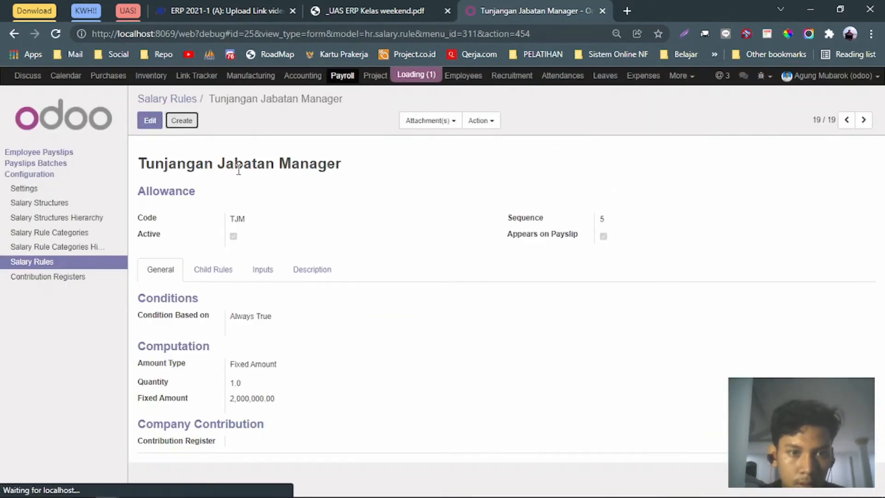
pyautogui.click(271, 180)
pyautogui.hotkey('ctrl', 'v')
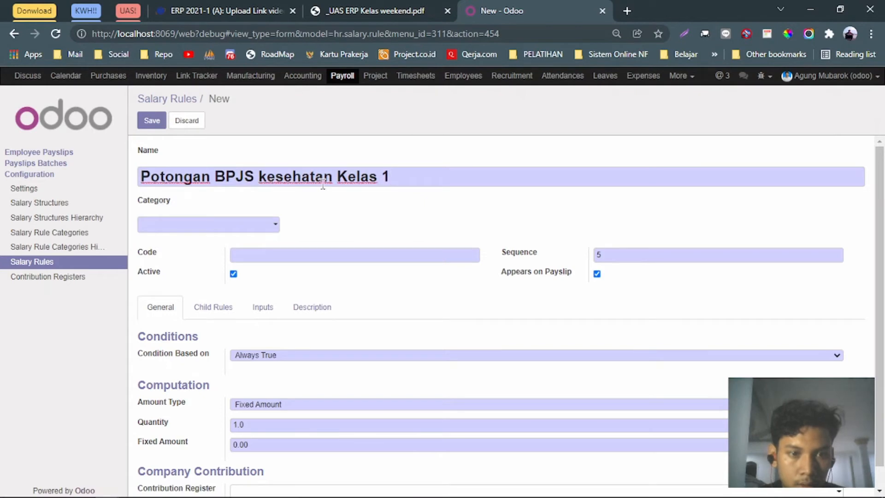
pyautogui.press('BackSpace')
pyautogui.write('K')
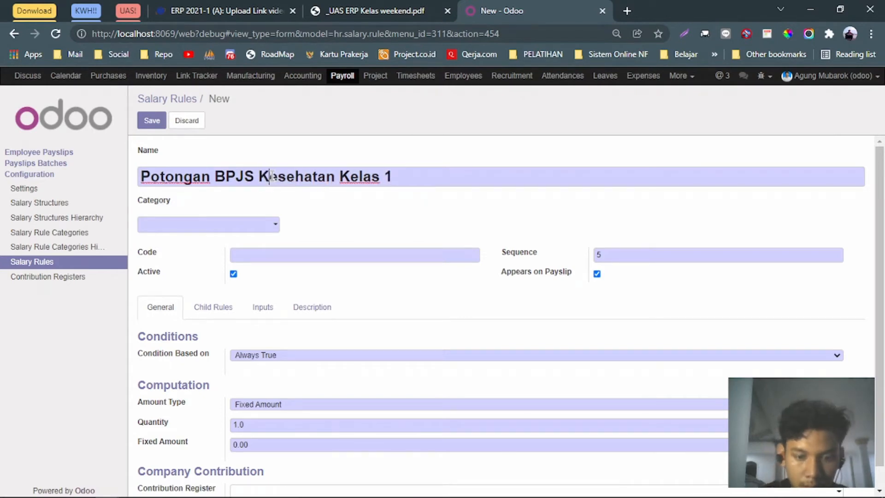
pyautogui.hotkey('ctrl', 'Right')
pyautogui.hotkey('ctrl', 'Right')
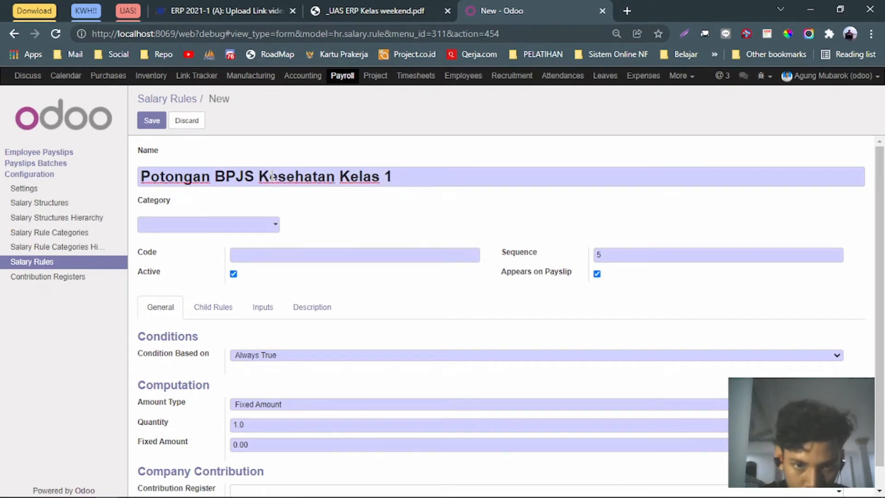
# Set category Deduction, code PKK1 and fixed amount 500000, then save the rule.
pyautogui.click(275, 226)
pyautogui.write('de')
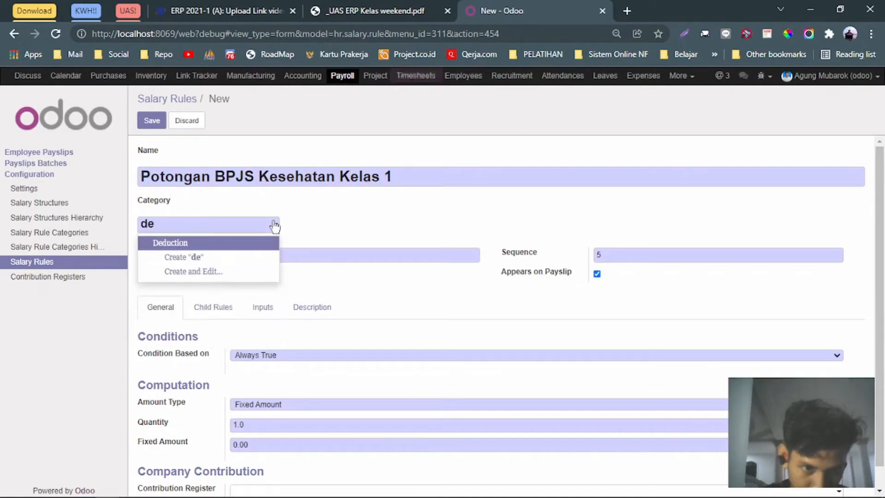
pyautogui.press('Return')
pyautogui.click(286, 253)
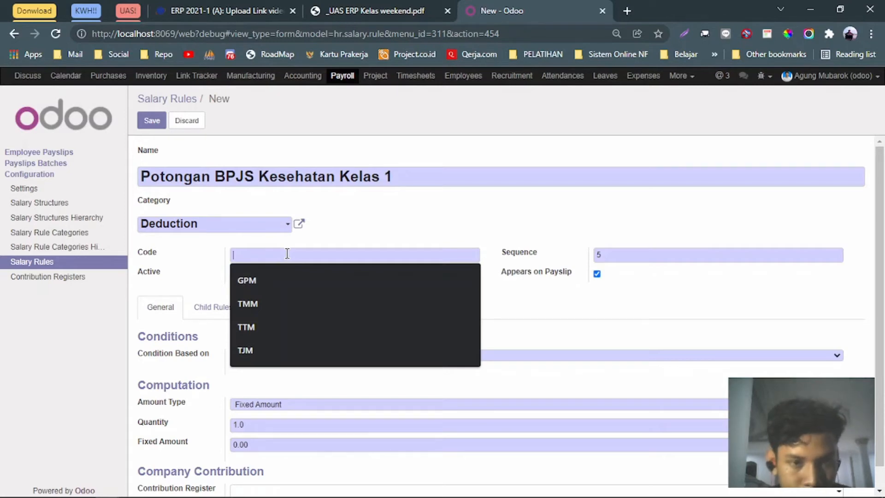
pyautogui.write('PKK1')
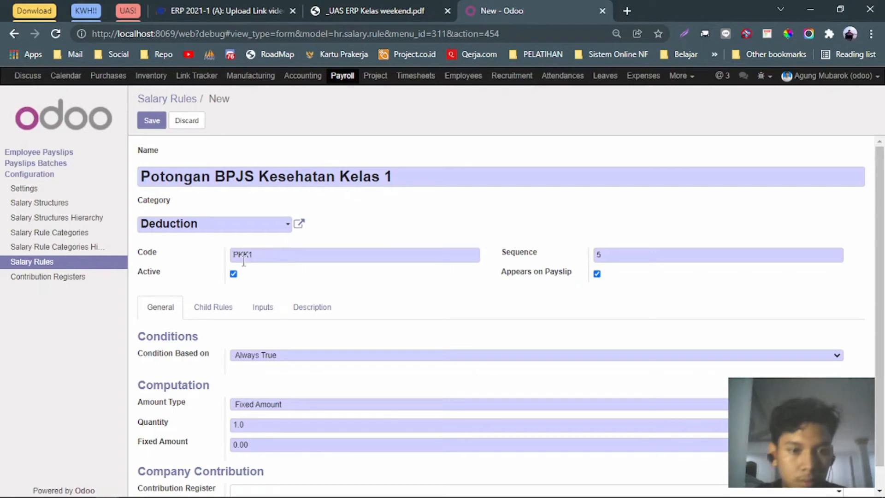
pyautogui.scroll(-1, 307, 271)
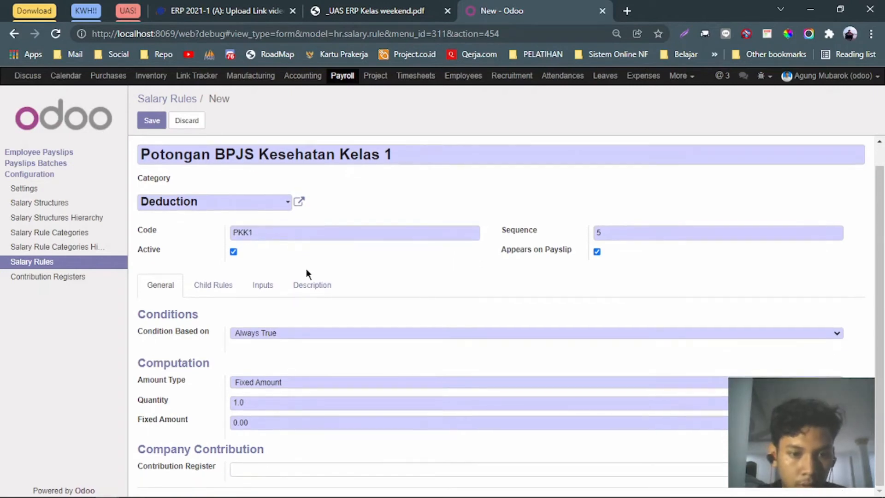
pyautogui.click(196, 421)
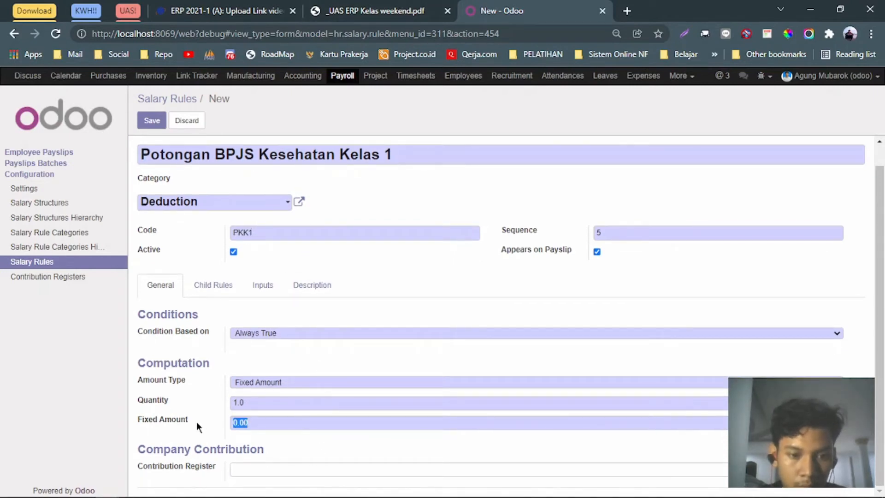
pyautogui.write('500000')
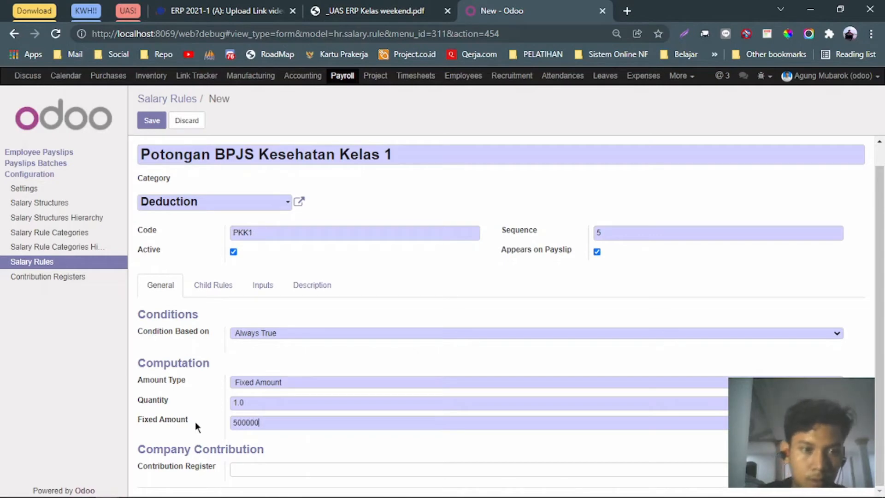
pyautogui.click(151, 121)
pyautogui.click(367, 9)
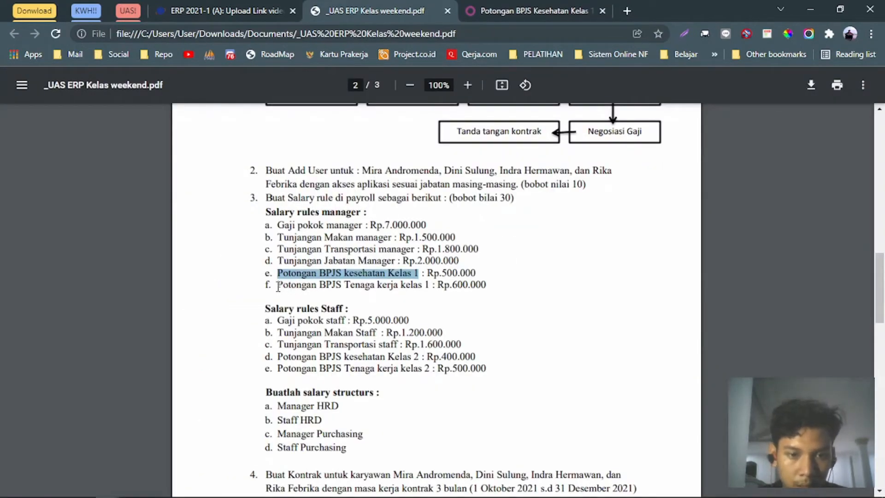
# Start a new rule named 'Potongan BPJS Tenaga Kerja Kelas 1', capitalising Kerja and Kelas.
pyautogui.moveTo(278, 286); pyautogui.dragTo(427, 286)
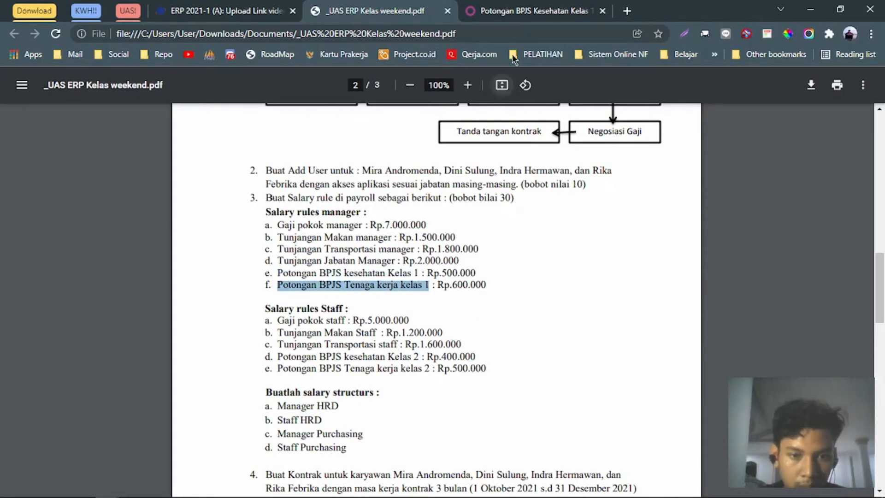
pyautogui.click(517, 6)
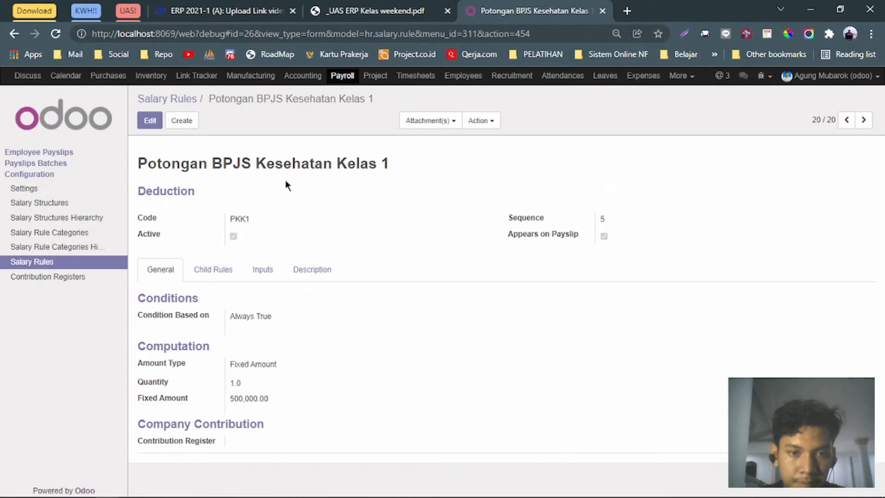
pyautogui.click(184, 131)
pyautogui.click(269, 177)
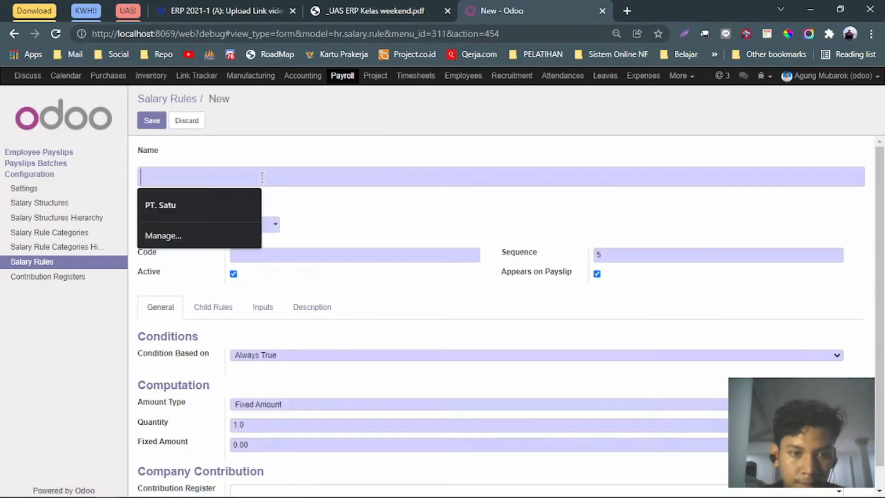
pyautogui.hotkey('ctrl', 'v')
pyautogui.click(318, 184)
pyautogui.press('BackSpace')
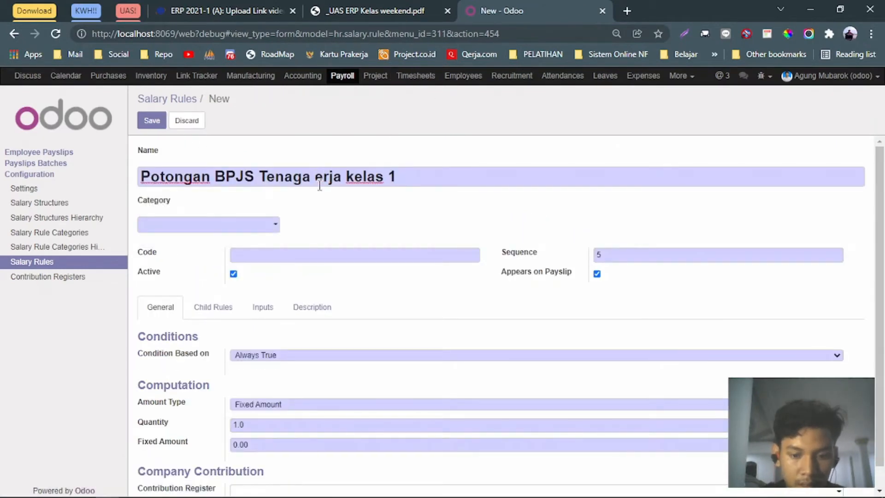
pyautogui.write('K')
pyautogui.press('Right')
pyautogui.press('Right')
pyautogui.press('Right')
pyautogui.press('Right')
pyautogui.press('BackSpace')
pyautogui.write('K')
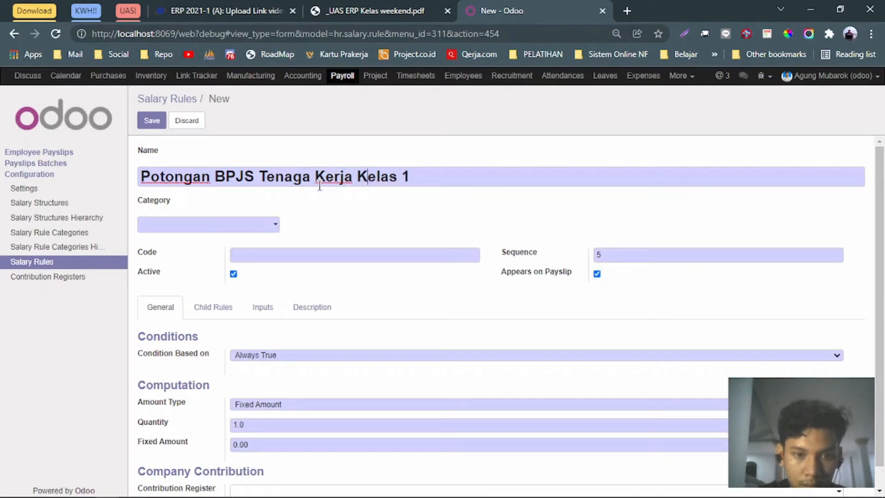
# Set the rule's category to Deduction and its code to PTKK1.
pyautogui.click(224, 224)
pyautogui.write('de')
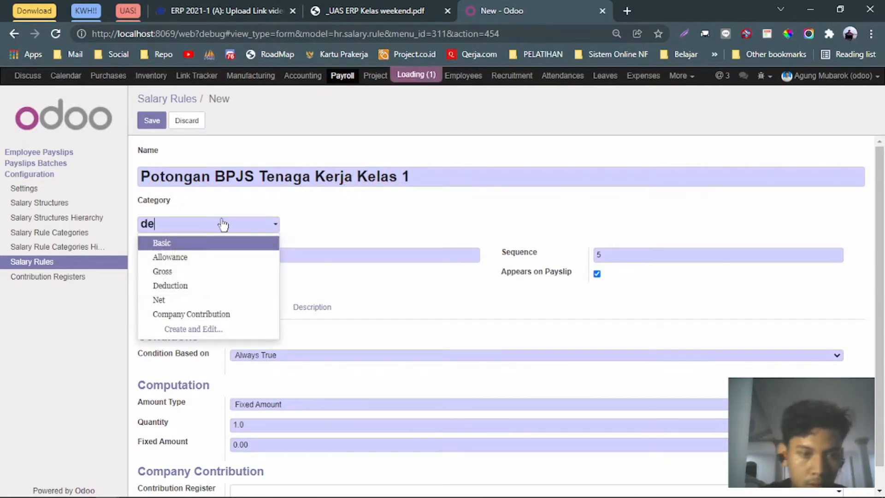
pyautogui.press('Return')
pyautogui.click(274, 254)
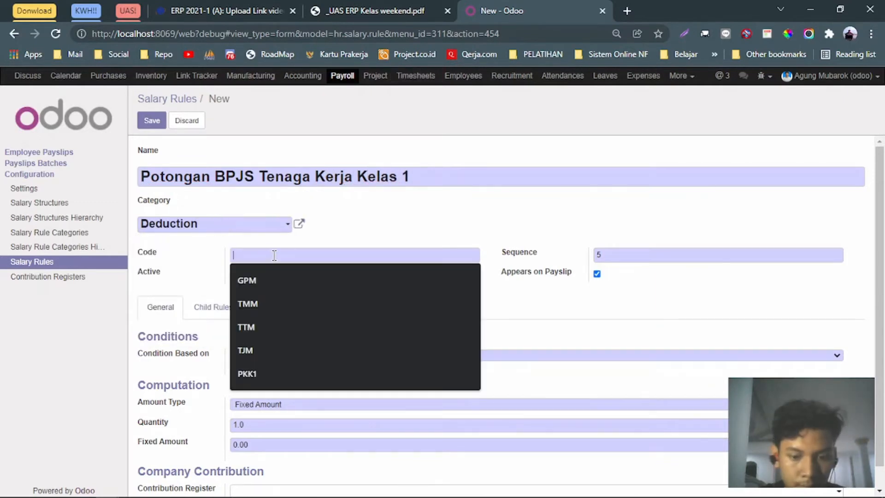
pyautogui.write('PT')
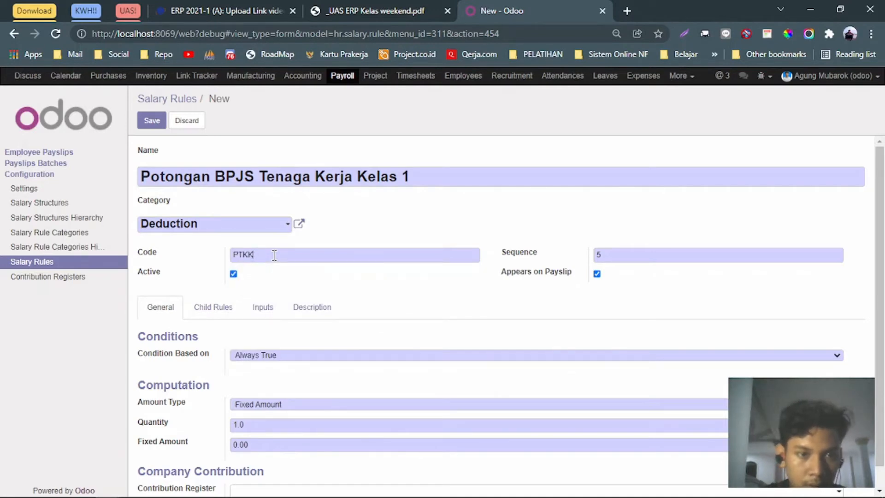
pyautogui.write('KK')
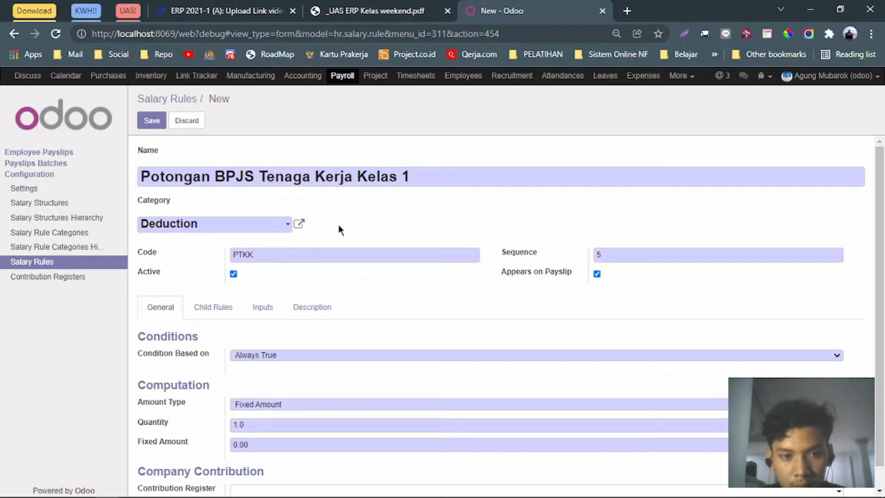
pyautogui.write('1')
# Enter fixed amount 600,000 from the PDF, save, and return to the salary rules list.
pyautogui.click(359, 7)
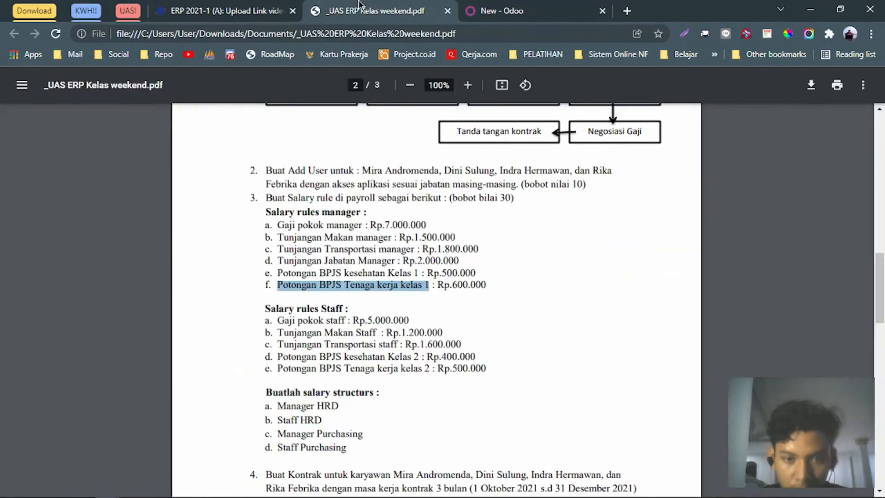
pyautogui.click(489, 10)
pyautogui.scroll(-1, 353, 285)
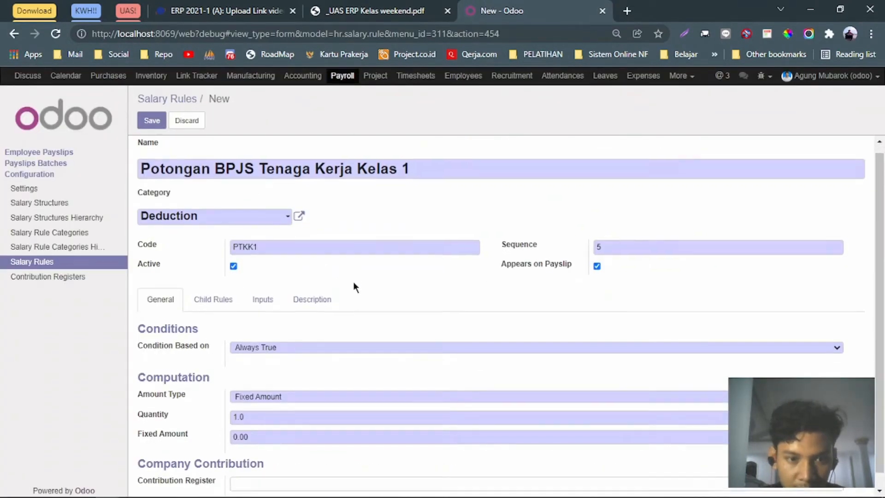
pyautogui.click(436, 6)
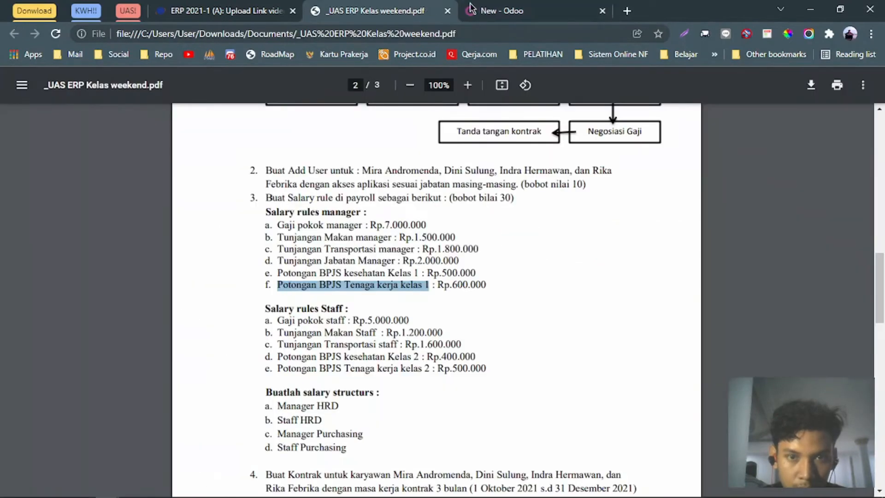
pyautogui.click(500, 6)
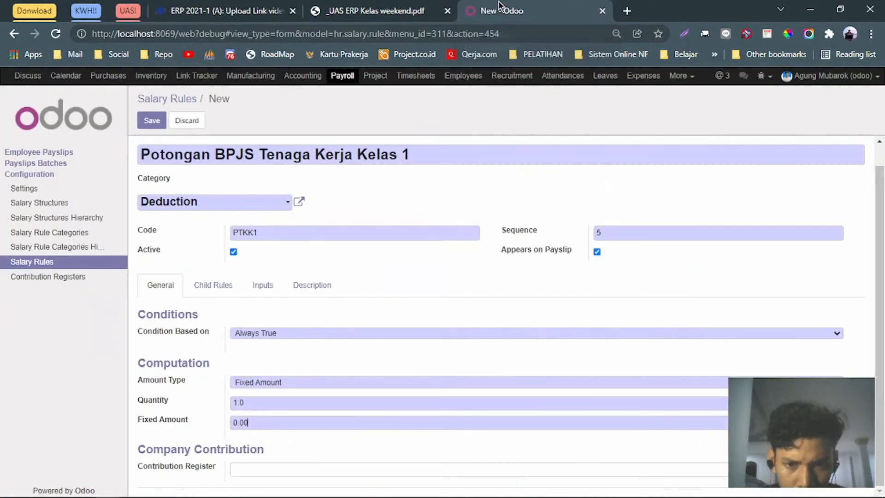
pyautogui.press('BackSpace')
pyautogui.press('BackSpace')
pyautogui.press('BackSpace')
pyautogui.press('BackSpace')
pyautogui.write('600')
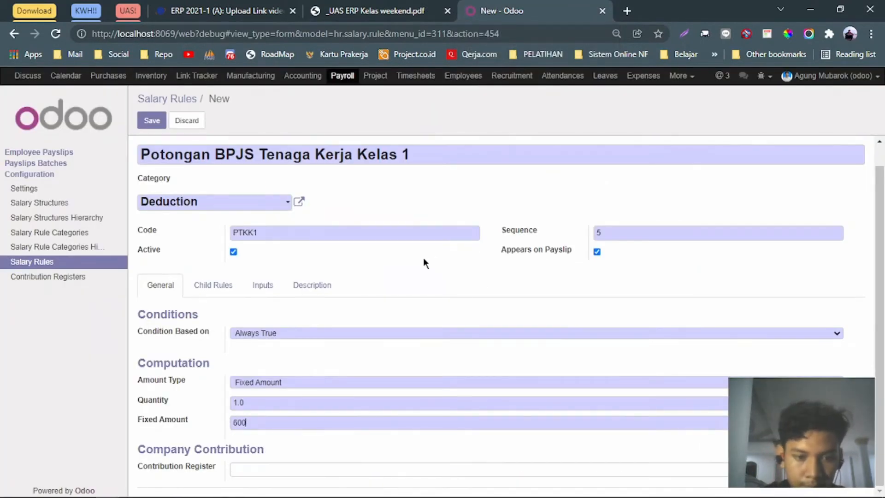
pyautogui.write(',000')
pyautogui.click(152, 120)
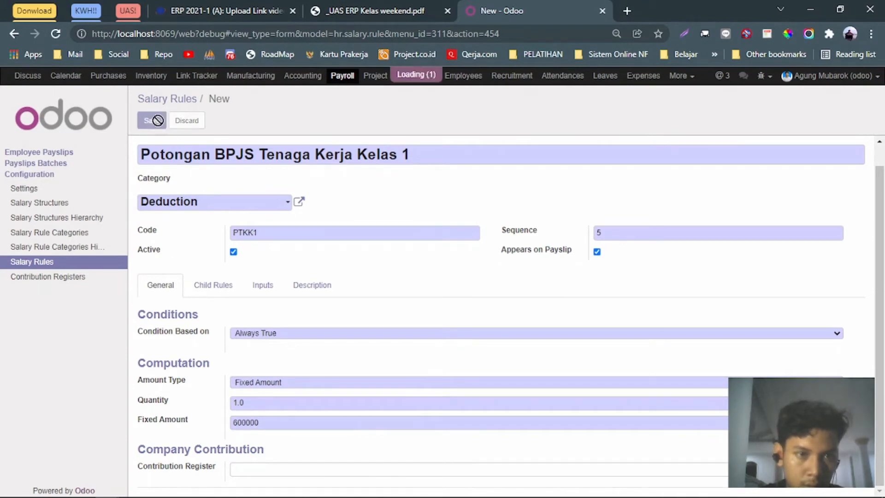
pyautogui.click(37, 264)
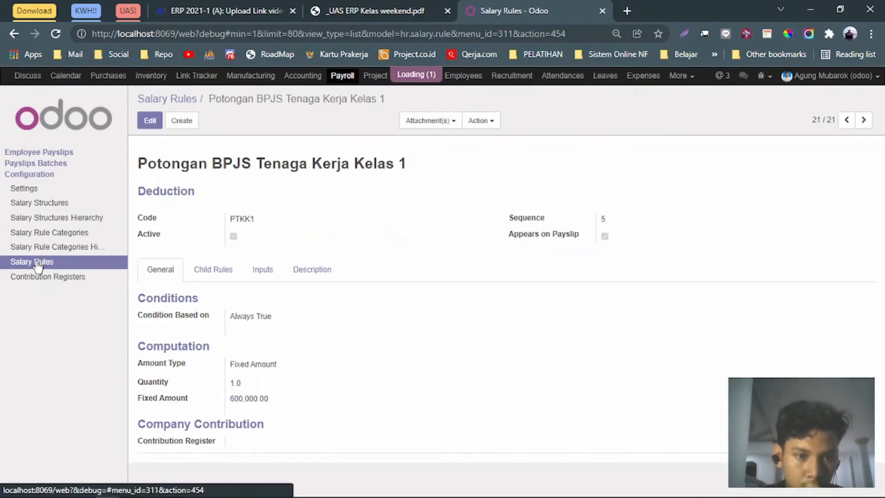
pyautogui.scroll(-2, 302, 291)
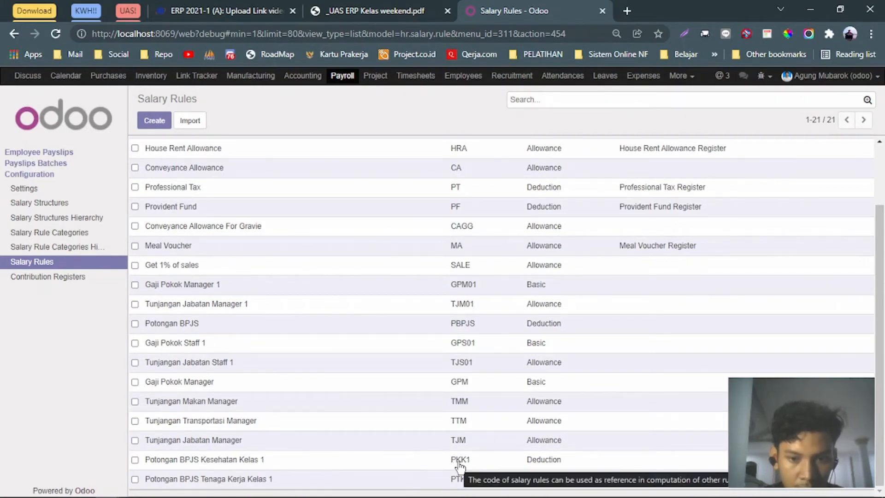
# Start a new salary rule and copy the name 'Gaji Pokok Staff' from the assignment PDF.
pyautogui.click(156, 122)
pyautogui.click(376, 11)
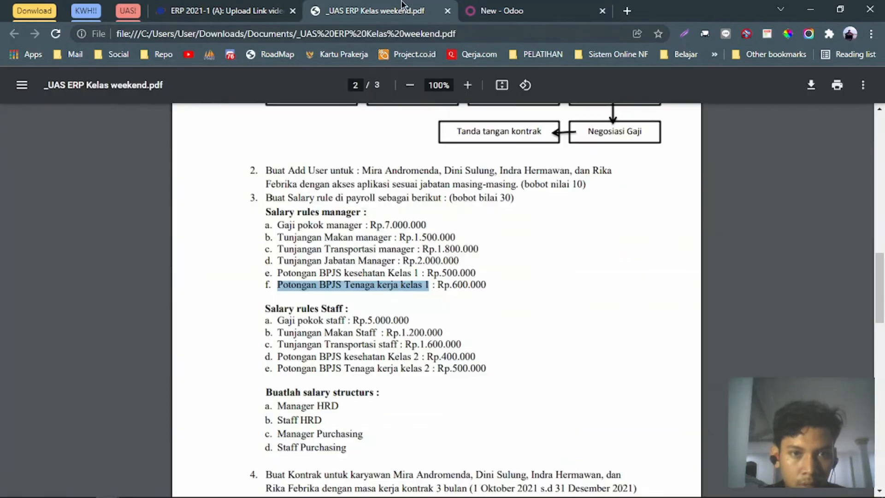
pyautogui.scroll(-3, 314, 224)
pyautogui.scroll(1, 315, 223)
pyautogui.scroll(1, 315, 224)
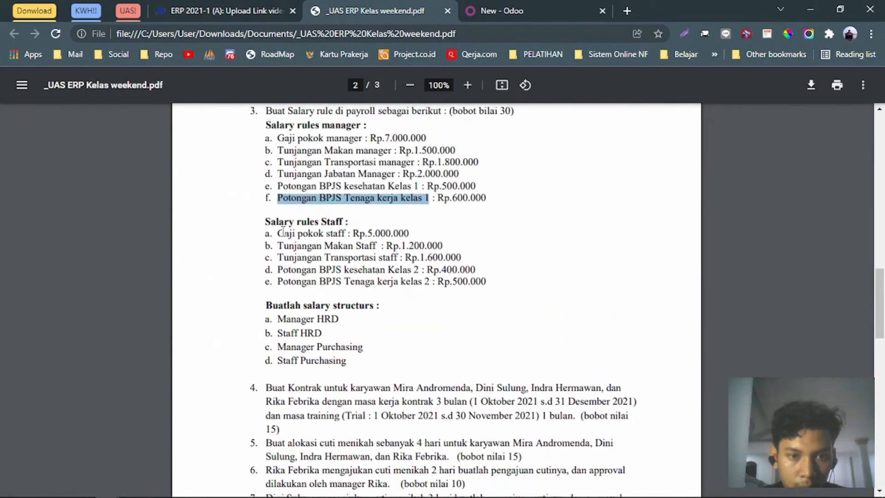
pyautogui.moveTo(277, 233); pyautogui.dragTo(345, 236)
pyautogui.hotkey('ctrl', 'c')
pyautogui.click(479, 6)
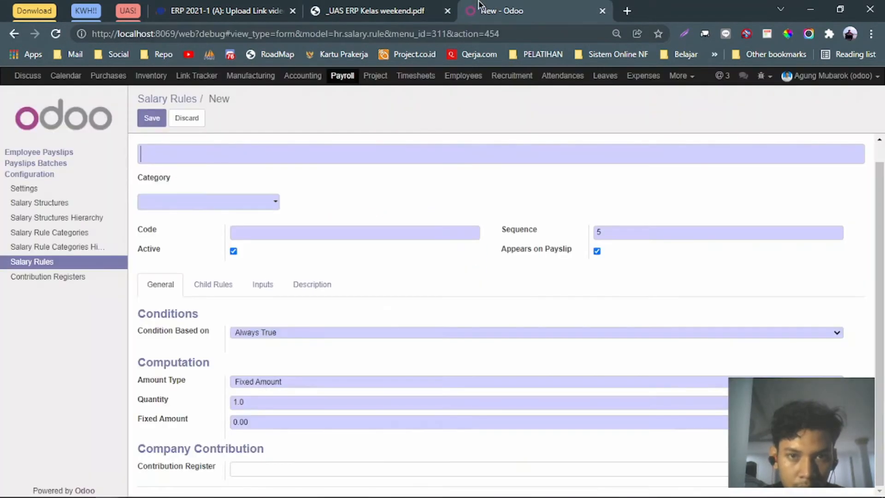
# Enter 'Gaji Pokok Staff' as the rule name, capitalising Pokok and Staff.
pyautogui.click(263, 146)
pyautogui.hotkey('ctrl', 'v')
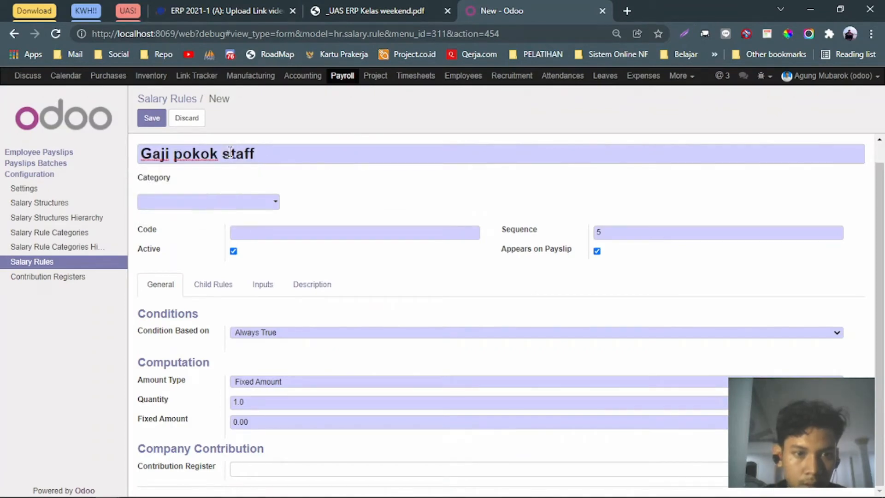
pyautogui.click(230, 154)
pyautogui.press('BackSpace')
pyautogui.write('S')
pyautogui.press('BackSpace')
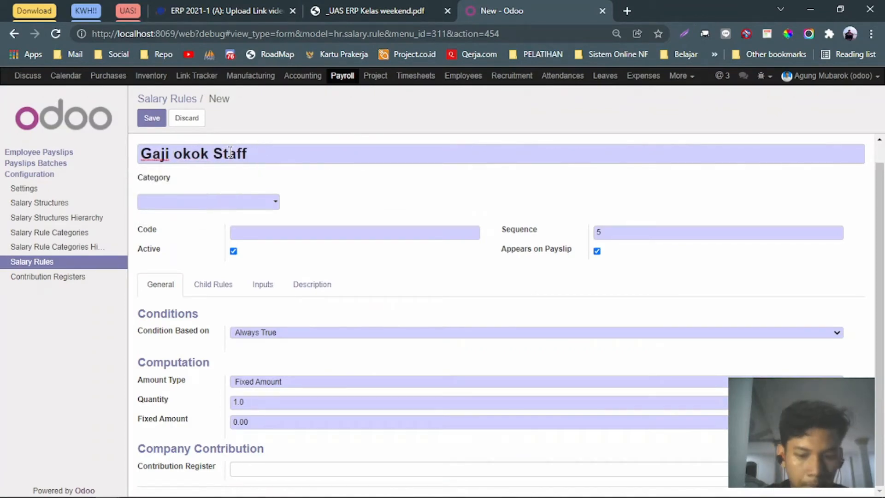
pyautogui.write('P')
# Choose the Basic category, set fixed amount 5,000,000, and save the rule.
pyautogui.click(275, 202)
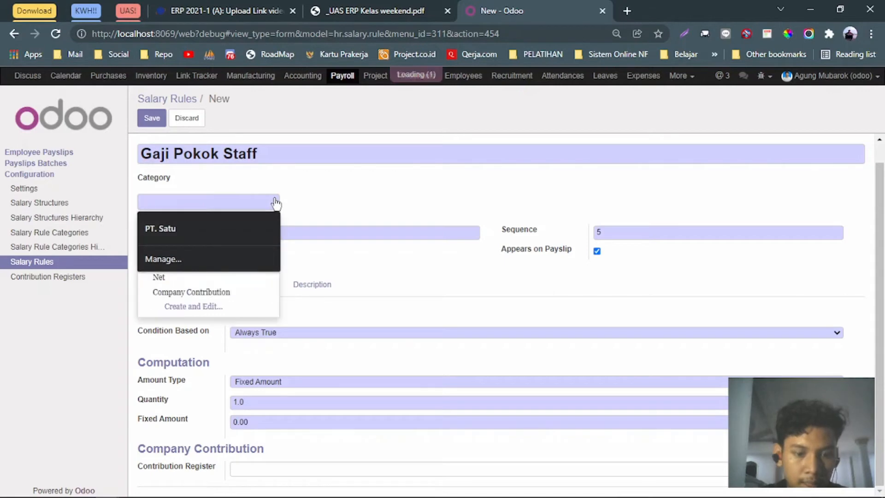
pyautogui.press('Down')
pyautogui.press('Return')
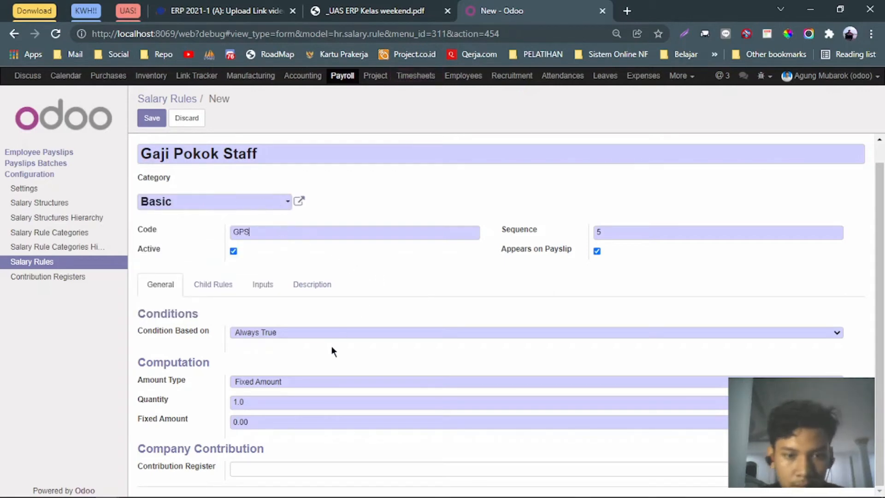
pyautogui.click(284, 422)
pyautogui.write('5000000')
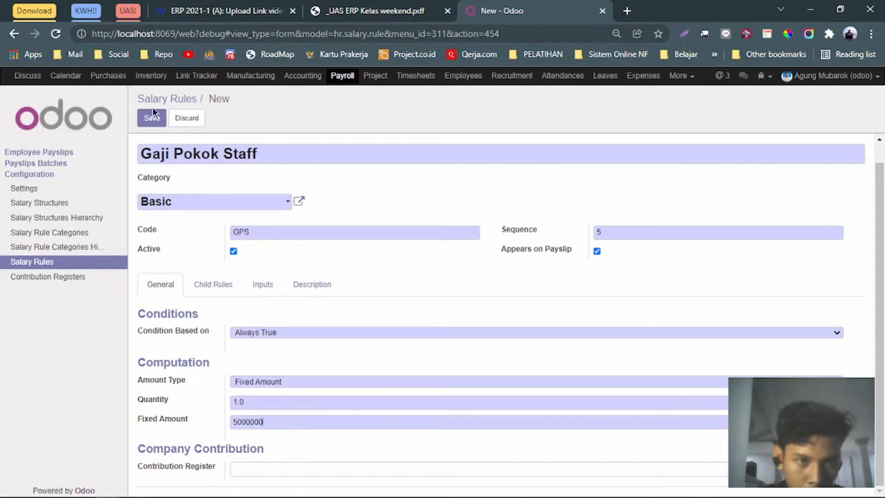
pyautogui.click(151, 124)
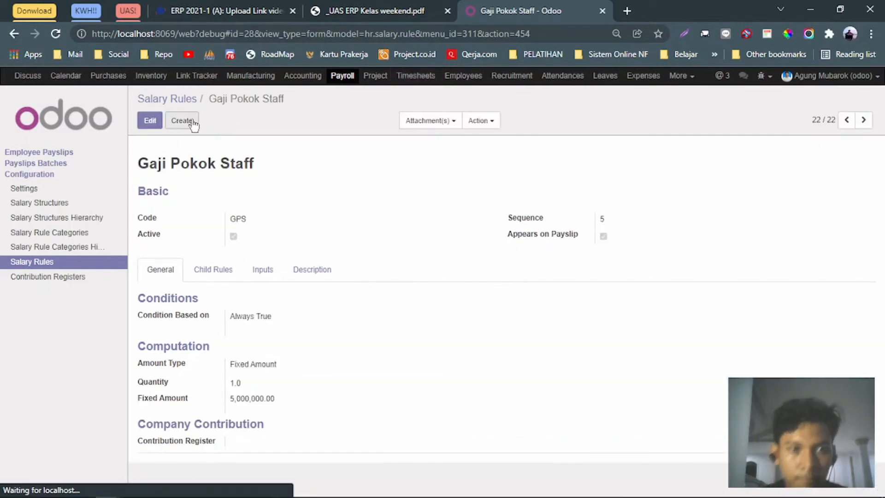
pyautogui.click(375, 4)
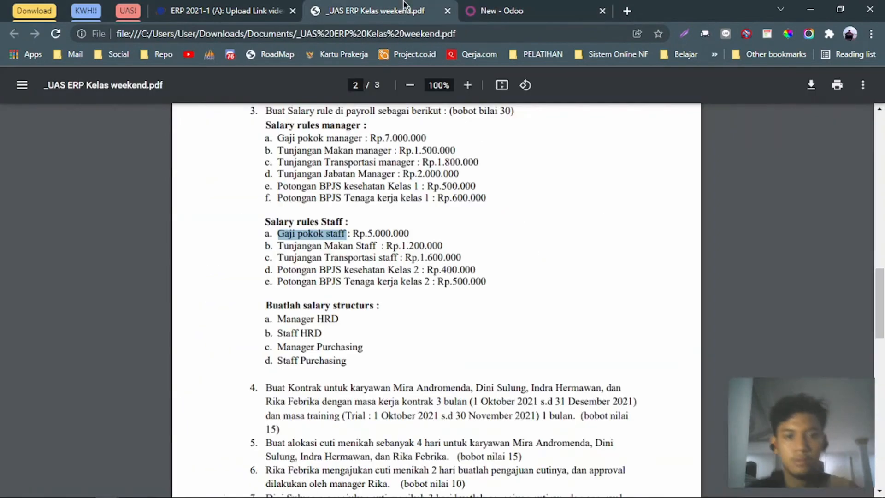
# Name the rule 'Tunjangan Makan Staff', copied from the assignment PDF.
pyautogui.doubleClick(313, 247)
pyautogui.moveTo(370, 245); pyautogui.dragTo(376, 244)
pyautogui.doubleClick(377, 245)
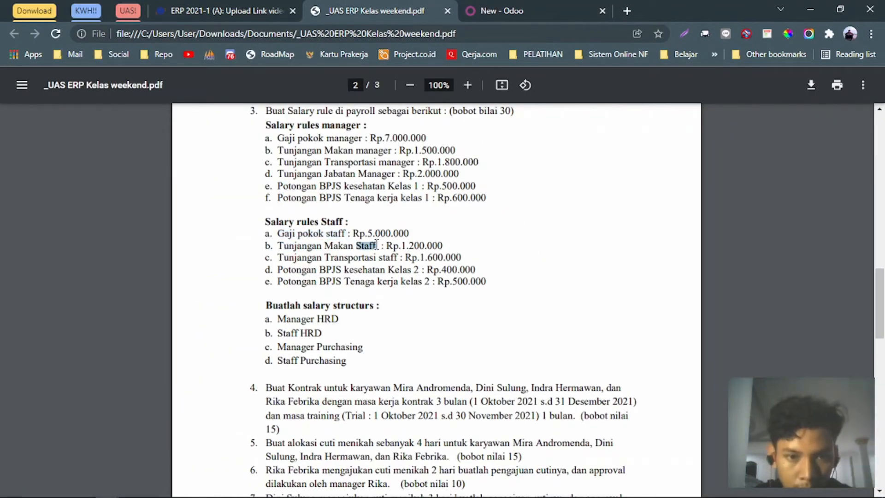
pyautogui.moveTo(278, 245); pyautogui.dragTo(378, 245)
pyautogui.hotkey('ctrl', 'c')
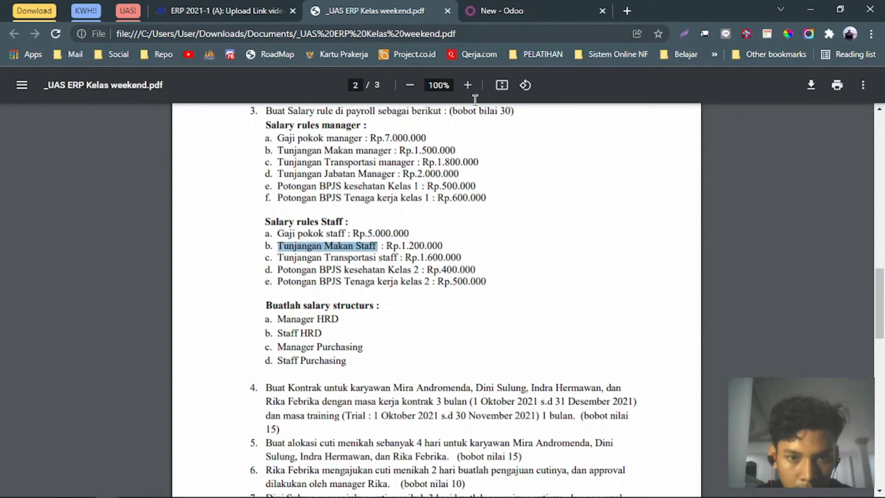
pyautogui.click(474, 13)
pyautogui.click(226, 171)
pyautogui.hotkey('ctrl', 'v')
# Set category Allowance, code TMS and fixed amount 1,200,000, then save the rule.
pyautogui.click(256, 226)
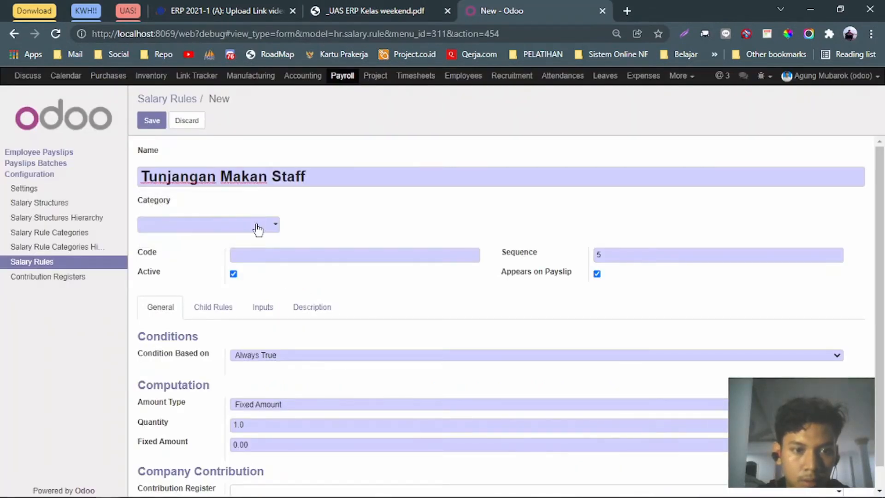
pyautogui.write('all')
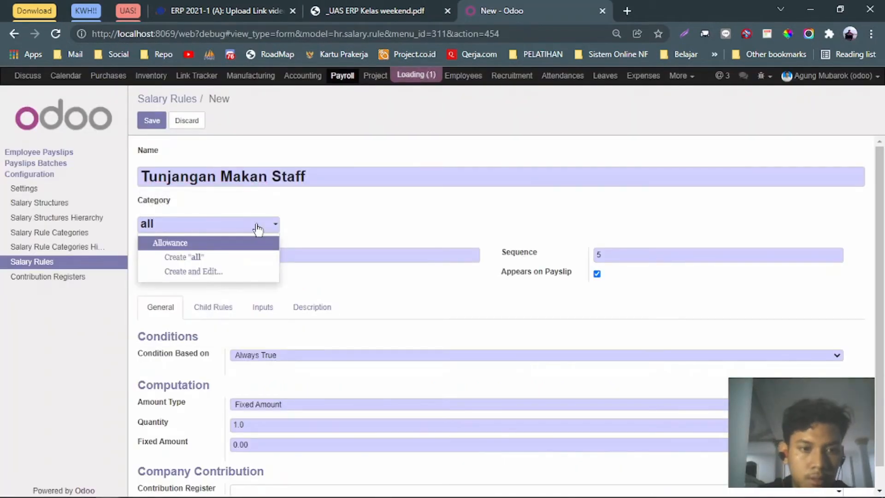
pyautogui.press('Return')
pyautogui.click(301, 251)
pyautogui.write('TMS')
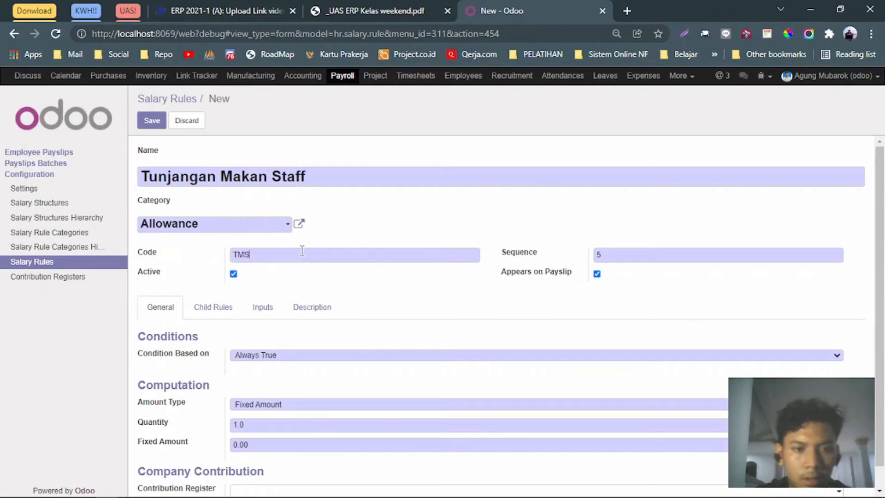
pyautogui.click(277, 440)
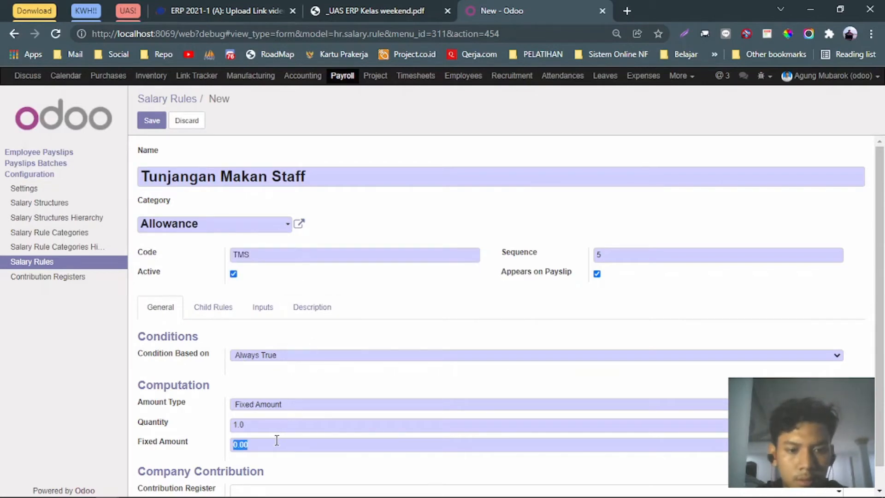
pyautogui.write('1200000')
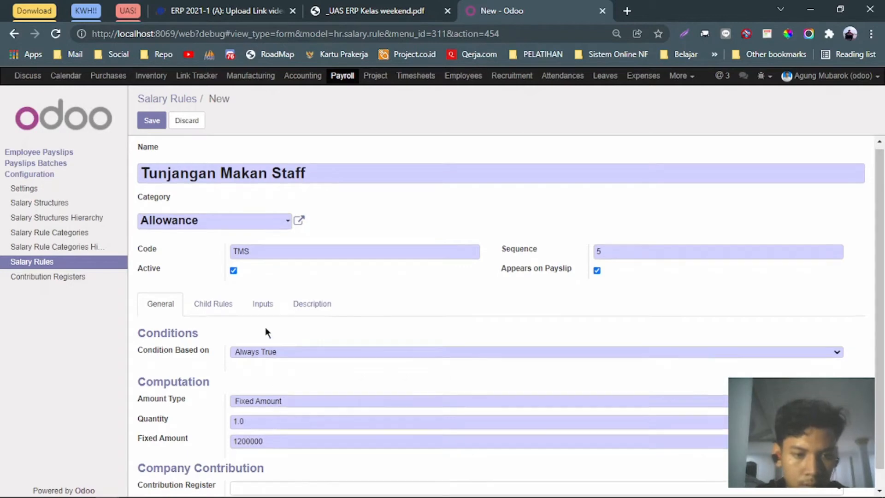
pyautogui.scroll(-1, 265, 328)
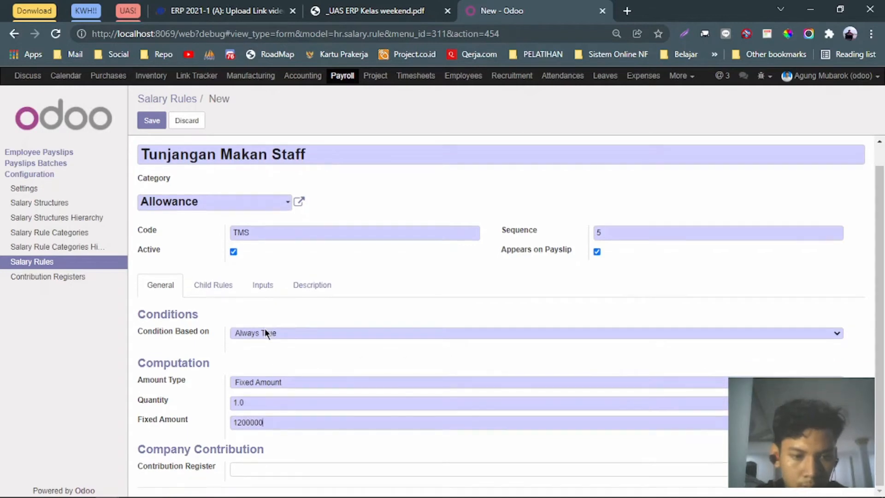
pyautogui.click(151, 123)
# Start a new blank salary rule for the next entry.
pyautogui.click(340, 5)
pyautogui.click(498, 5)
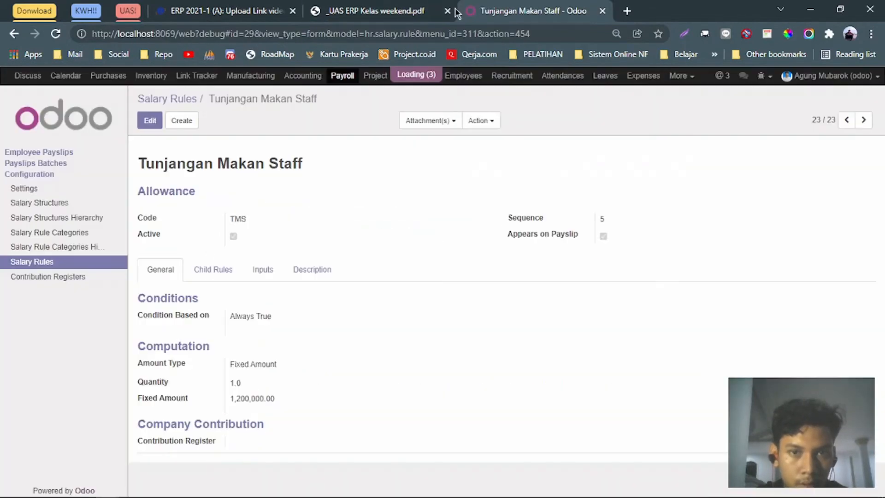
pyautogui.click(191, 122)
pyautogui.click(340, 6)
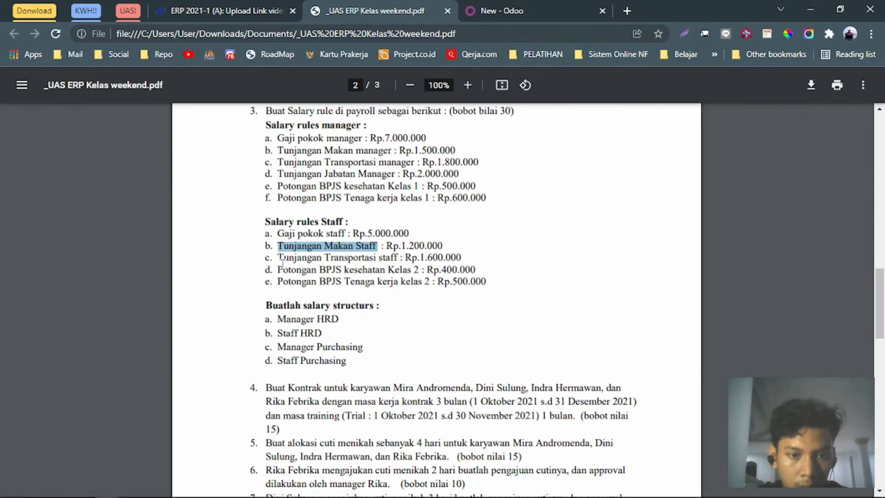
# Name the rule 'Tunjangan Transportasi Staff' from the PDF, capitalising Staff.
pyautogui.moveTo(278, 257); pyautogui.dragTo(400, 259)
pyautogui.hotkey('ctrl', 'c')
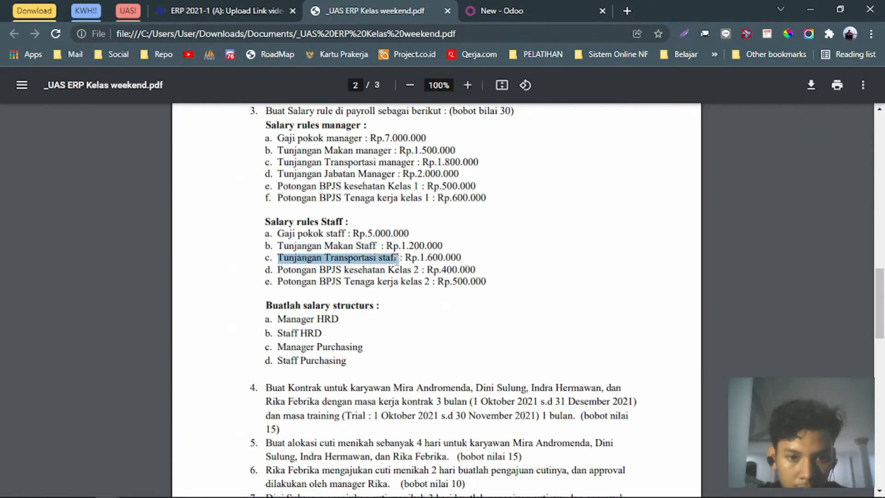
pyautogui.click(488, 10)
pyautogui.click(256, 177)
pyautogui.hotkey('ctrl', 'v')
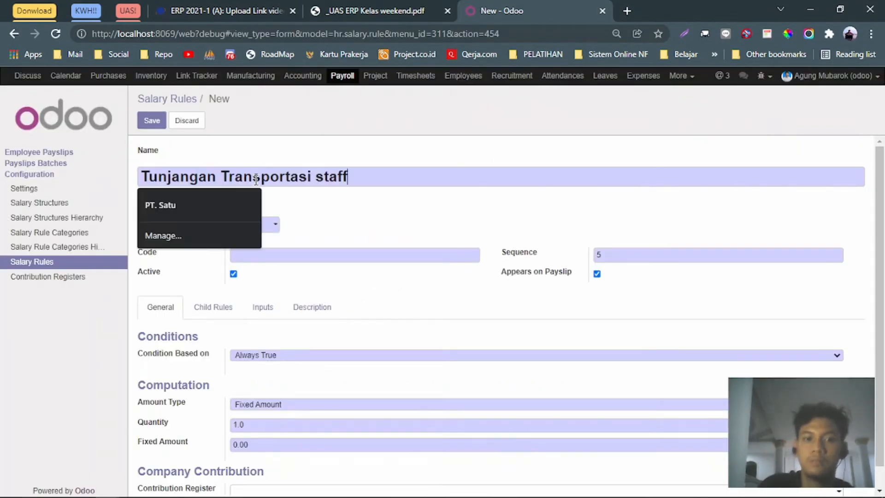
pyautogui.click(321, 183)
pyautogui.press('BackSpace')
pyautogui.write('S')
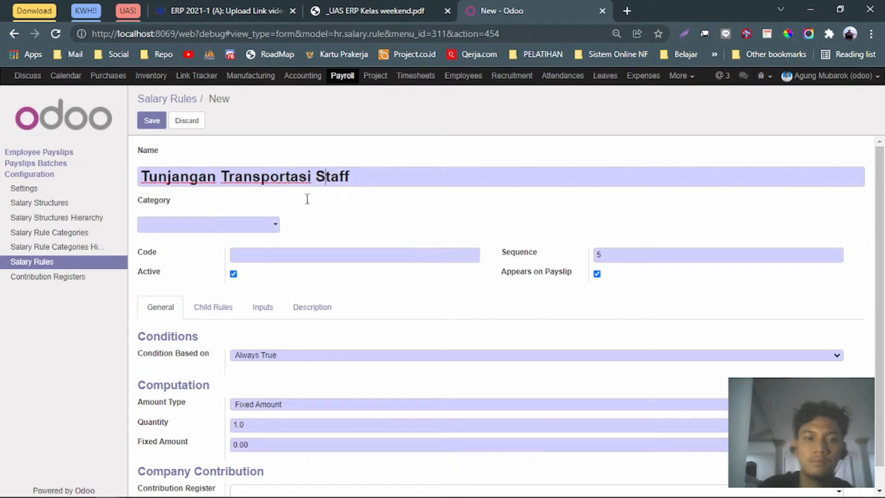
# Set category Allowance, code TTS and fixed amount 1,600,000, then save the rule.
pyautogui.click(254, 225)
pyautogui.write('all')
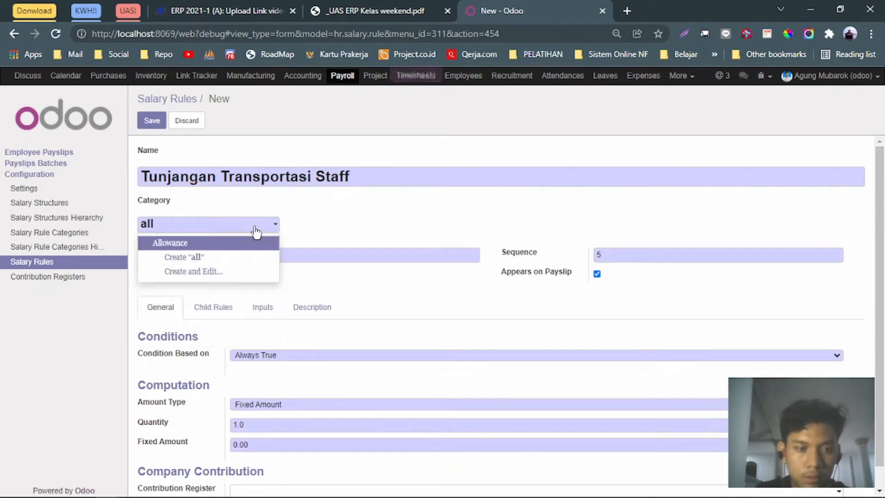
pyautogui.press('Return')
pyautogui.click(263, 254)
pyautogui.write('TTS')
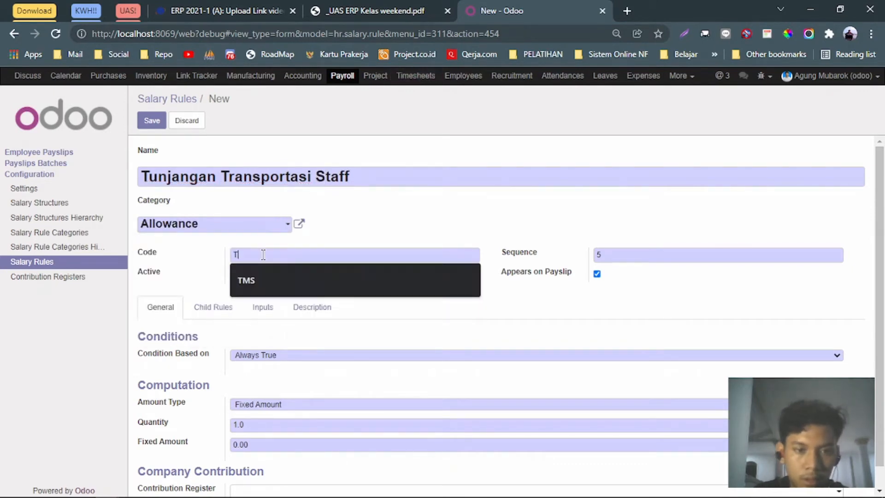
pyautogui.click(267, 444)
pyautogui.write('1600000')
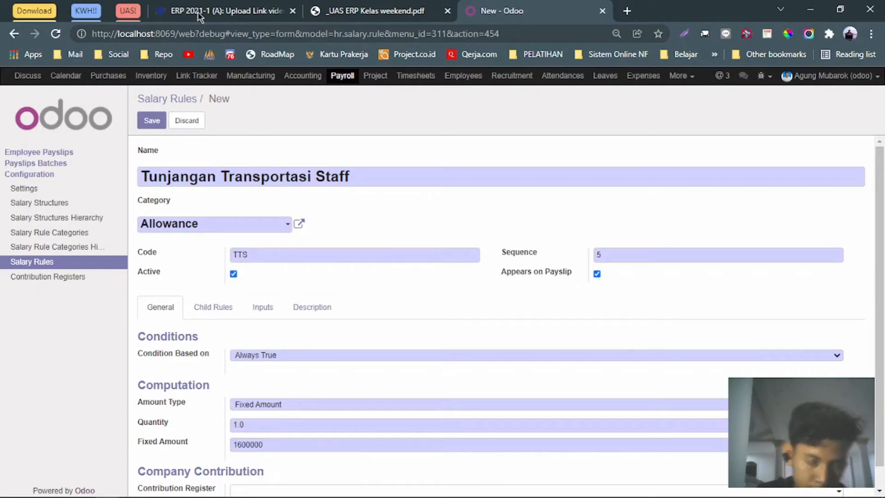
pyautogui.click(152, 119)
pyautogui.click(340, 6)
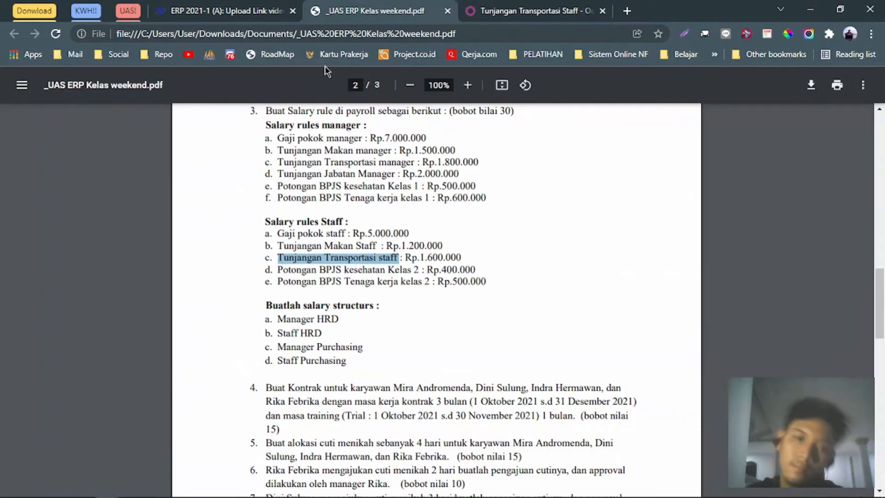
pyautogui.moveTo(279, 268); pyautogui.dragTo(417, 271)
pyautogui.hotkey('ctrl', 'c')
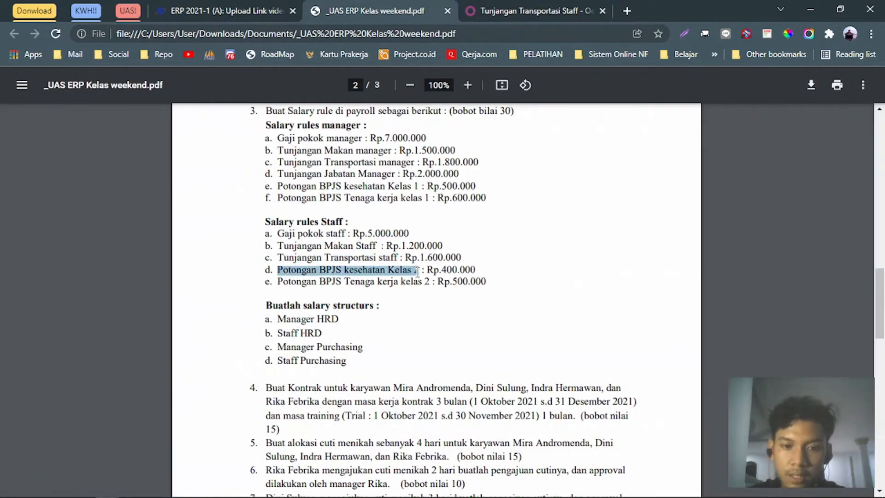
# Start a new salary rule named 'Potongan BPJS Kesehatan Kelas 2', capitalising Kesehatan.
pyautogui.click(517, 7)
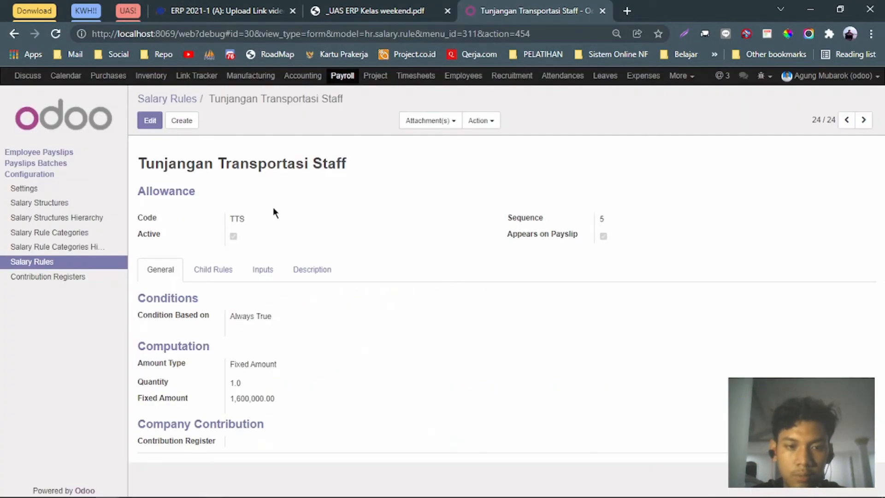
pyautogui.click(174, 127)
pyautogui.hotkey('ctrl', 'v')
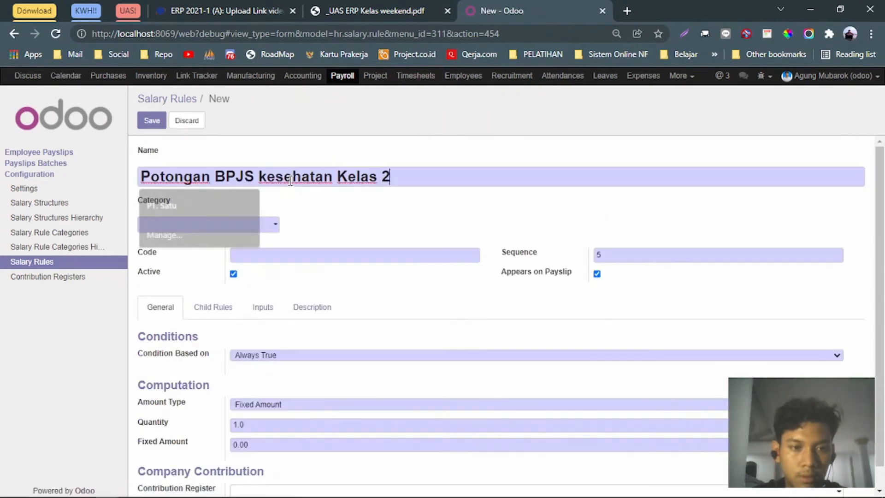
pyautogui.press('BackSpace')
pyautogui.write('K')
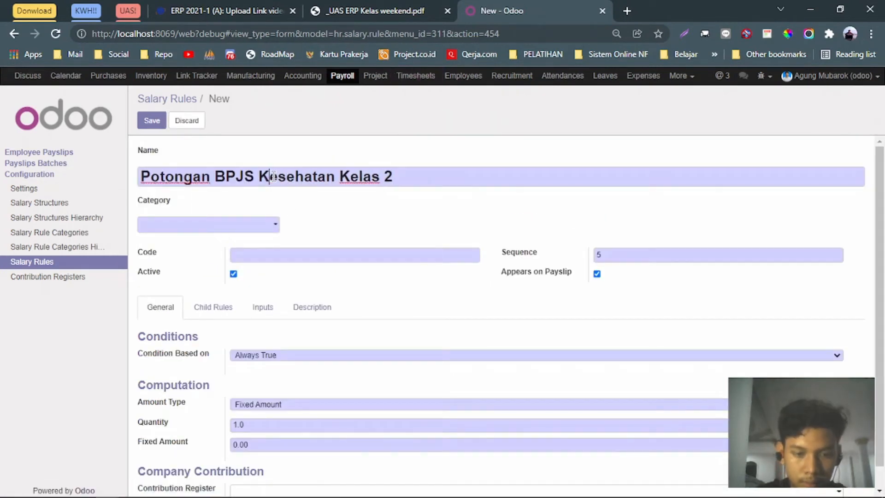
pyautogui.hotkey('ctrl', 'Right')
pyautogui.hotkey('ctrl', 'Right')
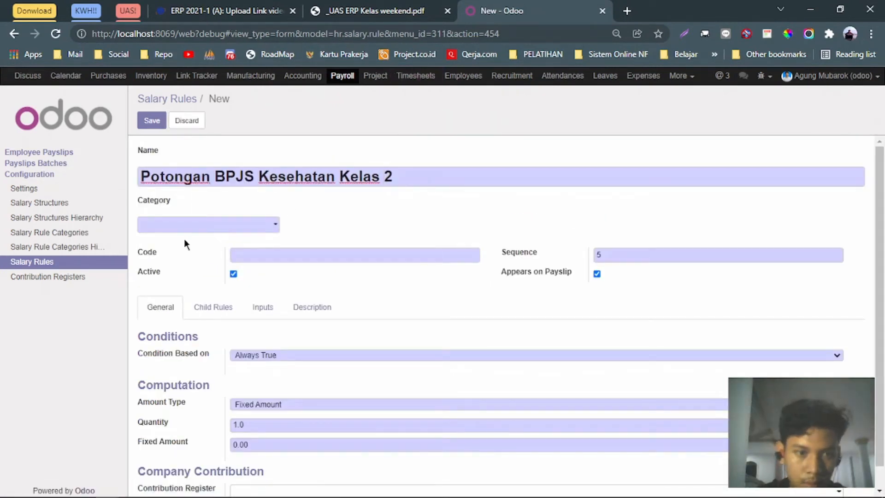
# Make the rule a Deduction with code PKK2 and fixed amount 400,000, and save it.
pyautogui.click(223, 231)
pyautogui.write('de')
pyautogui.press('Return')
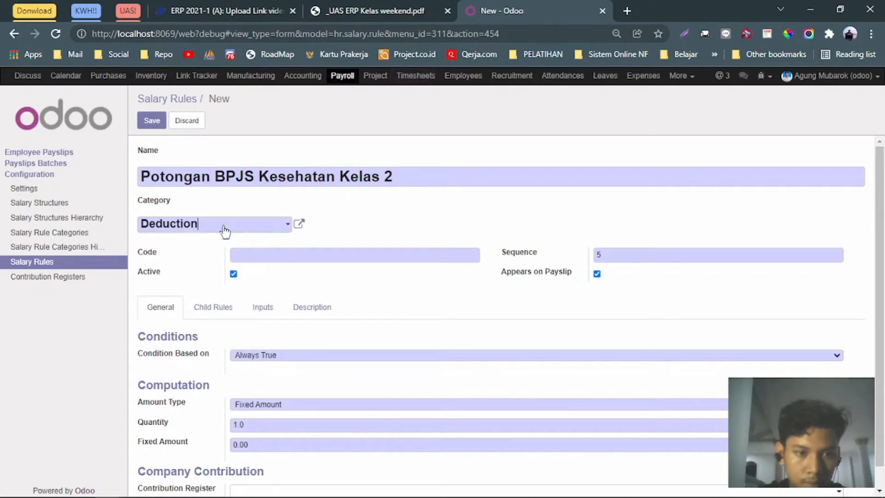
pyautogui.click(268, 251)
pyautogui.write('PKK2')
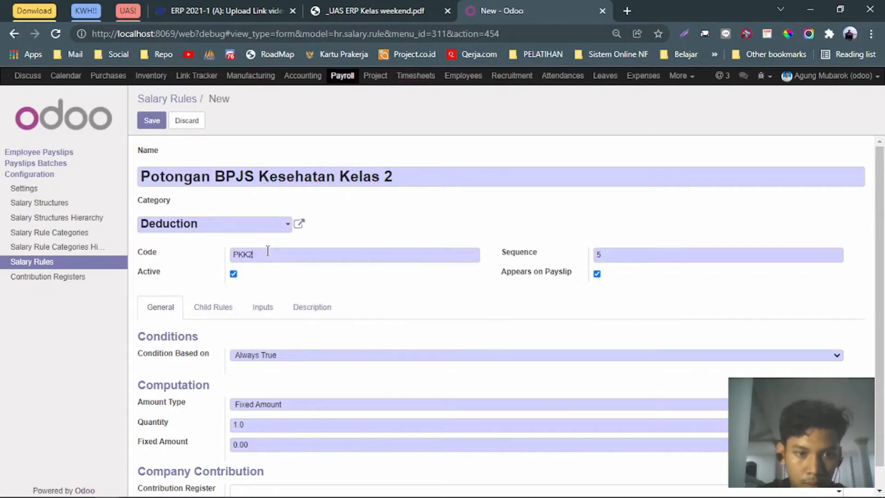
pyautogui.scroll(-1, 282, 295)
pyautogui.click(256, 424)
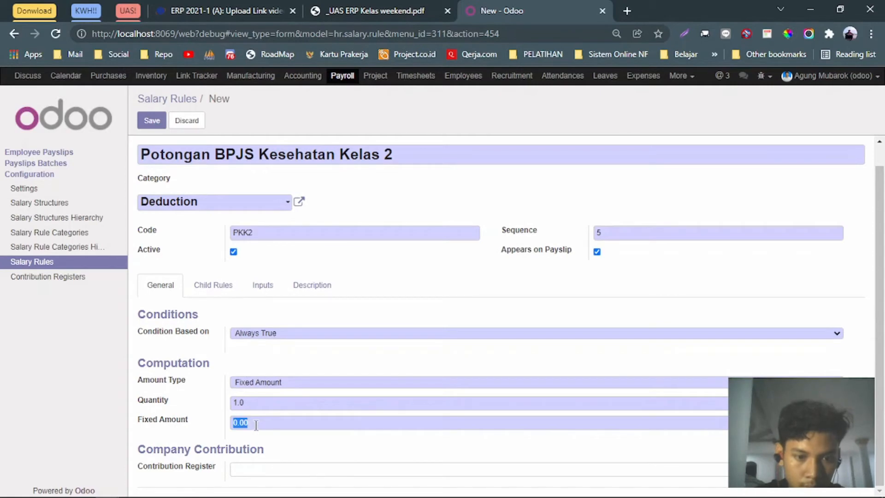
pyautogui.write('400000')
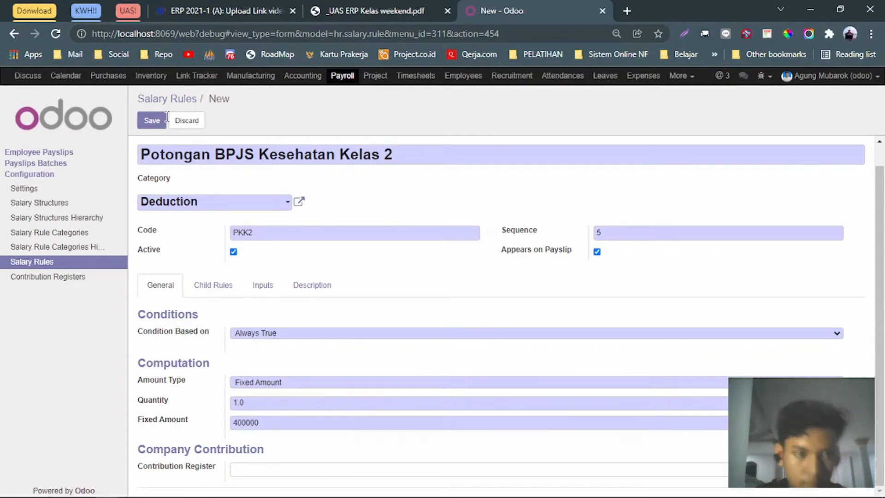
pyautogui.click(163, 119)
# Select the next rule name, 'Potongan BPJS Tenaga Kerja', in the assignment PDF.
pyautogui.click(390, 19)
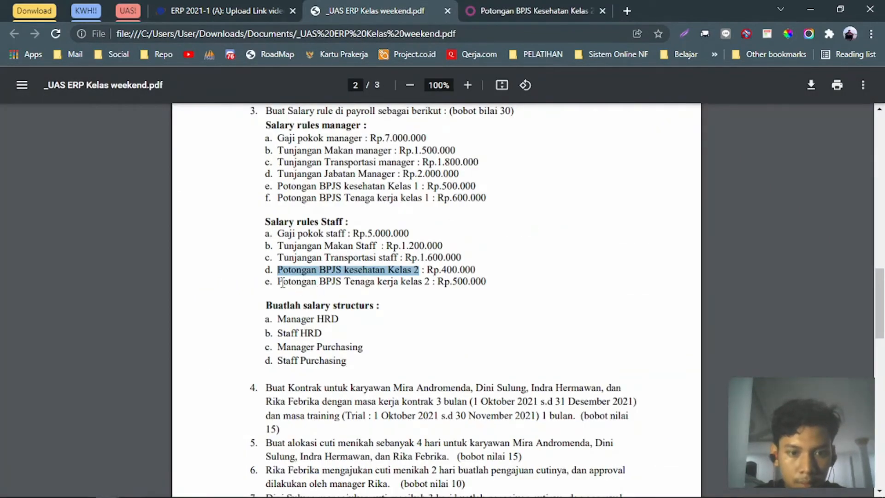
pyautogui.moveTo(278, 282)
pyautogui.mouseDown()
pyautogui.moveTo(433, 283)
pyautogui.moveTo(278, 280)
pyautogui.mouseUp()
pyautogui.hotkey('ctrl', 'c')
pyautogui.click(530, 10)
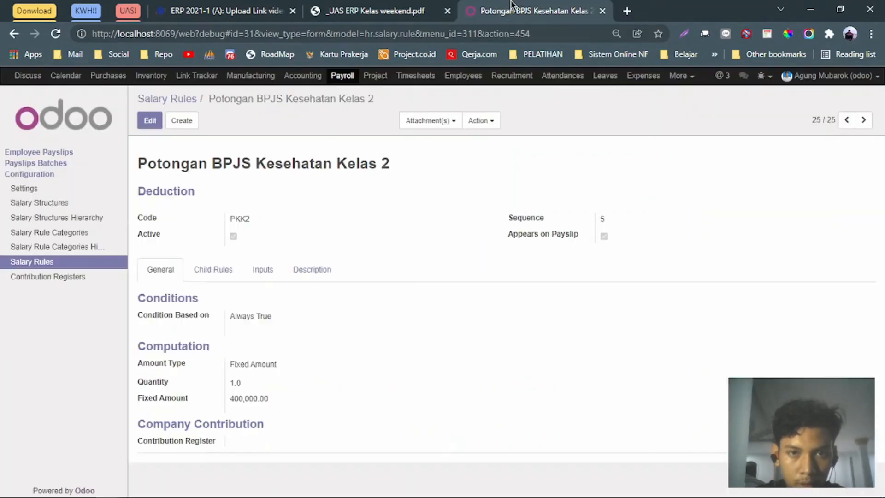
# Start a new salary rule named 'Potongan BPJS Tenaga Kerja Kelas 2', capitalising Kerja and Kelas.
pyautogui.click(182, 120)
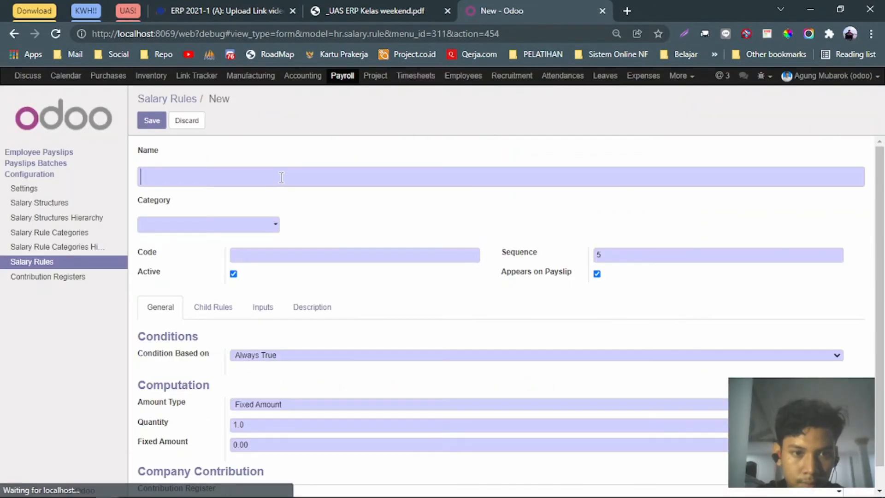
pyautogui.hotkey('ctrl', 'v')
pyautogui.click(317, 177)
pyautogui.press('Delete')
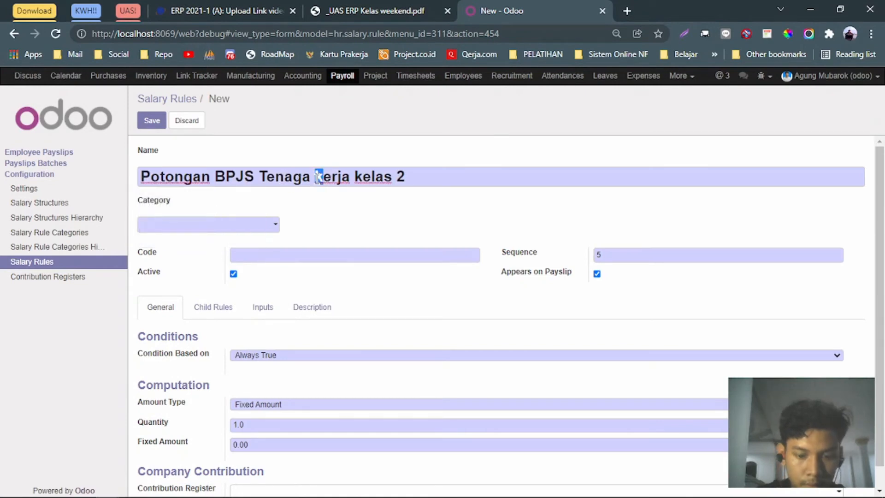
pyautogui.write('K')
pyautogui.press('Delete')
pyautogui.write('K')
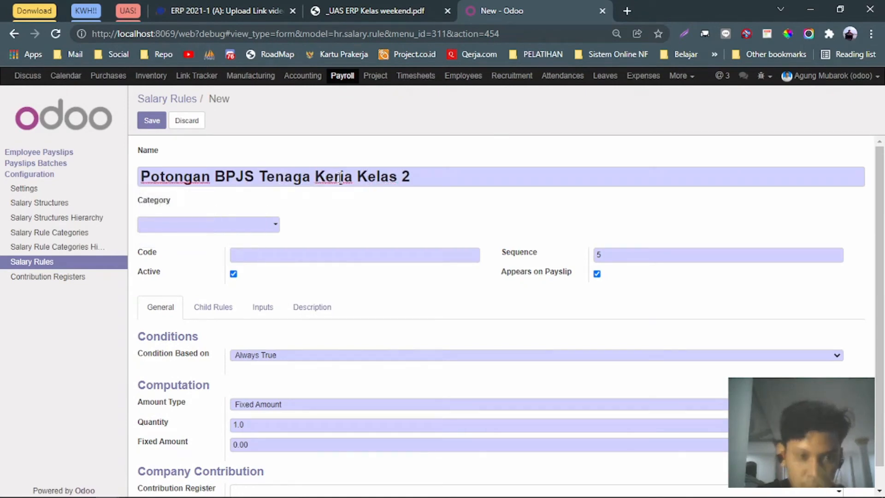
# Set the rule's category to Deduction and its code to PTKK2.
pyautogui.click(244, 225)
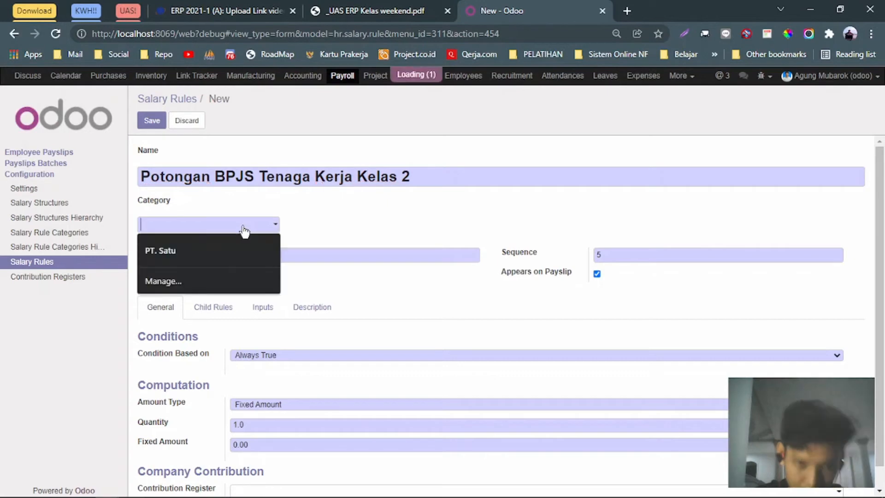
pyautogui.write('de')
pyautogui.press('Return')
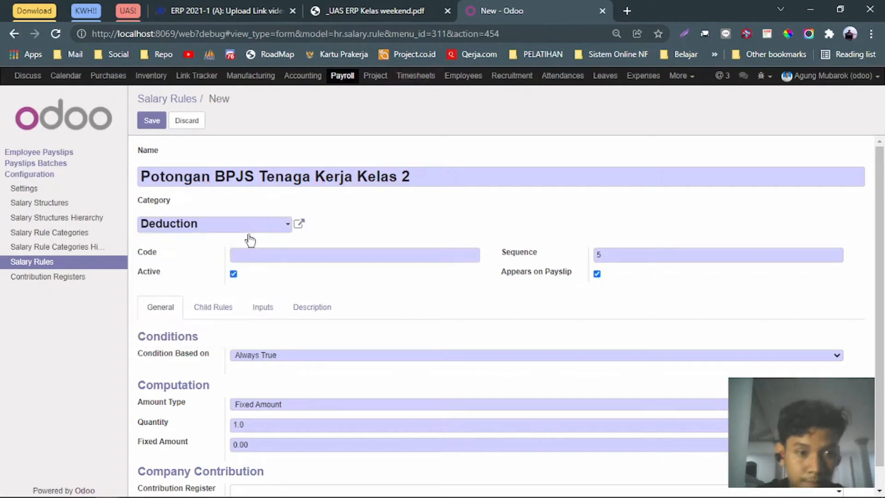
pyautogui.click(269, 254)
pyautogui.write('P')
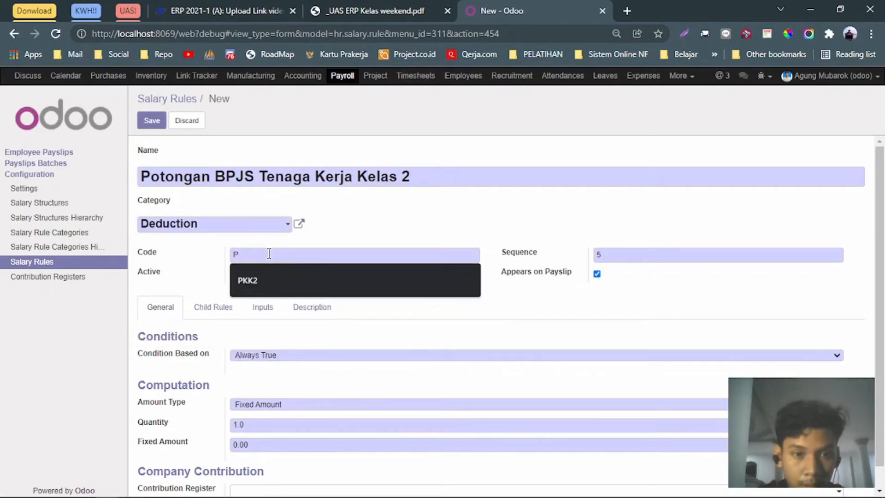
pyautogui.write('TKK2')
# Replace the fixed amount with 500,000 after checking the PDF, and save the rule.
pyautogui.scroll(-1, 286, 265)
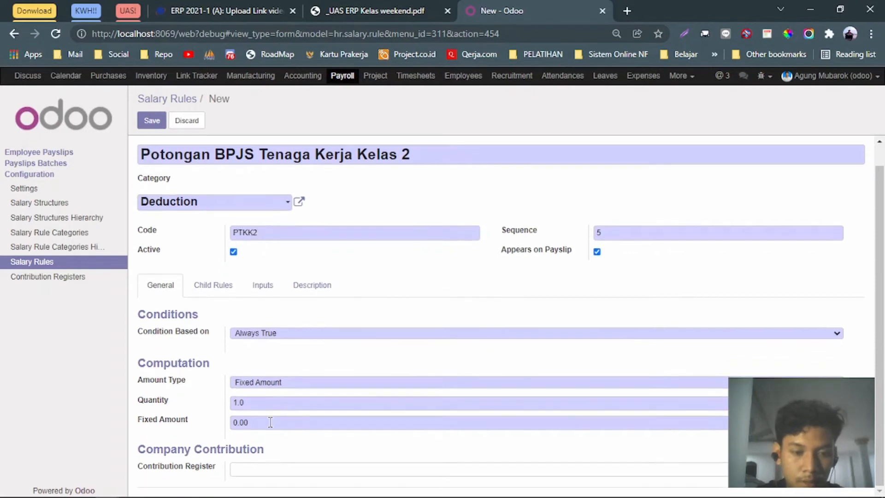
pyautogui.click(392, 8)
pyautogui.click(499, 5)
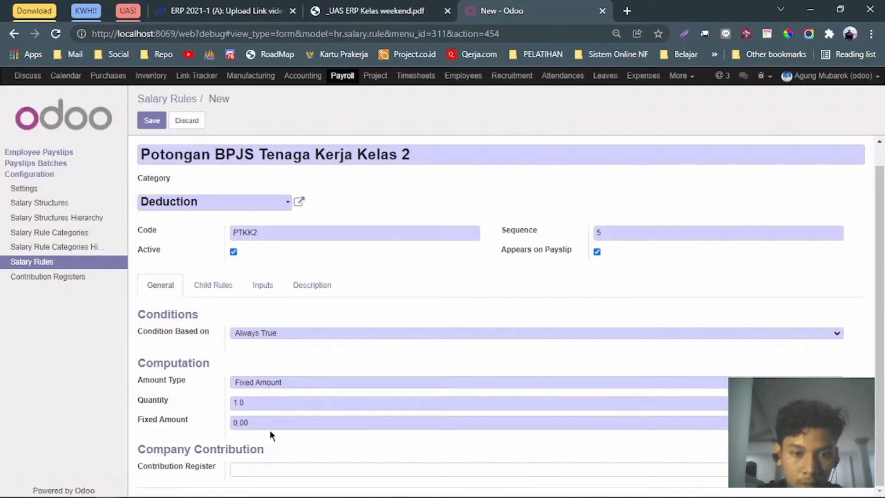
pyautogui.moveTo(248, 423); pyautogui.dragTo(237, 423)
pyautogui.press('BackSpace')
pyautogui.press('BackSpace')
pyautogui.press('BackSpace')
pyautogui.write('500000')
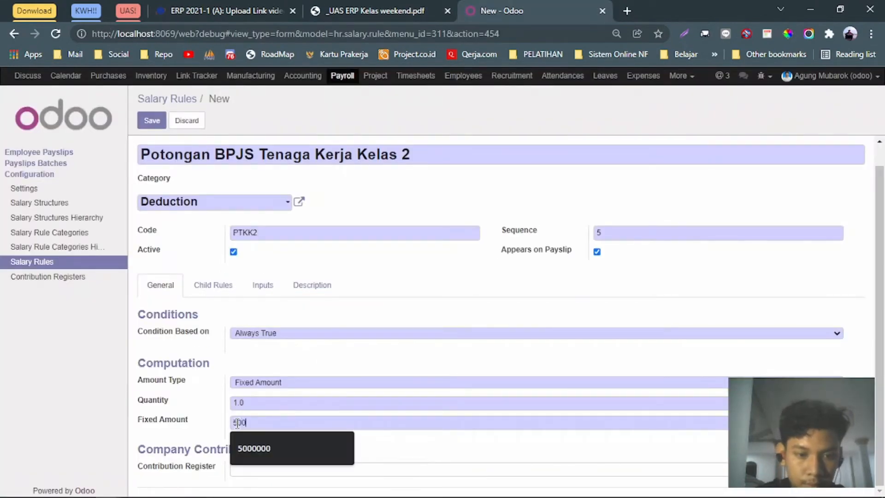
pyautogui.click(155, 128)
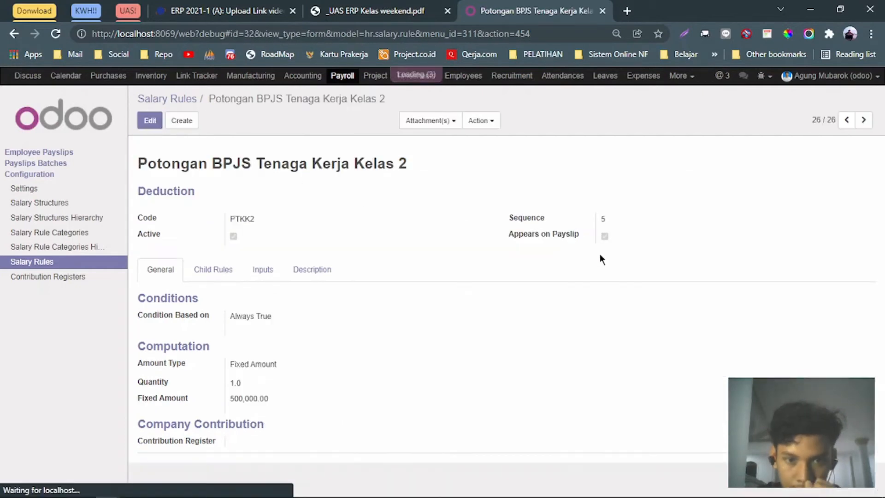
# Return to the salary rules list and mark the structures to build in the assignment PDF.
pyautogui.click(43, 261)
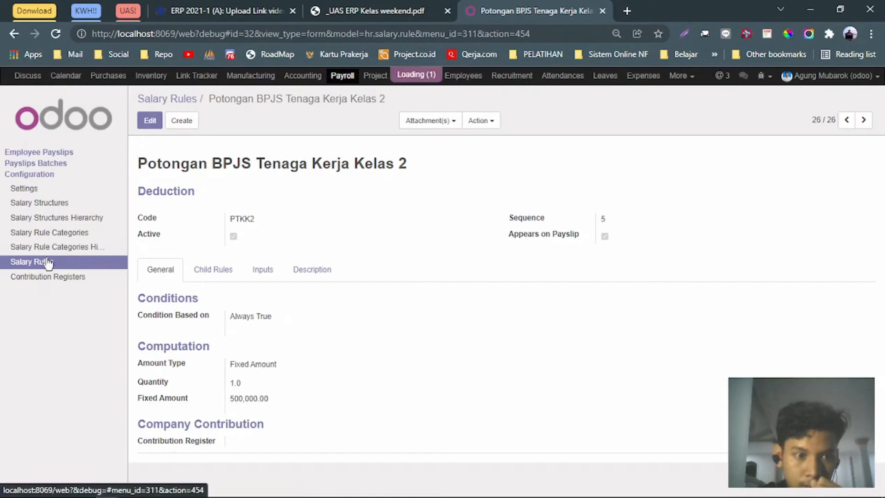
pyautogui.scroll(-3, 286, 330)
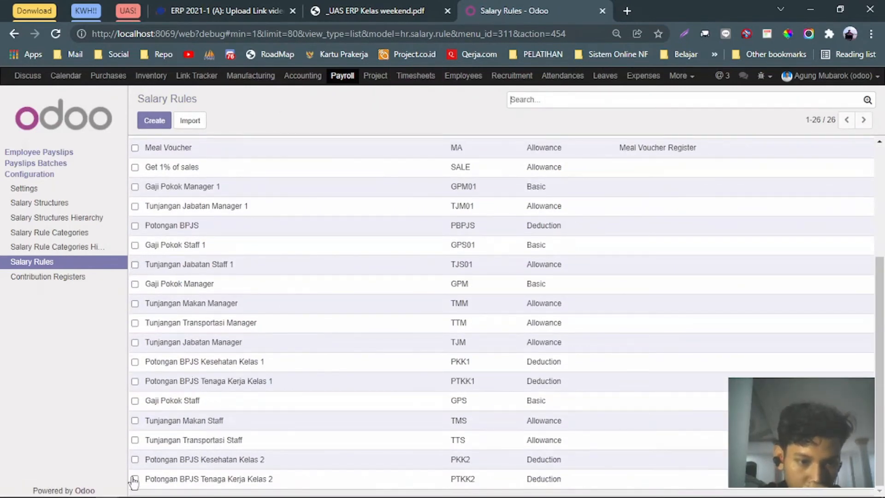
pyautogui.click(437, 9)
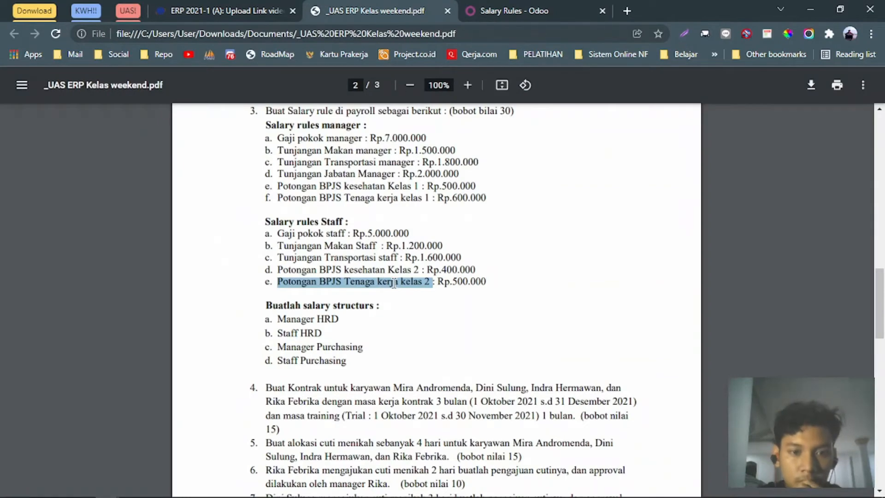
pyautogui.scroll(2, 394, 284)
pyautogui.scroll(-2, 387, 322)
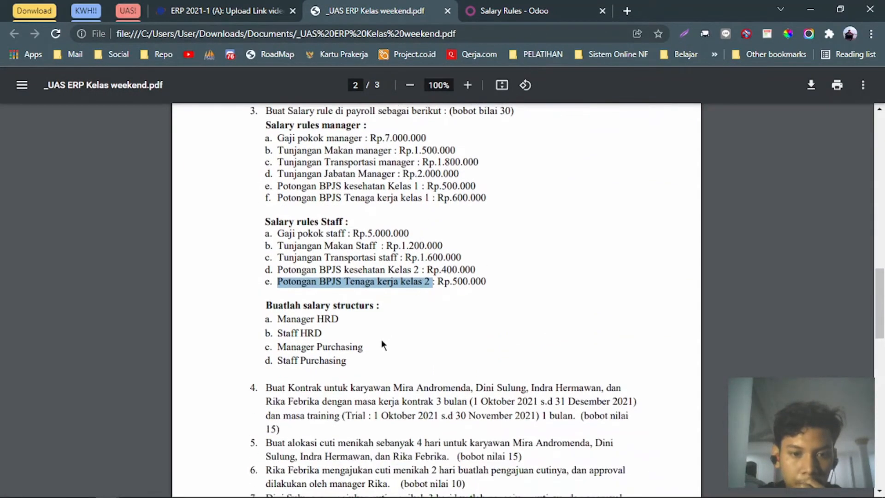
pyautogui.moveTo(375, 305); pyautogui.dragTo(356, 305)
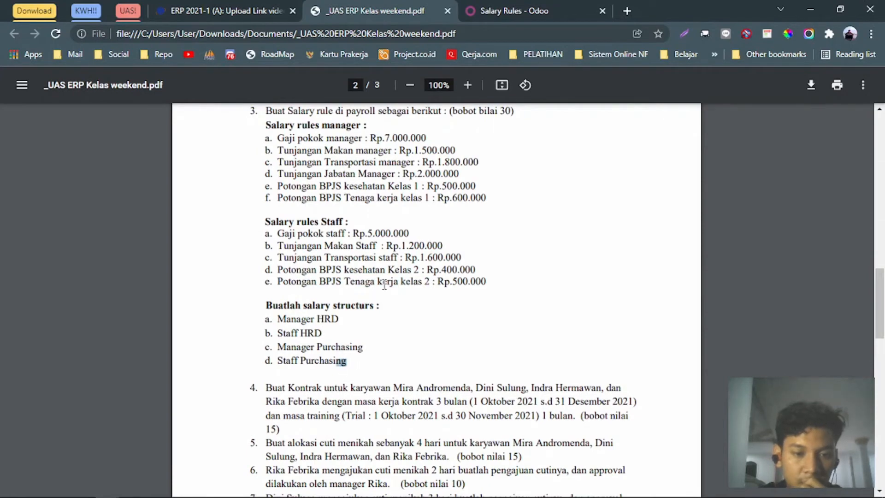
# Open Salary Structures and start a blank new structure.
pyautogui.click(488, 10)
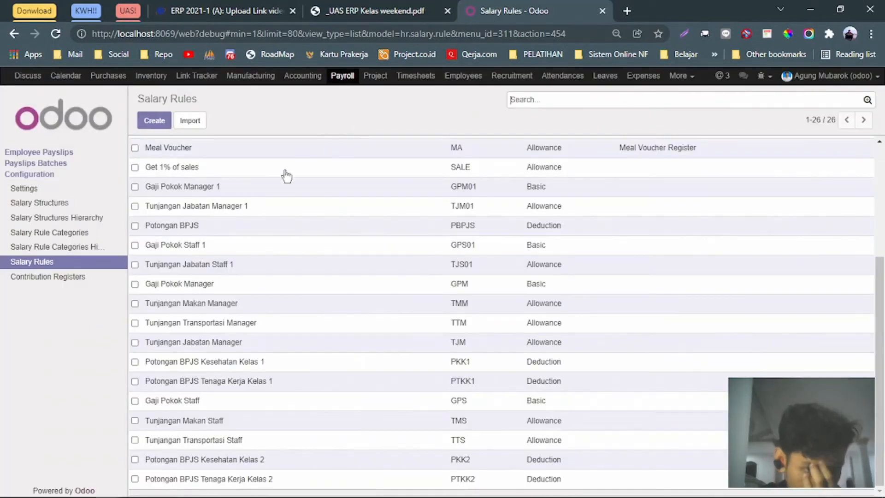
pyautogui.click(62, 205)
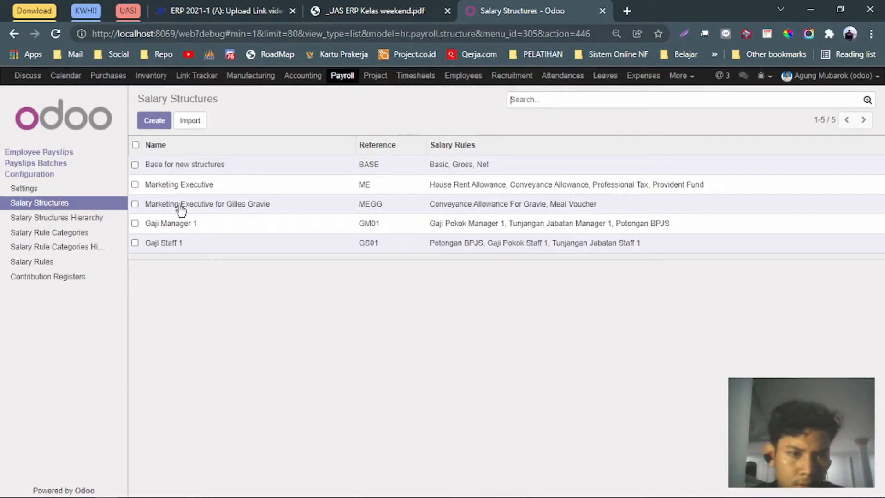
pyautogui.click(154, 121)
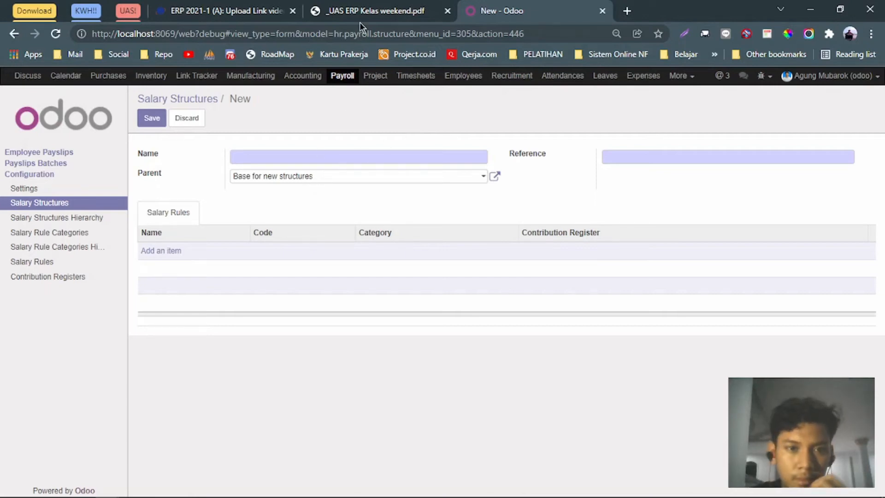
# Check the Manager HRD structure details in the assignment PDF.
pyautogui.click(392, 10)
pyautogui.click(509, 5)
pyautogui.click(378, 9)
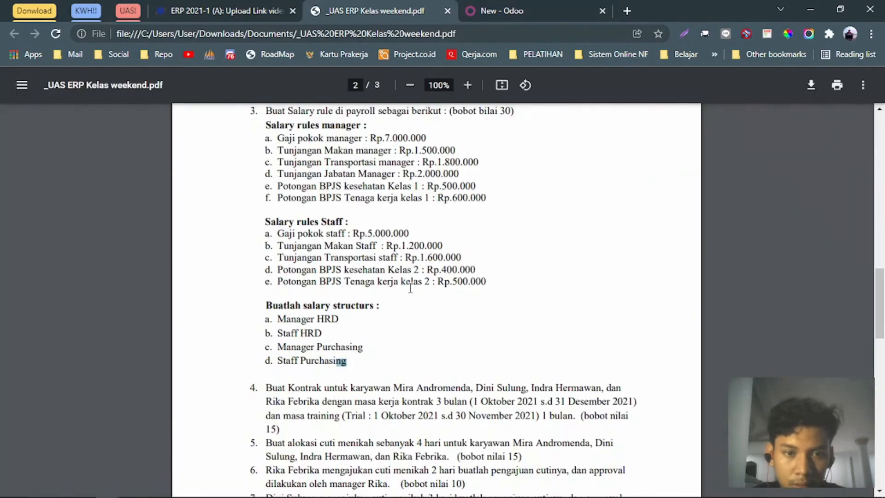
pyautogui.scroll(-4, 408, 297)
pyautogui.click(507, 6)
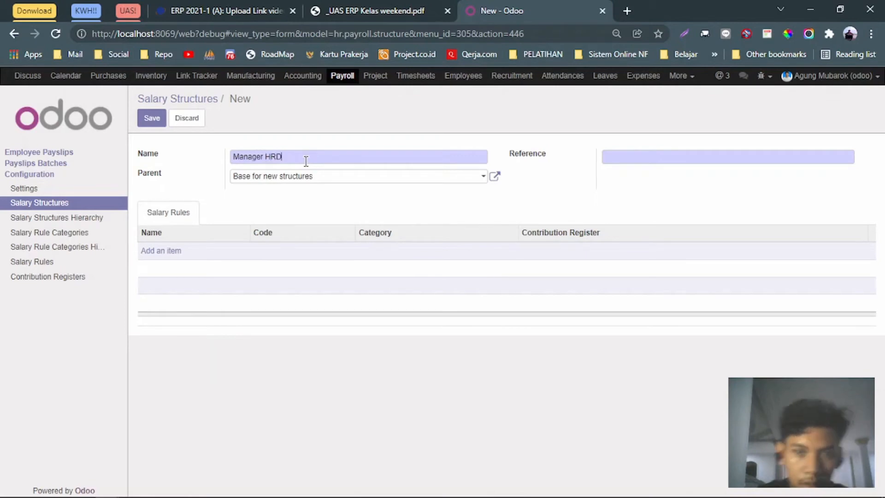
# Try creating parent 'Gaji Manager HRD' through Create and Edit, then abandon that form.
pyautogui.click(397, 179)
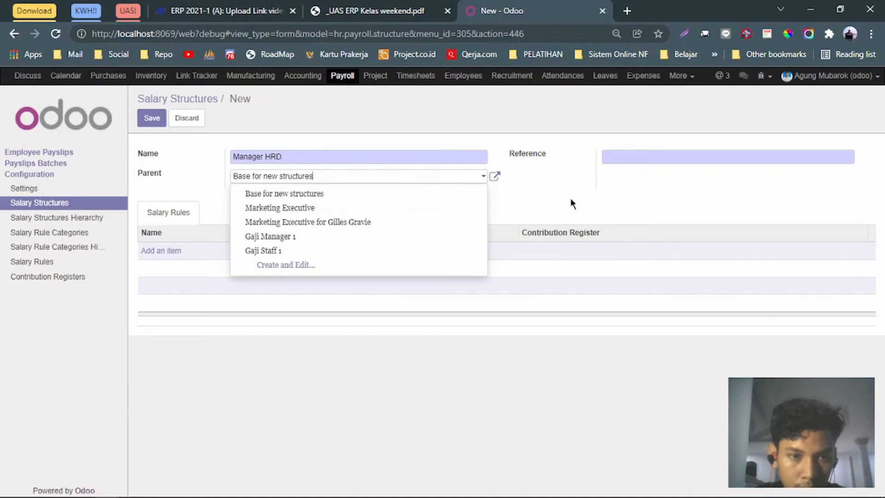
pyautogui.press('Escape')
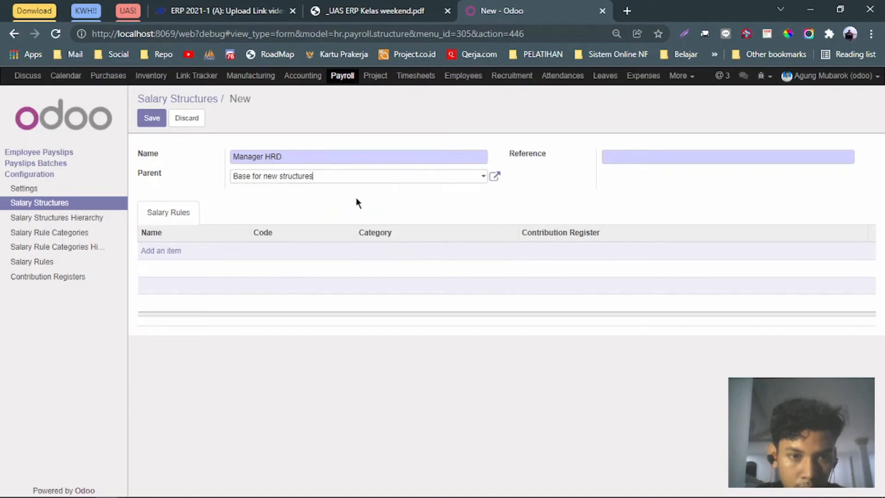
pyautogui.click(481, 178)
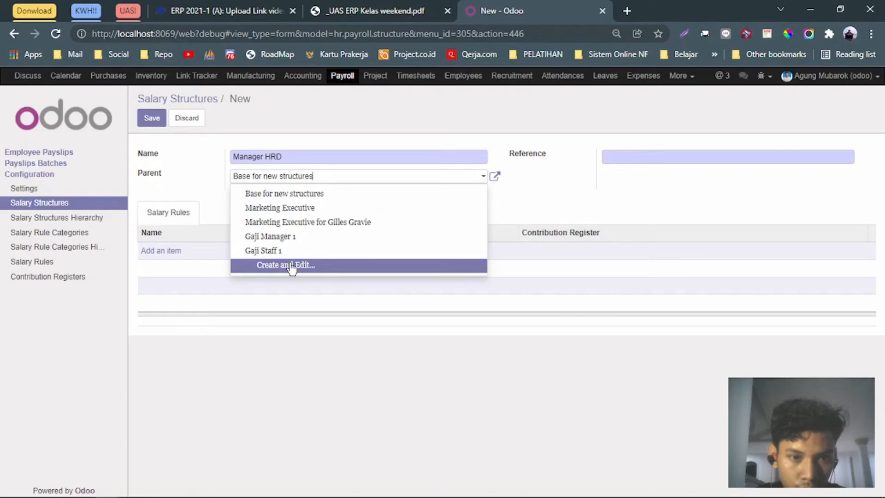
pyautogui.press('BackSpace')
pyautogui.press('BackSpace')
pyautogui.press('BackSpace')
pyautogui.press('BackSpace')
pyautogui.press('BackSpace')
pyautogui.press('BackSpace')
pyautogui.press('BackSpace')
pyautogui.press('BackSpace')
pyautogui.press('BackSpace')
pyautogui.press('BackSpace')
pyautogui.press('BackSpace')
pyautogui.press('BackSpace')
pyautogui.press('BackSpace')
pyautogui.press('BackSpace')
pyautogui.press('BackSpace')
pyautogui.press('BackSpace')
pyautogui.press('BackSpace')
pyautogui.press('BackSpace')
pyautogui.press('BackSpace')
pyautogui.press('BackSpace')
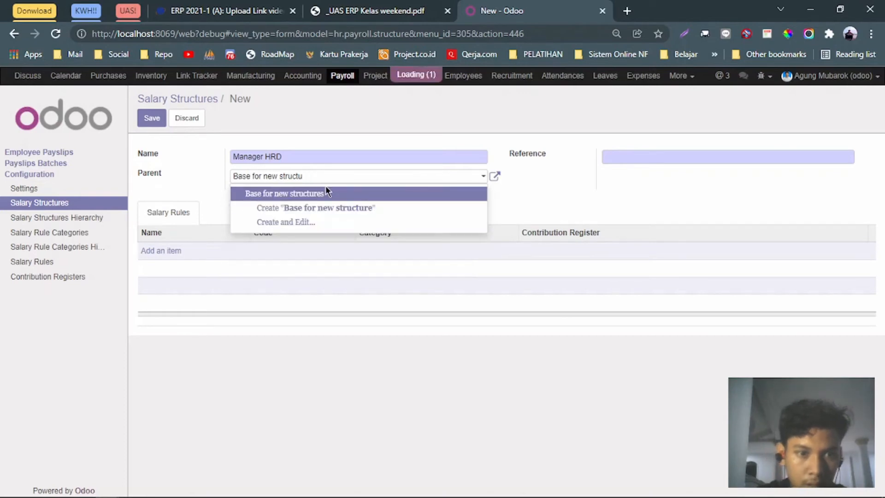
pyautogui.write('Gaji Manager HRD')
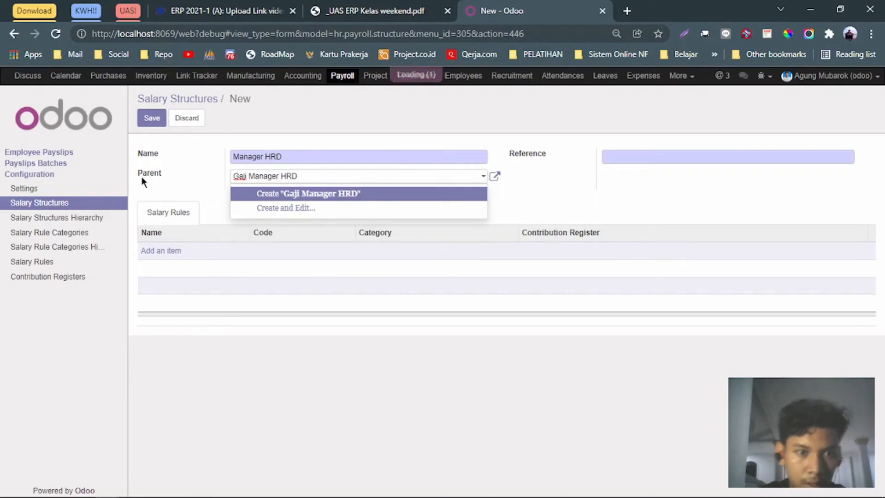
pyautogui.click(173, 194)
pyautogui.click(282, 195)
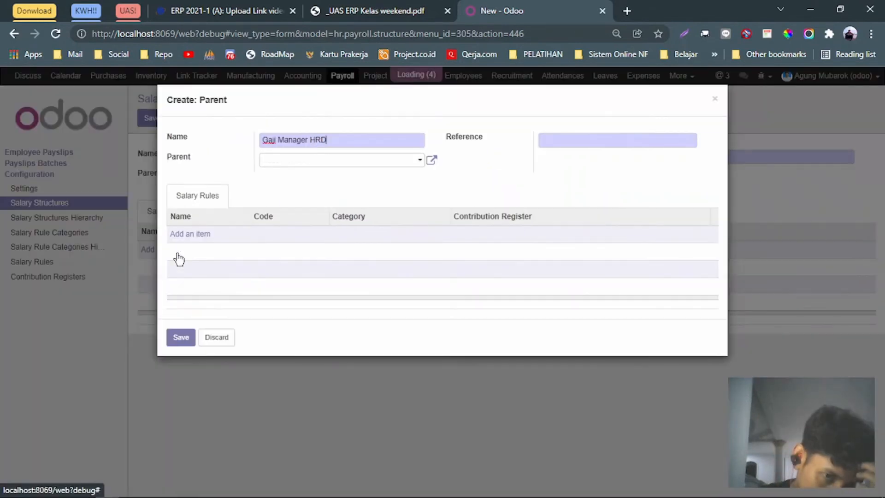
pyautogui.click(212, 235)
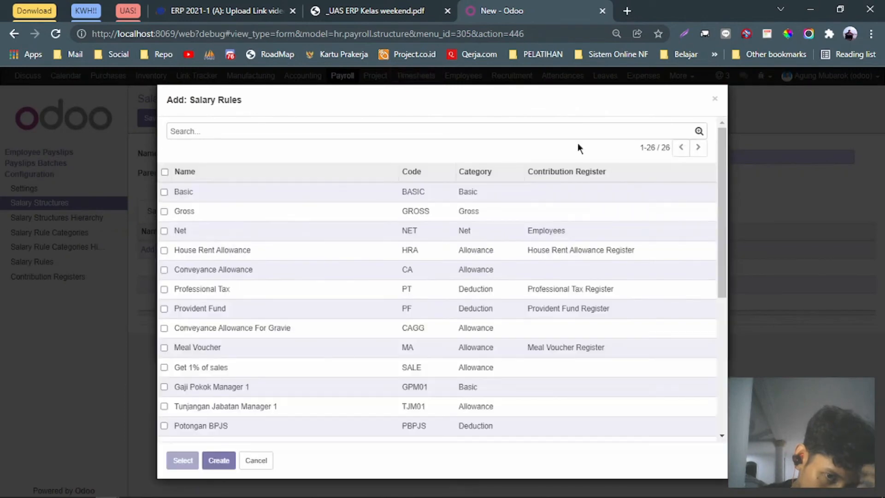
pyautogui.click(714, 99)
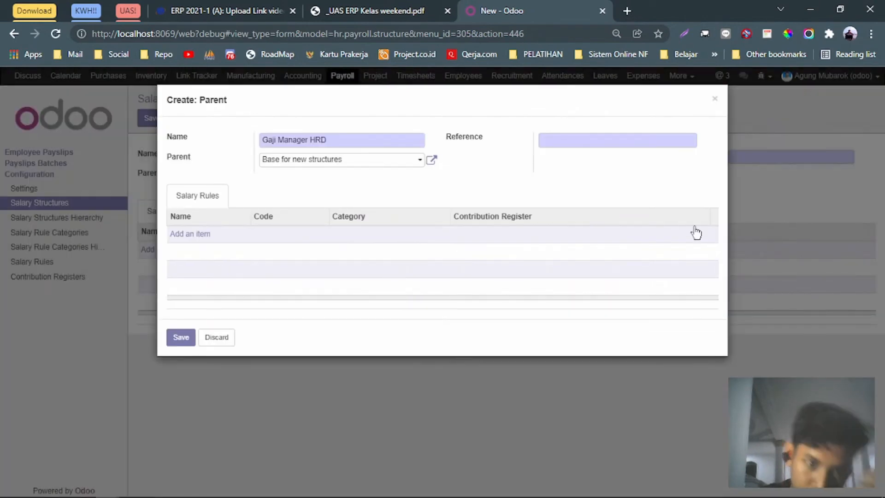
pyautogui.click(715, 101)
# Type 'Gaji Manager HRD' in the Parent field again and start creating it.
pyautogui.click(324, 179)
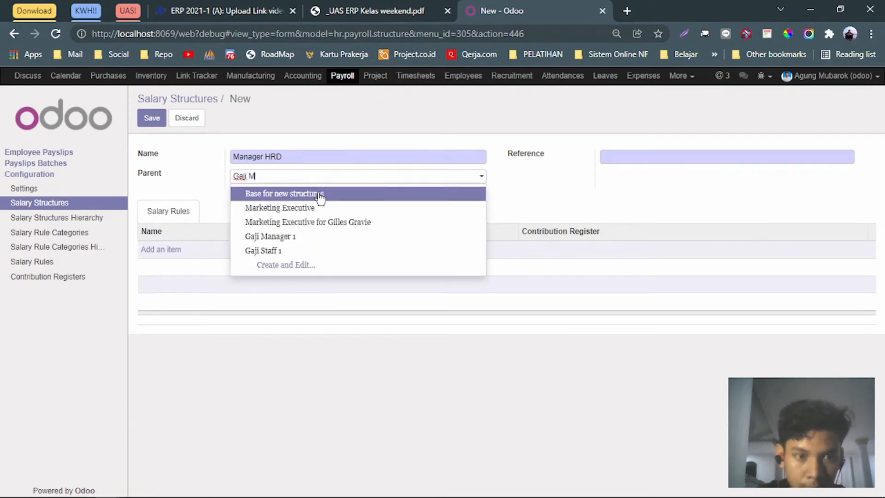
pyautogui.write('Gaji Mange')
pyautogui.press('BackSpace')
pyautogui.press('BackSpace')
pyautogui.write('a')
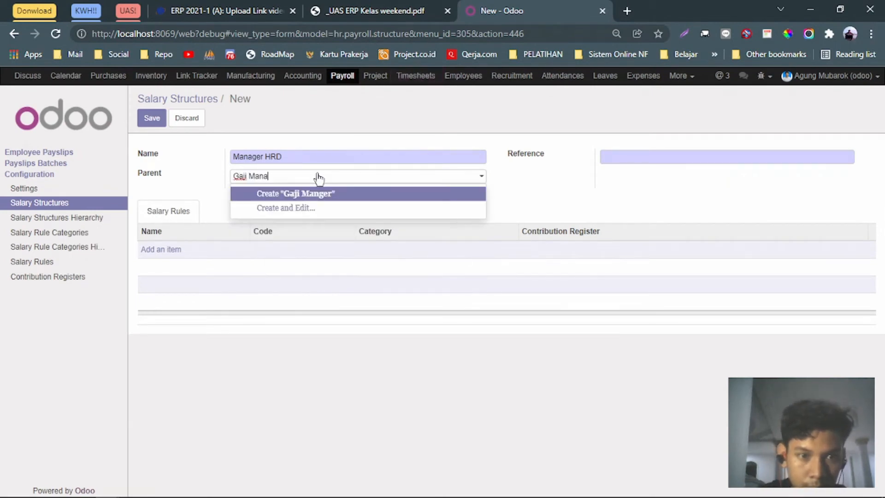
pyautogui.write('ger HRD')
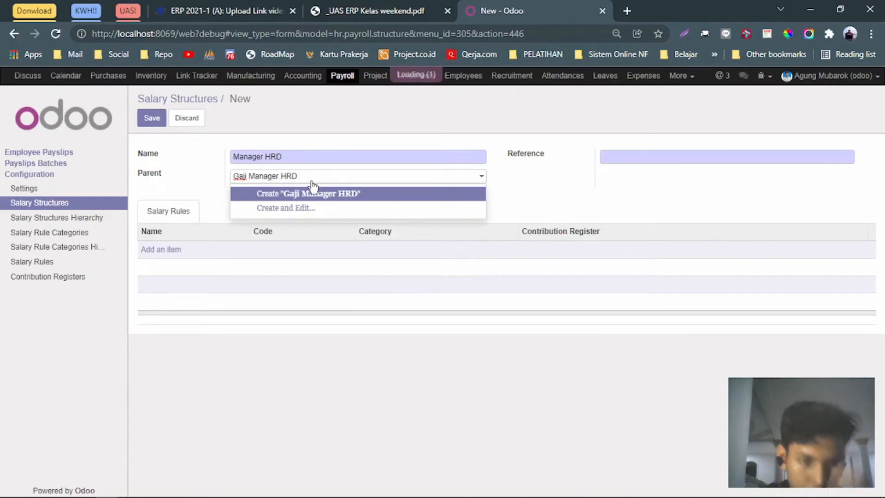
pyautogui.press('Return')
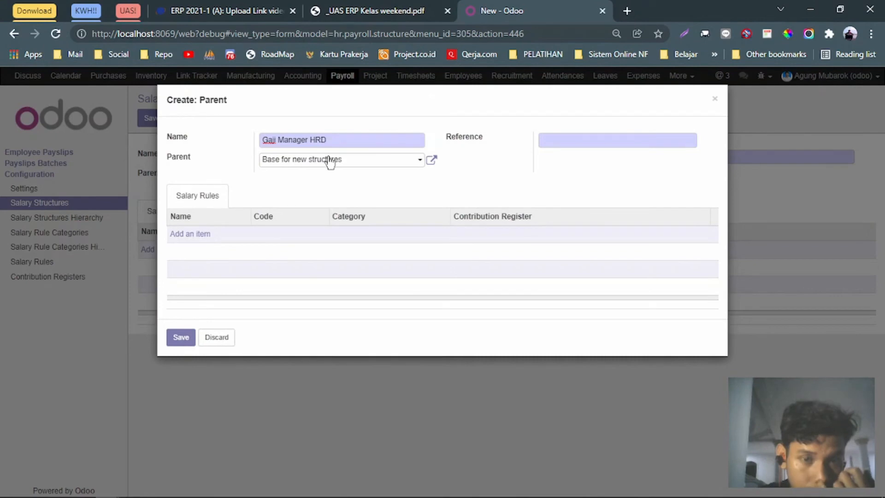
# Open the Add: Salary Rules picker and check the manager rules in the assignment PDF.
pyautogui.click(197, 237)
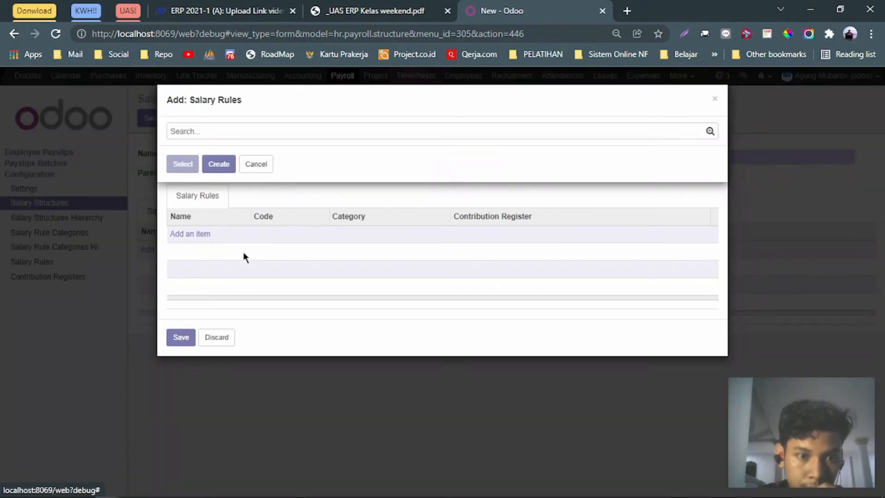
pyautogui.scroll(-5, 289, 285)
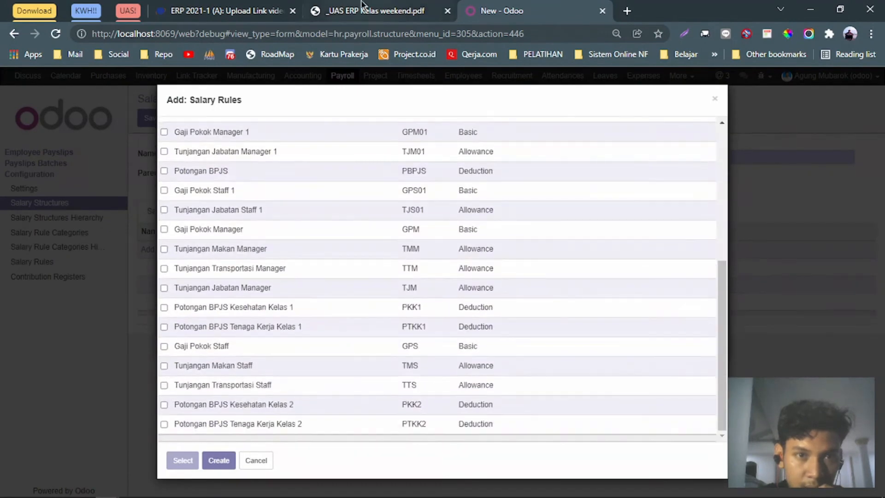
pyautogui.hotkey('ctrl', 'shift', 'Tab')
pyautogui.scroll(2, 306, 152)
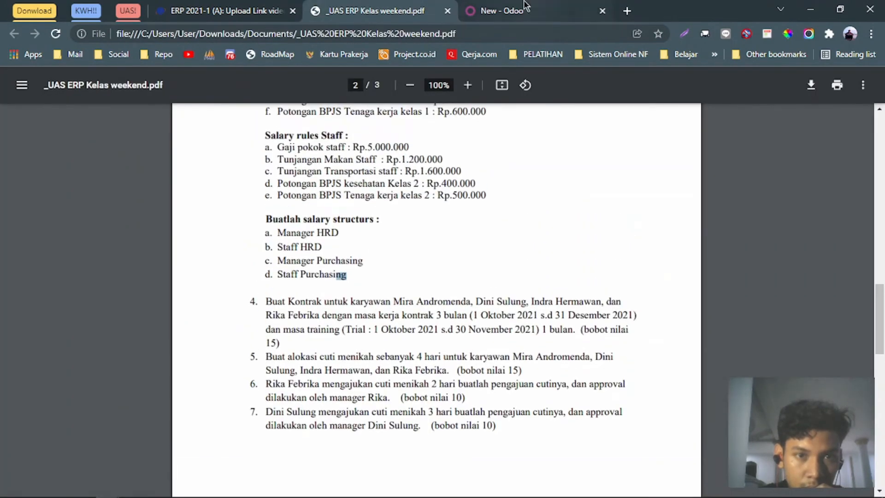
pyautogui.click(516, 10)
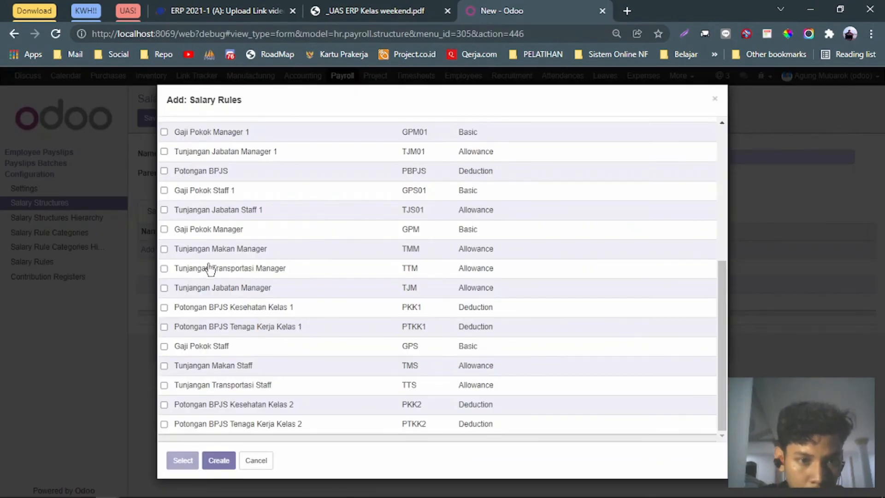
# Tick GPM, TMM, TTM, TJM, PKK1 and PTKK1 and add them to Gaji Manager HRD.
pyautogui.click(164, 229)
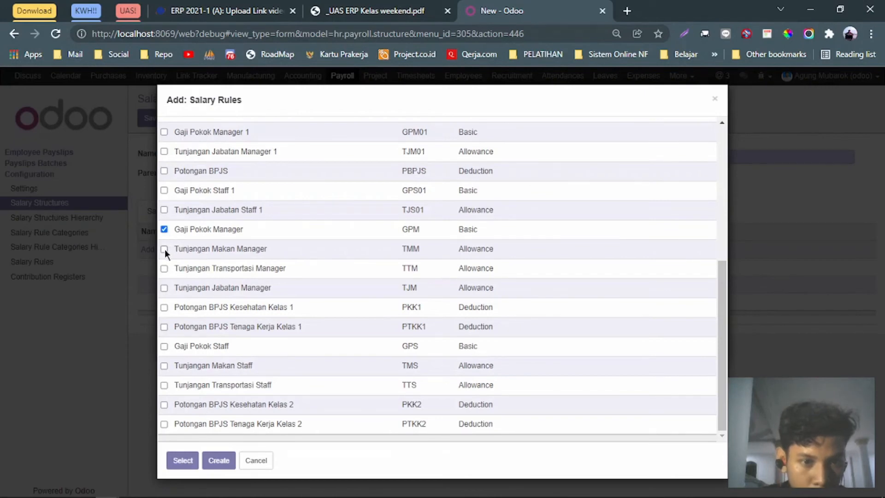
pyautogui.click(164, 249)
pyautogui.click(164, 288)
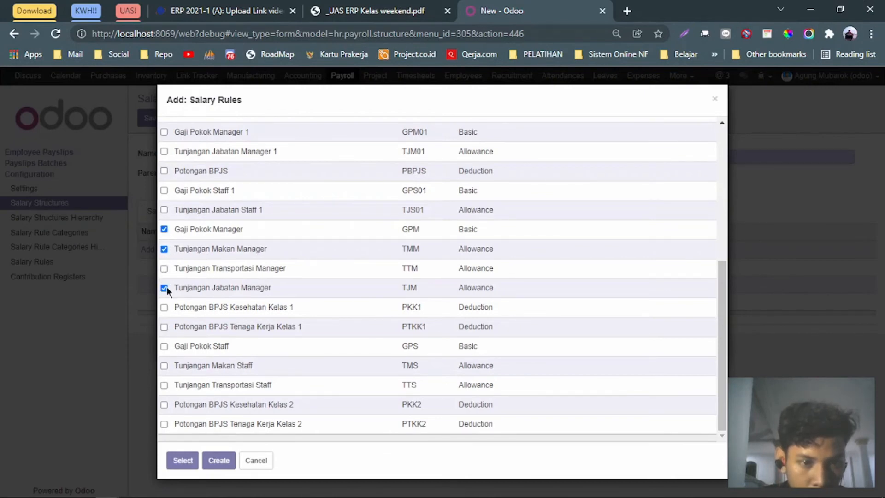
pyautogui.click(165, 307)
pyautogui.click(164, 326)
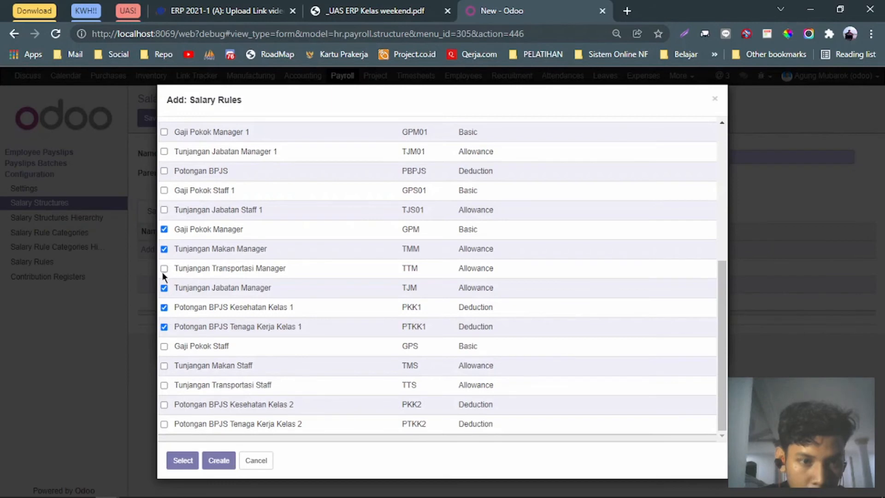
pyautogui.click(368, 10)
pyautogui.scroll(3, 364, 246)
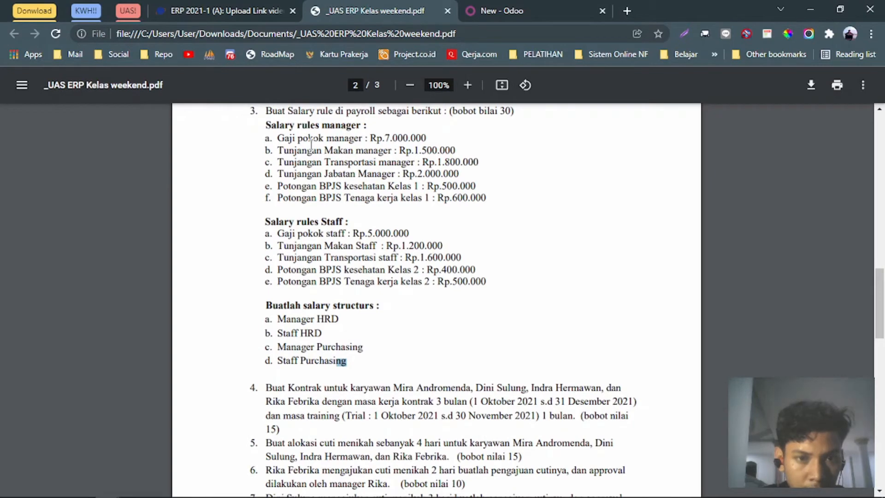
pyautogui.hotkey('ctrl', 'Tab')
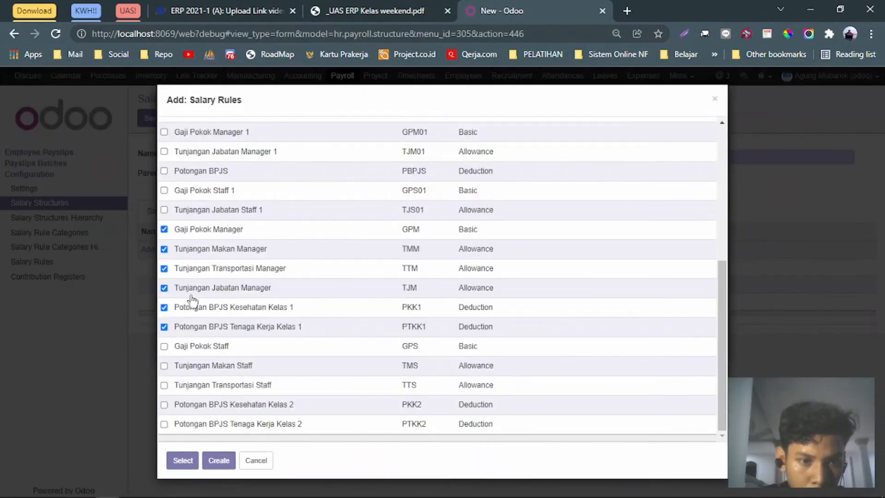
pyautogui.click(182, 460)
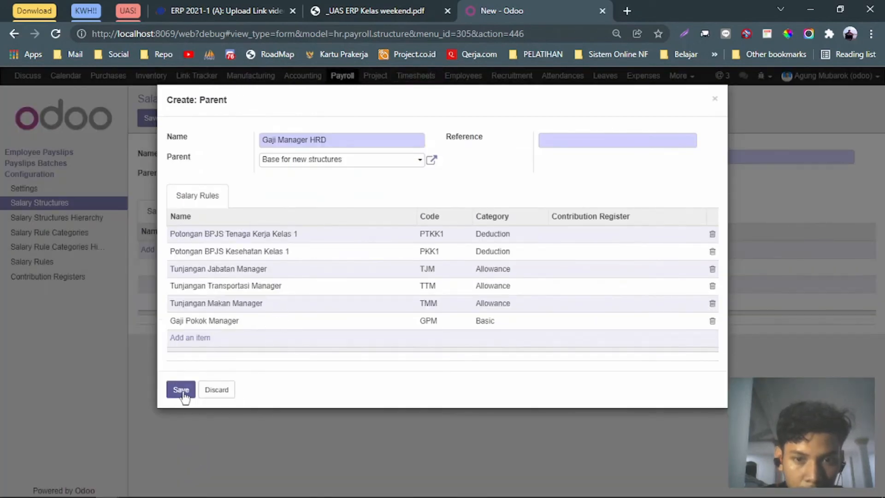
# Give the Gaji Manager HRD parent structure reference GM_HRD and save it.
pyautogui.click(181, 391)
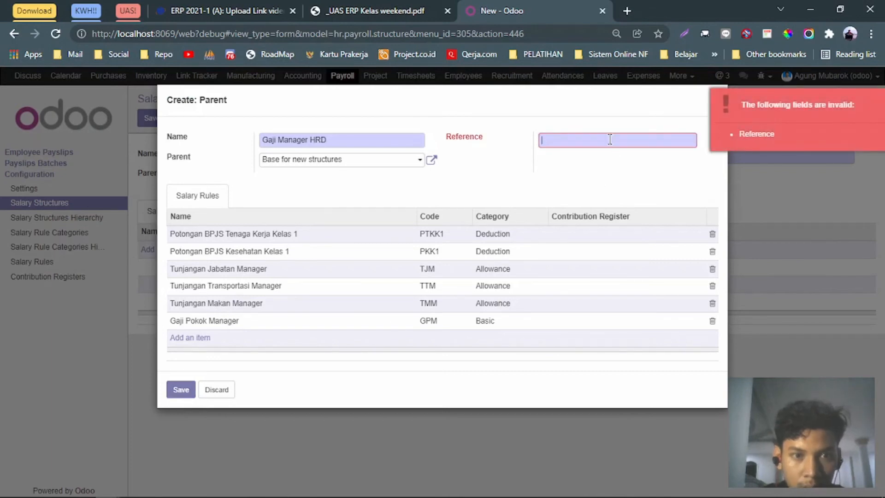
pyautogui.write('GM')
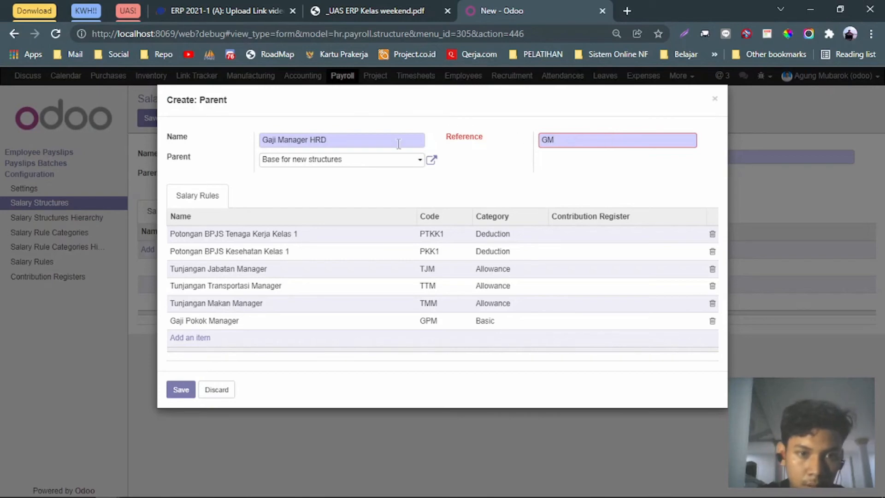
pyautogui.click(278, 142)
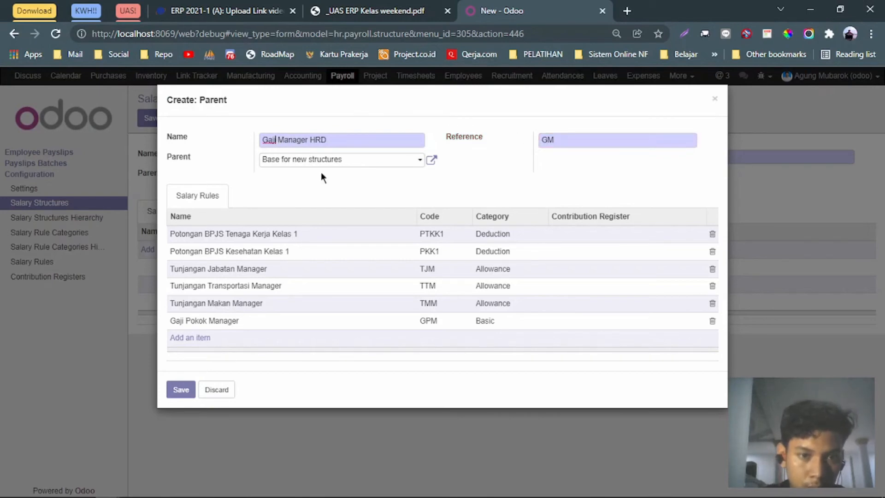
pyautogui.click(581, 137)
pyautogui.write('GM_HRD')
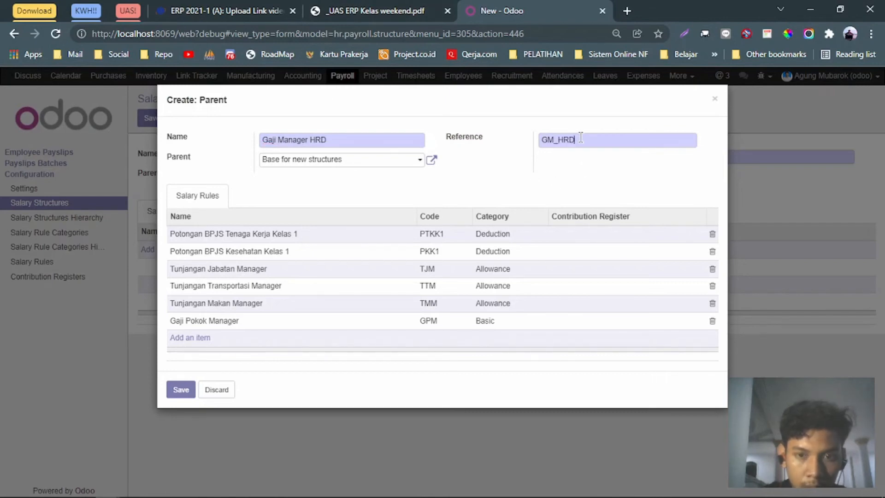
pyautogui.click(180, 390)
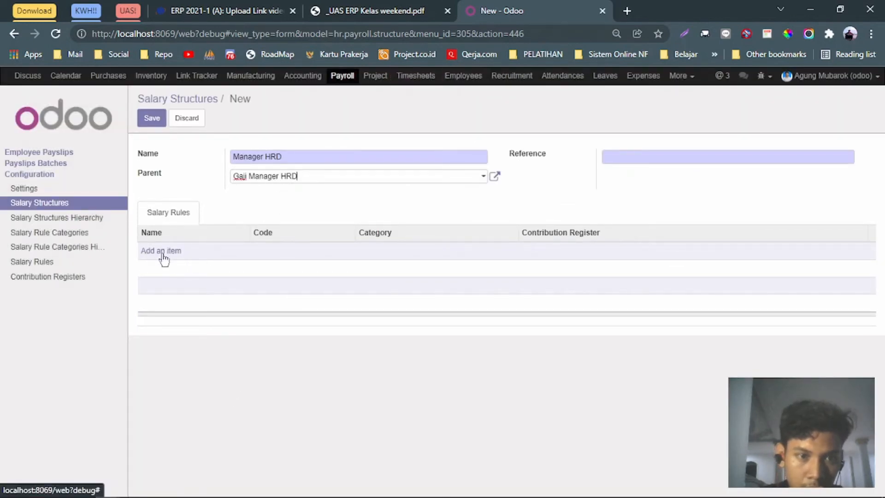
# Clear the Parent field on the Manager HRD structure, leaving it empty.
pyautogui.click(344, 181)
pyautogui.press('BackSpace')
pyautogui.press('BackSpace')
pyautogui.press('BackSpace')
pyautogui.press('BackSpace')
pyautogui.press('BackSpace')
pyautogui.press('BackSpace')
pyautogui.press('BackSpace')
pyautogui.press('BackSpace')
pyautogui.press('BackSpace')
pyautogui.press('BackSpace')
pyautogui.press('BackSpace')
pyautogui.press('BackSpace')
pyautogui.press('BackSpace')
pyautogui.press('BackSpace')
pyautogui.press('BackSpace')
pyautogui.press('BackSpace')
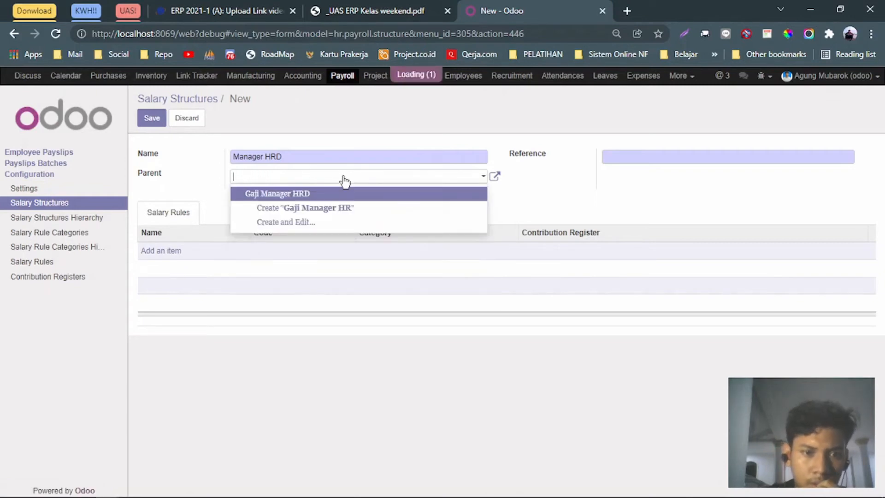
pyautogui.click(547, 197)
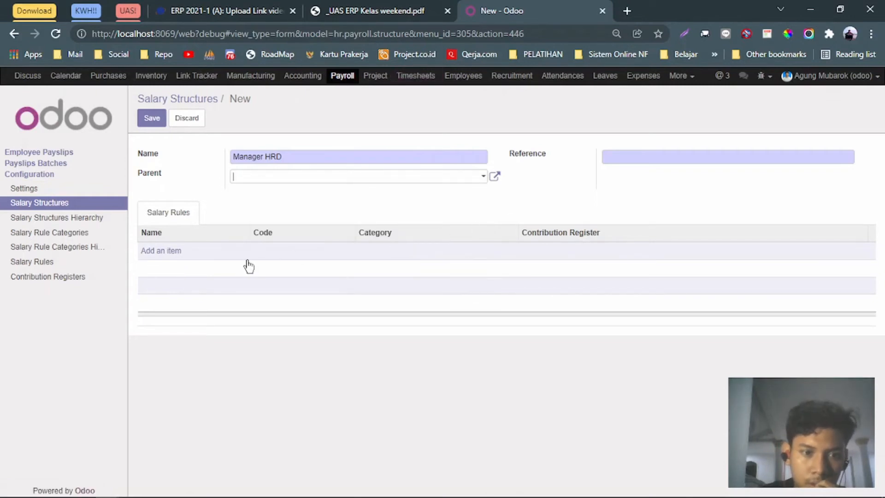
pyautogui.click(171, 253)
# Add the six manager rules to Manager HRD, set reference 'Manager HRD', and save.
pyautogui.scroll(-5, 196, 308)
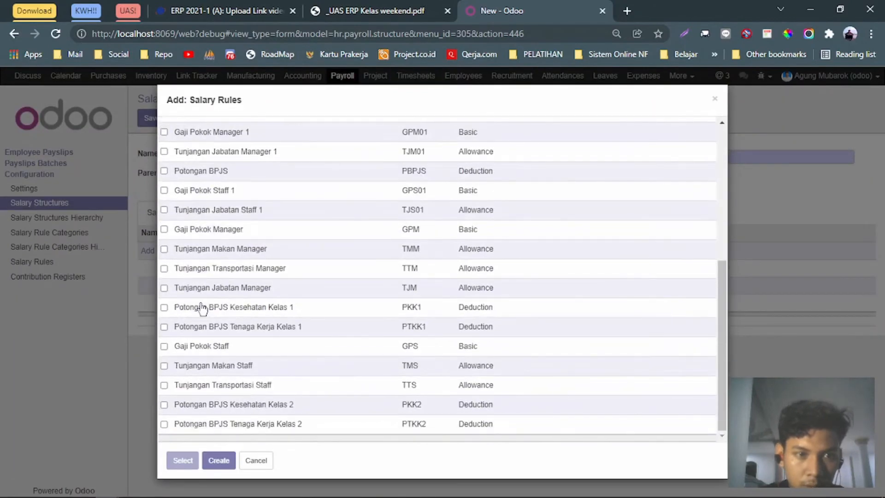
pyautogui.click(165, 229)
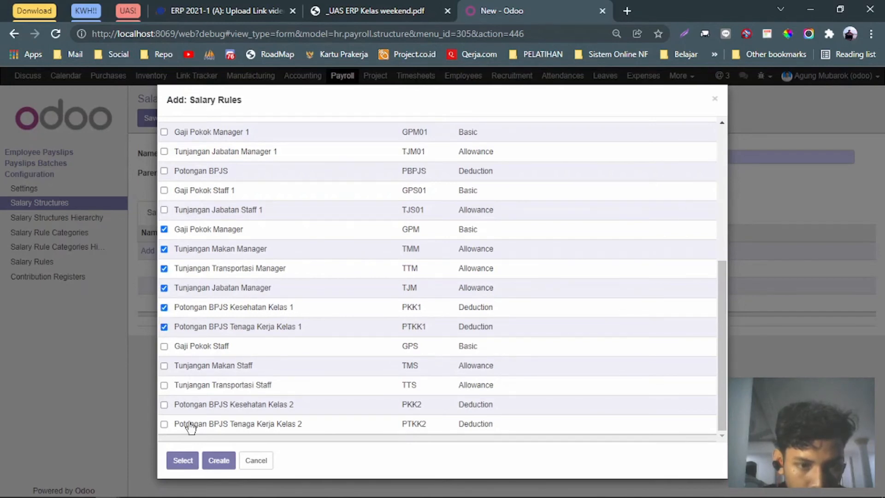
pyautogui.click(182, 460)
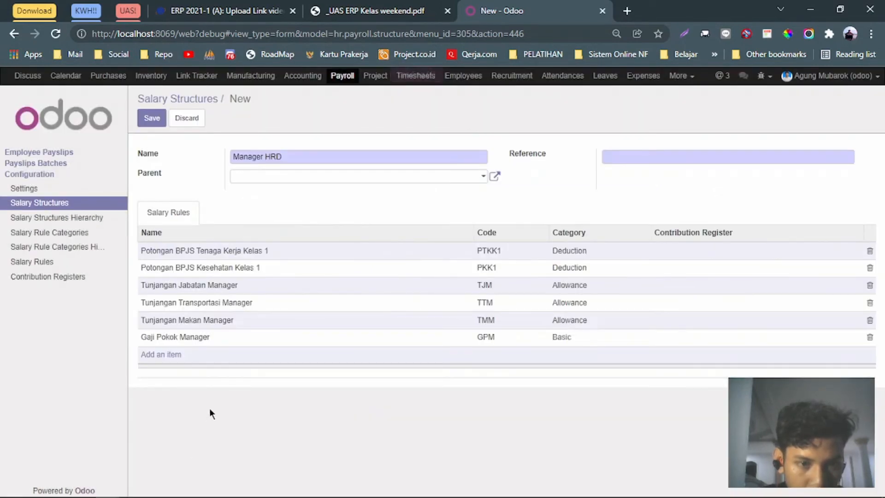
pyautogui.click(637, 154)
pyautogui.write('Manager HRD')
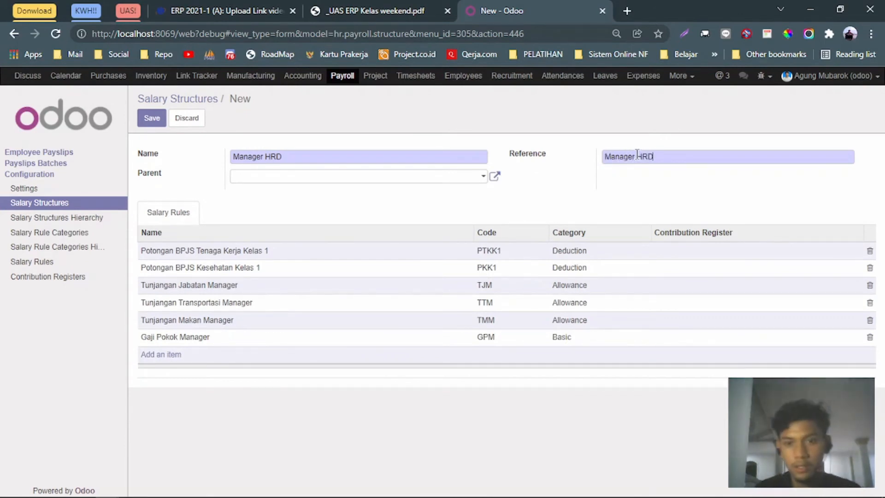
pyautogui.click(159, 117)
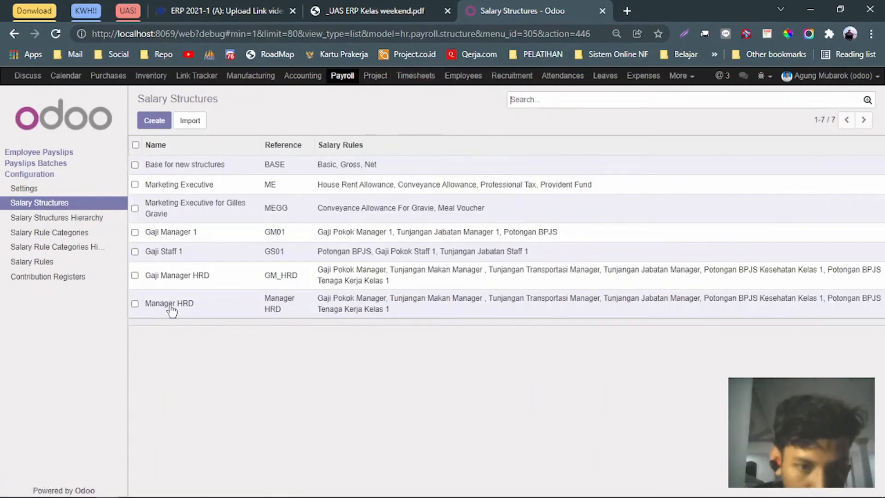
pyautogui.click(154, 123)
# Review the staff salary rules in the assignment PDF, then return to the Staff HRD form.
pyautogui.hotkey('alt', 'Tab')
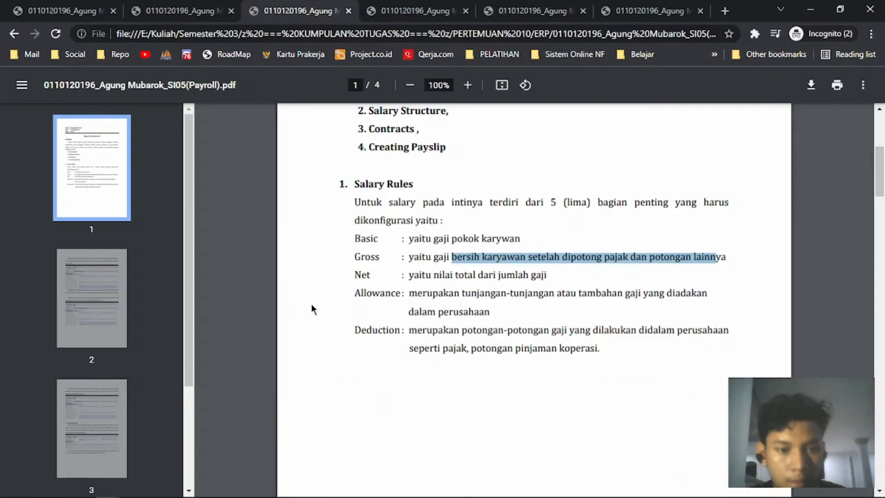
pyautogui.hotkey('alt', 'Tab')
pyautogui.click(363, 6)
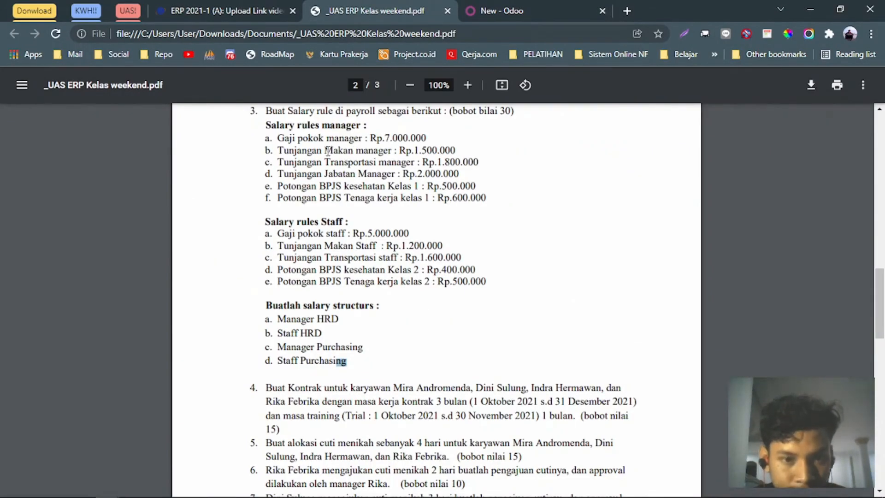
pyautogui.click(539, 5)
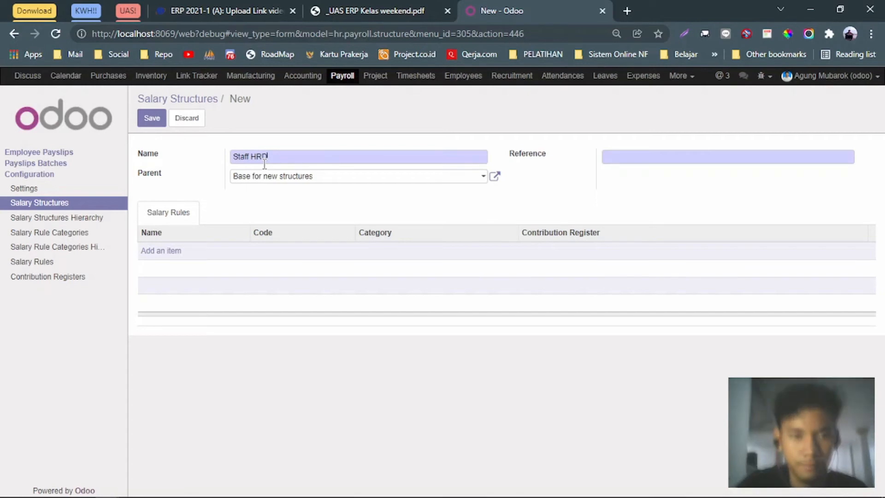
# Clear the default parent on Staff HRD and select the staff rule lines in the brief.
pyautogui.click(325, 179)
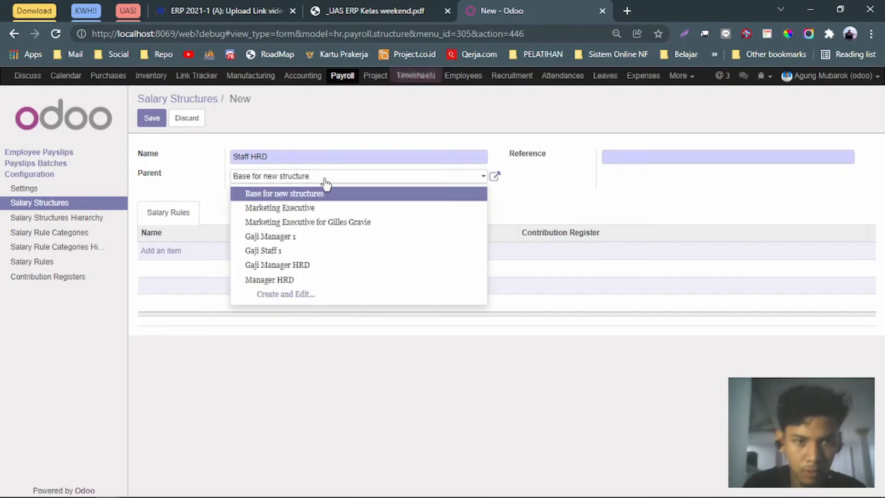
pyautogui.press('BackSpace')
pyautogui.press('BackSpace')
pyautogui.press('BackSpace')
pyautogui.press('BackSpace')
pyautogui.press('BackSpace')
pyautogui.press('BackSpace')
pyautogui.press('BackSpace')
pyautogui.press('BackSpace')
pyautogui.press('BackSpace')
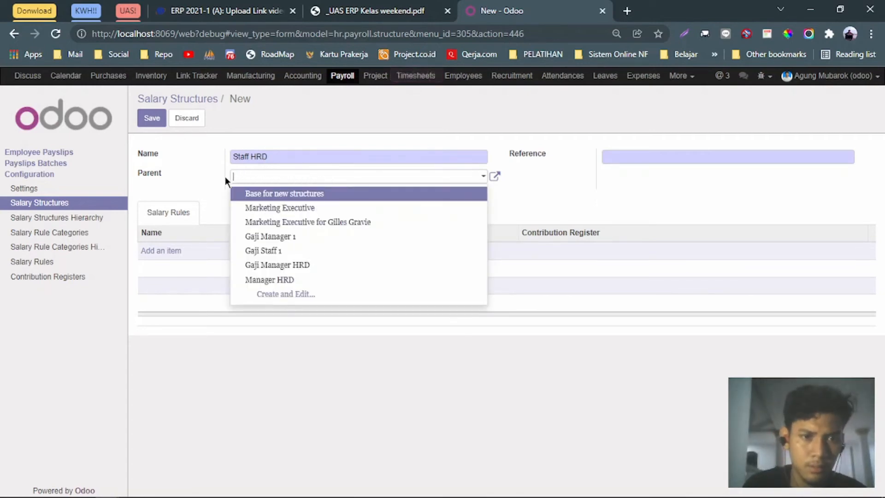
pyautogui.click(192, 258)
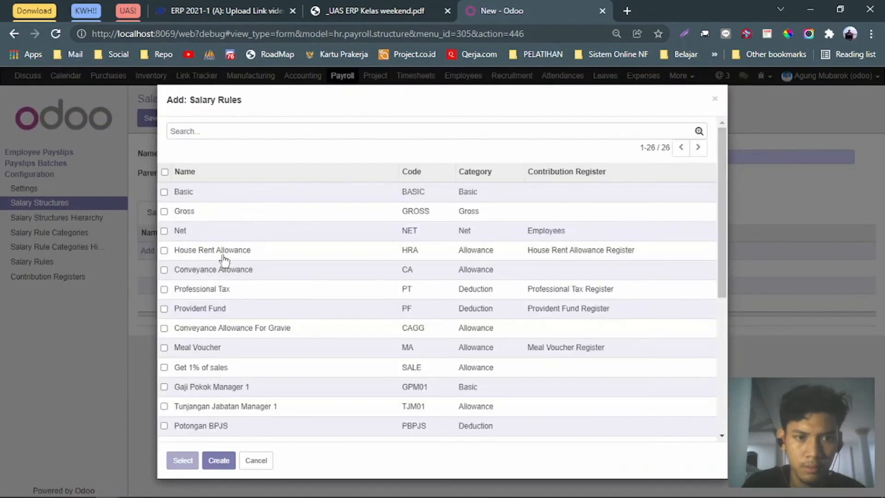
pyautogui.scroll(-6, 225, 318)
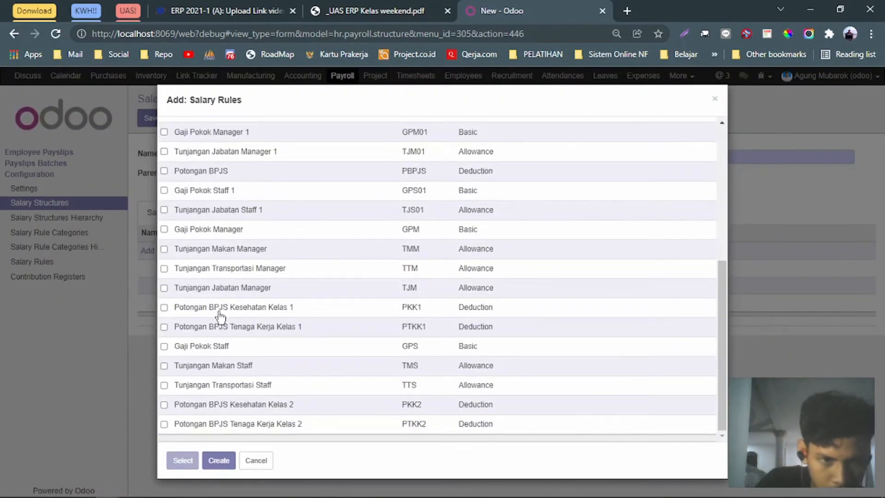
pyautogui.click(364, 14)
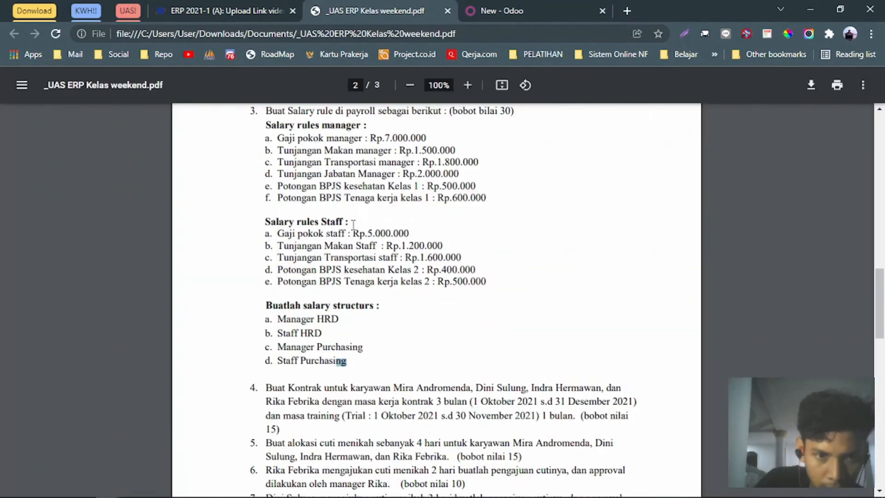
pyautogui.scroll(5, 353, 224)
pyautogui.scroll(-6, 353, 225)
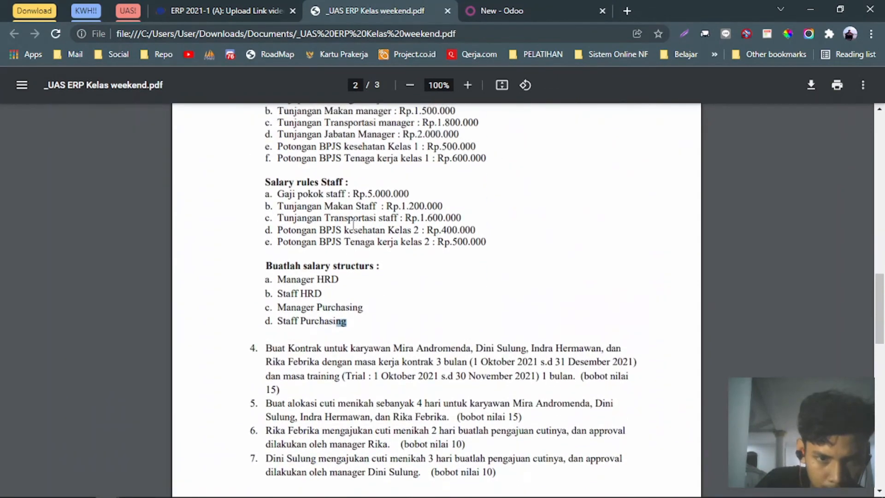
pyautogui.scroll(1, 352, 225)
pyautogui.moveTo(273, 234); pyautogui.dragTo(486, 282)
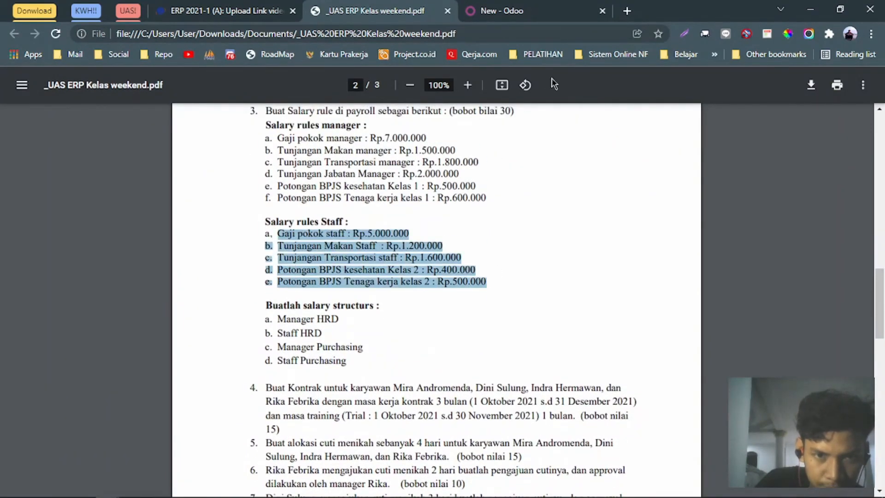
pyautogui.click(553, 11)
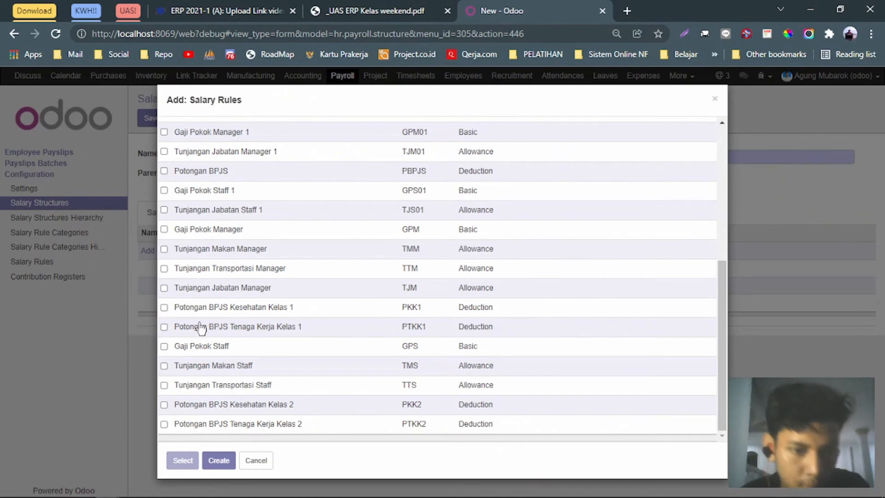
# Add the five staff rules, starting with Gaji Pokok Staff, and save Staff HRD.
pyautogui.click(164, 346)
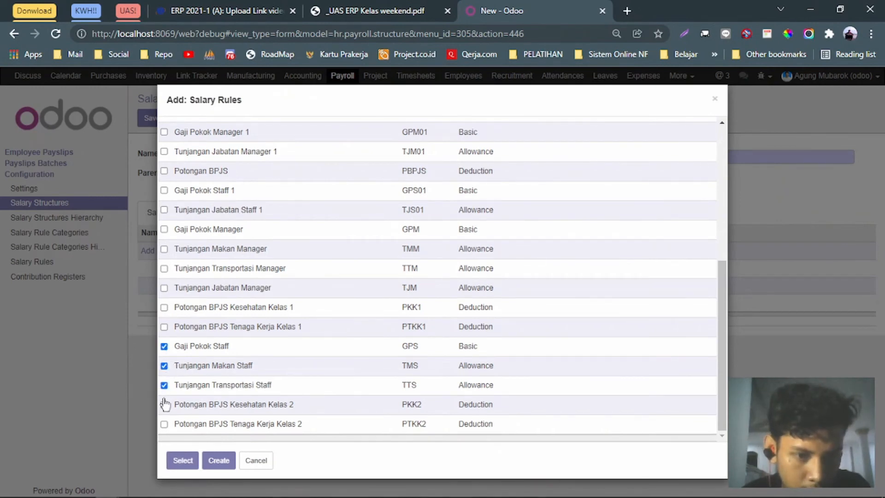
pyautogui.click(369, 10)
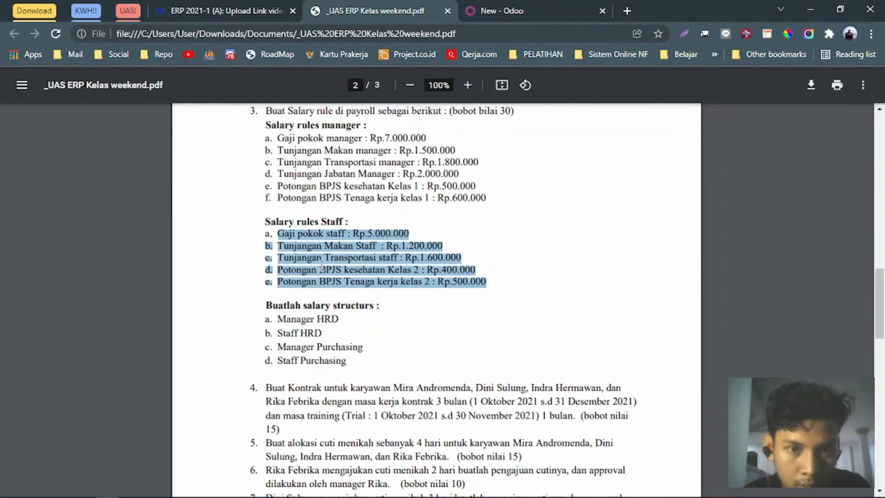
pyautogui.click(507, 9)
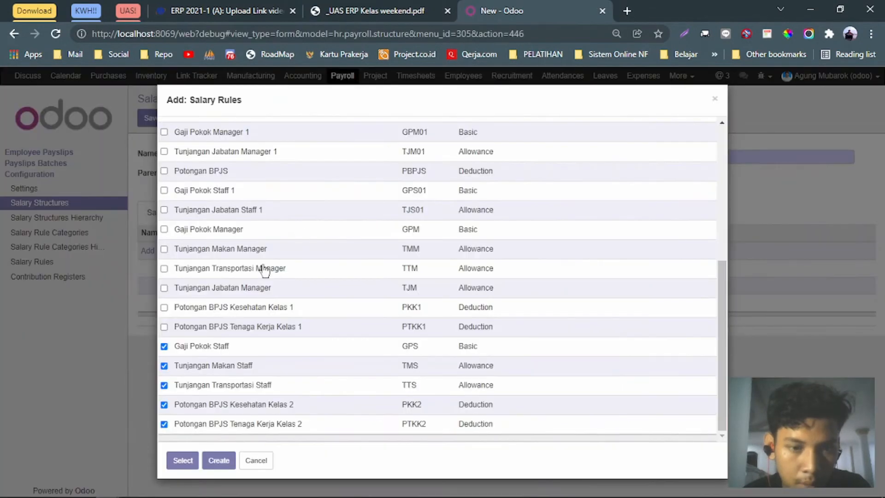
pyautogui.click(185, 458)
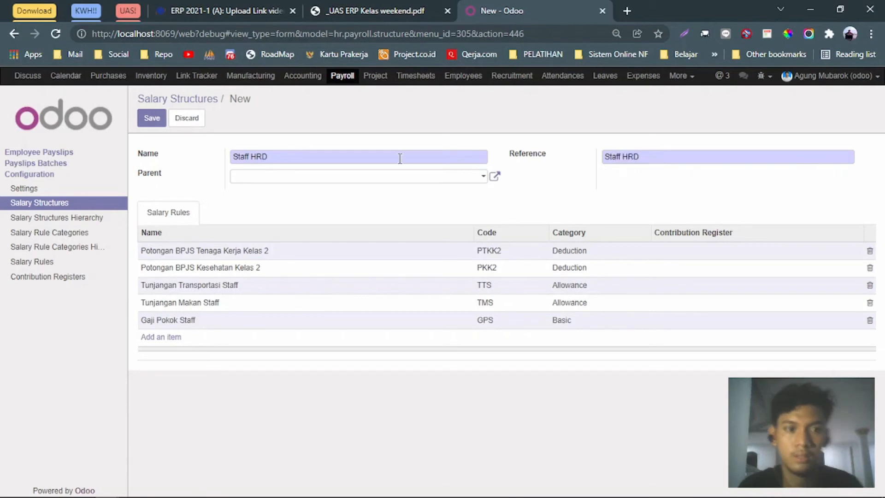
pyautogui.click(151, 123)
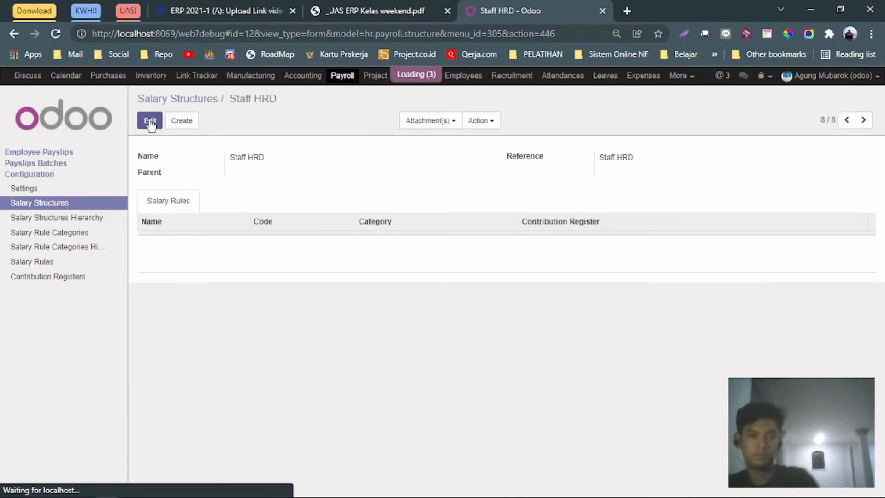
# Start a new structure named 'Manager Purchasing', copying the name from the brief.
pyautogui.click(189, 126)
pyautogui.click(375, 12)
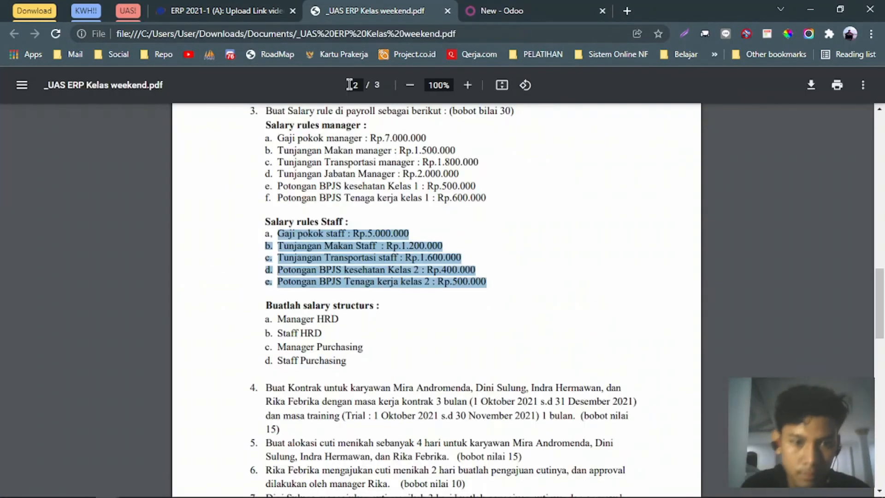
pyautogui.tripleClick(347, 344)
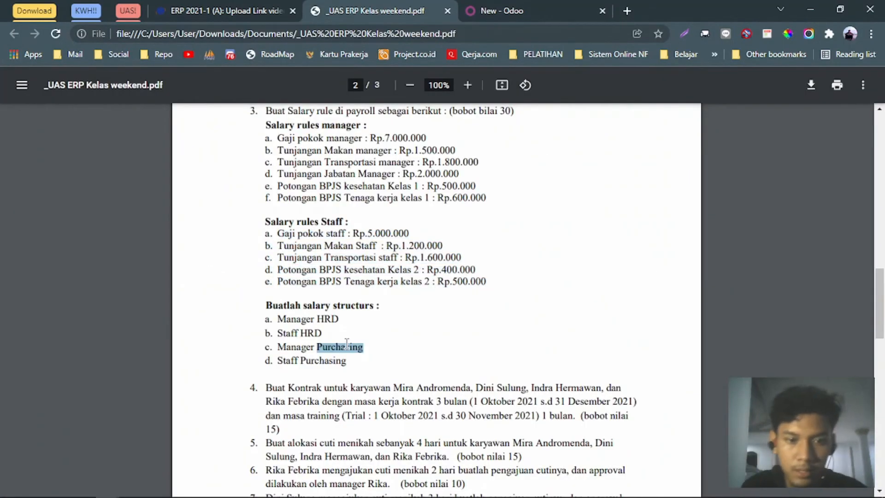
pyautogui.click(301, 356)
pyautogui.moveTo(279, 347); pyautogui.dragTo(363, 347)
pyautogui.hotkey('ctrl', 'c')
pyautogui.click(502, 10)
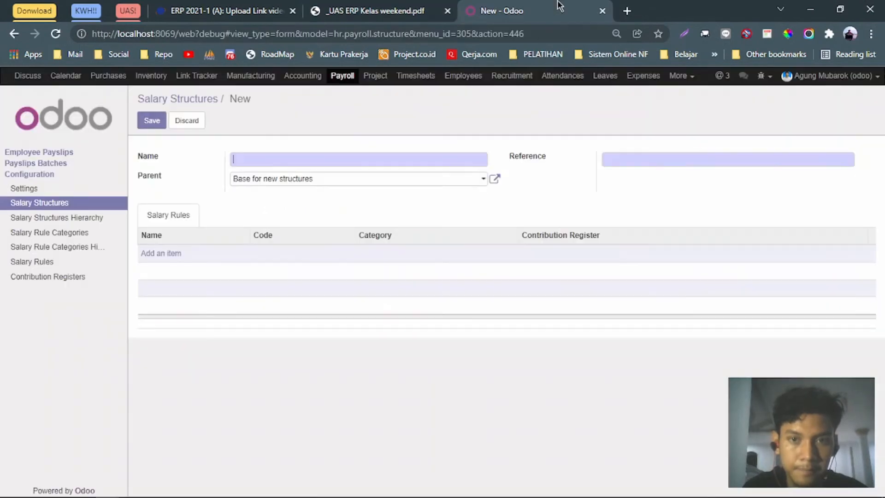
pyautogui.click(309, 158)
pyautogui.hotkey('ctrl', 'v')
# Leave the Manager Purchasing structure without a parent, cancelling the new-parent prompt.
pyautogui.click(330, 178)
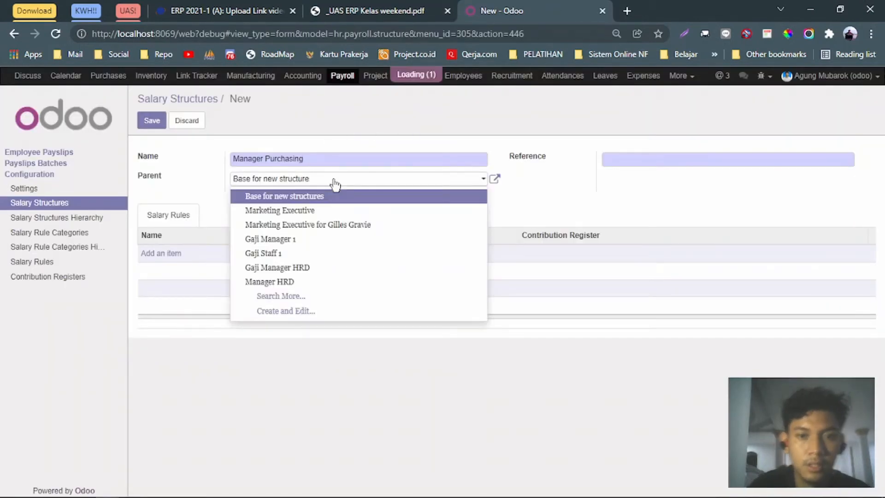
pyautogui.press('BackSpace')
pyautogui.press('BackSpace')
pyautogui.press('BackSpace')
pyautogui.press('BackSpace')
pyautogui.press('BackSpace')
pyautogui.press('BackSpace')
pyautogui.press('BackSpace')
pyautogui.press('BackSpace')
pyautogui.press('BackSpace')
pyautogui.press('BackSpace')
pyautogui.press('BackSpace')
pyautogui.press('BackSpace')
pyautogui.press('BackSpace')
pyautogui.press('BackSpace')
pyautogui.press('BackSpace')
pyautogui.press('BackSpace')
pyautogui.press('BackSpace')
pyautogui.press('BackSpace')
pyautogui.press('BackSpace')
pyautogui.press('BackSpace')
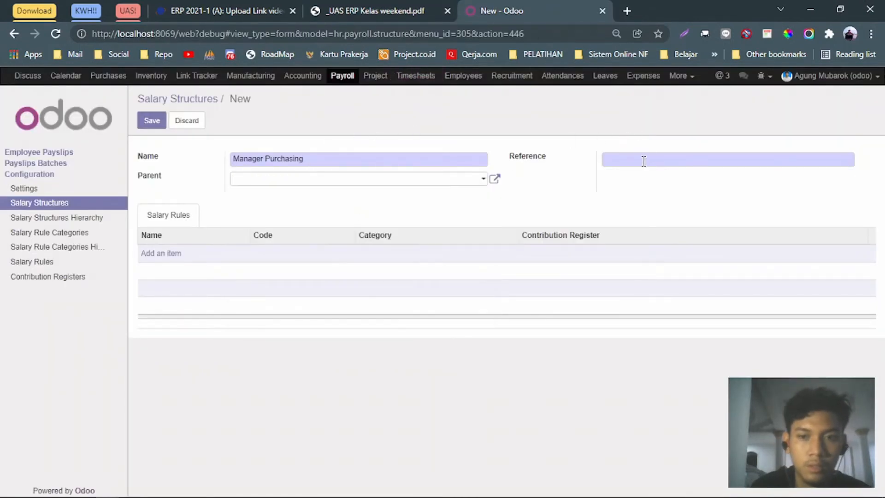
pyautogui.hotkey('ctrl', 'v')
pyautogui.click(609, 167)
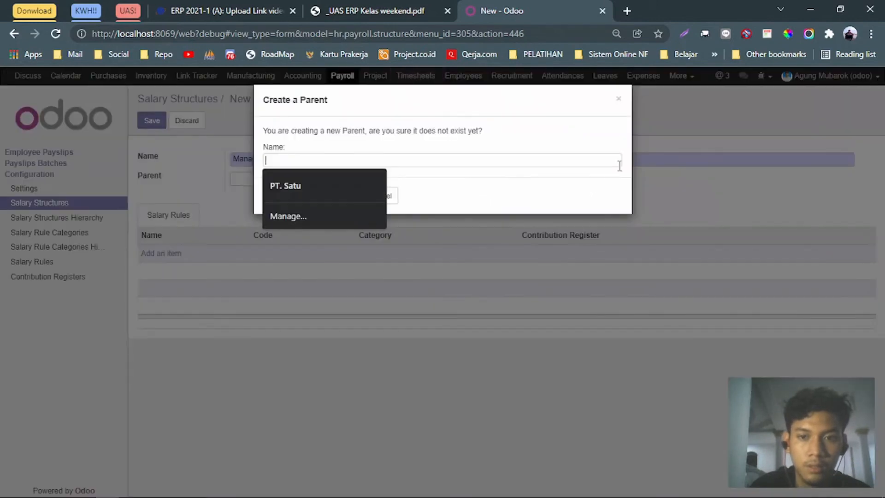
pyautogui.click(619, 101)
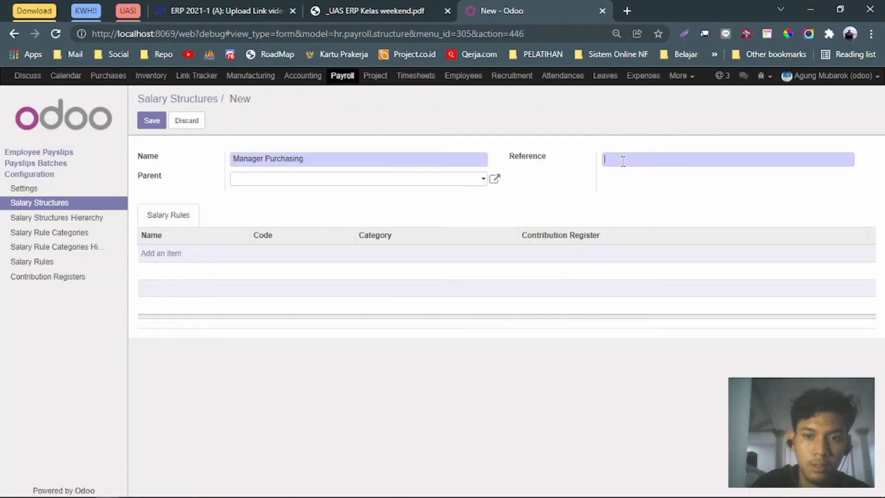
# Add the six manager rules, from Gaji Pokok Manager to PTKK1, and save Manager Purchasing.
pyautogui.click(162, 253)
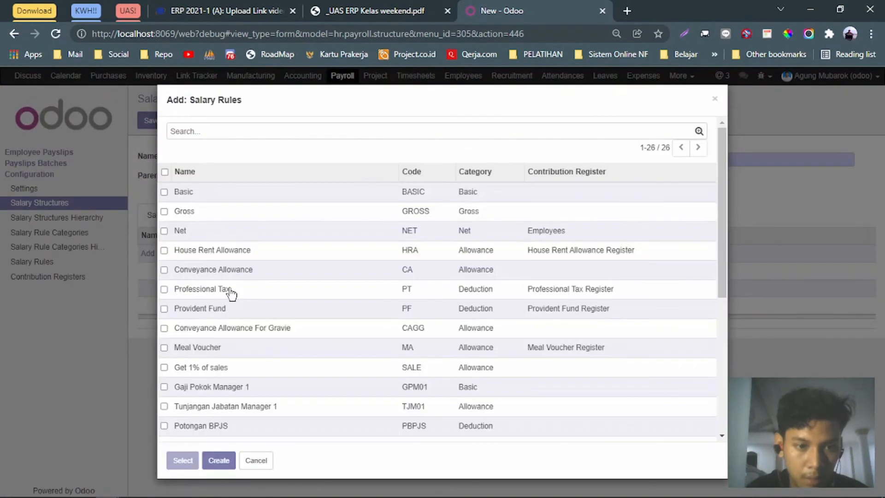
pyautogui.scroll(-5, 230, 293)
pyautogui.click(164, 229)
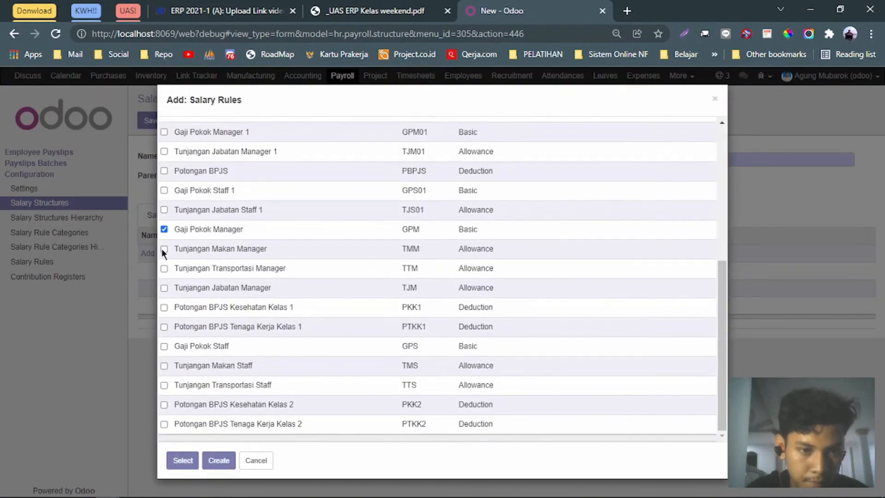
pyautogui.click(163, 249)
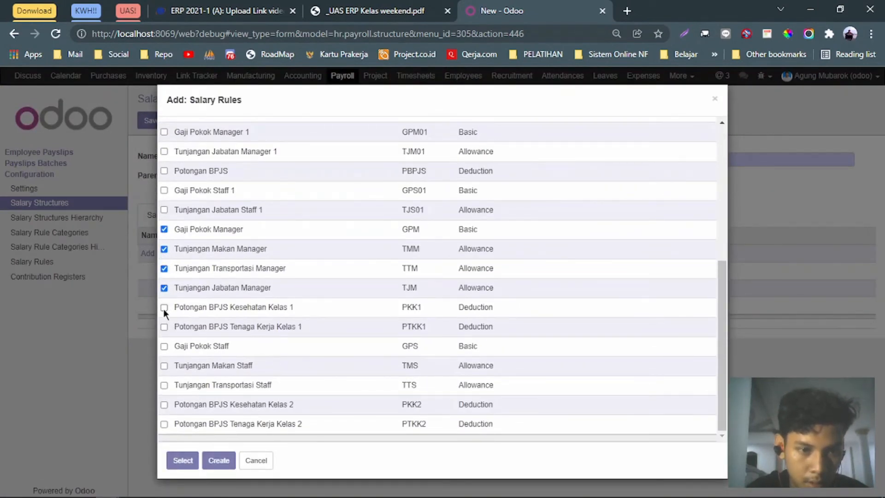
pyautogui.click(164, 327)
pyautogui.click(183, 460)
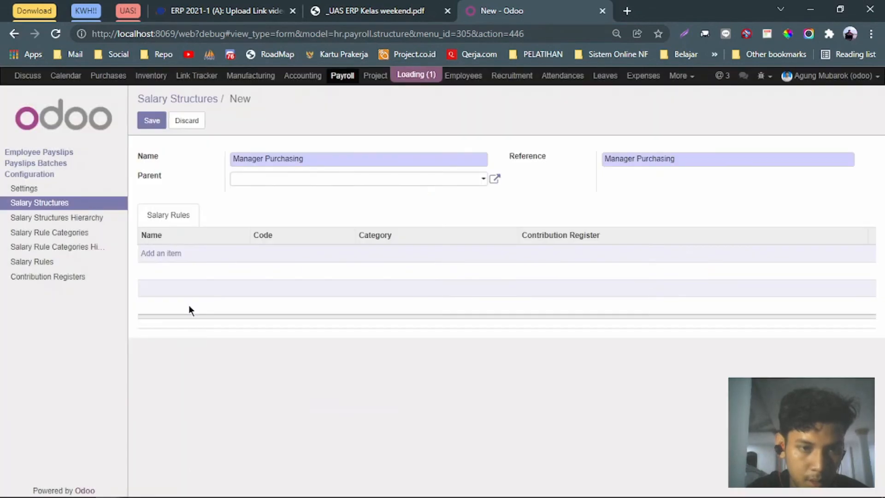
pyautogui.click(152, 120)
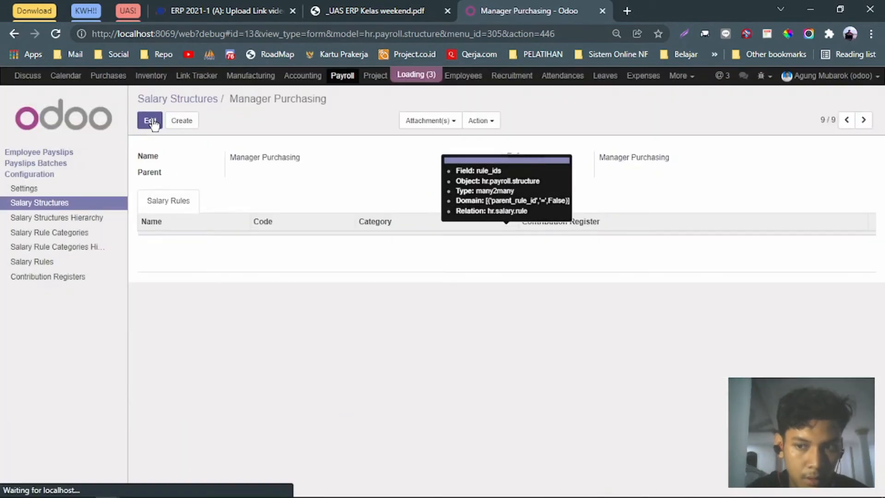
pyautogui.click(186, 121)
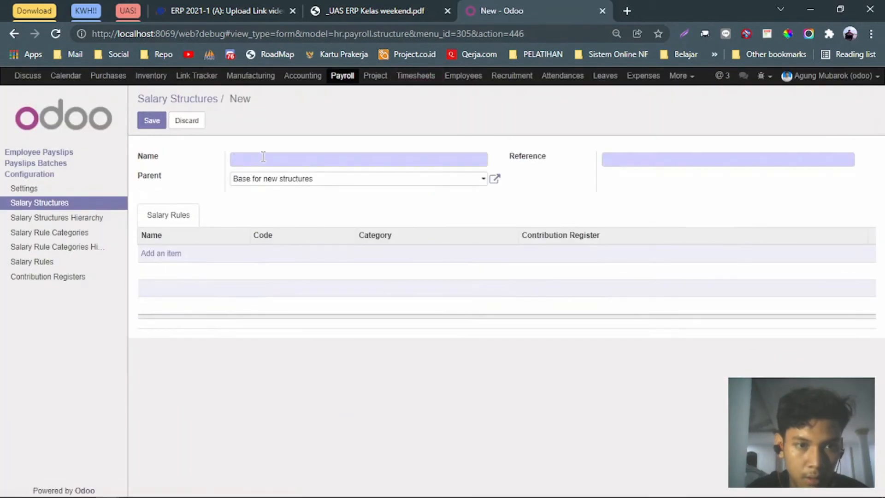
# Name the new structure 'Staff Purchasing', copy that name into Reference, and clear the parent structure.
pyautogui.write('Manajer Purchasing')
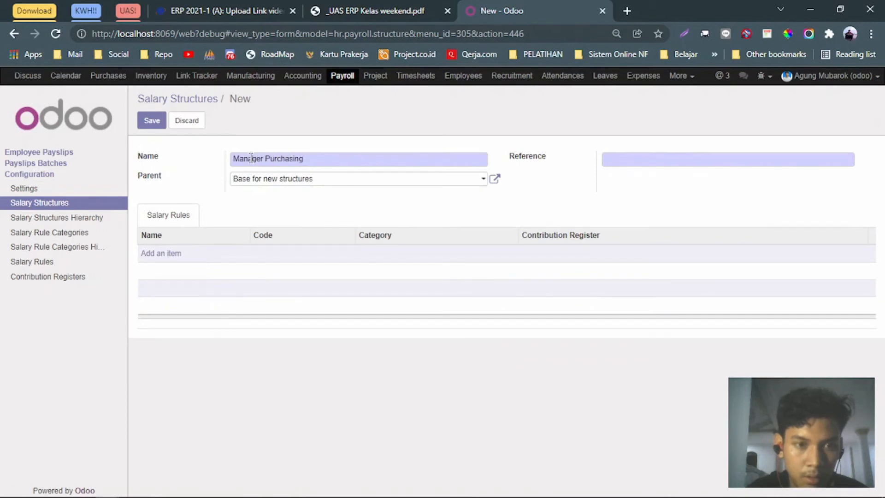
pyautogui.doubleClick(252, 158)
pyautogui.write('Staff')
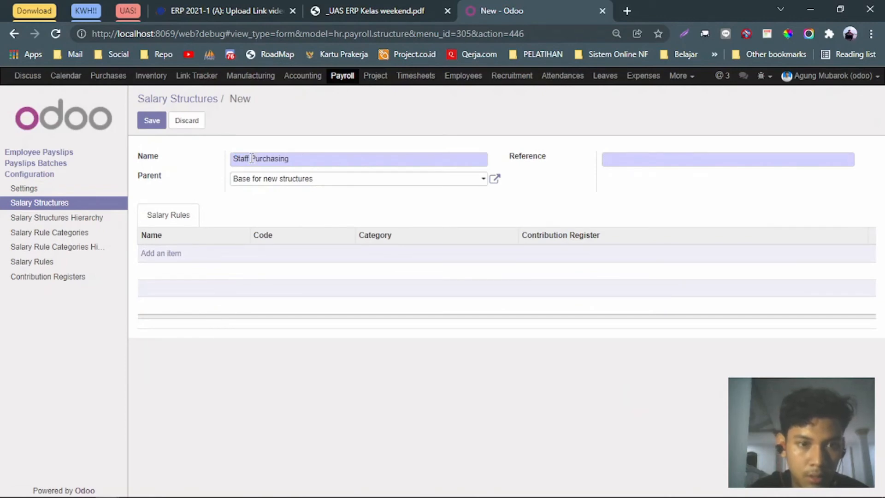
pyautogui.moveTo(334, 158); pyautogui.dragTo(233, 158)
pyautogui.hotkey('ctrl', 'c')
pyautogui.click(613, 158)
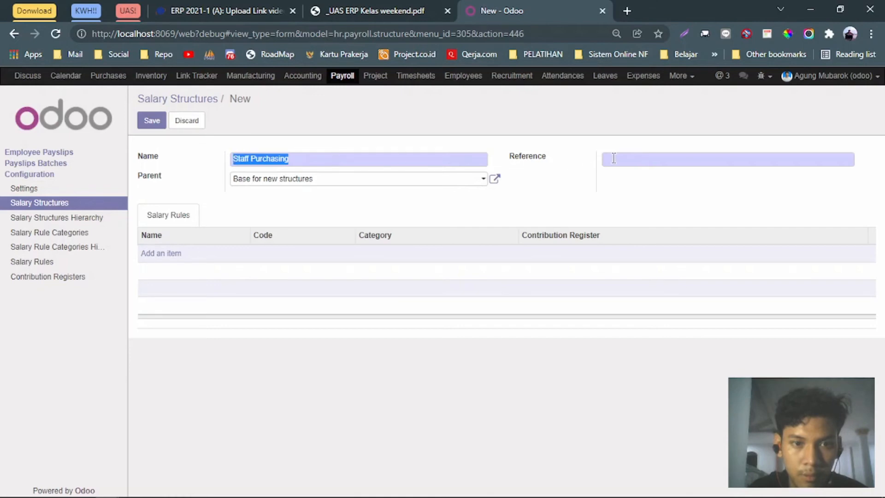
pyautogui.hotkey('ctrl', 'v')
pyautogui.click(395, 184)
pyautogui.press('BackSpace')
pyautogui.press('BackSpace')
pyautogui.press('BackSpace')
pyautogui.press('BackSpace')
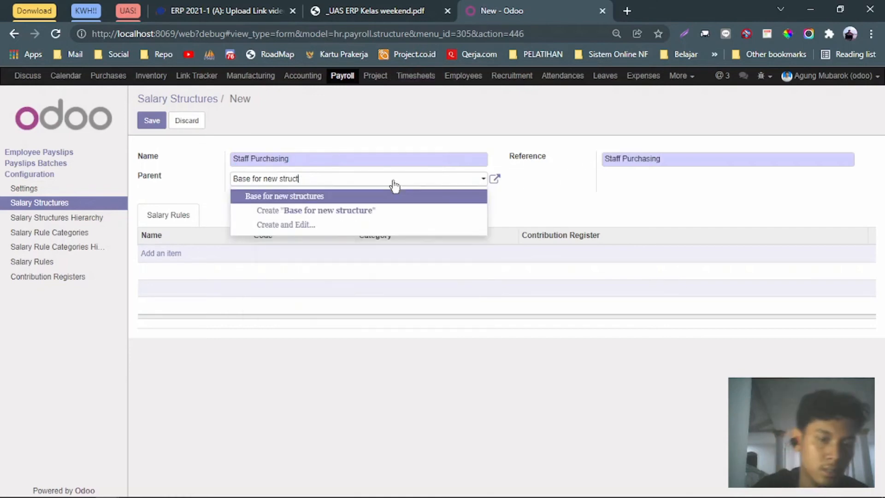
pyautogui.press('BackSpace')
pyautogui.press('BackSpace')
pyautogui.press('BackSpace')
pyautogui.press('BackSpace')
# Add the five staff rules, including Gaji Pokok Staff and the BPJS Kelas 2 deductions, save, and return to Salary Structures.
pyautogui.click(158, 253)
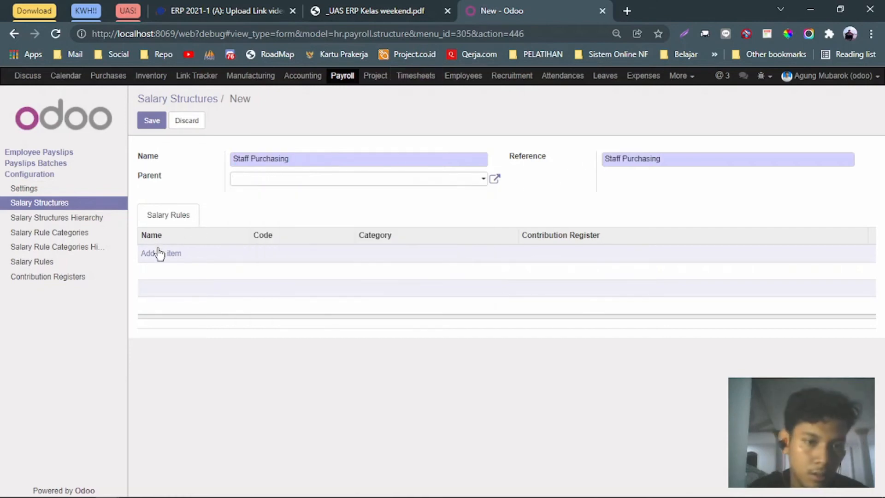
pyautogui.scroll(-4, 245, 299)
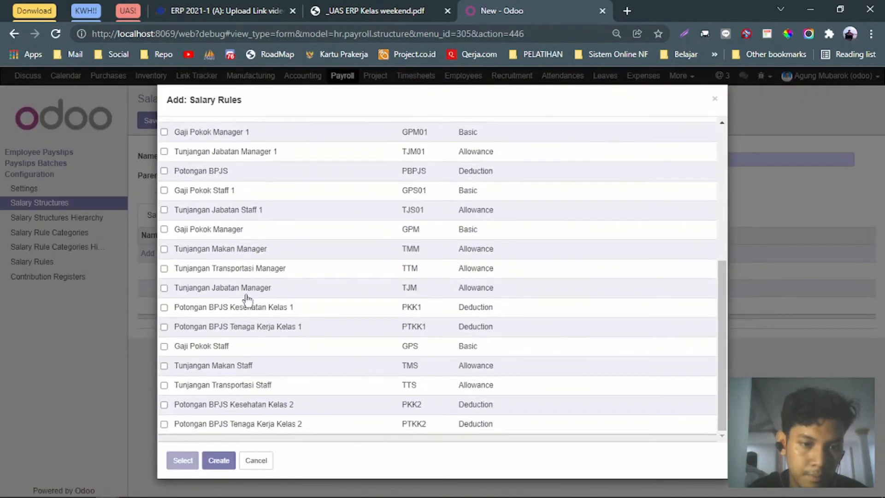
pyautogui.click(164, 347)
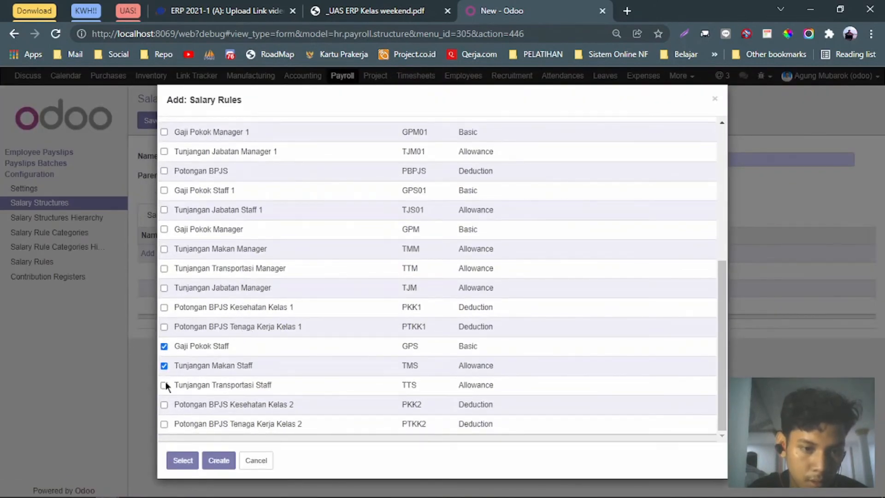
pyautogui.click(164, 404)
pyautogui.click(164, 423)
pyautogui.click(183, 460)
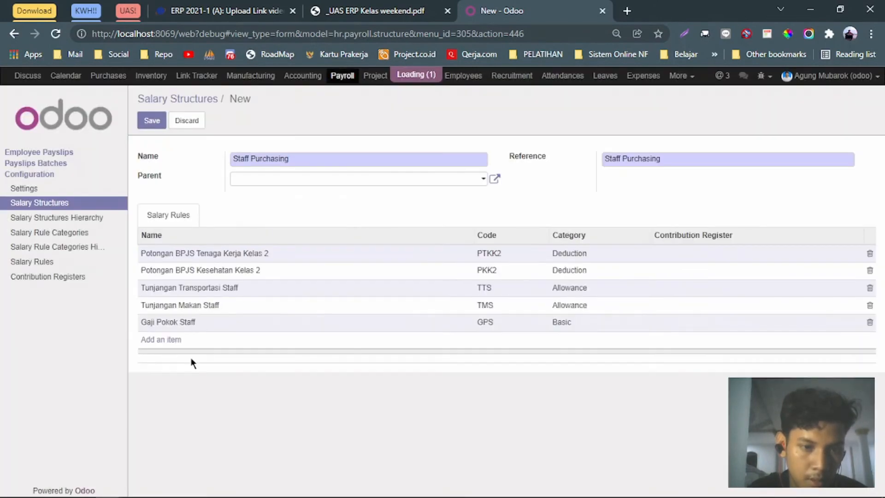
pyautogui.click(157, 120)
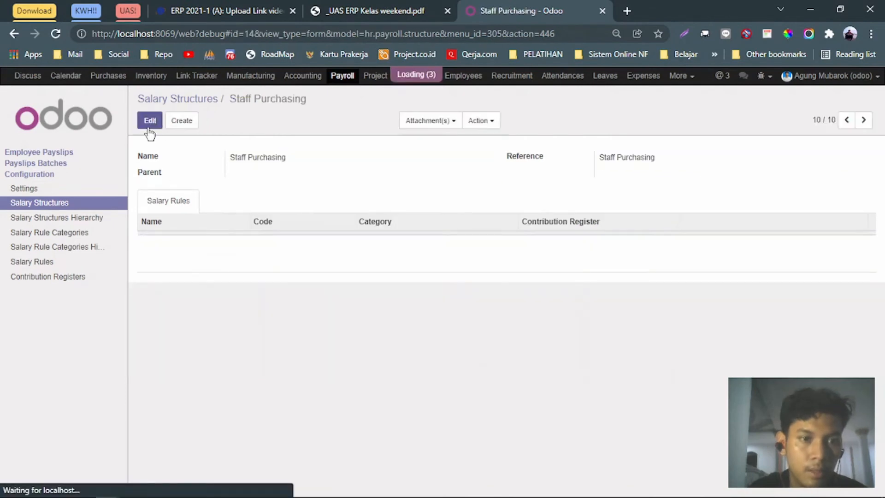
pyautogui.click(54, 207)
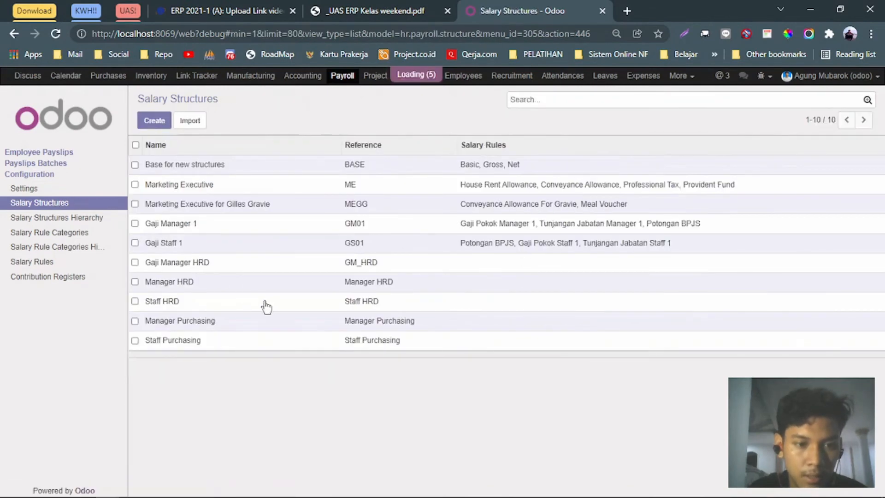
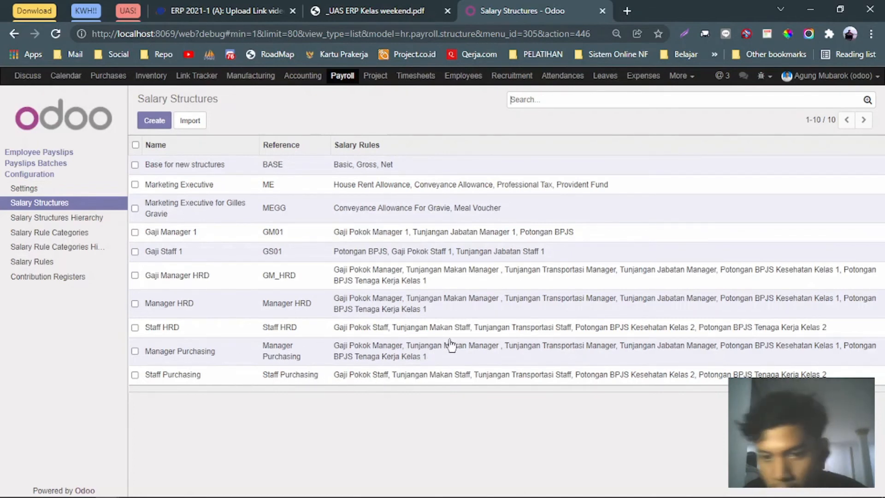
# Review task 4 in the assignment PDF: employee names, 3-month contract duration and end dates.
pyautogui.click(378, 11)
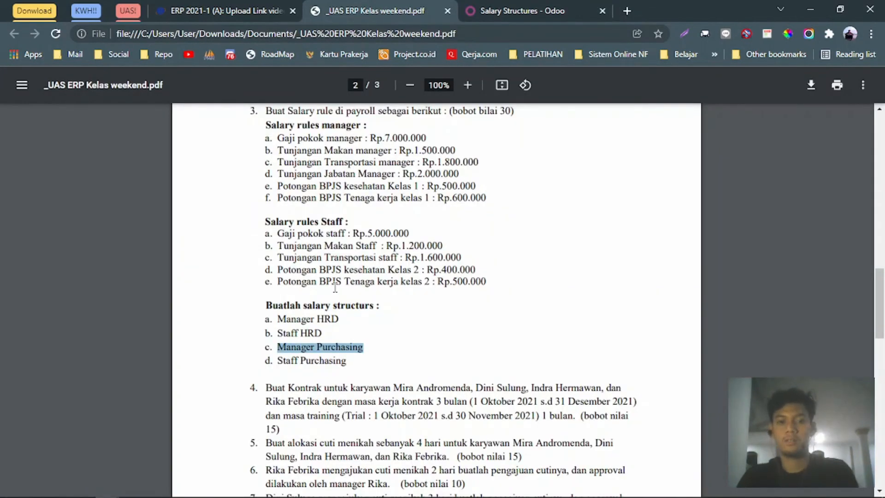
pyautogui.scroll(-2, 335, 288)
pyautogui.scroll(5, 342, 275)
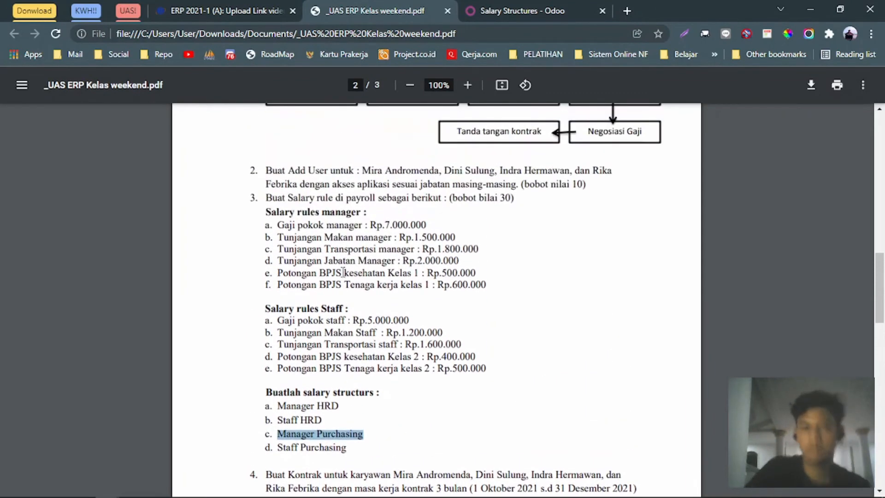
pyautogui.scroll(-3, 343, 270)
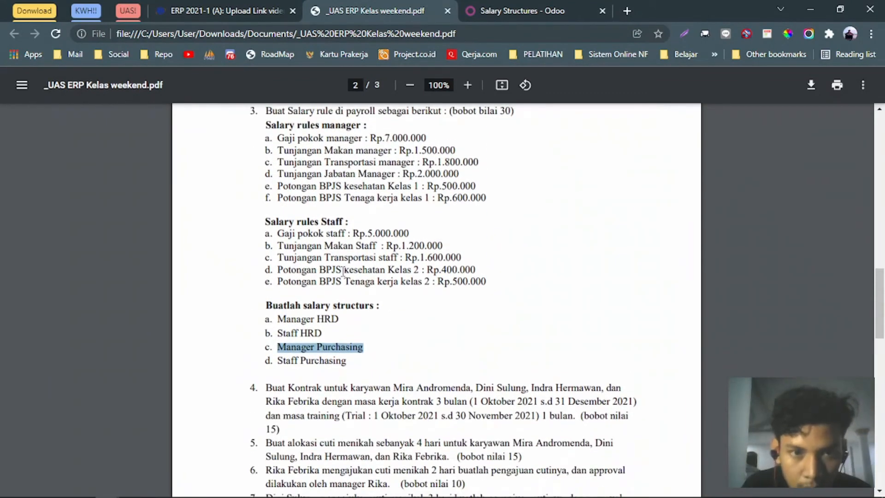
pyautogui.scroll(-2, 353, 268)
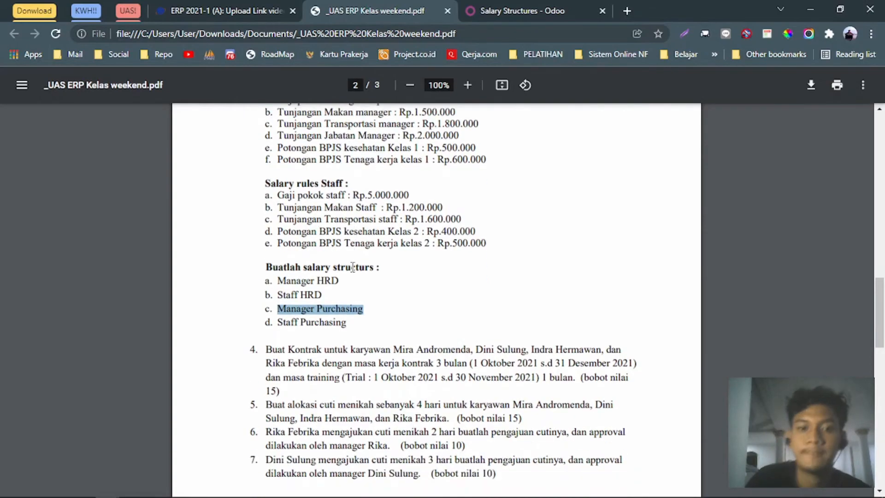
pyautogui.hotkey('alt', 'Tab')
pyautogui.hotkey('alt', 'Tab')
pyautogui.hotkey('alt', 'Tab')
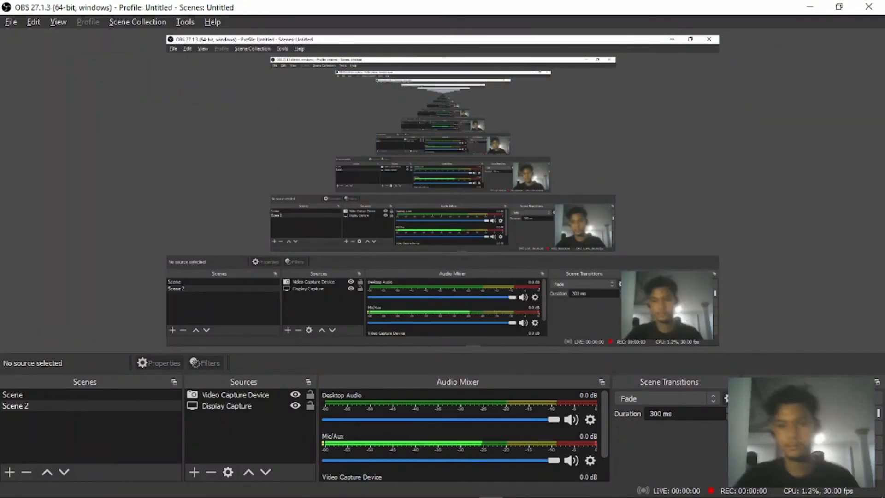
pyautogui.hotkey('alt', 'Tab')
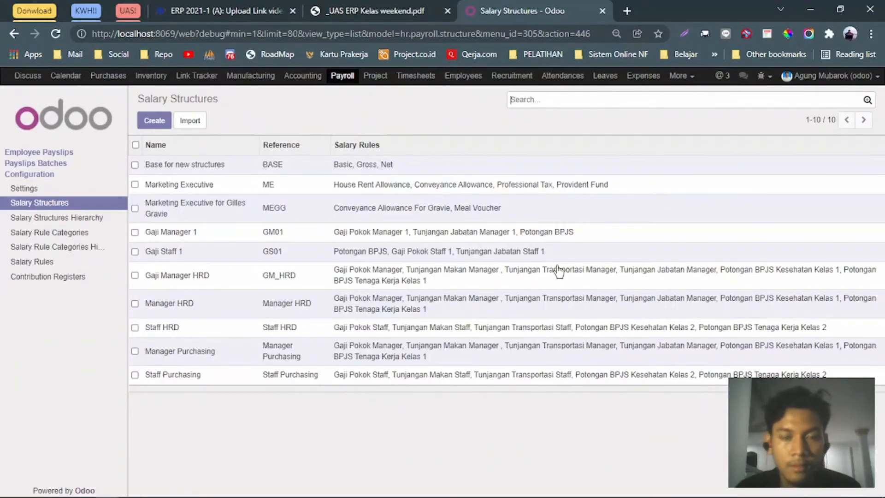
pyautogui.click(368, 5)
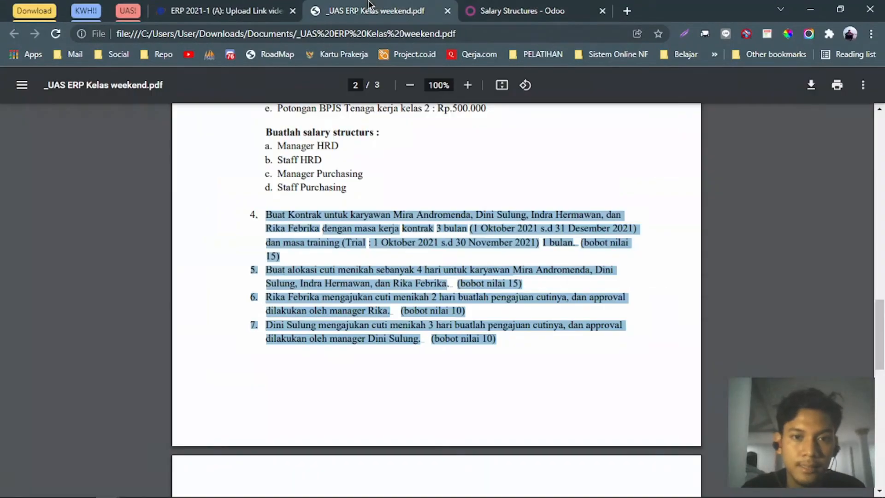
pyautogui.click(432, 203)
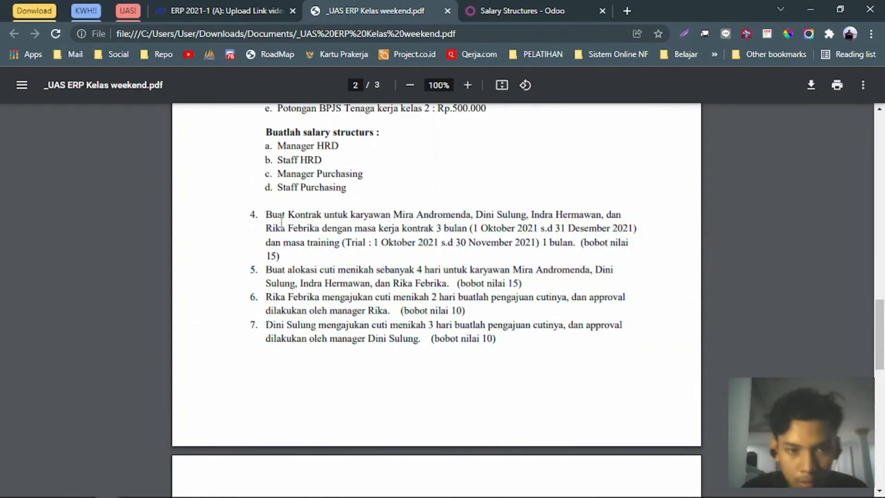
pyautogui.moveTo(267, 215); pyautogui.dragTo(513, 216)
pyautogui.moveTo(532, 215); pyautogui.dragTo(599, 216)
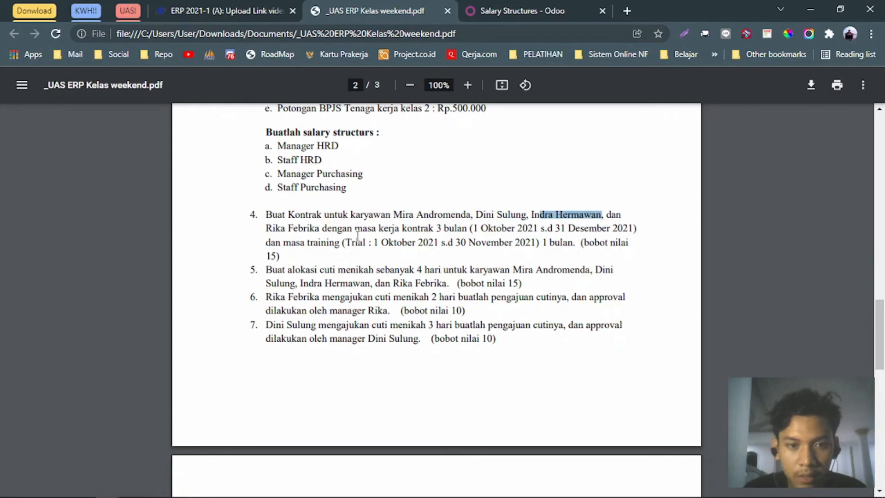
pyautogui.click(290, 227)
pyautogui.moveTo(290, 228); pyautogui.dragTo(346, 228)
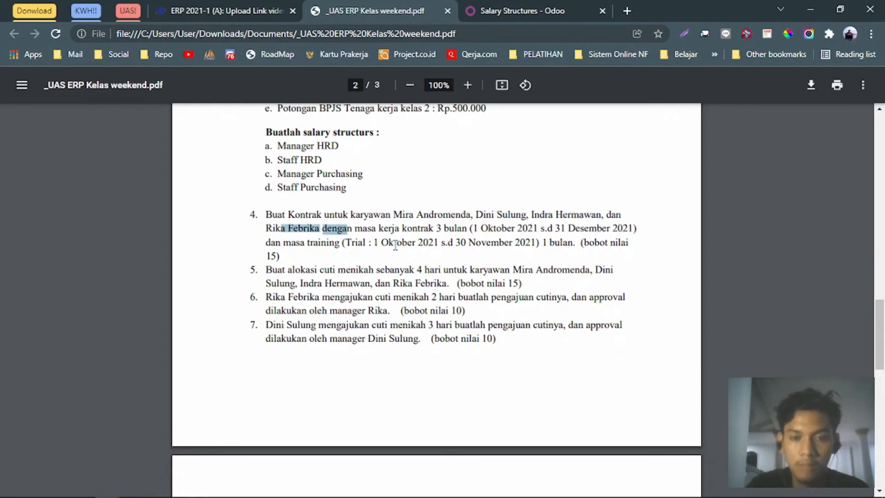
pyautogui.moveTo(437, 230); pyautogui.dragTo(613, 232)
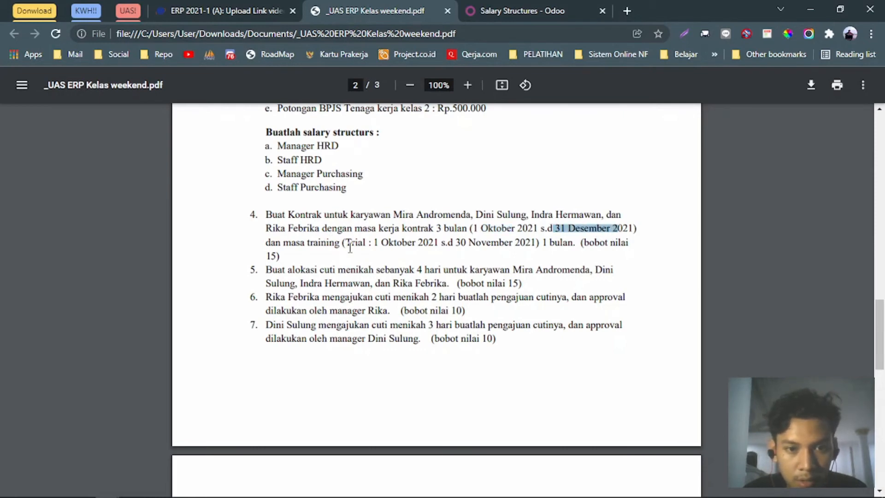
pyautogui.moveTo(377, 243); pyautogui.dragTo(502, 247)
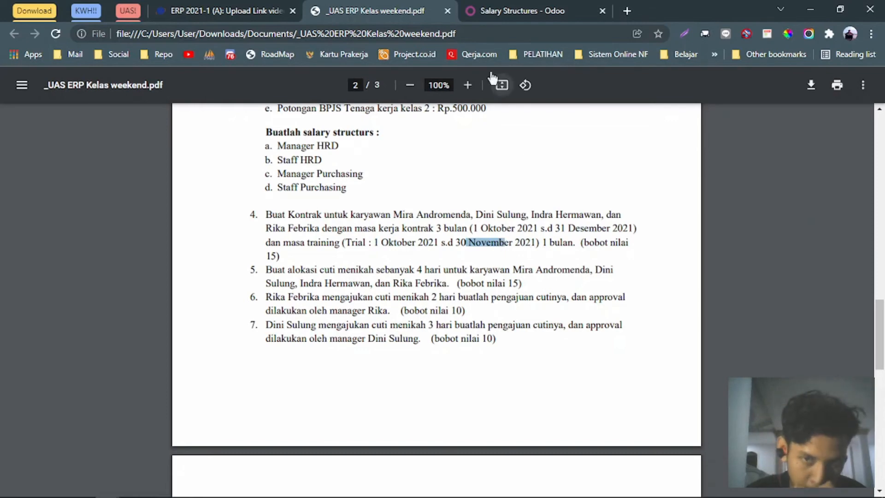
# Go to Employees > Contracts and start a new contract.
pyautogui.click(493, 13)
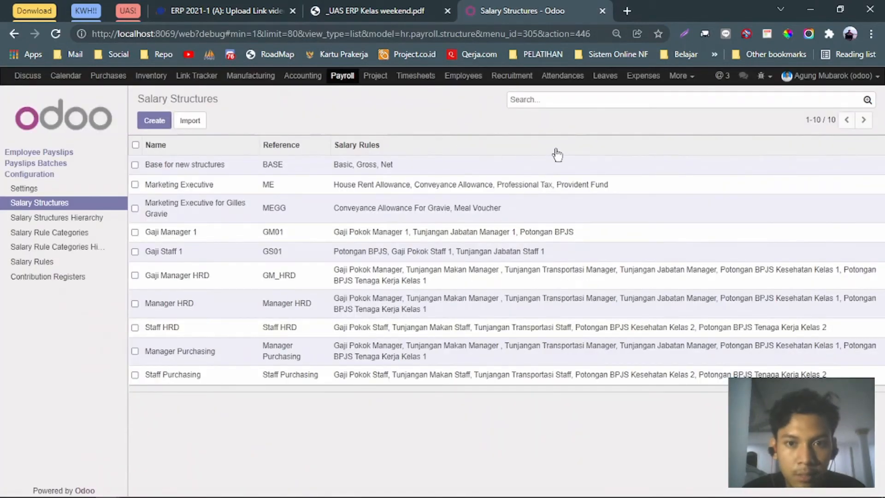
pyautogui.click(479, 84)
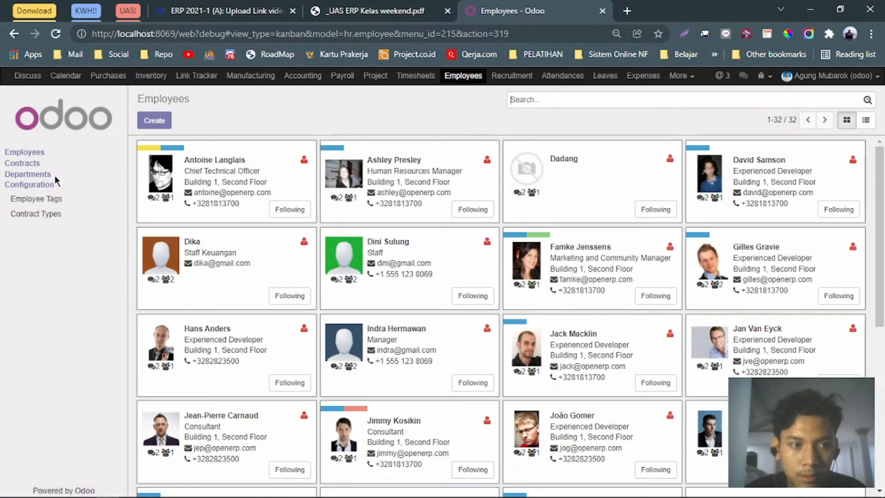
pyautogui.click(27, 167)
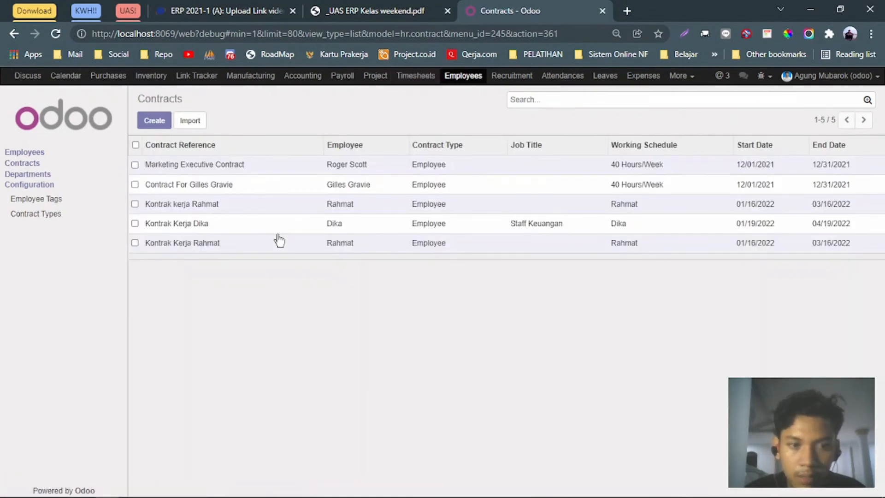
pyautogui.click(153, 125)
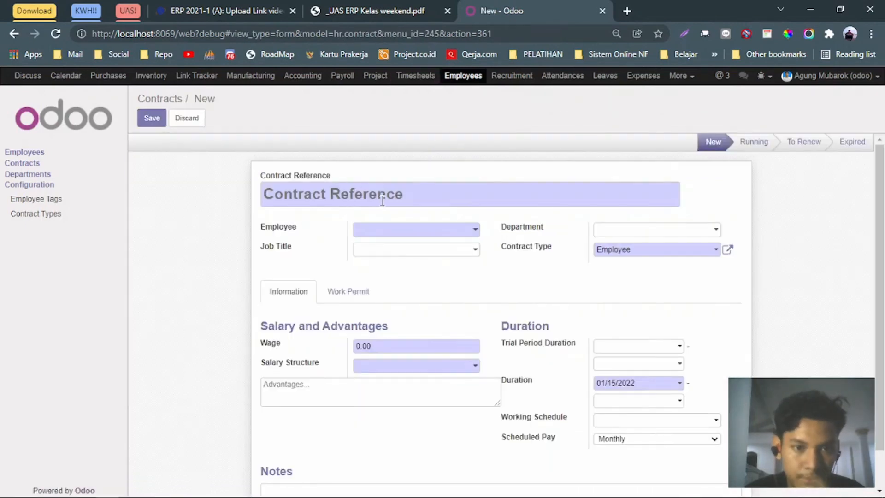
# After rechecking the PDF and the Marketing Executive Contract, start a fresh contract from the Contracts list.
pyautogui.click(377, 10)
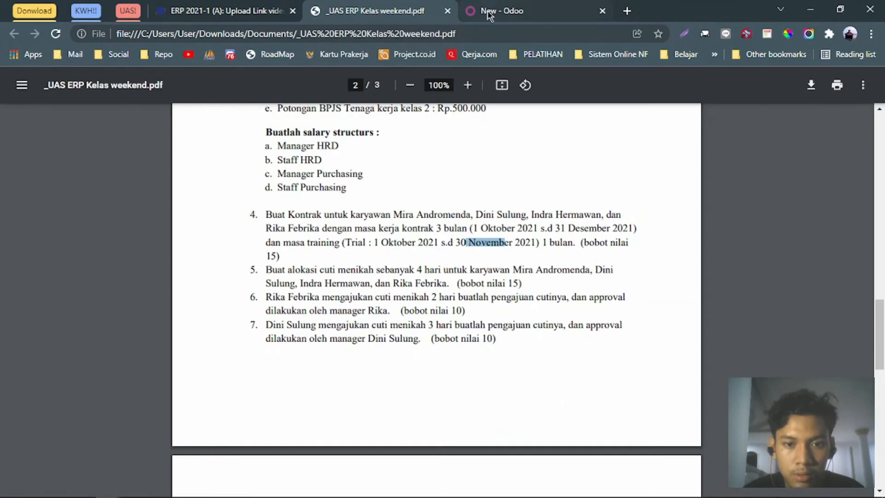
pyautogui.click(504, 9)
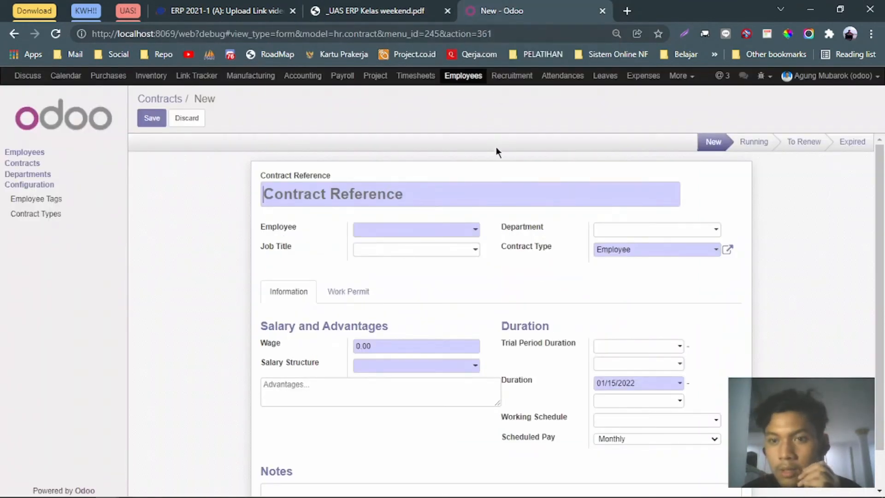
pyautogui.click(355, 6)
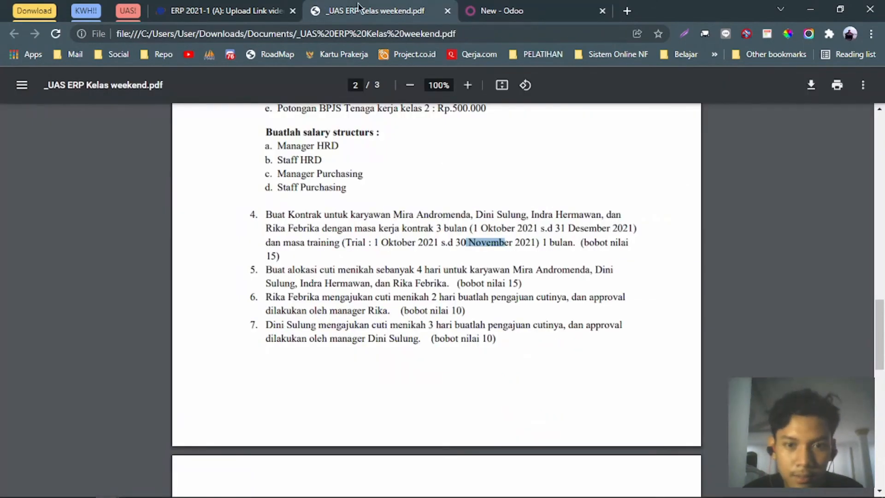
pyautogui.click(476, 4)
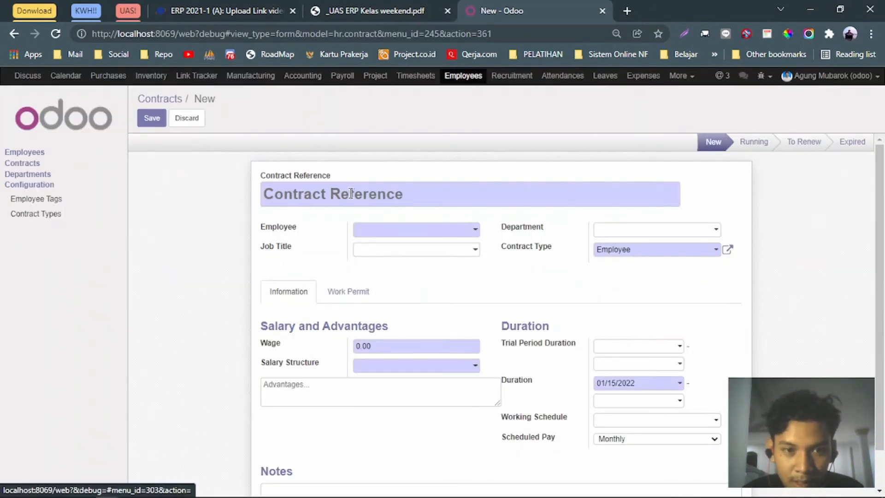
pyautogui.click(14, 33)
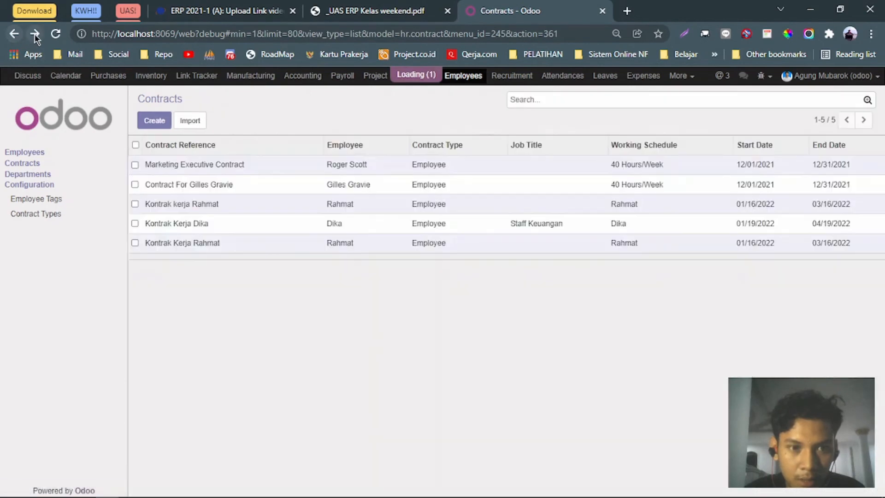
pyautogui.click(35, 34)
pyautogui.click(253, 164)
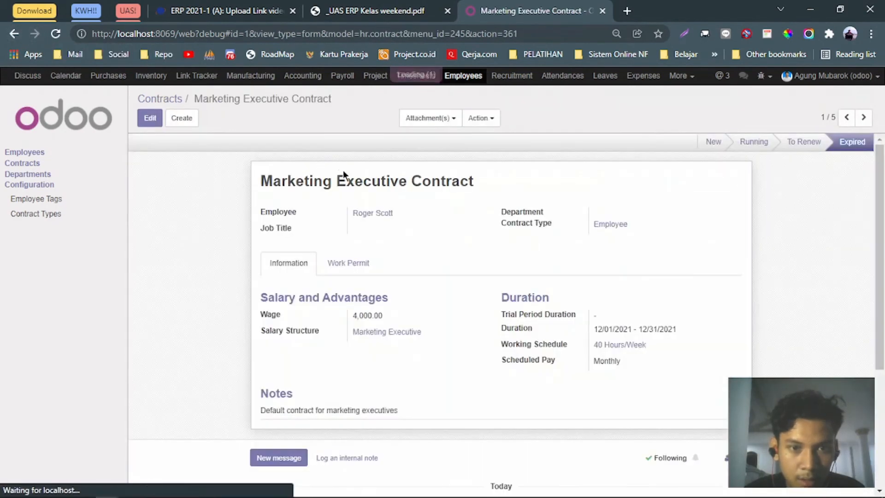
pyautogui.click(33, 174)
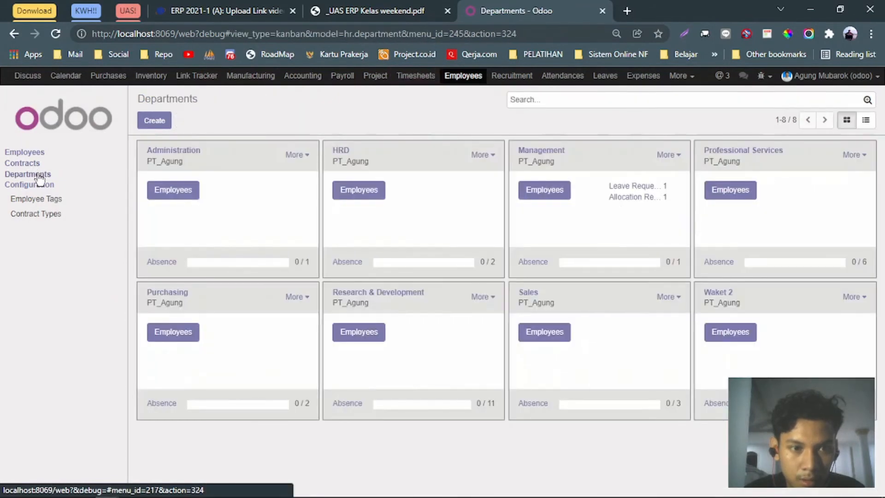
pyautogui.click(23, 164)
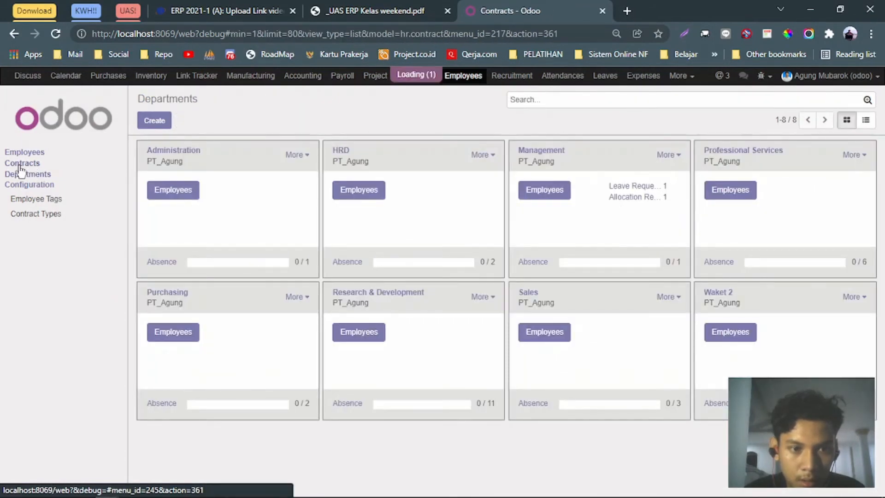
pyautogui.click(169, 120)
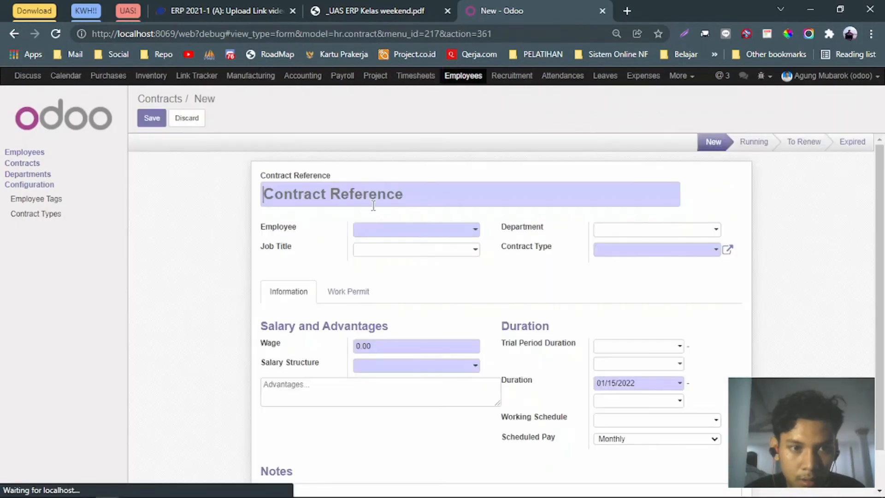
# Set the Contract Reference to the first employee's name copied from task 4.
pyautogui.write('Kontak')
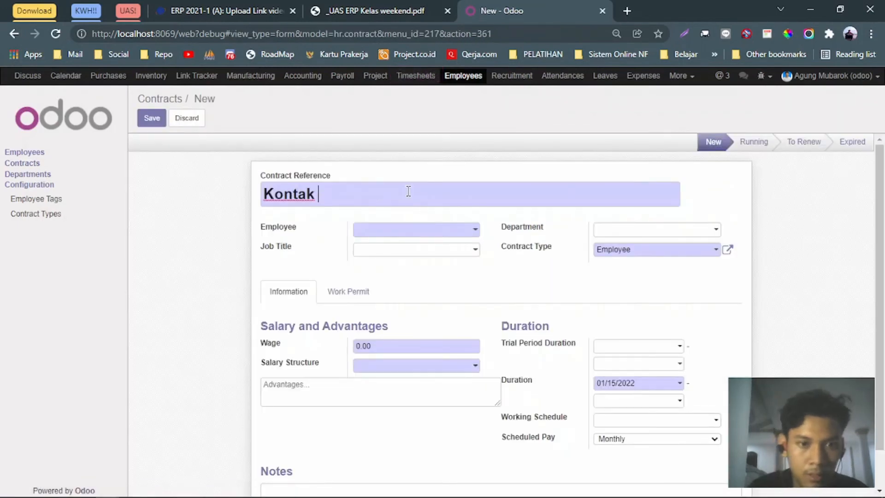
pyautogui.press('BackSpace')
pyautogui.press('BackSpace')
pyautogui.press('BackSpace')
pyautogui.write('rak Kerja')
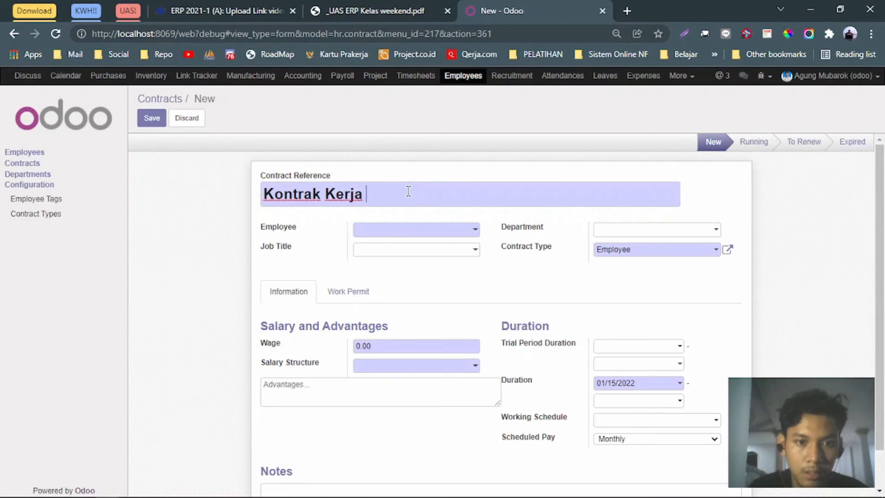
pyautogui.hotkey('ctrl', 'shift', 'Tab')
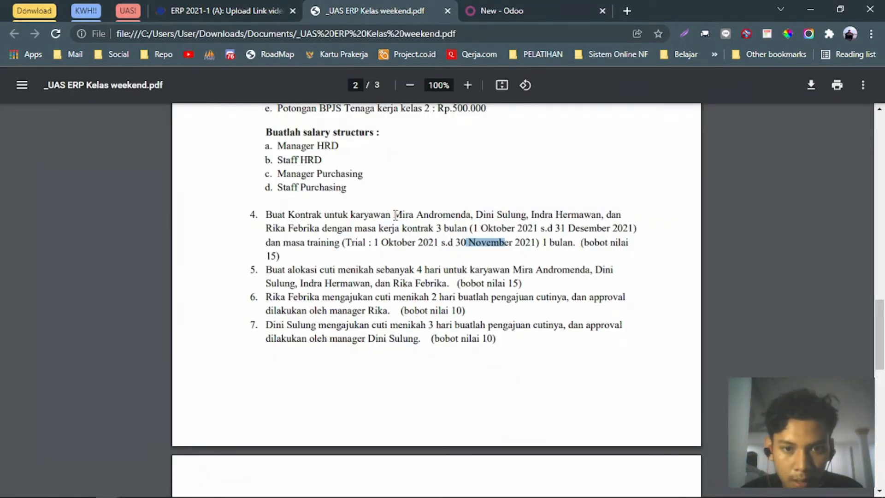
pyautogui.moveTo(395, 215); pyautogui.dragTo(460, 213)
pyautogui.hotkey('ctrl', 'Tab')
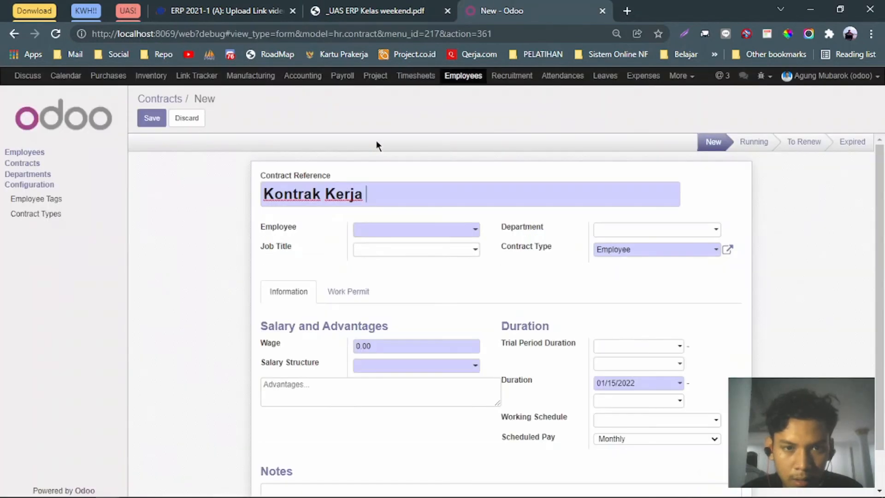
pyautogui.hotkey('ctrl', 'a')
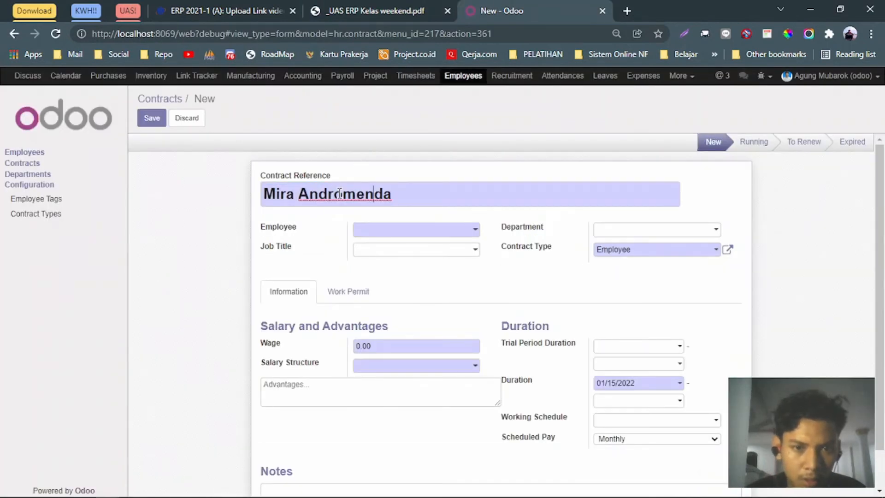
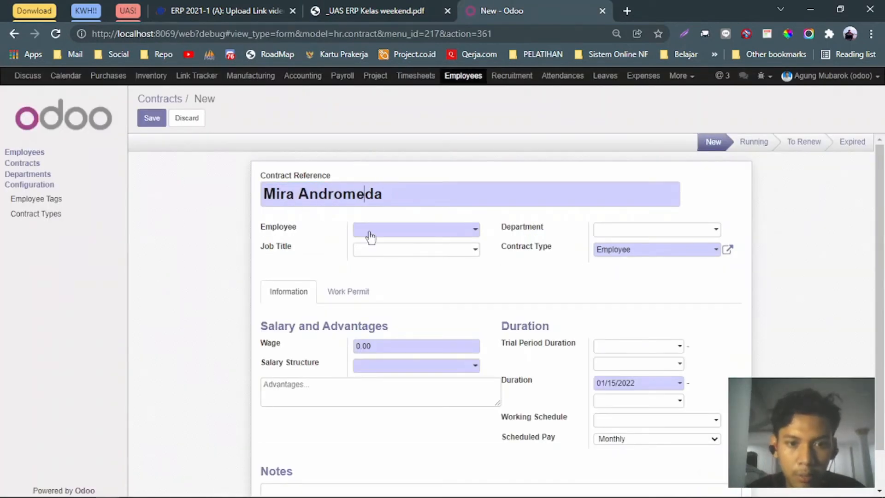
# Link the contract to the first employee's record (searched with 'mir'), keeping contract type Employee.
pyautogui.click(475, 230)
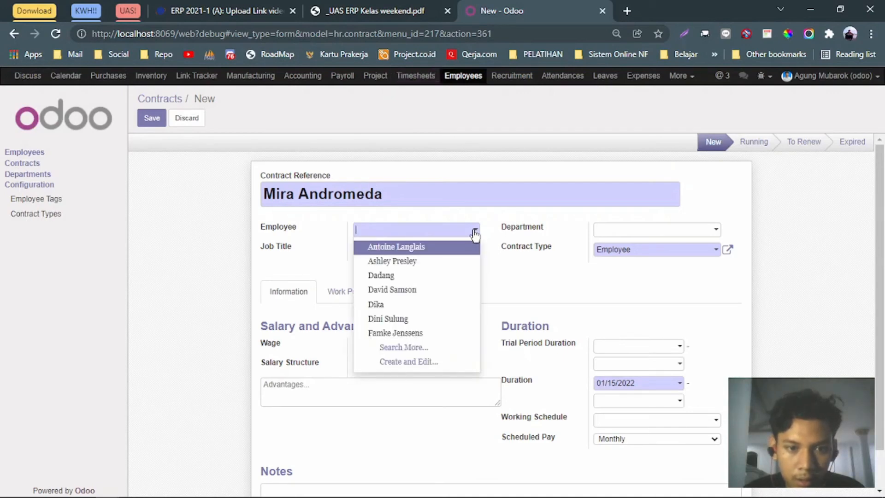
pyautogui.write('mir')
pyautogui.press('Return')
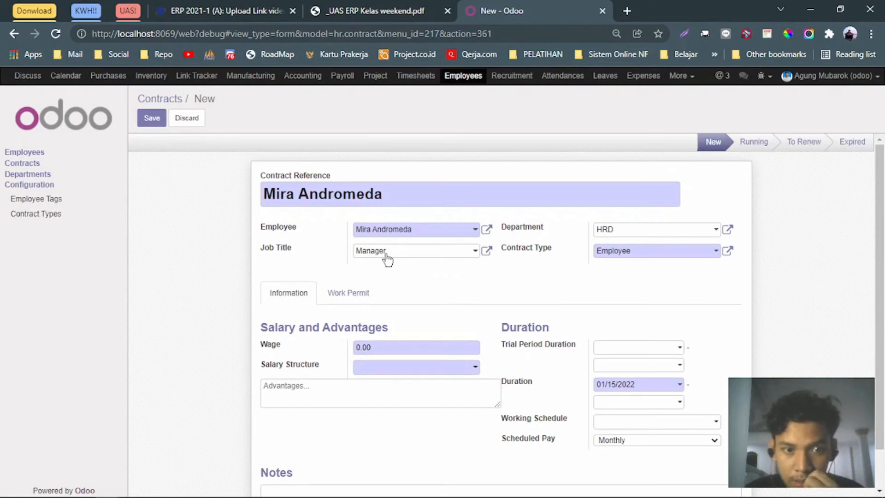
pyautogui.click(678, 253)
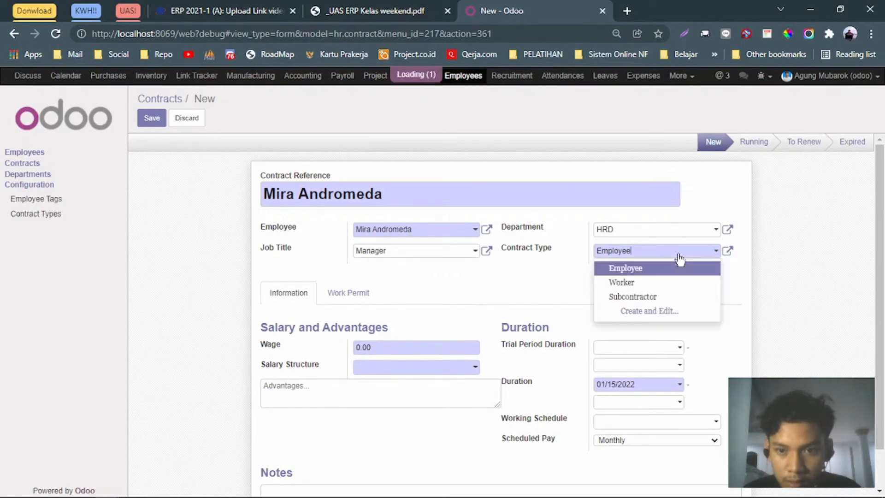
pyautogui.press('Escape')
pyautogui.scroll(-1, 434, 308)
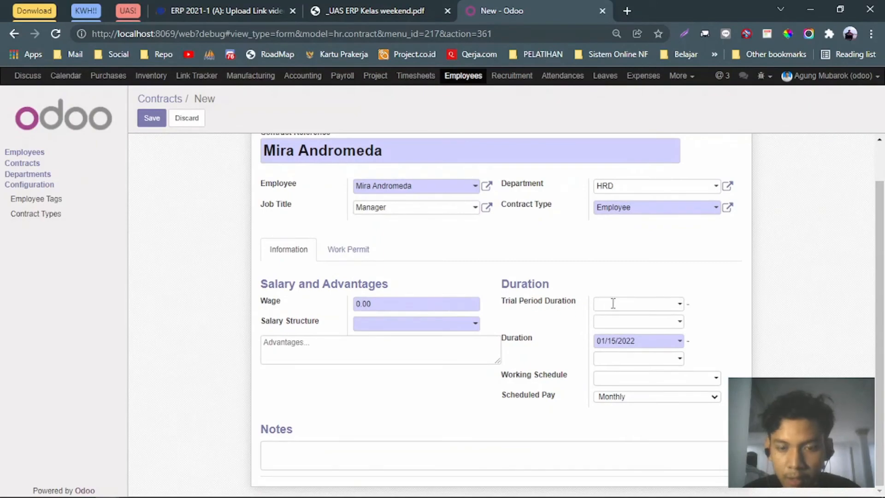
# Set the trial period start date to 10/01/2021.
pyautogui.hotkey('alt', 'Tab')
pyautogui.hotkey('alt', 'Tab')
pyautogui.click(362, 9)
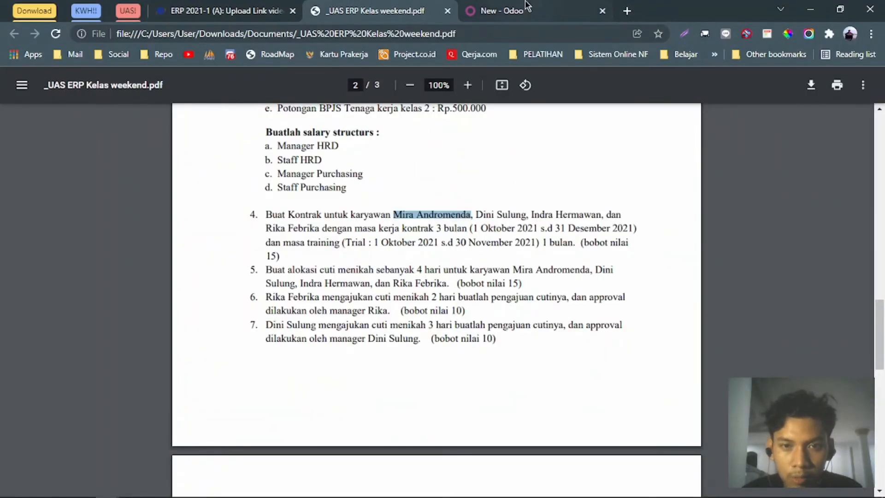
pyautogui.hotkey('ctrl', 'Tab')
pyautogui.click(678, 303)
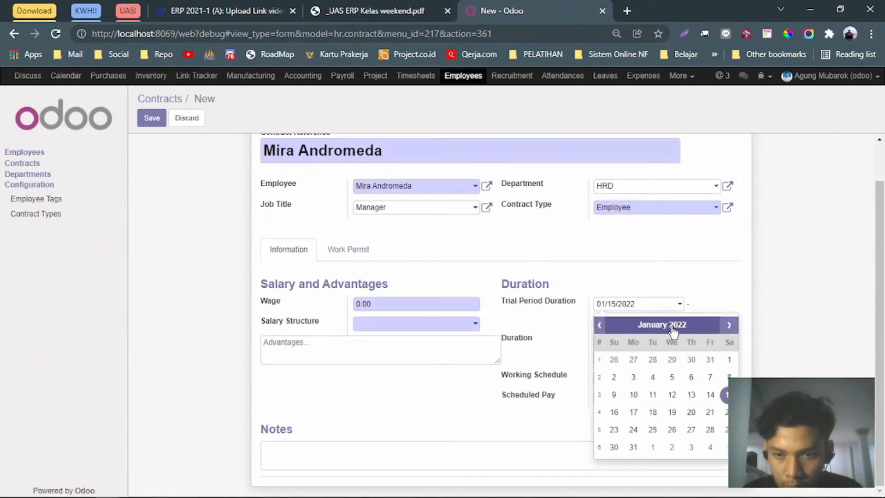
pyautogui.click(599, 325)
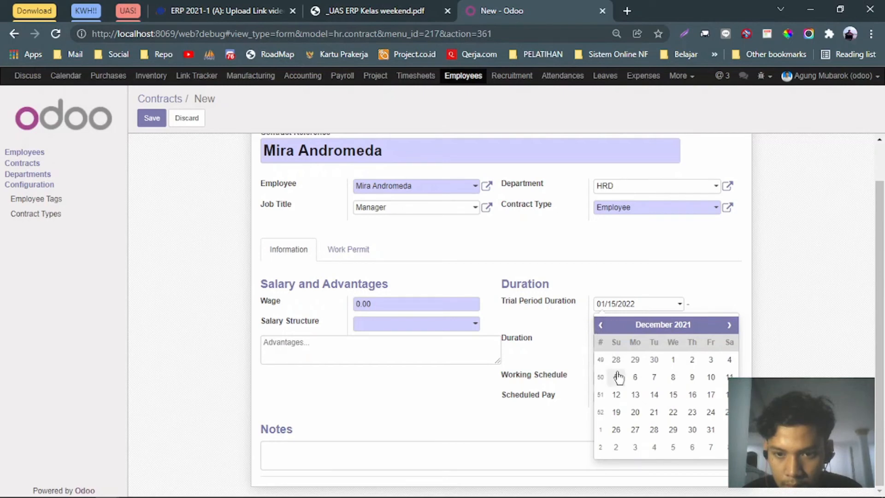
pyautogui.click(671, 362)
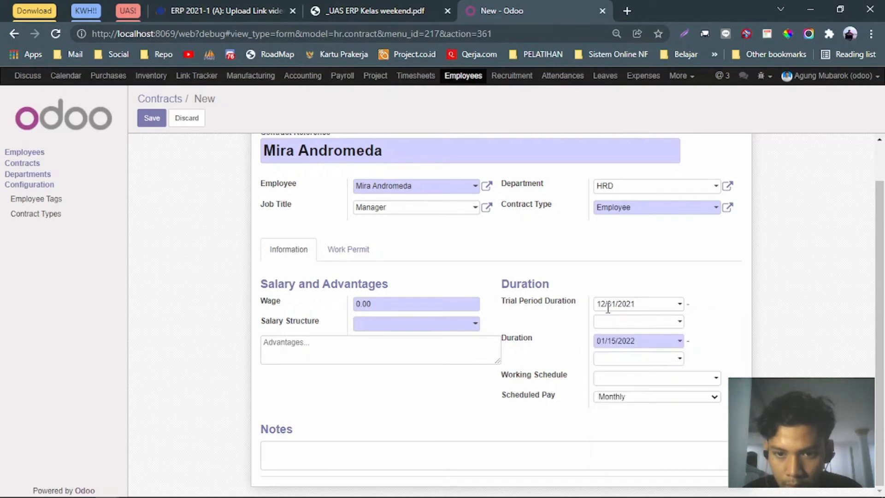
pyautogui.moveTo(606, 304); pyautogui.dragTo(600, 305)
pyautogui.write('0')
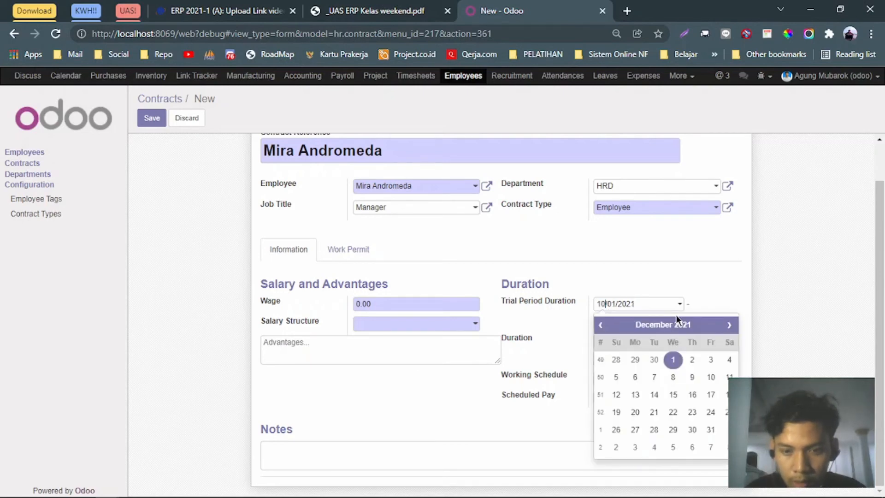
pyautogui.click(700, 294)
pyautogui.click(659, 304)
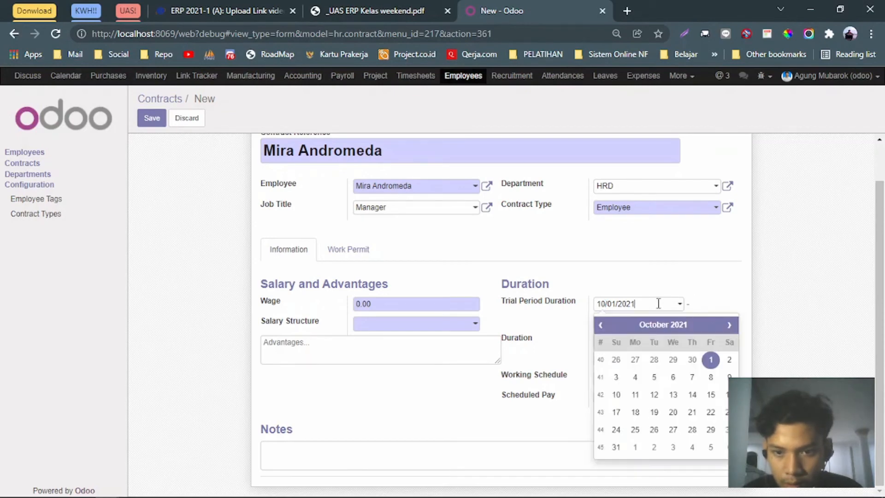
pyautogui.click(718, 307)
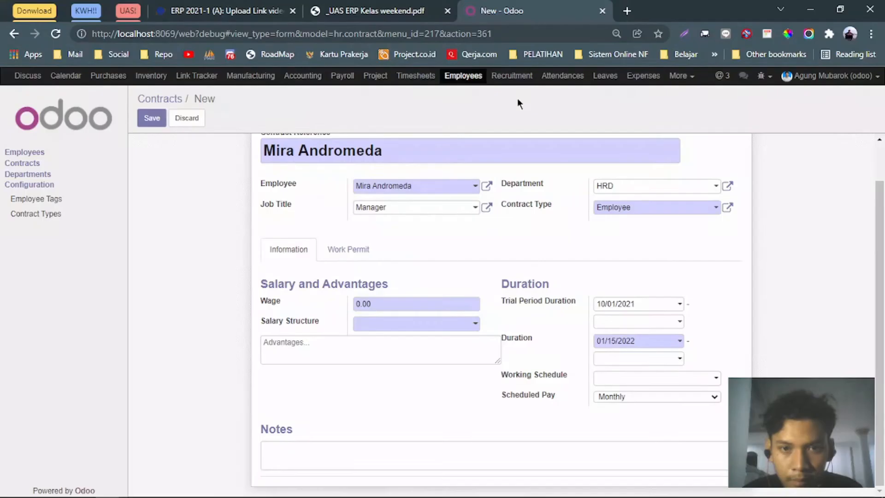
# Set the trial period end date to 11/30/2021.
pyautogui.click(412, 8)
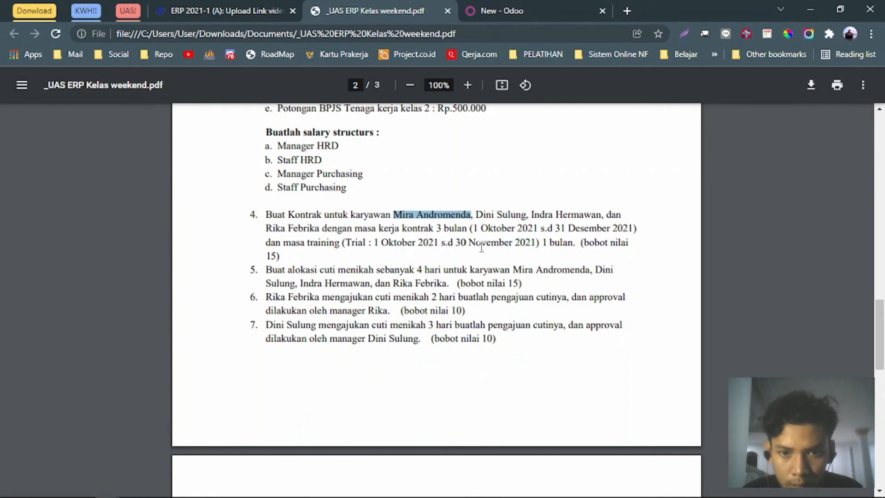
pyautogui.click(525, 10)
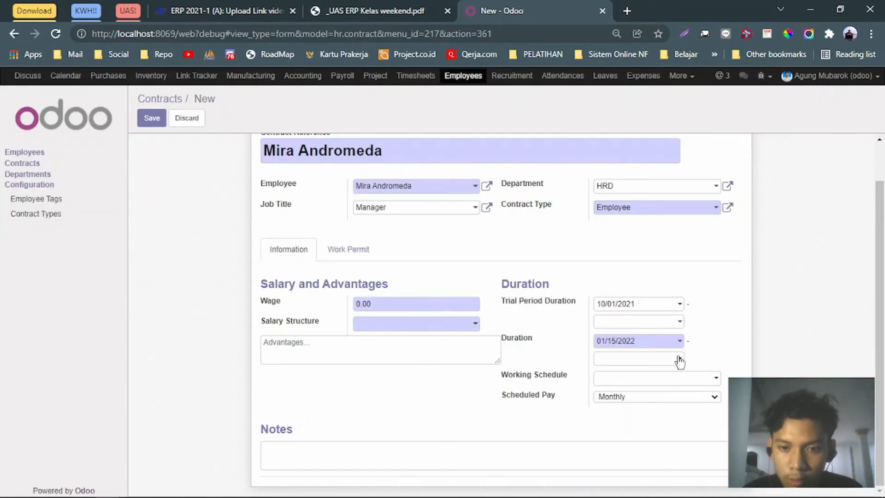
pyautogui.click(415, 10)
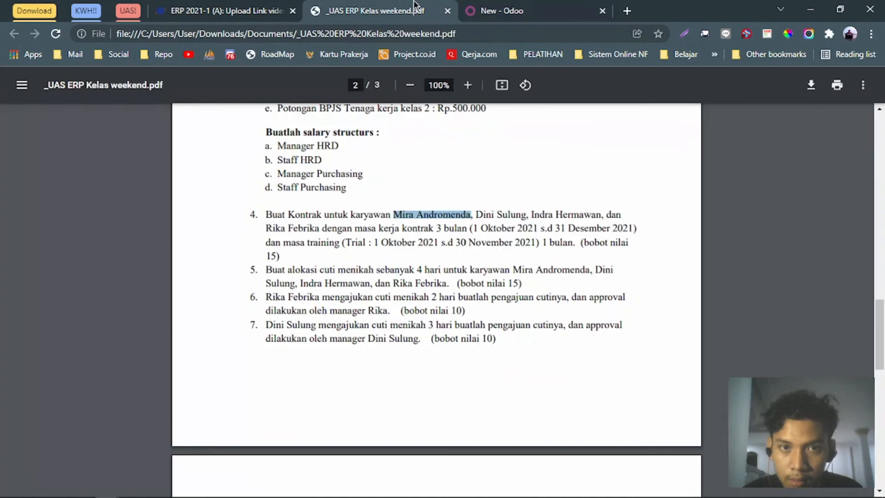
pyautogui.click(503, 7)
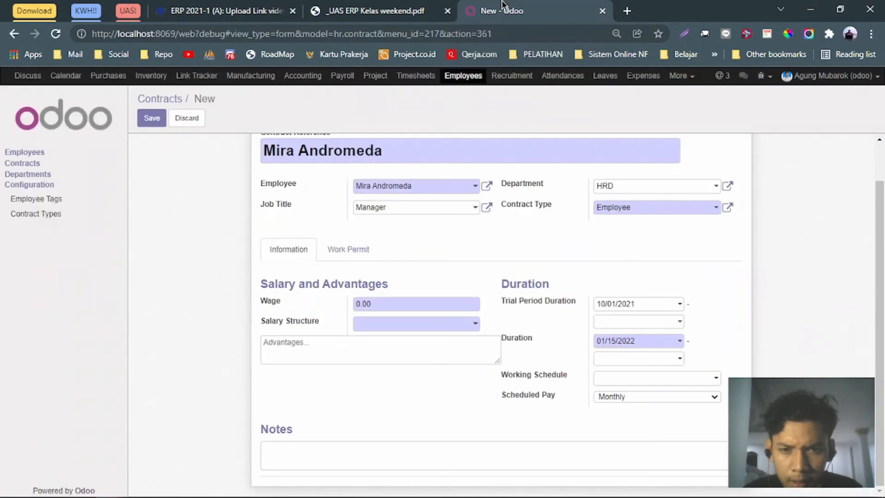
pyautogui.click(681, 322)
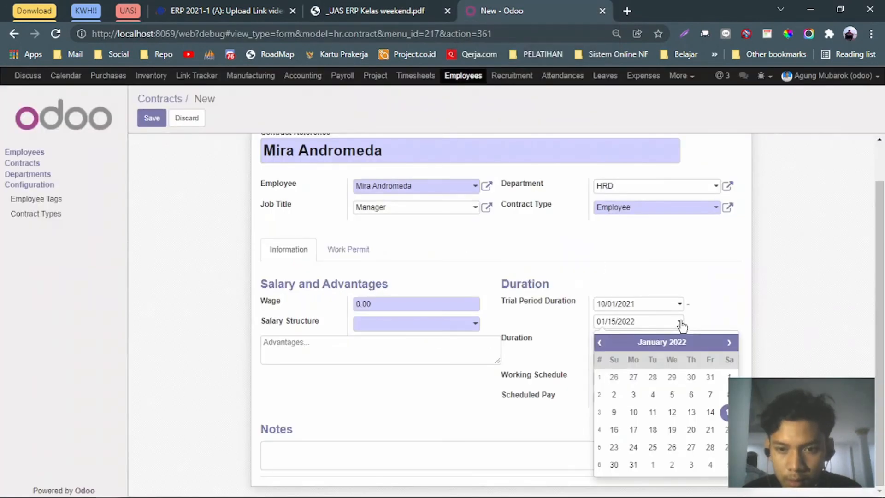
pyautogui.click(598, 344)
pyautogui.click(599, 344)
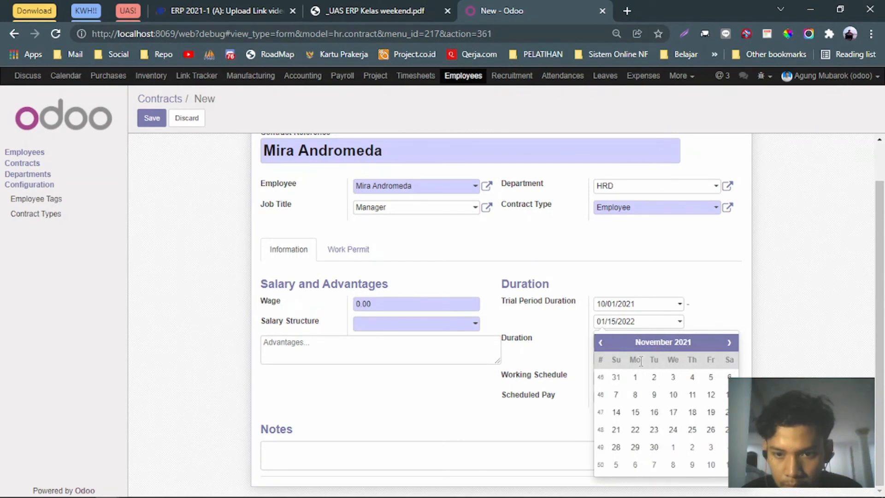
pyautogui.click(655, 447)
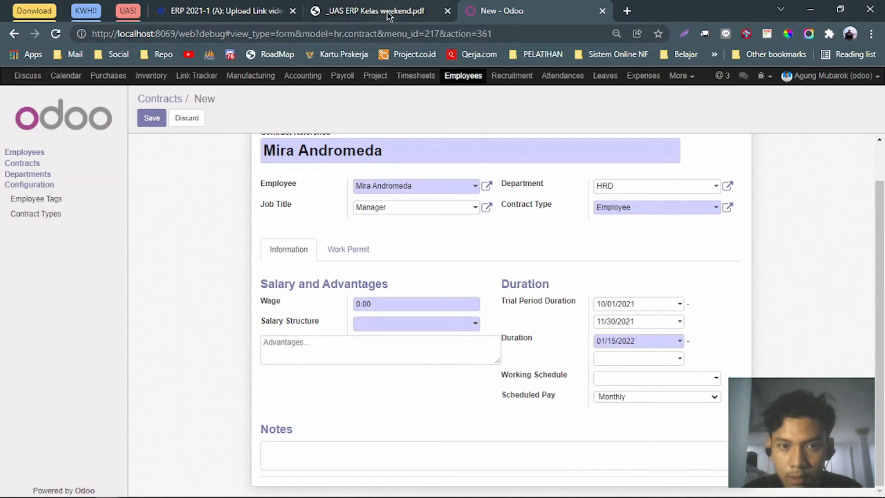
# Set the contract duration from 10/01/2021 to 12/31/2021.
pyautogui.click(333, 7)
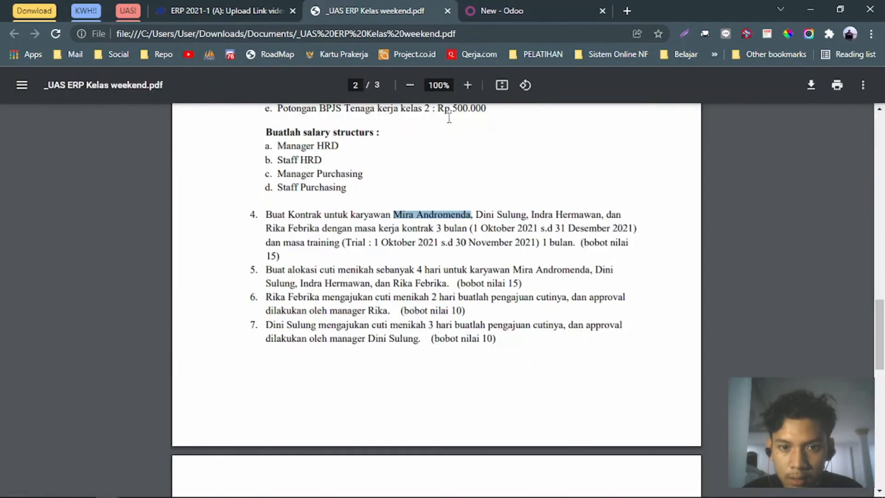
pyautogui.click(530, 9)
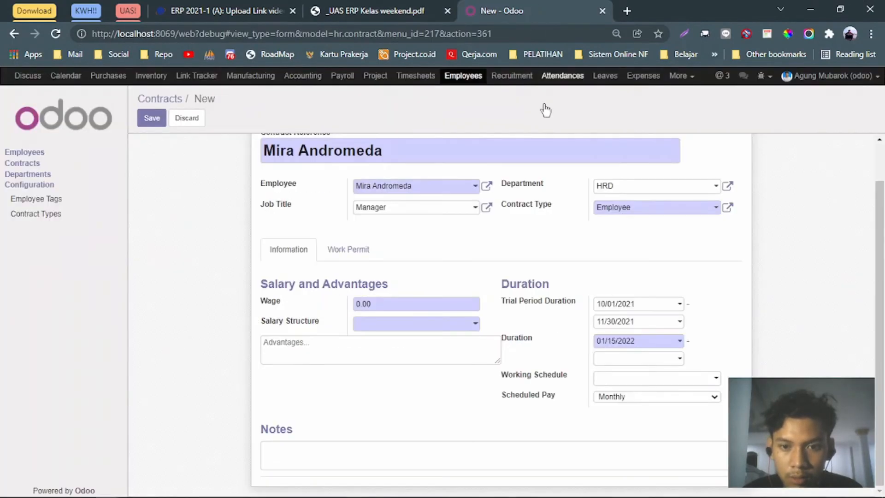
pyautogui.click(681, 344)
pyautogui.click(599, 362)
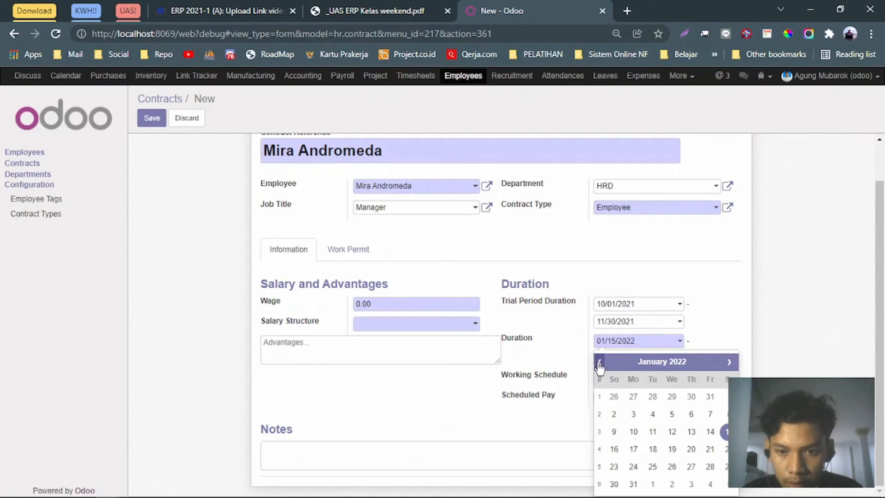
pyautogui.click(599, 362)
pyautogui.click(600, 362)
pyautogui.click(599, 362)
pyautogui.click(728, 362)
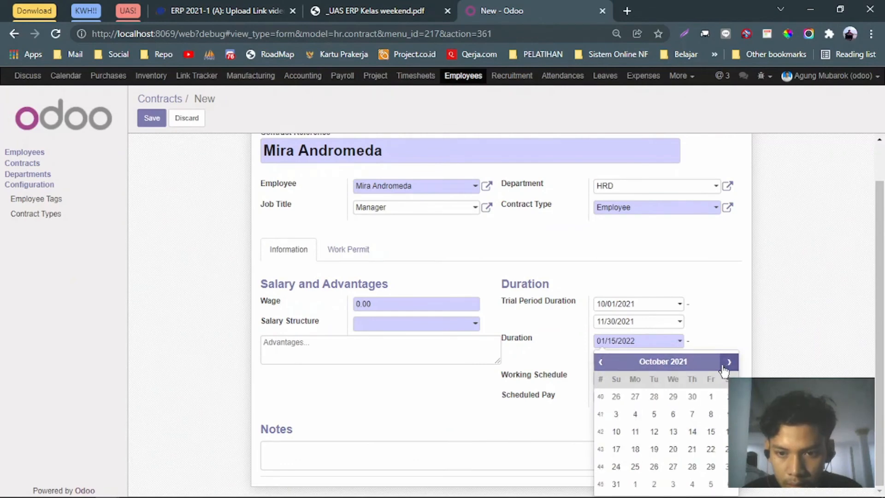
pyautogui.click(711, 397)
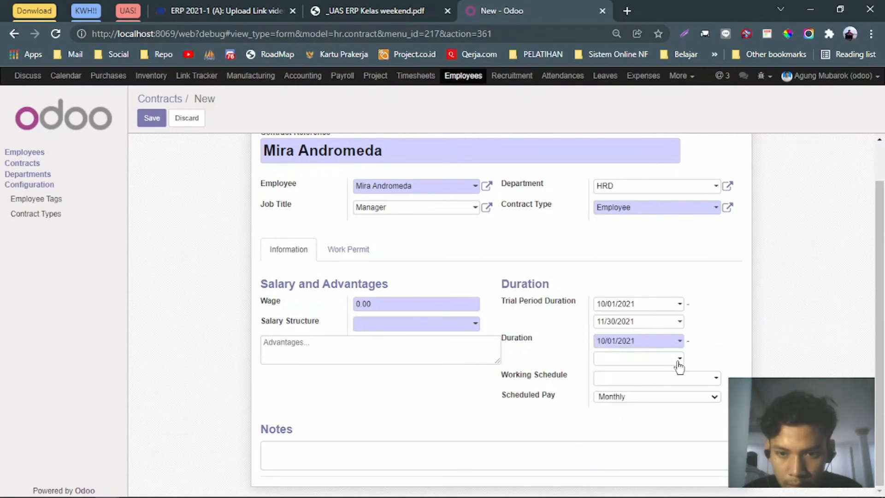
pyautogui.click(678, 359)
pyautogui.click(601, 216)
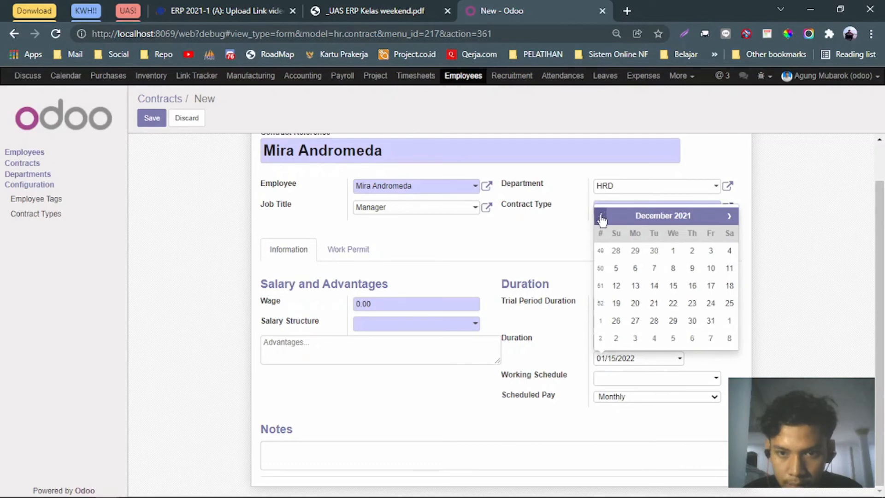
pyautogui.click(711, 322)
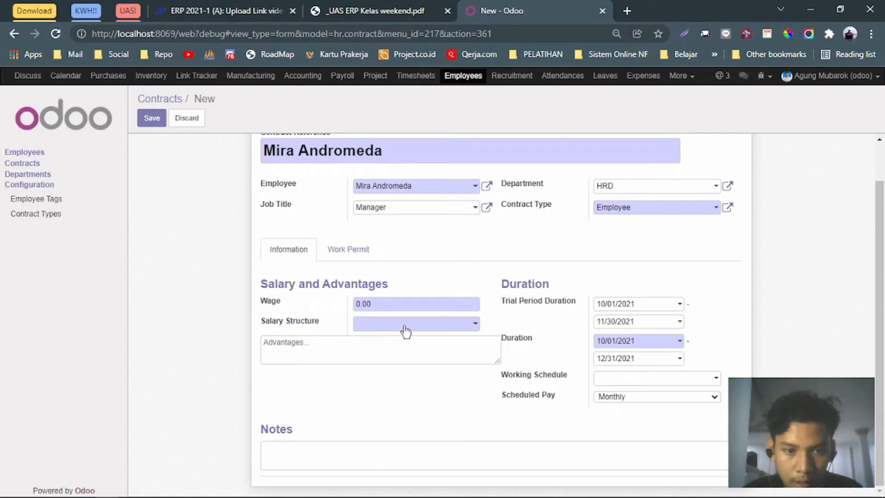
pyautogui.click(476, 326)
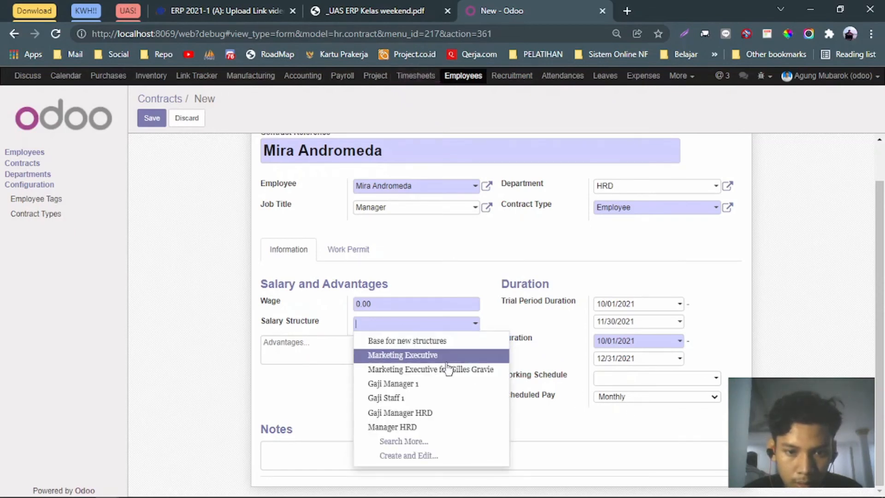
# Choose Manager HRD as the salary structure and review its details.
pyautogui.click(406, 428)
pyautogui.click(466, 328)
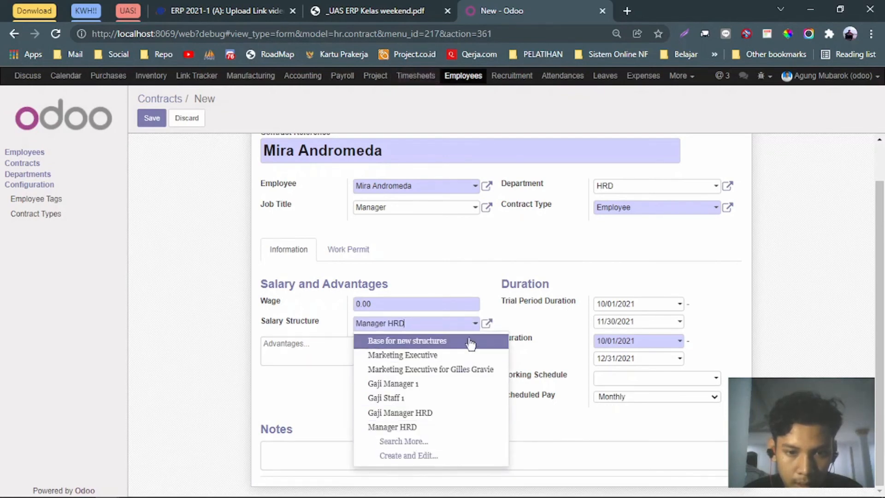
pyautogui.click(485, 324)
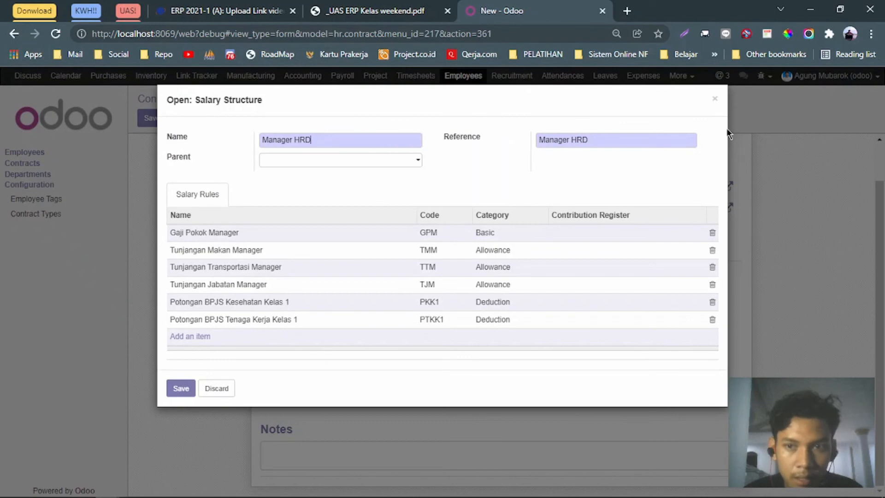
pyautogui.click(178, 391)
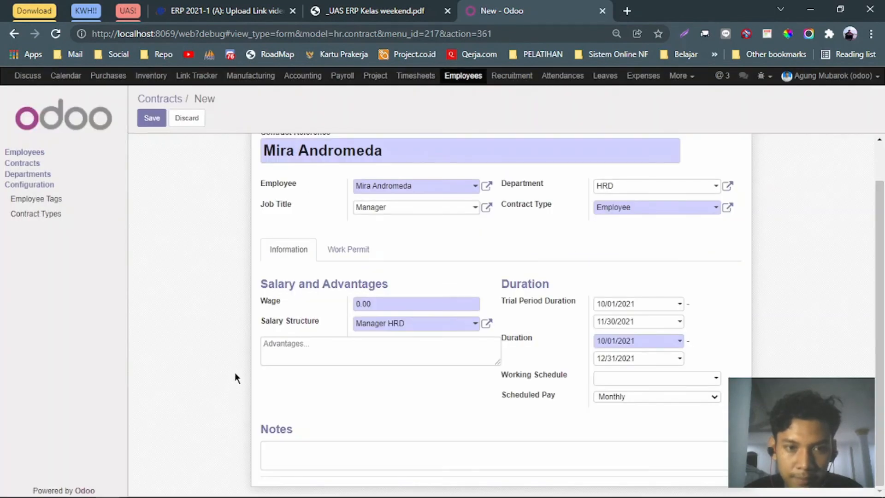
pyautogui.scroll(2, 609, 327)
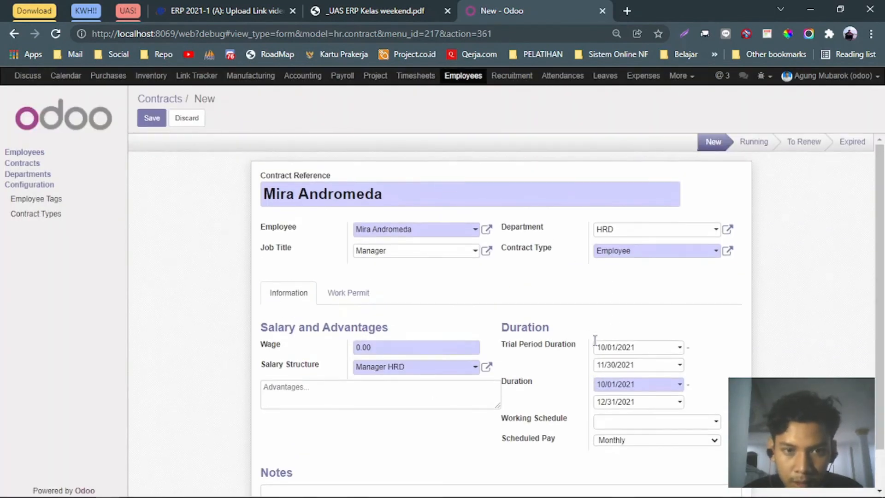
# Save the HRD manager's contract.
pyautogui.click(150, 119)
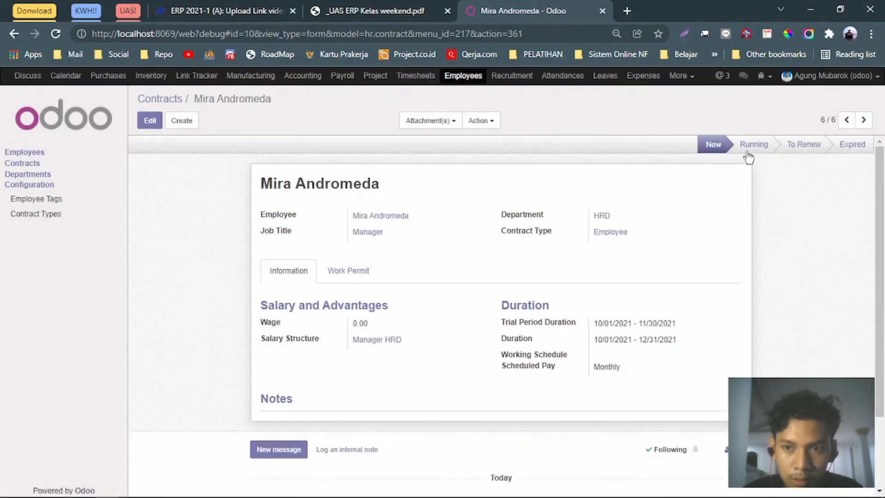
pyautogui.scroll(-2, 241, 252)
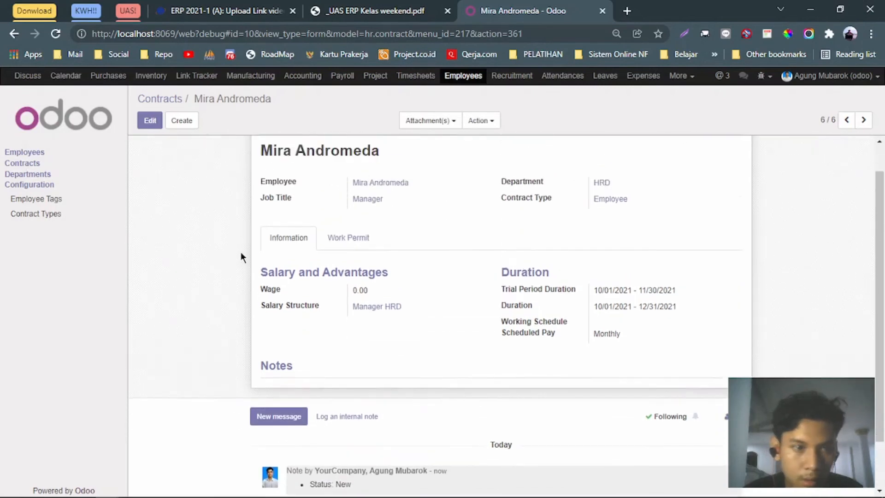
pyautogui.scroll(2, 241, 252)
pyautogui.click(193, 122)
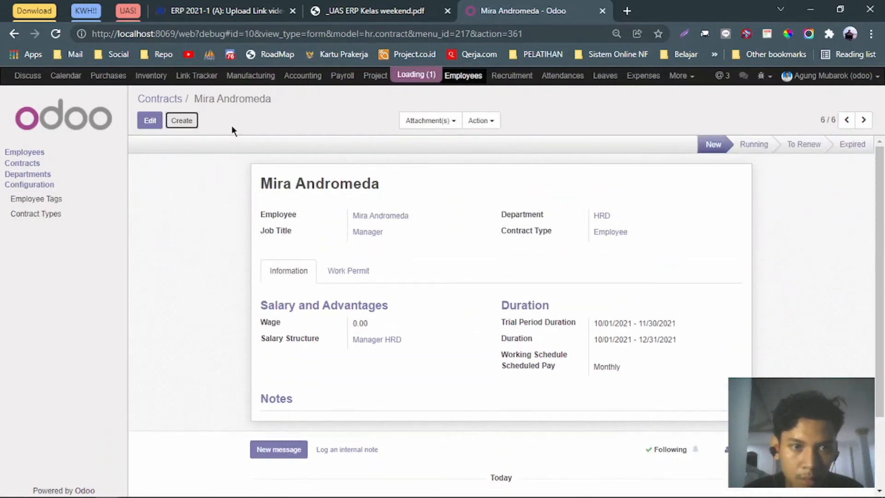
# Select the HRD staff member's name from task 4 in the assignment PDF and copy it.
pyautogui.click(400, 11)
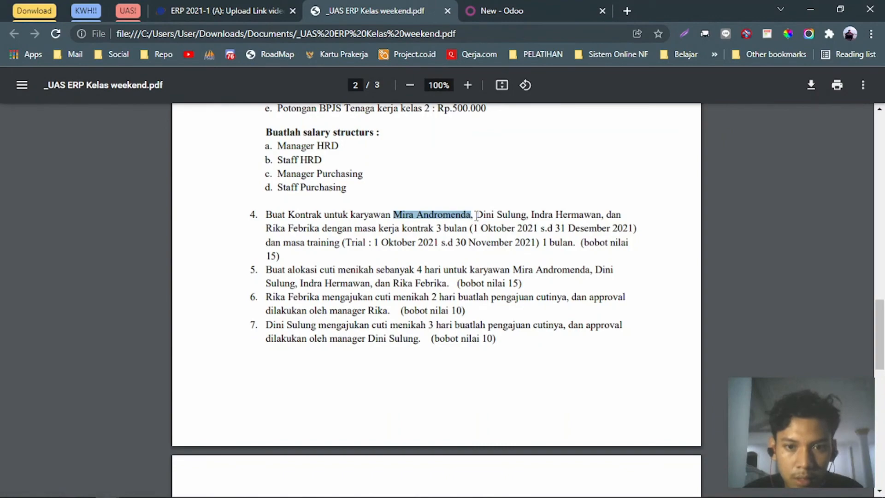
pyautogui.moveTo(476, 215); pyautogui.dragTo(523, 215)
pyautogui.click(272, 10)
pyautogui.click(363, 12)
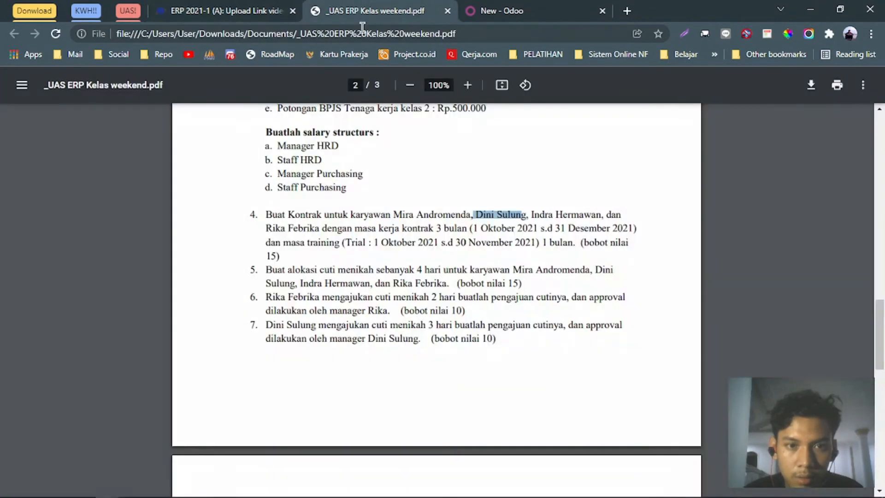
pyautogui.scroll(12, 415, 230)
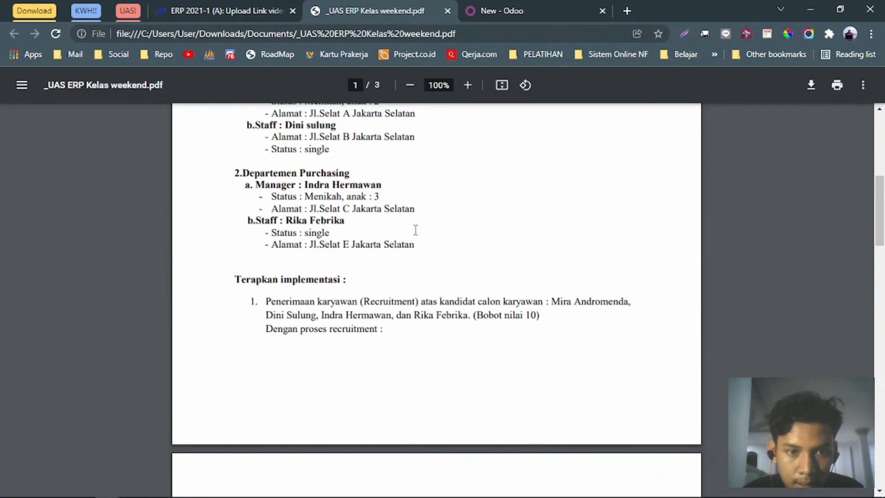
pyautogui.scroll(2, 415, 229)
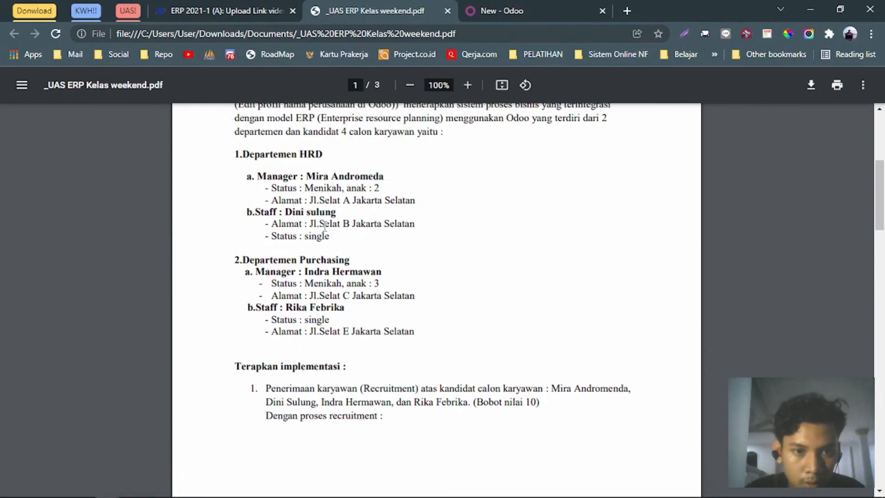
pyautogui.scroll(-14, 324, 225)
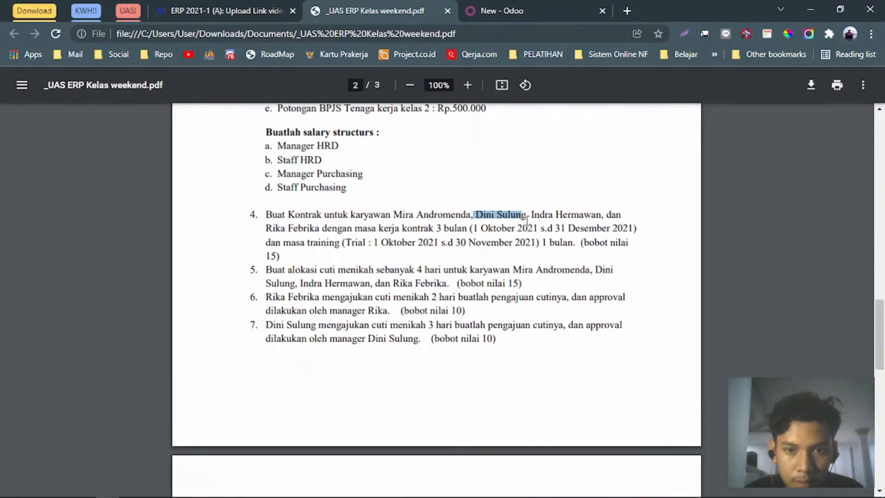
pyautogui.click(527, 236)
pyautogui.moveTo(477, 214); pyautogui.dragTo(529, 215)
pyautogui.hotkey('ctrl', 'c')
pyautogui.click(502, 11)
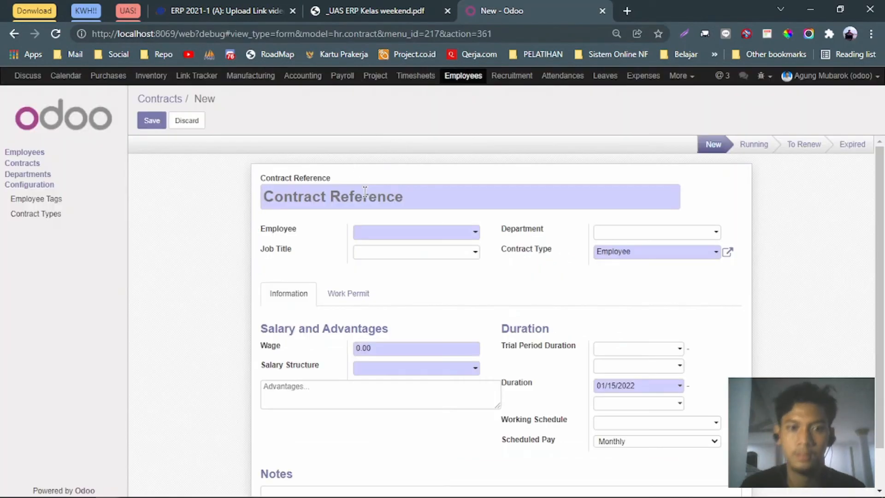
# Paste the staff member's name as Contract Reference and link their employee record (searched 'dini').
pyautogui.hotkey('ctrl', 'v')
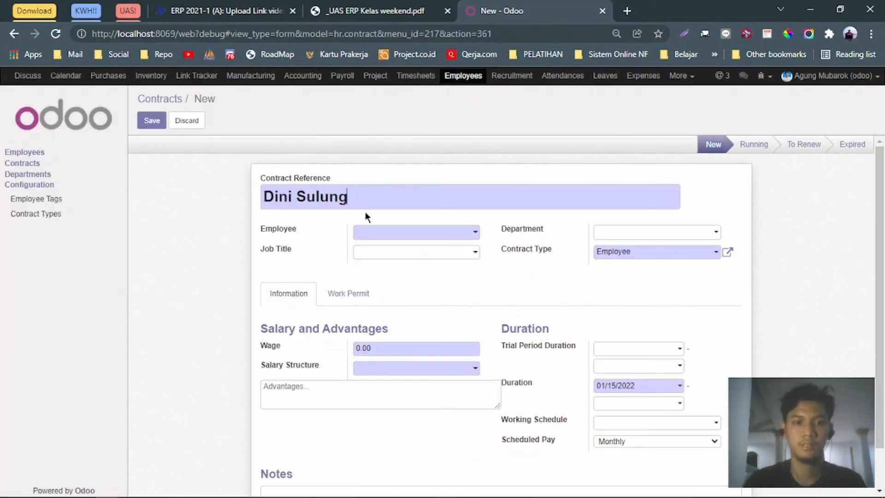
pyautogui.click(391, 235)
pyautogui.write('dini')
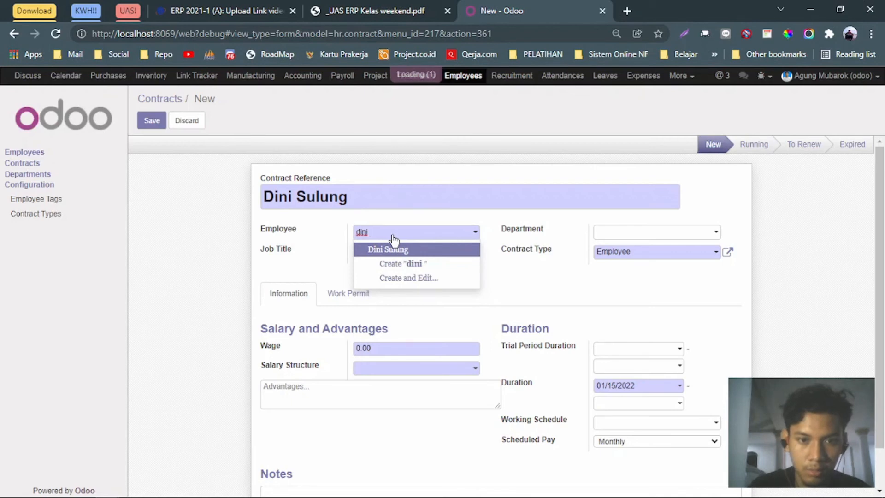
pyautogui.click(390, 249)
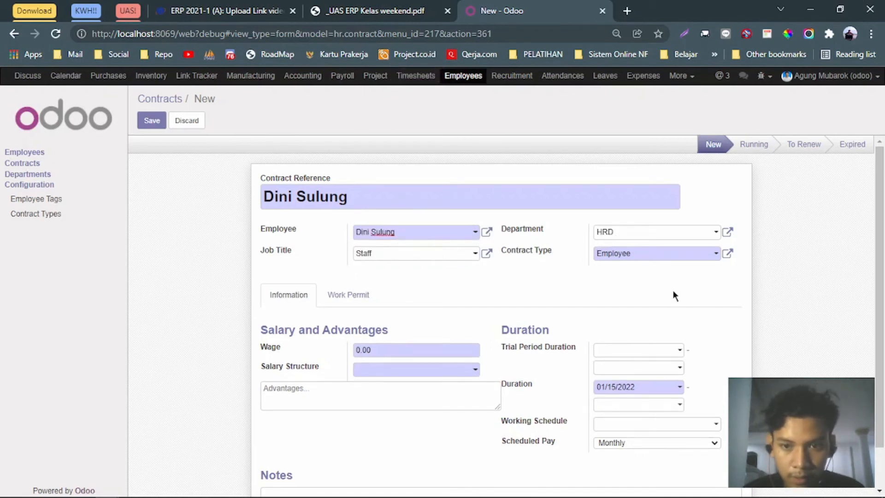
pyautogui.scroll(-1, 664, 283)
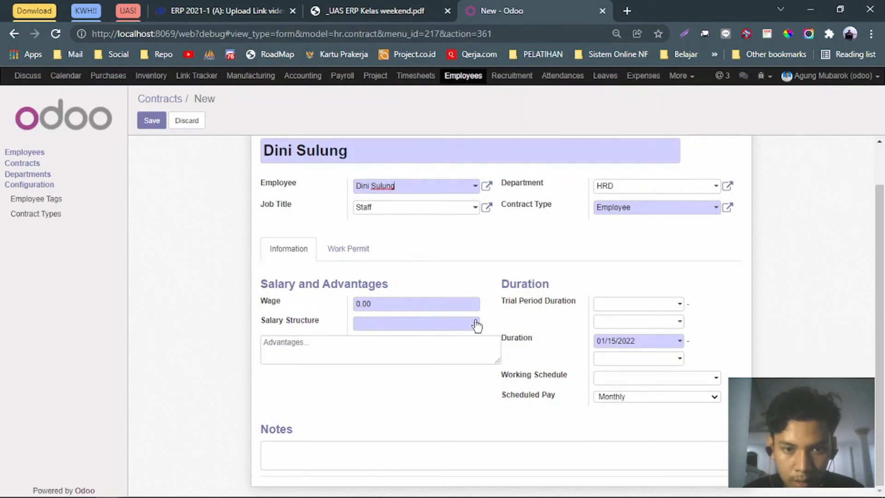
pyautogui.click(358, 249)
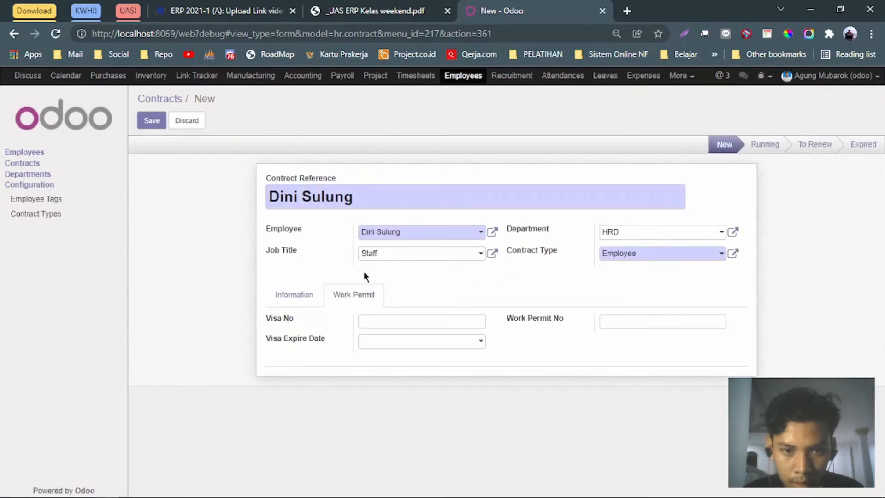
pyautogui.click(296, 297)
pyautogui.scroll(-1, 321, 303)
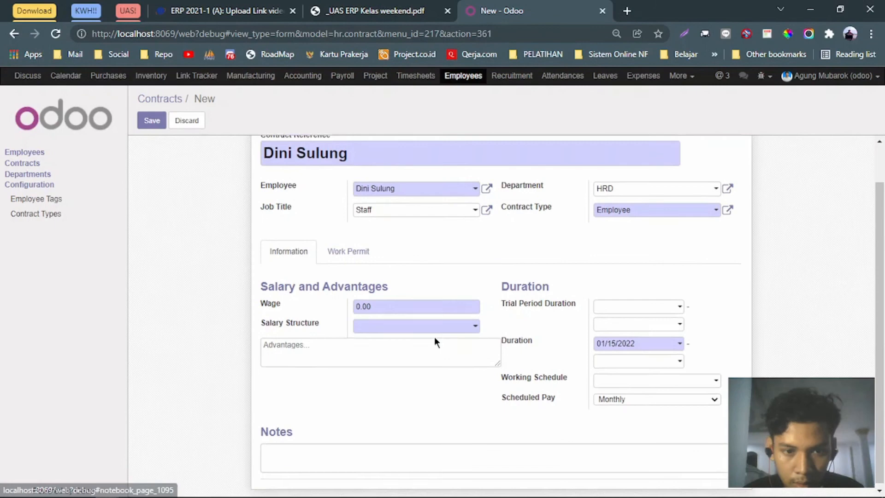
# Set the salary structure to Staff HRD and review its details.
pyautogui.click(457, 303)
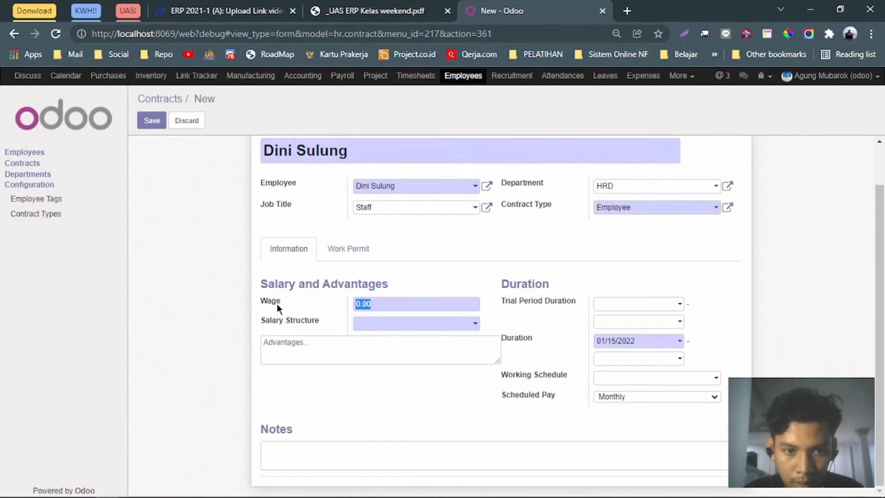
pyautogui.click(475, 325)
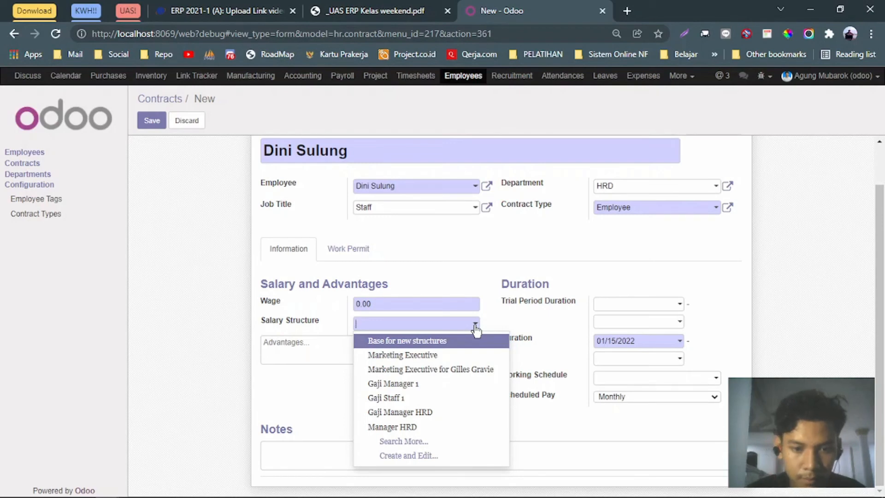
pyautogui.write('staff')
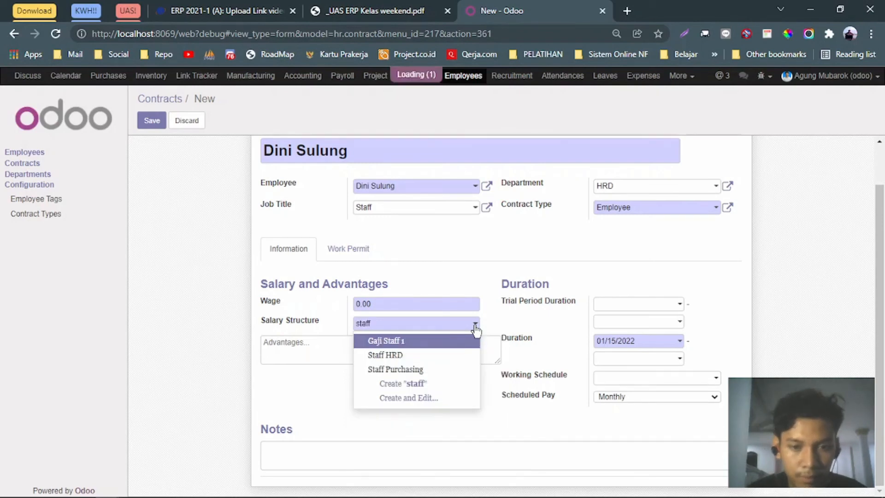
pyautogui.press('Down')
pyautogui.press('Return')
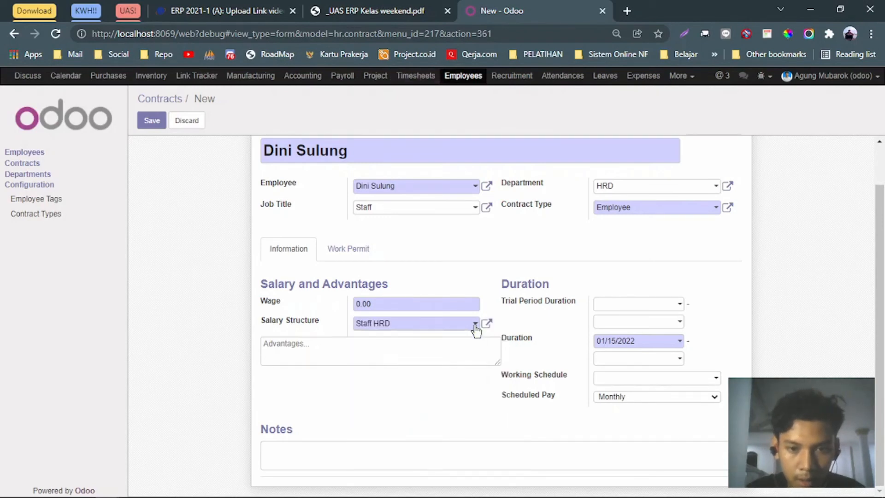
pyautogui.click(486, 323)
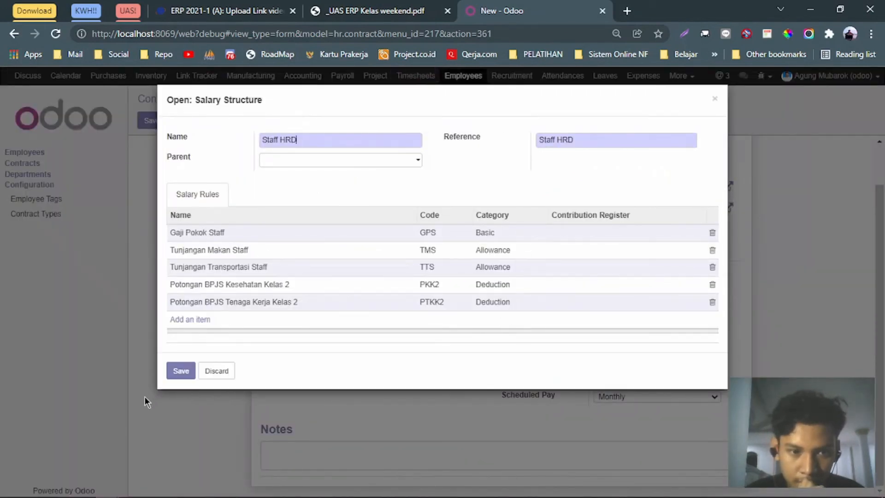
pyautogui.click(181, 375)
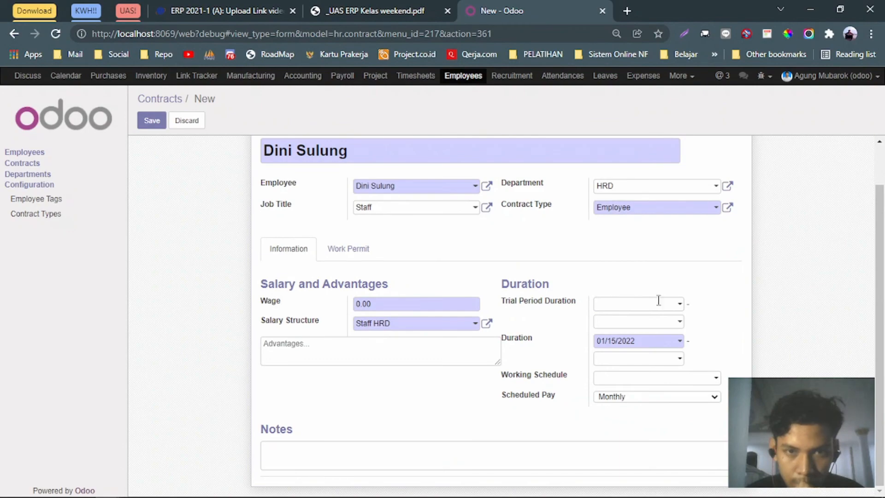
pyautogui.hotkey('ctrl', 'shift', 'Tab')
pyautogui.hotkey('ctrl', 'Tab')
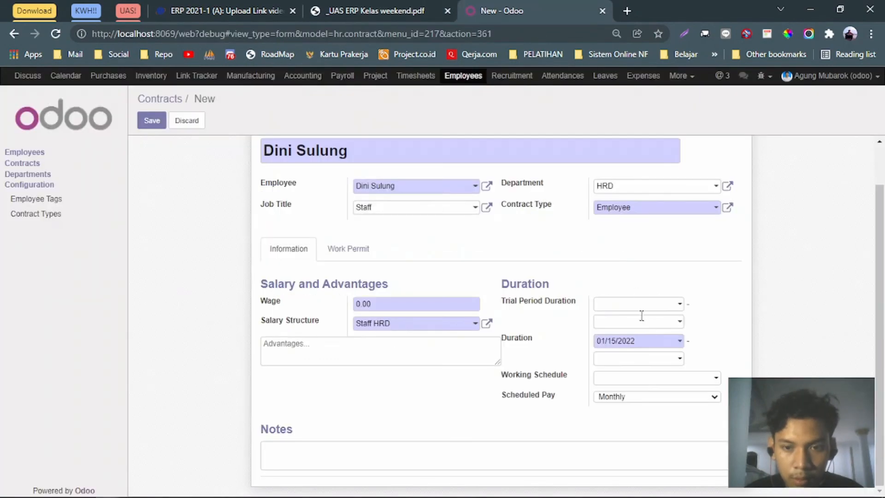
# Set the trial period from 10/01/2021 to 11/30/2021.
pyautogui.click(681, 310)
pyautogui.hotkey('ctrl', 'shift', 'Tab')
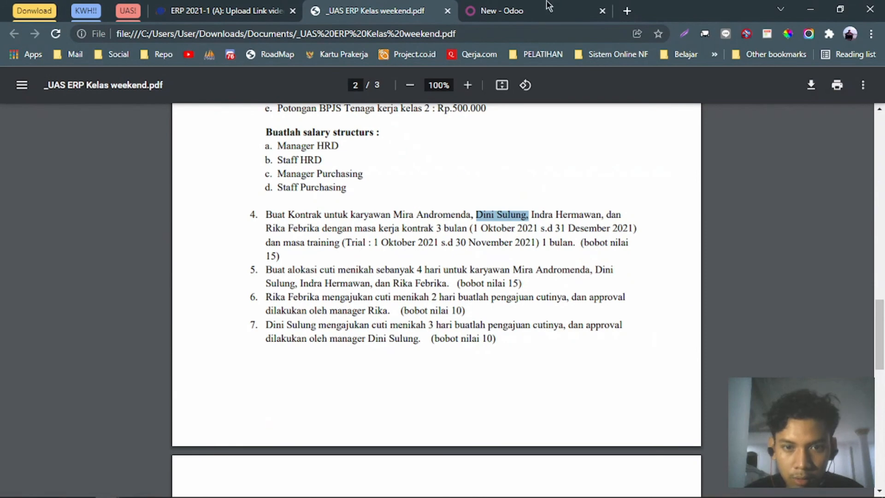
pyautogui.hotkey('ctrl', 'Tab')
pyautogui.click(599, 327)
pyautogui.click(599, 328)
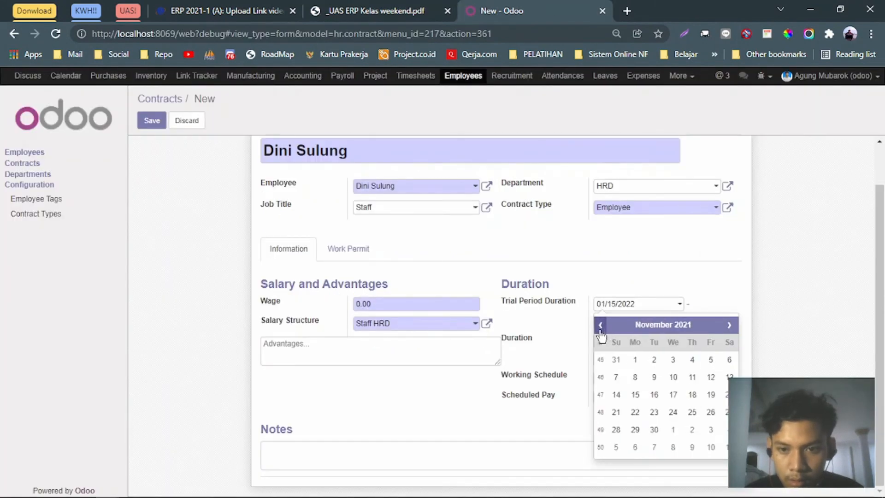
pyautogui.click(600, 327)
pyautogui.click(710, 364)
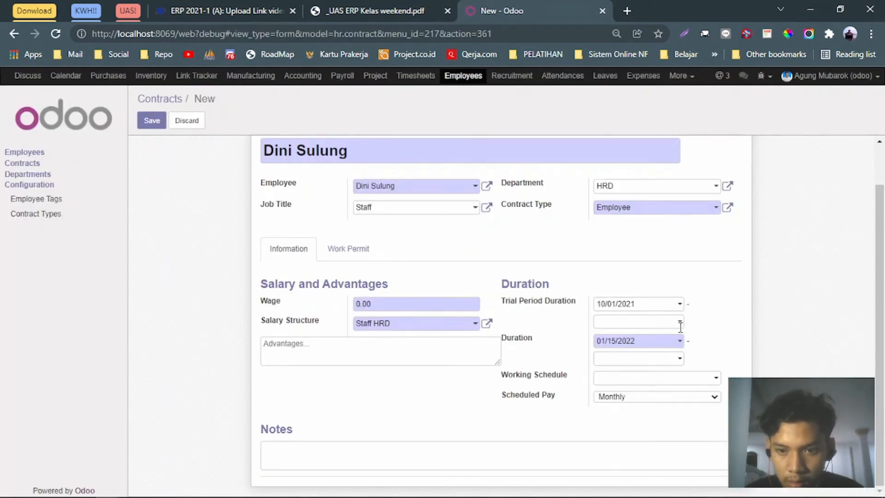
pyautogui.click(678, 322)
pyautogui.click(601, 344)
pyautogui.click(601, 343)
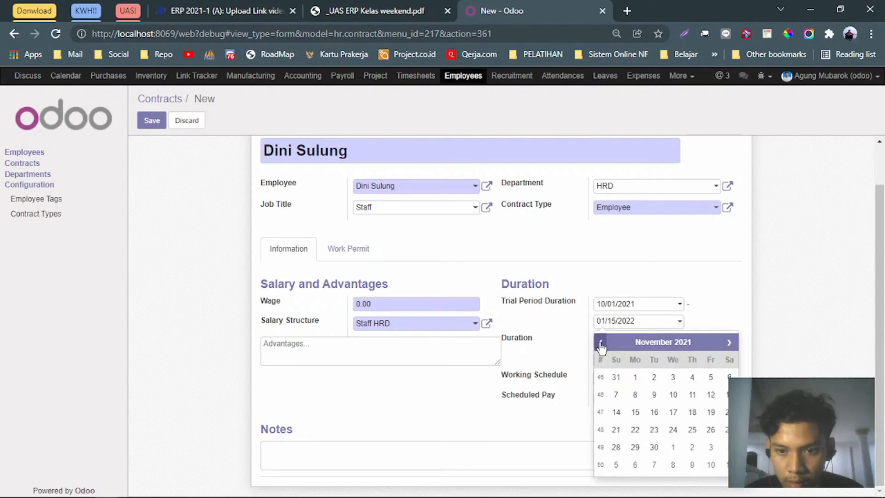
pyautogui.click(654, 447)
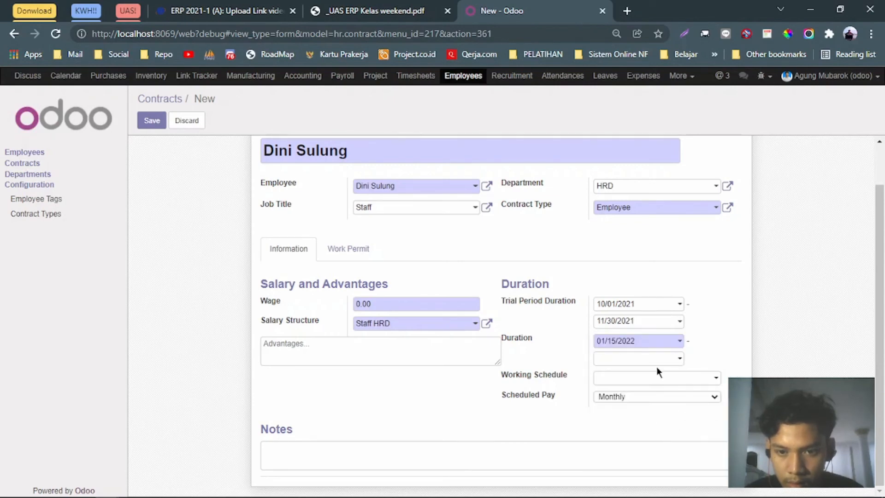
pyautogui.click(351, 11)
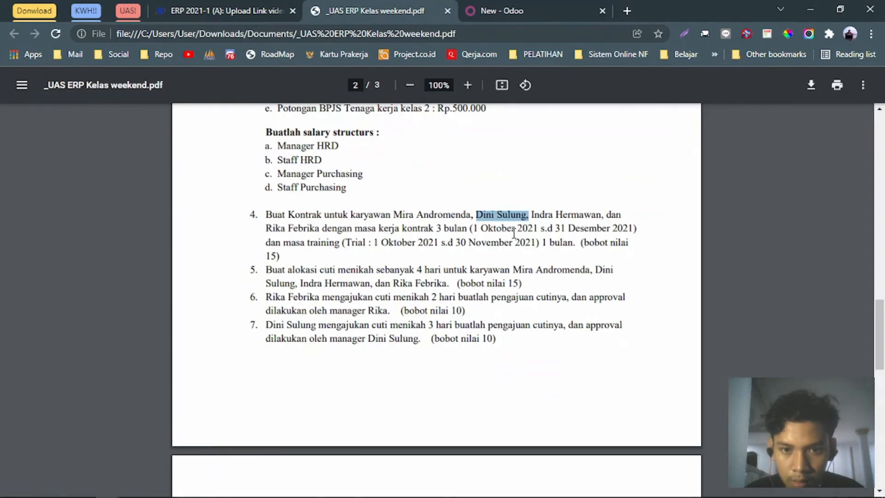
pyautogui.click(531, 11)
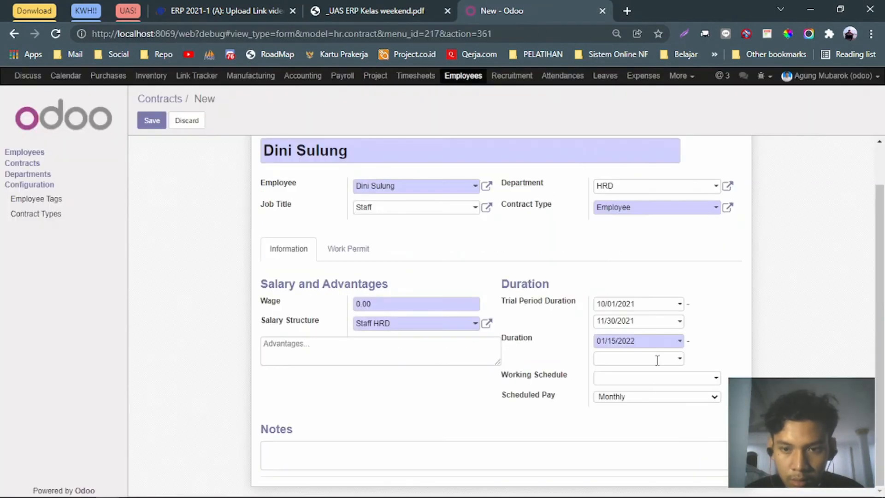
# Set the contract duration to 10/01/2021–12/31/2021 and save the contract.
pyautogui.click(679, 343)
pyautogui.click(601, 362)
pyautogui.click(601, 362)
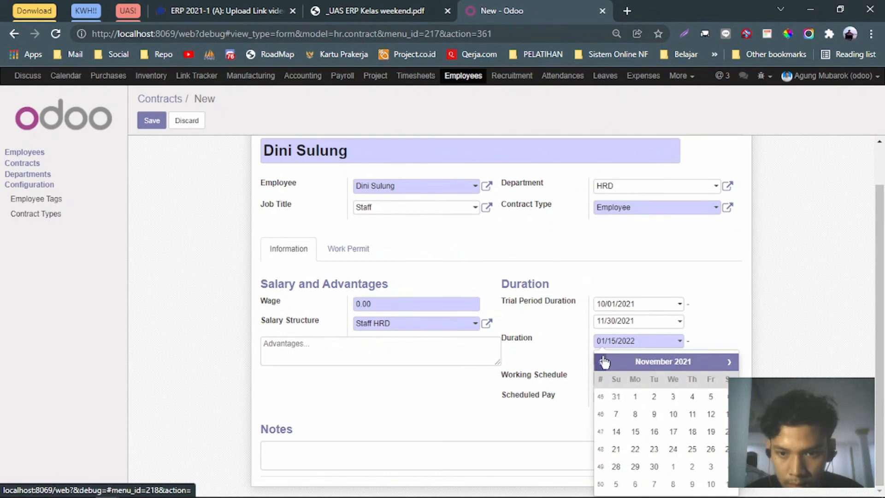
pyautogui.click(602, 363)
pyautogui.click(711, 396)
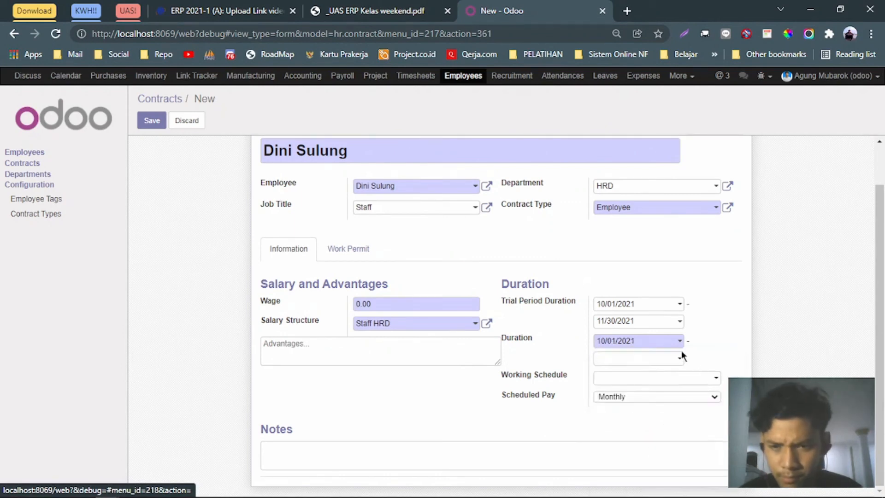
pyautogui.click(680, 359)
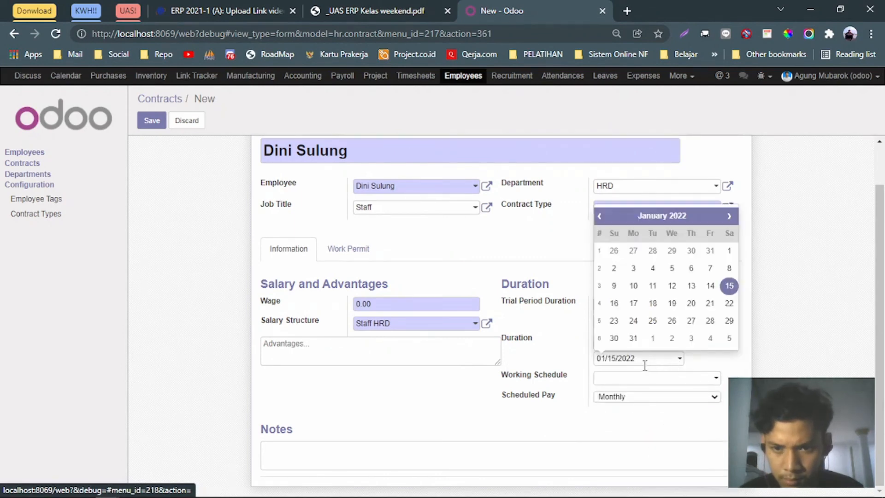
pyautogui.click(601, 216)
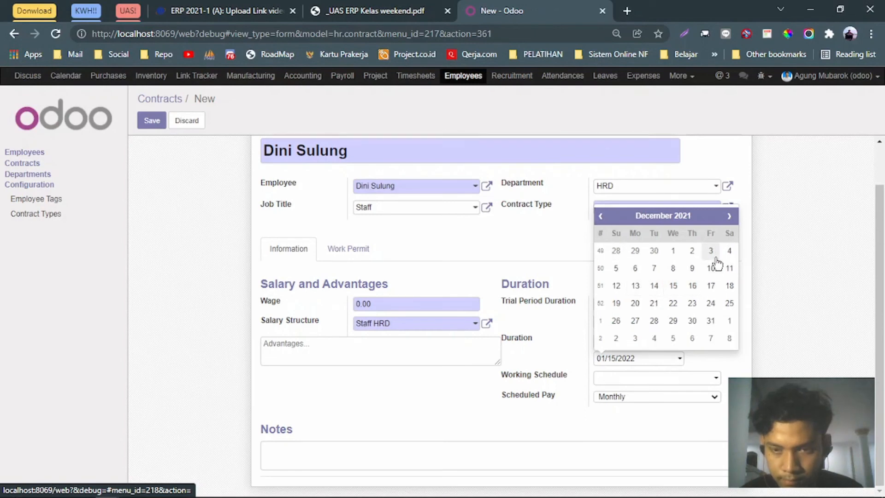
pyautogui.click(710, 321)
pyautogui.click(394, 6)
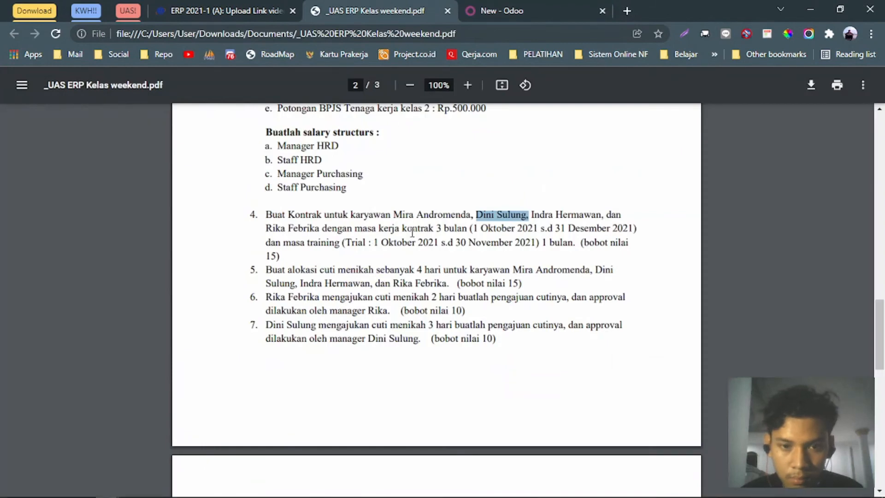
pyautogui.scroll(2, 419, 248)
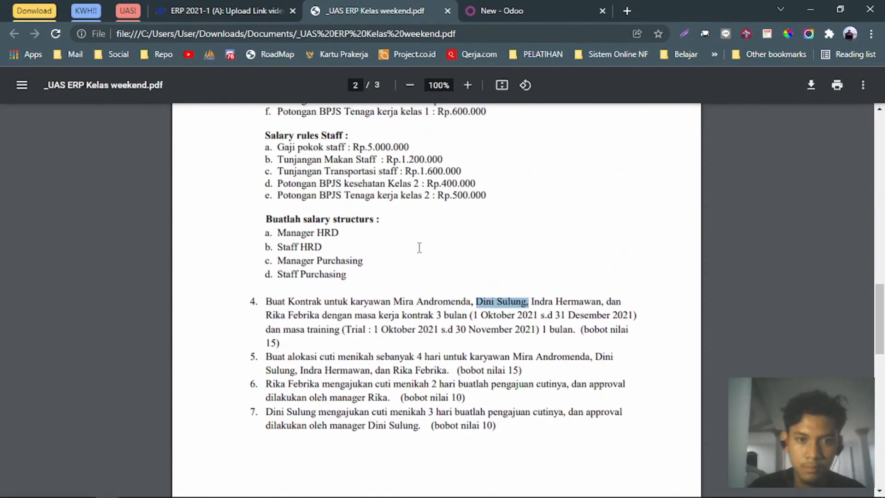
pyautogui.scroll(-3, 419, 248)
pyautogui.click(536, 6)
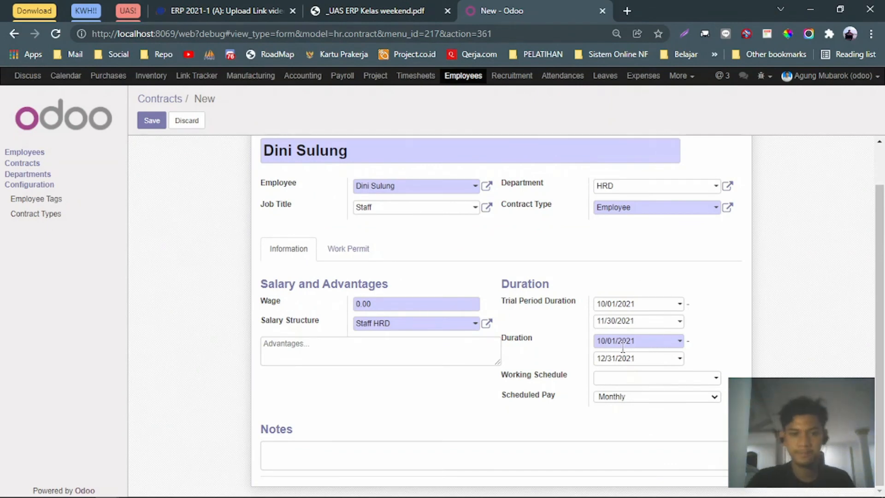
pyautogui.click(152, 120)
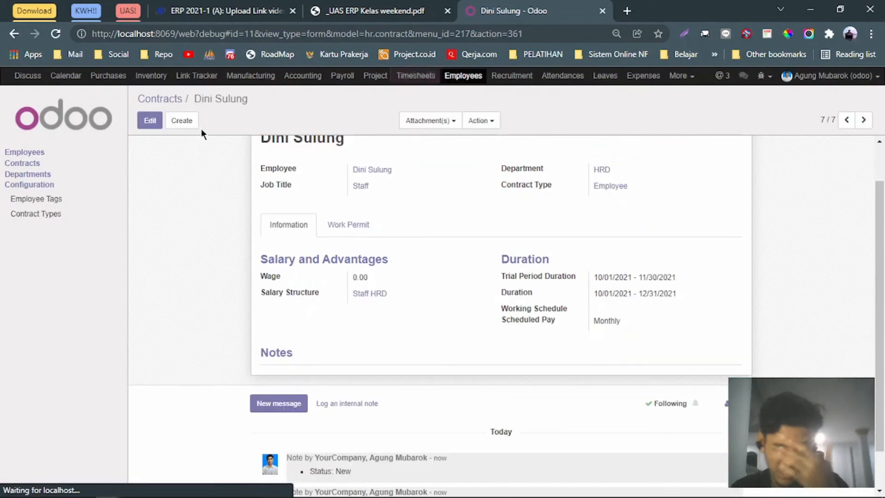
pyautogui.click(189, 120)
# Paste the purchasing manager's name as Contract Reference and select him as the employee.
pyautogui.click(355, 5)
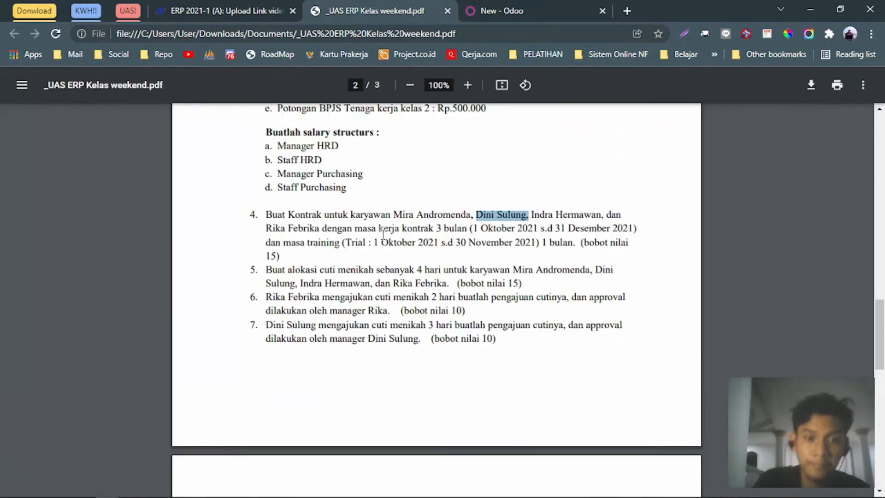
pyautogui.moveTo(573, 209); pyautogui.dragTo(601, 213)
pyautogui.hotkey('ctrl', 'c')
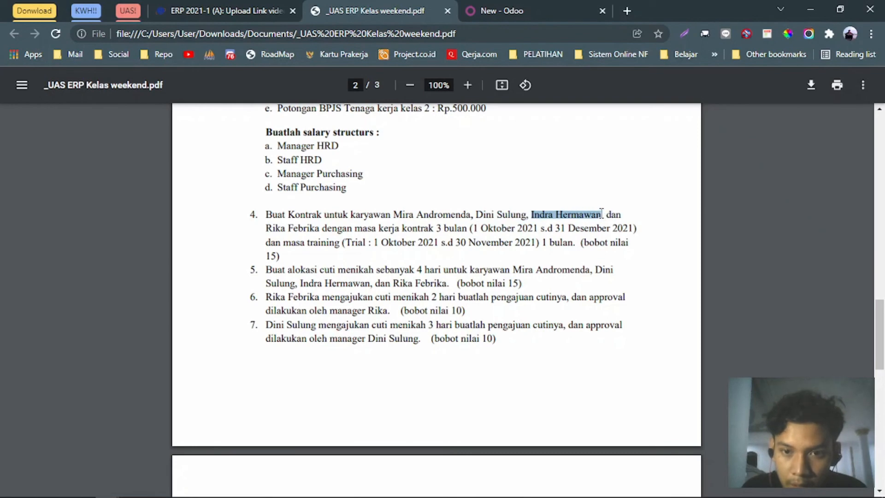
pyautogui.click(481, 11)
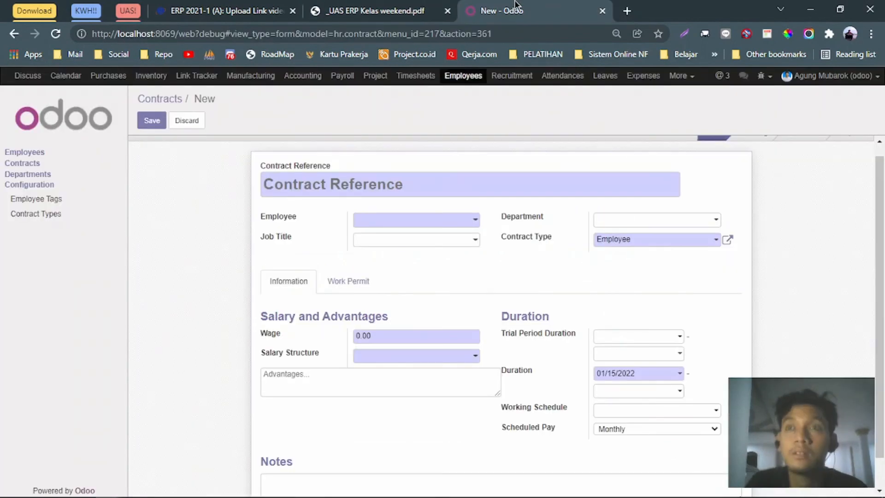
pyautogui.hotkey('ctrl', 'v')
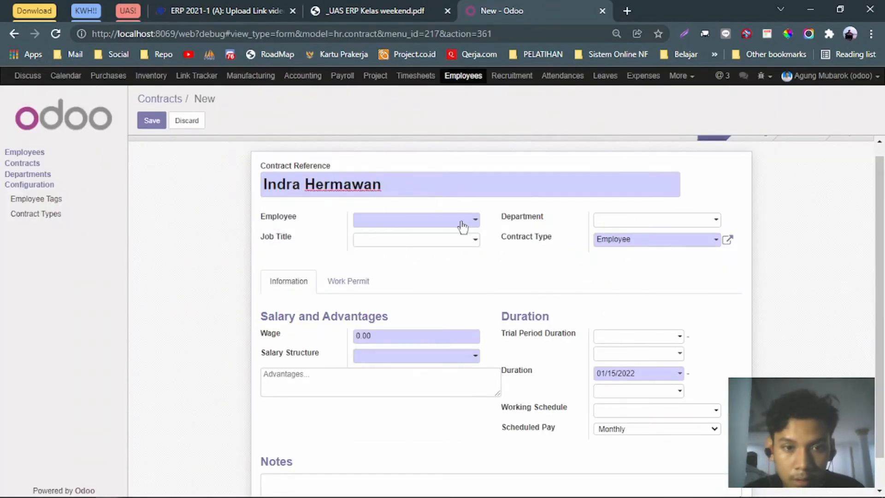
pyautogui.click(462, 223)
pyautogui.write('indra')
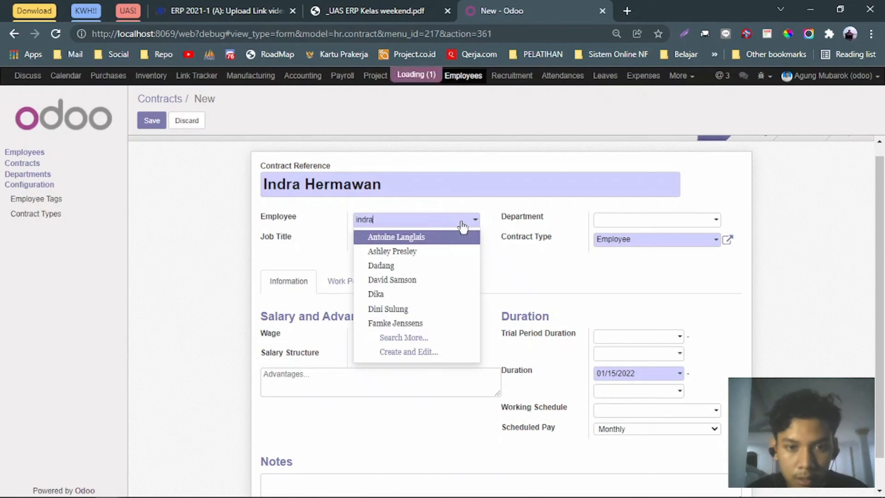
pyautogui.press('Return')
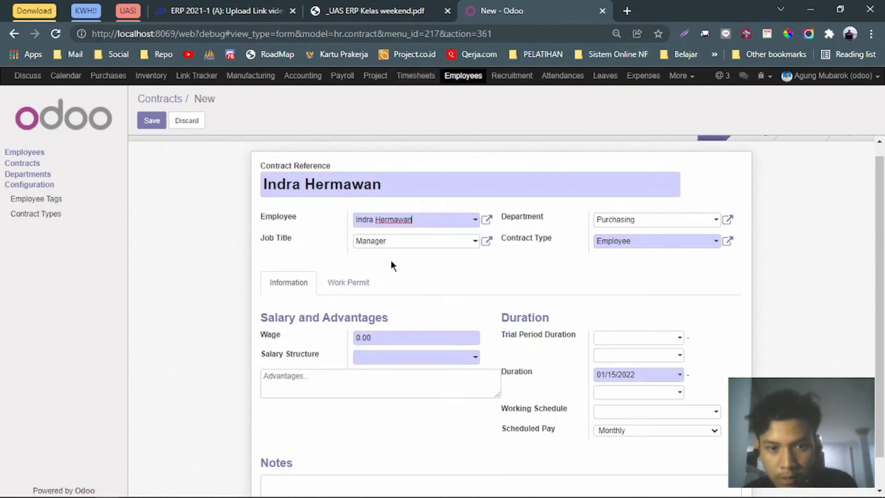
# Choose Manager Purchasing as the salary structure and review its details.
pyautogui.click(355, 287)
pyautogui.click(306, 295)
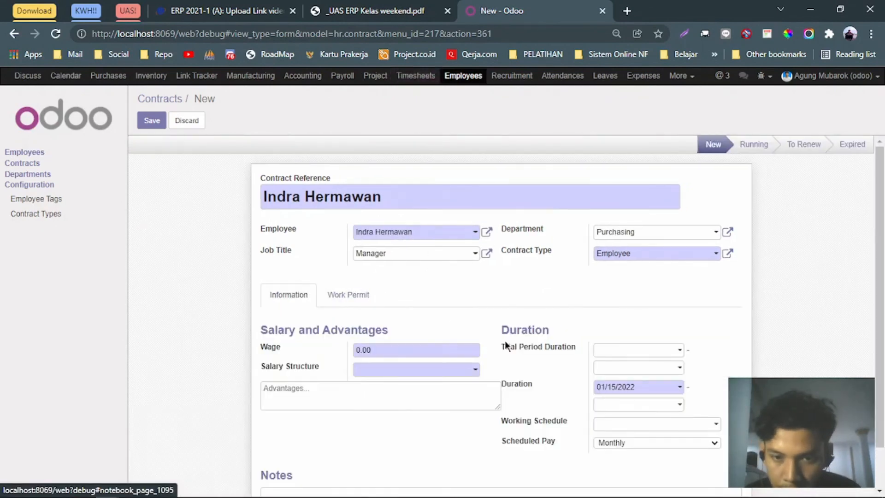
pyautogui.scroll(-1, 506, 345)
pyautogui.click(475, 325)
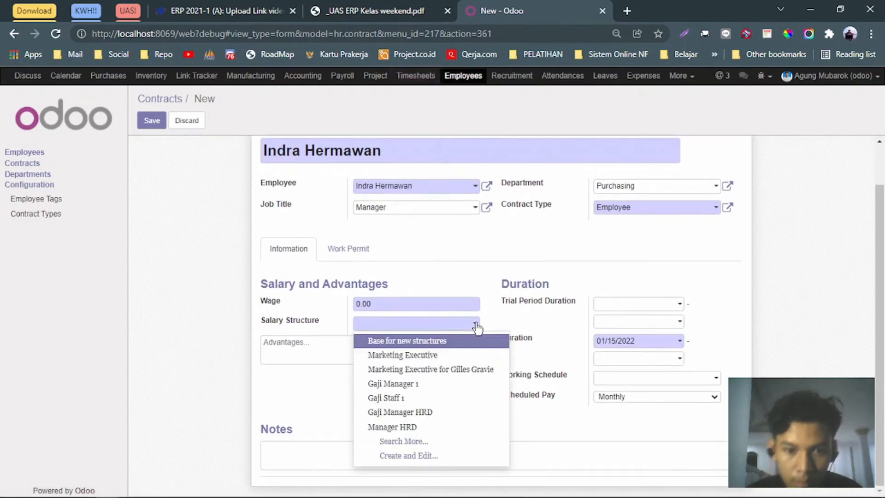
pyautogui.write('manager')
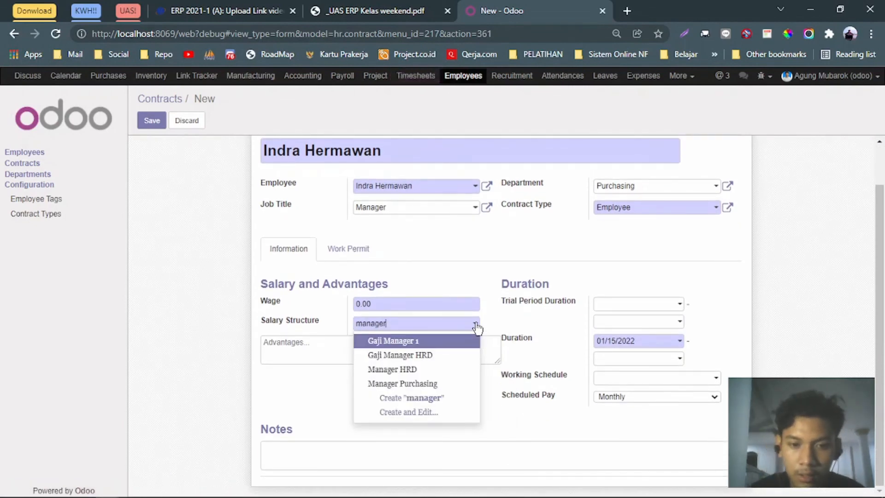
pyautogui.press('Down')
pyautogui.press('Down')
pyautogui.press('Down')
pyautogui.press('Return')
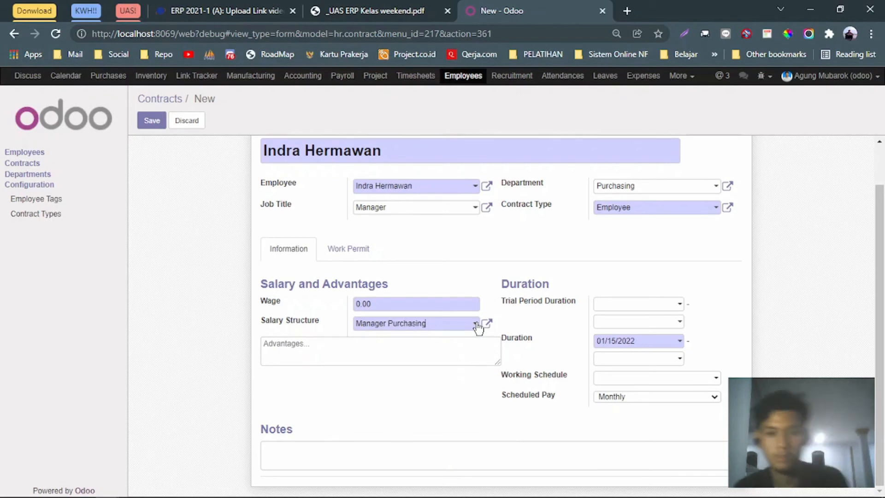
pyautogui.click(487, 324)
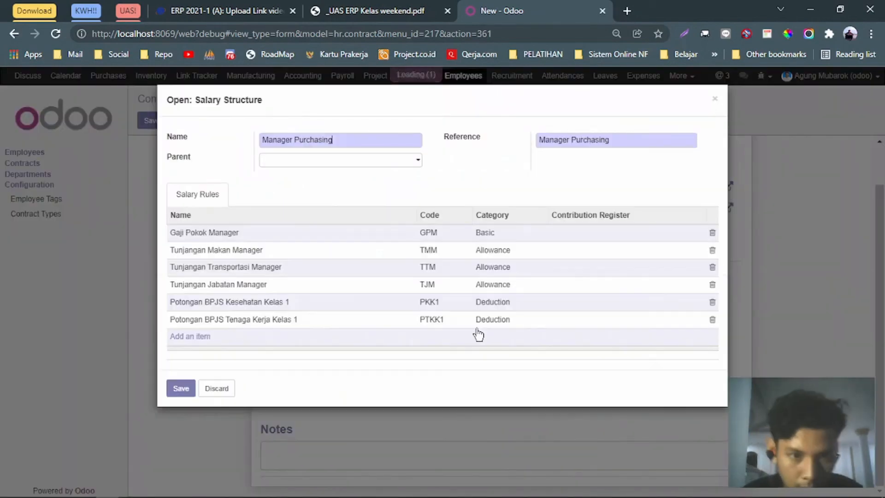
pyautogui.click(180, 388)
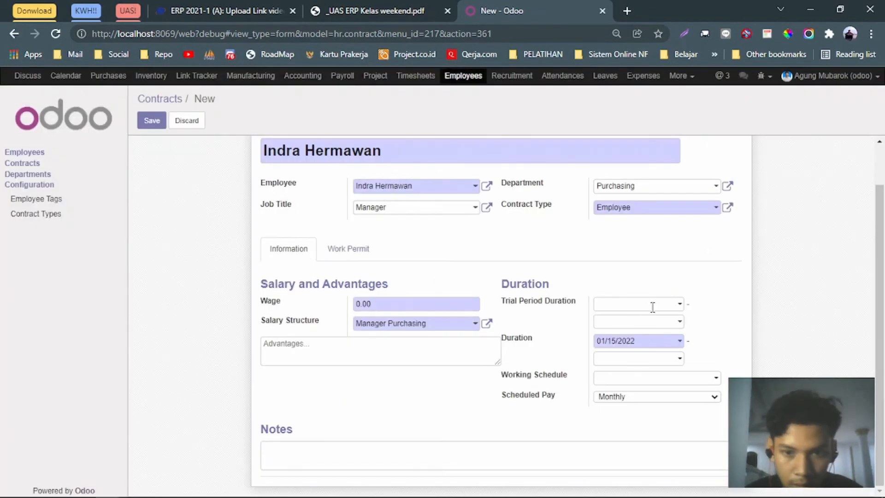
# Set the trial period from 10/01/2021 to 11/30/2021.
pyautogui.click(679, 306)
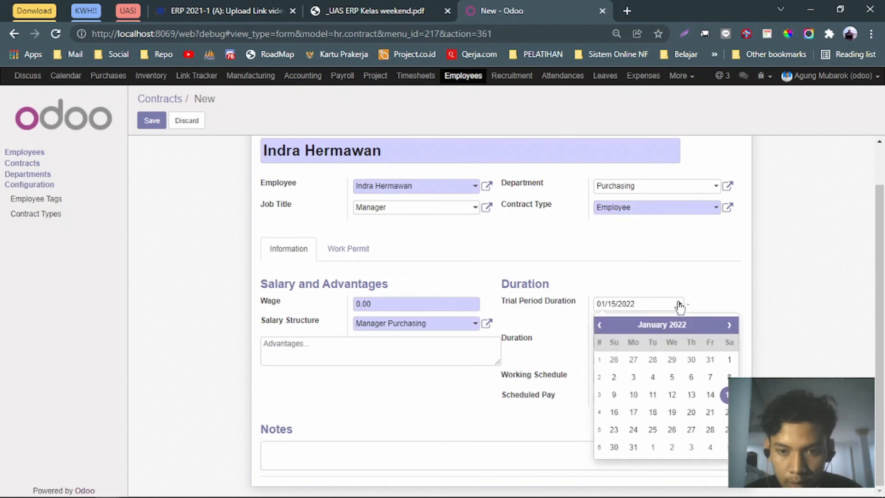
pyautogui.click(602, 325)
pyautogui.click(602, 325)
pyautogui.click(602, 325)
pyautogui.click(710, 360)
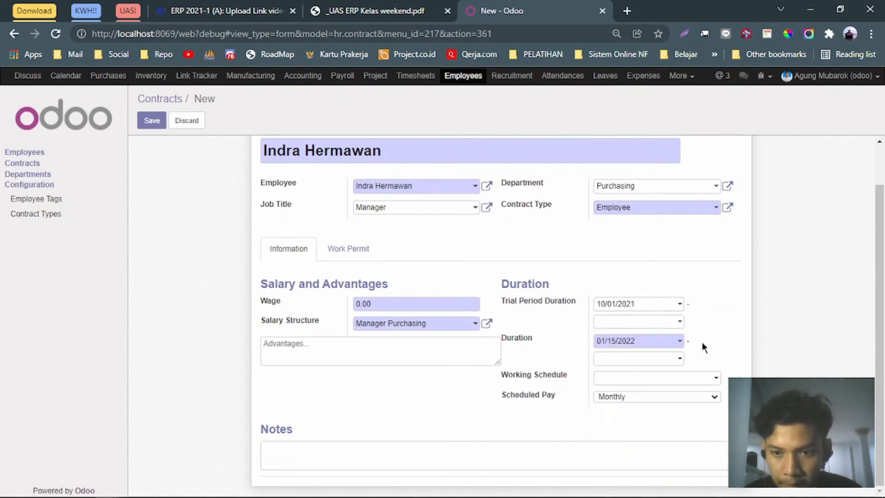
pyautogui.click(682, 320)
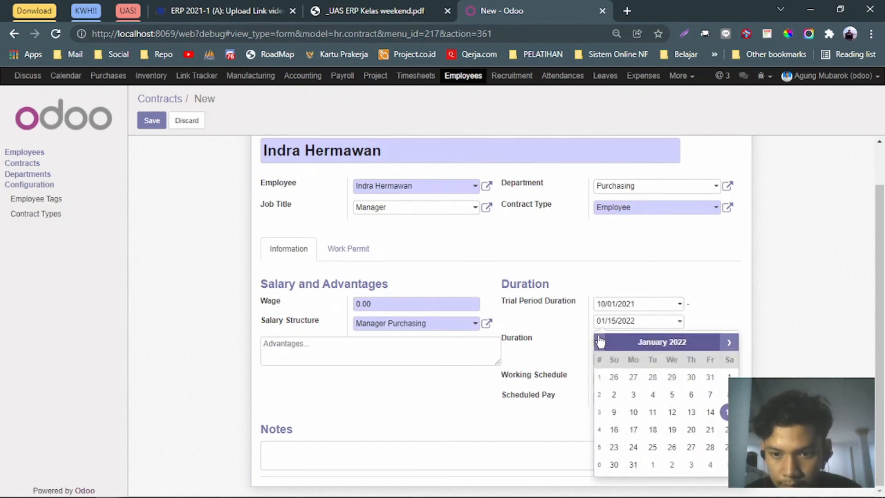
pyautogui.click(600, 342)
pyautogui.click(600, 342)
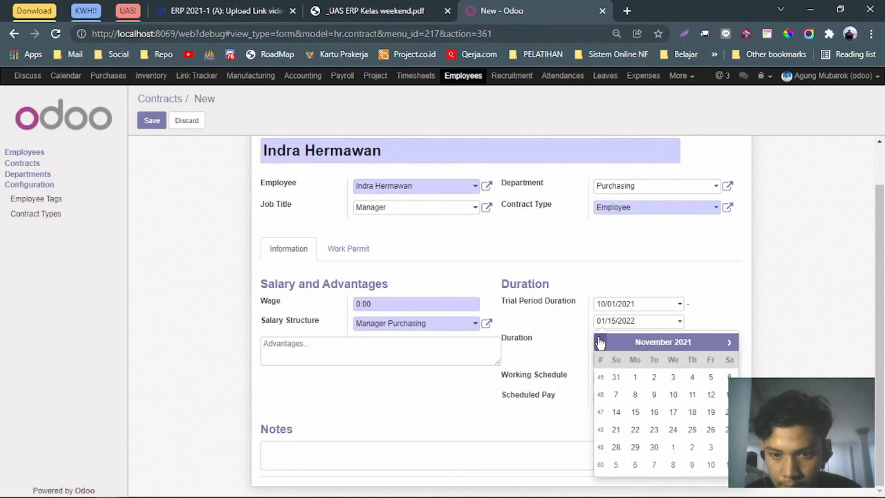
pyautogui.click(654, 446)
pyautogui.click(373, 11)
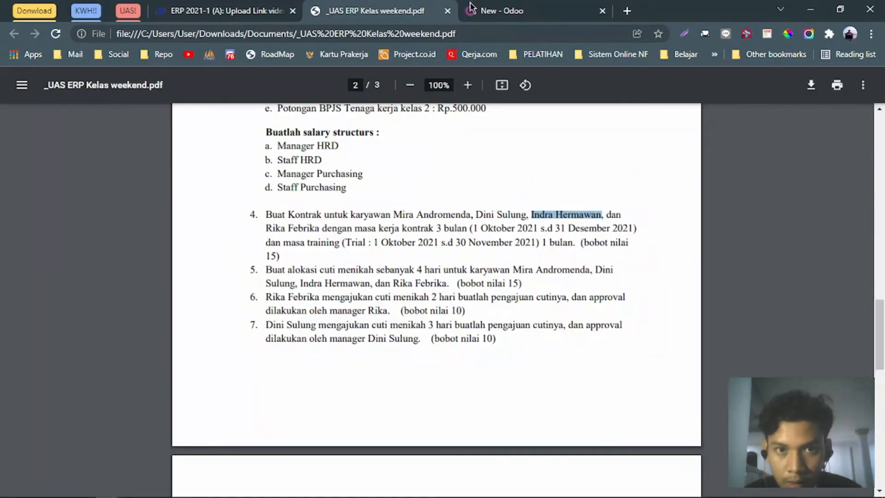
pyautogui.click(505, 7)
# Set the contract duration from 10/01/2021 to 12/31/2021.
pyautogui.click(677, 342)
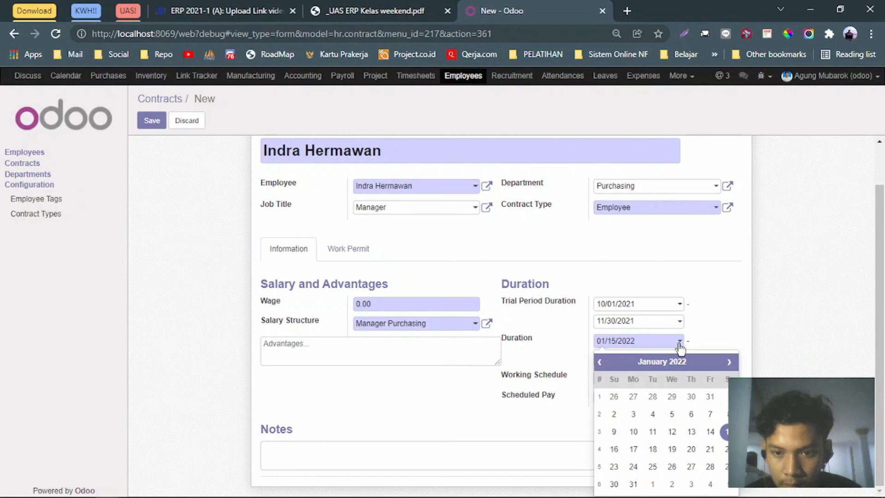
pyautogui.click(600, 362)
pyautogui.click(601, 362)
pyautogui.click(600, 363)
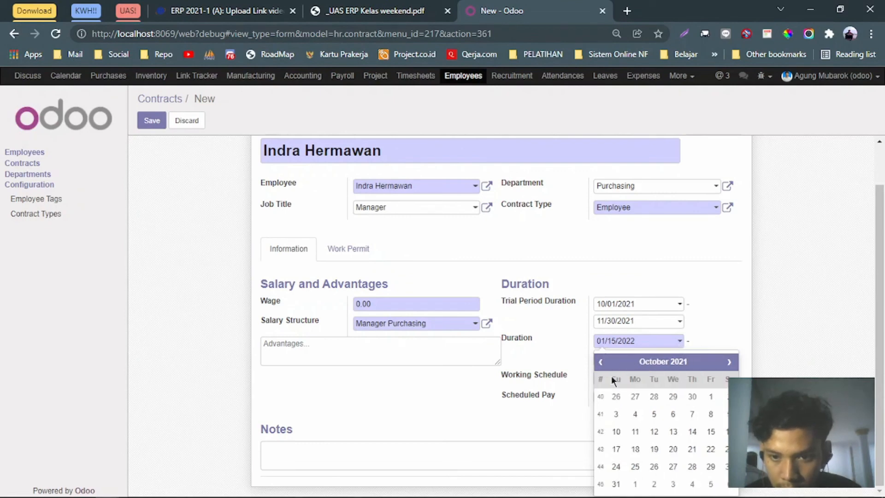
pyautogui.click(710, 398)
pyautogui.click(682, 360)
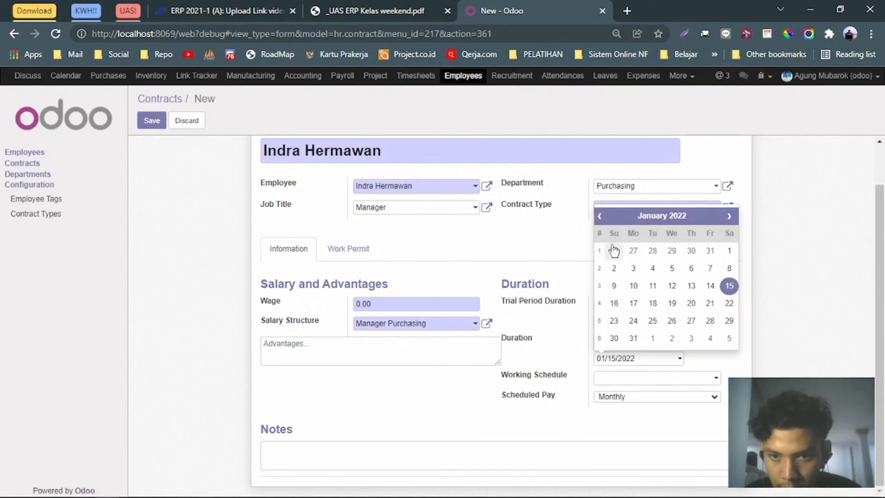
pyautogui.click(600, 217)
pyautogui.click(708, 321)
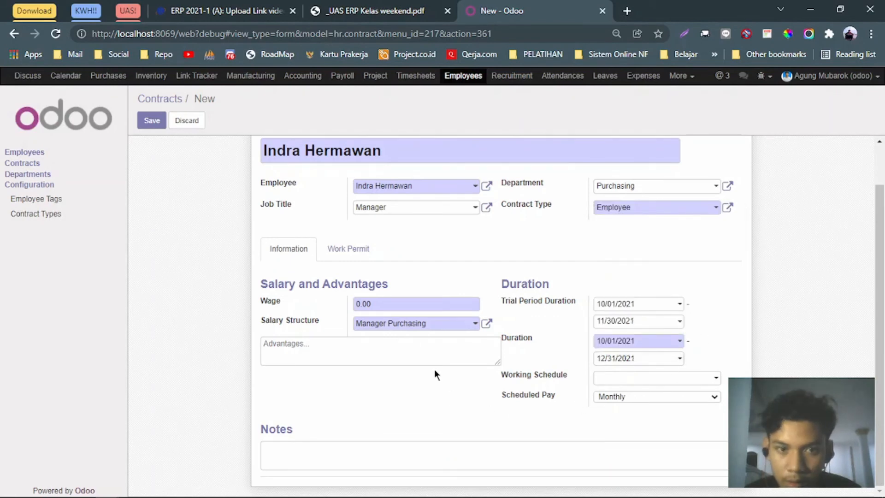
# Save the manager's contract and start a new blank contract.
pyautogui.click(151, 120)
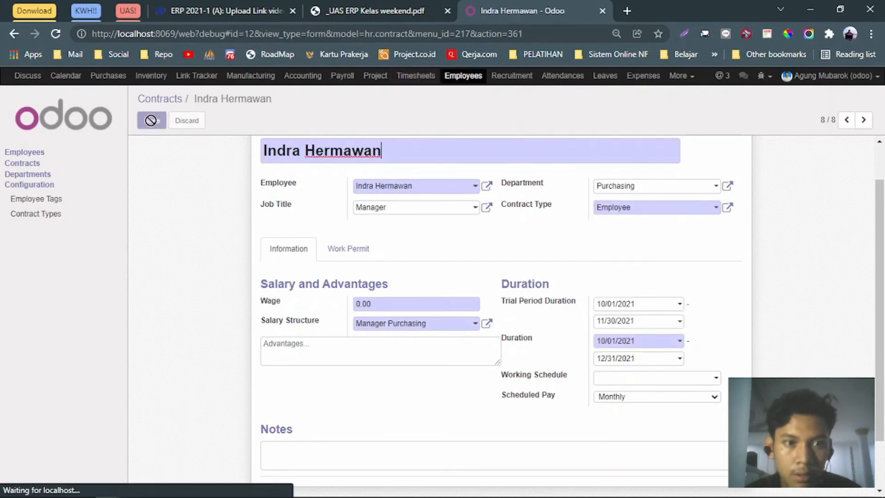
pyautogui.click(185, 121)
pyautogui.click(410, 10)
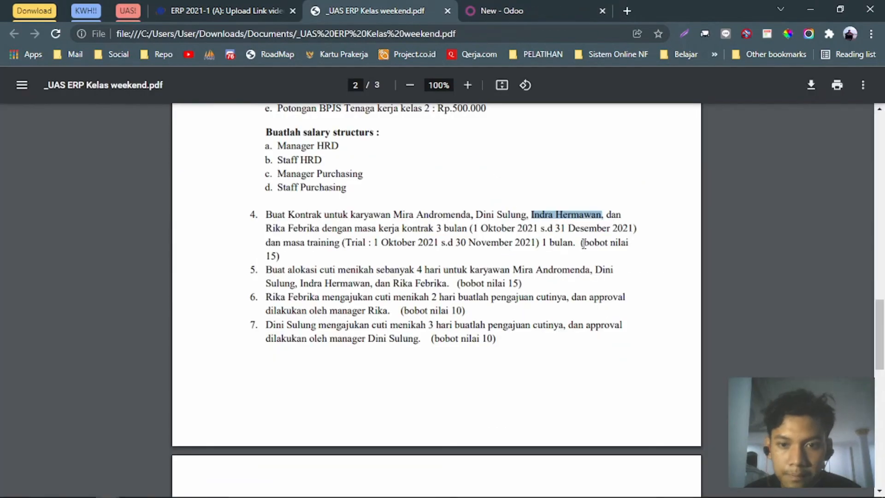
# Paste the staff employee's name as Contract Reference and select her as the employee.
pyautogui.moveTo(266, 229); pyautogui.dragTo(315, 228)
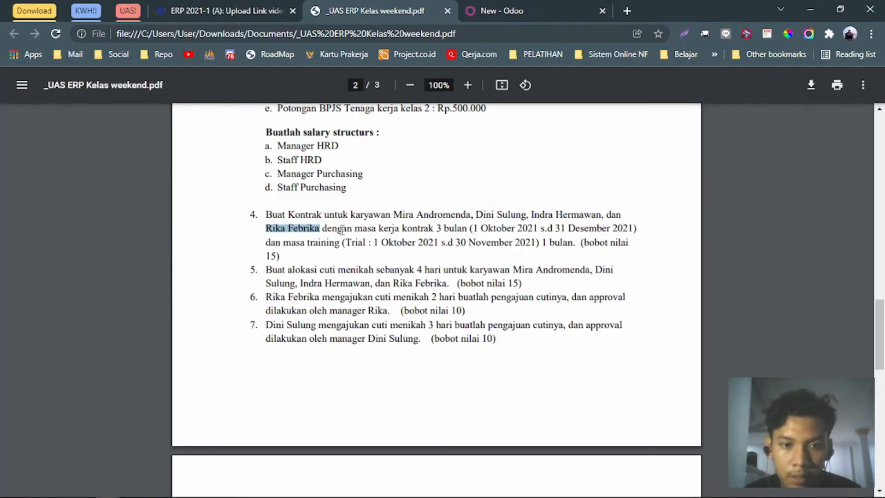
pyautogui.click(547, 7)
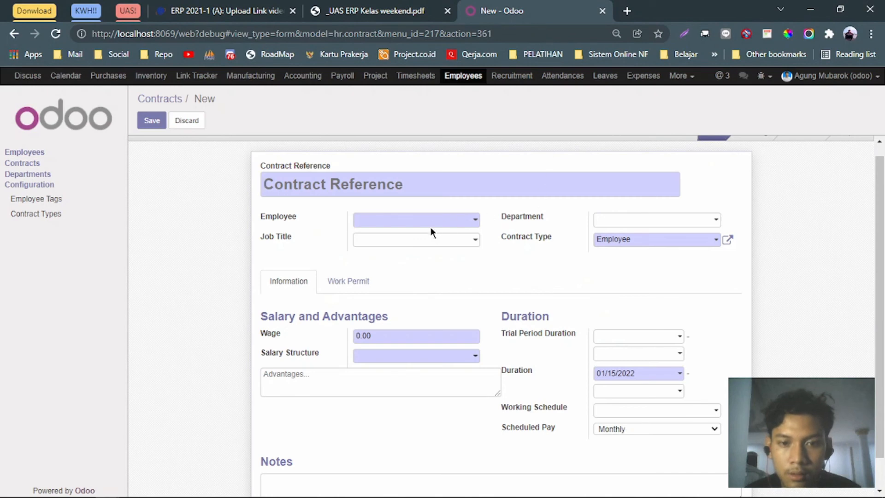
pyautogui.click(434, 186)
pyautogui.click(452, 219)
pyautogui.write('r')
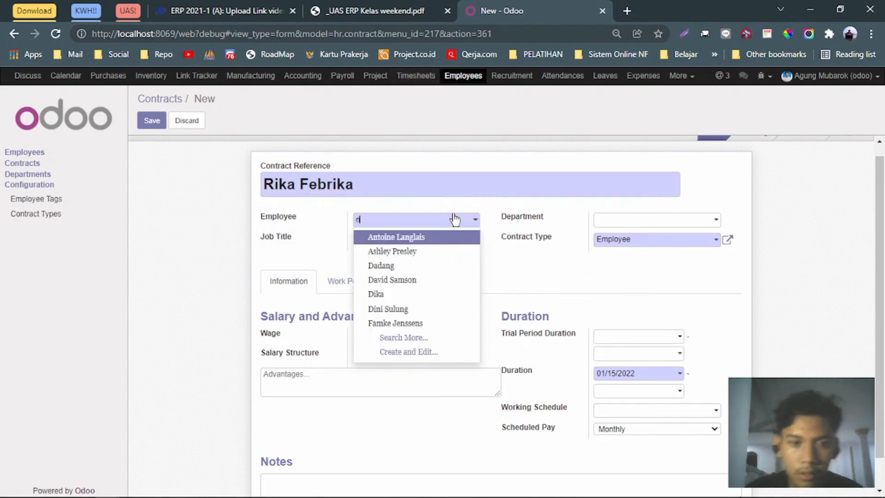
pyautogui.write('ika')
pyautogui.press('Return')
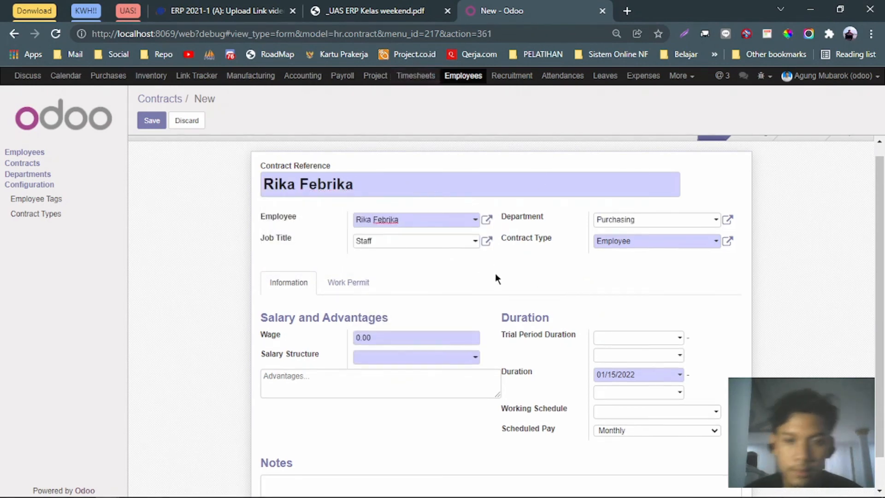
# Choose Staff Purchasing as the salary structure.
pyautogui.scroll(-1, 495, 277)
pyautogui.click(444, 325)
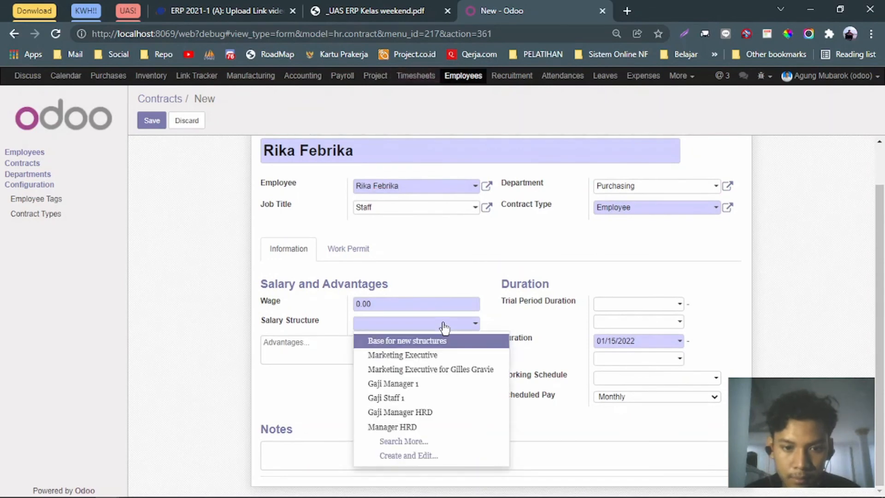
pyautogui.write('staff')
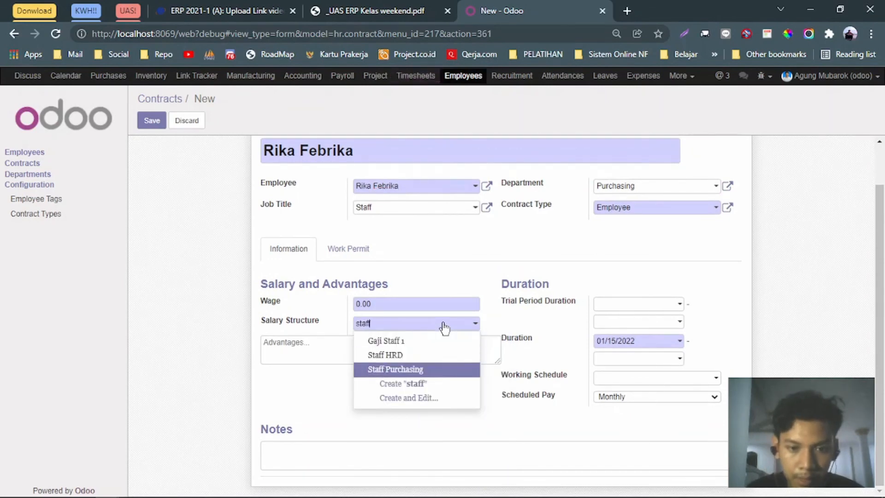
pyautogui.press('Return')
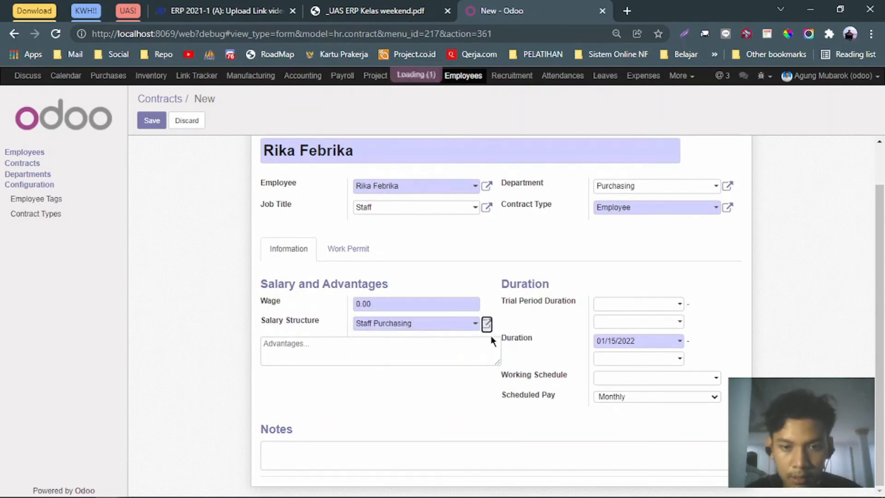
pyautogui.click(487, 324)
pyautogui.click(180, 370)
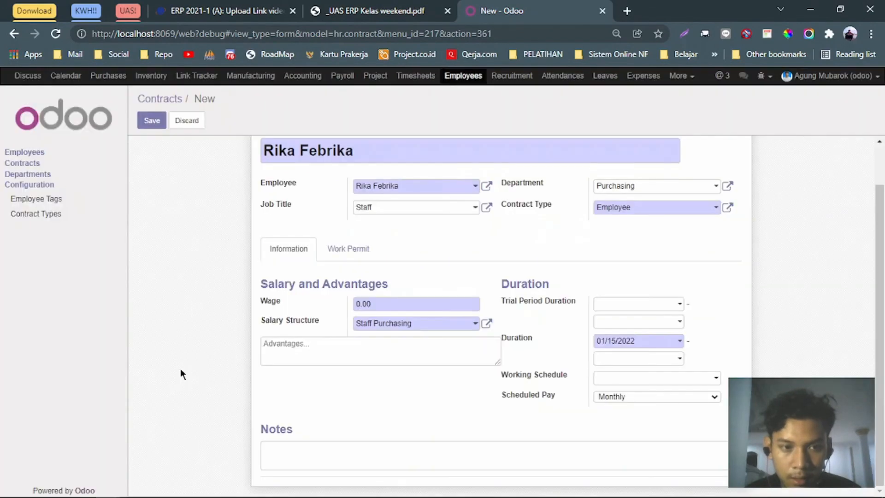
# Set the trial period from 10/01/2021 to 11/30/2021.
pyautogui.click(682, 309)
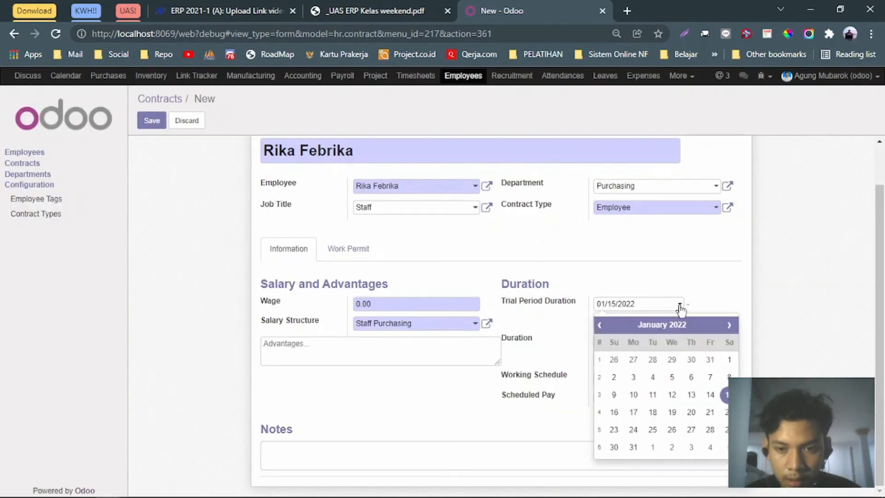
pyautogui.click(610, 325)
pyautogui.click(681, 304)
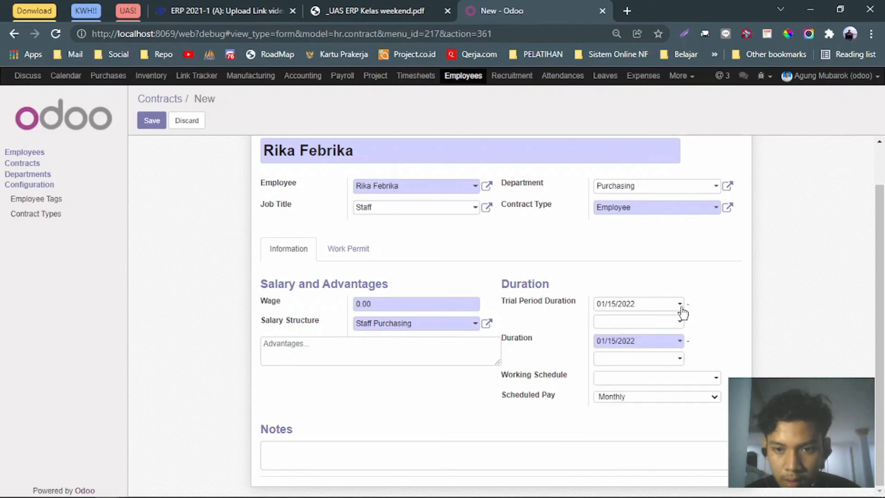
pyautogui.click(682, 304)
pyautogui.click(602, 325)
pyautogui.click(602, 325)
pyautogui.click(602, 325)
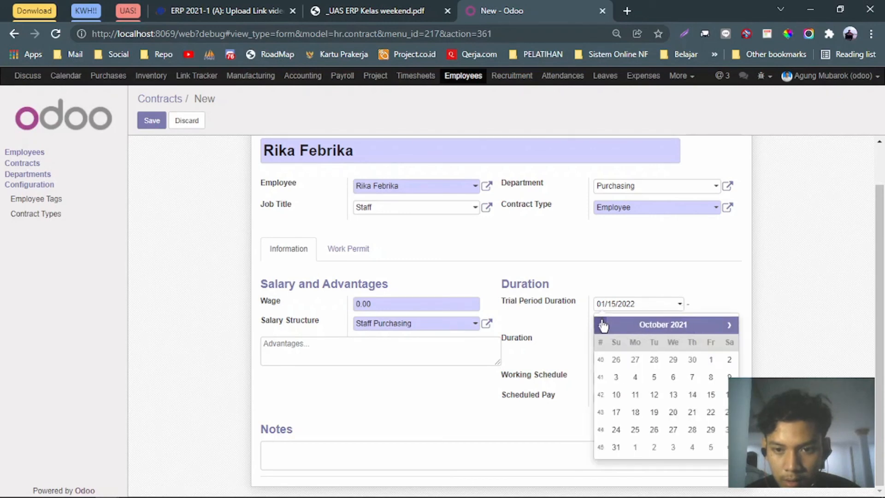
pyautogui.click(702, 360)
pyautogui.click(682, 323)
pyautogui.click(600, 342)
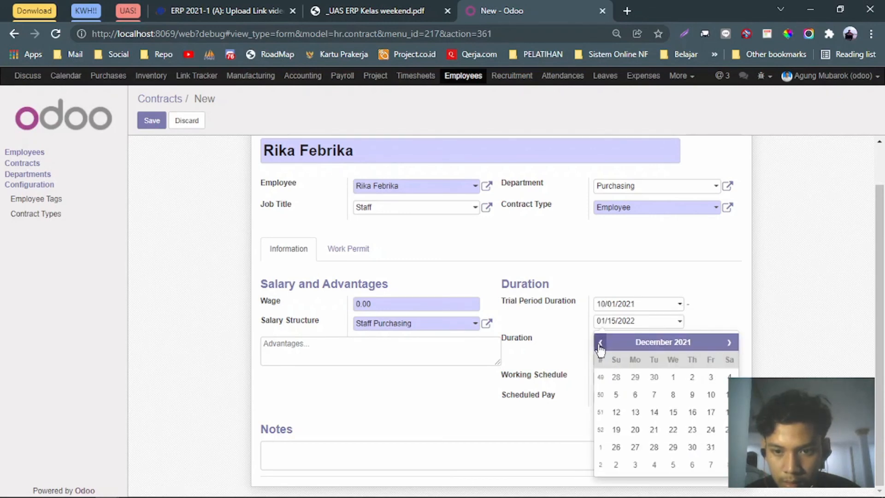
pyautogui.click(600, 342)
pyautogui.click(654, 447)
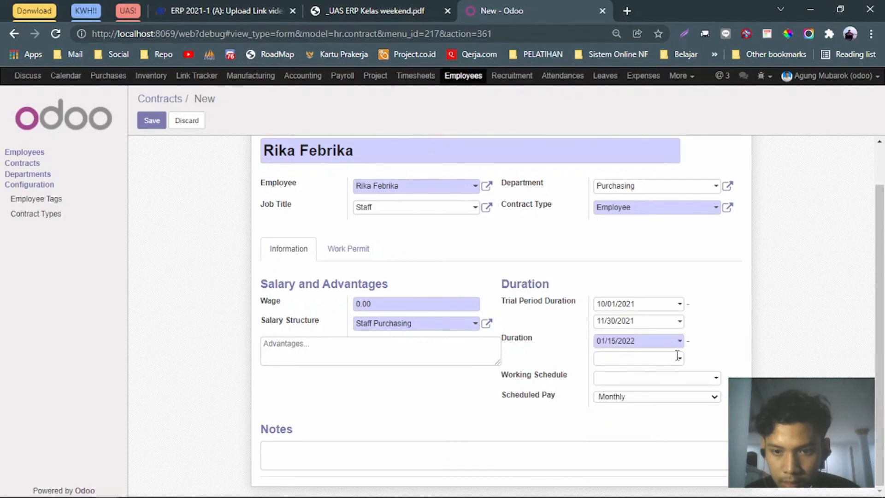
# Set the duration to 10/01/2021–12/31/2021, save, and return to the contracts list.
pyautogui.click(681, 341)
pyautogui.click(600, 362)
pyautogui.click(600, 362)
pyautogui.click(600, 362)
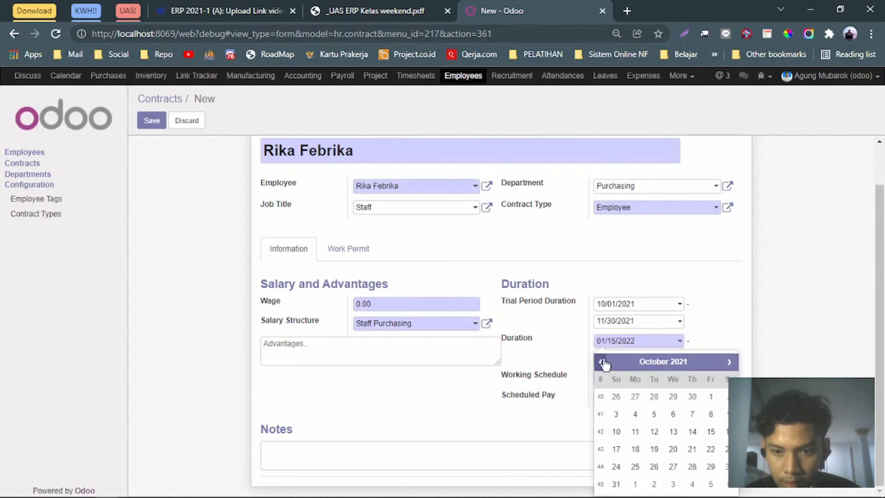
pyautogui.click(711, 397)
pyautogui.click(670, 363)
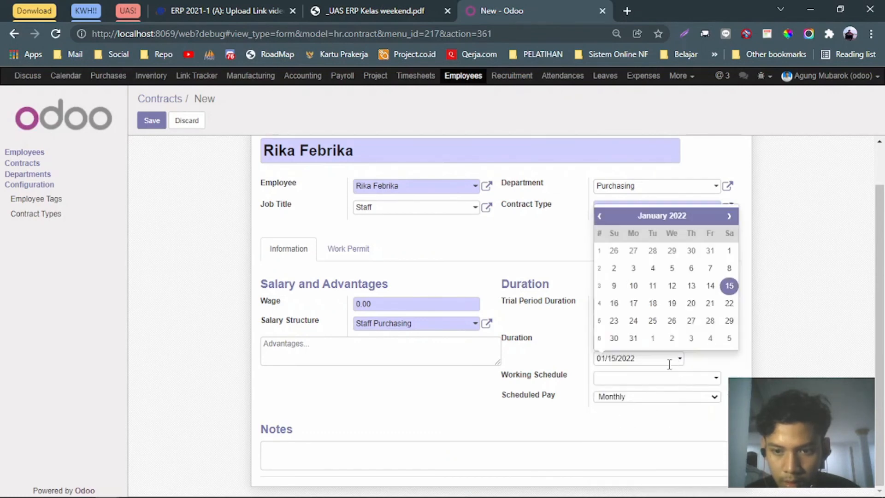
pyautogui.click(600, 216)
pyautogui.click(709, 320)
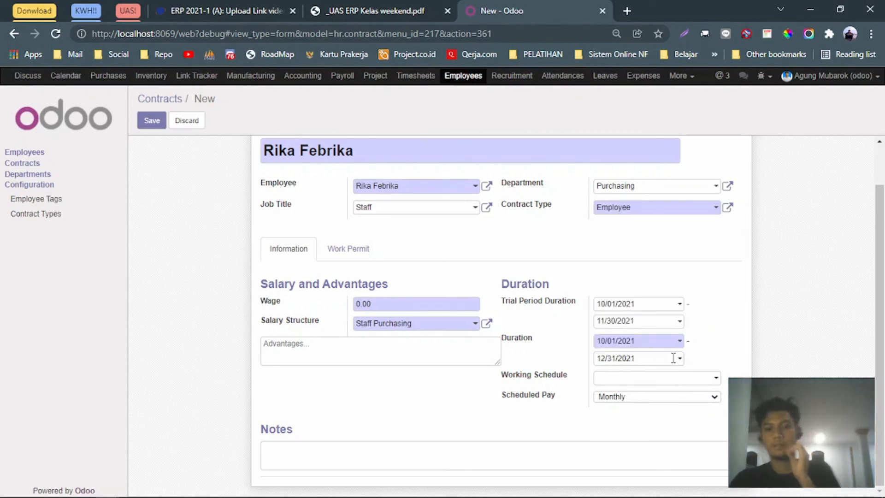
pyautogui.click(142, 124)
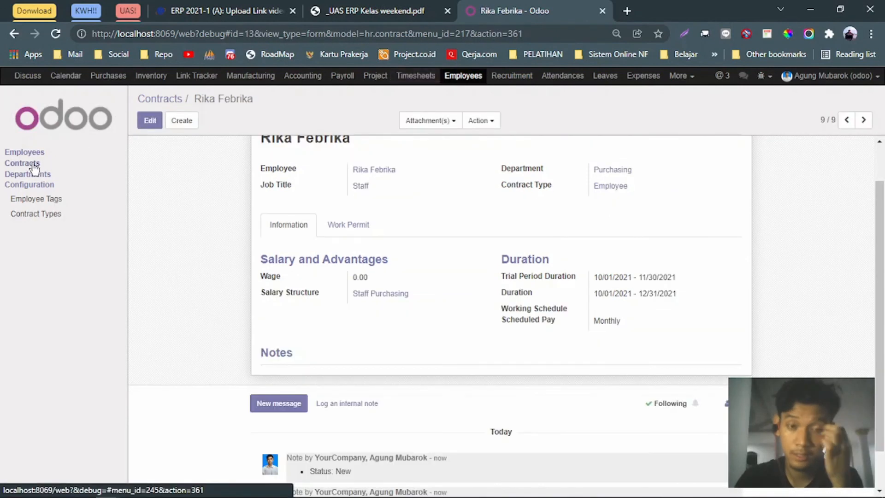
pyautogui.click(34, 165)
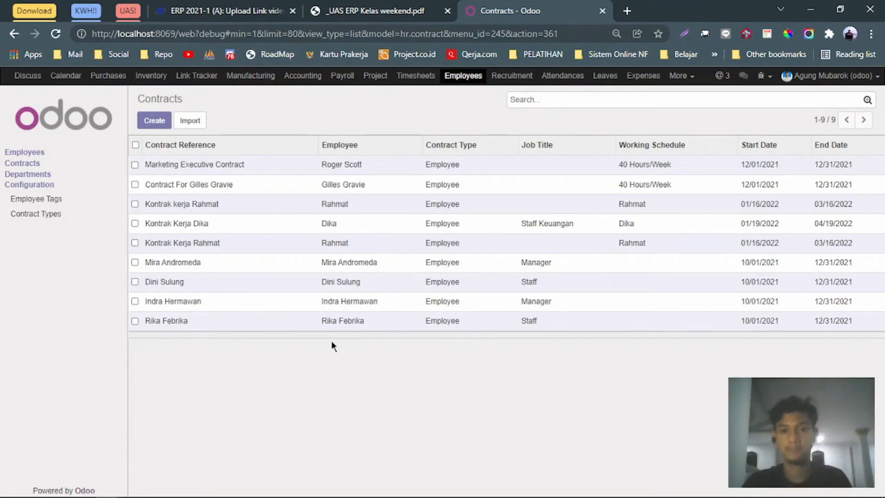
pyautogui.hotkey('alt', 'Tab')
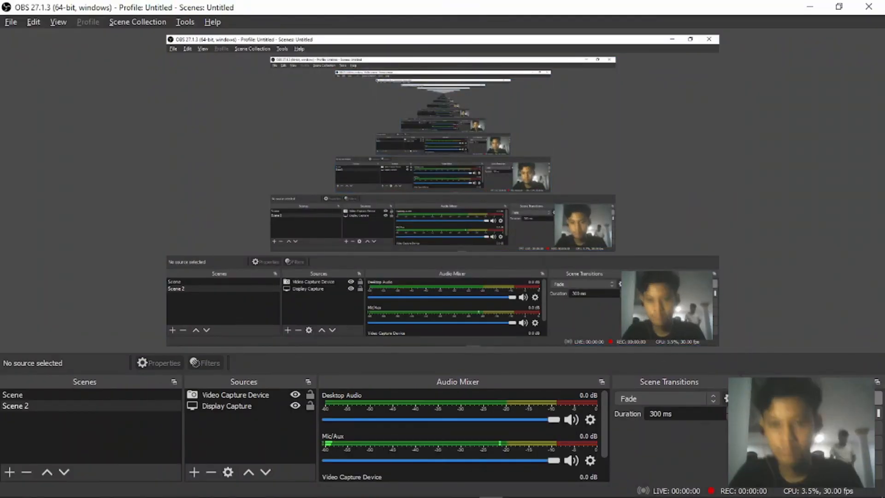
pyautogui.hotkey('alt', 'Tab')
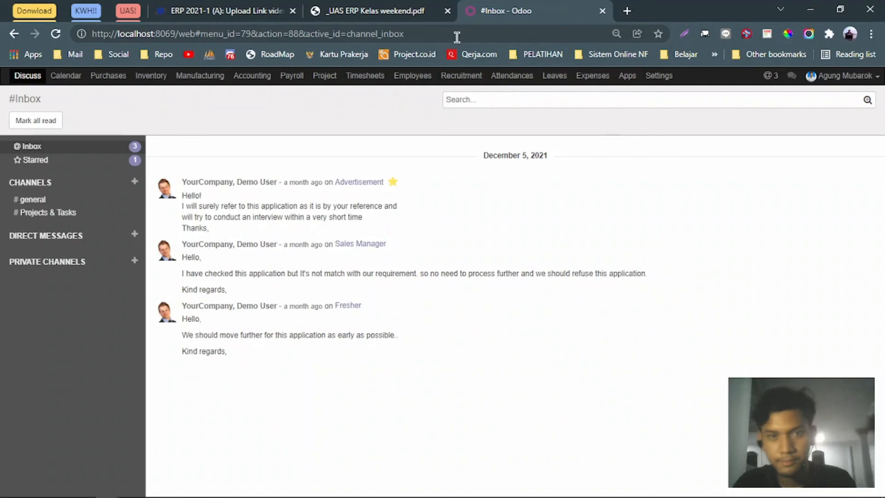
pyautogui.click(392, 6)
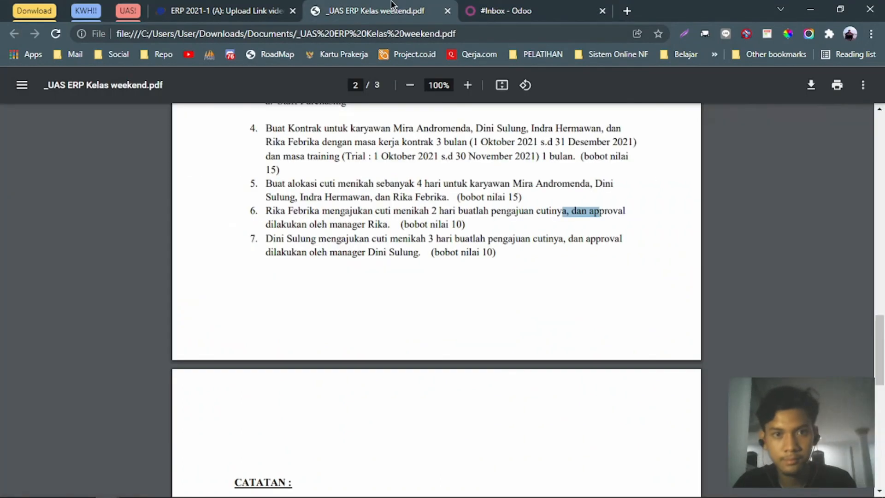
pyautogui.click(448, 197)
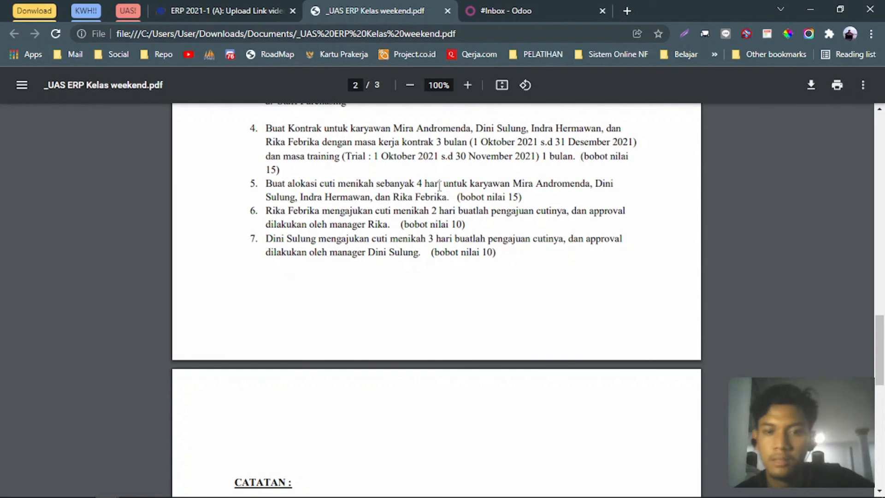
pyautogui.moveTo(458, 182); pyautogui.dragTo(546, 198)
pyautogui.click(447, 224)
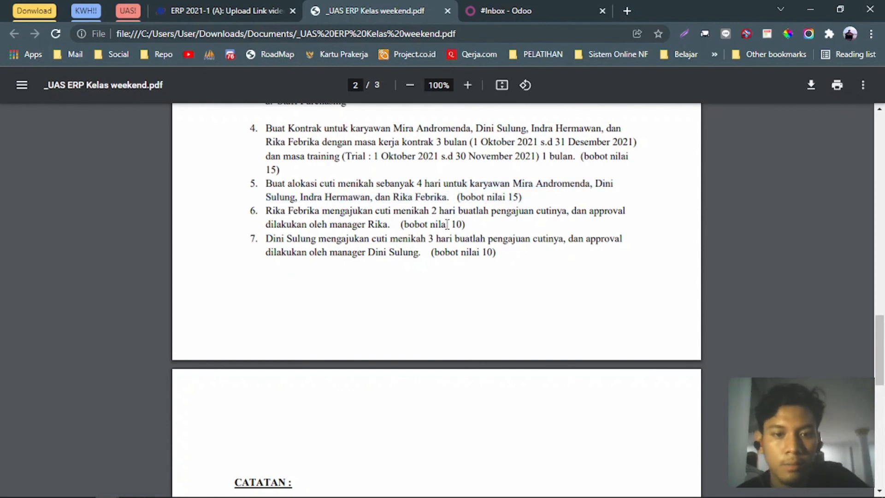
pyautogui.moveTo(264, 214); pyautogui.dragTo(465, 214)
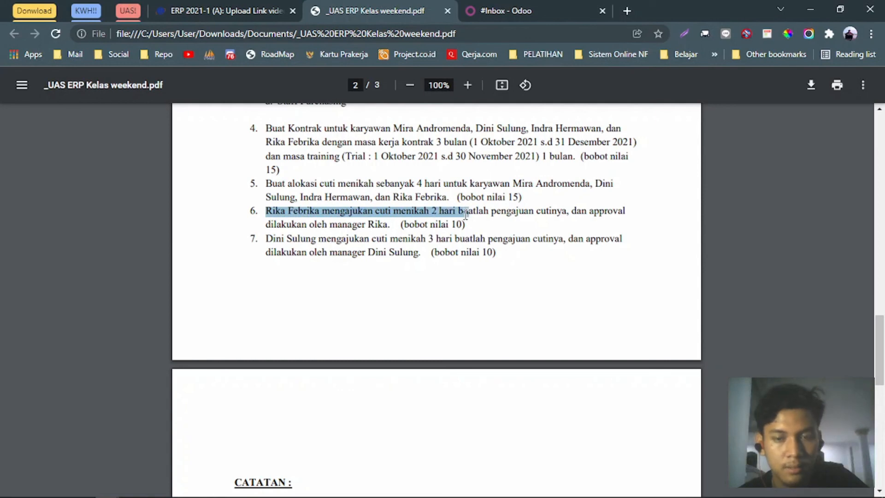
pyautogui.click(396, 226)
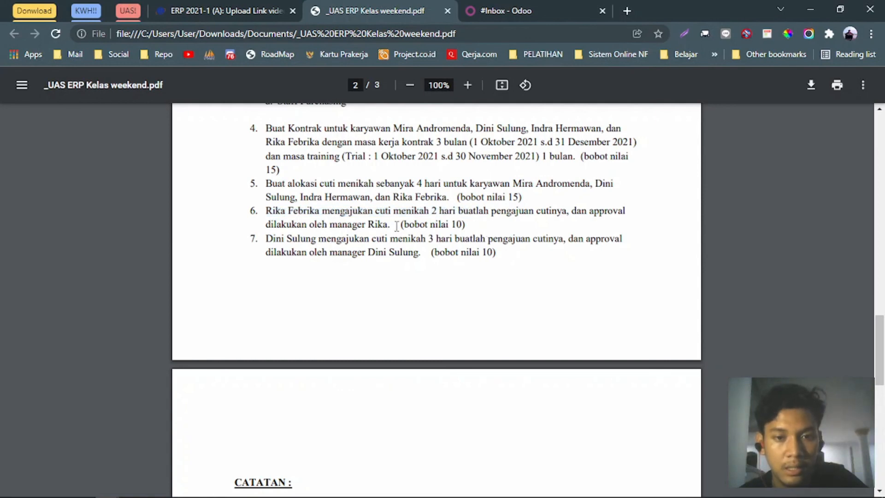
pyautogui.moveTo(397, 226); pyautogui.dragTo(587, 213)
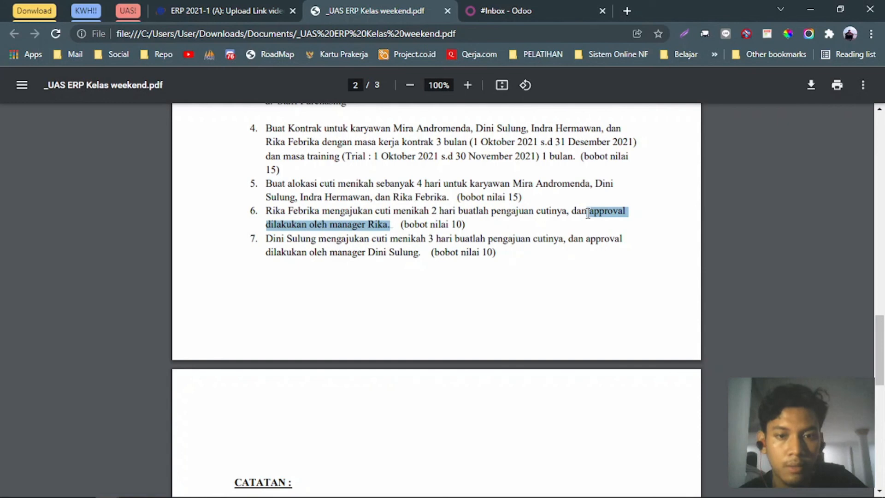
pyautogui.moveTo(283, 240); pyautogui.dragTo(382, 240)
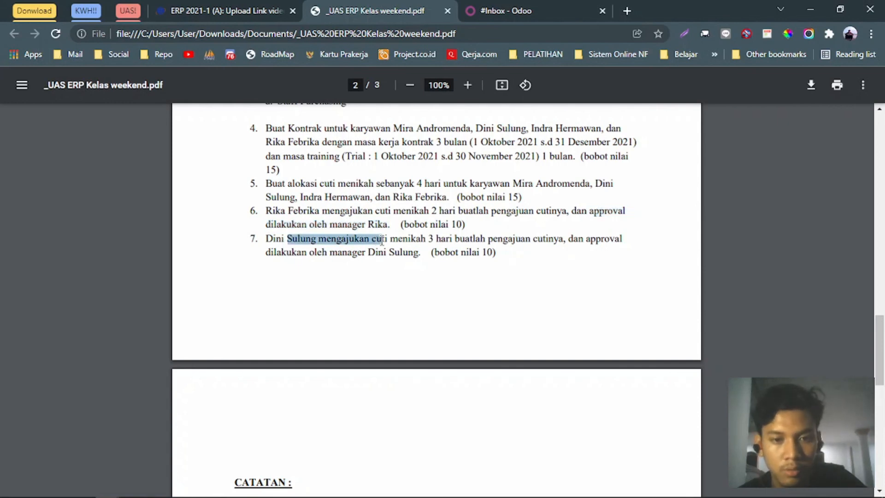
pyautogui.moveTo(436, 239); pyautogui.dragTo(405, 240)
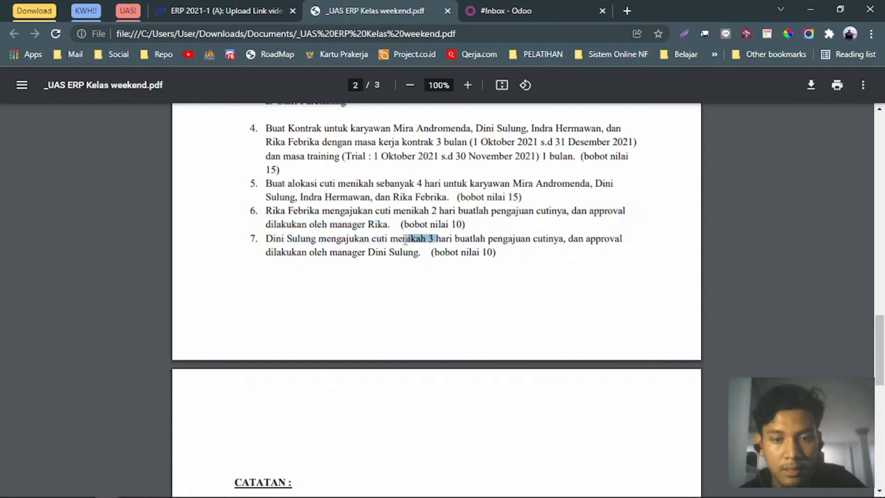
pyautogui.scroll(15, 425, 257)
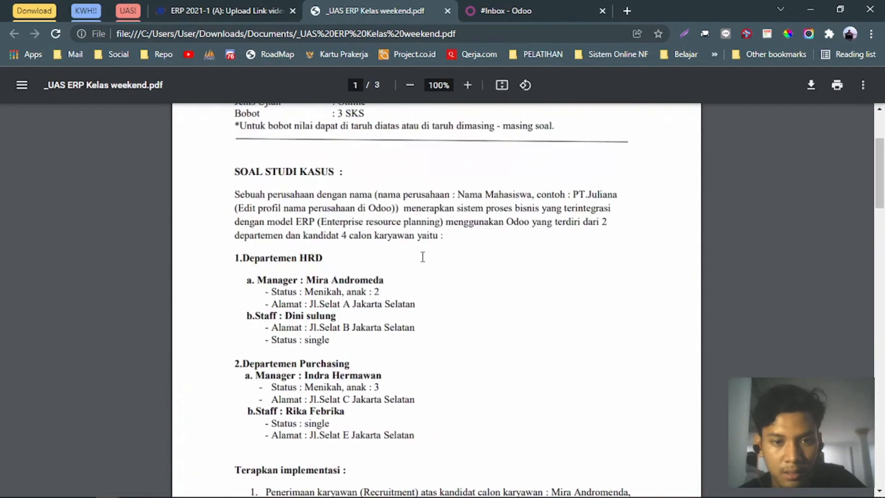
pyautogui.scroll(-15, 423, 257)
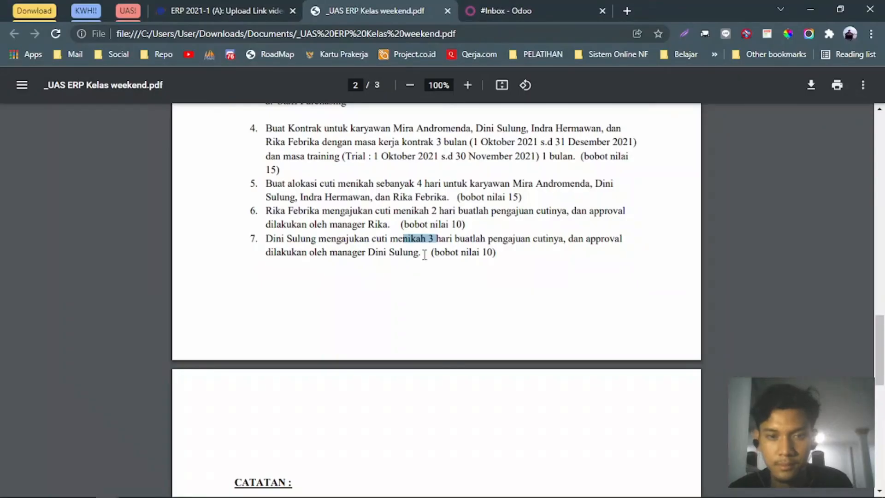
# Log out as administrator and sign in with the staff employee's suggested email and password.
pyautogui.click(490, 5)
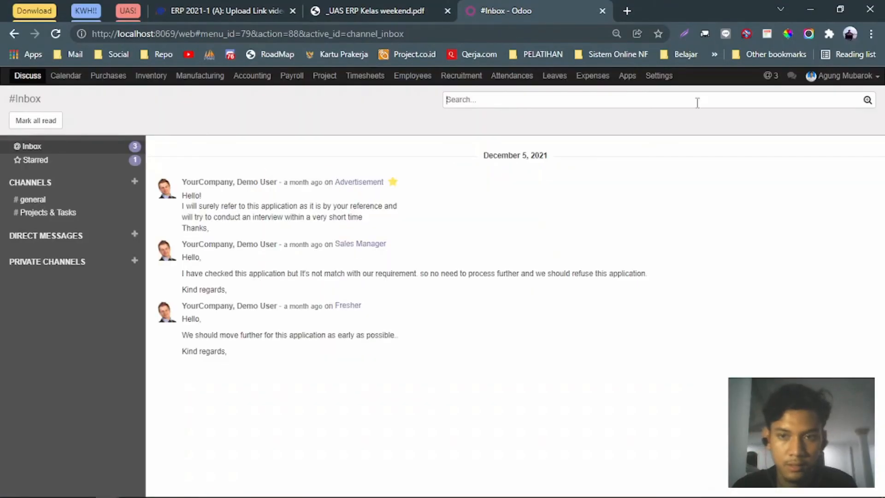
pyautogui.click(846, 76)
pyautogui.click(819, 165)
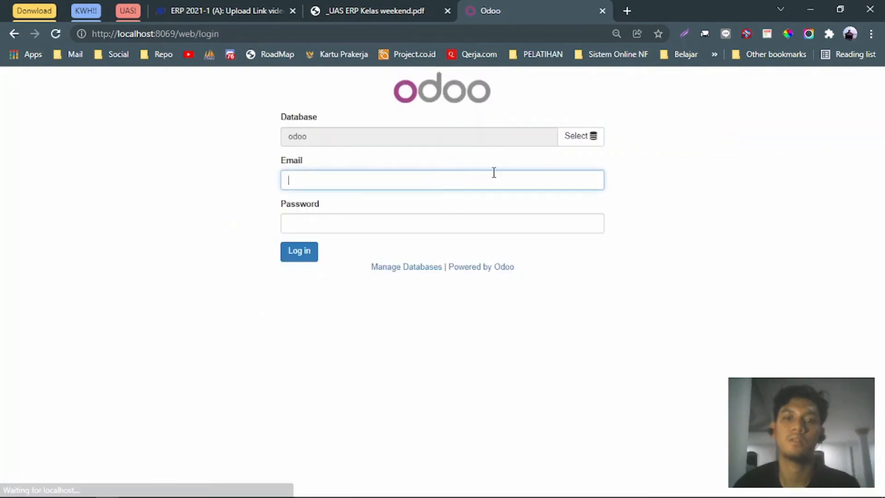
pyautogui.click(454, 180)
pyautogui.write('rika')
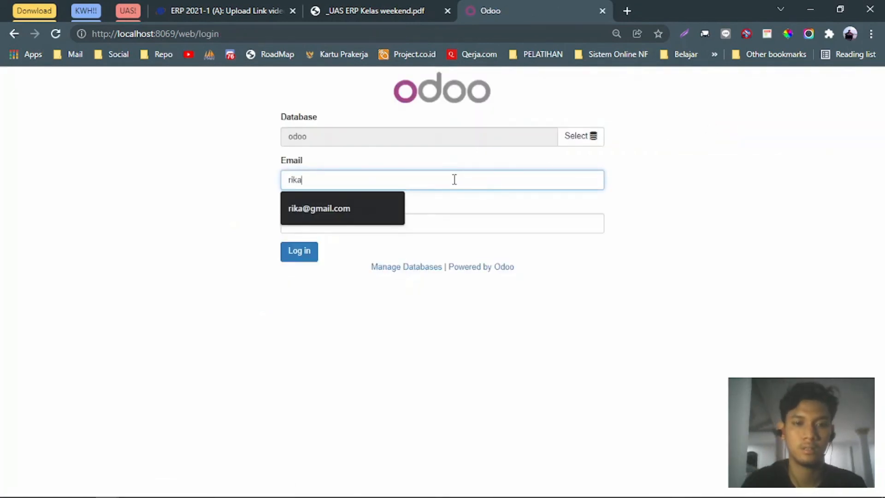
pyautogui.press('Down')
pyautogui.press('Return')
pyautogui.press('Tab')
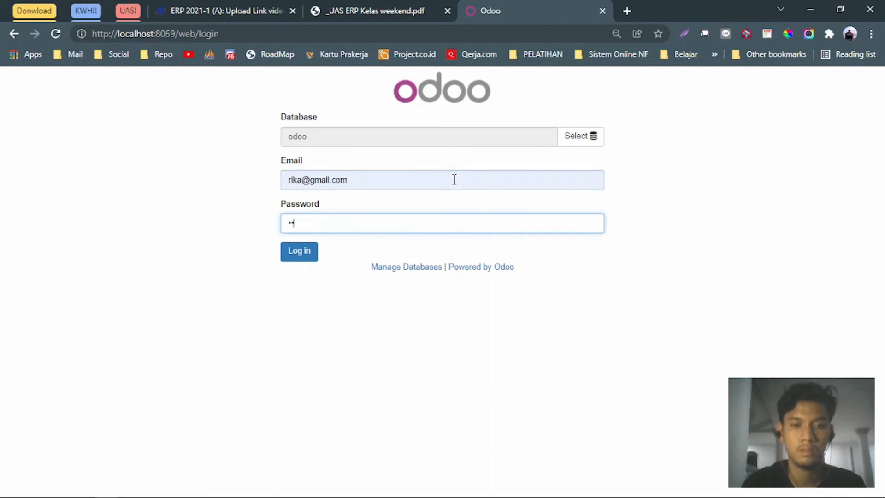
pyautogui.write('3')
pyautogui.press('Return')
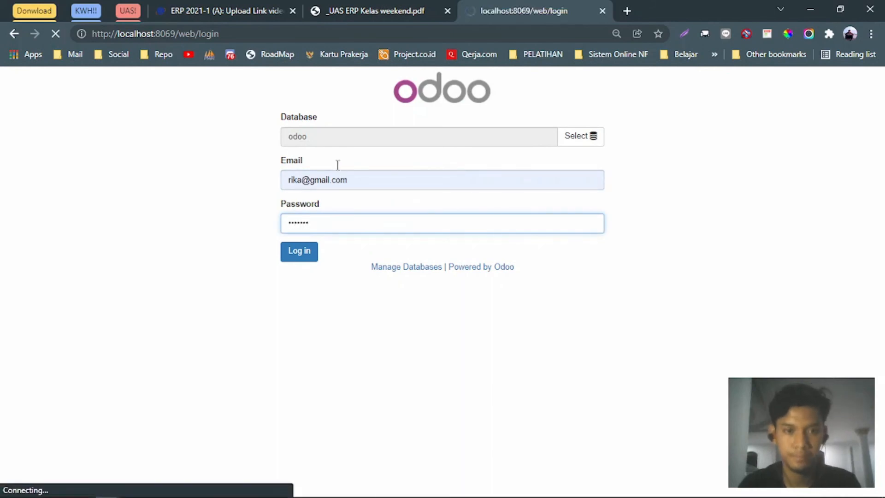
pyautogui.hotkey('alt', 'Tab')
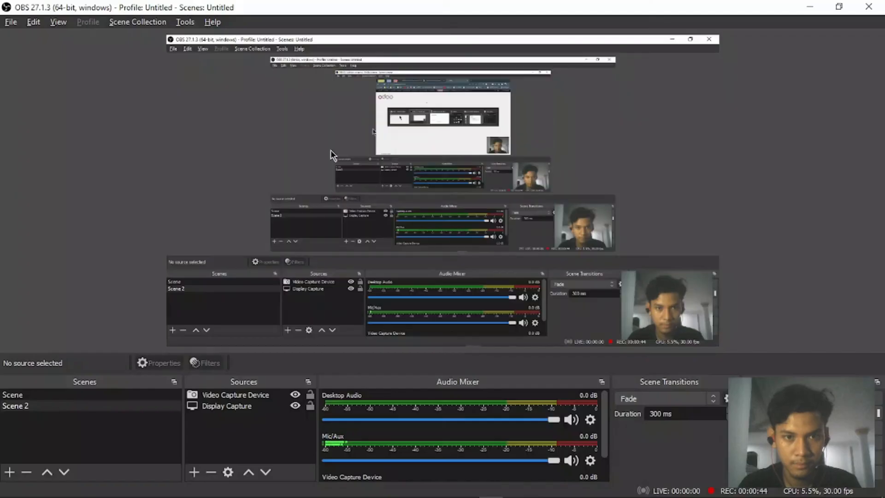
pyautogui.hotkey('alt', 'Tab')
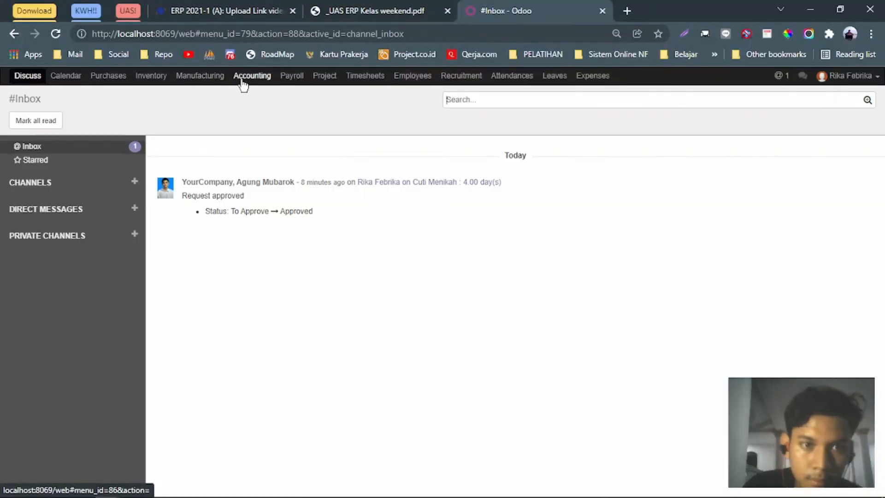
# Review the leave allocation requests for all employees.
pyautogui.click(546, 79)
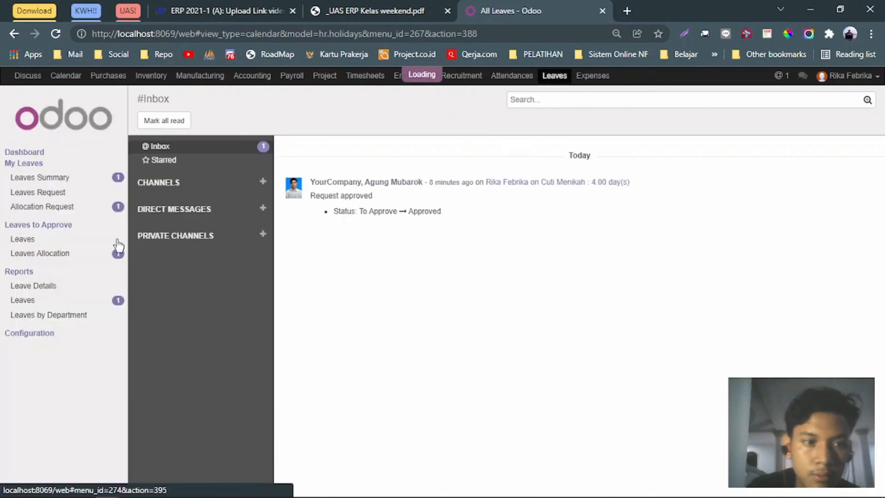
pyautogui.click(83, 211)
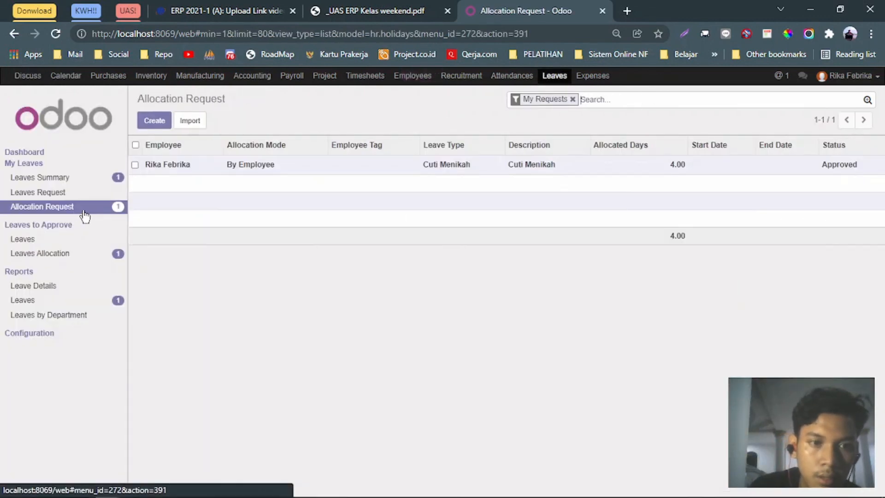
pyautogui.click(572, 100)
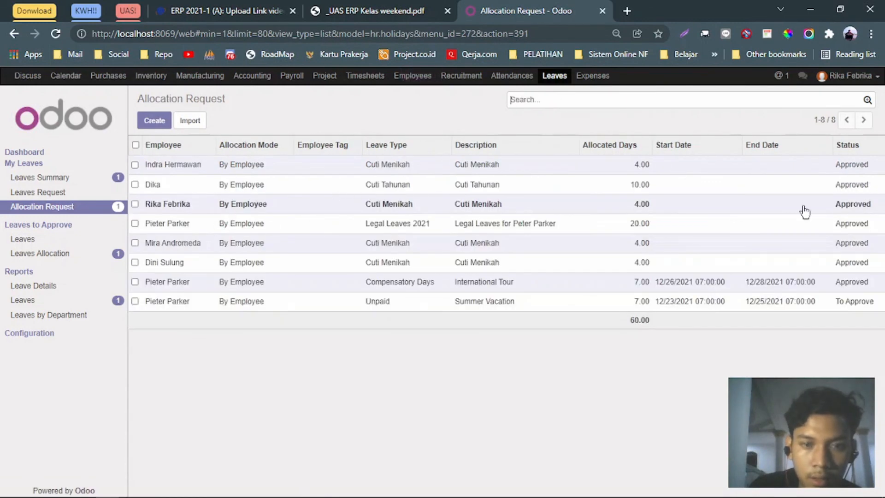
# Save the 2-day Cuti Menikah leave request and expand Cuti Menikah in Leaves Summary.
pyautogui.click(44, 192)
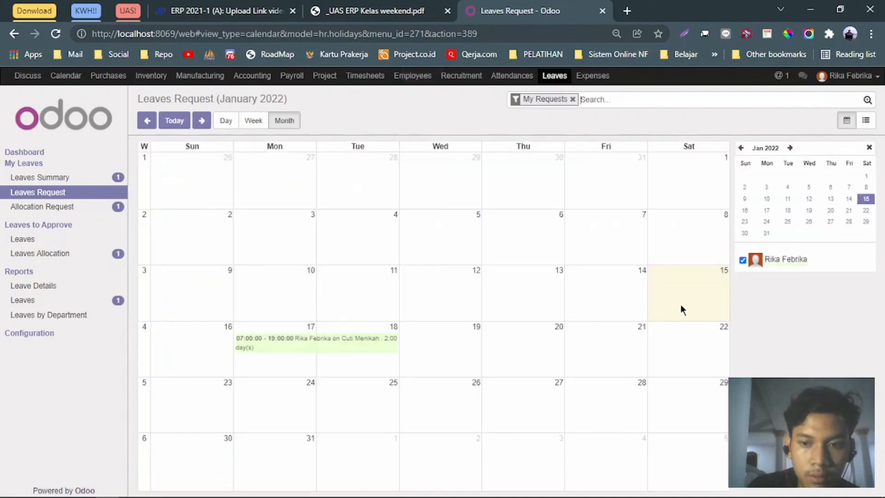
pyautogui.click(329, 345)
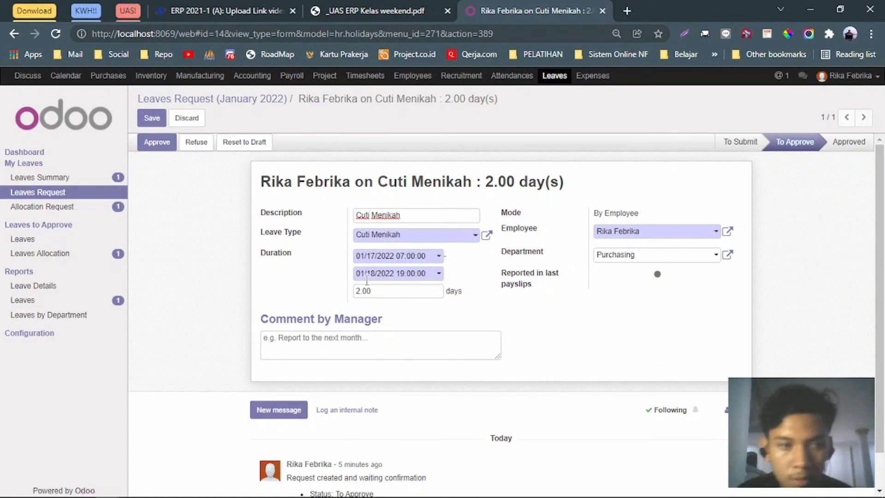
pyautogui.click(420, 215)
pyautogui.moveTo(413, 215); pyautogui.dragTo(347, 215)
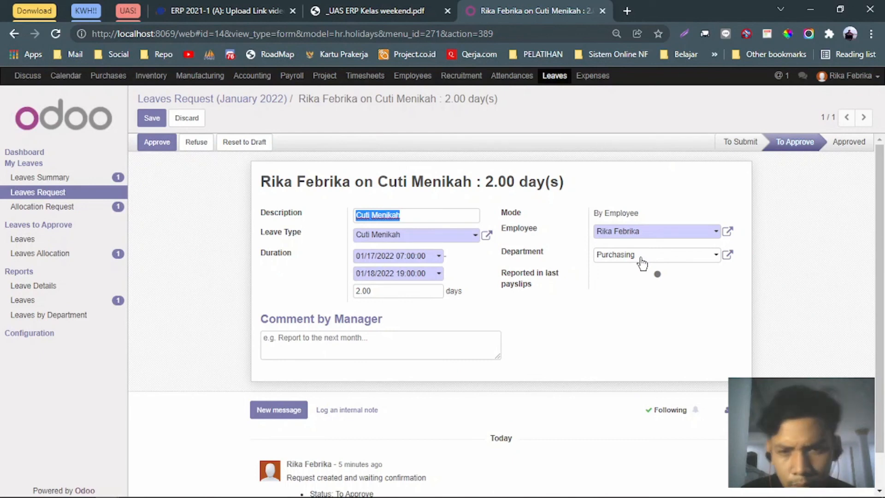
pyautogui.click(152, 119)
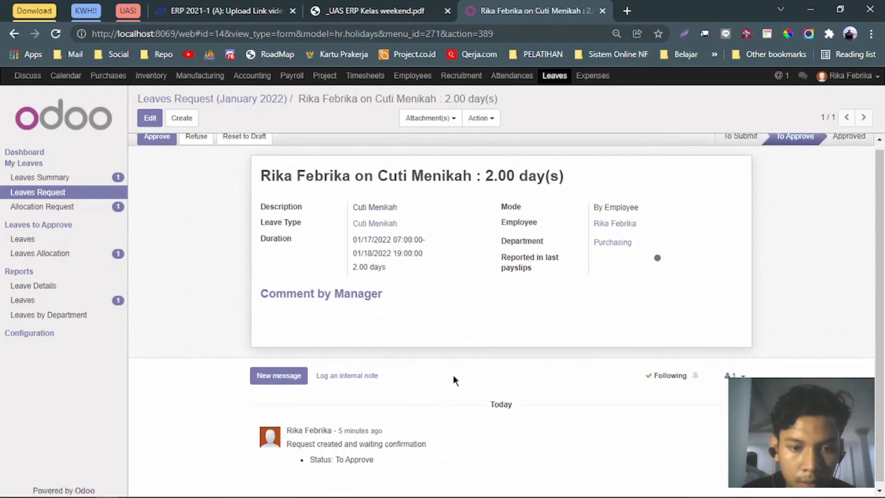
pyautogui.click(45, 179)
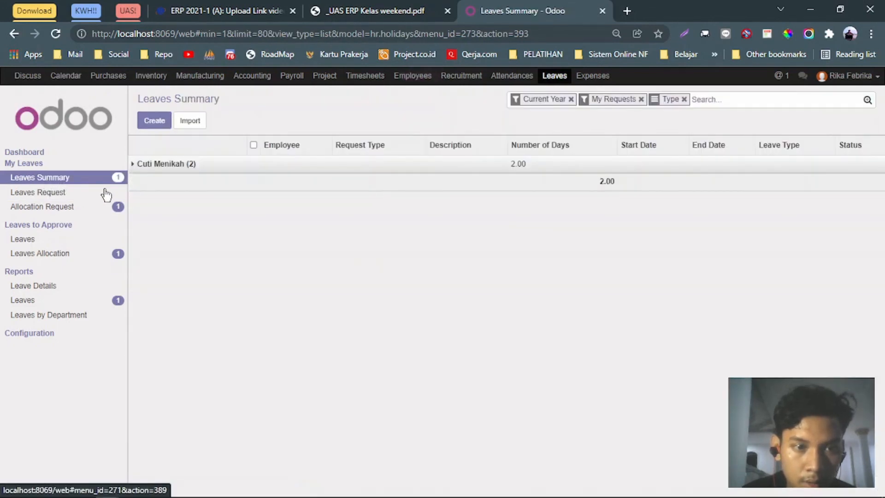
pyautogui.click(163, 166)
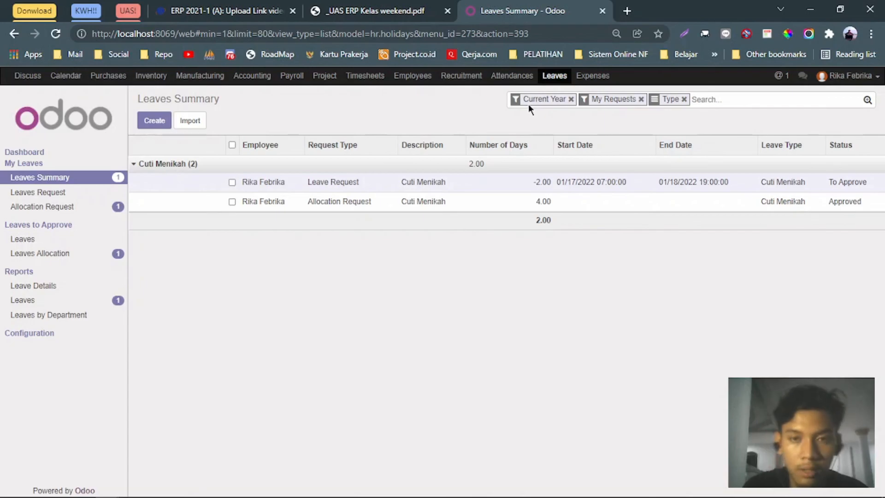
# Open an incognito window and load localhost:8069.
pyautogui.hotkey('ctrl', 'shift', 'n')
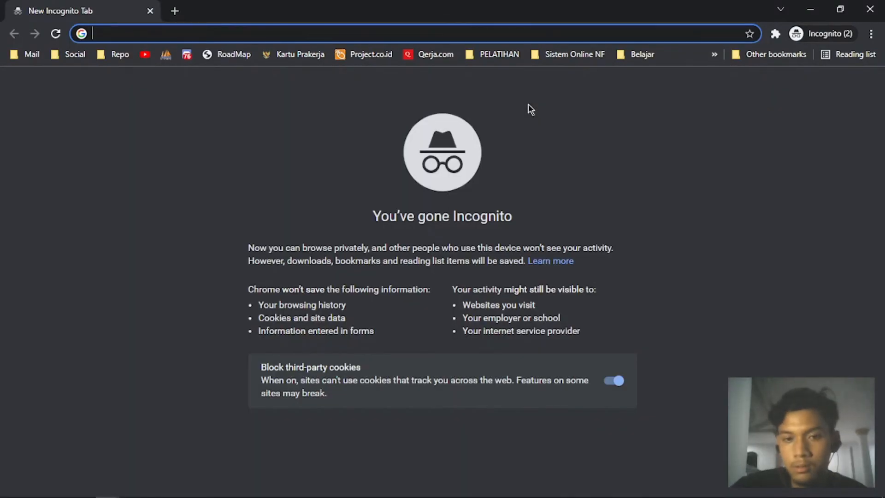
pyautogui.hotkey('alt', 'Tab')
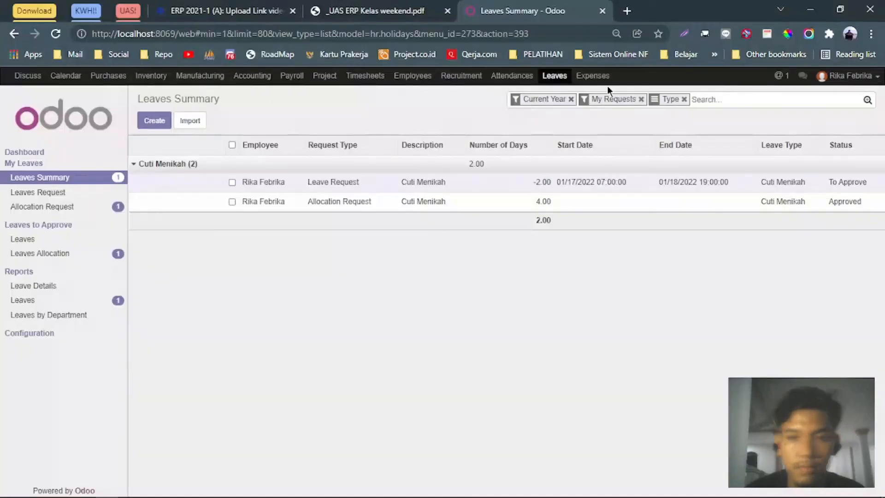
pyautogui.hotkey('alt', 'Tab')
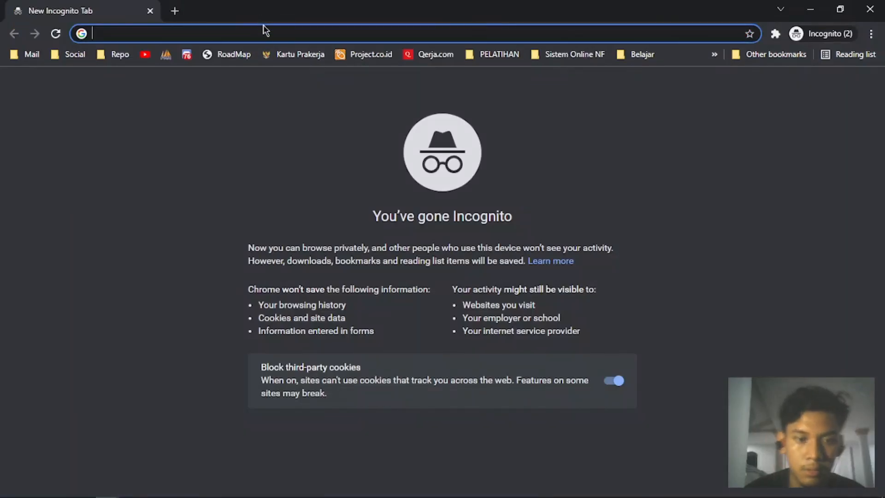
pyautogui.write('localhost:80')
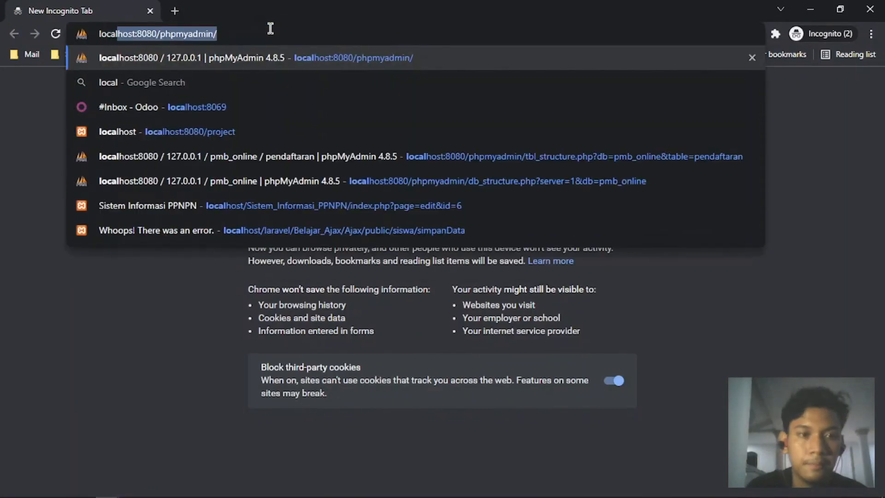
pyautogui.write('69')
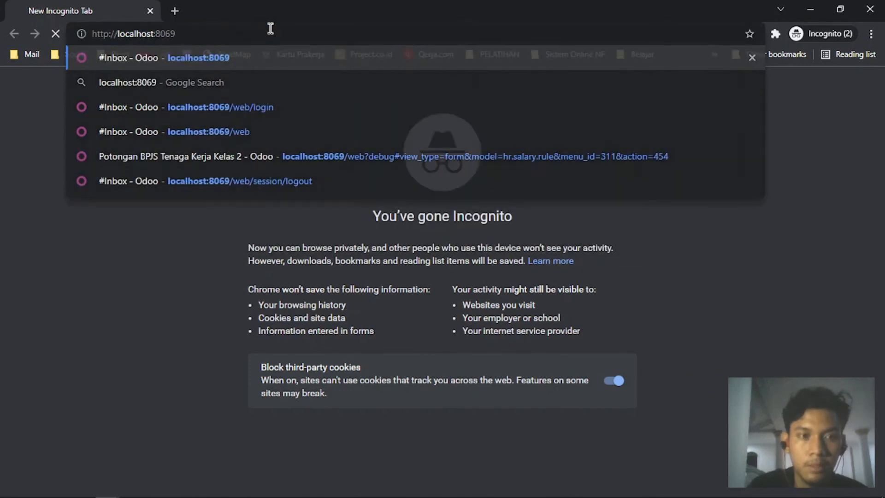
pyautogui.press('Return')
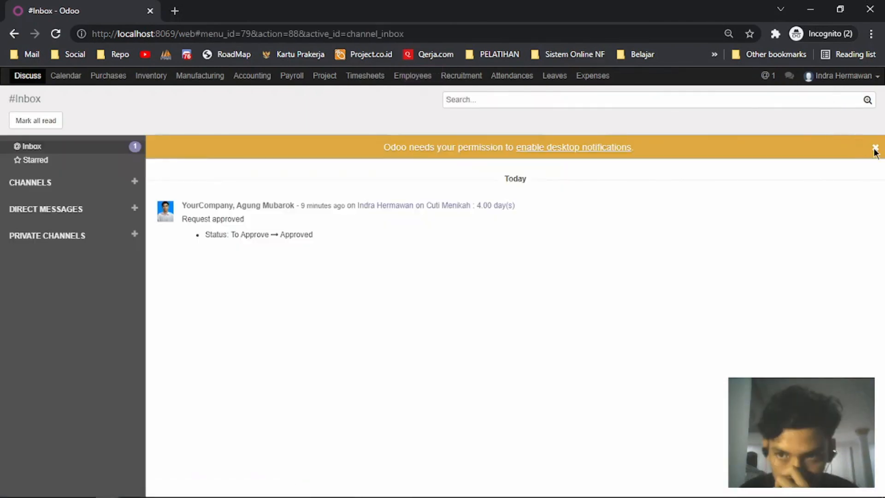
# As manager, approve the pending 2-day Cuti Menikah request from Leaves to Approve.
pyautogui.click(875, 149)
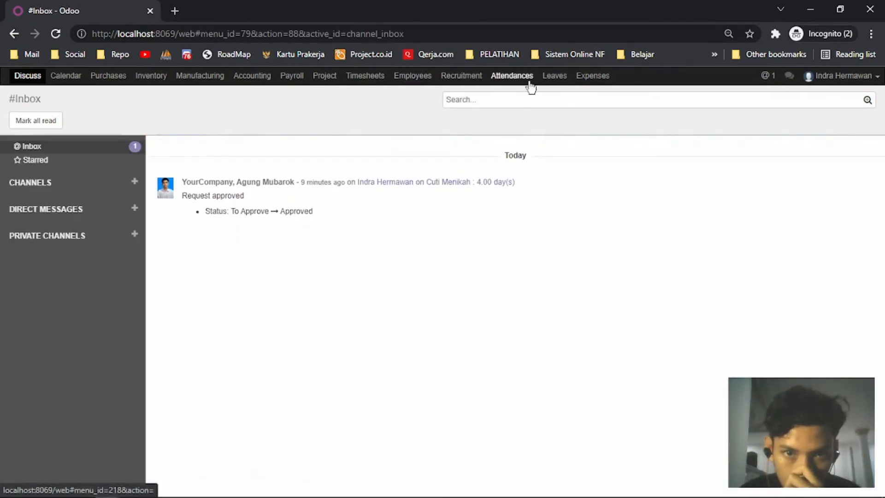
pyautogui.click(548, 78)
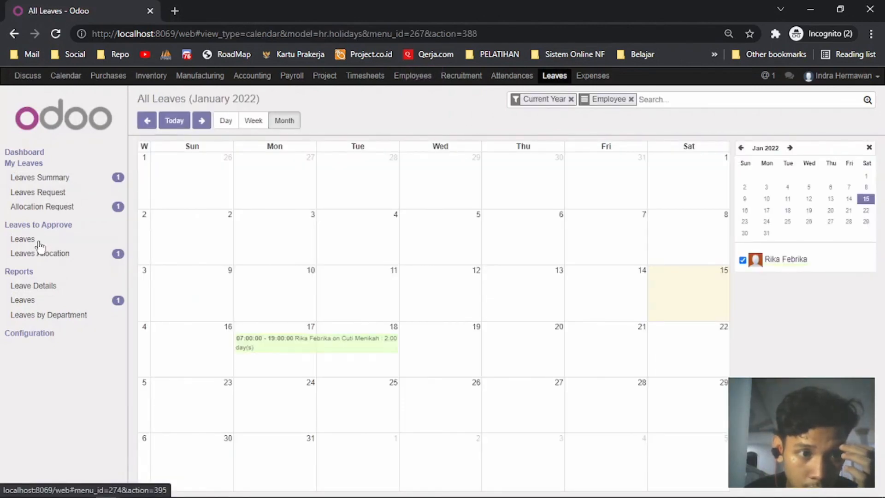
pyautogui.click(23, 239)
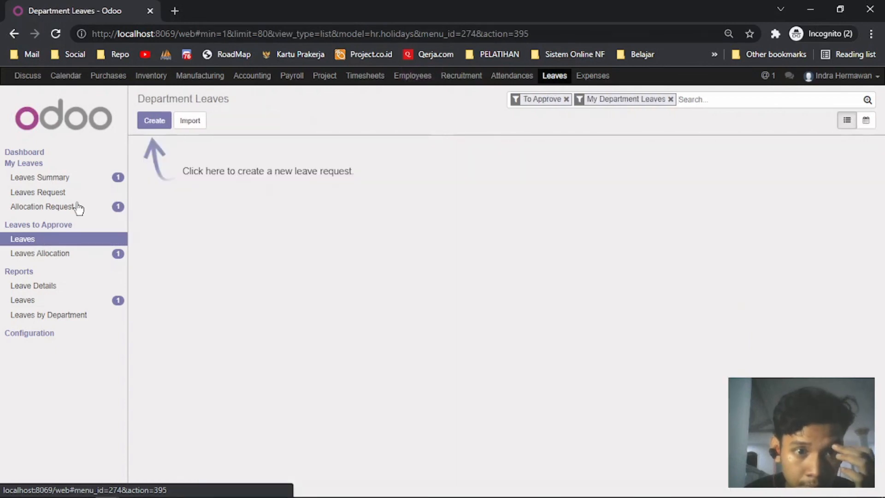
pyautogui.click(670, 99)
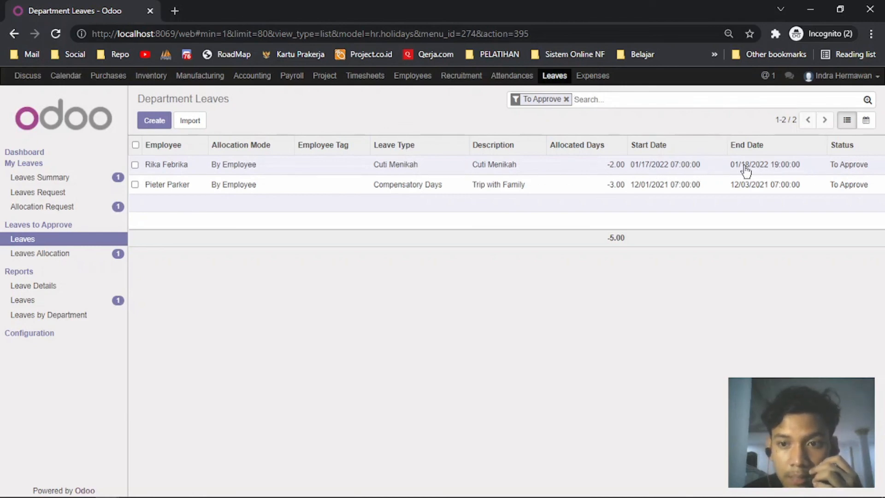
pyautogui.click(149, 165)
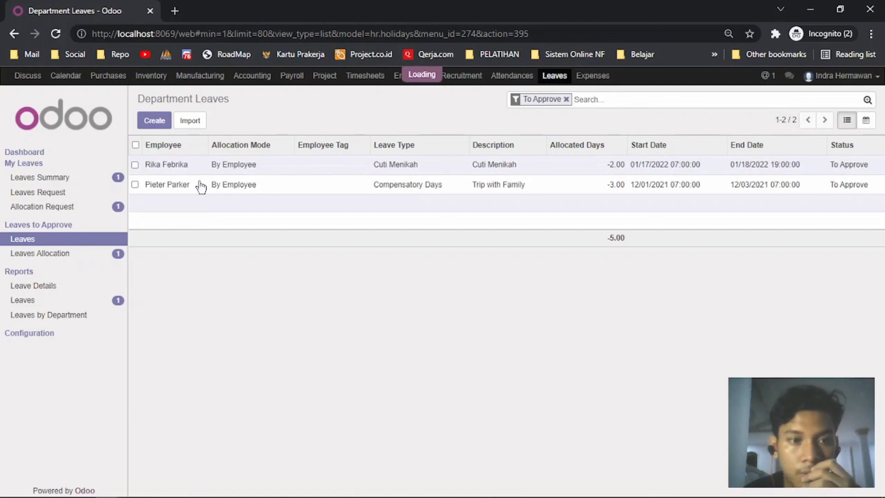
pyautogui.click(157, 142)
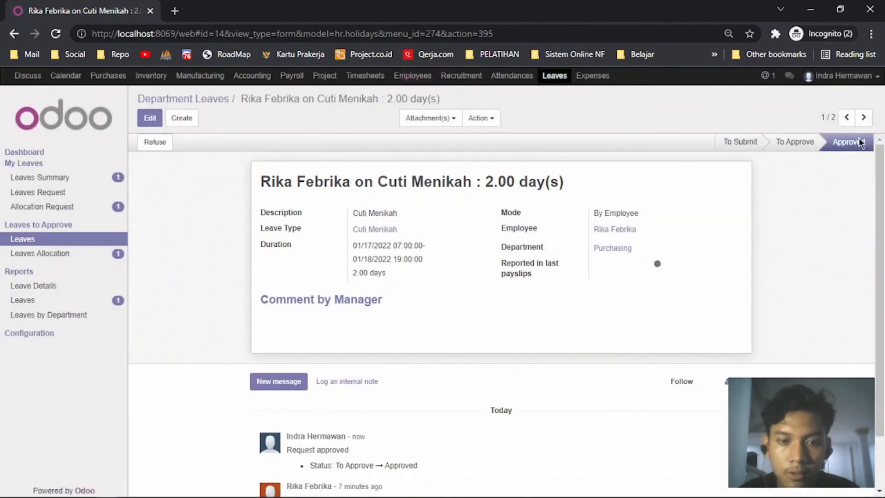
pyautogui.hotkey('alt', 'Tab')
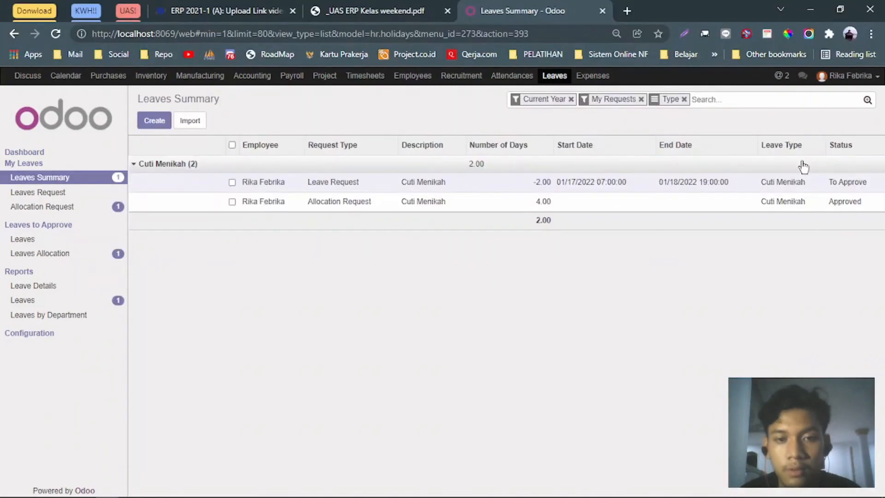
# Confirm the Cuti Menikah leave shows Approved with 2.00 days remaining, then log out.
pyautogui.click(59, 180)
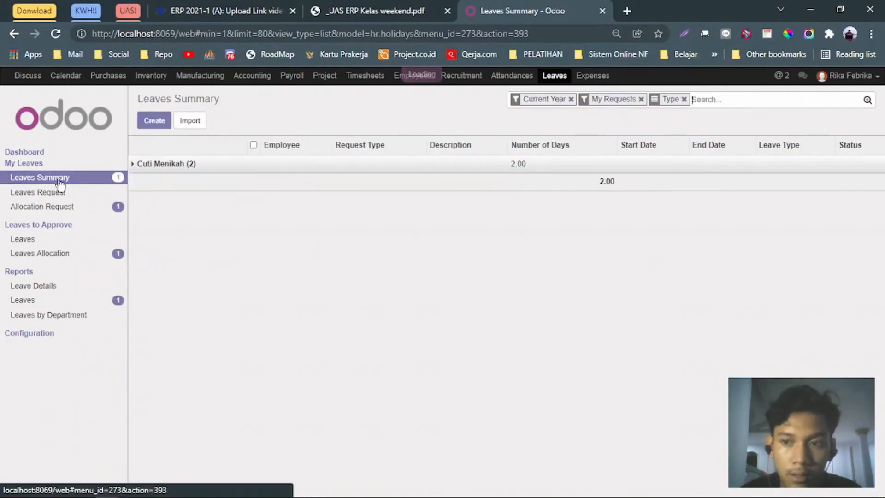
pyautogui.click(452, 167)
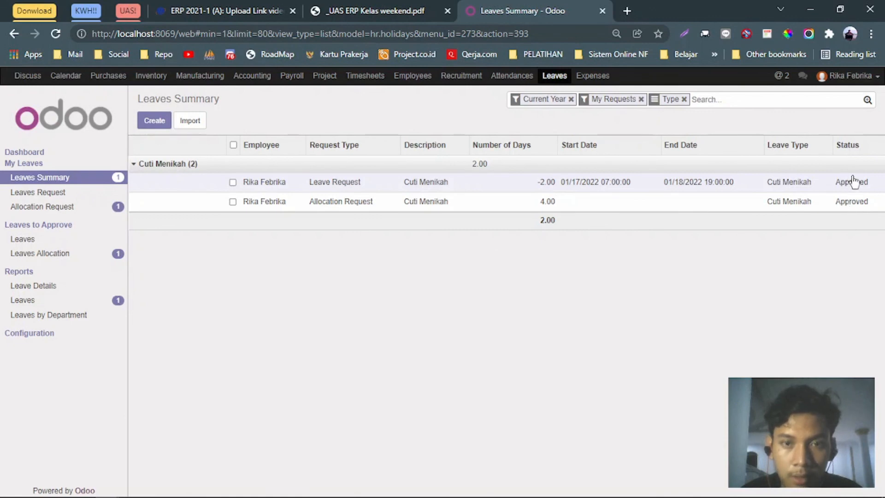
pyautogui.click(384, 6)
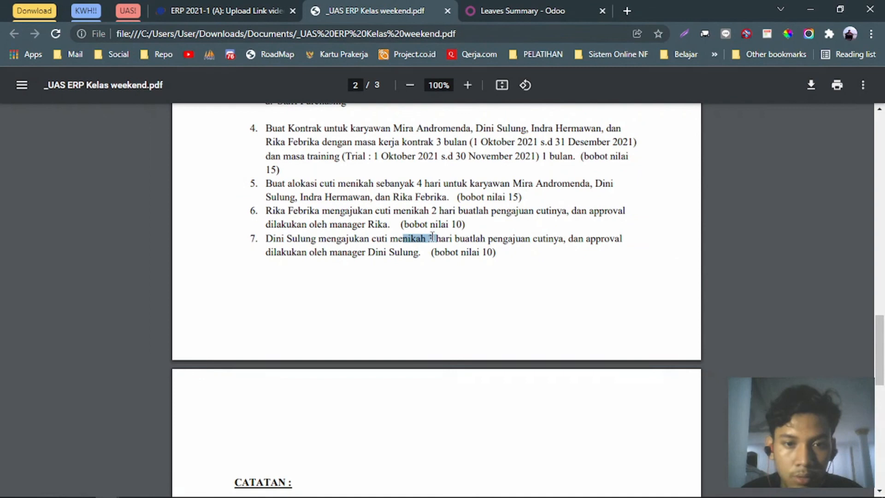
pyautogui.click(520, 10)
pyautogui.click(869, 77)
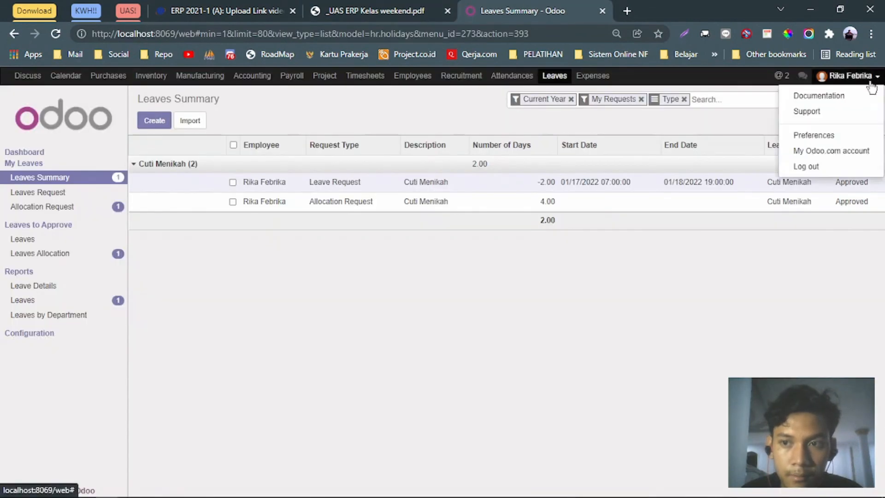
pyautogui.click(816, 167)
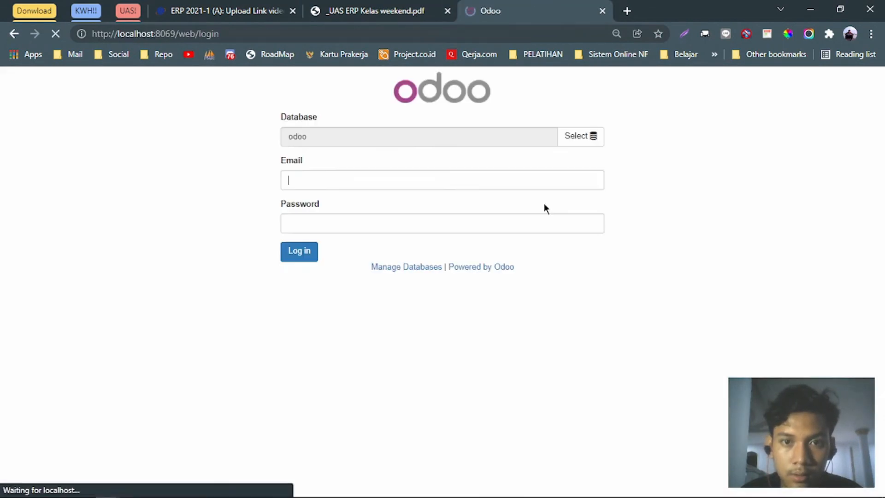
# Sign in with the second employee's email and password.
pyautogui.click(364, 178)
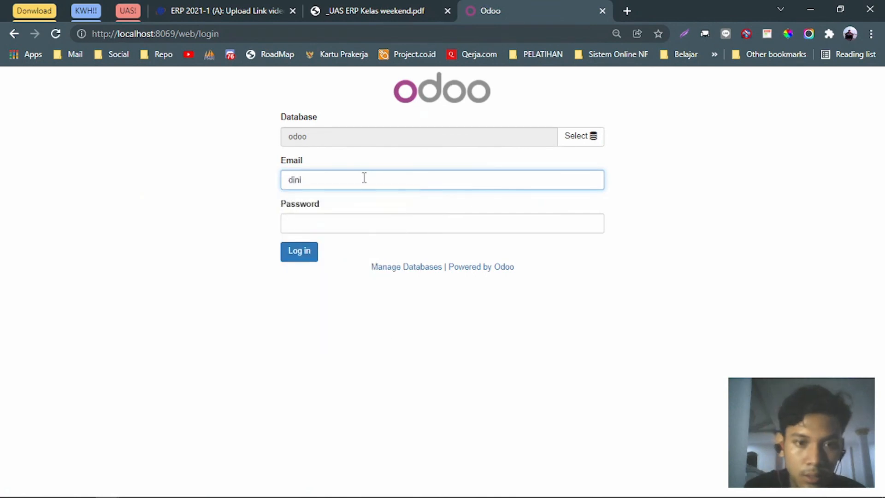
pyautogui.press('Tab')
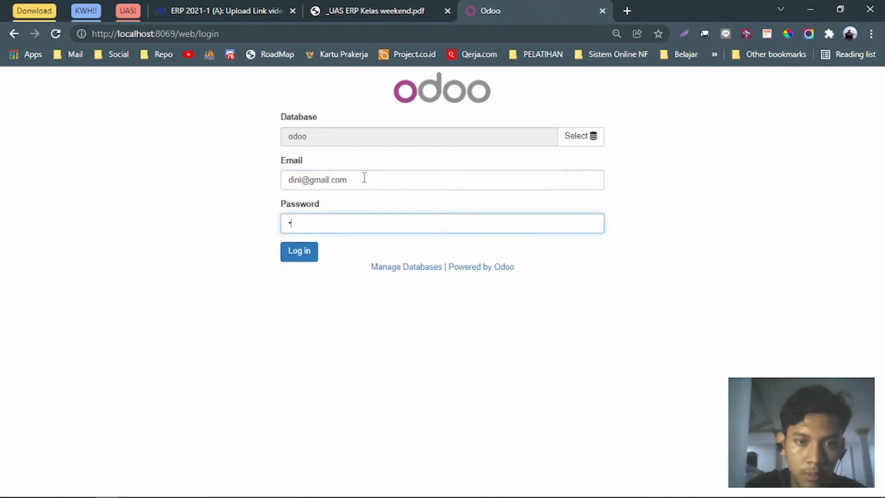
pyautogui.press('Return')
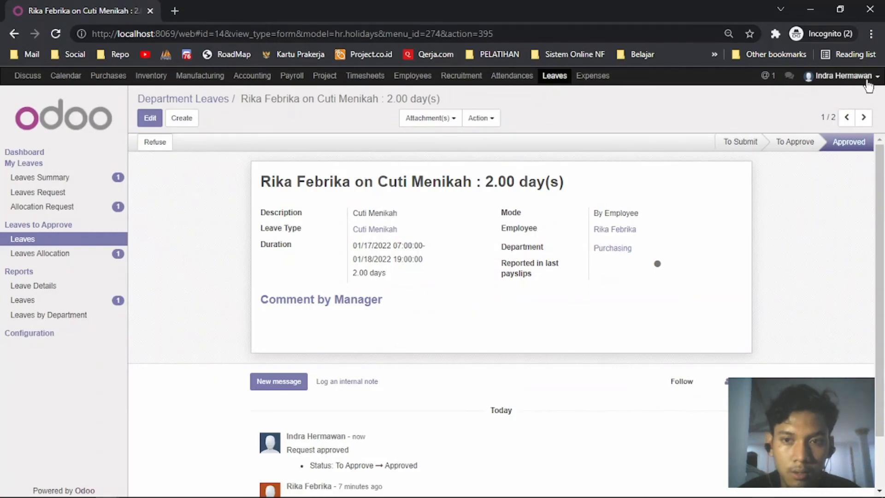
# Log out, sign in with the manager's email and password, and open Leaves.
pyautogui.click(863, 77)
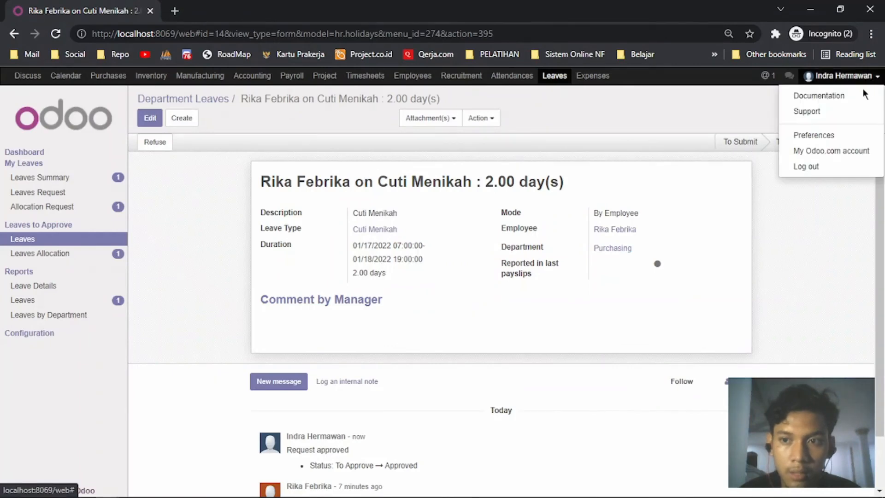
pyautogui.click(799, 167)
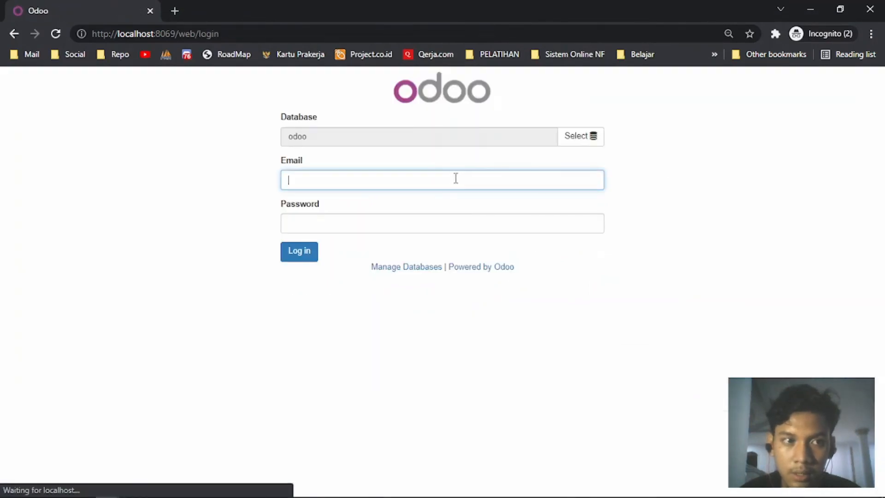
pyautogui.click(444, 179)
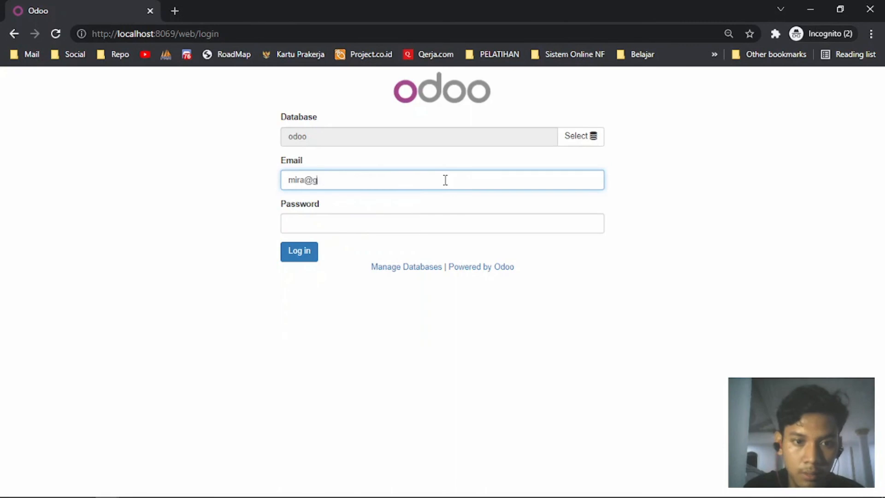
pyautogui.press('Tab')
pyautogui.write('••••••')
pyautogui.press('Return')
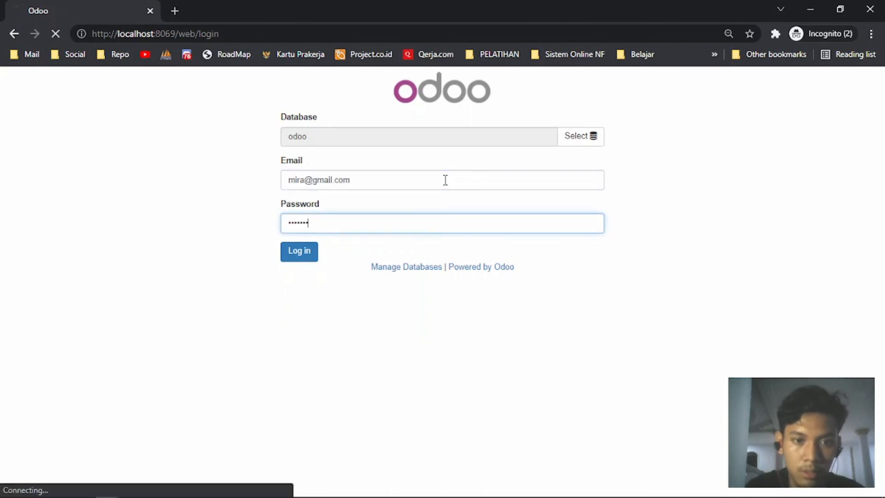
pyautogui.hotkey('alt', 'Tab')
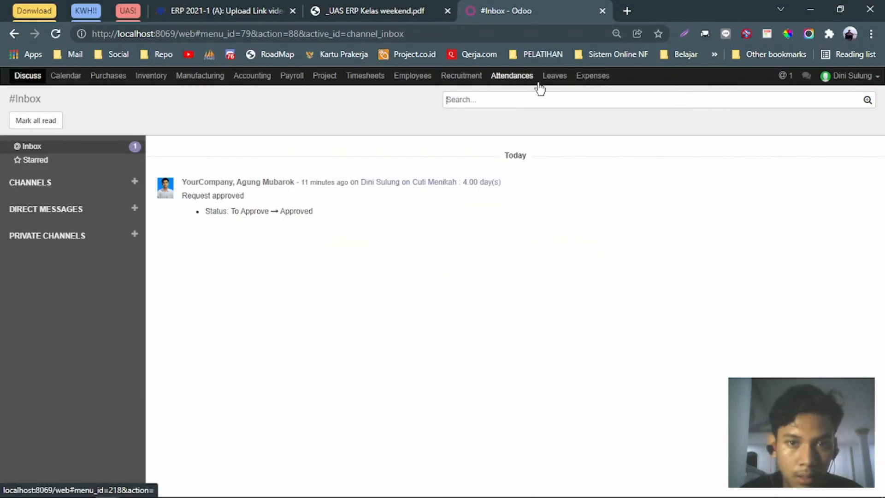
pyautogui.click(552, 78)
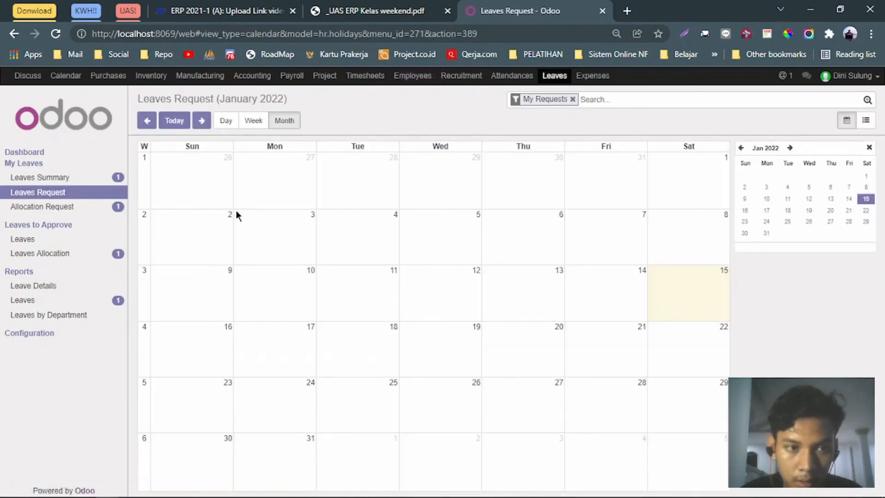
# Create a Cuti Menikah leave request from January 15 to January 16, 2022.
pyautogui.click(51, 193)
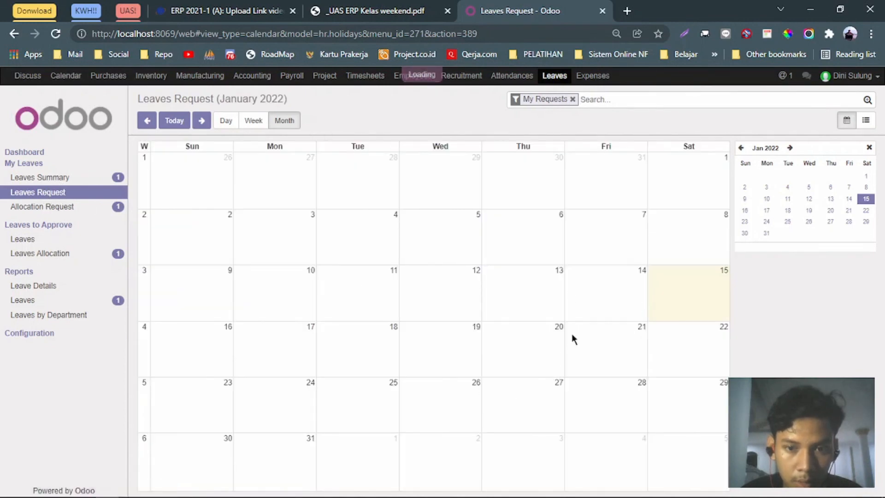
pyautogui.click(681, 289)
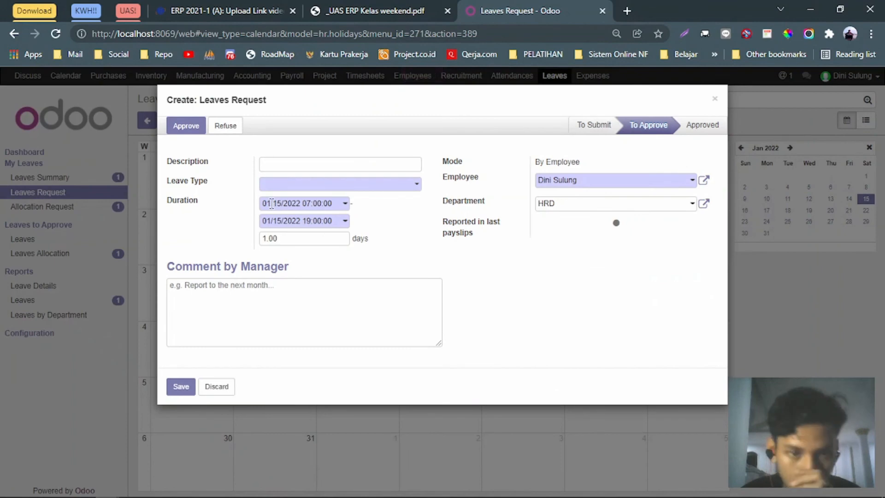
pyautogui.click(282, 165)
pyautogui.write('Cu')
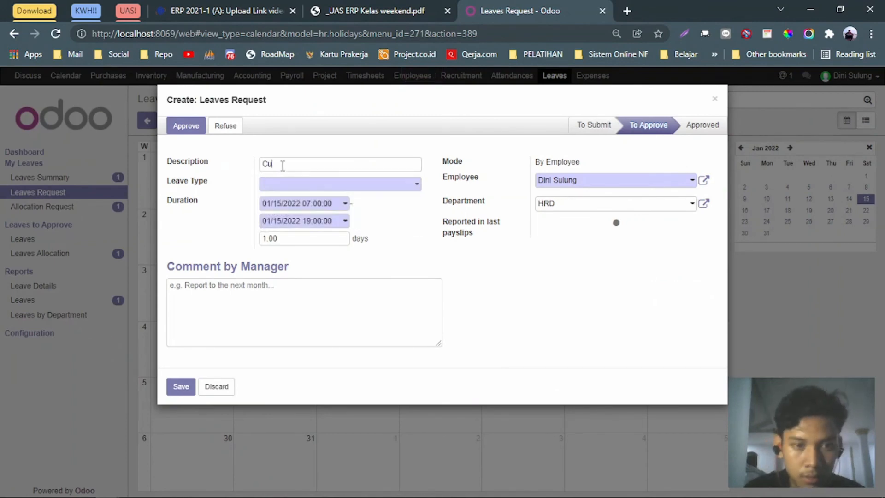
pyautogui.write('C')
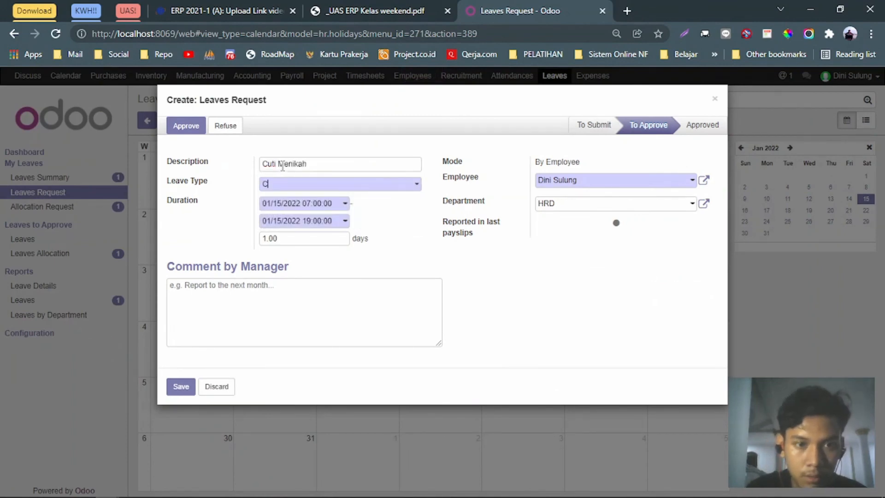
pyautogui.write('uti Meni')
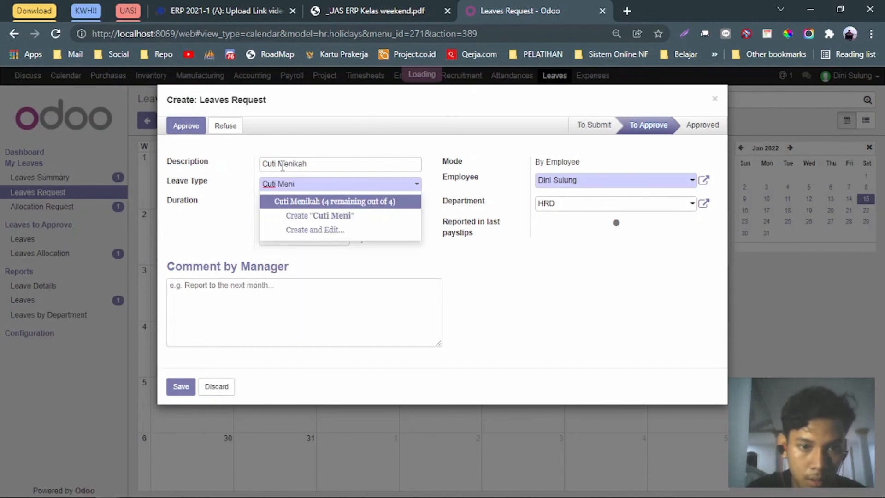
pyautogui.press('Return')
pyautogui.click(346, 223)
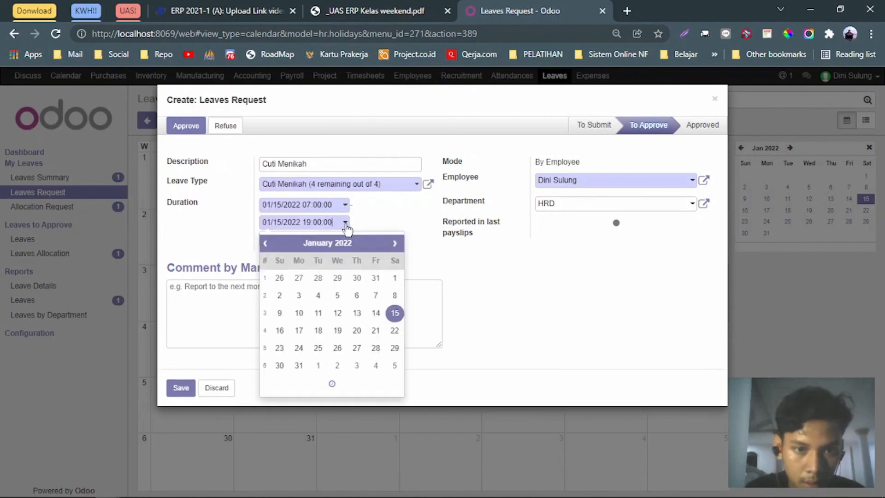
pyautogui.click(279, 330)
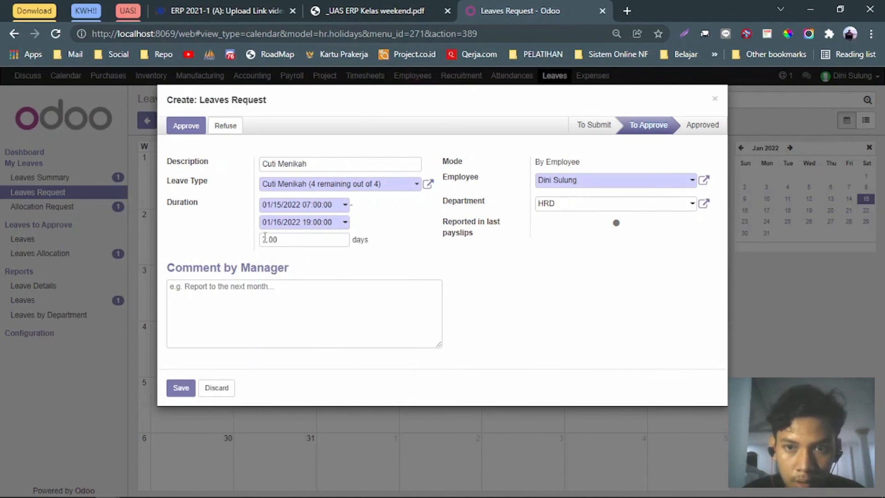
pyautogui.click(181, 389)
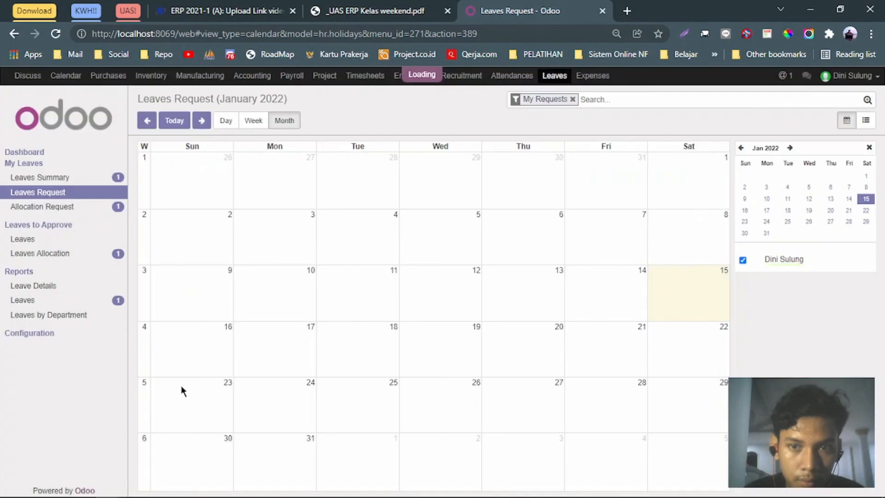
# Reopen the 2-day Cuti Menikah request from the calendar and save it.
pyautogui.click(60, 193)
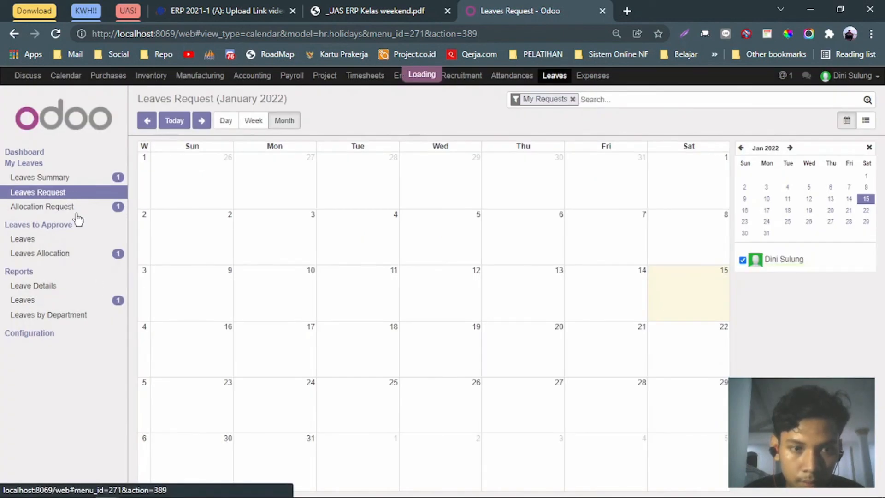
pyautogui.click(182, 347)
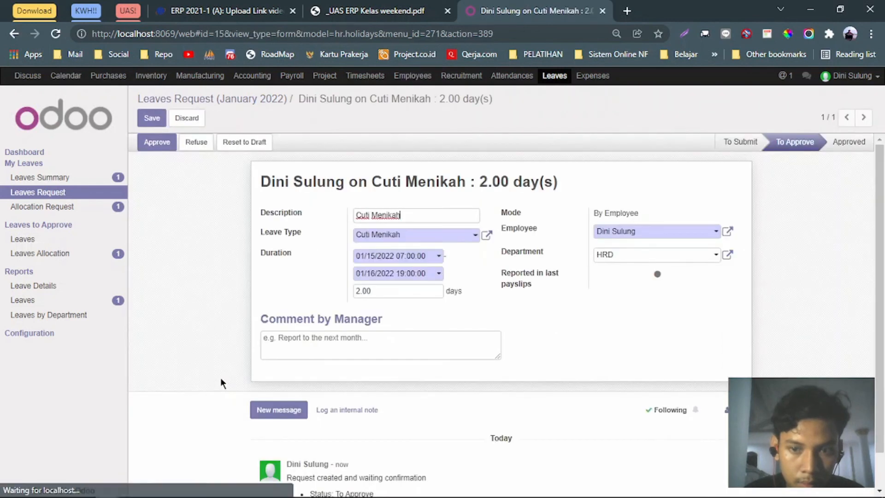
pyautogui.click(151, 118)
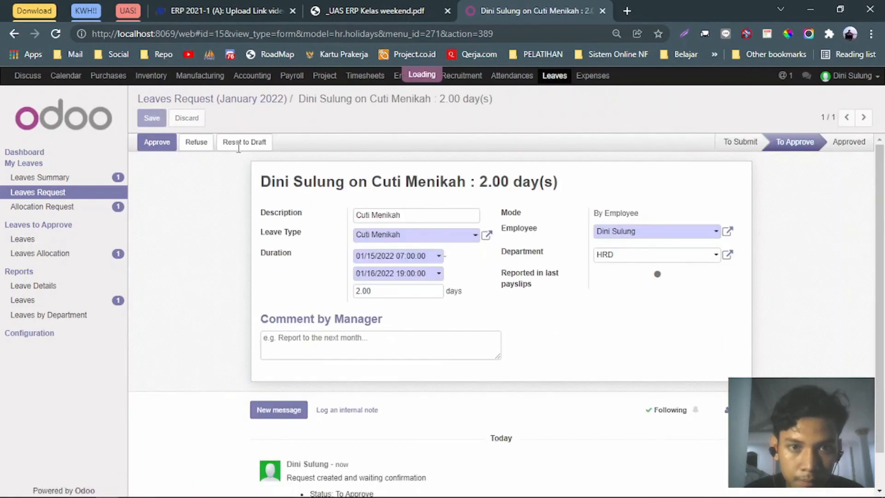
pyautogui.hotkey('alt', 'Tab')
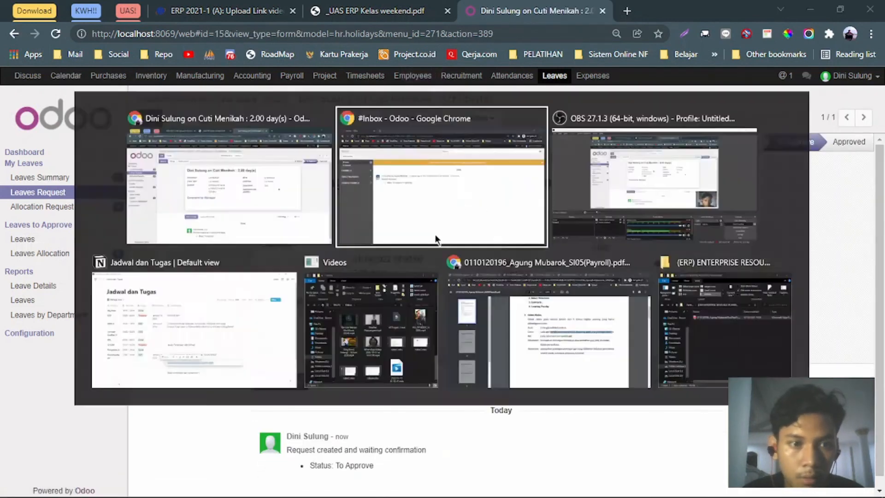
pyautogui.click(554, 75)
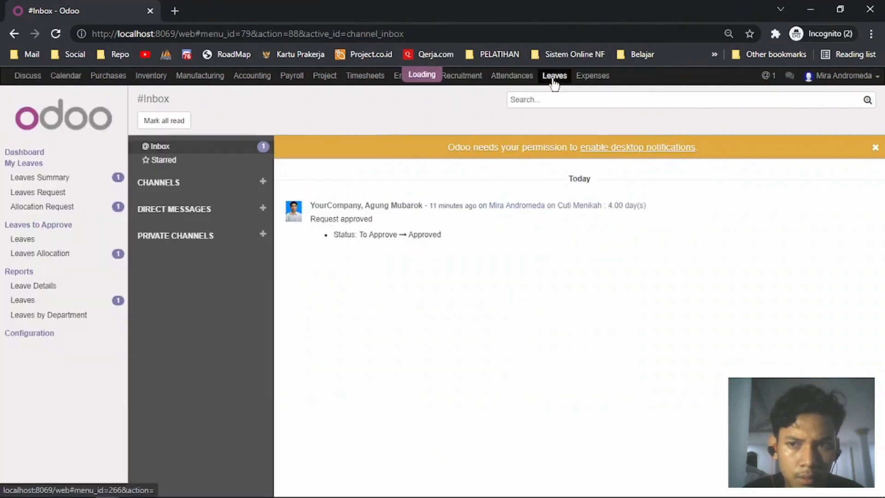
pyautogui.click(48, 241)
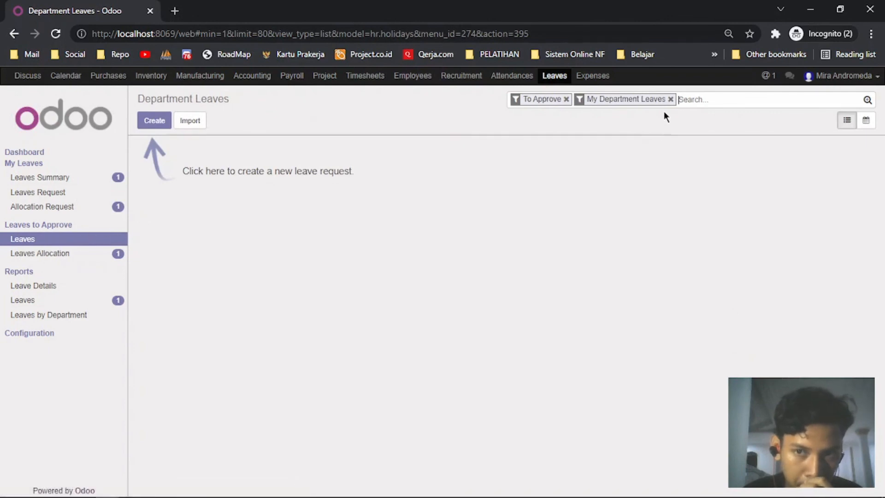
pyautogui.click(670, 100)
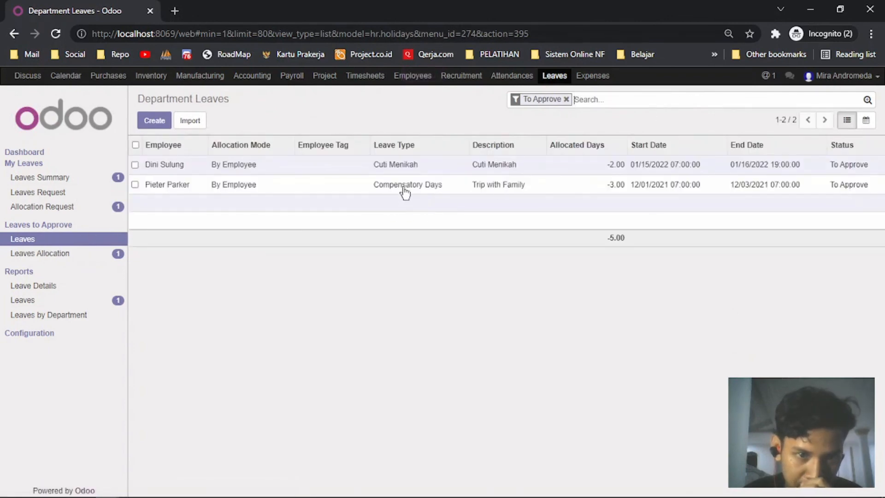
pyautogui.click(847, 169)
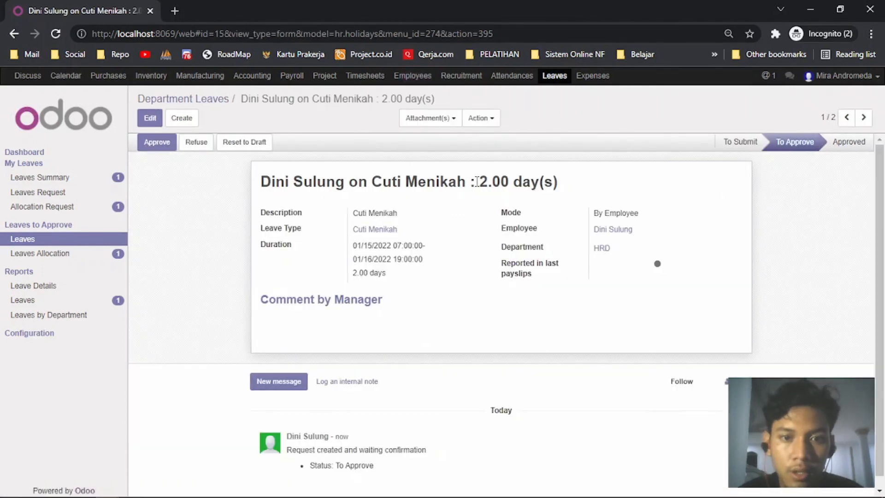
pyautogui.hotkey('alt', 'Tab')
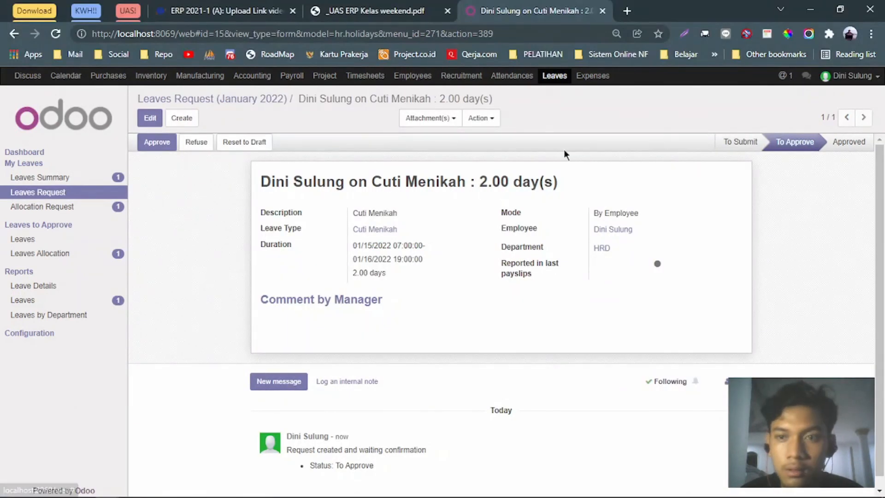
pyautogui.click(151, 118)
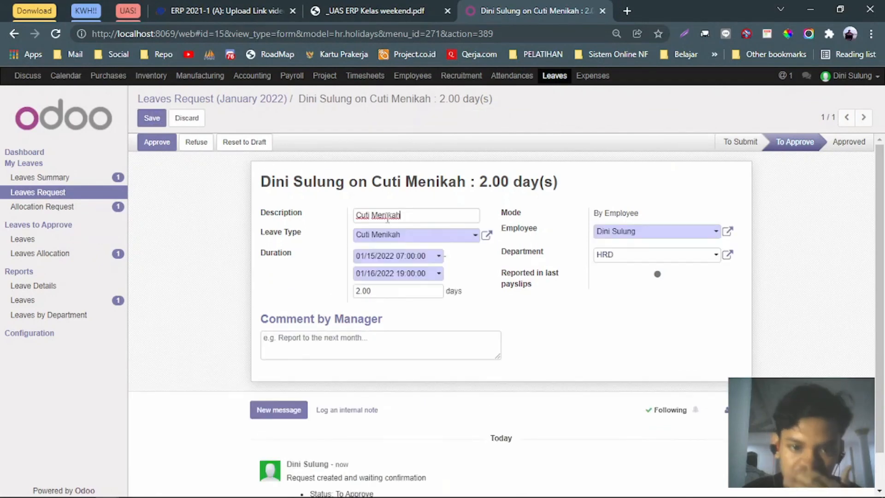
pyautogui.click(391, 292)
pyautogui.click(438, 273)
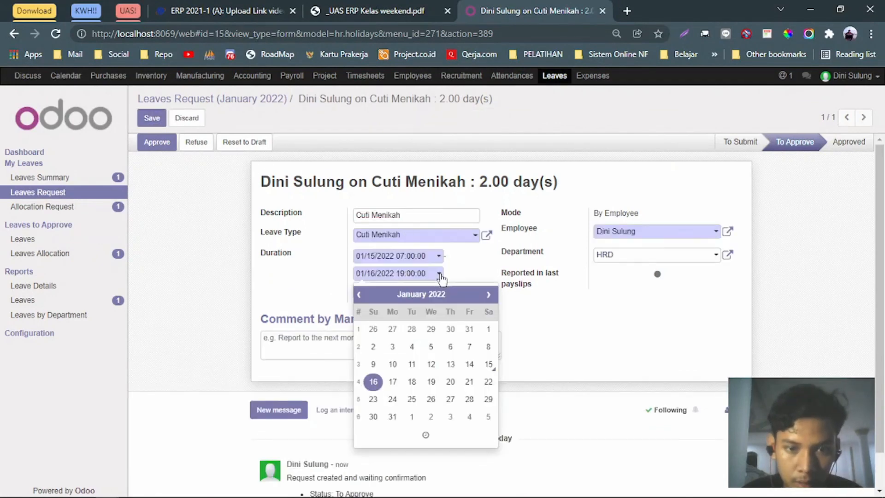
pyautogui.click(392, 381)
pyautogui.click(152, 118)
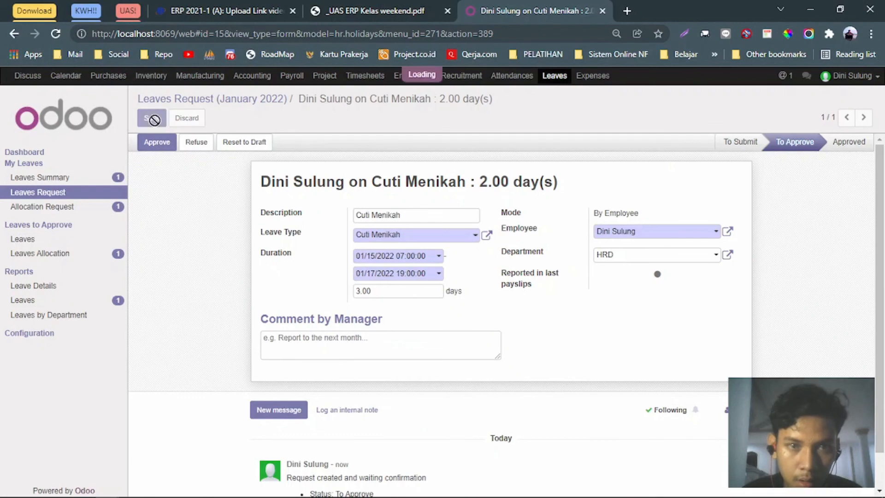
pyautogui.hotkey('alt', 'Tab')
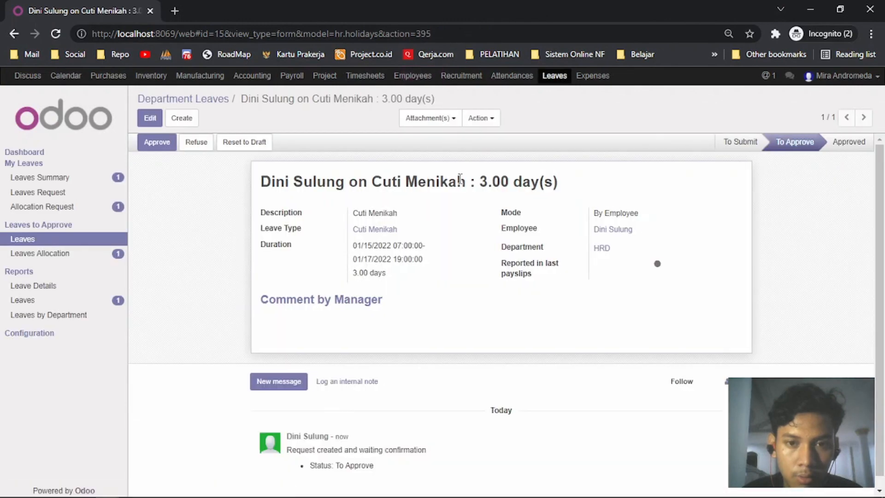
# Approve the 3-day request, then confirm the employee's Leaves Summary shows 1.00 Cuti Menikah day left.
pyautogui.click(157, 143)
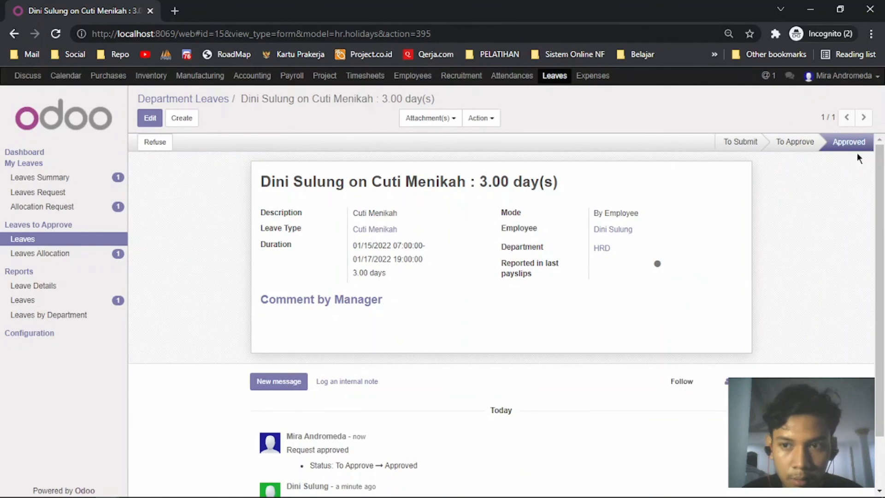
pyautogui.hotkey('alt', 'Tab')
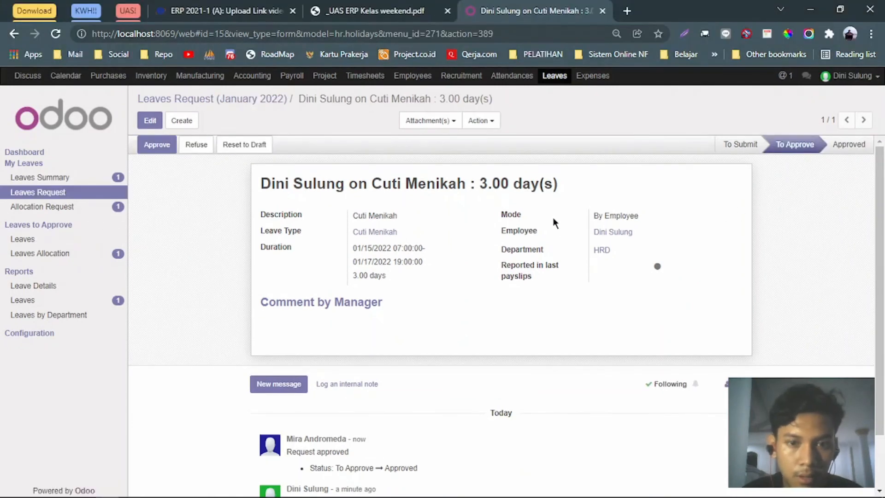
pyautogui.press('F5')
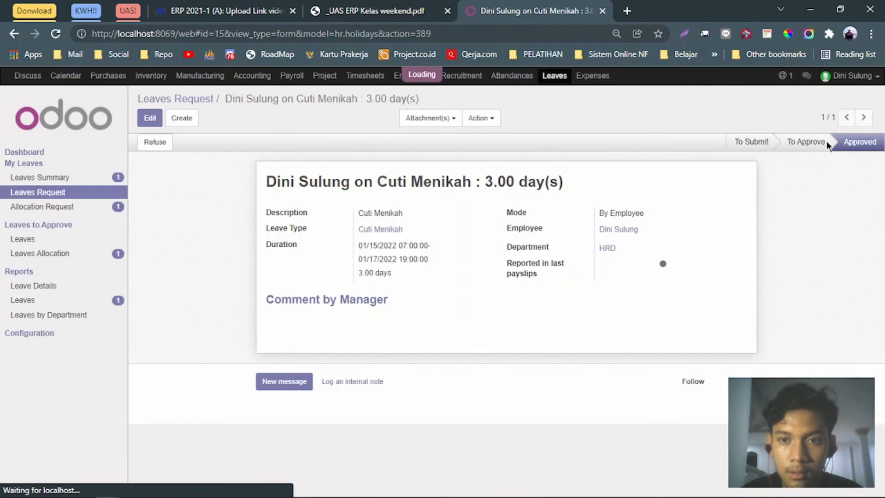
pyautogui.doubleClick(835, 141)
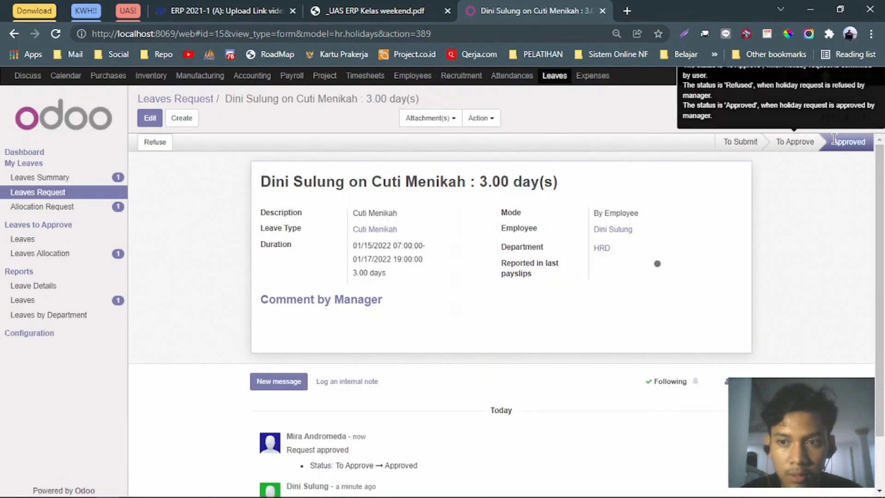
pyautogui.click(87, 181)
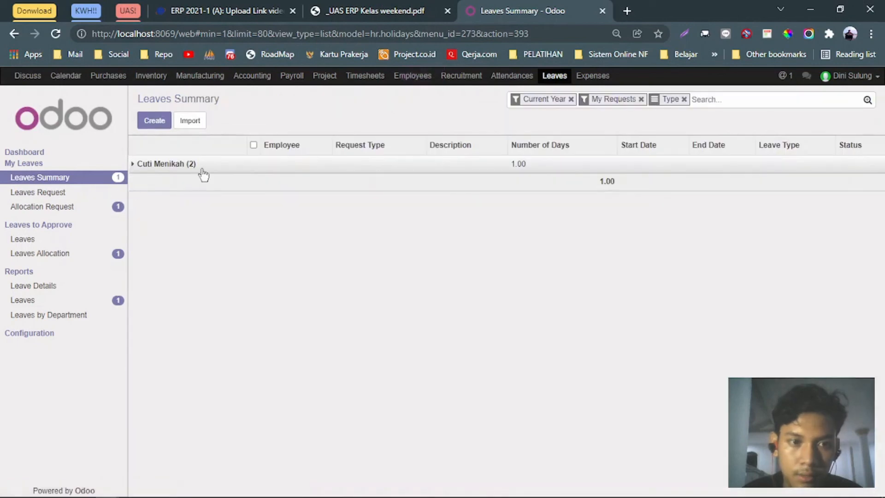
pyautogui.click(202, 170)
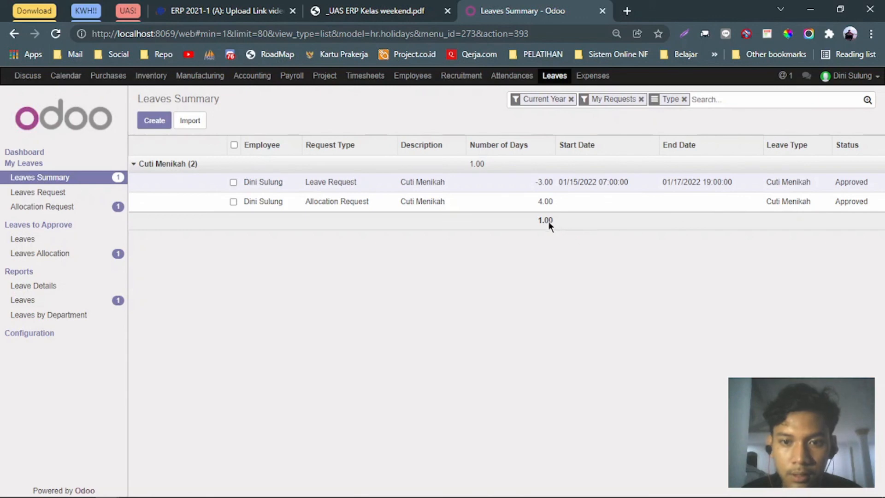
# In _UAS ERP Kelas weekend.pdf, highlight task 7's text, then return to the page 1 case study.
pyautogui.click(359, 11)
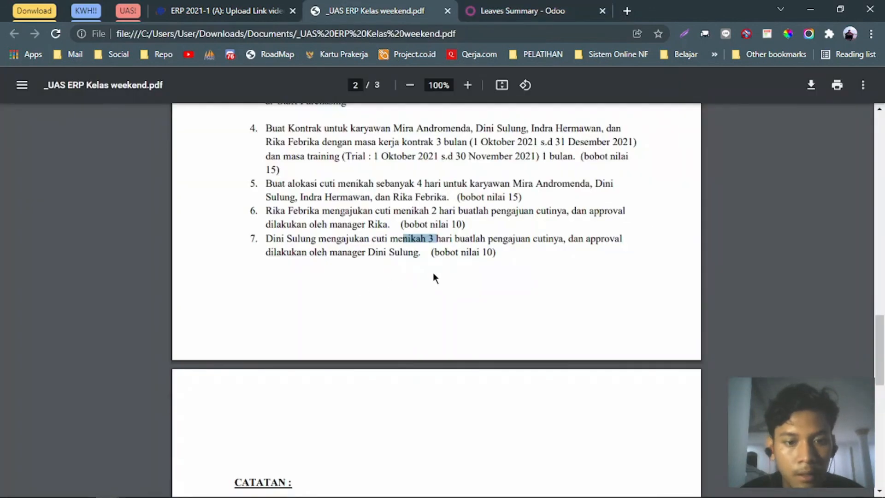
pyautogui.scroll(-4, 433, 273)
pyautogui.scroll(2, 460, 267)
pyautogui.moveTo(494, 166); pyautogui.dragTo(280, 168)
pyautogui.scroll(-4, 422, 224)
pyautogui.scroll(10, 422, 224)
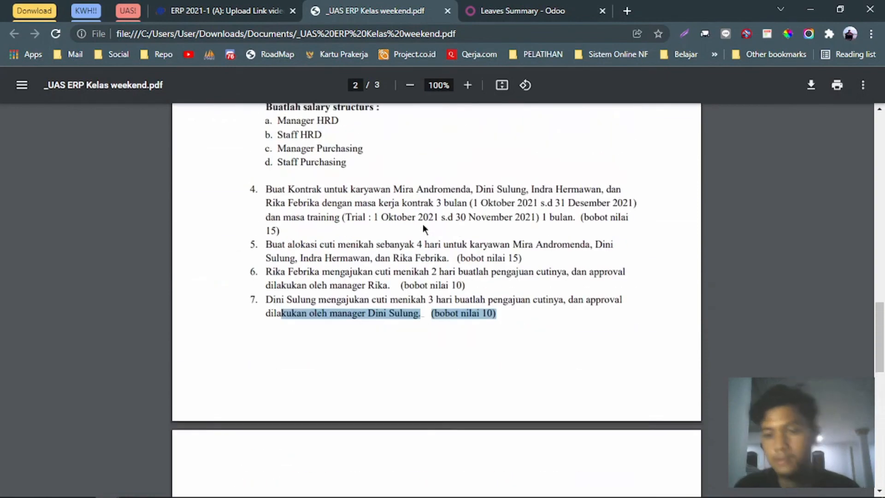
pyautogui.scroll(10, 440, 243)
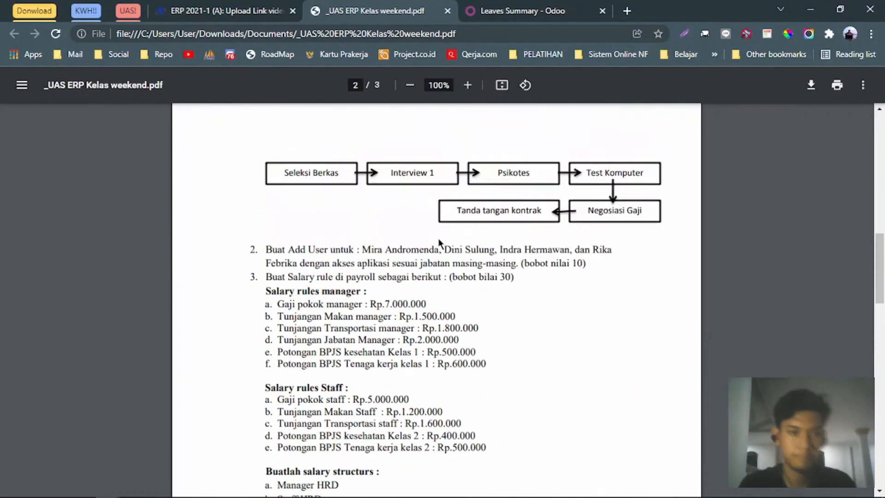
pyautogui.scroll(4, 442, 234)
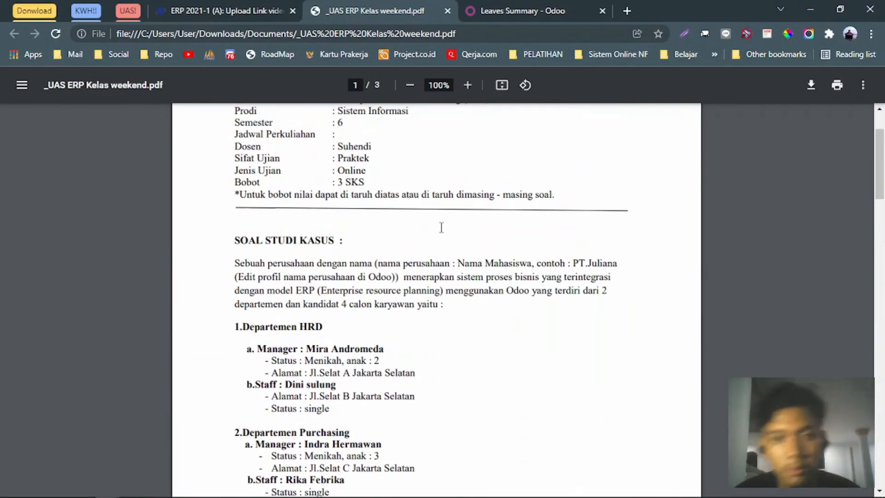